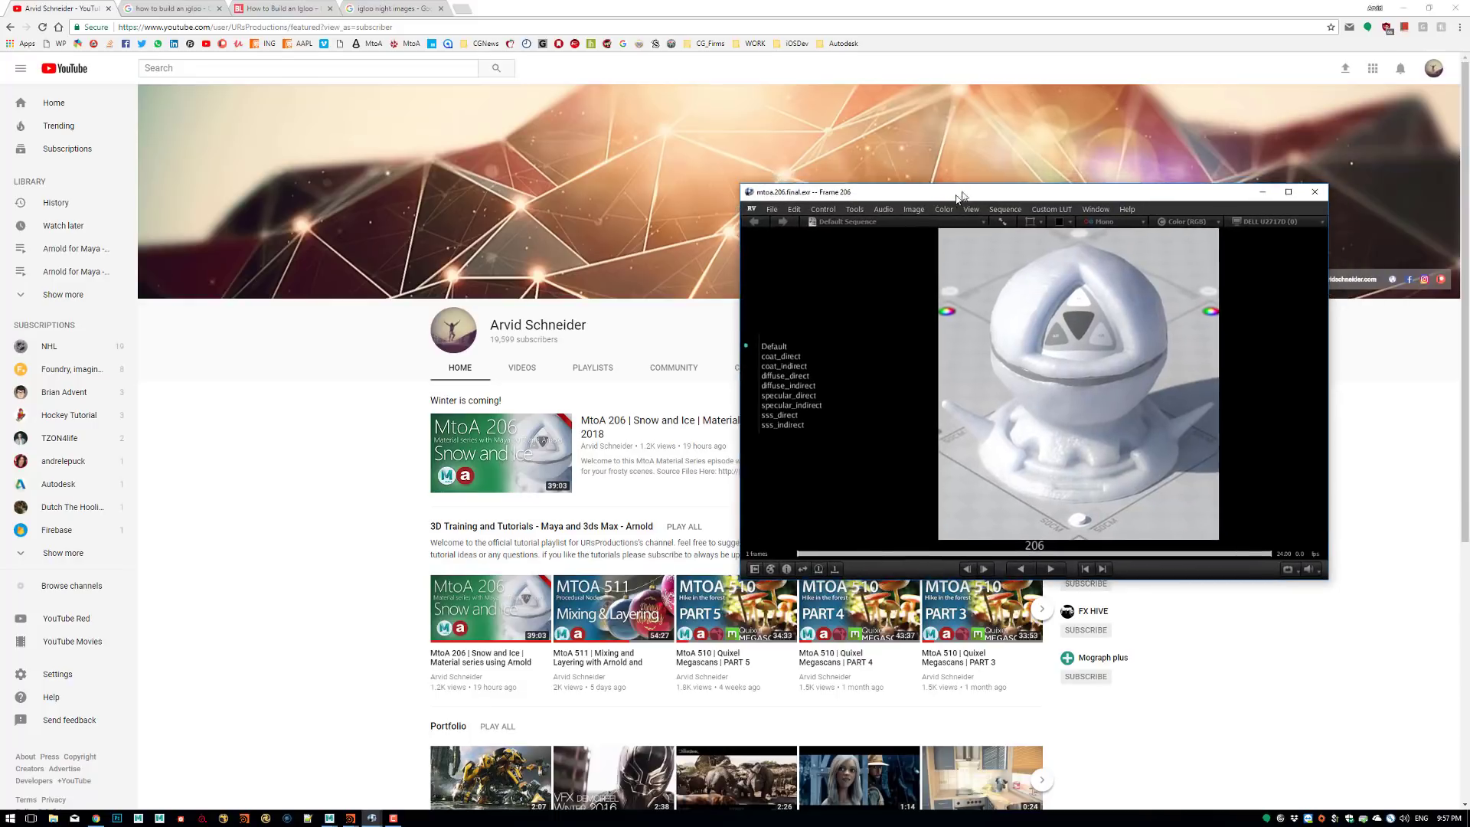
View the snow and ice material render and the final igloo render enlarged in the image viewer.
{"action": "double_click", "coordinate": [966, 190]}
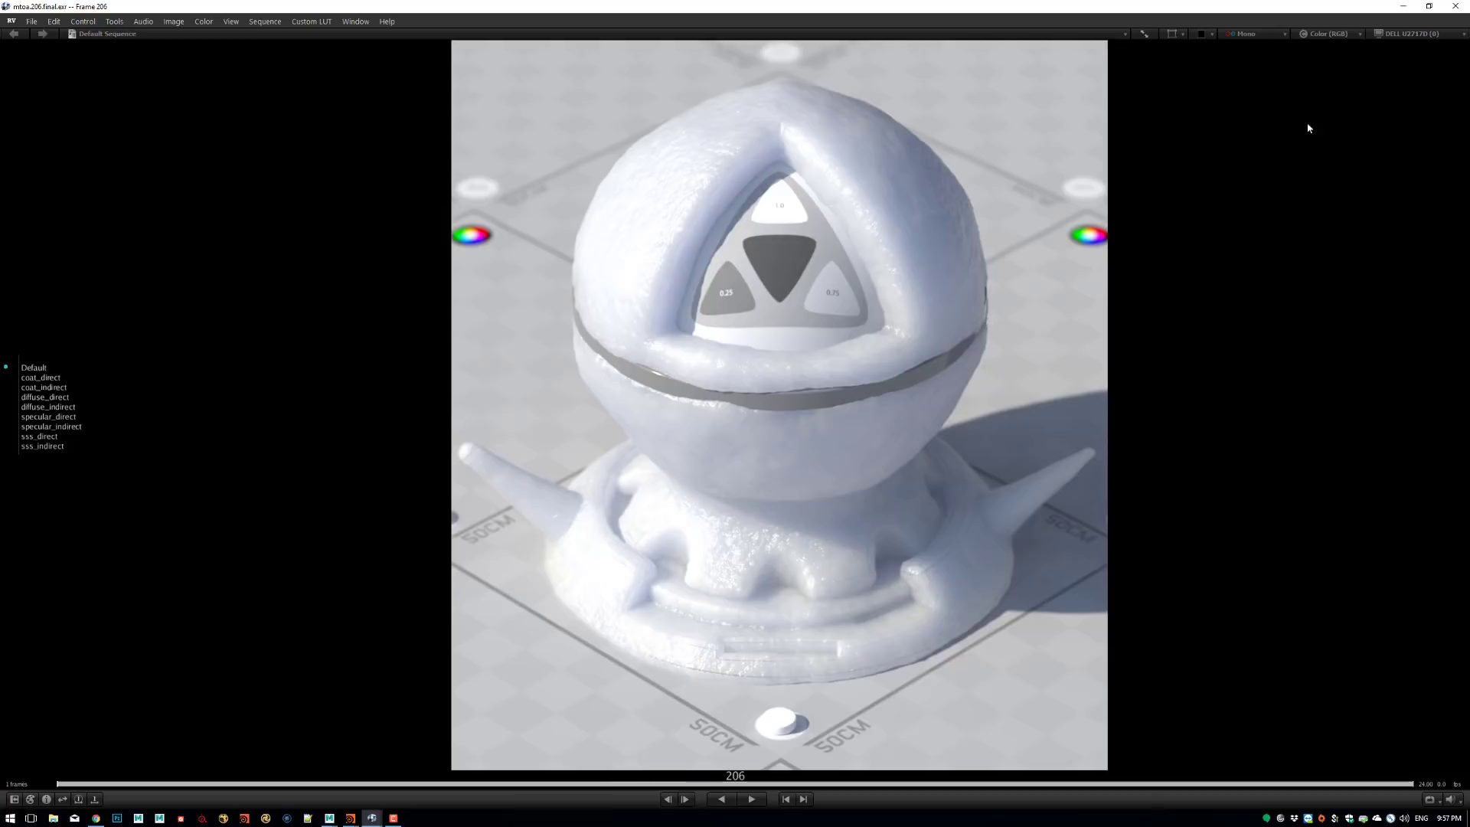
{"action": "left_click", "coordinate": [1403, 7]}
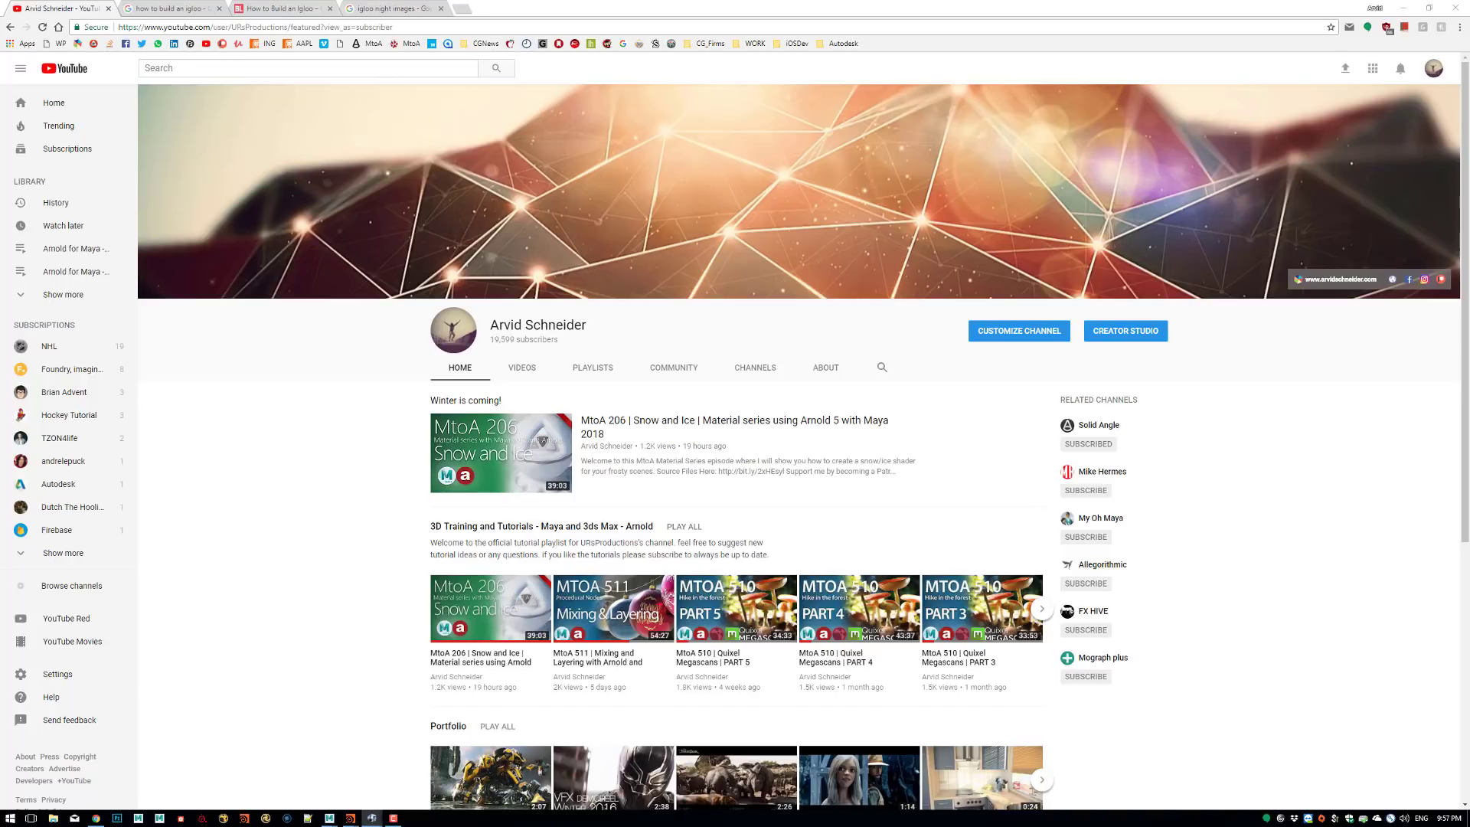
{"action": "left_click_drag", "start_coordinate": [1469, 205], "coordinate": [941, 224]}
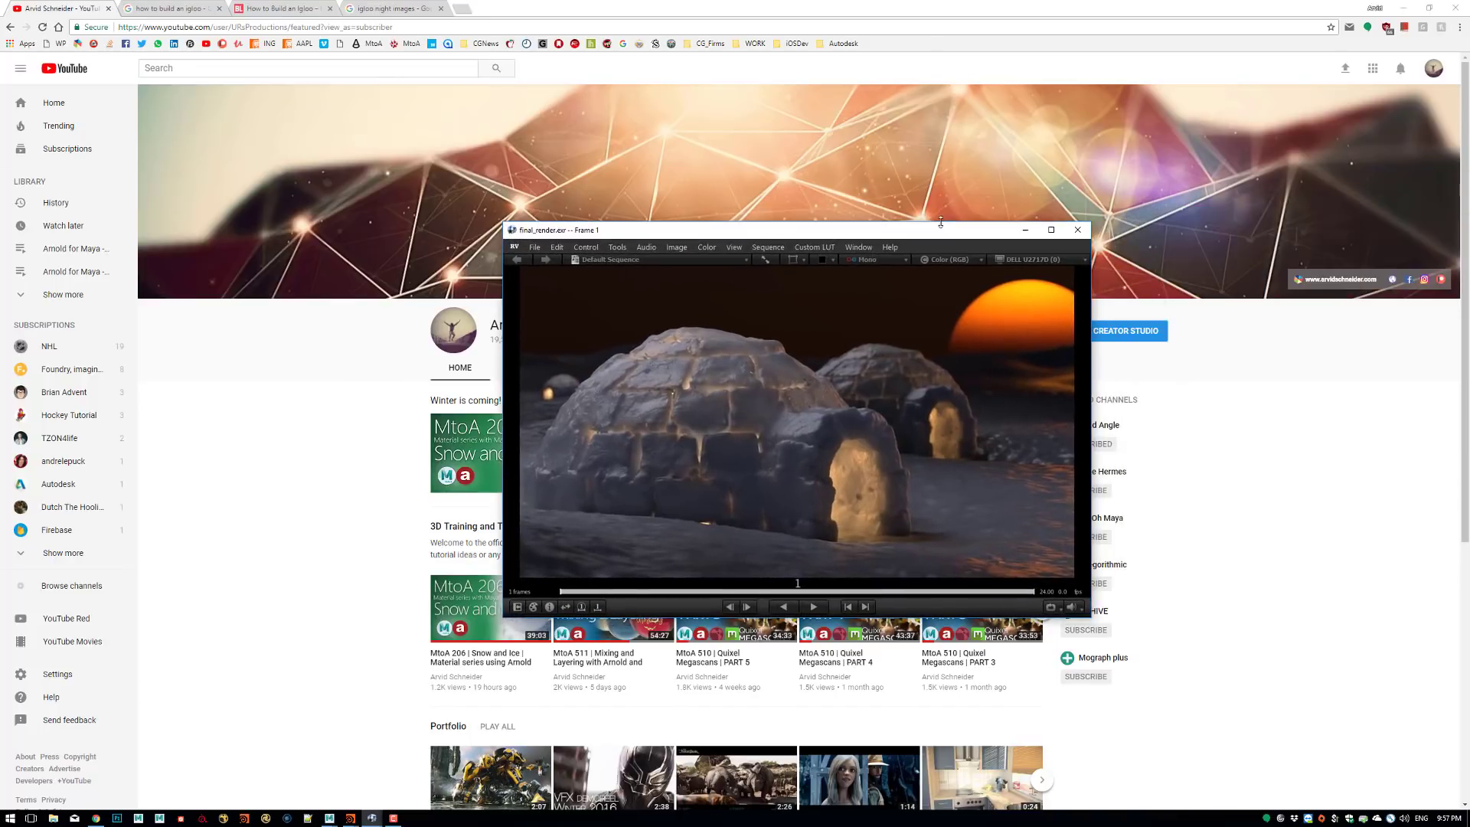
{"action": "double_click", "coordinate": [963, 233]}
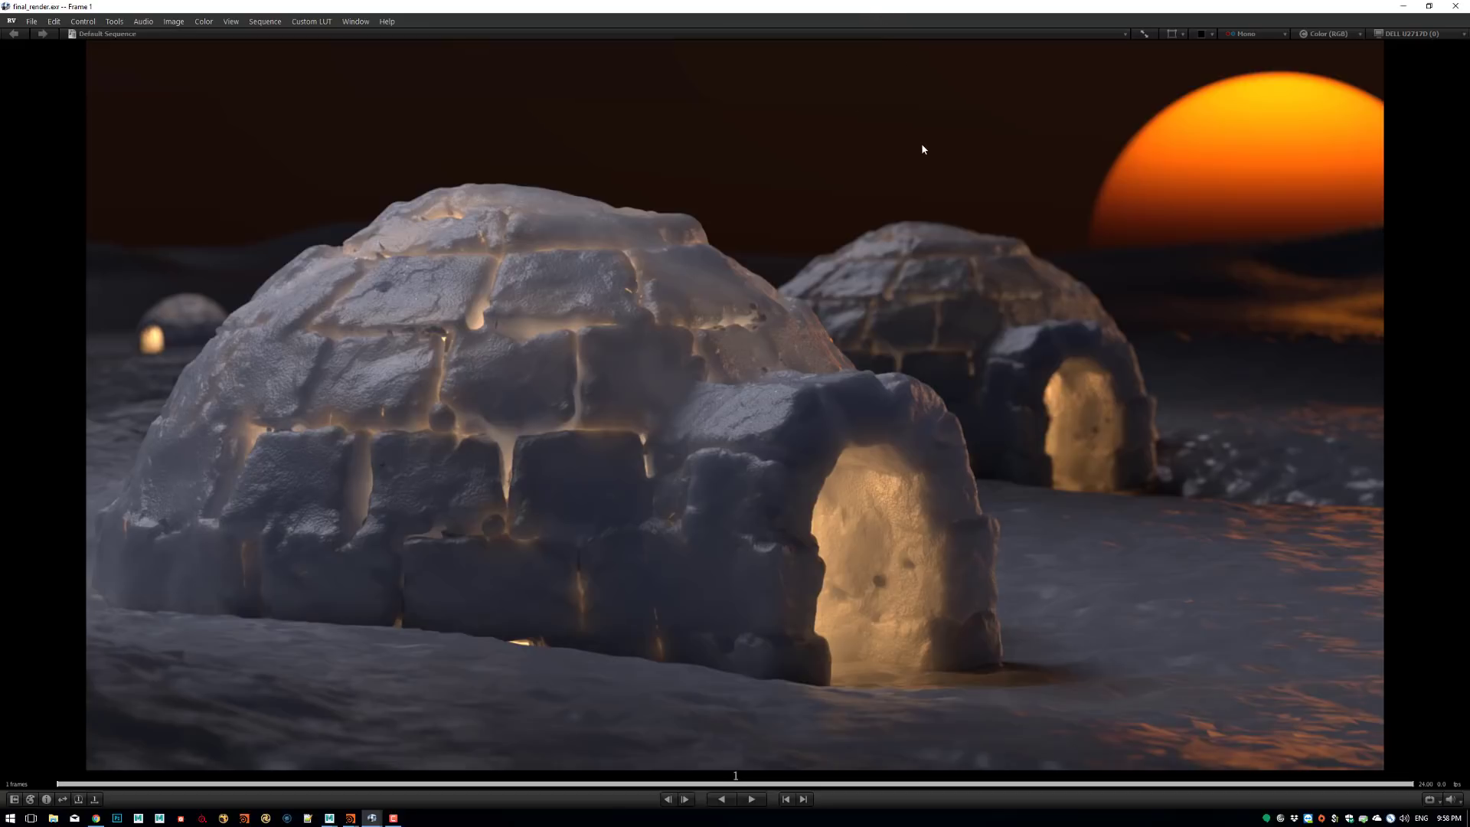
{"action": "left_click_drag", "start_coordinate": [879, 8], "coordinate": [1469, 133]}
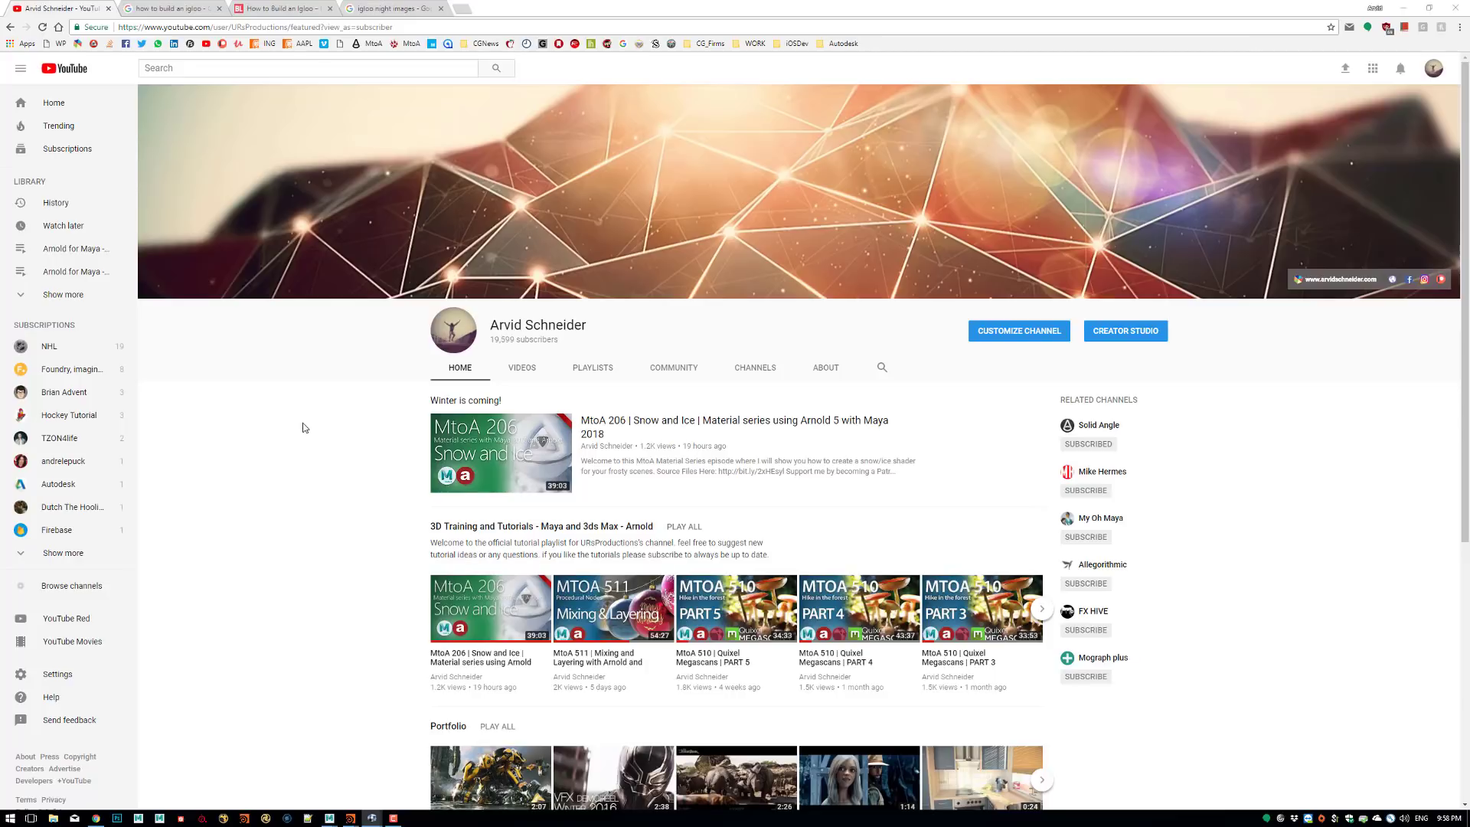
Examine the construction illustrations in the "How to Build an Igloo" article in the browser.
{"action": "left_click", "coordinate": [408, 14]}
{"action": "left_click", "coordinate": [285, 9]}
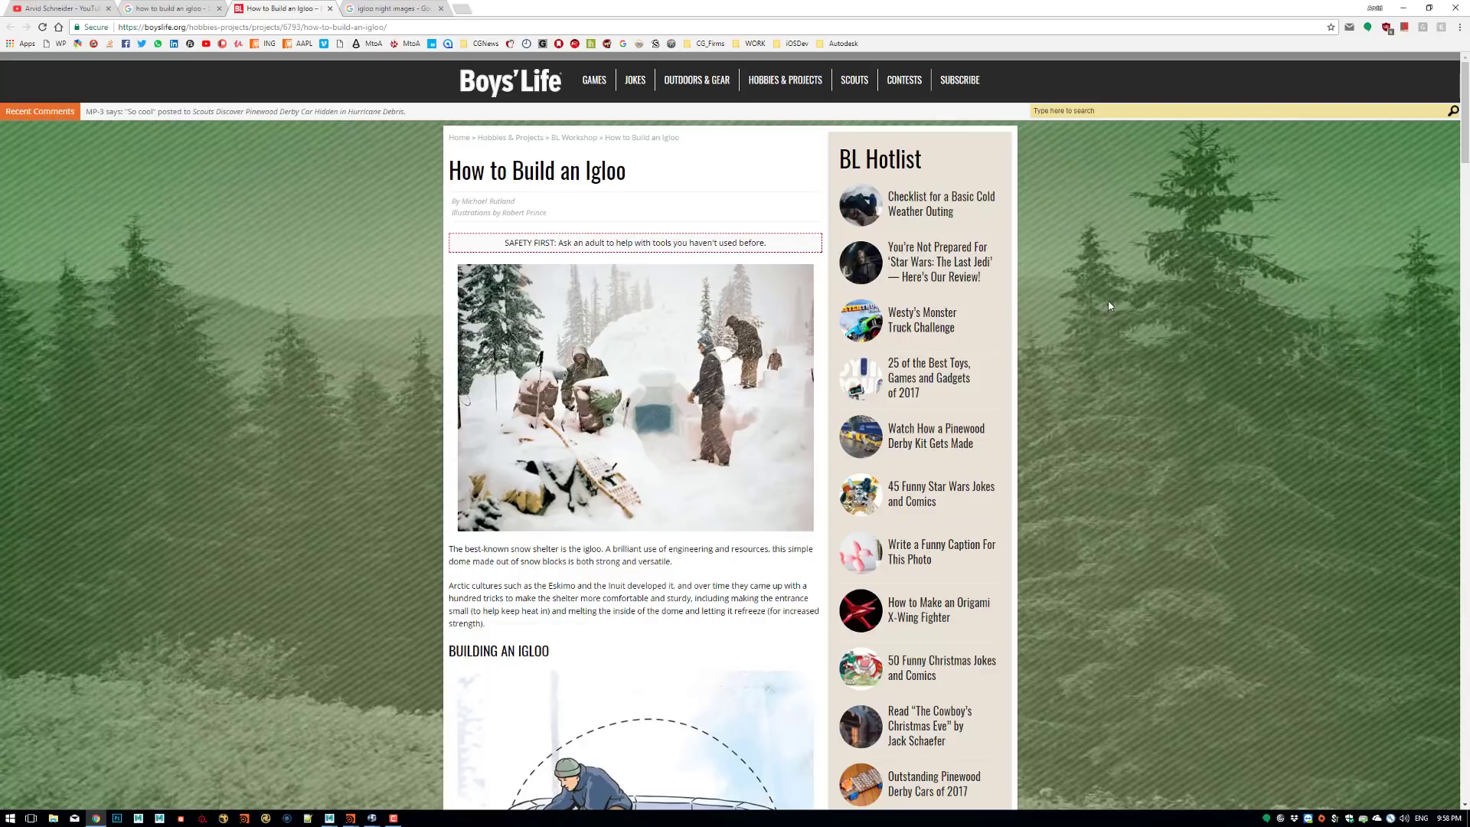
{"action": "scroll", "coordinate": [1108, 304], "scroll_direction": "down", "scroll_amount": 3}
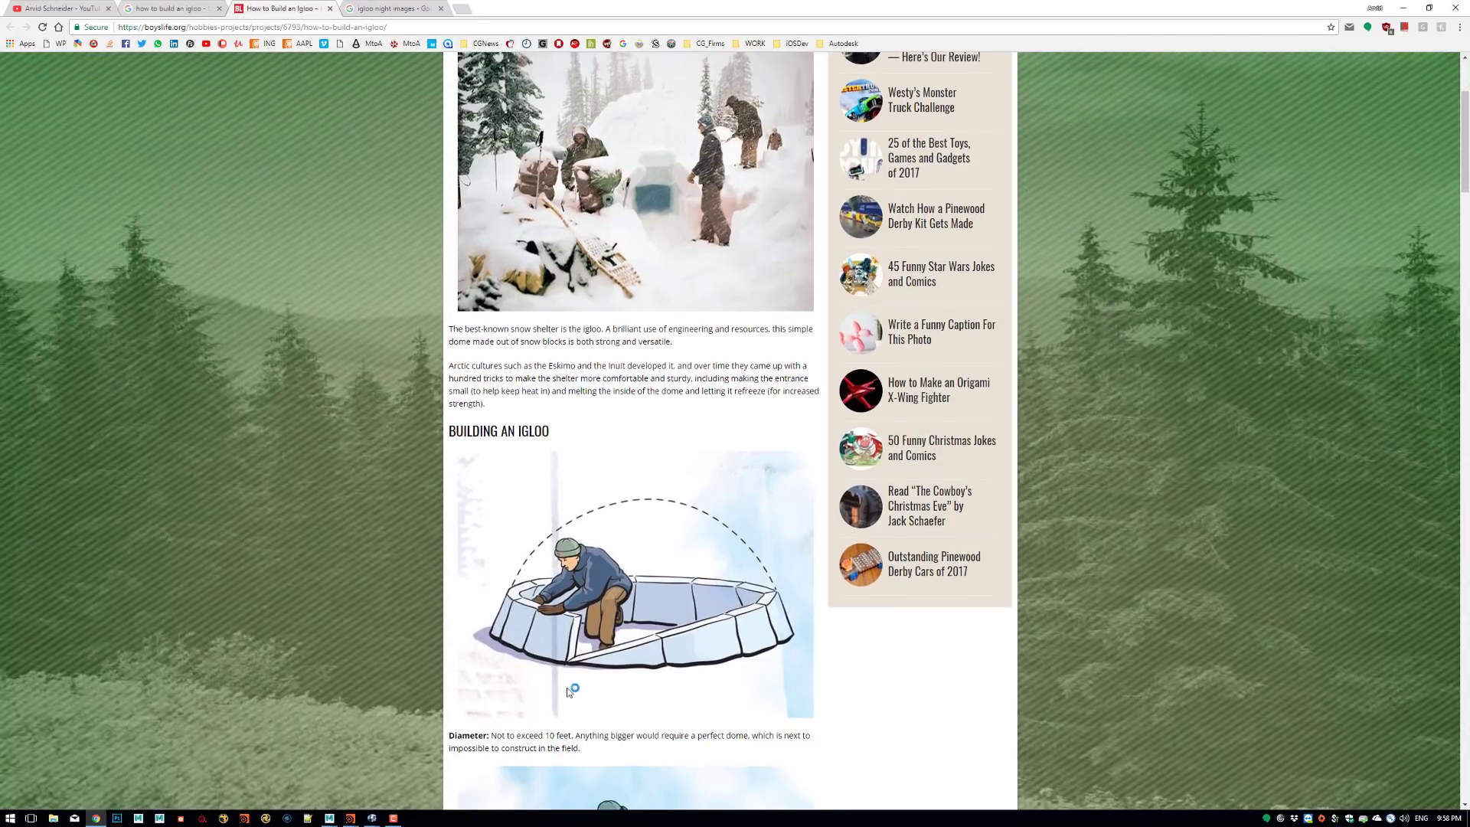
{"action": "scroll", "coordinate": [1072, 399], "scroll_direction": "down", "scroll_amount": 3}
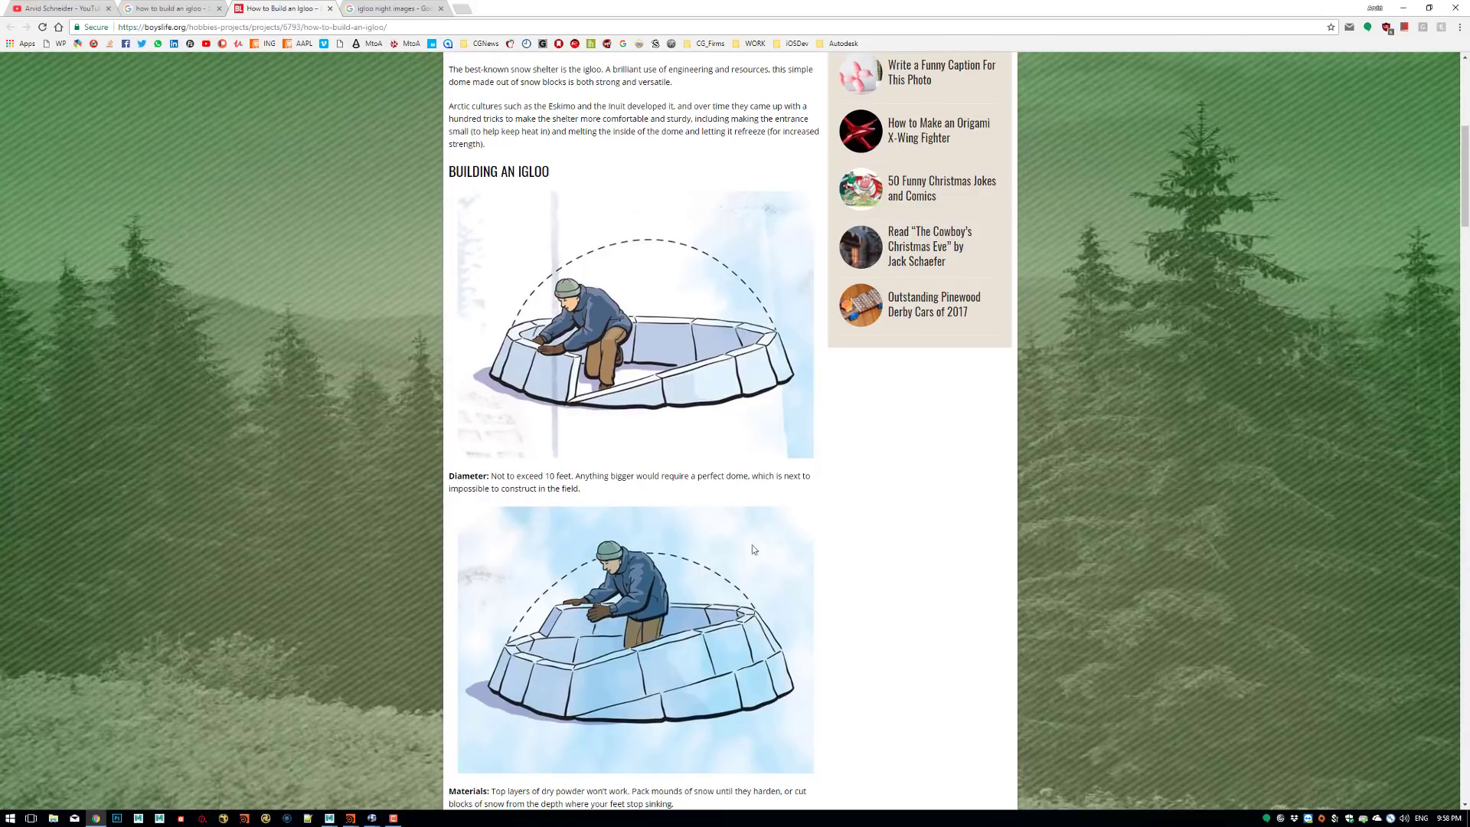
{"action": "scroll", "coordinate": [754, 548], "scroll_direction": "down", "scroll_amount": 6}
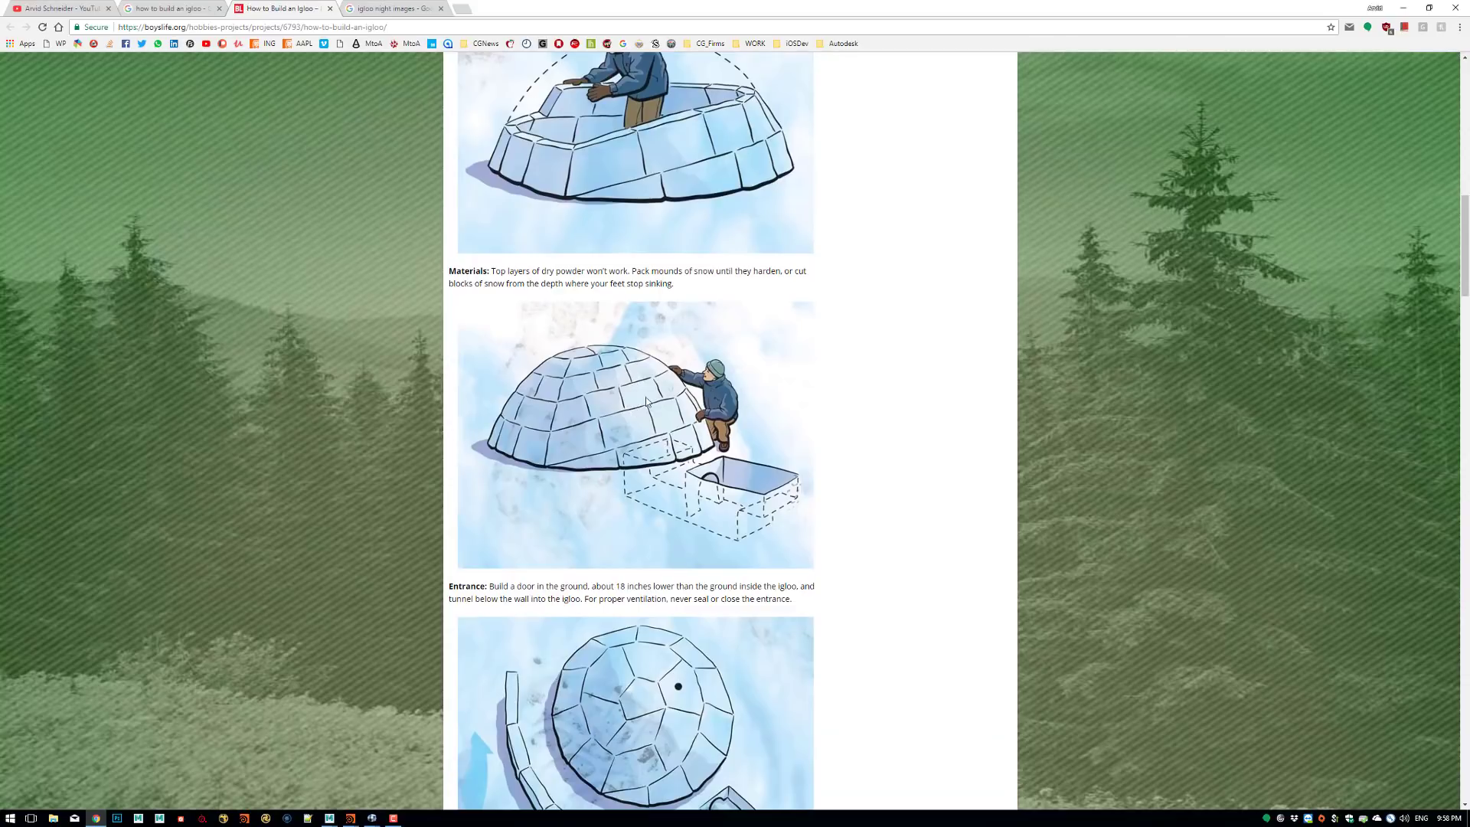
{"action": "scroll", "coordinate": [1076, 267], "scroll_direction": "down", "scroll_amount": 1}
{"action": "scroll", "coordinate": [1070, 262], "scroll_direction": "down", "scroll_amount": 3}
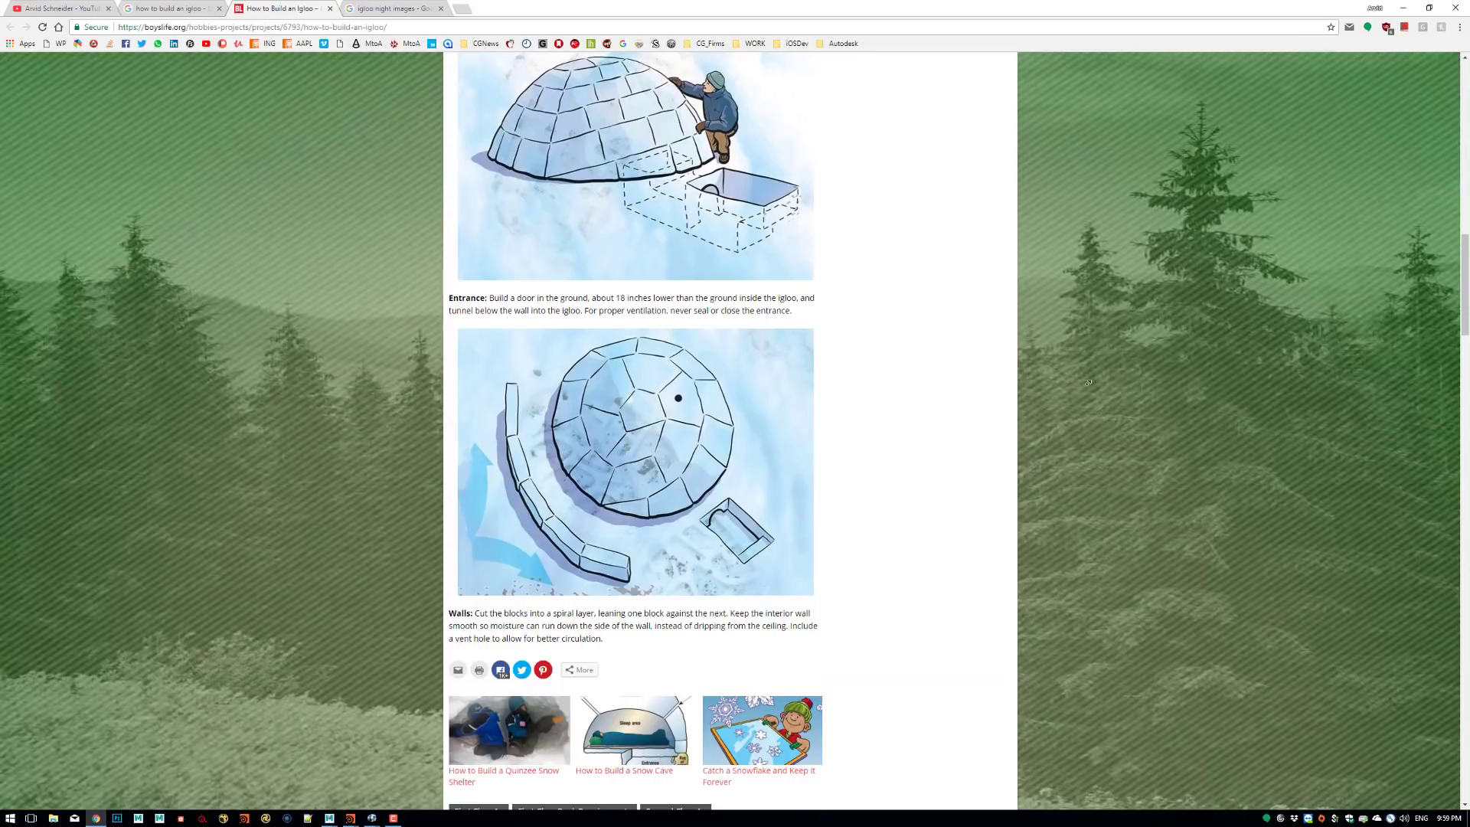
{"action": "scroll", "coordinate": [1076, 317], "scroll_direction": "up", "scroll_amount": 8}
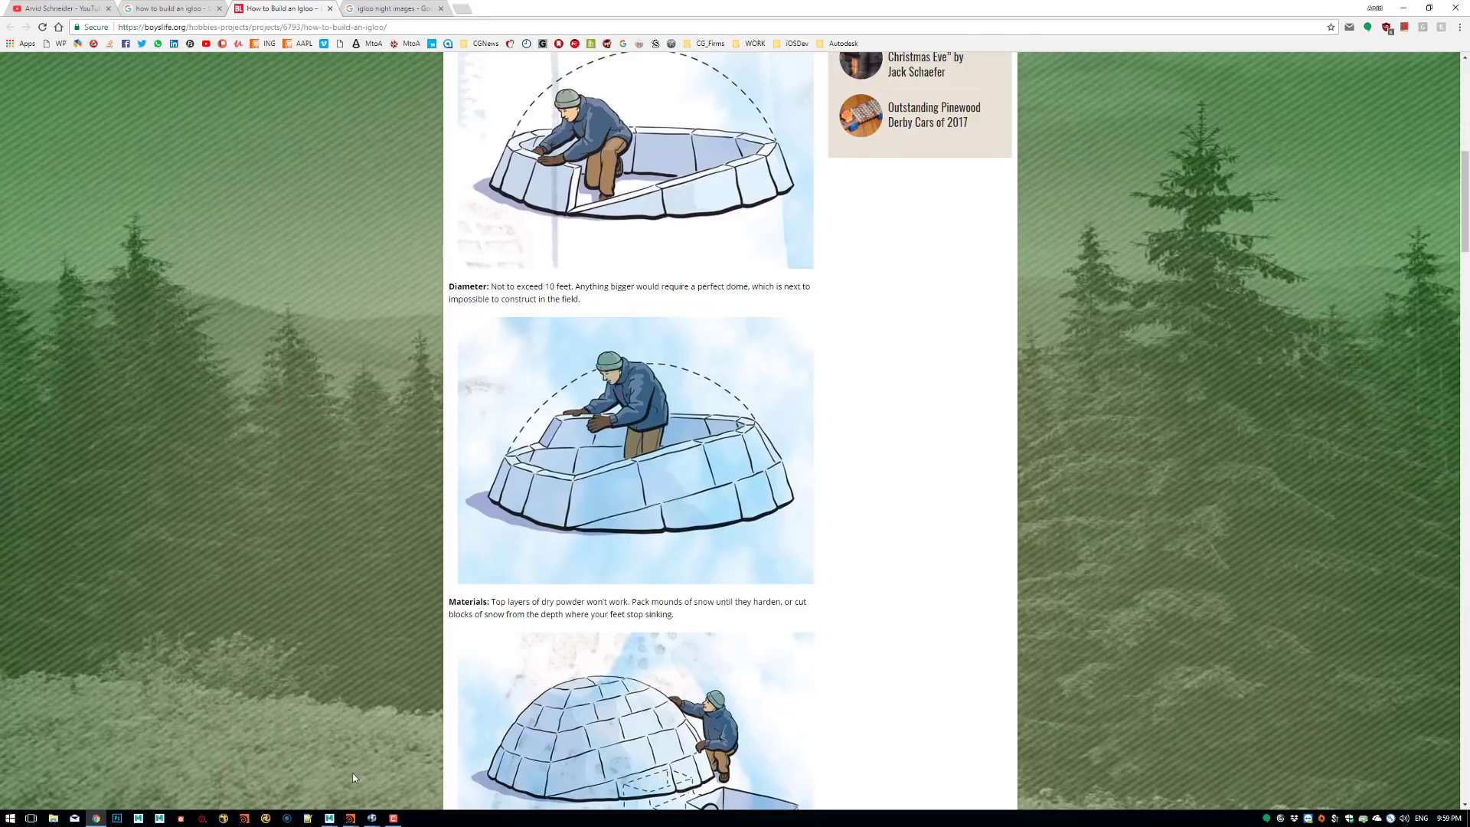
Switch to Maya, select the dome-shaped reference sphere and inspect its faceted form.
{"action": "left_click_drag", "start_coordinate": [1322, 5], "coordinate": [1162, 113]}
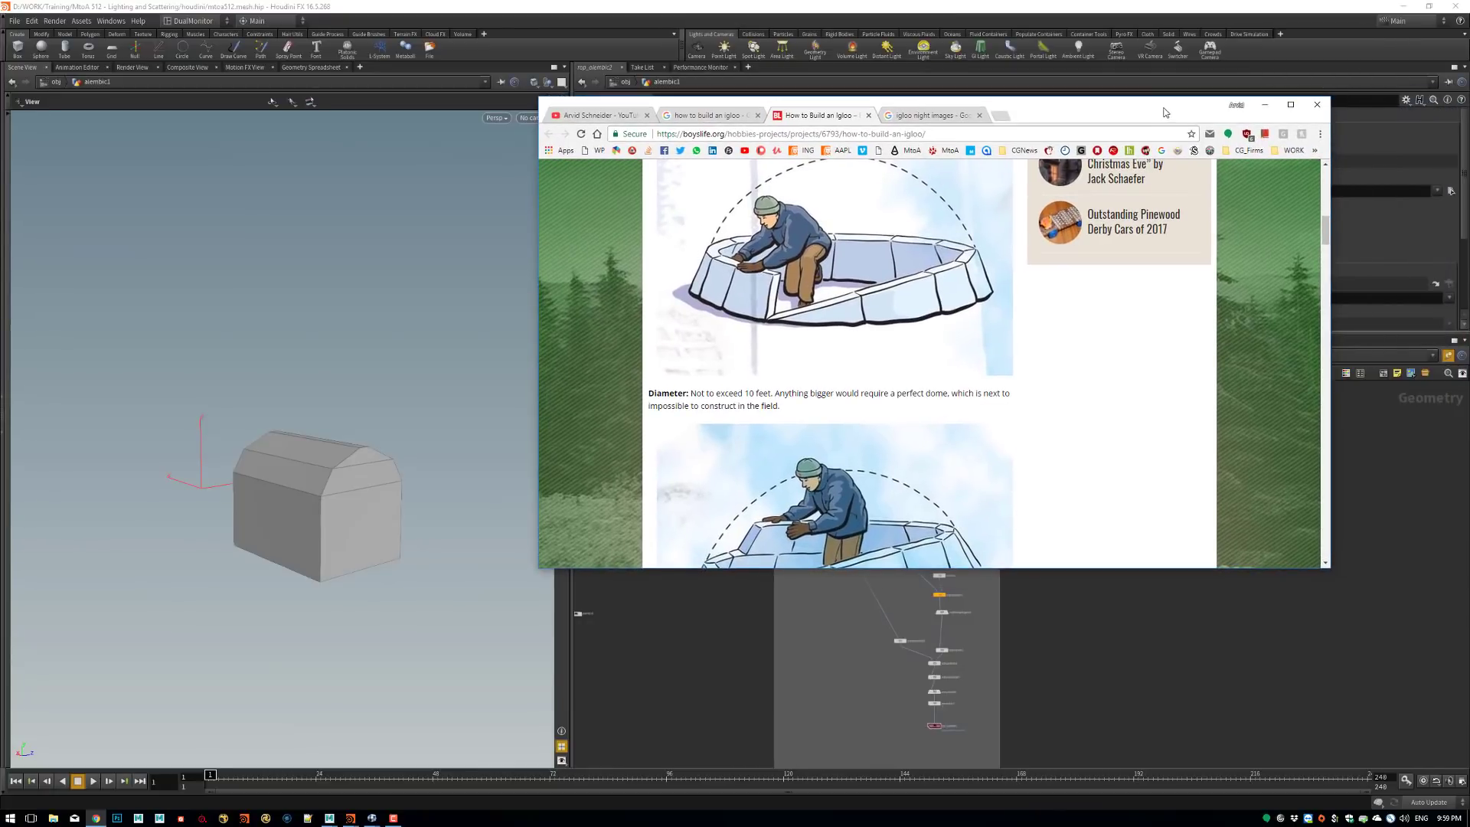
{"action": "double_click", "coordinate": [1158, 113]}
{"action": "mouse_move", "coordinate": [329, 817]}
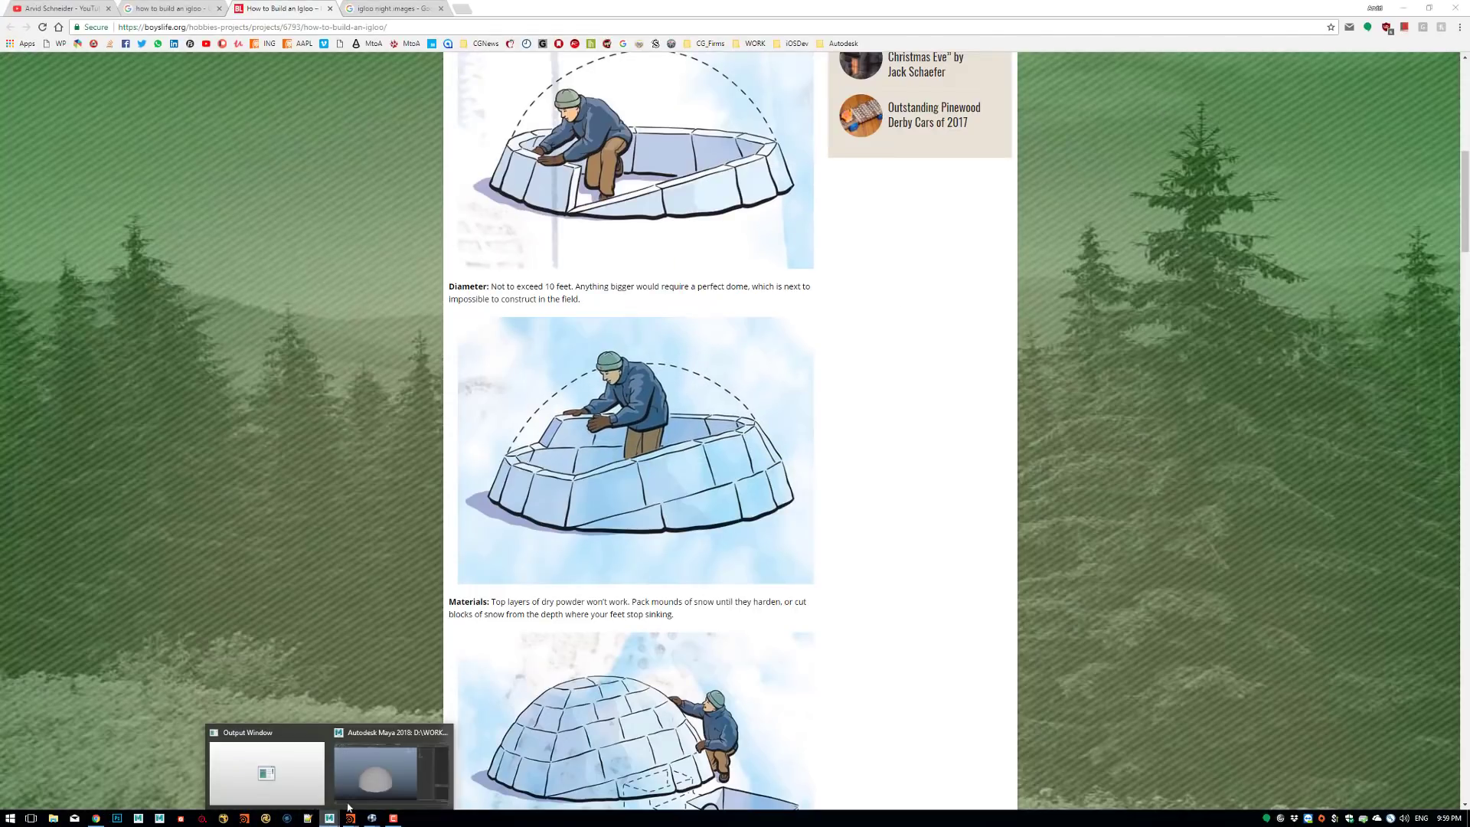
{"action": "left_click", "coordinate": [396, 763]}
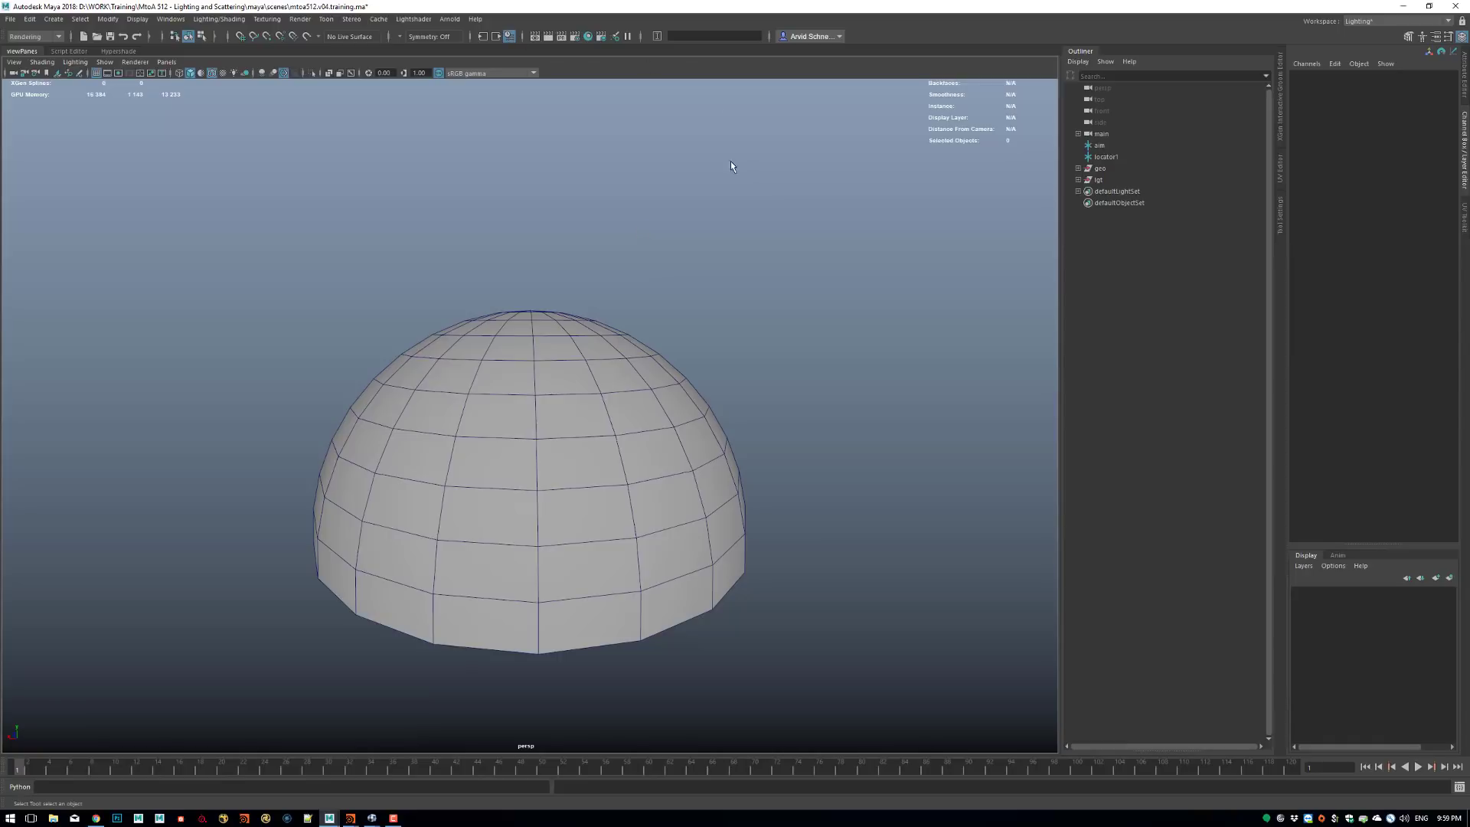
{"action": "mouse_move", "coordinate": [663, 366]}
{"action": "left_mouse_down", "text": "alt"}
{"action": "mouse_move", "coordinate": [648, 207]}
{"action": "mouse_move", "coordinate": [641, 383]}
{"action": "left_mouse_up", "text": "alt"}
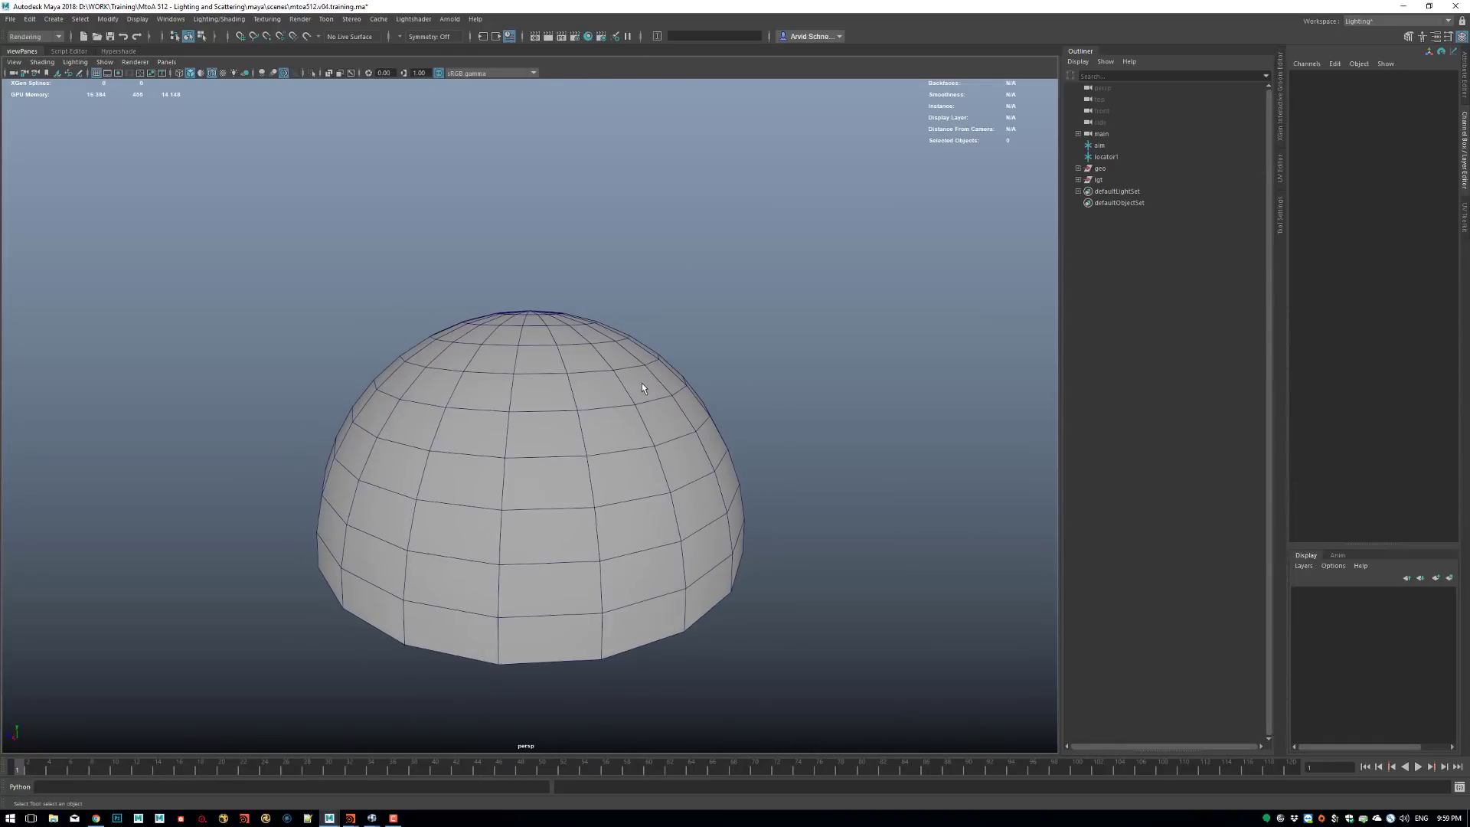
{"action": "left_click", "coordinate": [642, 383]}
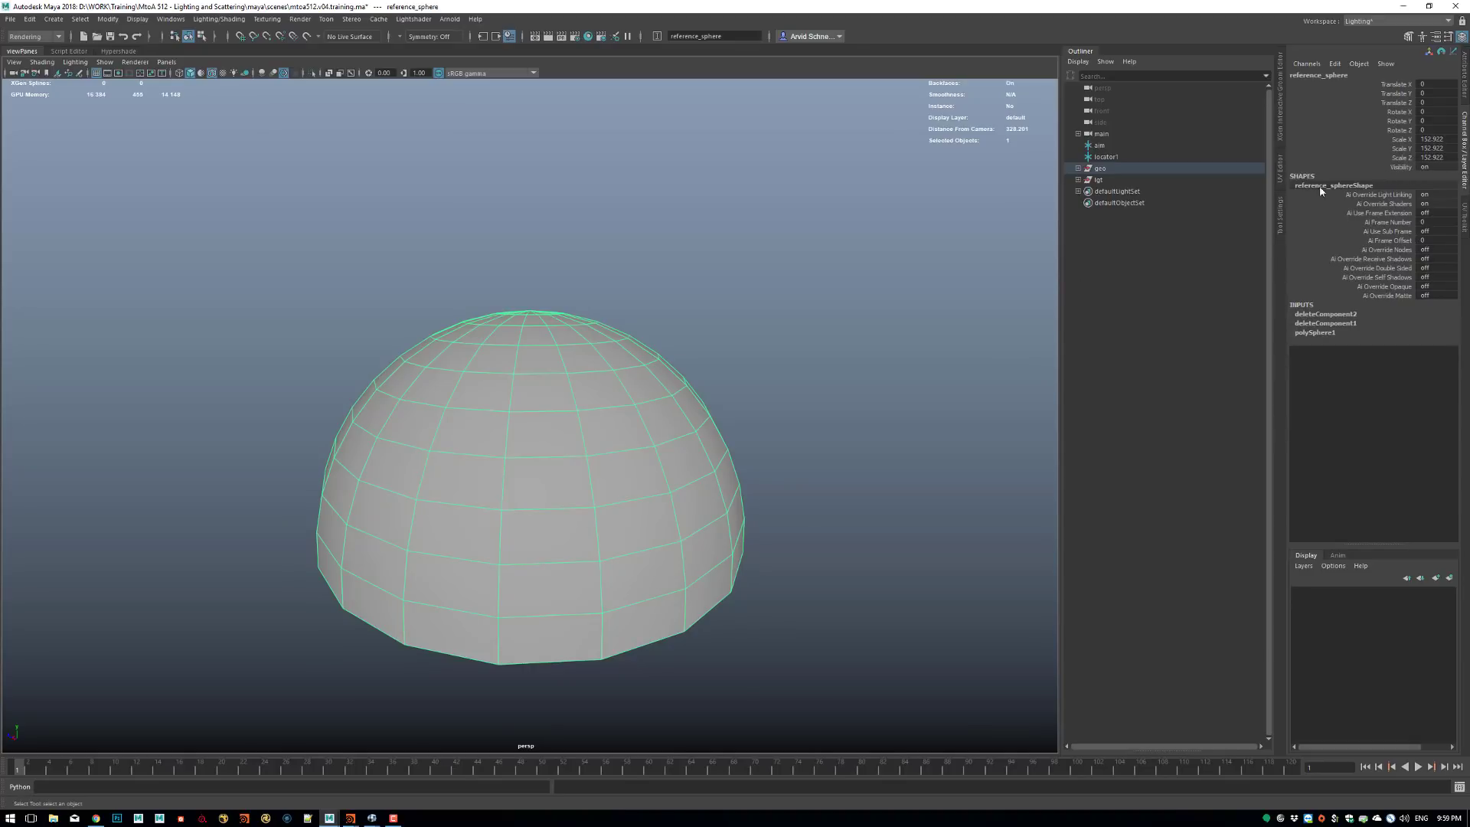
{"action": "left_click_drag", "start_coordinate": [551, 447], "coordinate": [623, 387], "text": "alt"}
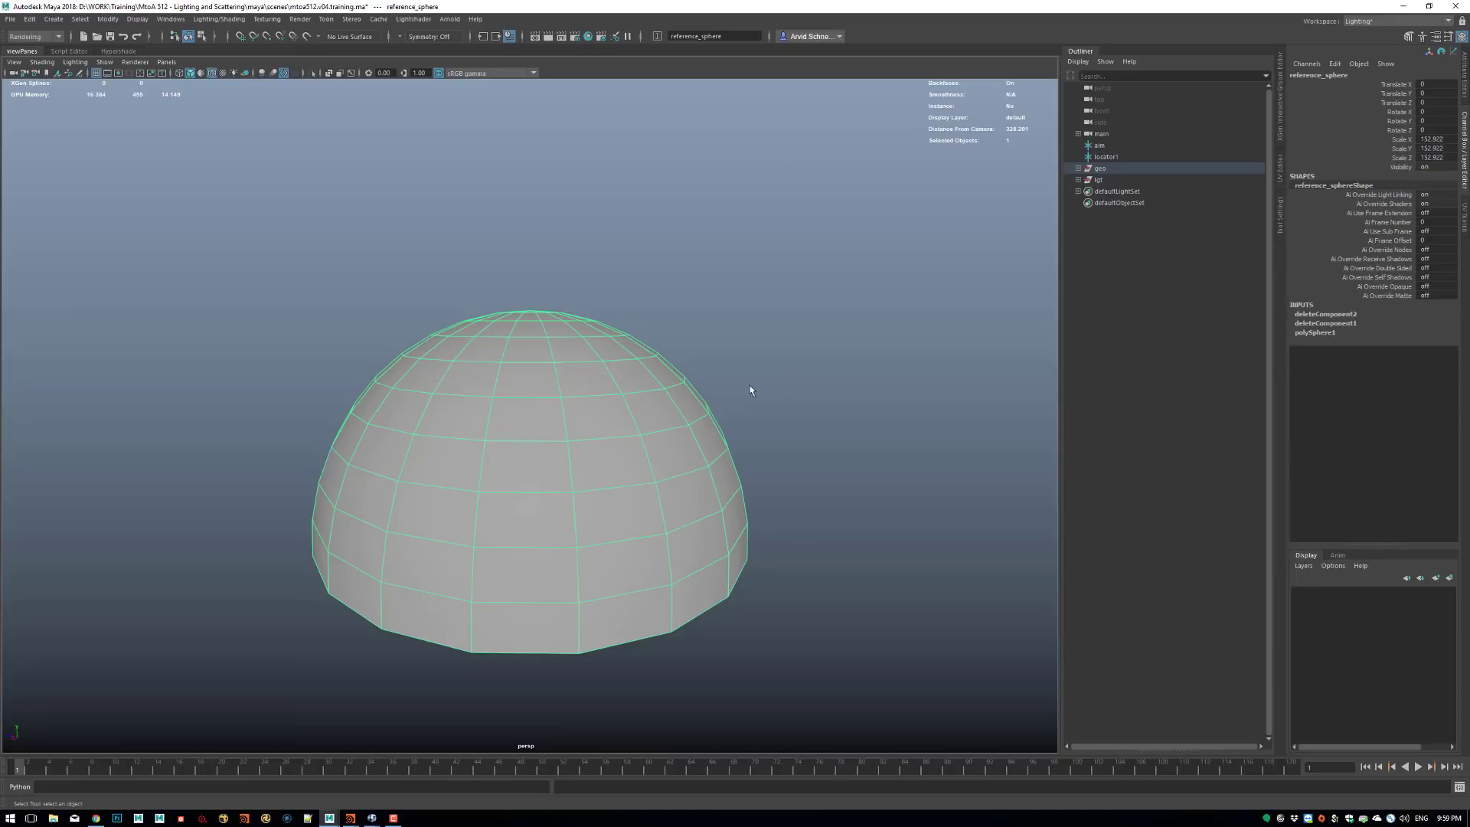
{"action": "mouse_move", "coordinate": [649, 402]}
{"action": "left_mouse_down", "text": "alt"}
{"action": "mouse_move", "coordinate": [675, 359]}
{"action": "mouse_move", "coordinate": [659, 401]}
{"action": "left_mouse_up", "text": "alt"}
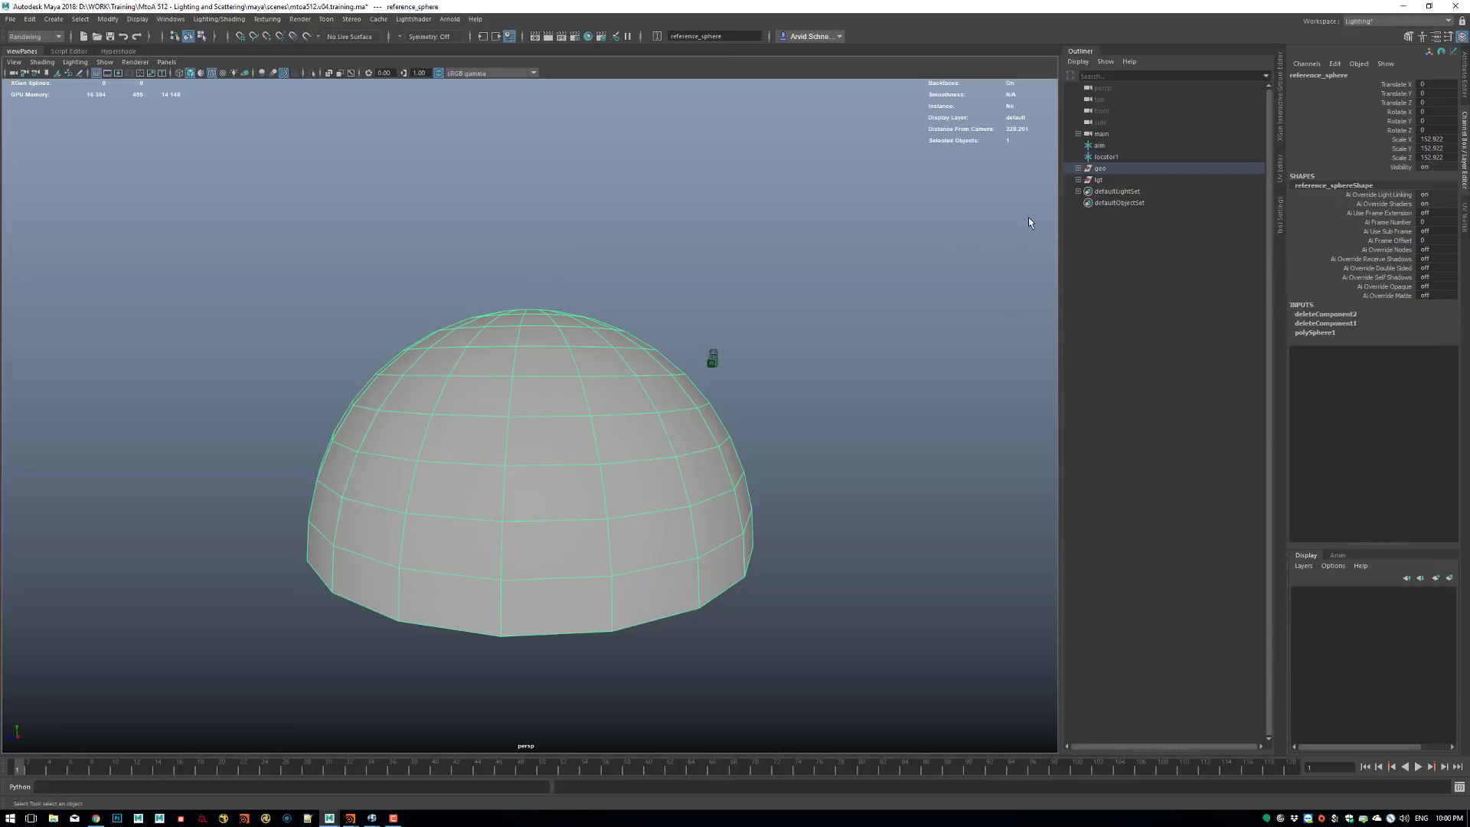
Expand the geo and igloo groups and unhide the nested igloo brick group.
{"action": "left_click", "coordinate": [1079, 168]}
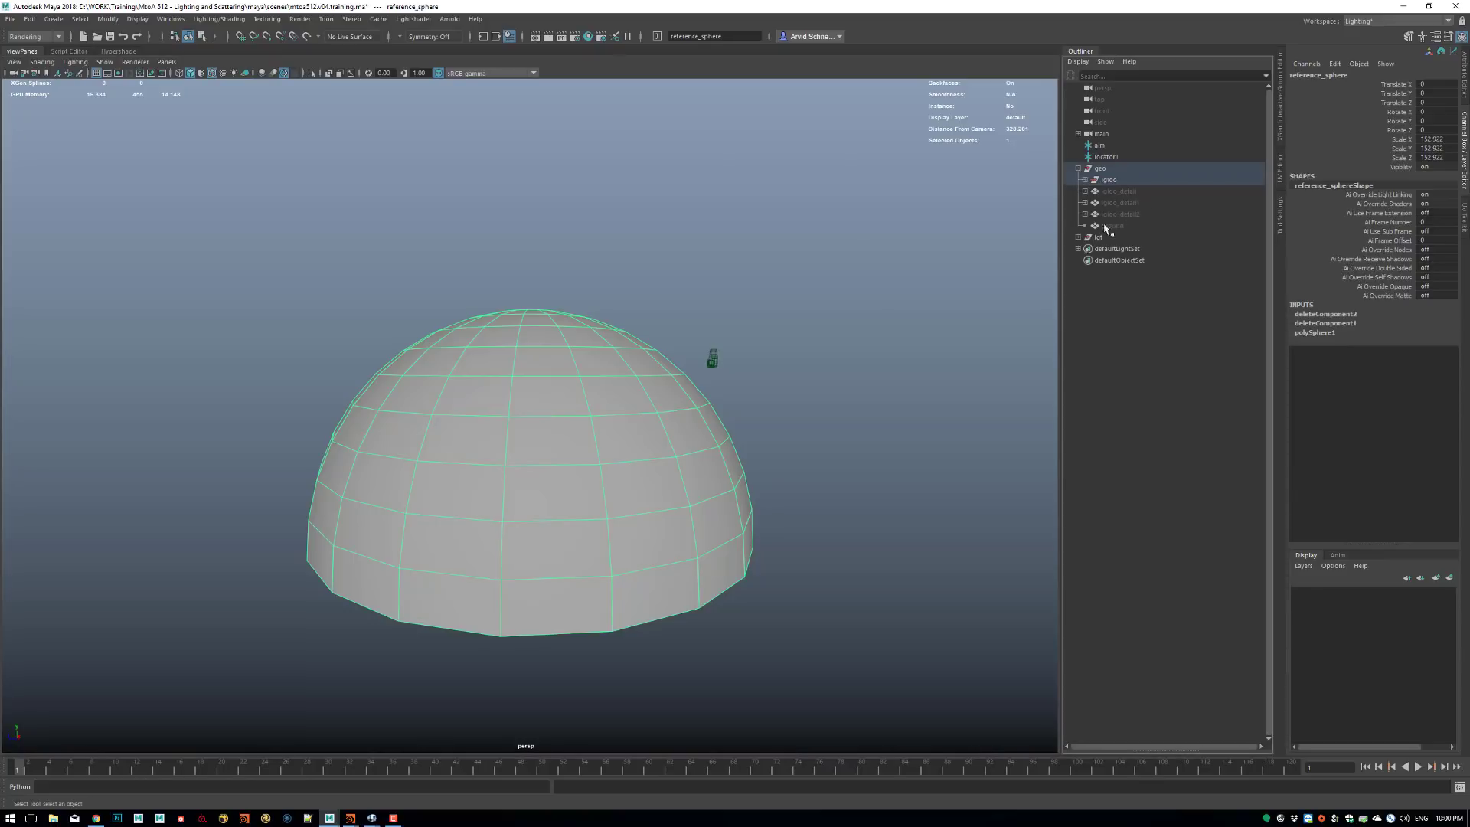
{"action": "left_click", "coordinate": [1085, 180]}
{"action": "left_click", "coordinate": [1144, 203]}
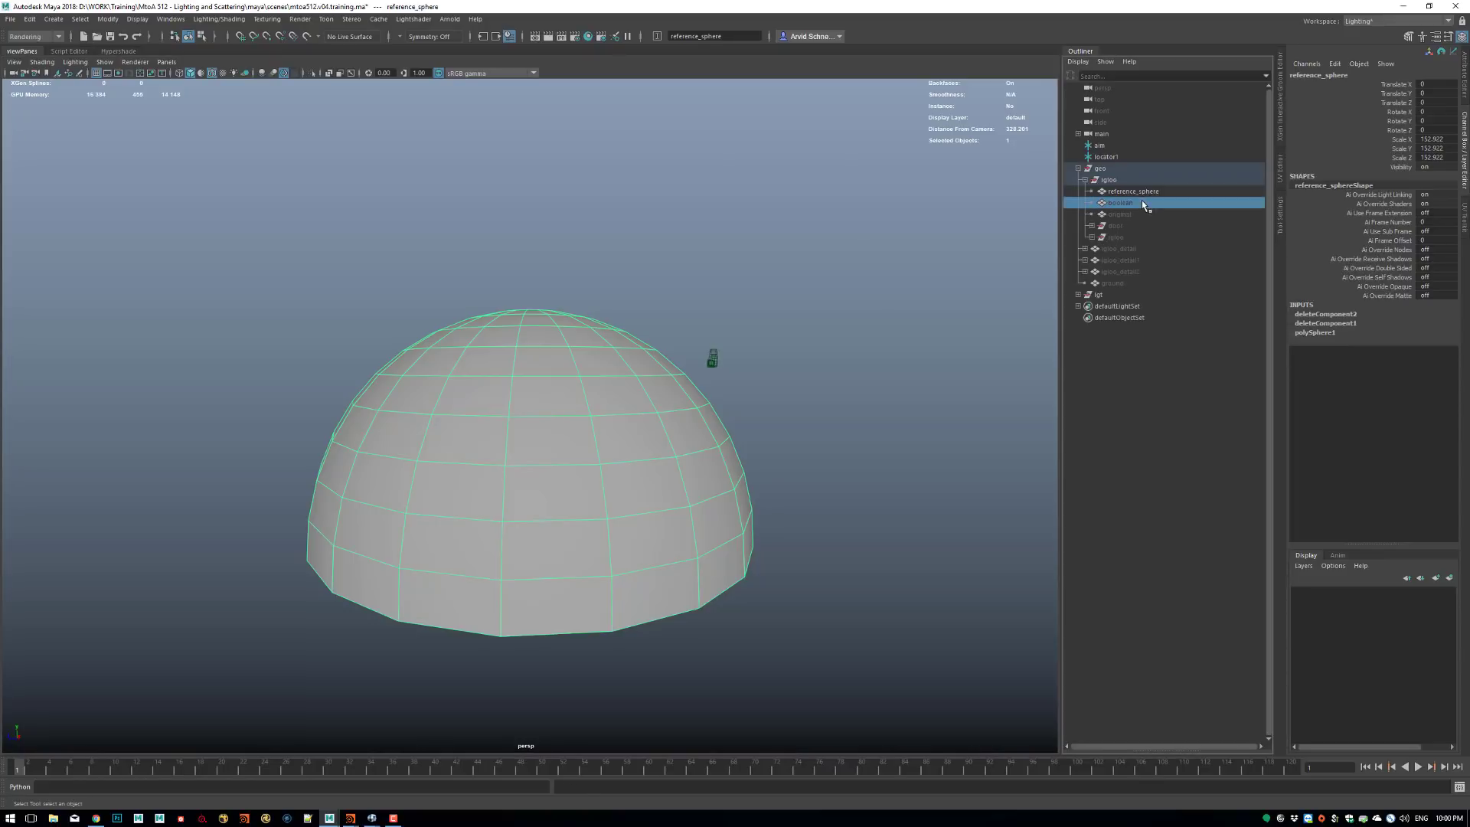
{"action": "key", "text": "Up"}
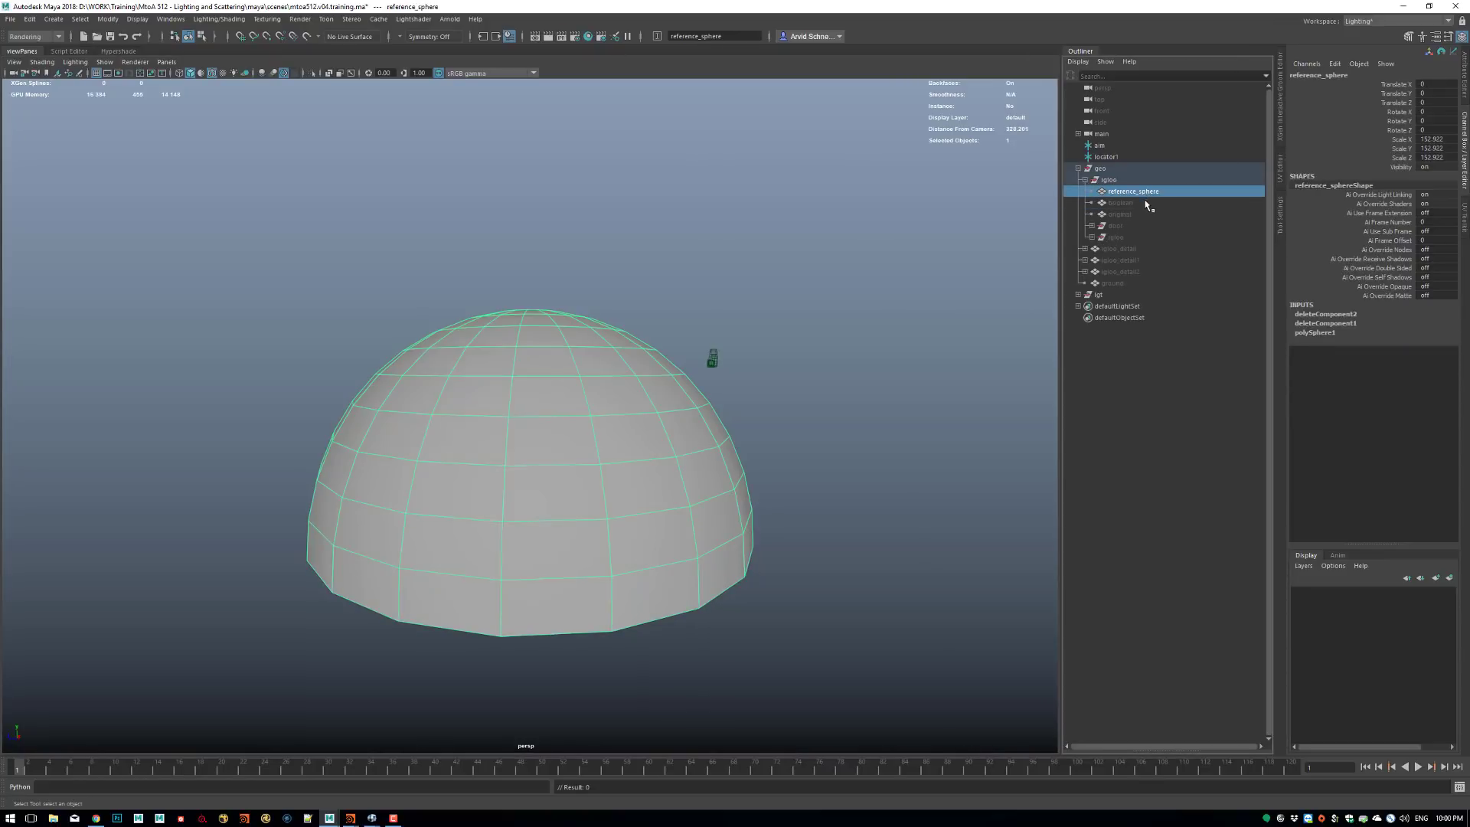
{"action": "left_click", "coordinate": [1093, 226]}
{"action": "left_click", "coordinate": [1093, 225]}
{"action": "left_click", "coordinate": [1121, 235]}
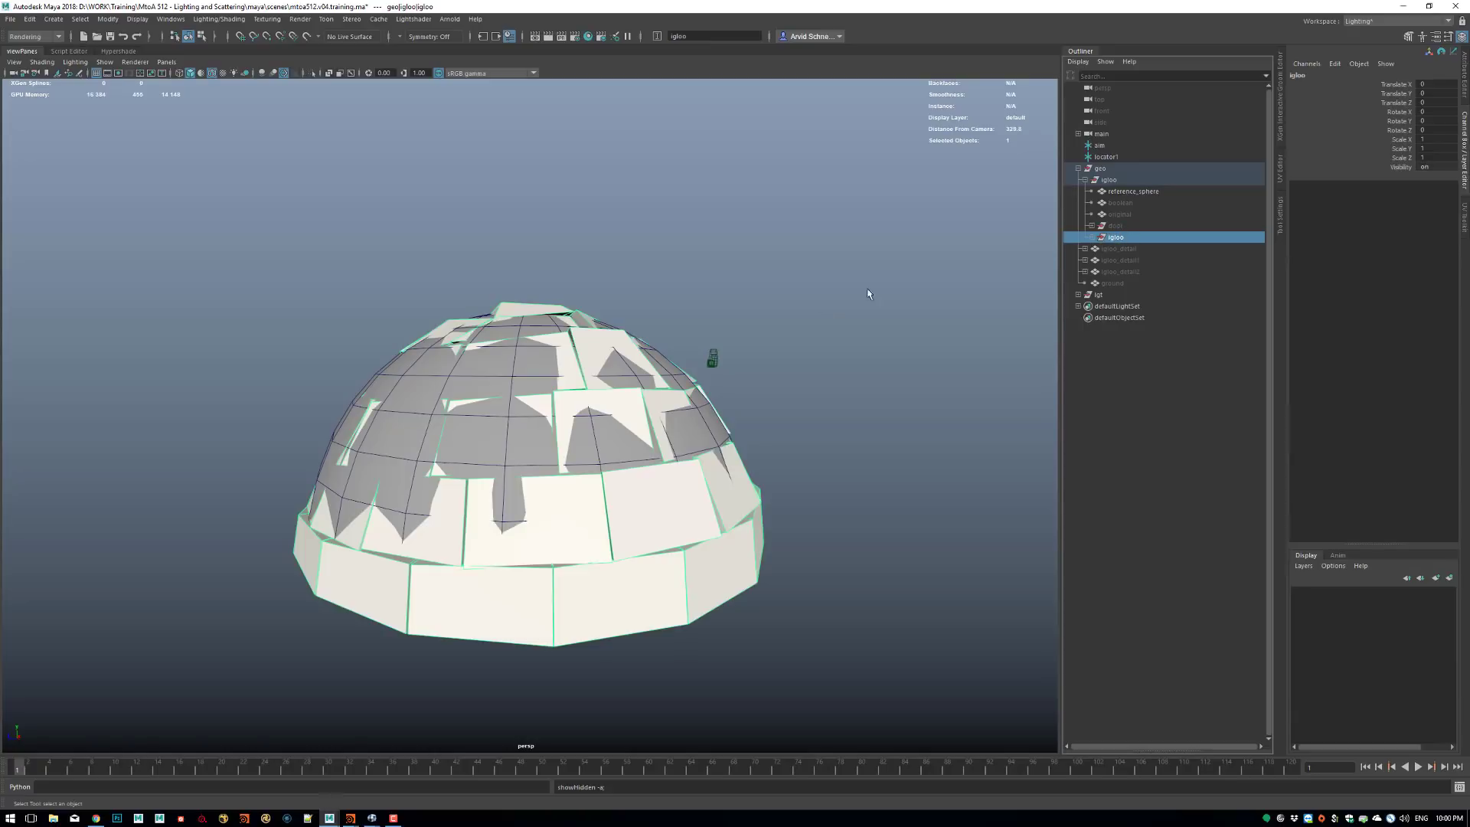
Hide the reference_sphere and boolean objects to isolate the igloo bricks.
{"action": "left_click", "coordinate": [1156, 202]}
{"action": "left_click", "coordinate": [1158, 191], "text": "ctrl"}
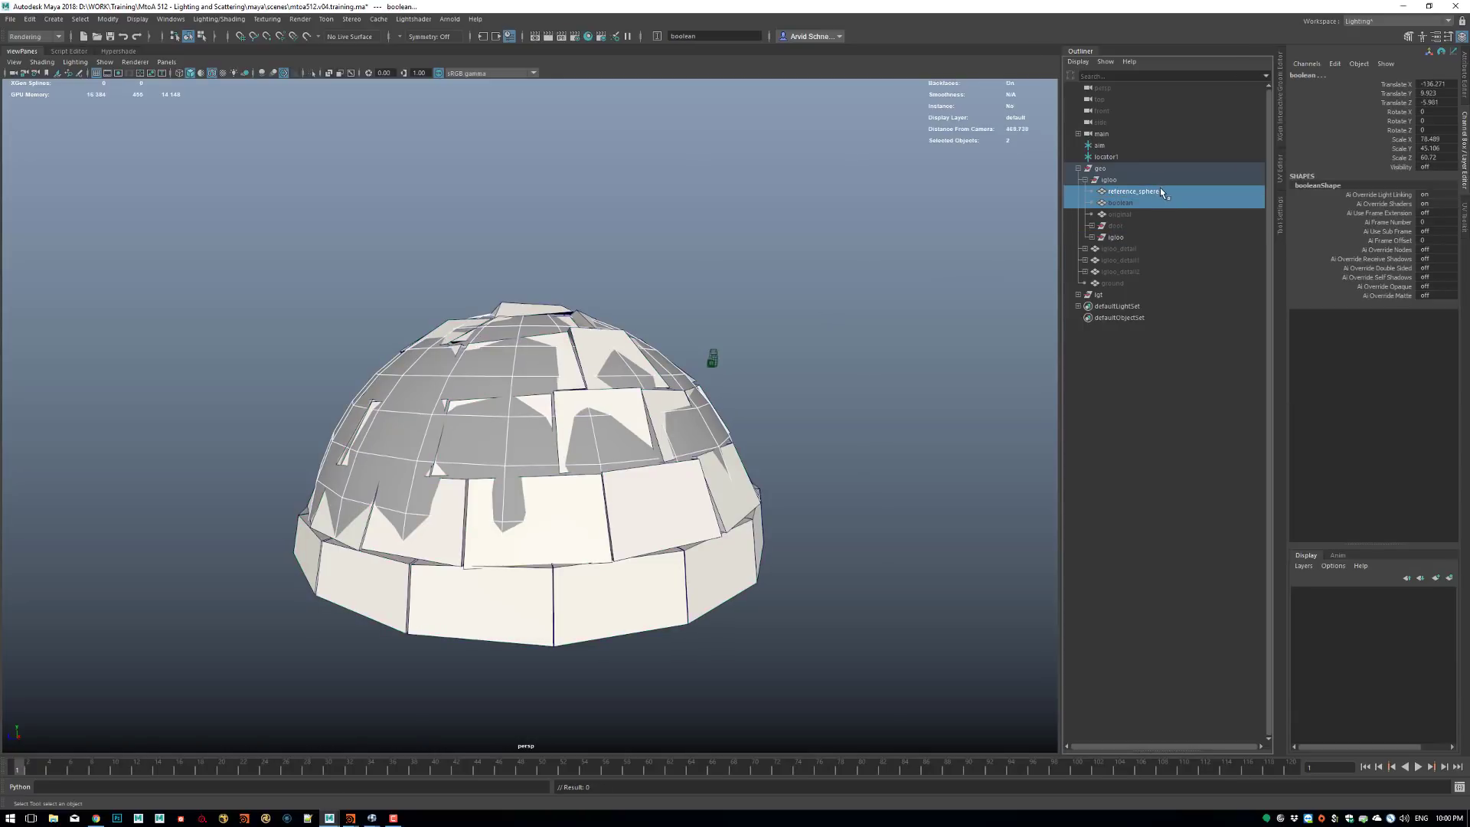
{"action": "key", "text": "ctrl+h"}
{"action": "left_click_drag", "start_coordinate": [718, 364], "coordinate": [523, 615], "text": "alt"}
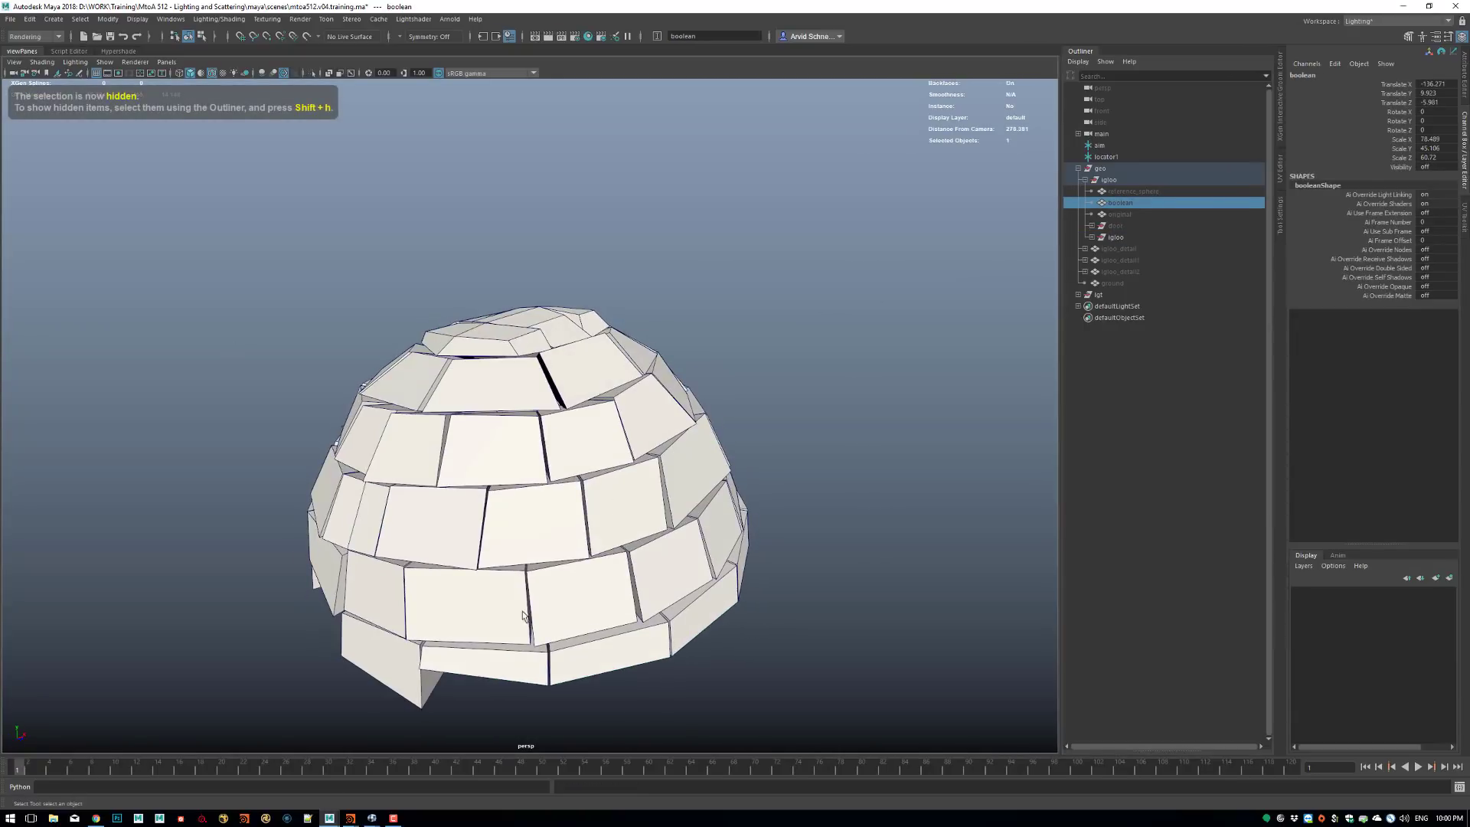
Select and frame the lowest brick beside the entrance opening to inspect it up close.
{"action": "left_click", "coordinate": [523, 615]}
{"action": "key", "text": "f"}
{"action": "left_click_drag", "start_coordinate": [824, 306], "coordinate": [712, 352], "text": "alt"}
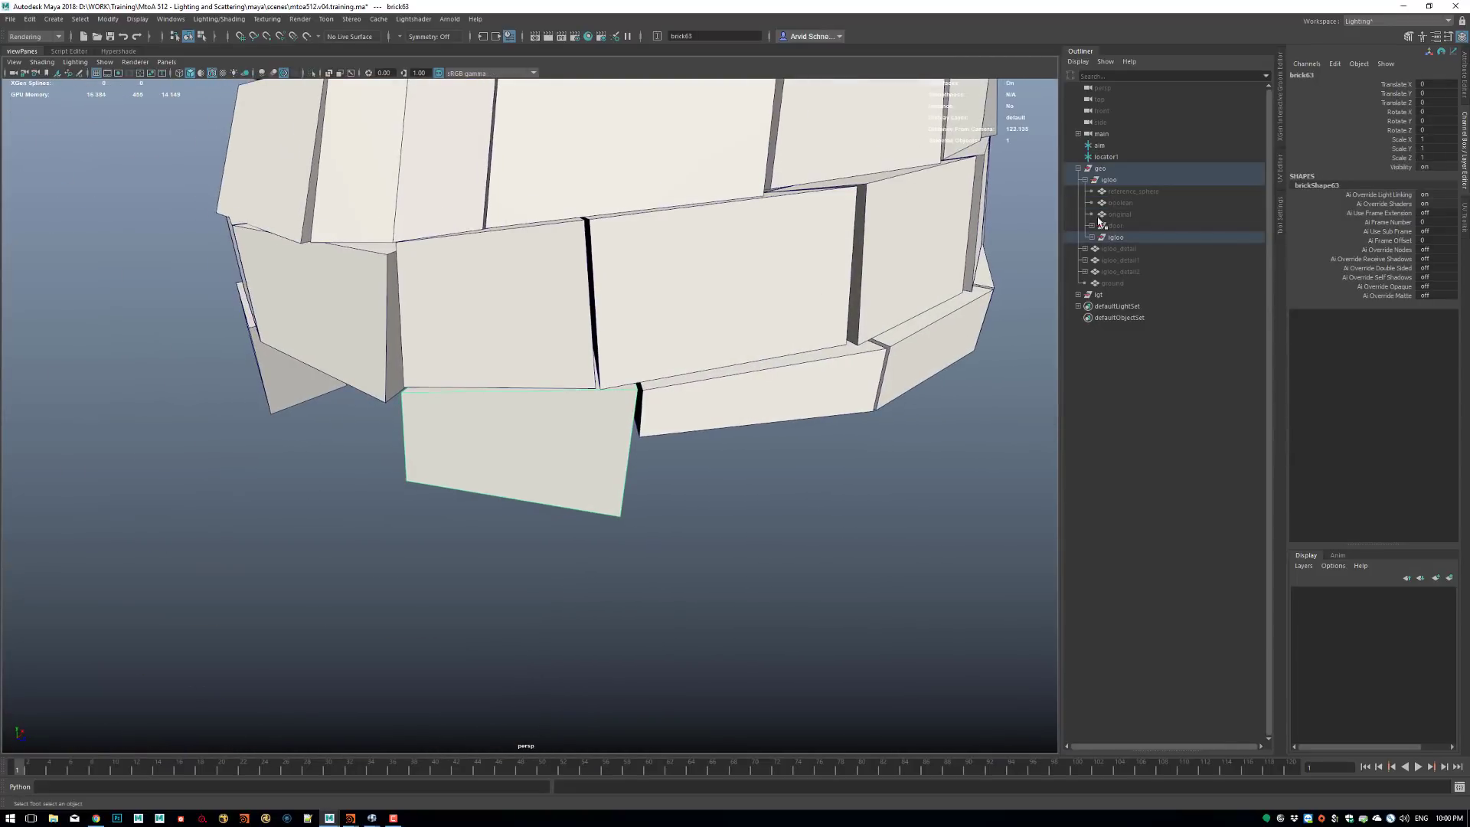
Unhide the original brick and compare it with the bricks of the assembled igloo.
{"action": "left_click", "coordinate": [1146, 215]}
{"action": "key", "text": "shift+h"}
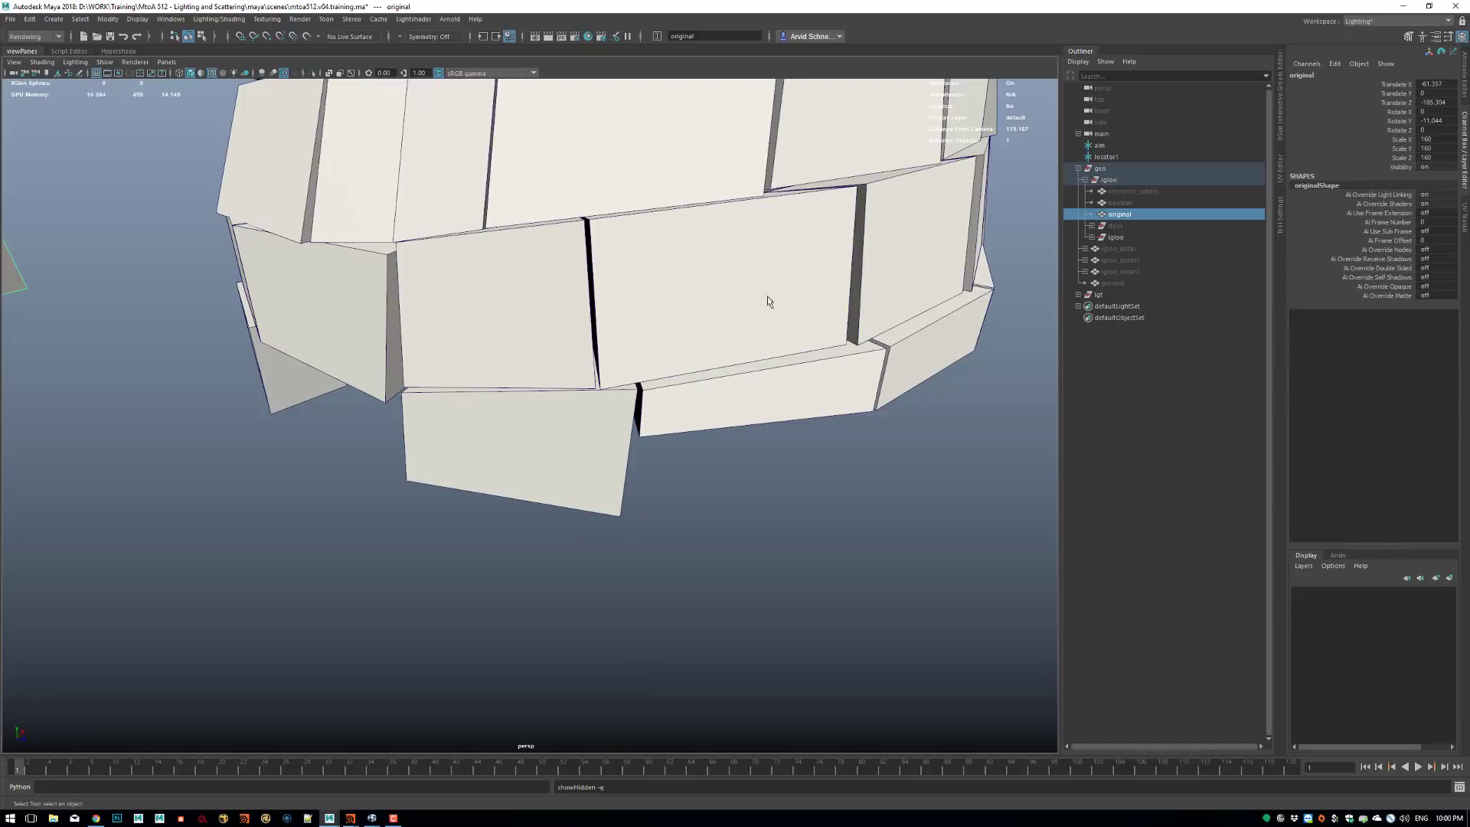
{"action": "key", "text": "f"}
{"action": "left_click_drag", "start_coordinate": [489, 366], "coordinate": [470, 401], "text": "alt"}
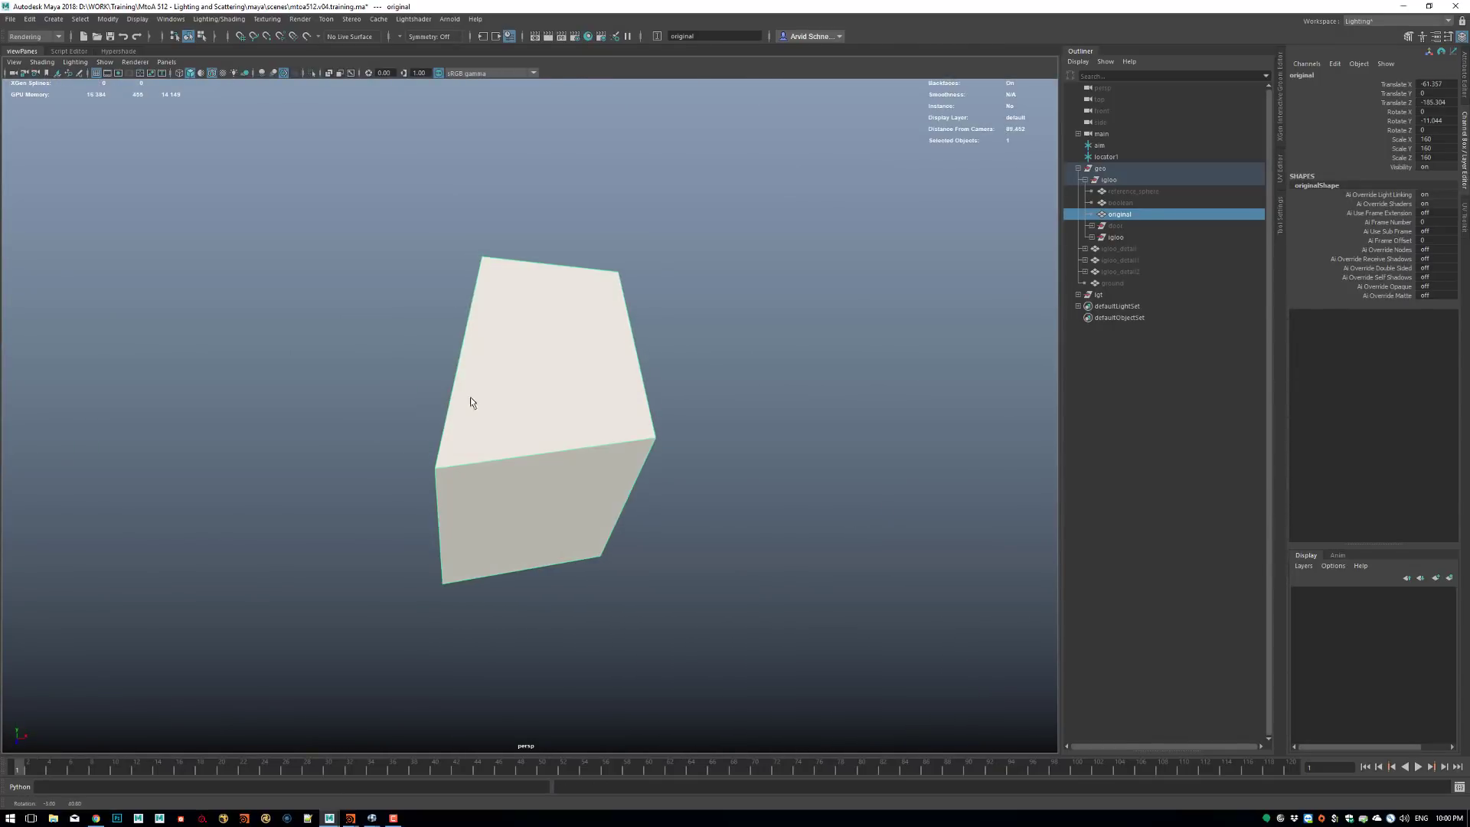
{"action": "left_click_drag", "start_coordinate": [579, 375], "coordinate": [727, 353], "text": "alt"}
{"action": "right_click_drag", "start_coordinate": [727, 354], "coordinate": [555, 303], "text": "alt"}
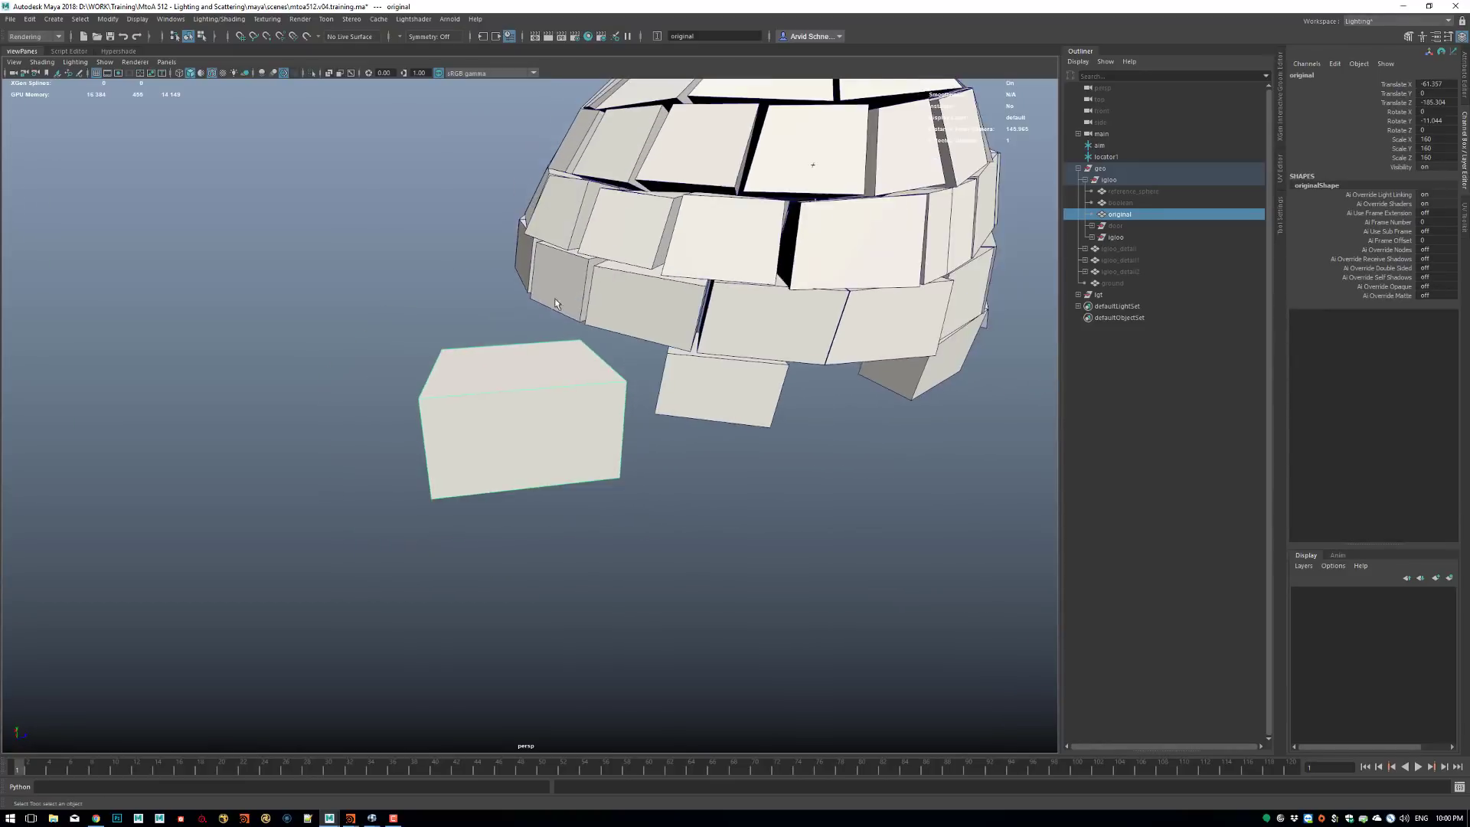
{"action": "middle_click_drag", "start_coordinate": [555, 303], "coordinate": [260, 364], "text": "alt"}
{"action": "left_click_drag", "start_coordinate": [782, 346], "coordinate": [704, 268], "text": "alt"}
{"action": "right_click_drag", "start_coordinate": [919, 306], "coordinate": [718, 335], "text": "alt"}
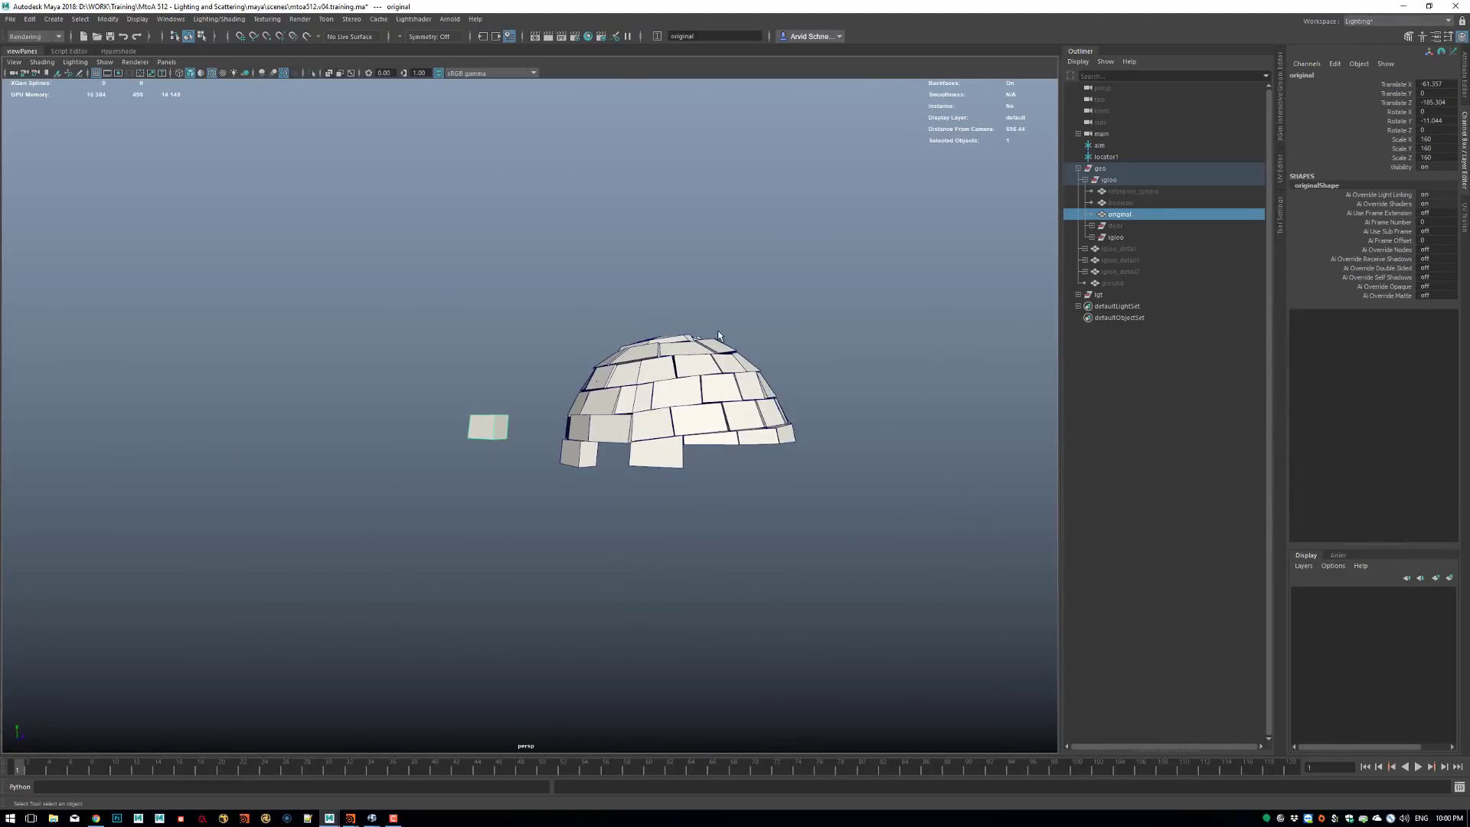
{"action": "left_click_drag", "start_coordinate": [718, 336], "coordinate": [734, 435], "text": "alt"}
Inspect the shallower bottom-row brick next to the entrance and compare the sloping rows with the igloo article's illustrations.
{"action": "left_click", "coordinate": [693, 457]}
{"action": "right_click_drag", "start_coordinate": [795, 379], "coordinate": [658, 505], "text": "alt"}
{"action": "left_click_drag", "start_coordinate": [659, 505], "coordinate": [646, 454], "text": "alt"}
{"action": "left_click", "coordinate": [756, 472]}
{"action": "left_click_drag", "start_coordinate": [789, 345], "coordinate": [593, 441], "text": "alt"}
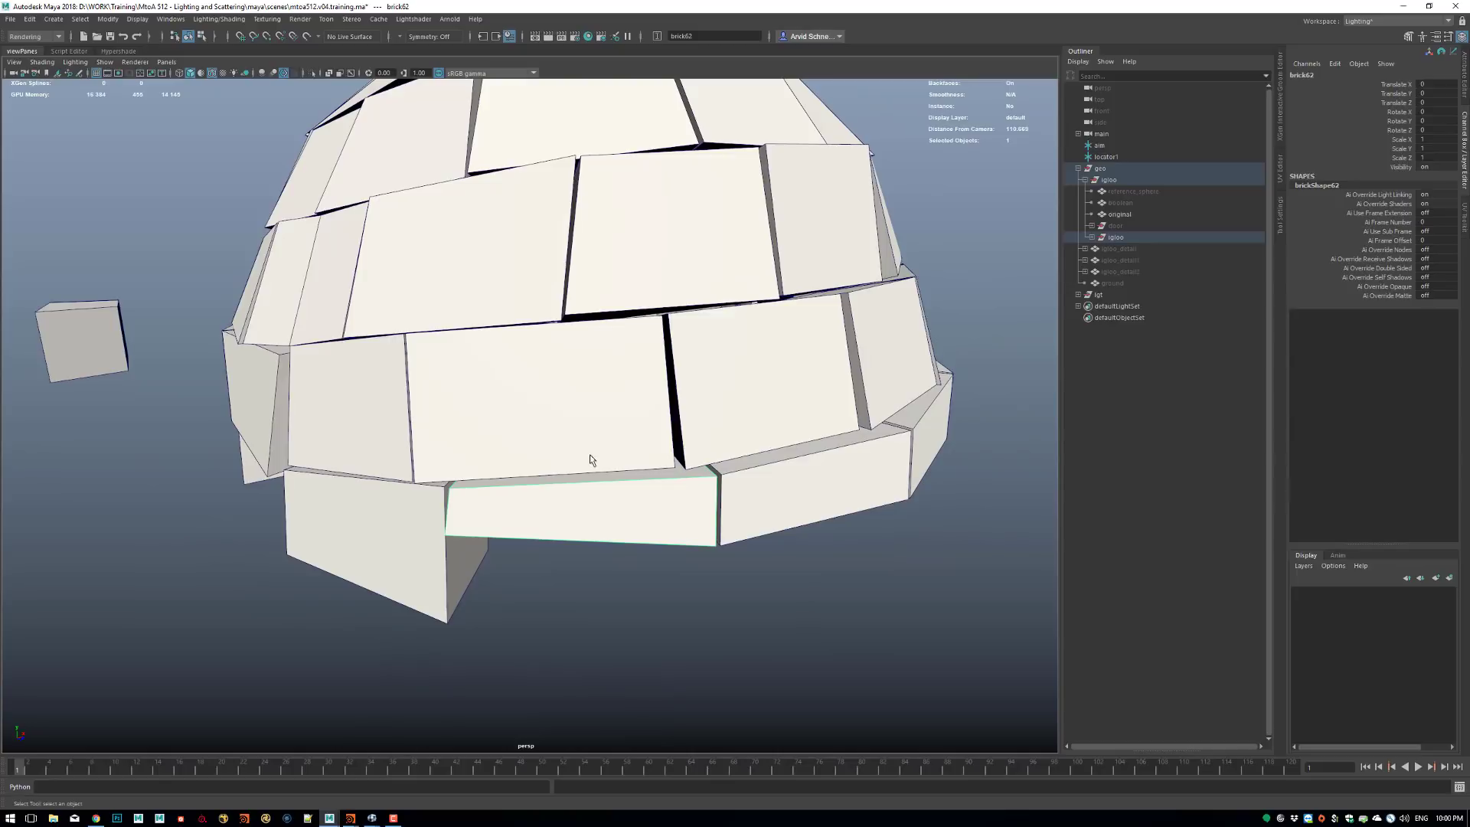
{"action": "left_click", "coordinate": [95, 818]}
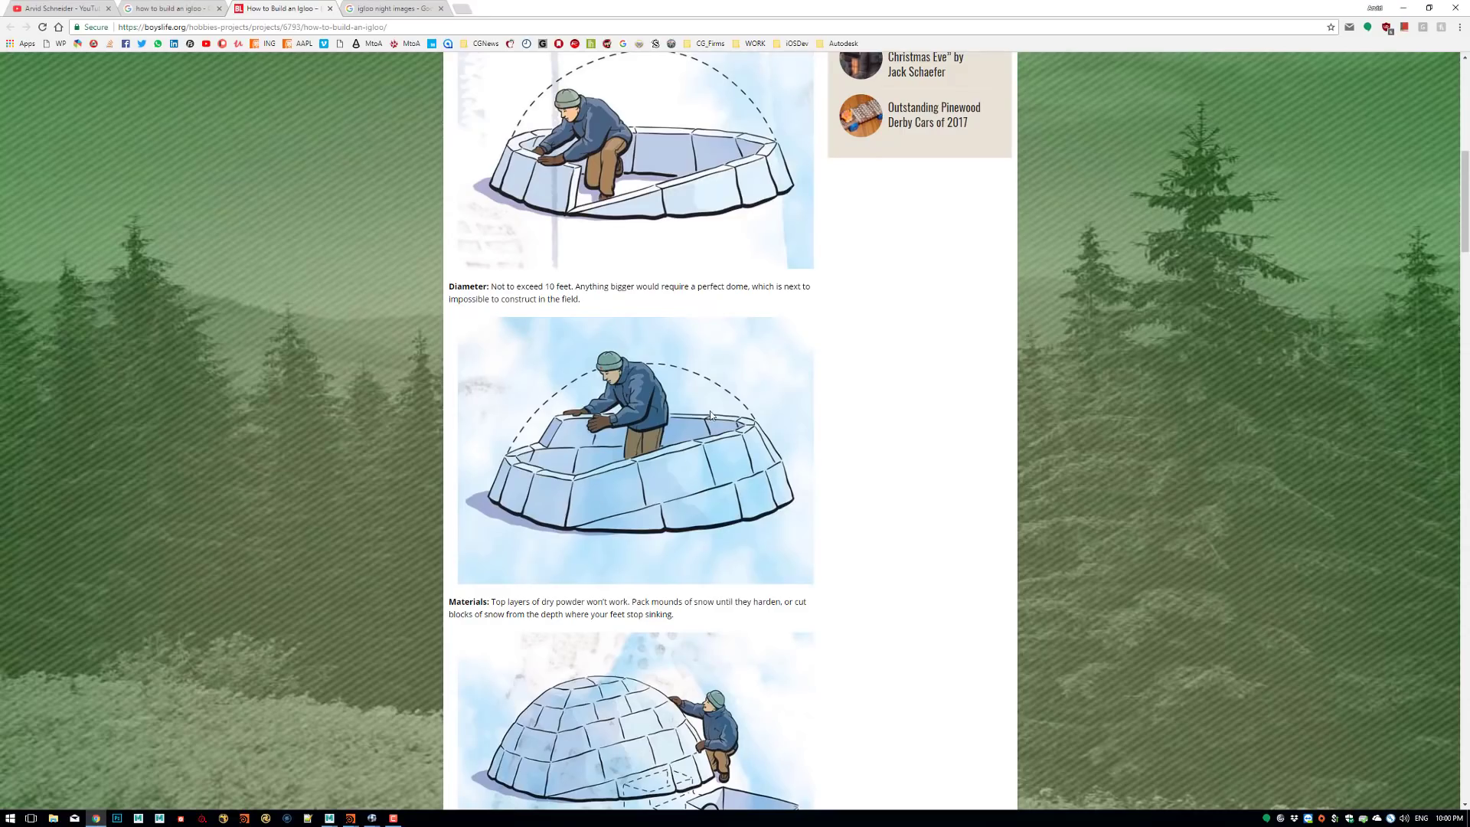
{"action": "left_click", "coordinate": [1404, 10]}
Return to Maya, inspect the igloo's sloping rows, and select and frame a front-facing brick in the bottom row.
{"action": "left_click_drag", "start_coordinate": [771, 368], "coordinate": [481, 322], "text": "alt"}
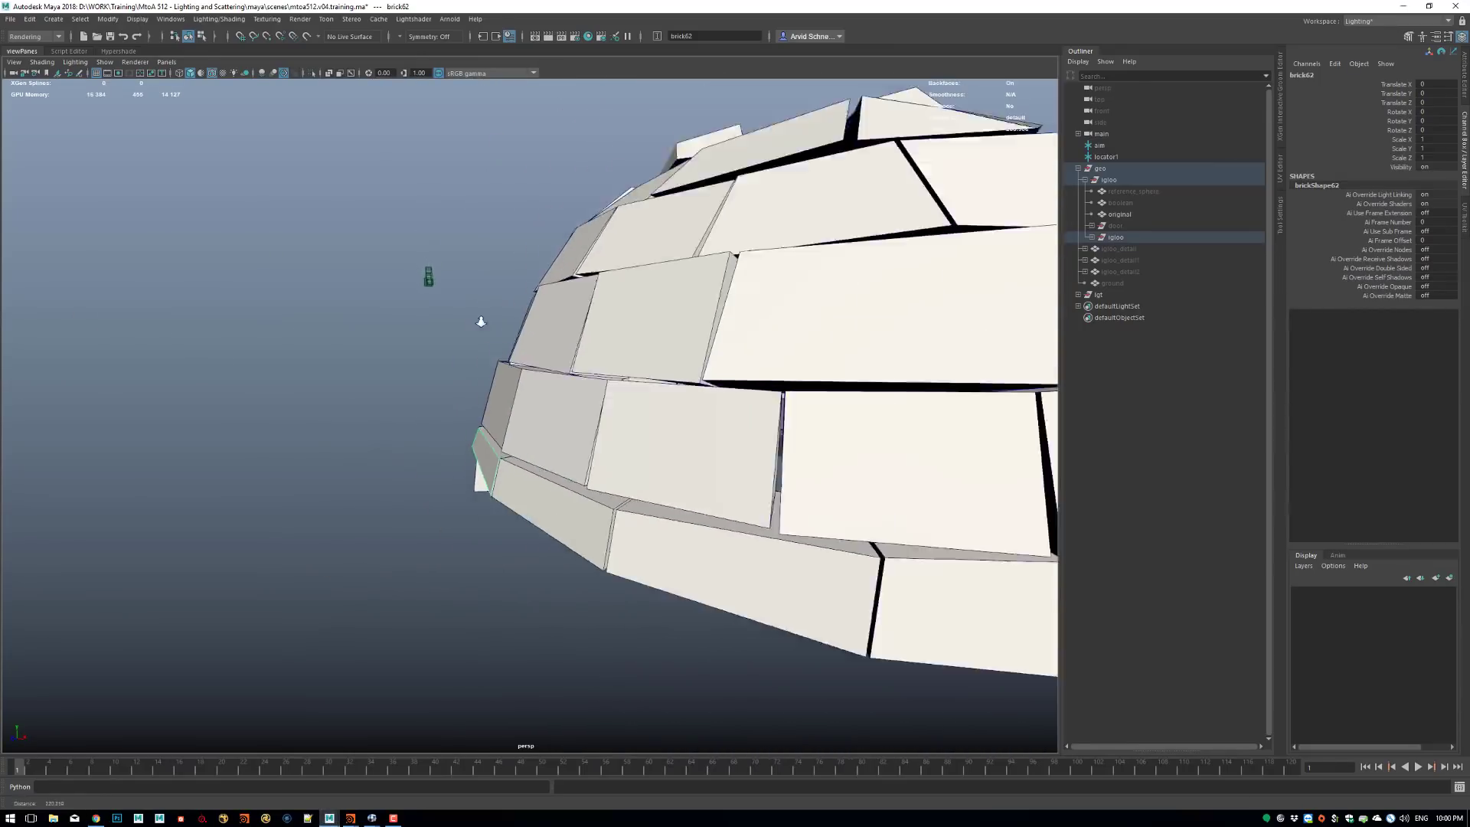
{"action": "right_click_drag", "start_coordinate": [481, 321], "coordinate": [429, 337], "text": "alt"}
{"action": "left_click", "coordinate": [675, 483]}
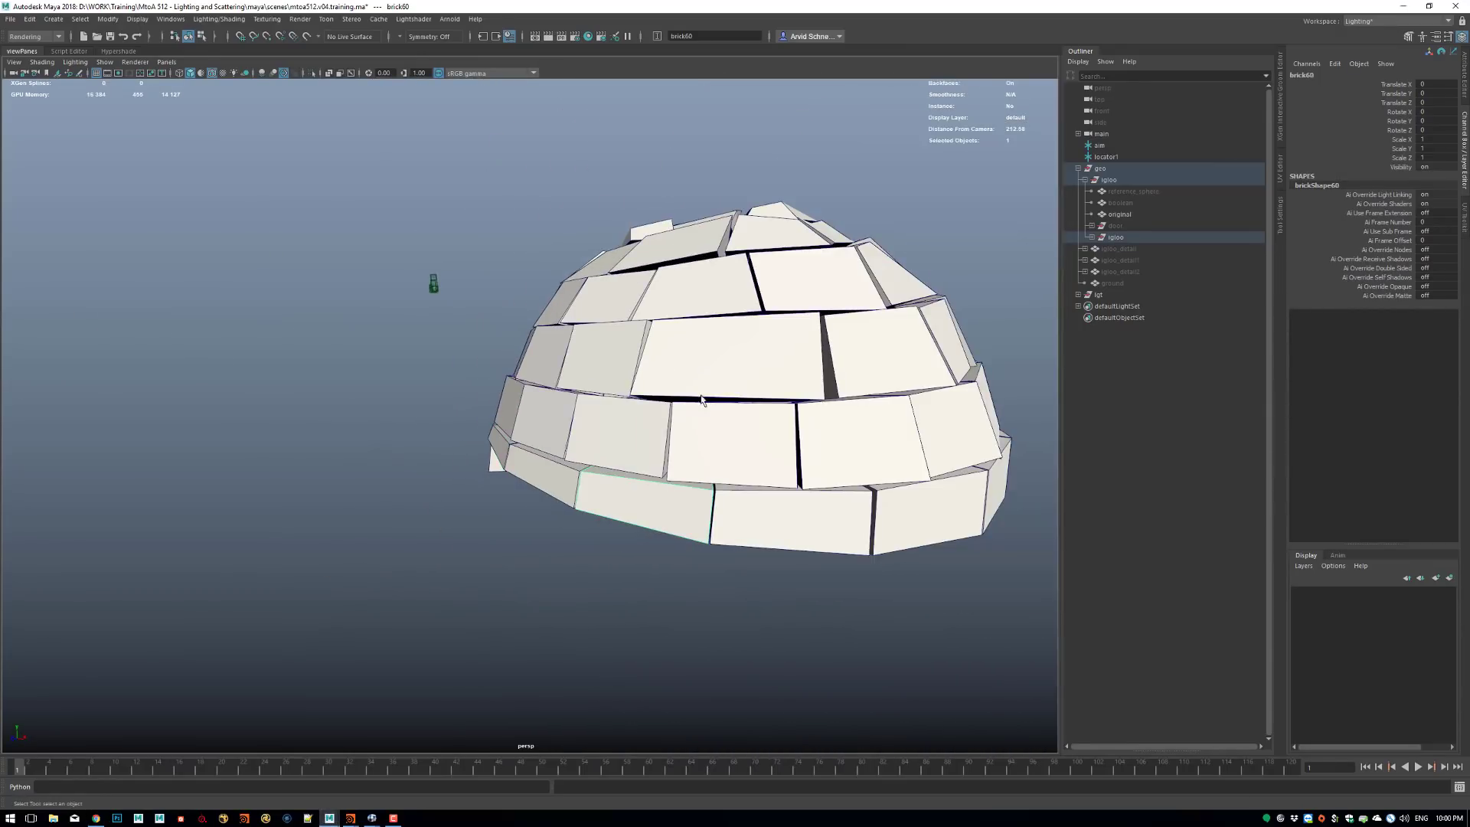
{"action": "mouse_move", "coordinate": [725, 400]}
{"action": "left_mouse_down", "text": "alt"}
{"action": "mouse_move", "coordinate": [718, 383]}
{"action": "mouse_move", "coordinate": [728, 413]}
{"action": "left_mouse_up", "text": "alt"}
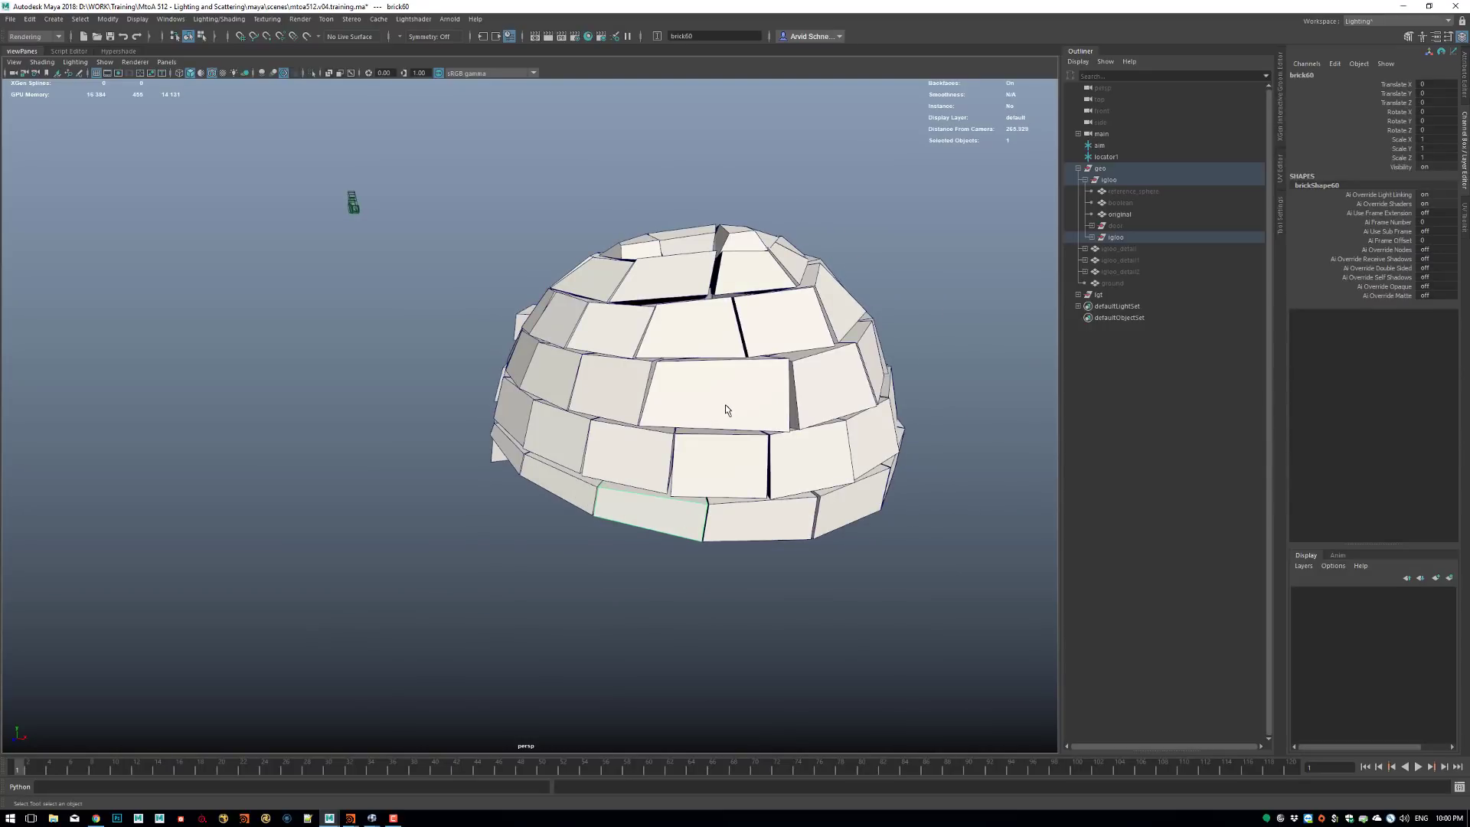
{"action": "key", "text": "f"}
{"action": "key", "text": "w"}
{"action": "right_click_drag", "start_coordinate": [758, 352], "coordinate": [568, 384], "text": "alt"}
{"action": "left_click_drag", "start_coordinate": [568, 384], "coordinate": [508, 463], "text": "alt"}
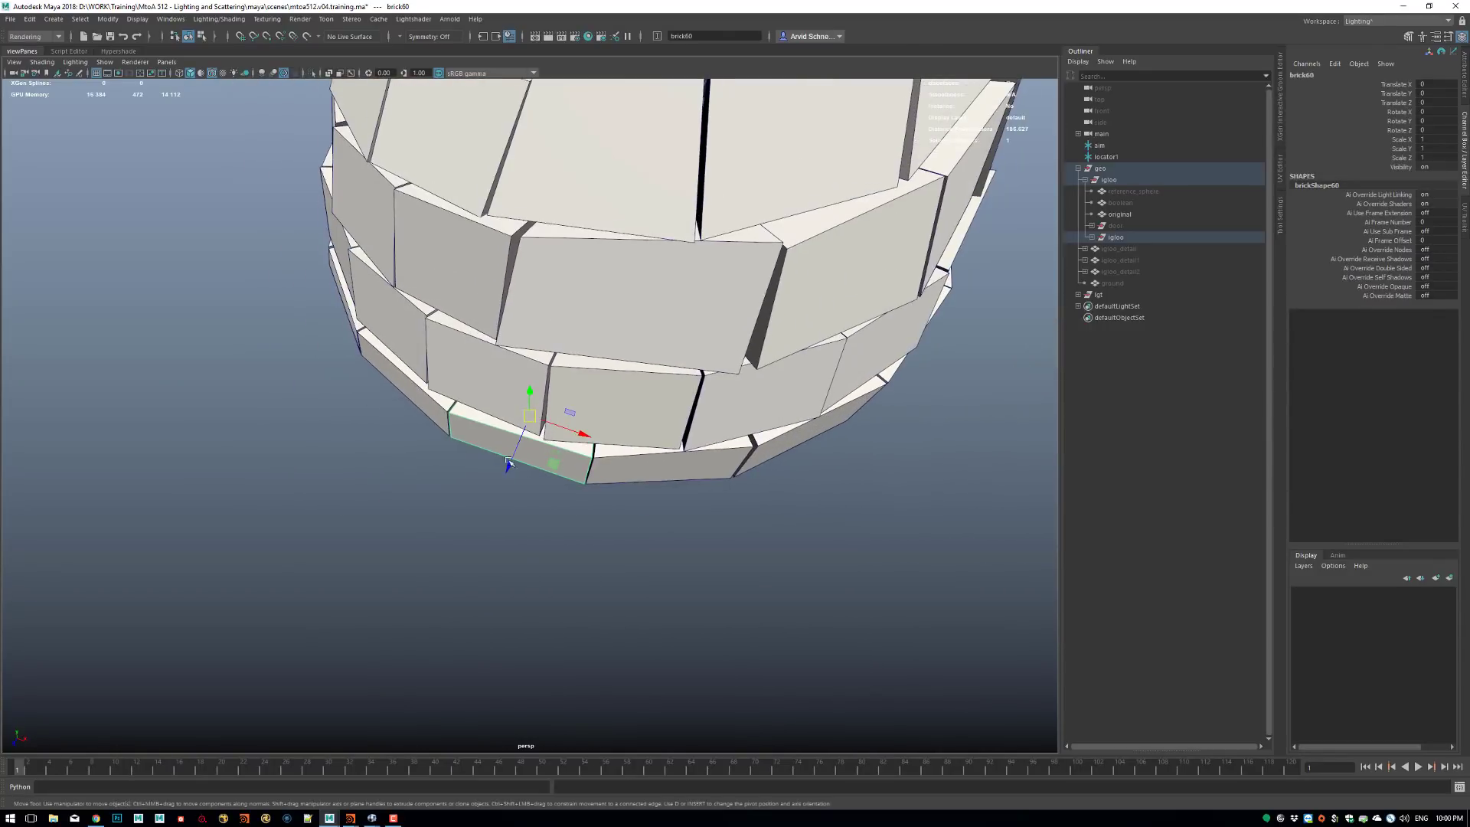
Try placing a duplicate of the bottom-row brick further along the ring by moving and rotating it, and delete the copy.
{"action": "key", "text": "ctrl+d"}
{"action": "left_click_drag", "start_coordinate": [601, 435], "coordinate": [605, 376], "text": "alt"}
{"action": "scroll", "coordinate": [596, 382], "scroll_direction": "up", "scroll_amount": 3}
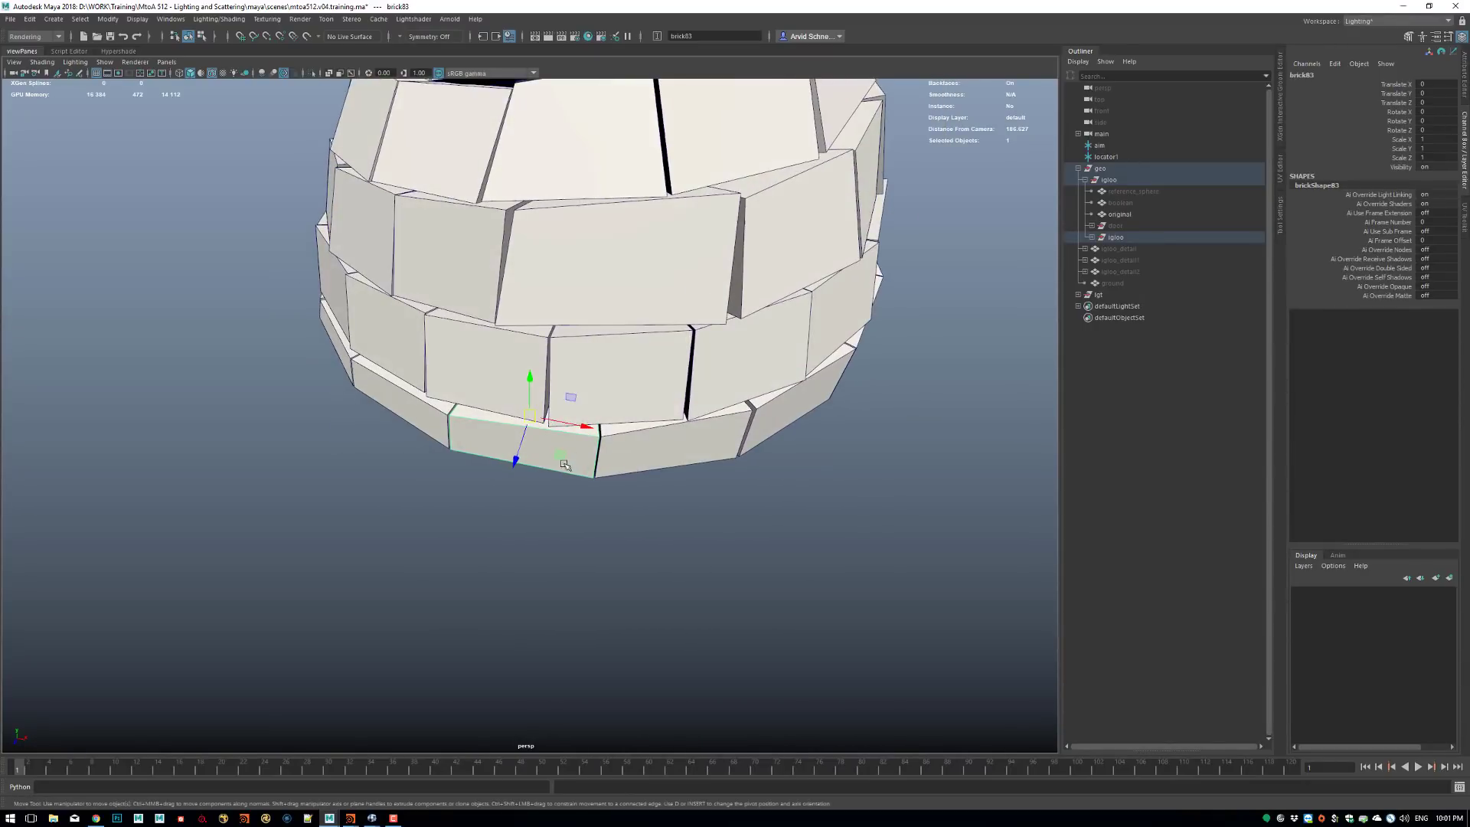
{"action": "left_click_drag", "start_coordinate": [541, 425], "coordinate": [617, 403]}
{"action": "key", "text": "e"}
{"action": "key", "text": "w"}
{"action": "scroll", "coordinate": [617, 402], "scroll_direction": "up", "scroll_amount": 3}
{"action": "left_click_drag", "start_coordinate": [604, 517], "coordinate": [611, 505]}
{"action": "scroll", "coordinate": [611, 506], "scroll_direction": "down", "scroll_amount": 4}
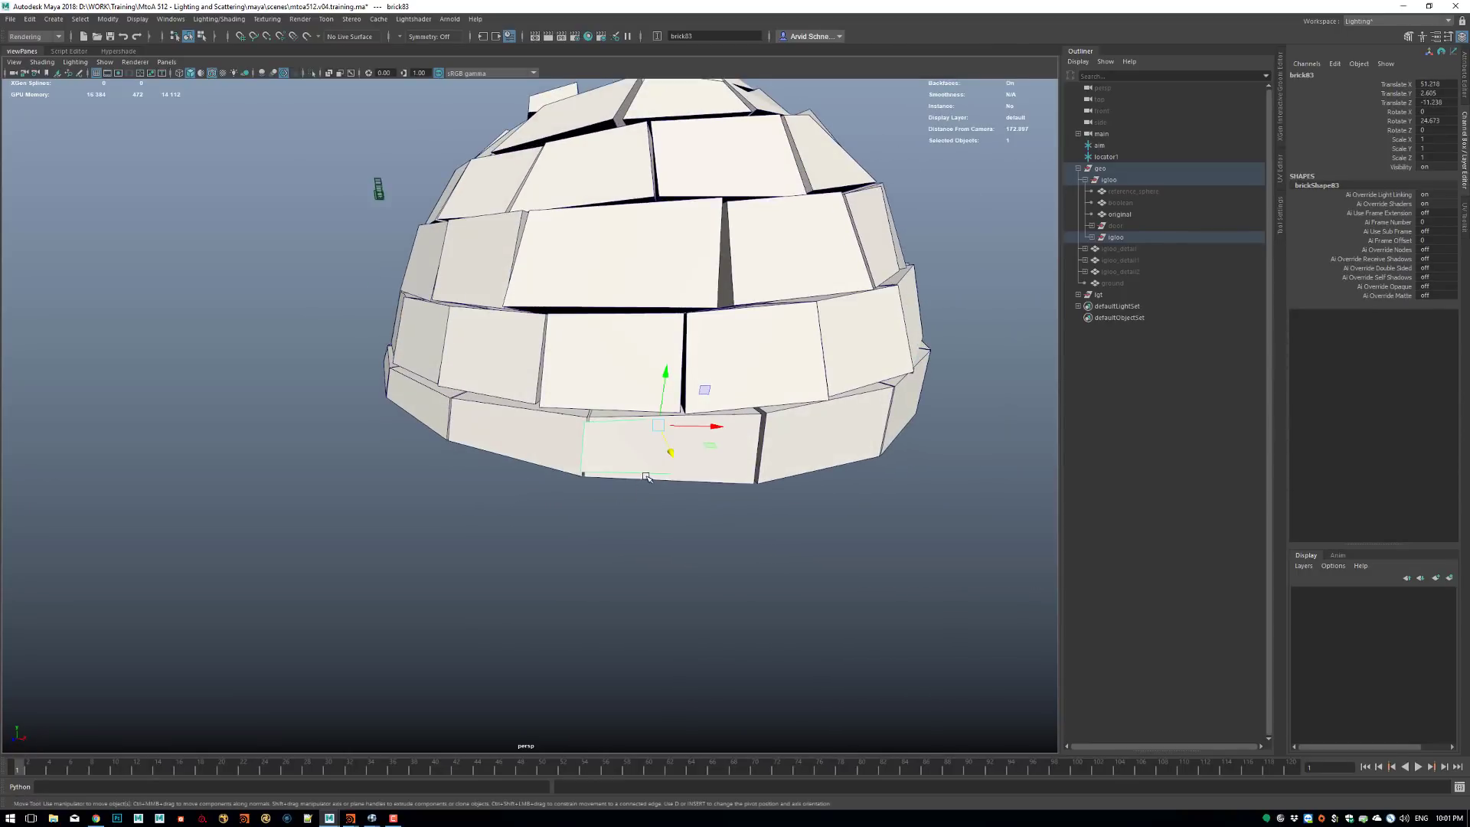
{"action": "key", "text": "Delete"}
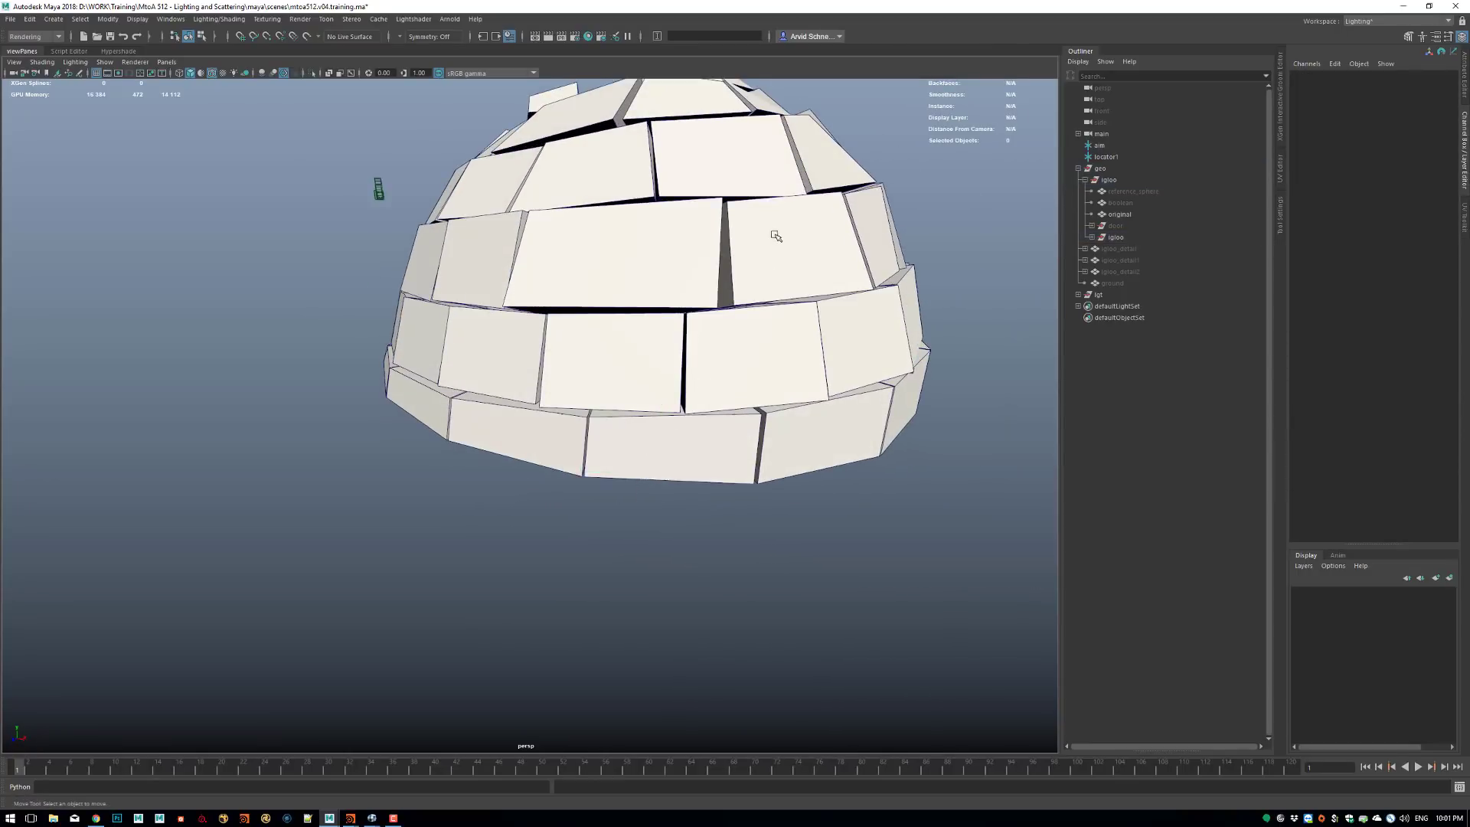
Examine the gaps and uneven alignment between the igloo's bricks from around the dome, including close up.
{"action": "scroll", "coordinate": [799, 228], "scroll_direction": "down", "scroll_amount": 2}
{"action": "middle_click_drag", "start_coordinate": [658, 318], "coordinate": [604, 390], "text": "alt"}
{"action": "left_click_drag", "start_coordinate": [604, 390], "coordinate": [498, 402], "text": "alt"}
{"action": "left_click_drag", "start_coordinate": [712, 451], "coordinate": [522, 518], "text": "alt"}
{"action": "scroll", "coordinate": [737, 364], "scroll_direction": "down", "scroll_amount": 2}
{"action": "key", "text": "q"}
{"action": "middle_click_drag", "start_coordinate": [539, 440], "coordinate": [594, 373], "text": "alt"}
{"action": "right_click_drag", "start_coordinate": [605, 406], "coordinate": [712, 433], "text": "alt"}
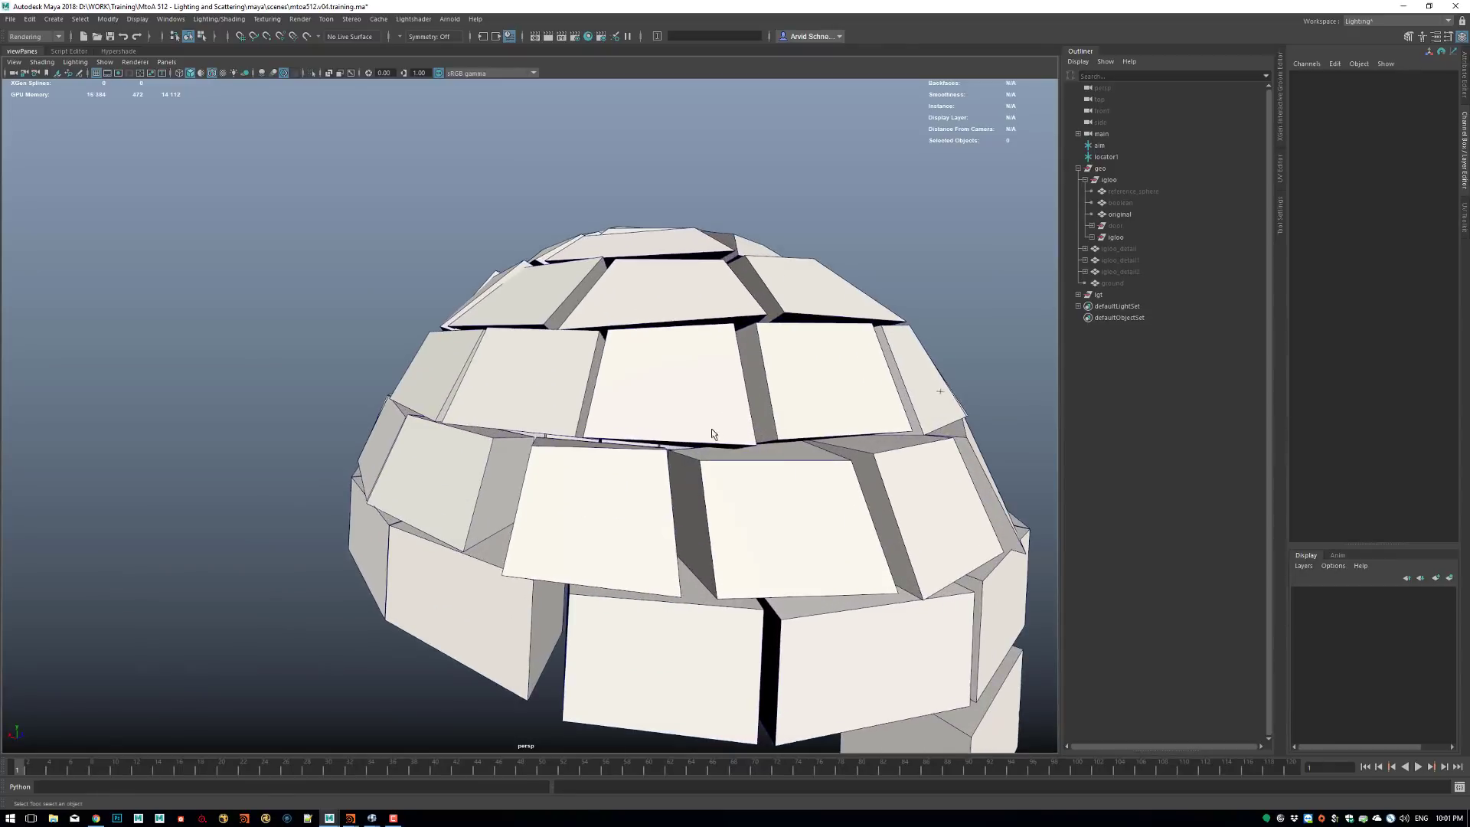
{"action": "left_click_drag", "start_coordinate": [712, 434], "coordinate": [674, 442], "text": "alt"}
{"action": "middle_click_drag", "start_coordinate": [674, 443], "coordinate": [550, 358], "text": "alt"}
{"action": "right_click_drag", "start_coordinate": [550, 358], "coordinate": [685, 443], "text": "alt"}
{"action": "left_click_drag", "start_coordinate": [685, 442], "coordinate": [636, 453], "text": "alt"}
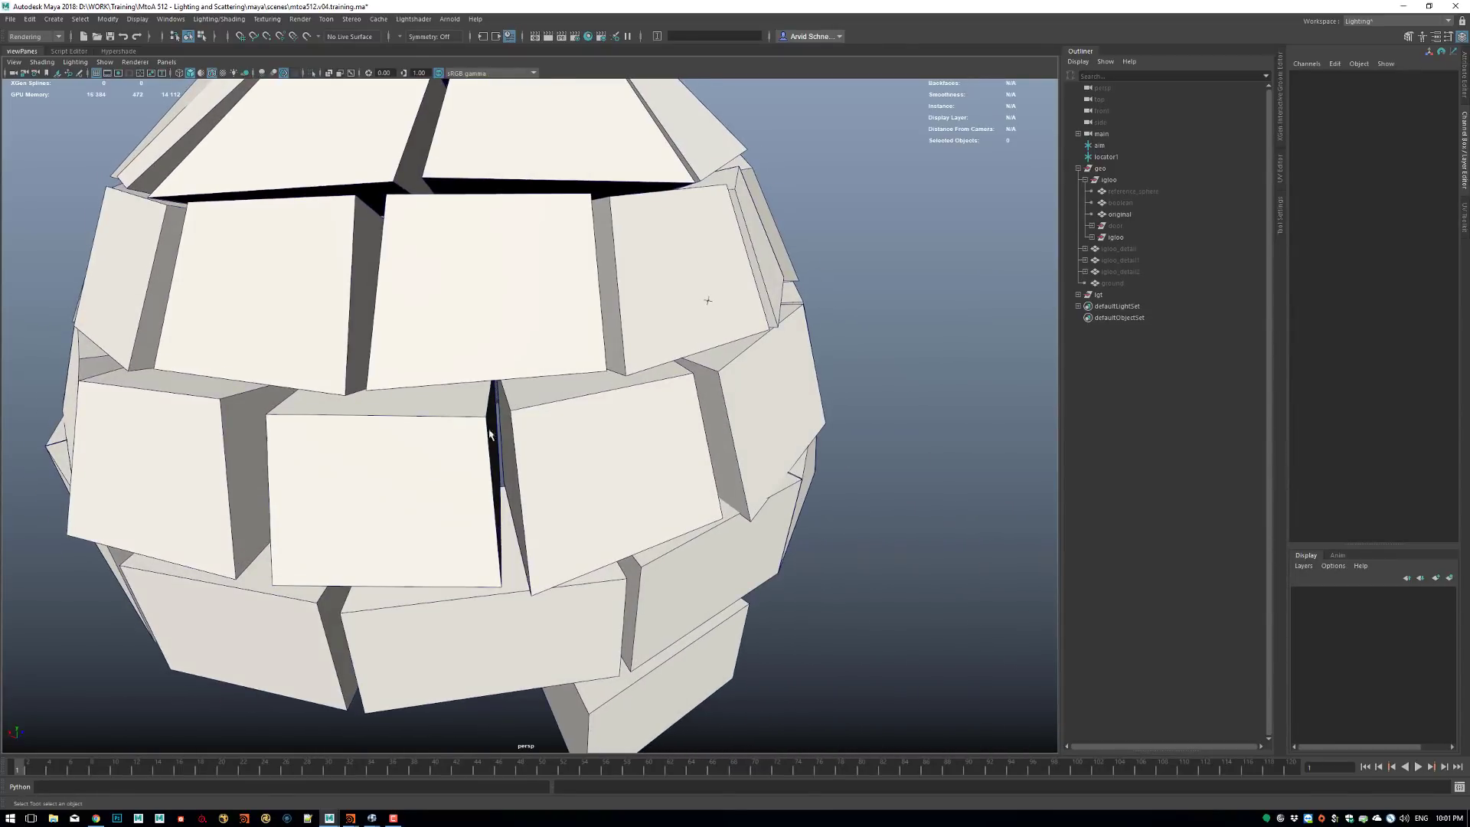
{"action": "mouse_move", "coordinate": [509, 473]}
{"action": "right_mouse_down", "text": "alt"}
{"action": "mouse_move", "coordinate": [483, 469]}
{"action": "mouse_move", "coordinate": [528, 469]}
{"action": "right_mouse_up", "text": "alt"}
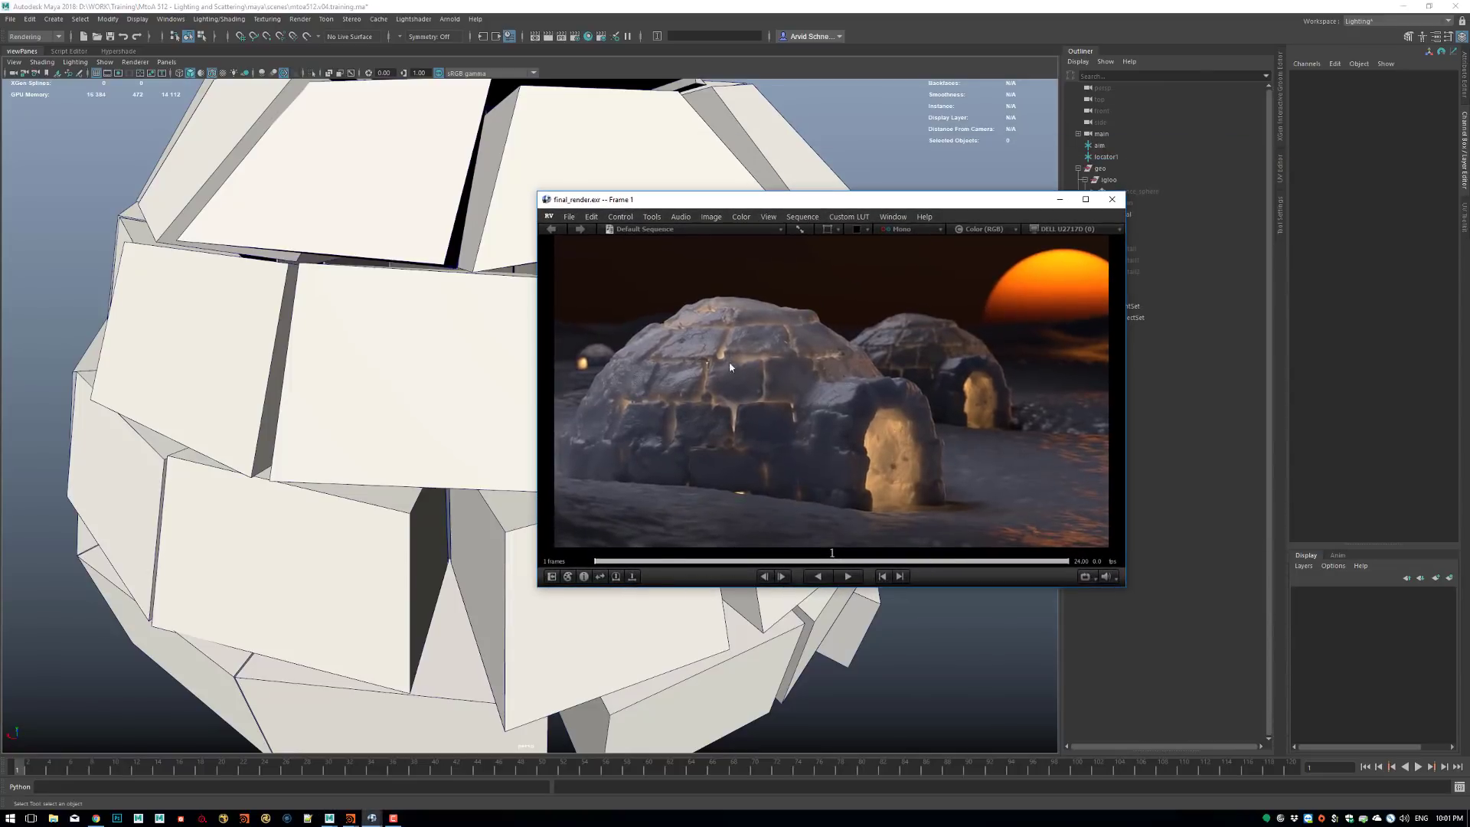
Switch to the image viewer and examine the glowing gaps between the large igloo's bricks in final_render.exr.
{"action": "left_click_drag", "start_coordinate": [743, 377], "coordinate": [846, 351], "text": "ctrl"}
{"action": "middle_click_drag", "start_coordinate": [815, 364], "coordinate": [911, 344]}
{"action": "left_click_drag", "start_coordinate": [911, 345], "coordinate": [689, 413], "text": "ctrl"}
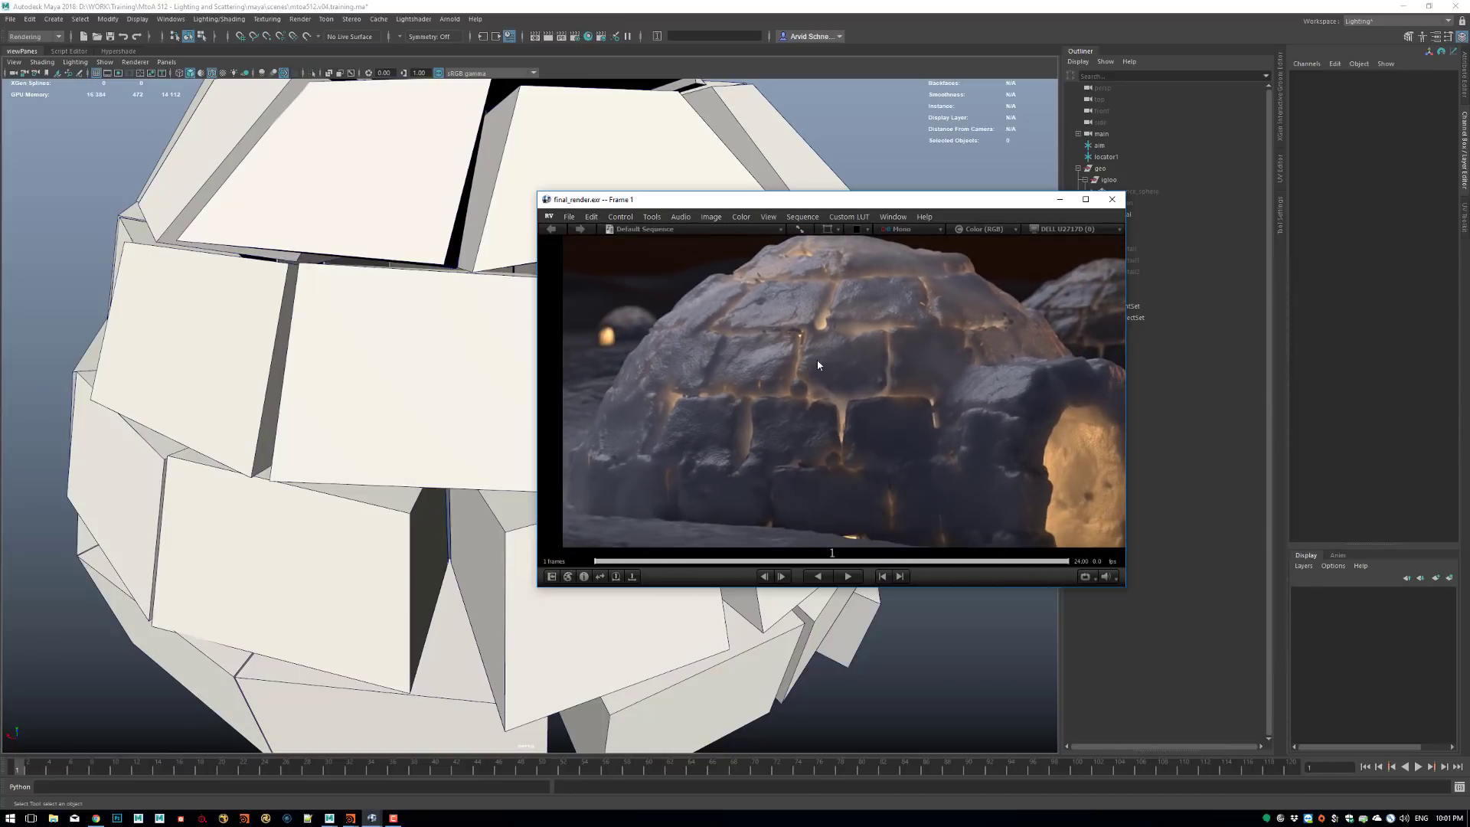
{"action": "middle_click_drag", "start_coordinate": [900, 343], "coordinate": [868, 404]}
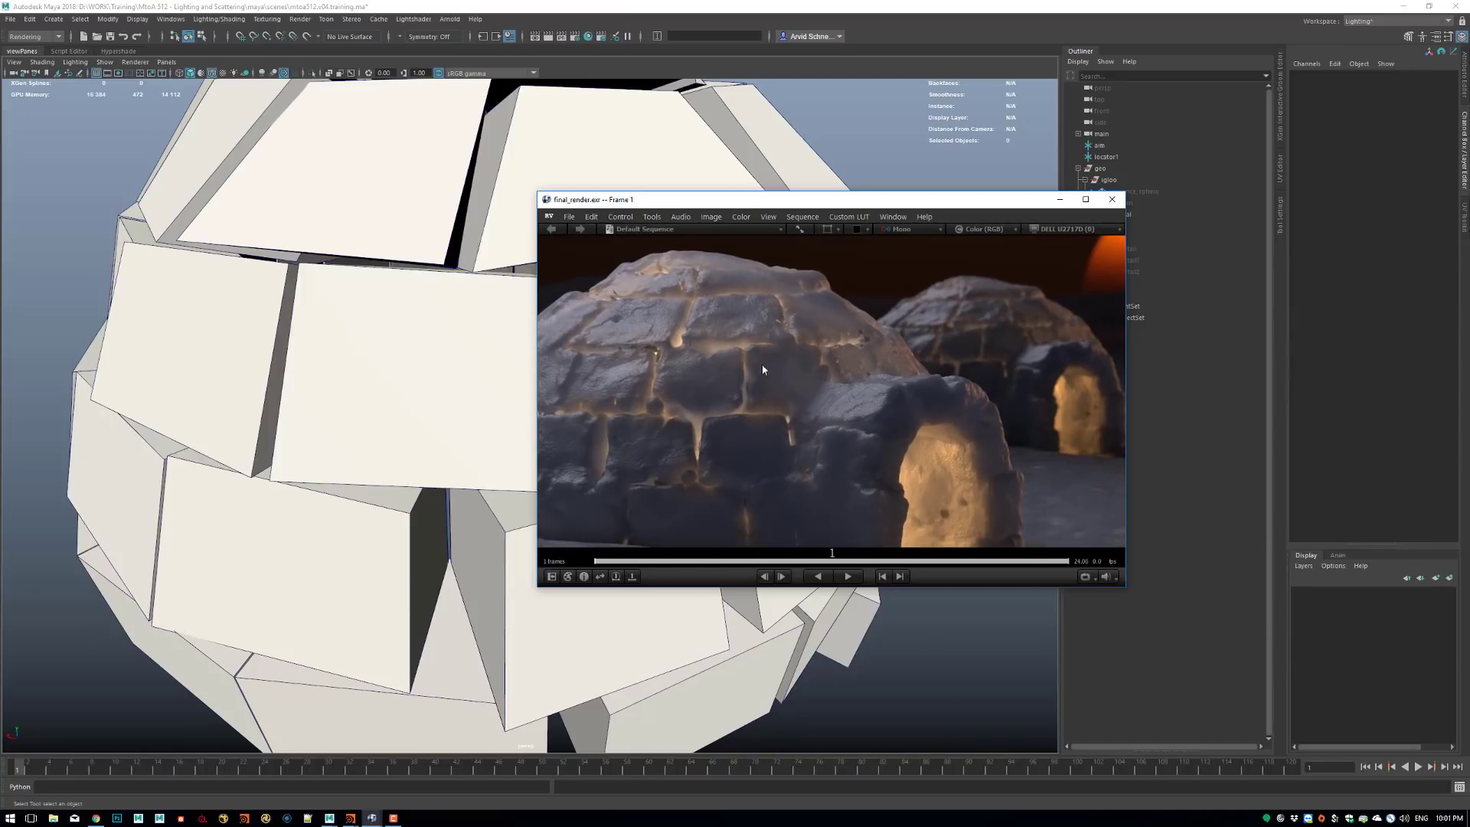
Switch to the browser's igloo night image results, view the photo of two campers at a lit igloo, and close the preview.
{"action": "left_click", "coordinate": [96, 818]}
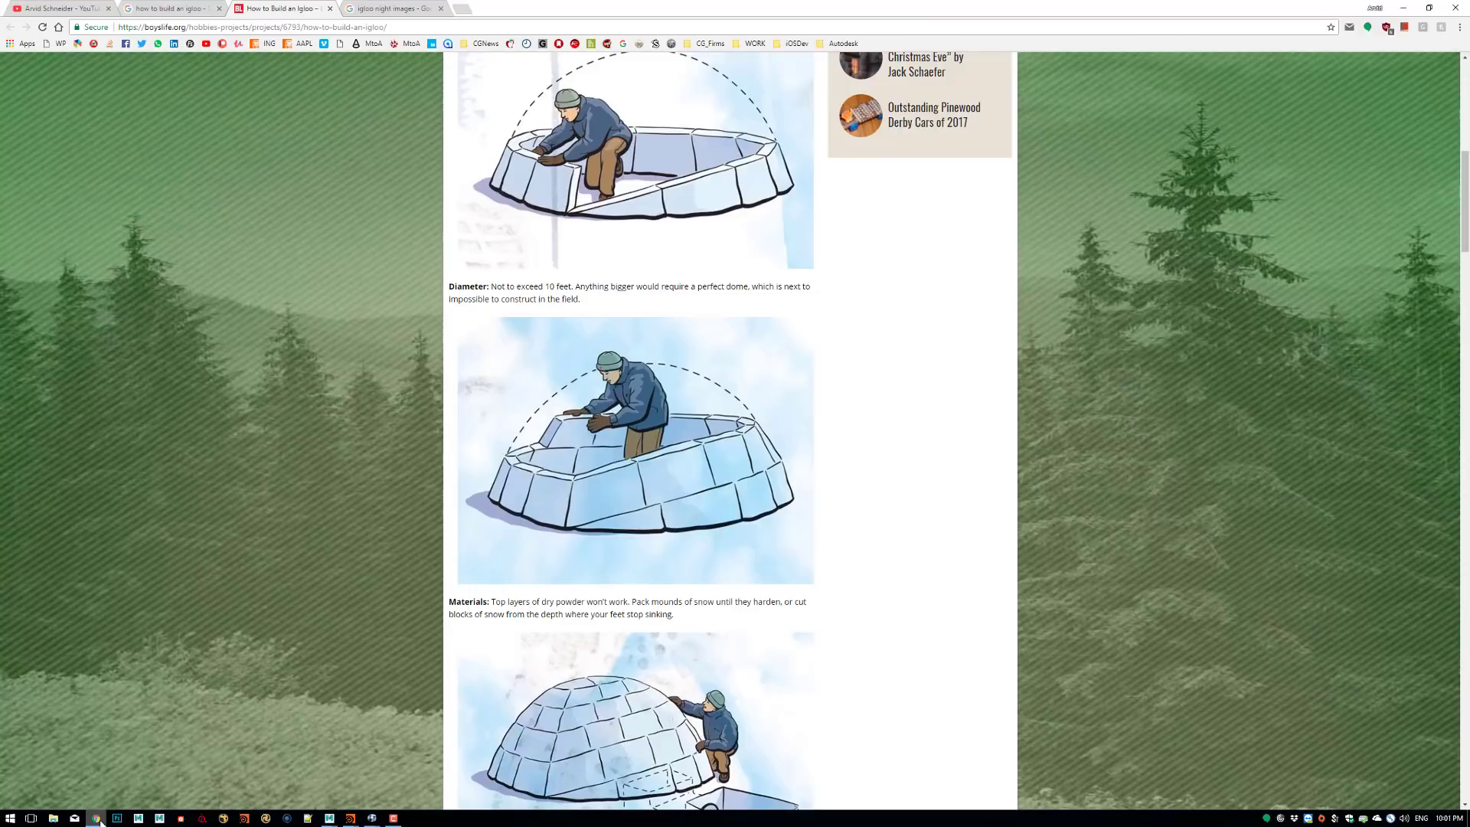
{"action": "left_click", "coordinate": [386, 9]}
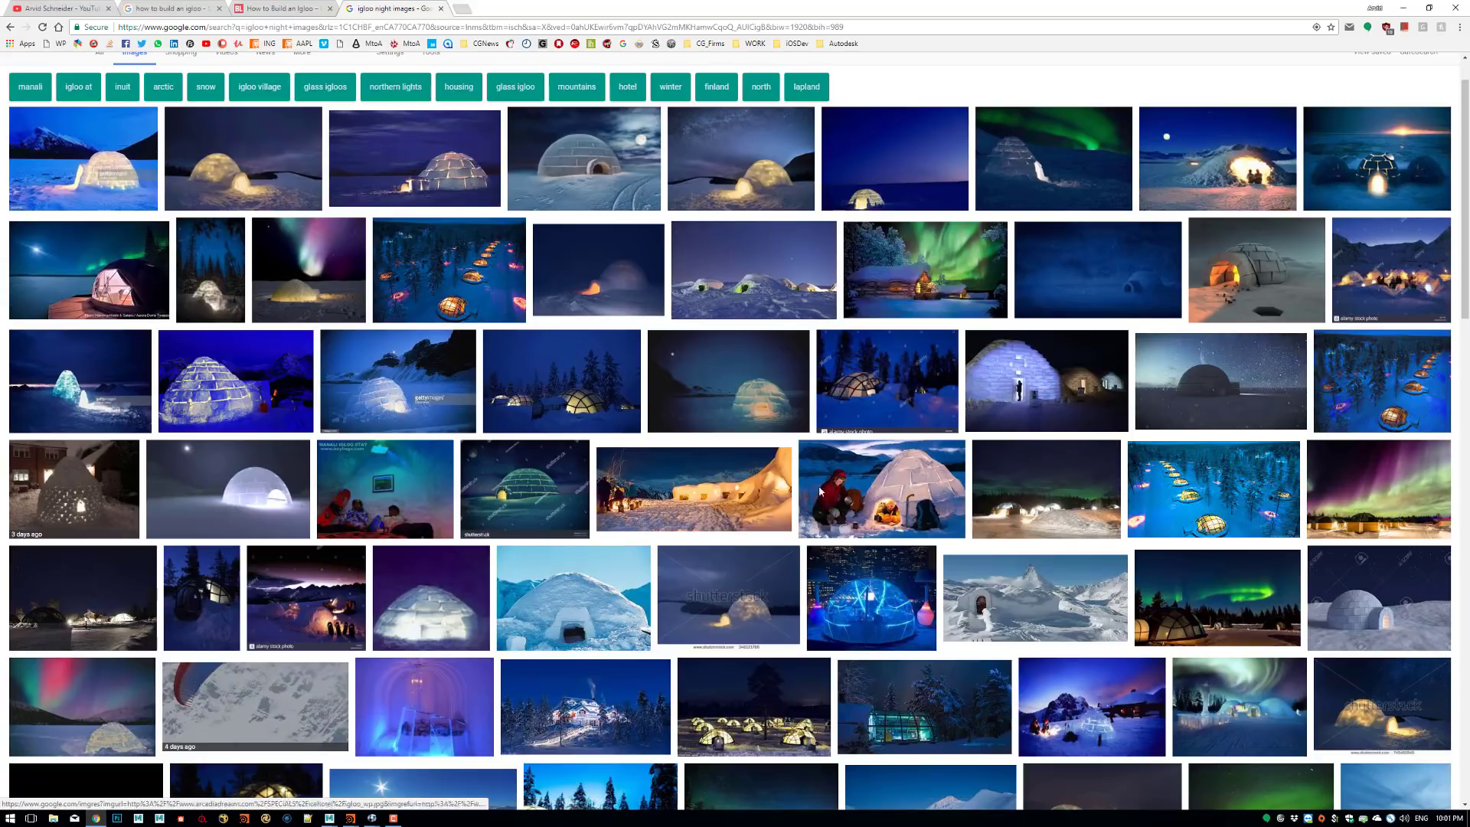
{"action": "left_click", "coordinate": [878, 483]}
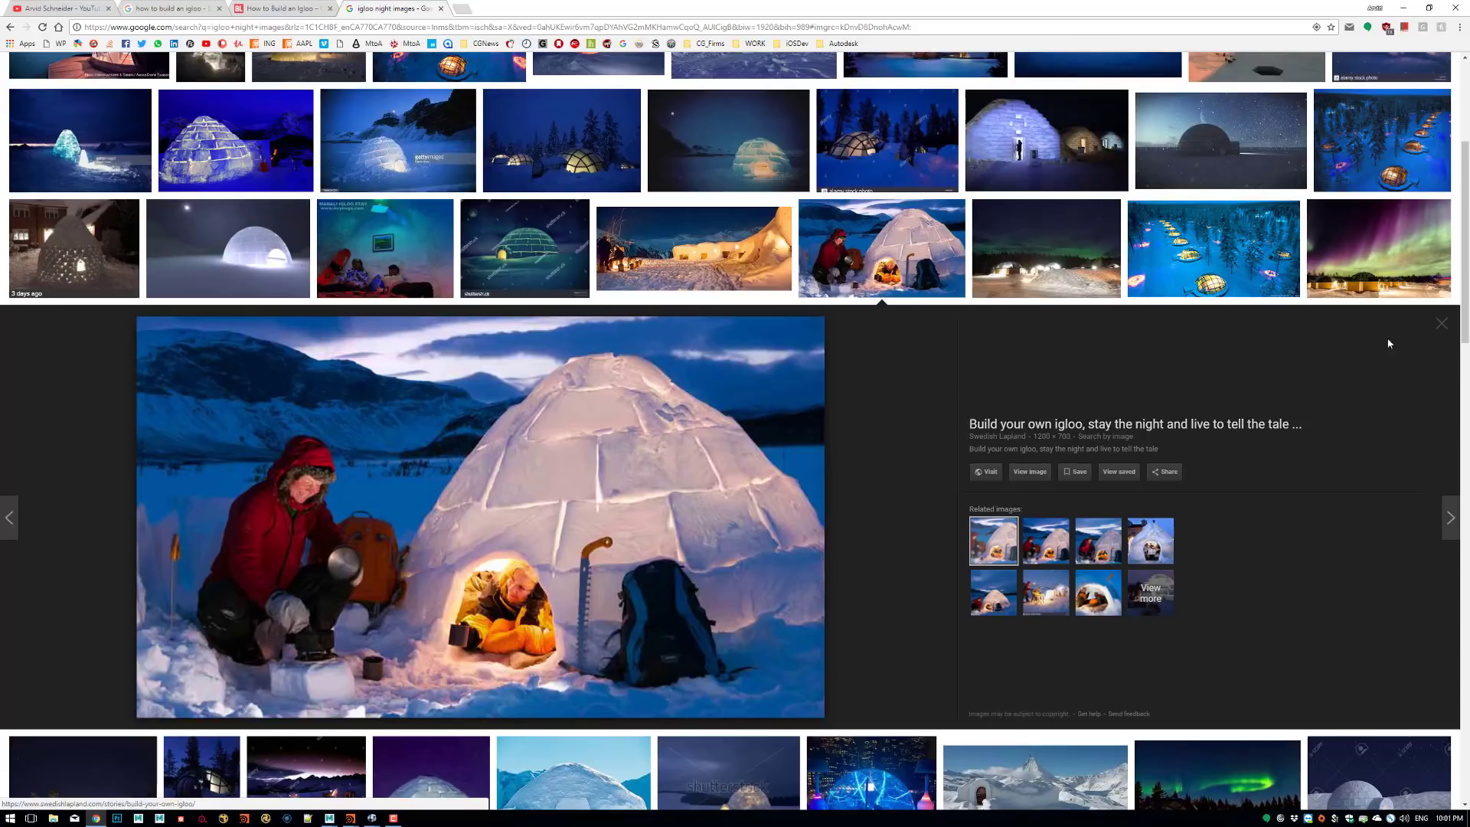
{"action": "left_click", "coordinate": [1442, 324]}
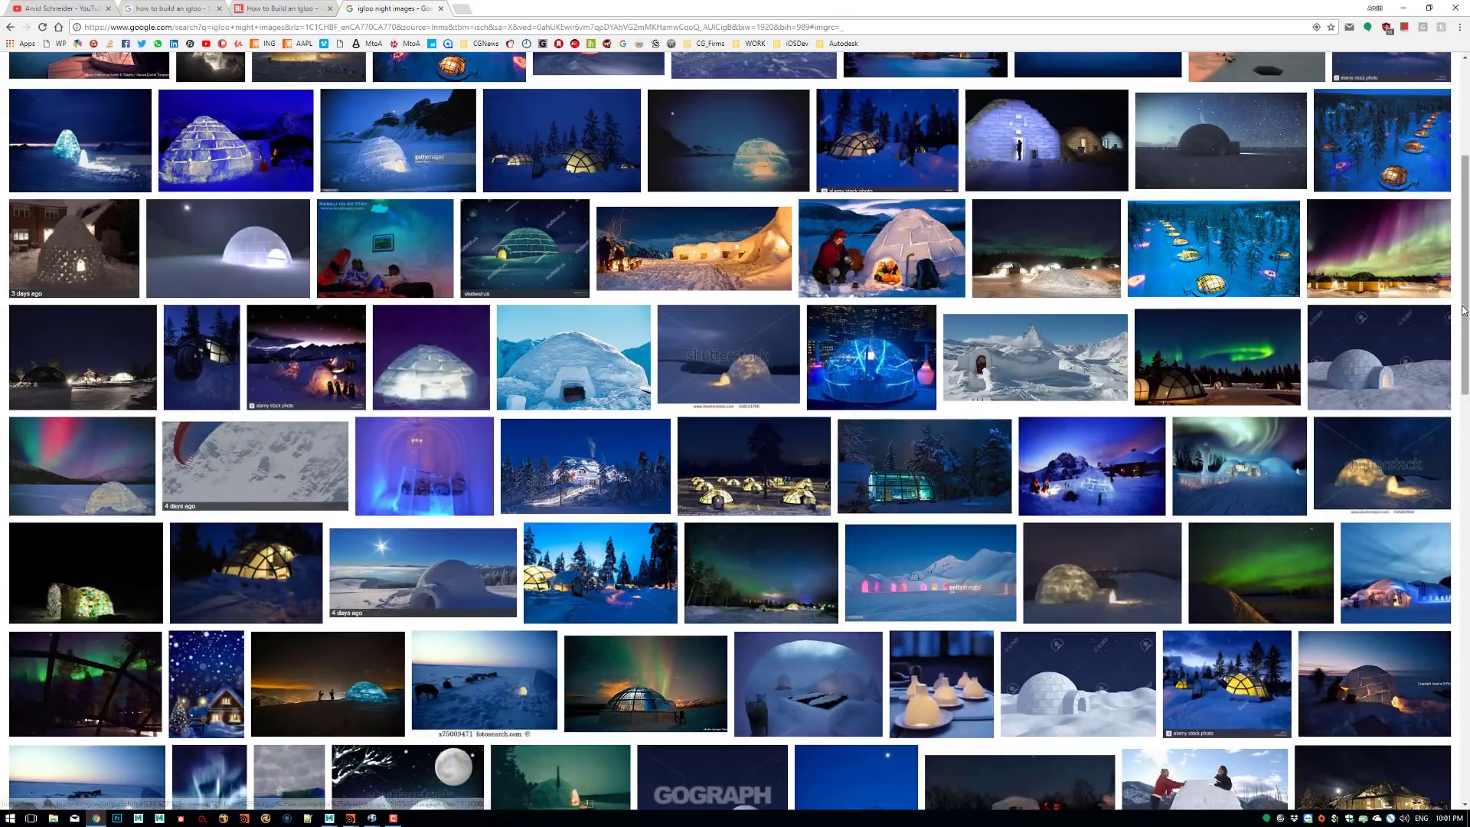
View the NOVA igloo photo for light shining through the brick gaps, and close both its preview and the browser view.
{"action": "scroll", "coordinate": [1465, 306], "scroll_direction": "up", "scroll_amount": 1}
{"action": "scroll", "coordinate": [1465, 291], "scroll_direction": "up", "scroll_amount": 3}
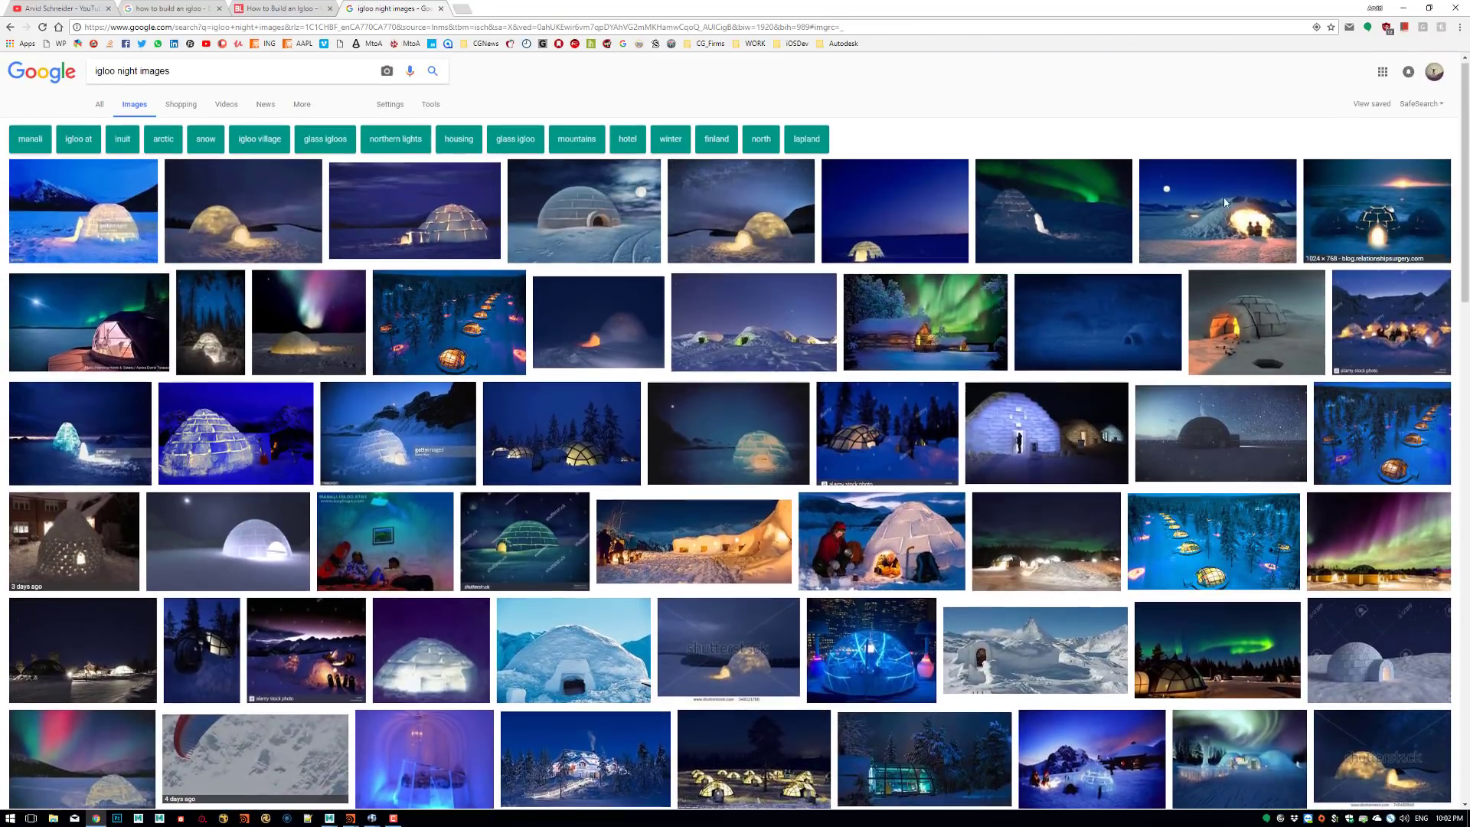
{"action": "left_click", "coordinate": [458, 208]}
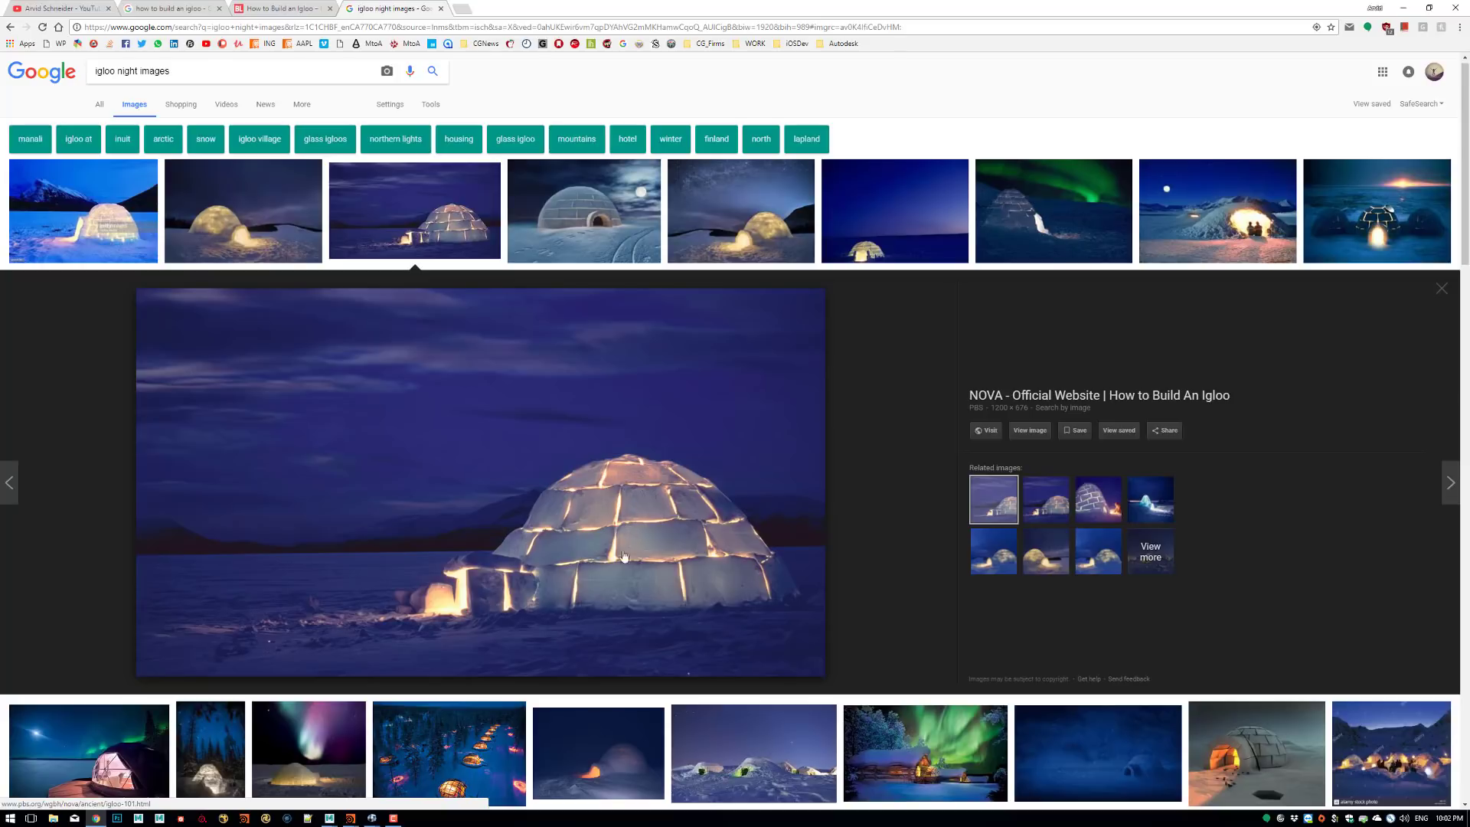
{"action": "left_click", "coordinate": [1441, 290]}
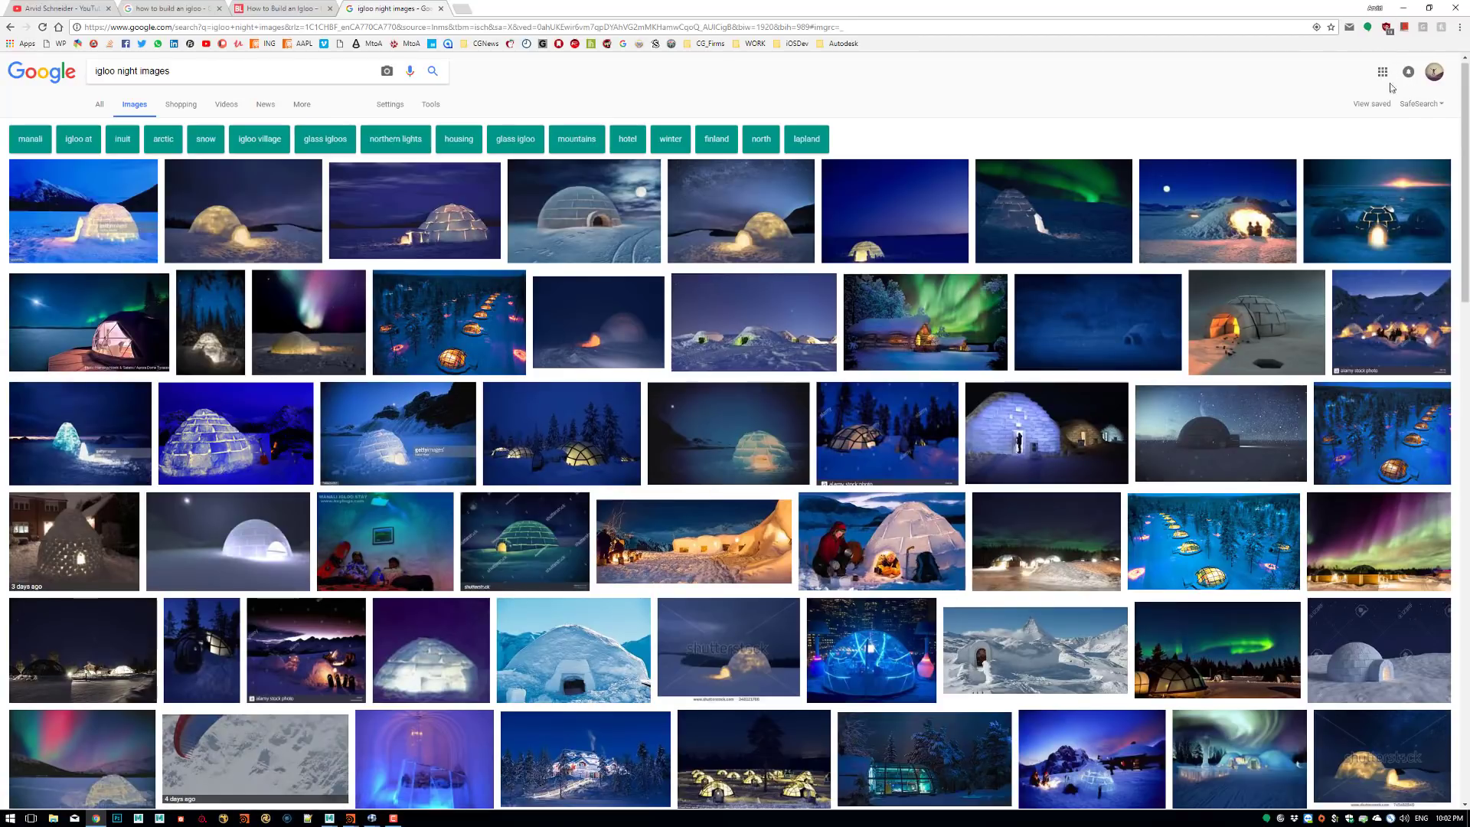
{"action": "left_click", "coordinate": [1404, 8]}
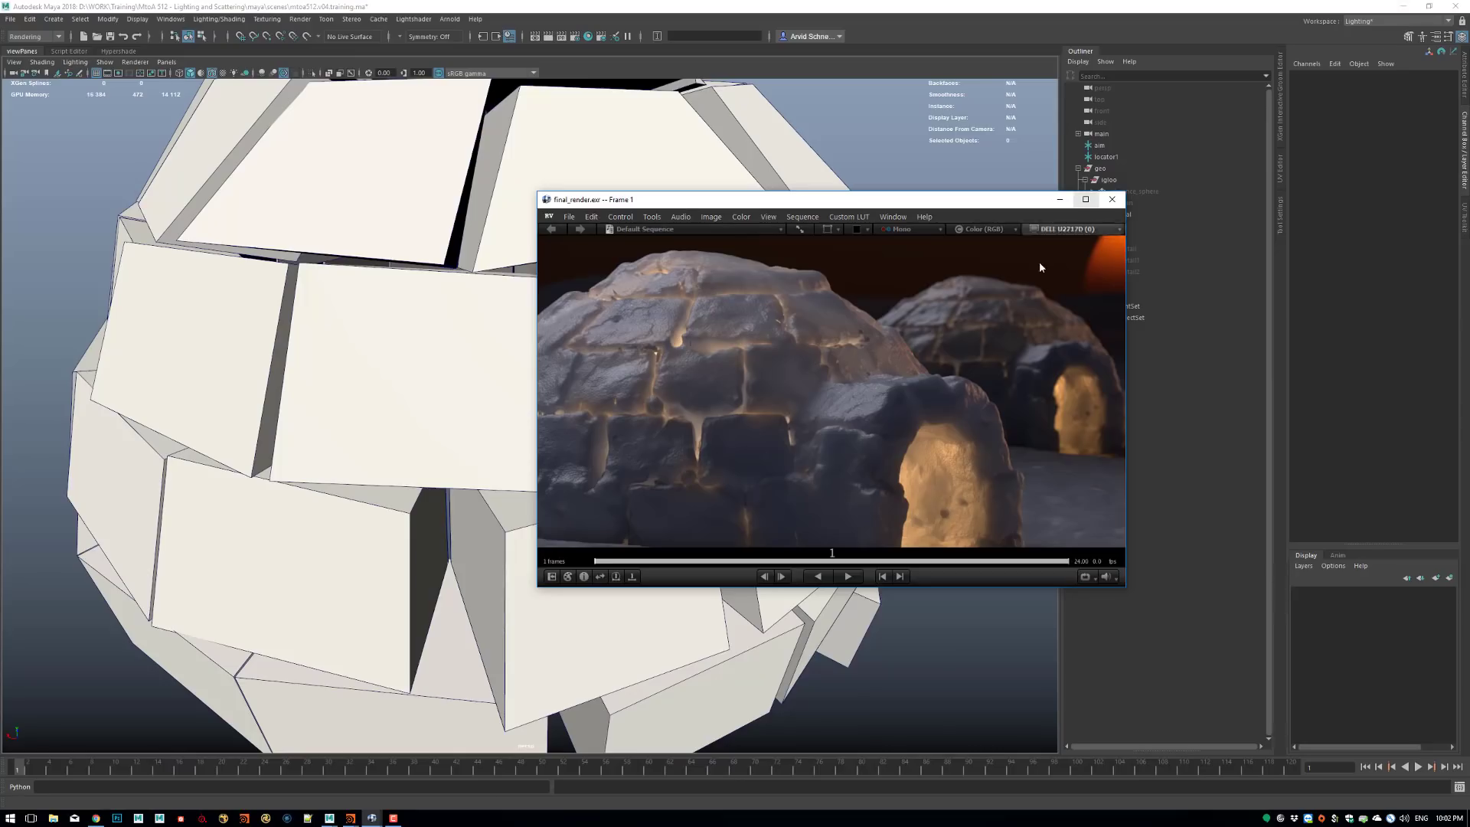
Enlarge final_render.exr to fill the screen and examine the lit brick gaps and entrances of the whole scene.
{"action": "left_click", "coordinate": [1085, 199]}
{"action": "key", "text": "f"}
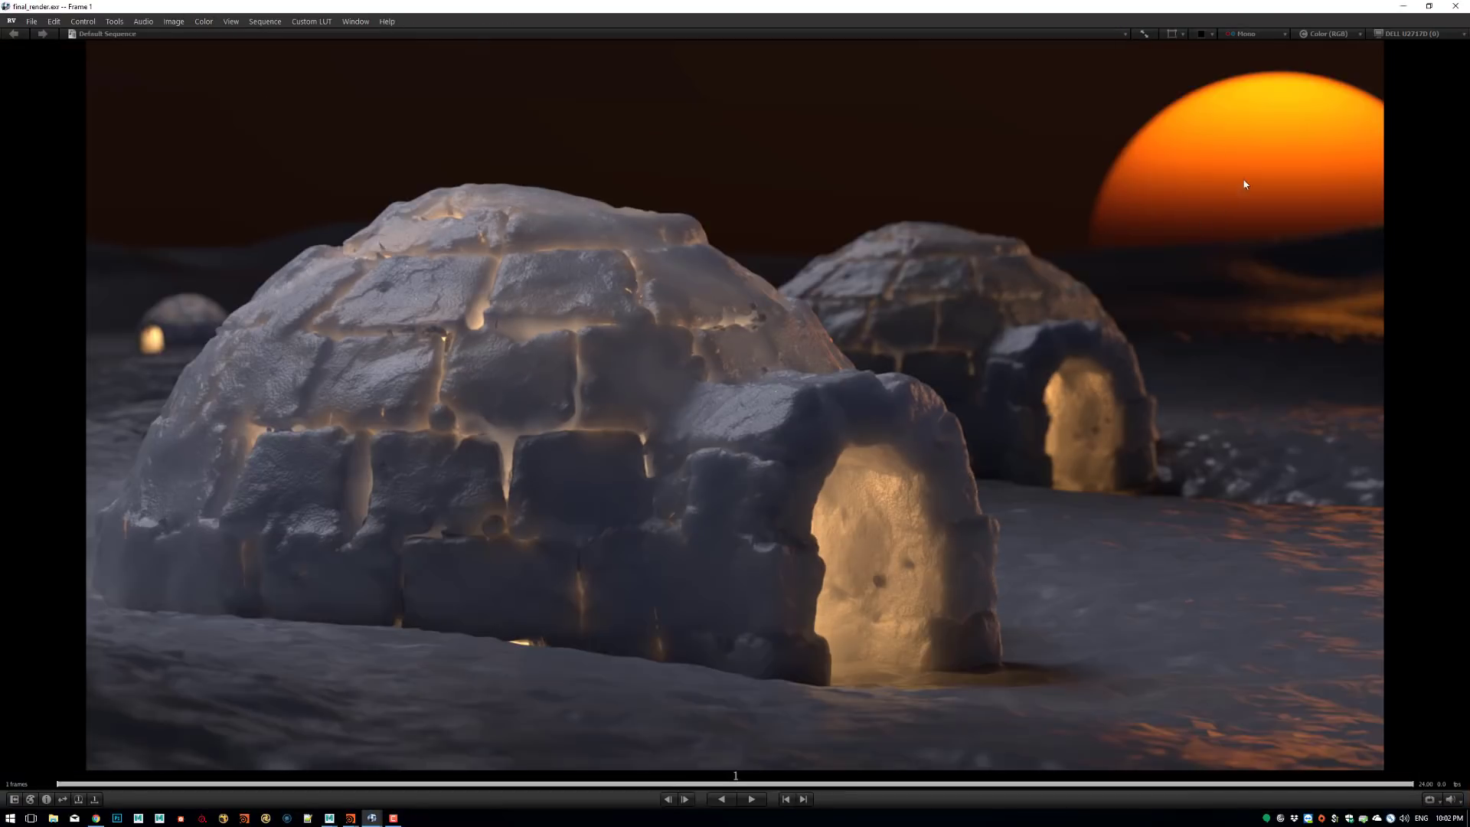
{"action": "middle_click_drag", "start_coordinate": [786, 323], "coordinate": [460, 433]}
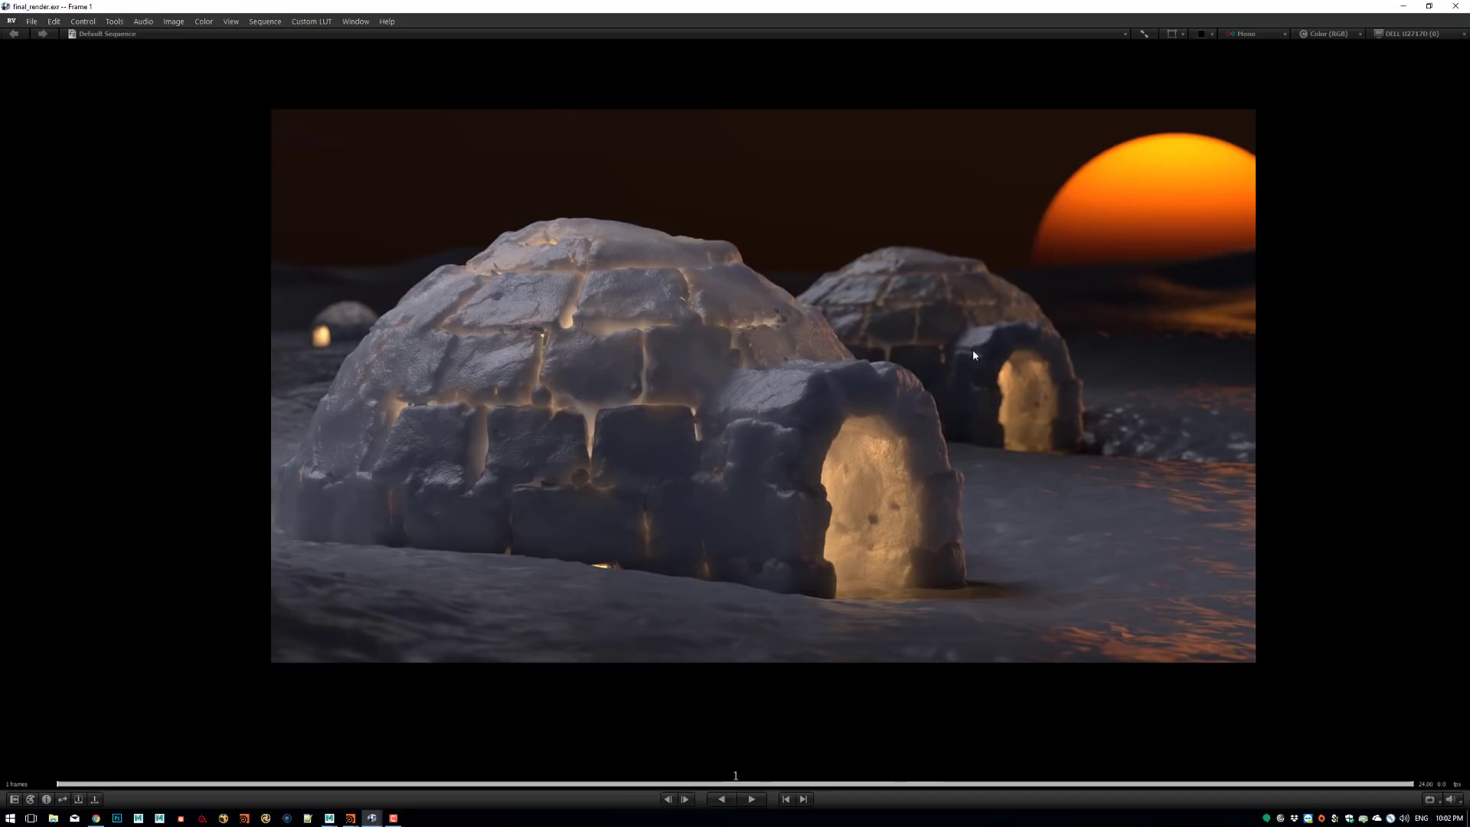
Return to Maya and unhide the door group at the igloo's entrance.
{"action": "left_click", "coordinate": [1403, 10]}
{"action": "right_click_drag", "start_coordinate": [716, 438], "coordinate": [502, 360], "text": "alt"}
{"action": "left_click_drag", "start_coordinate": [536, 437], "coordinate": [595, 437], "text": "alt"}
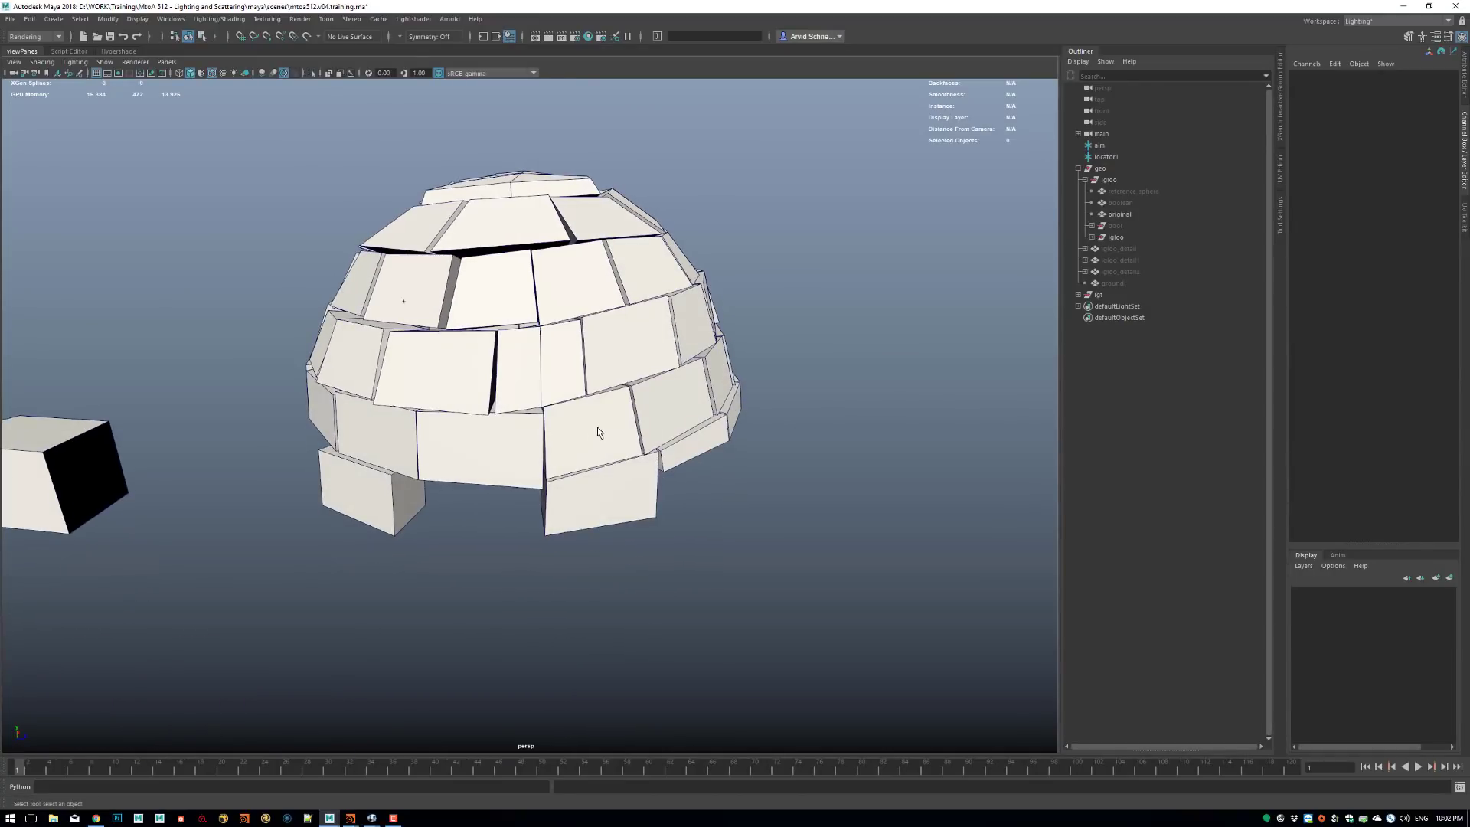
{"action": "left_click_drag", "start_coordinate": [667, 348], "coordinate": [777, 365], "text": "alt"}
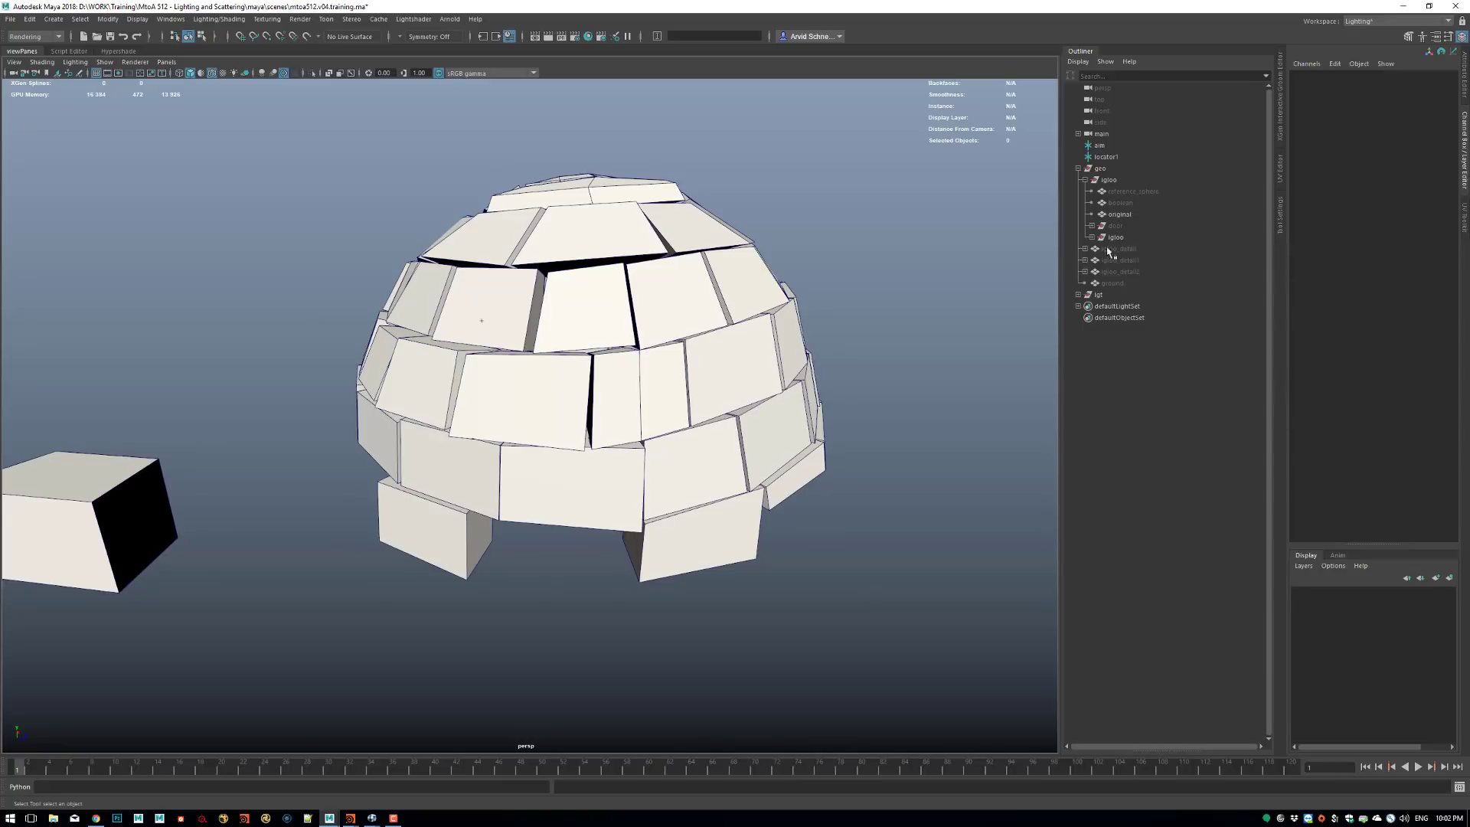
{"action": "left_click", "coordinate": [1115, 225]}
{"action": "key", "text": "shift+h"}
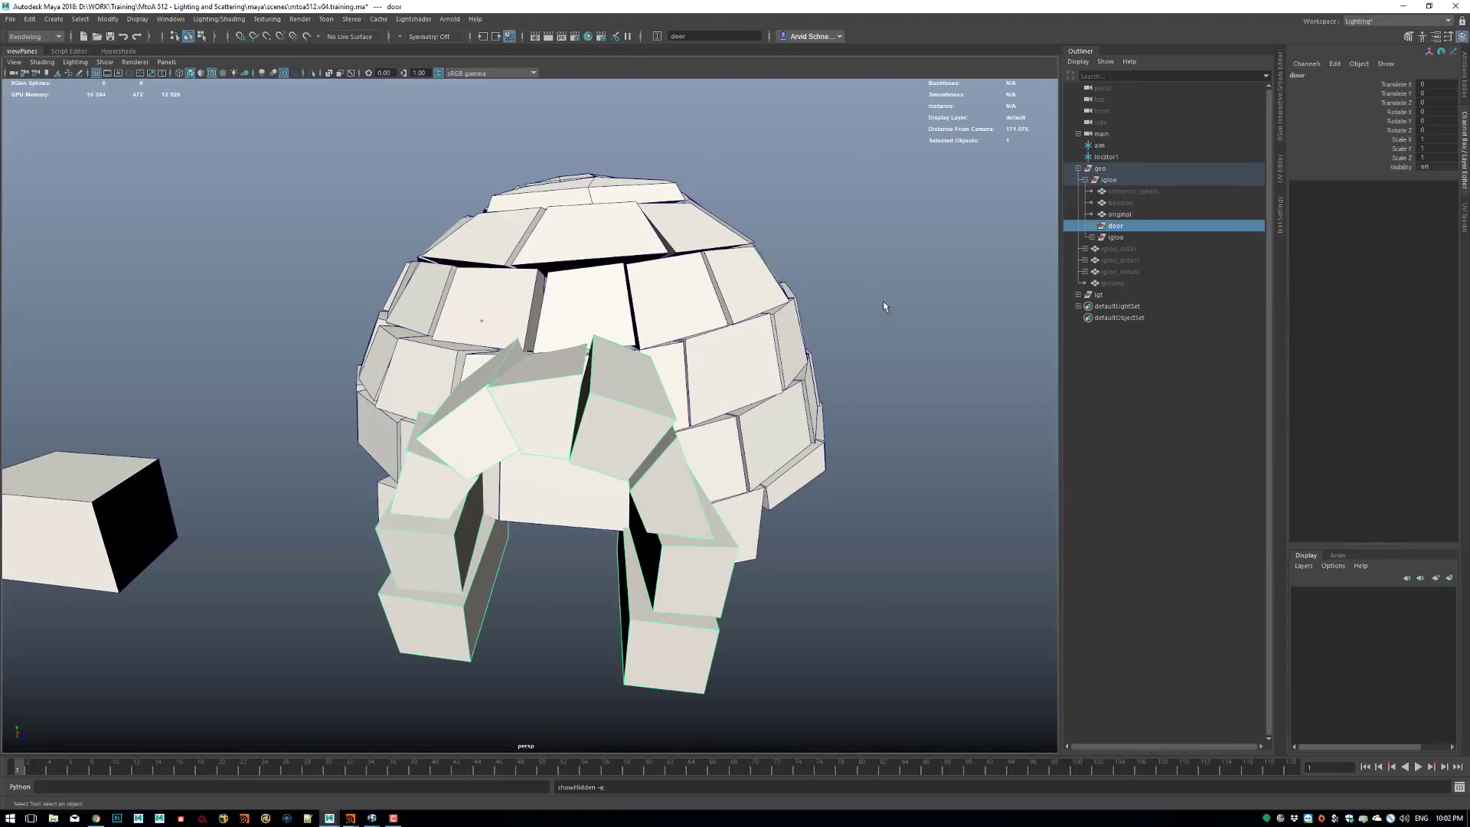
Inspect the door's side bricks, selecting the lowest one, and frame the brick where the arch begins to curve.
{"action": "left_click_drag", "start_coordinate": [749, 404], "coordinate": [653, 493], "text": "alt"}
{"action": "left_click", "coordinate": [609, 496]}
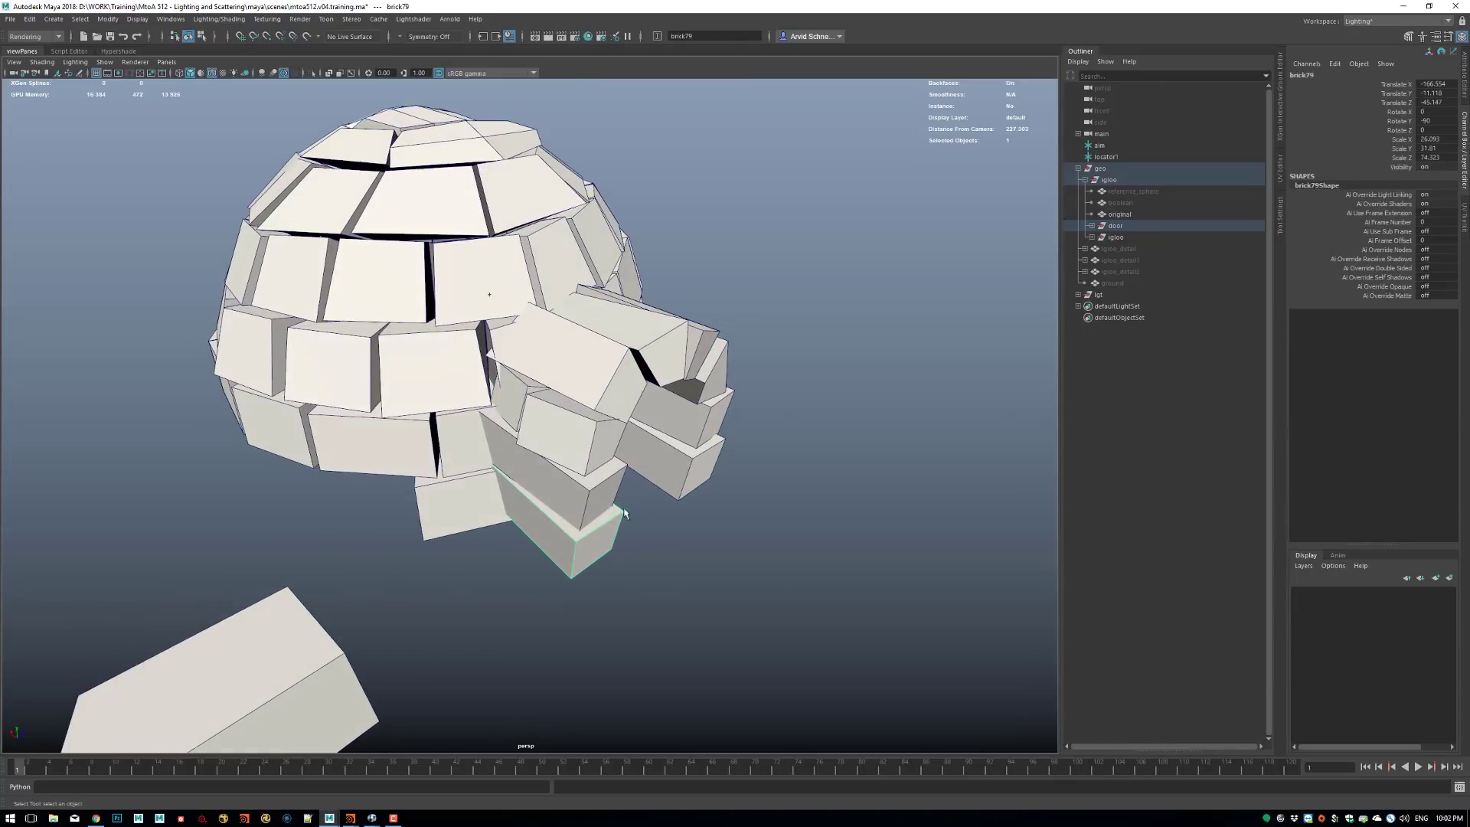
{"action": "right_click_drag", "start_coordinate": [653, 492], "coordinate": [746, 484], "text": "alt"}
{"action": "left_click", "coordinate": [579, 433]}
{"action": "key", "text": "f"}
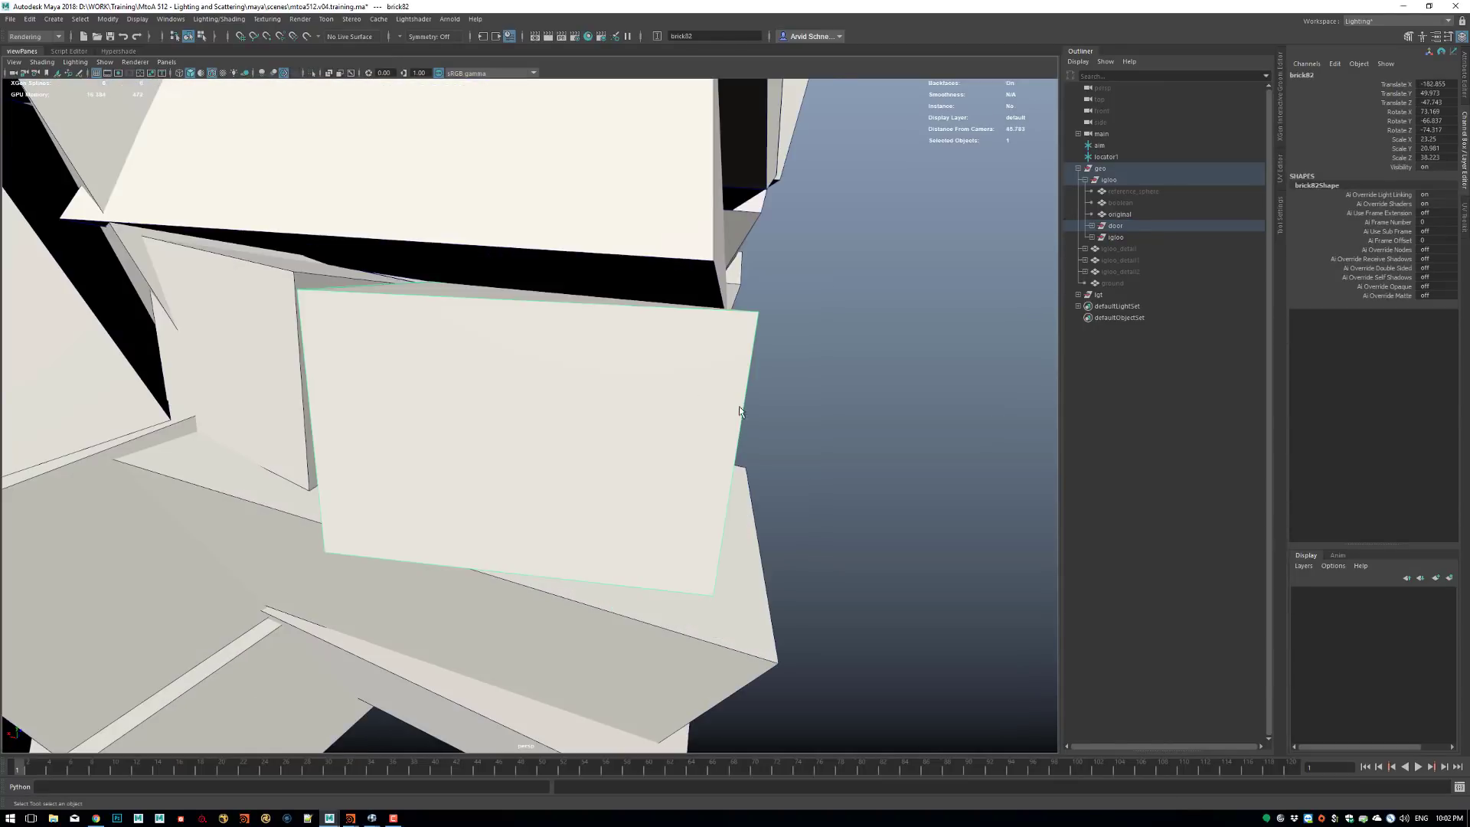
Examine the whole door arch from the front and from below, and clear the brick selection.
{"action": "left_click_drag", "start_coordinate": [579, 433], "coordinate": [540, 360], "text": "alt"}
{"action": "scroll", "coordinate": [540, 359], "scroll_direction": "down", "scroll_amount": 4}
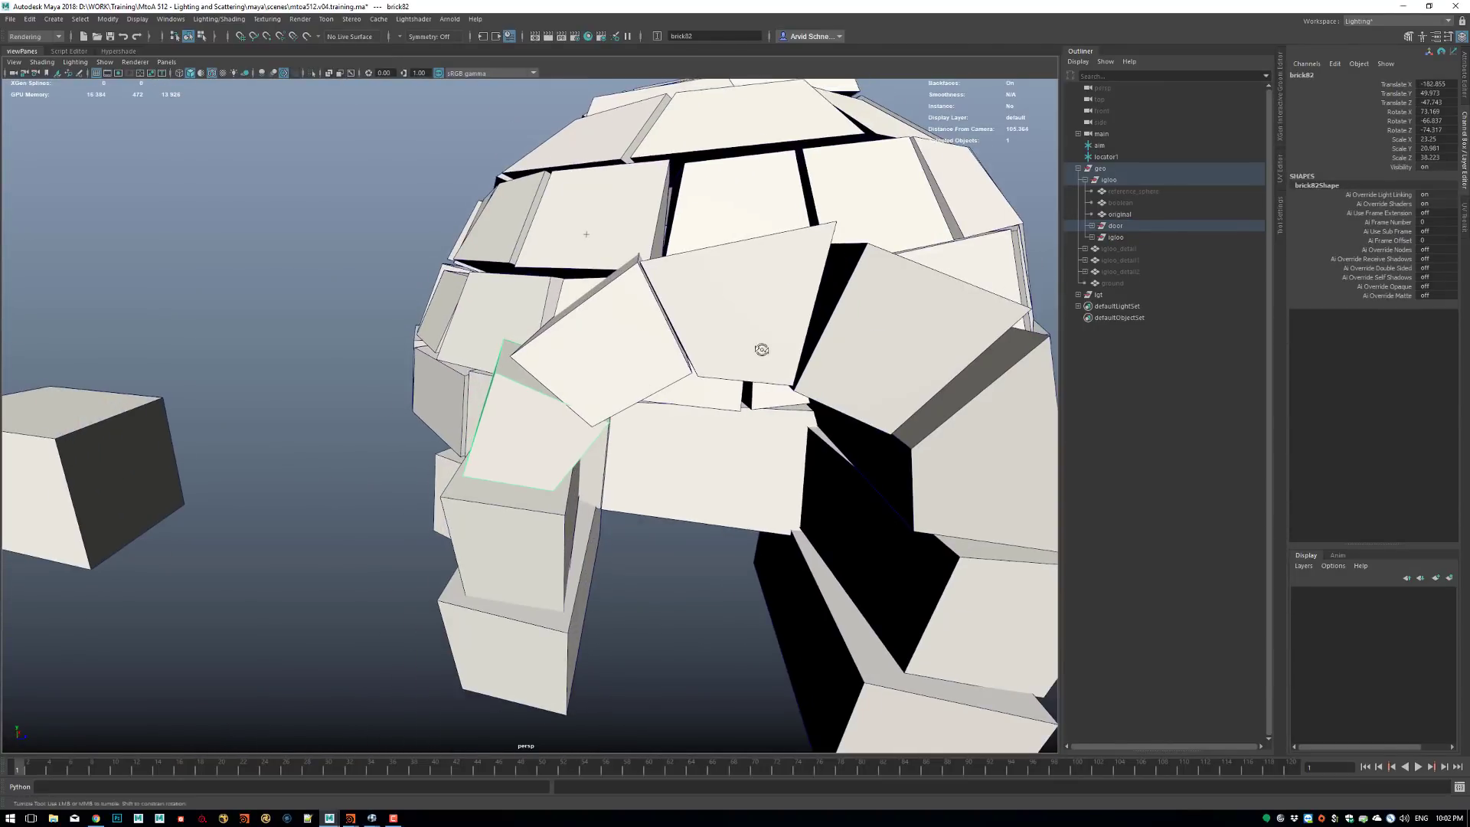
{"action": "left_click_drag", "start_coordinate": [761, 347], "coordinate": [738, 283], "text": "alt"}
{"action": "scroll", "coordinate": [689, 345], "scroll_direction": "down", "scroll_amount": 3}
{"action": "left_click_drag", "start_coordinate": [594, 445], "coordinate": [628, 492], "text": "alt"}
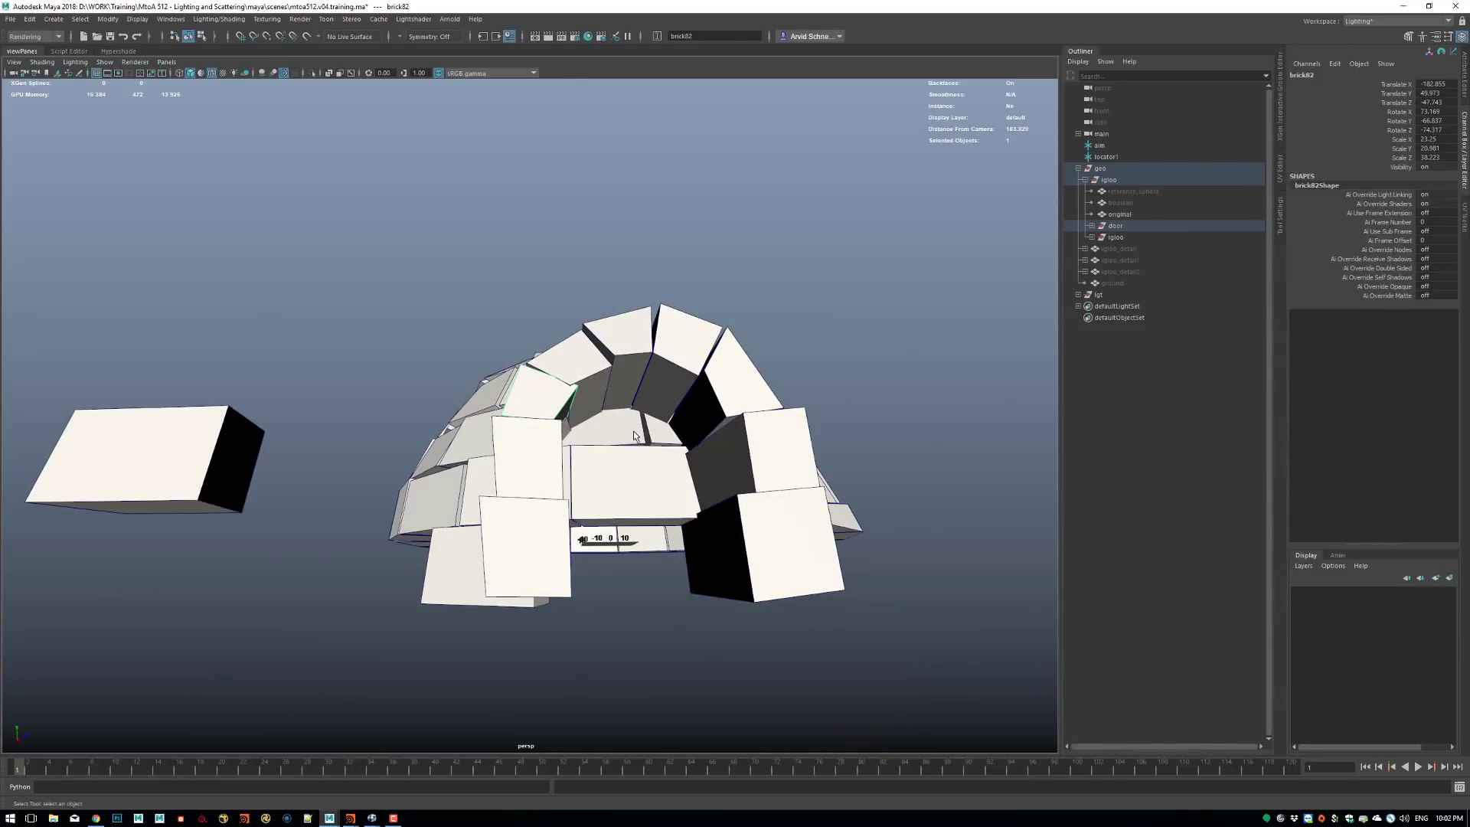
{"action": "left_click", "coordinate": [628, 493]}
{"action": "left_click", "coordinate": [868, 324]}
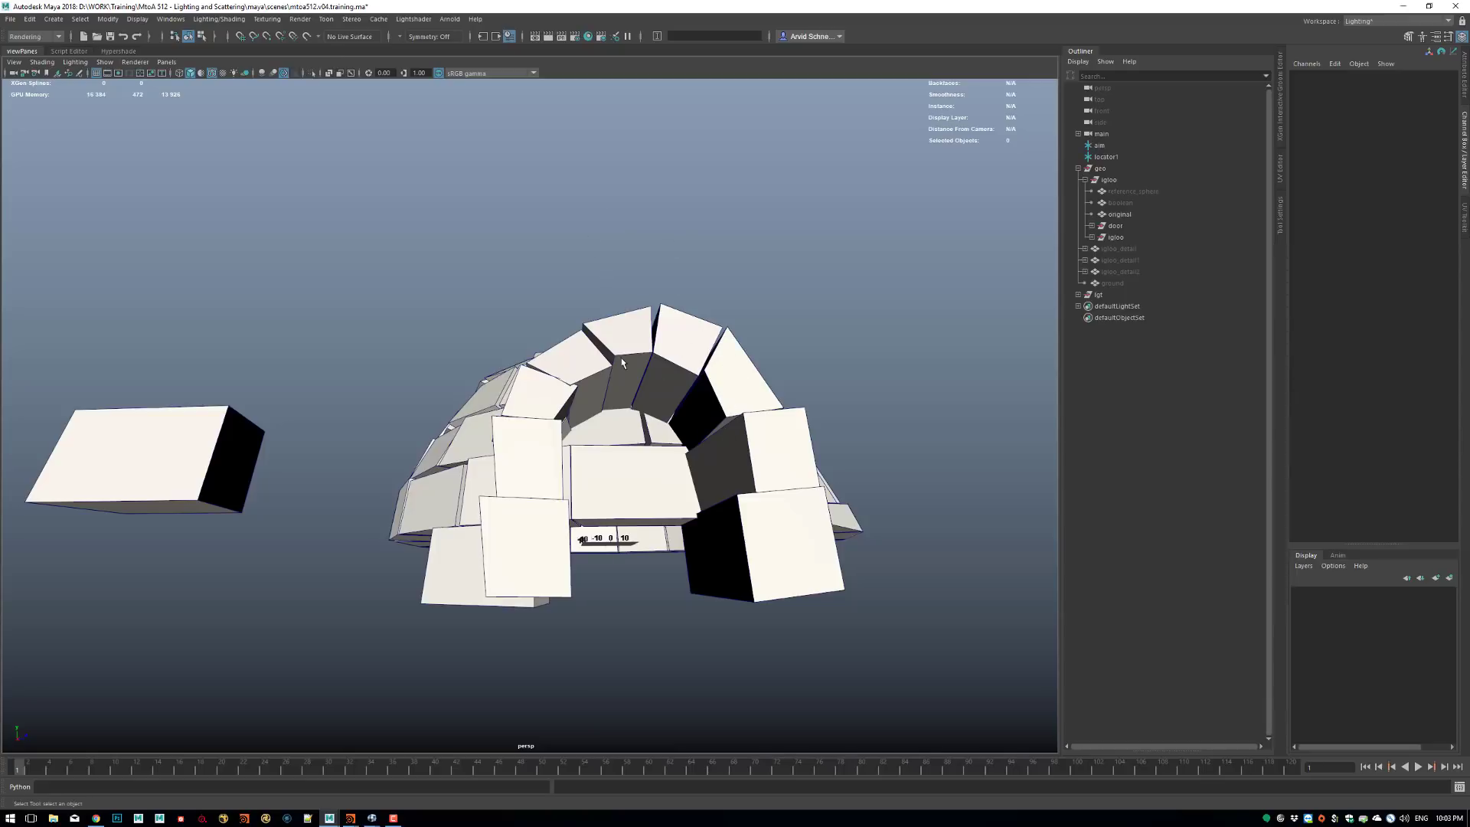
Unhide the boolean object in the entrance and examine its arched shape from below among the igloo bricks.
{"action": "left_click_drag", "start_coordinate": [622, 363], "coordinate": [612, 433], "text": "alt"}
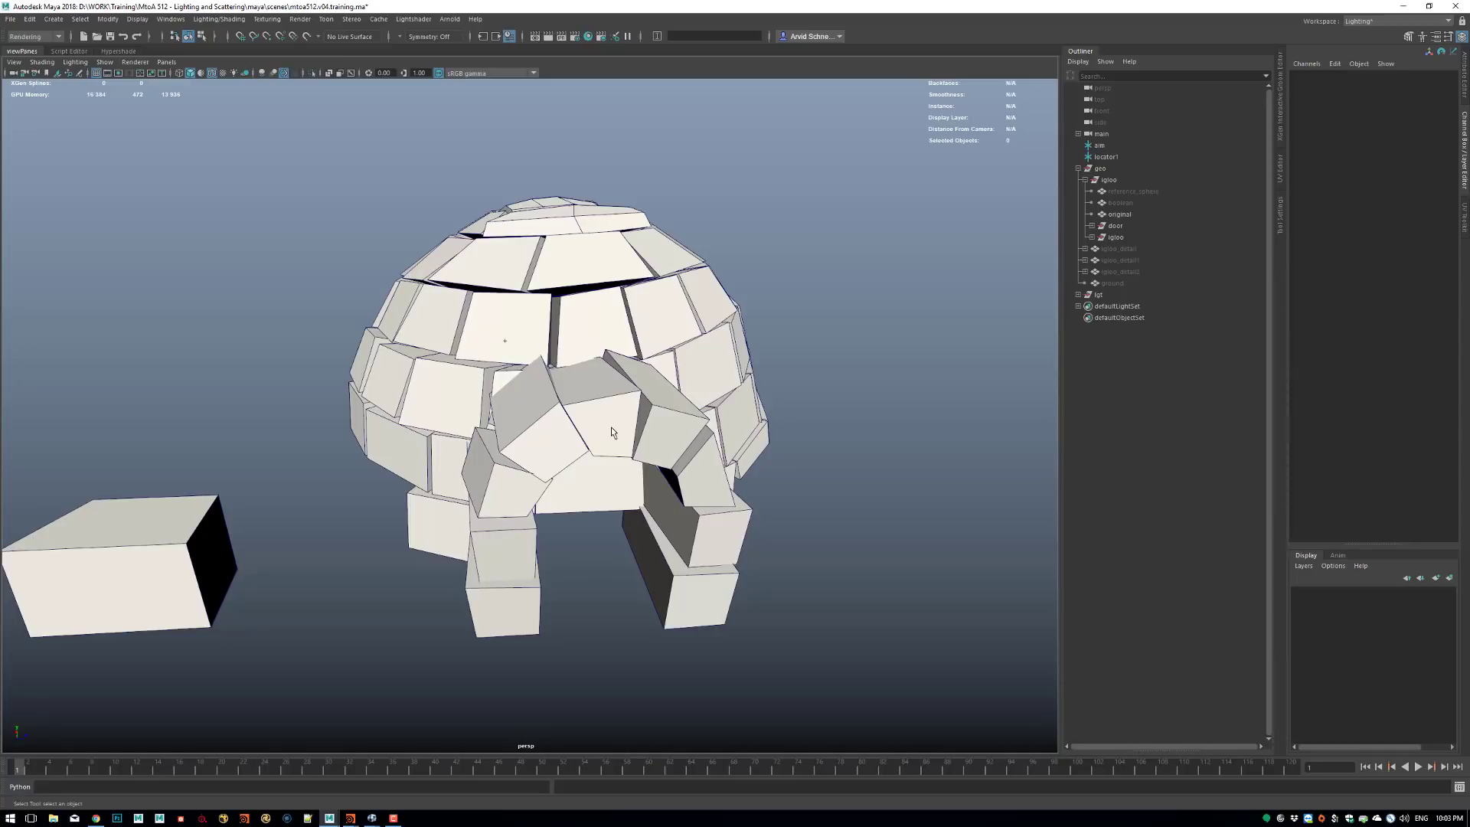
{"action": "left_click_drag", "start_coordinate": [635, 418], "coordinate": [659, 404], "text": "alt"}
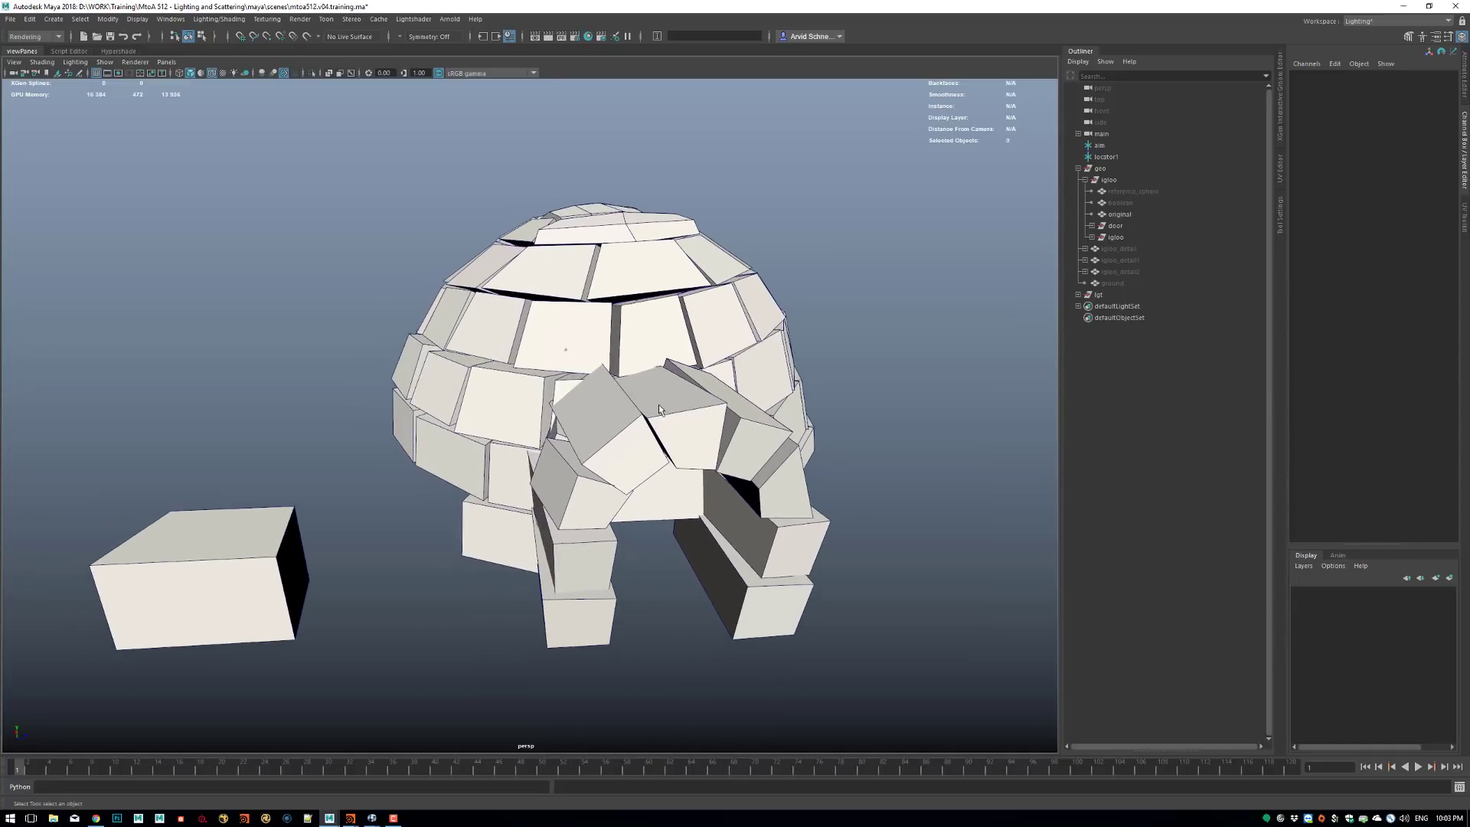
{"action": "right_click_drag", "start_coordinate": [658, 405], "coordinate": [633, 403], "text": "alt"}
{"action": "left_click_drag", "start_coordinate": [633, 403], "coordinate": [644, 358], "text": "alt"}
{"action": "left_click", "coordinate": [1137, 202]}
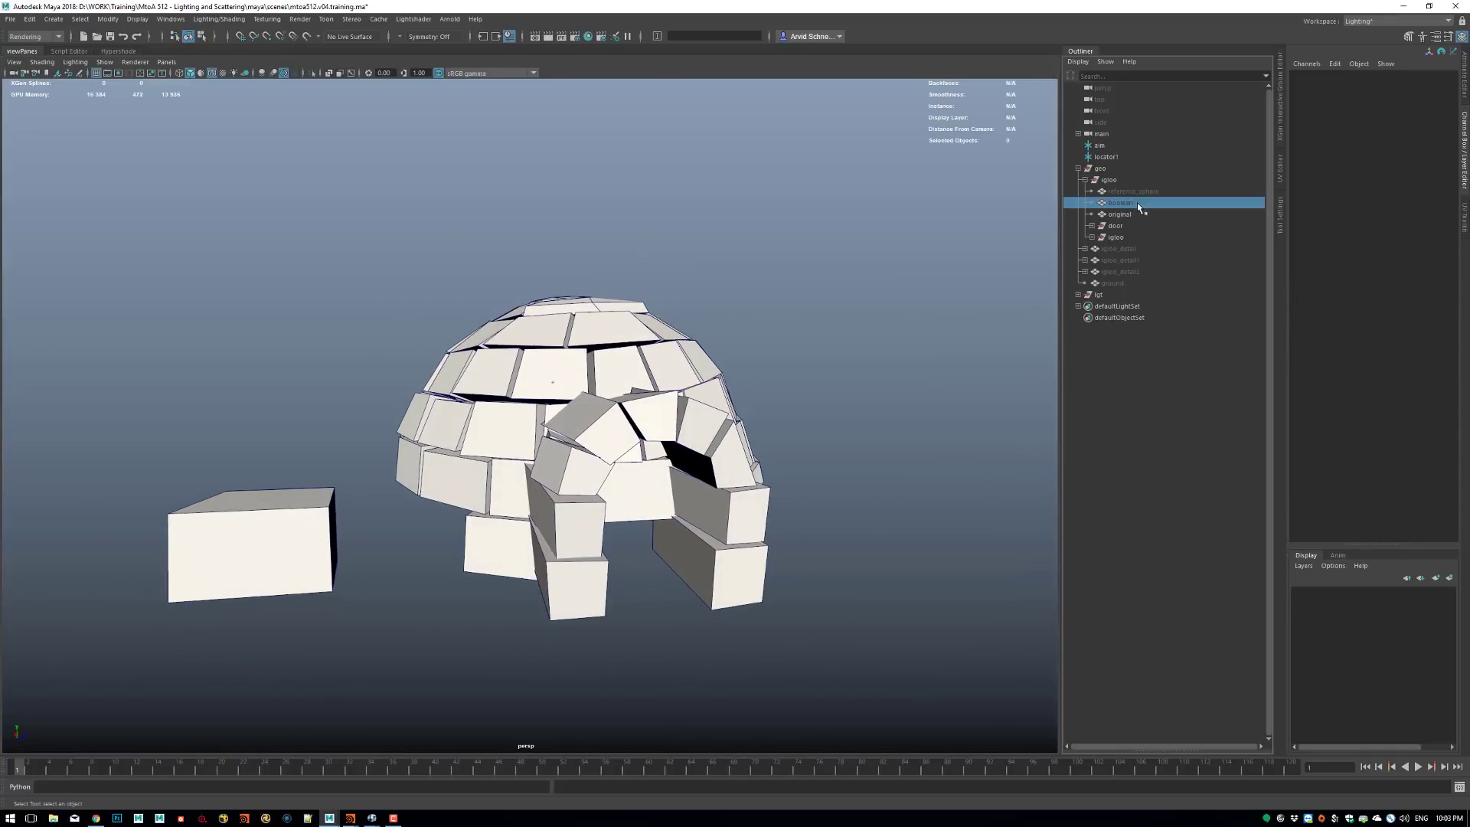
{"action": "key", "text": "shift+h"}
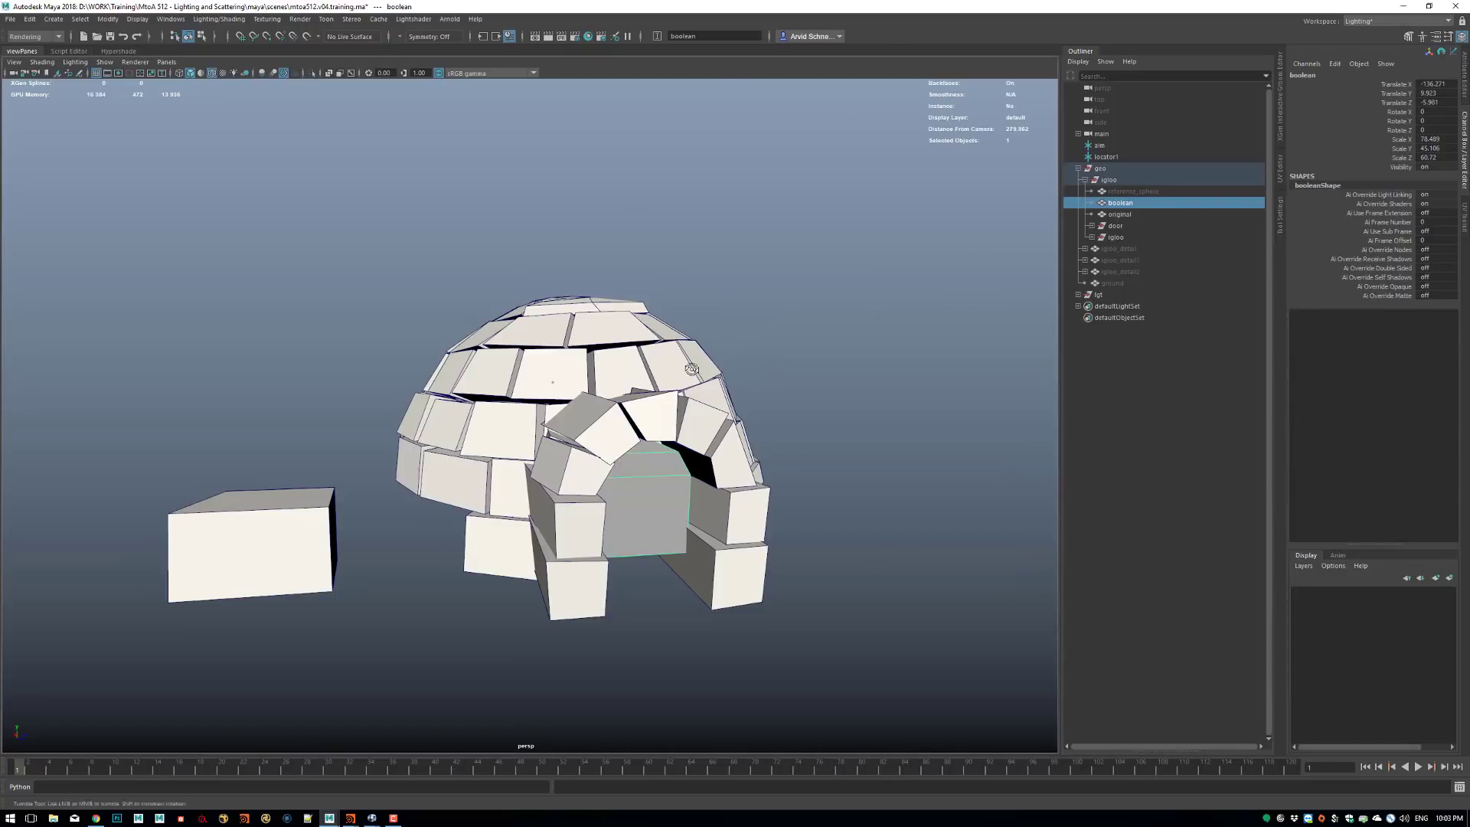
{"action": "left_click_drag", "start_coordinate": [692, 369], "coordinate": [694, 444], "text": "alt"}
{"action": "left_click_drag", "start_coordinate": [655, 529], "coordinate": [668, 385], "text": "alt"}
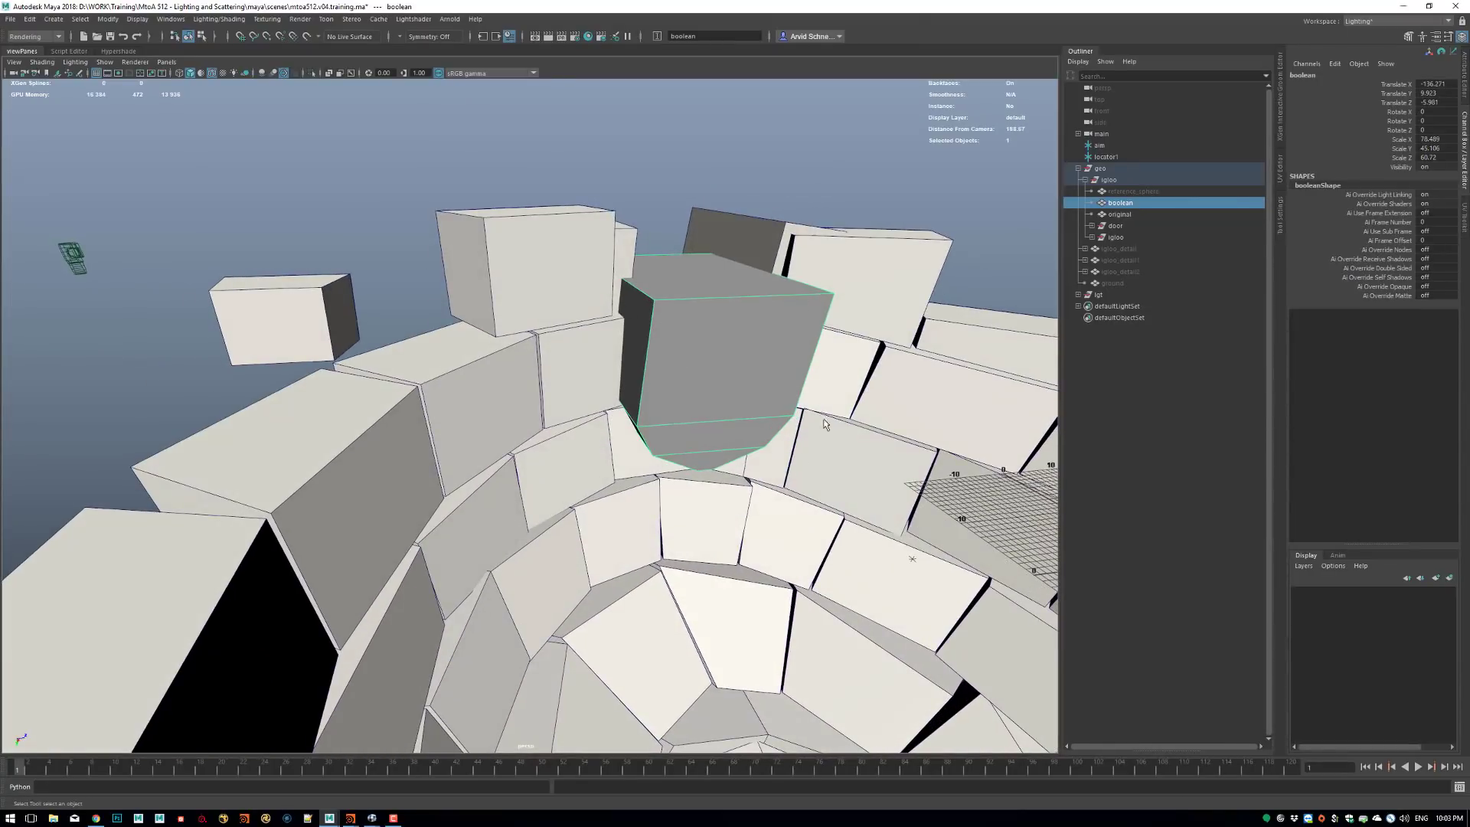
Examine the igloo and its protruding door bricks from the front, the side and above.
{"action": "left_click_drag", "start_coordinate": [720, 302], "coordinate": [820, 388], "text": "alt"}
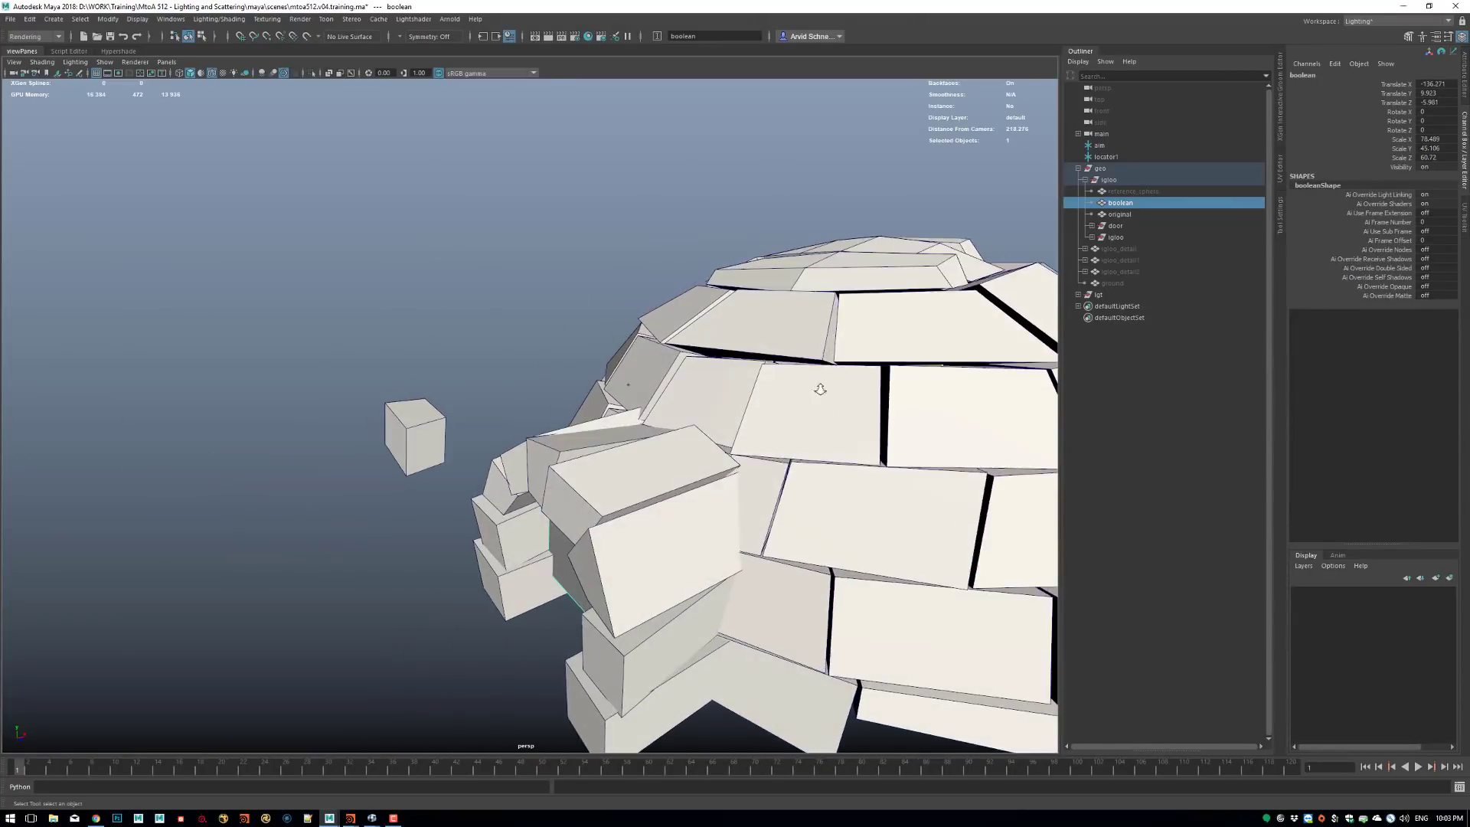
{"action": "right_click_drag", "start_coordinate": [820, 388], "coordinate": [669, 406], "text": "alt"}
{"action": "left_click_drag", "start_coordinate": [669, 406], "coordinate": [734, 397], "text": "alt"}
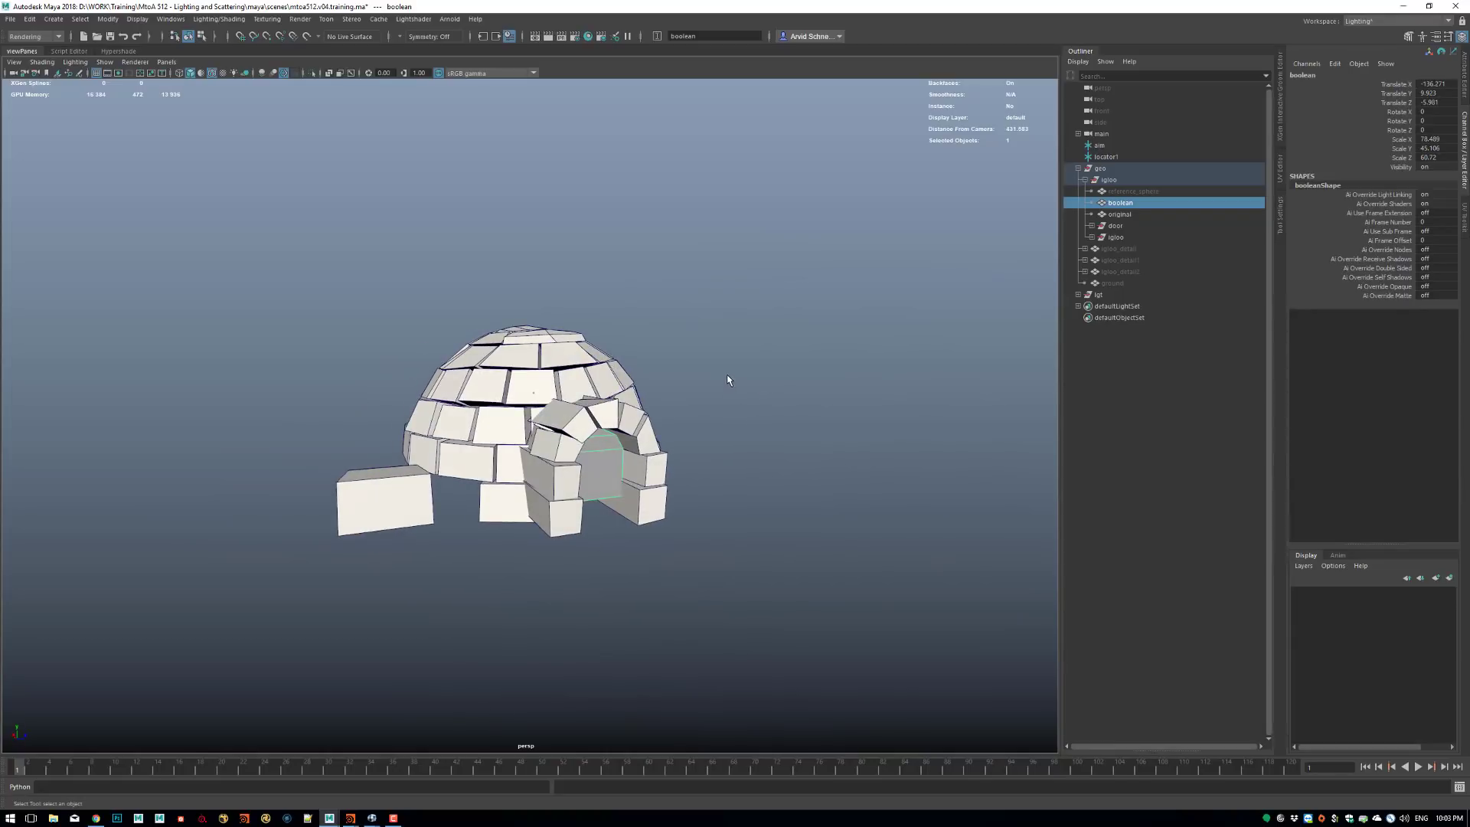
{"action": "key", "text": "f"}
{"action": "right_click_drag", "start_coordinate": [785, 332], "coordinate": [537, 370], "text": "alt"}
{"action": "left_click_drag", "start_coordinate": [538, 369], "coordinate": [597, 419], "text": "alt"}
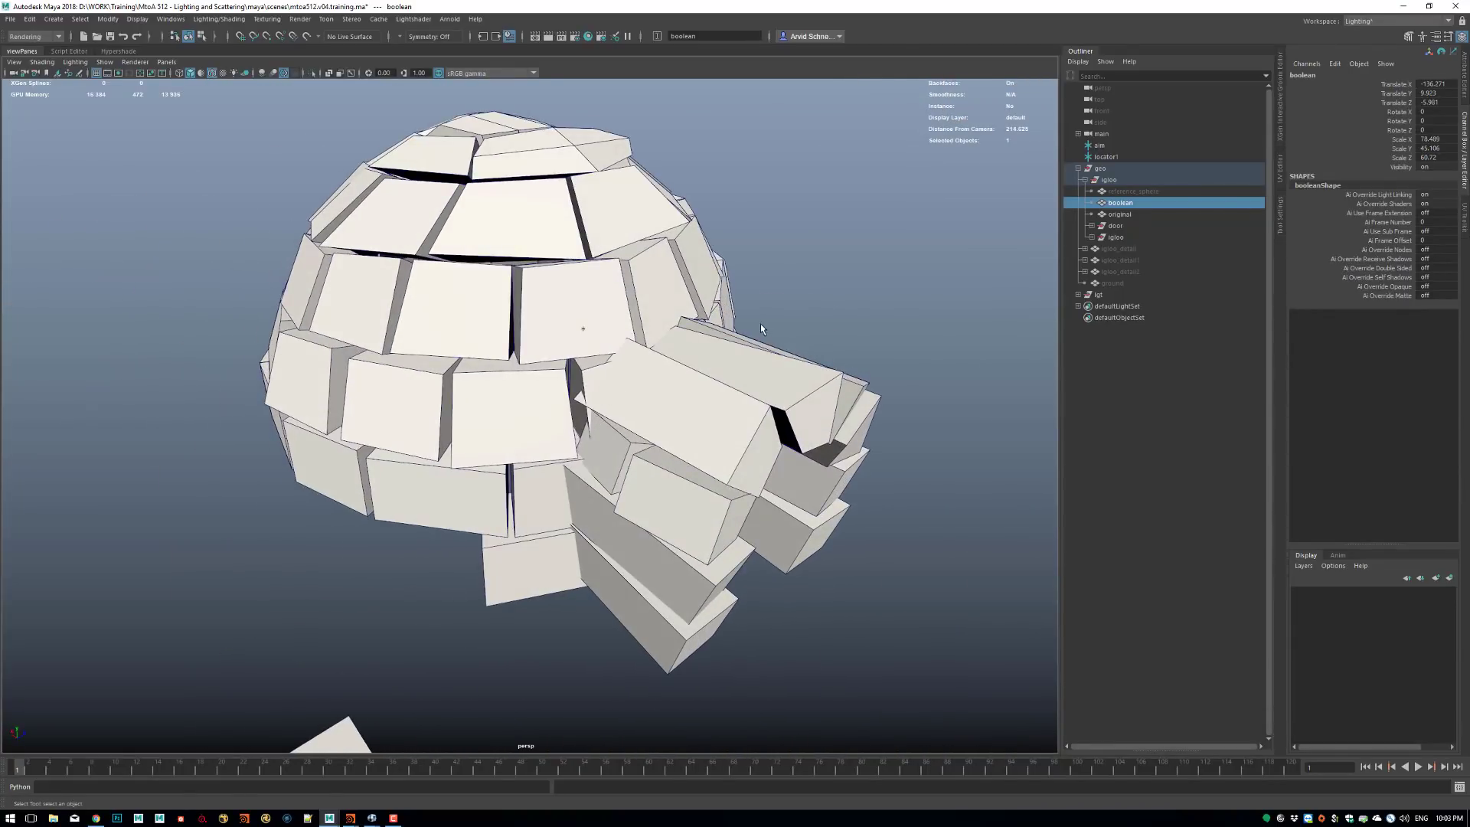
{"action": "left_click_drag", "start_coordinate": [760, 323], "coordinate": [699, 382], "text": "alt"}
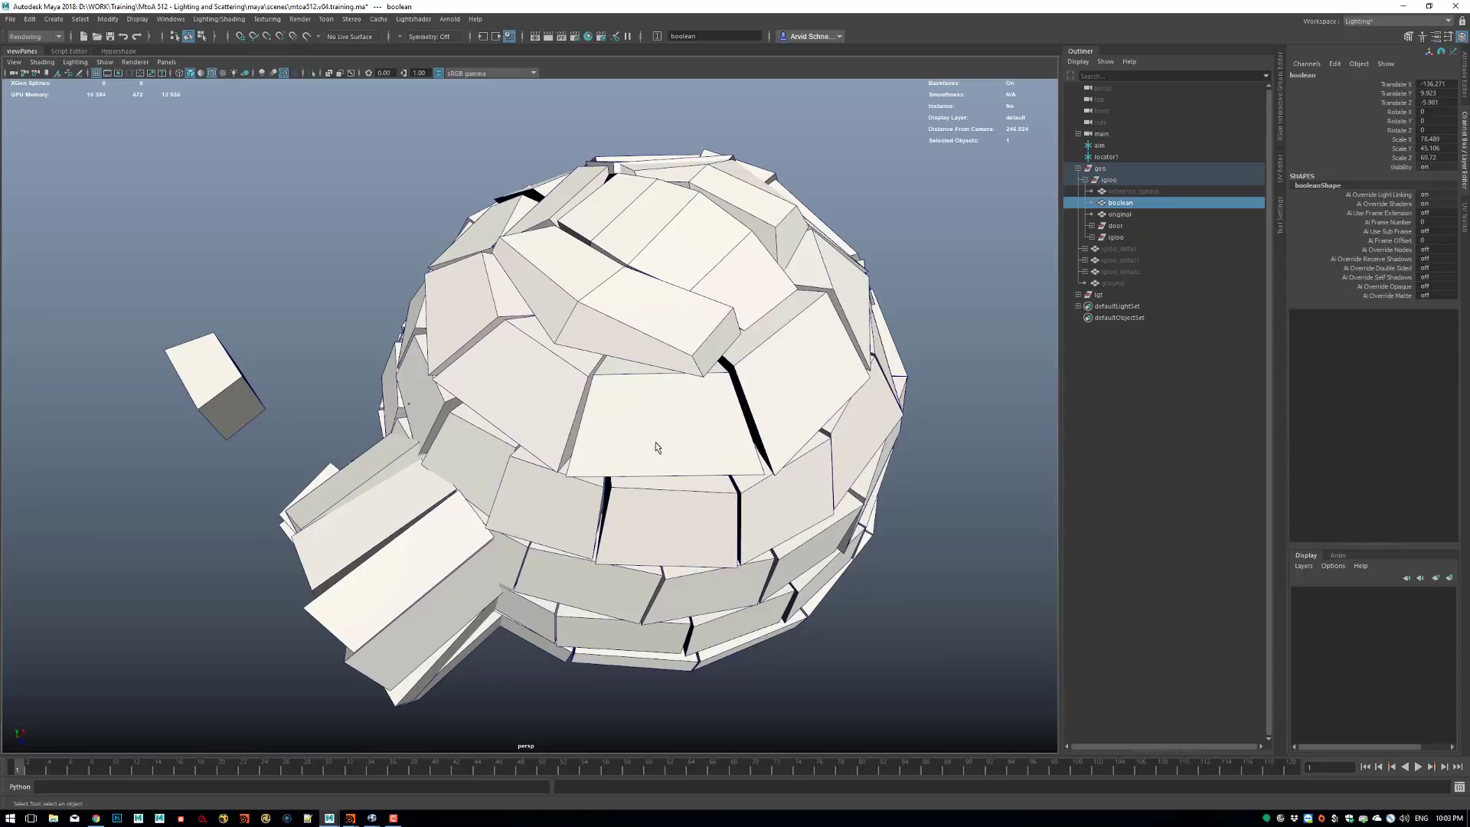
{"action": "left_click_drag", "start_coordinate": [657, 447], "coordinate": [420, 681], "text": "alt"}
{"action": "left_click_drag", "start_coordinate": [507, 550], "coordinate": [548, 608], "text": "alt"}
Switch to the final_render.exr image, inspect the glowing gaps between the igloo bricks up close, and minimize its window.
{"action": "mouse_move", "coordinate": [372, 818]}
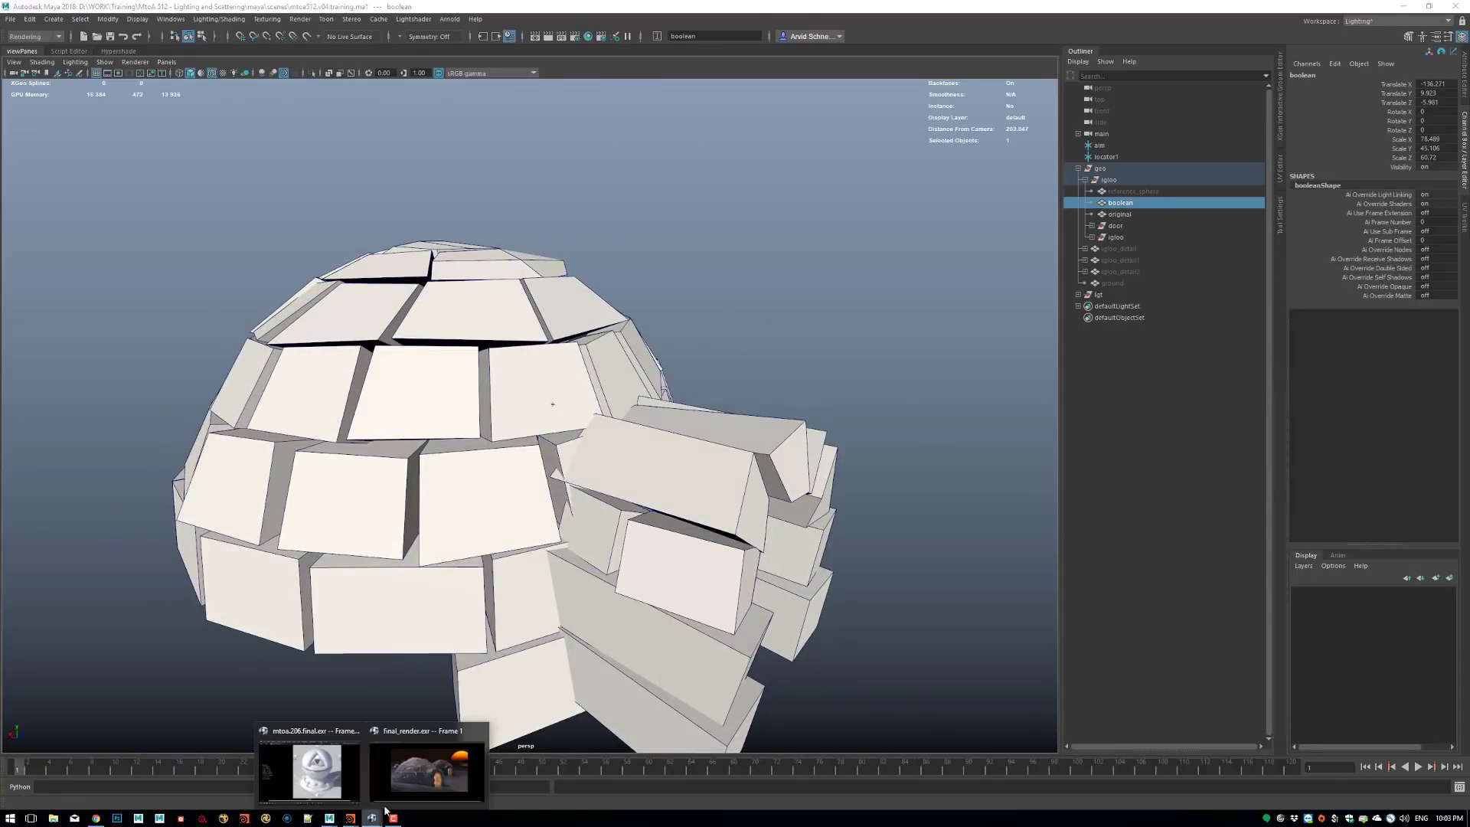
{"action": "left_click", "coordinate": [417, 769]}
{"action": "right_click_drag", "start_coordinate": [1153, 115], "coordinate": [809, 188], "text": "alt"}
{"action": "left_click_drag", "start_coordinate": [788, 278], "coordinate": [1278, 284], "text": "alt"}
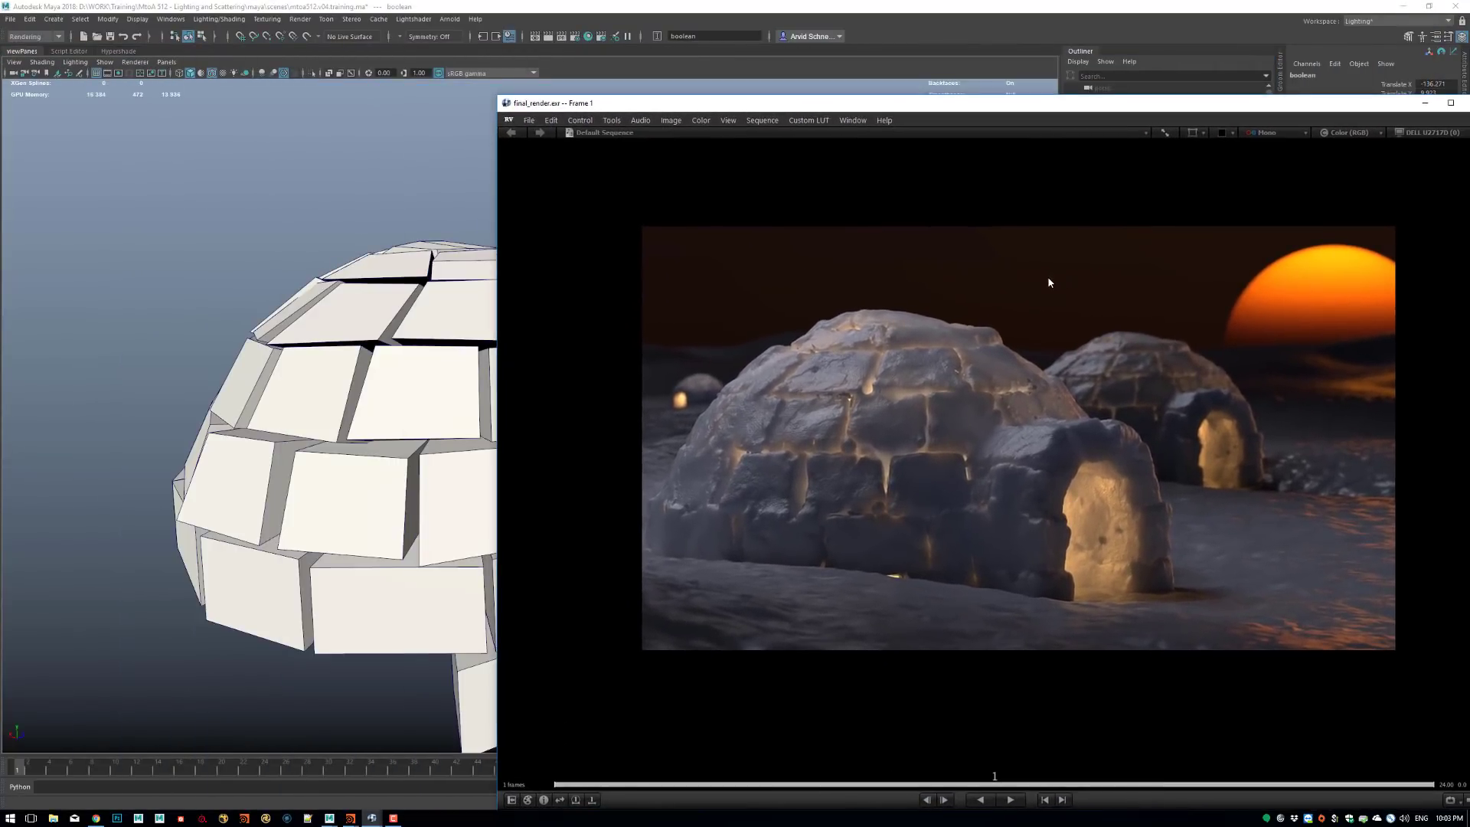
{"action": "key", "text": "1"}
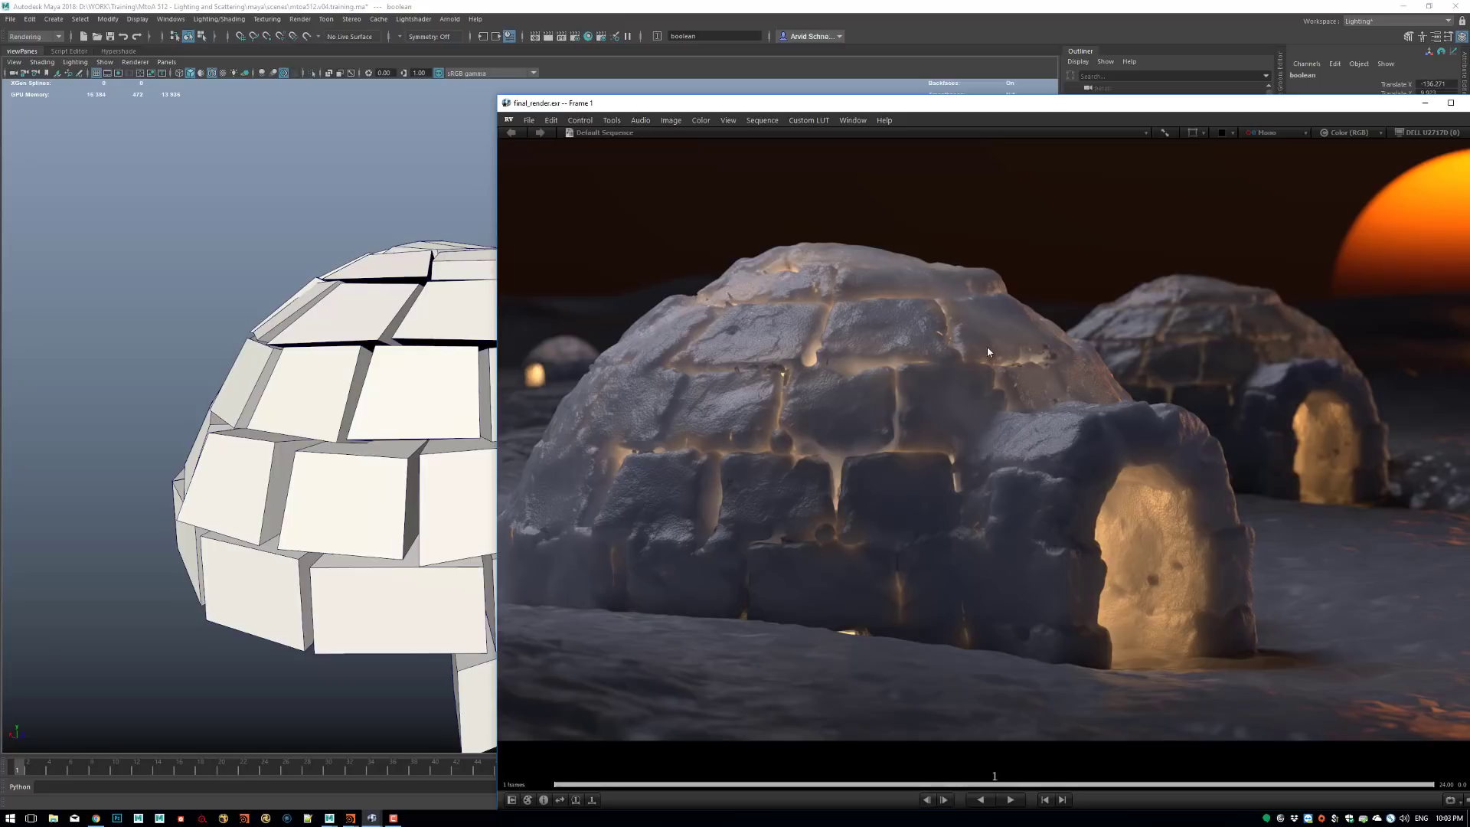
{"action": "key", "text": "f"}
{"action": "left_click_drag", "start_coordinate": [1382, 102], "coordinate": [1165, 100]}
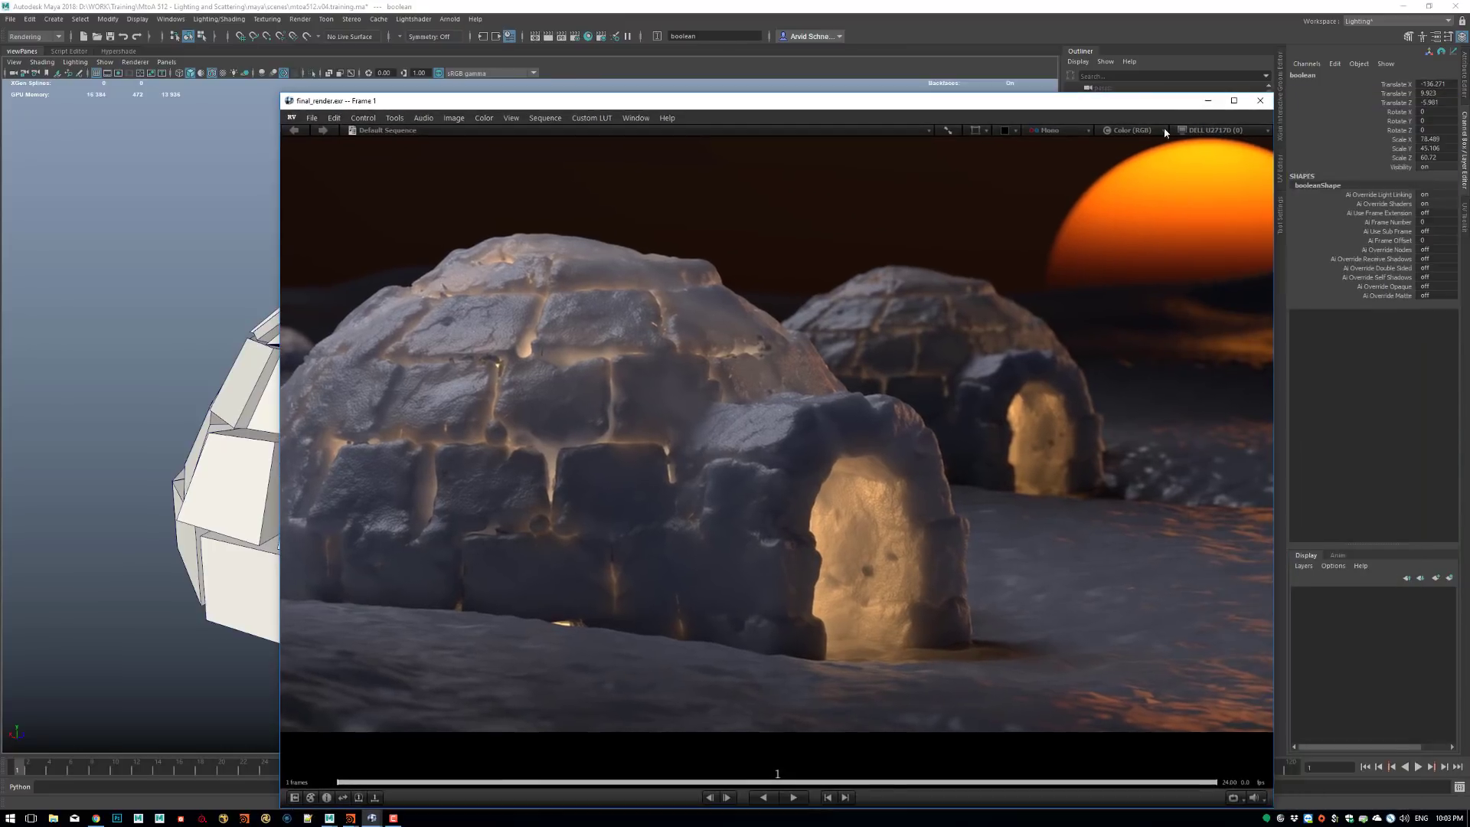
{"action": "left_click", "coordinate": [1207, 101]}
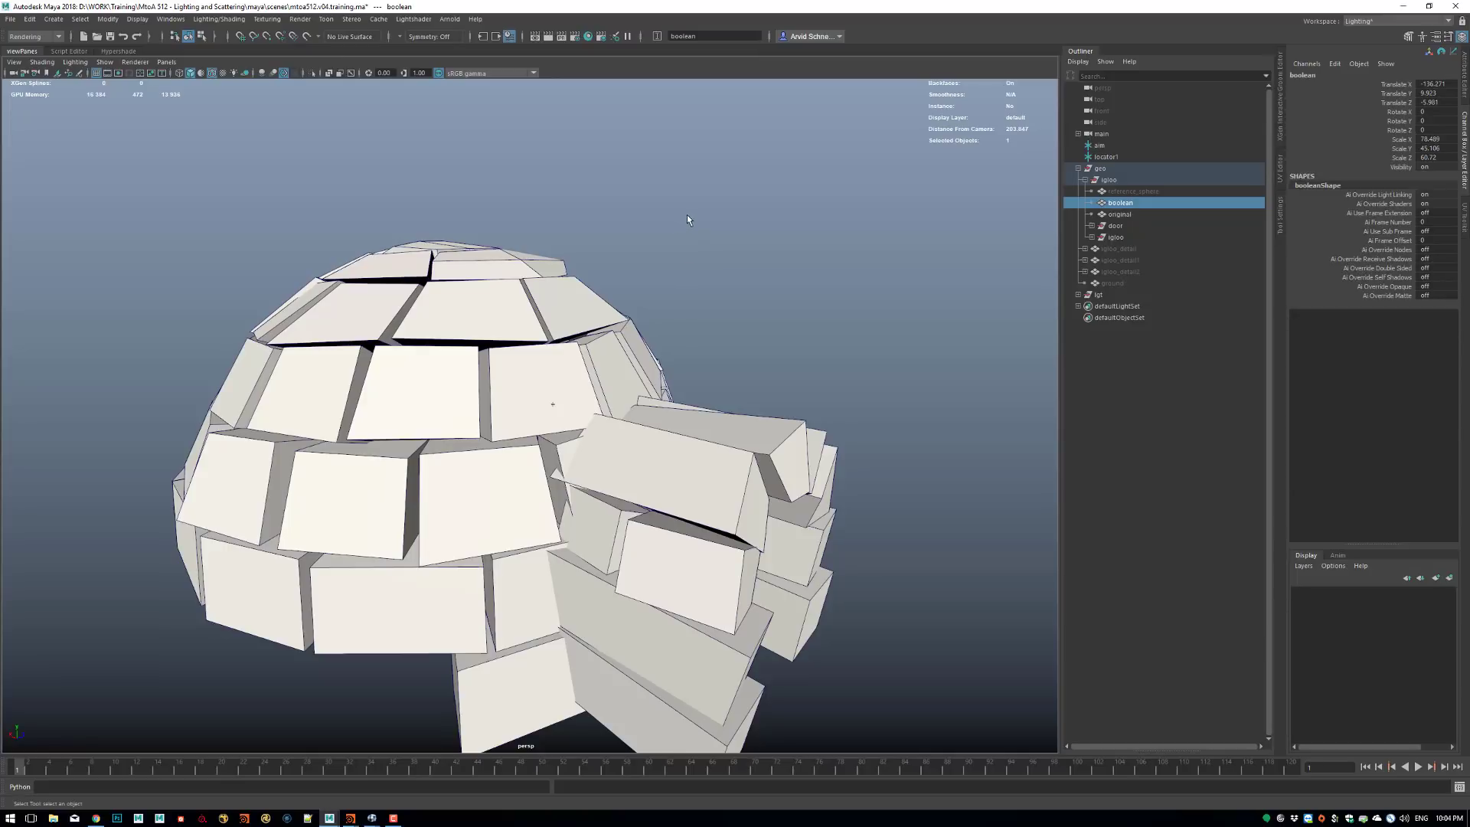
Clear the boolean selection and view the igloo from the entrance and from behind.
{"action": "left_click", "coordinate": [350, 818]}
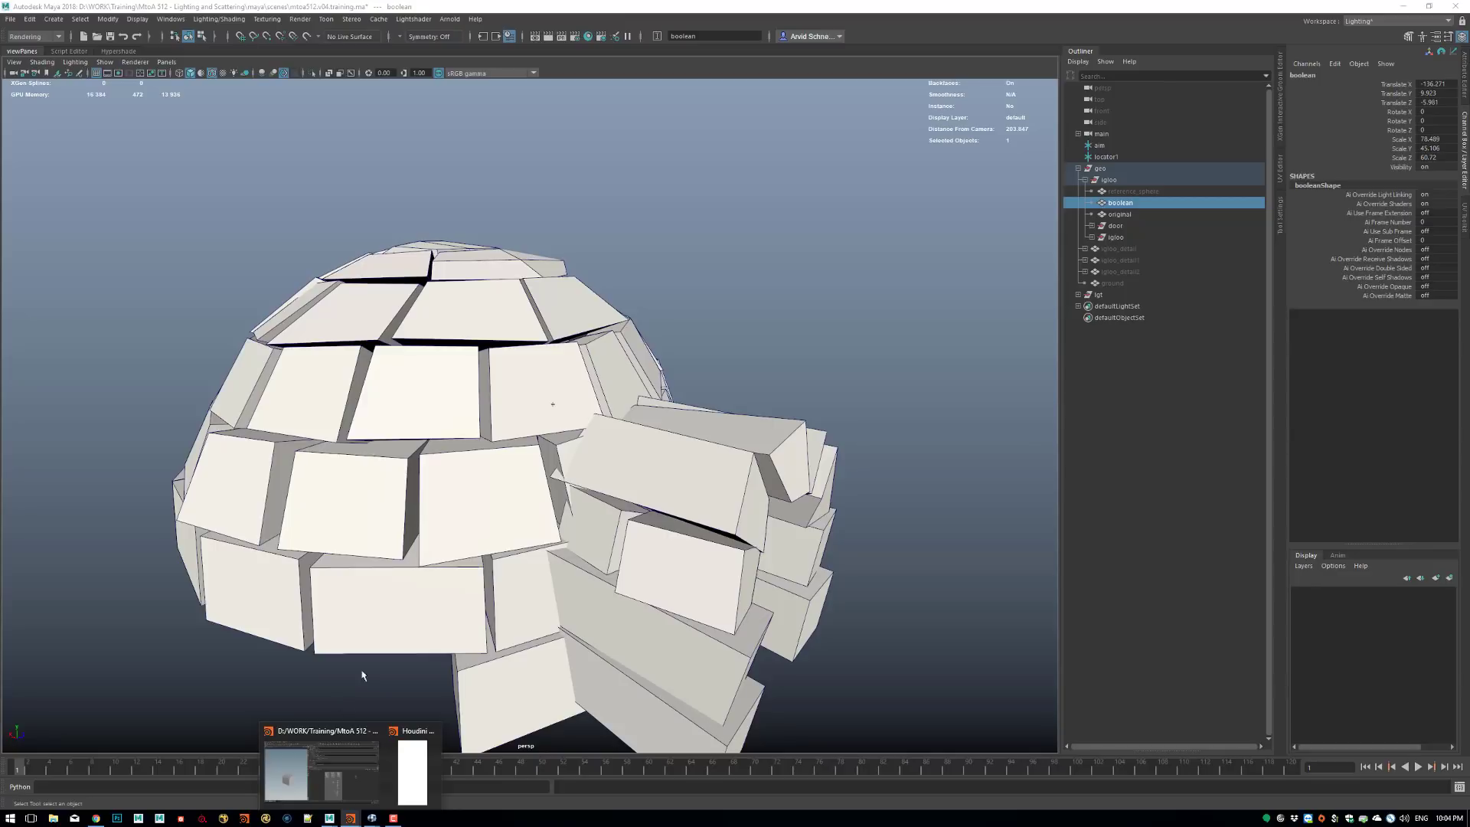
{"action": "left_click", "coordinate": [776, 327]}
{"action": "left_click_drag", "start_coordinate": [776, 326], "coordinate": [583, 329], "text": "alt"}
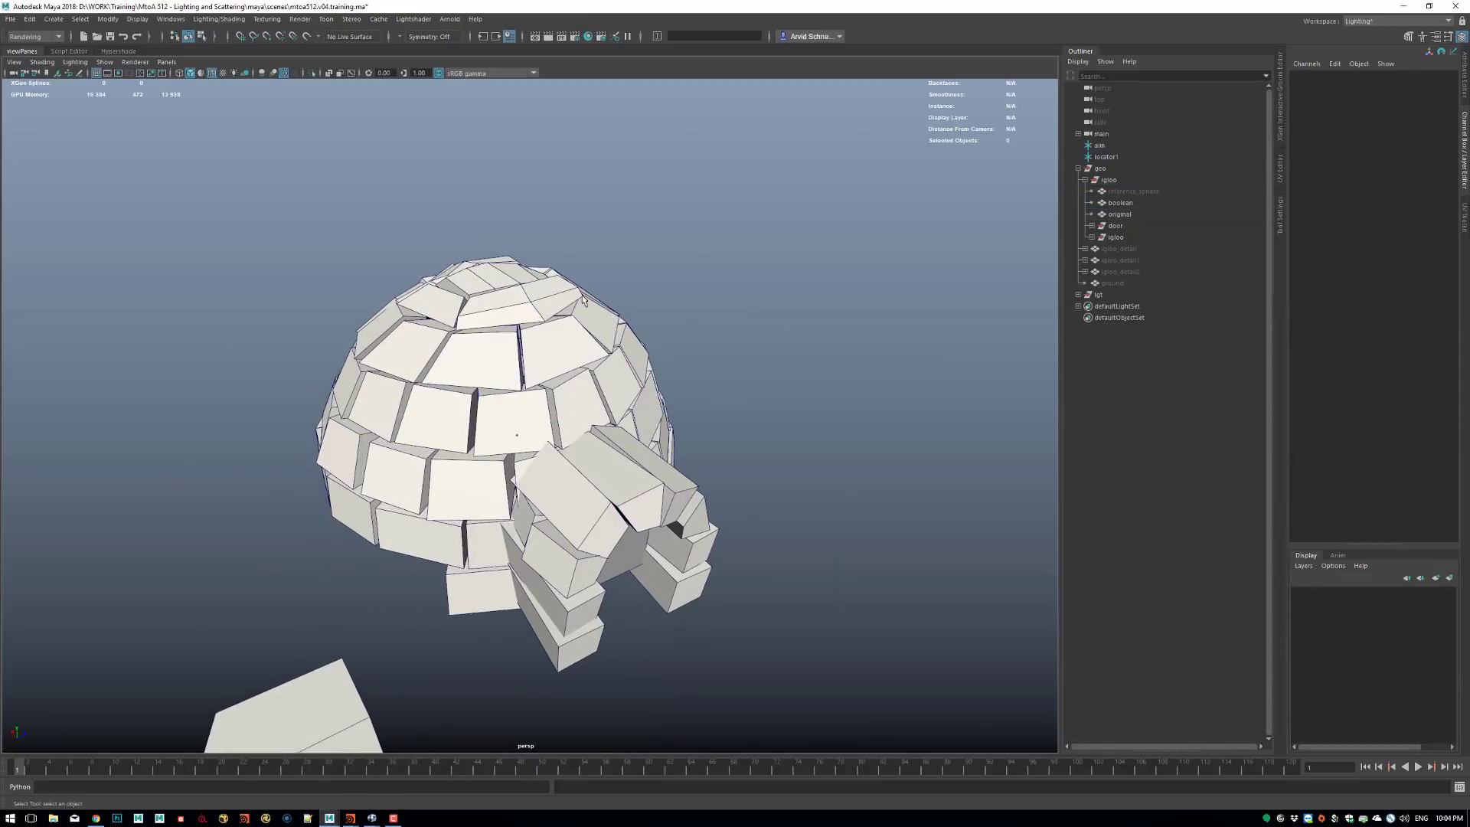
{"action": "right_click_drag", "start_coordinate": [774, 342], "coordinate": [648, 413], "text": "alt"}
{"action": "left_click_drag", "start_coordinate": [647, 414], "coordinate": [781, 383], "text": "alt"}
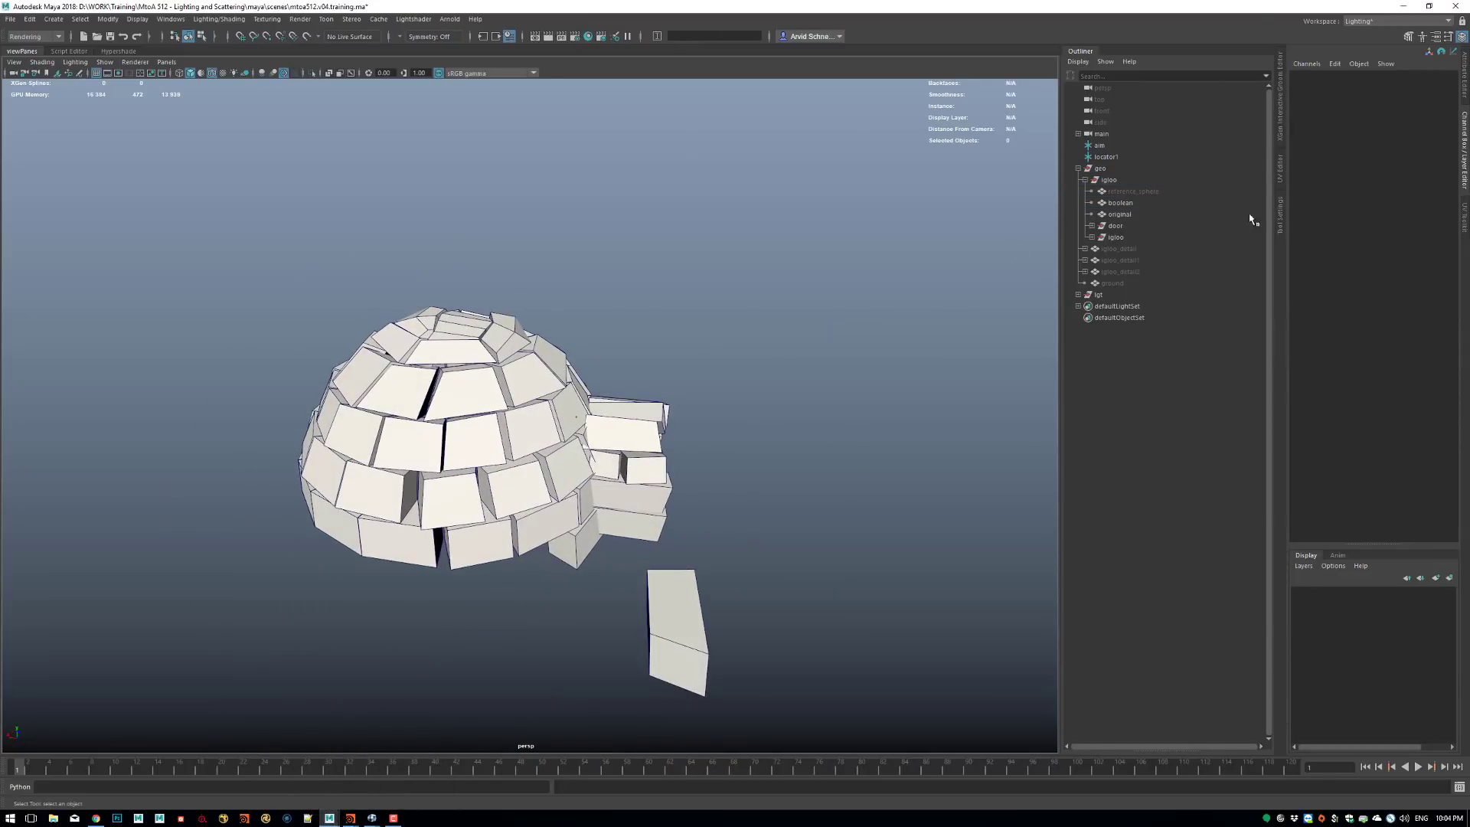
Select the door group, the boolean object and the inner igloo group in turn, and frame the igloo bricks.
{"action": "left_click_drag", "start_coordinate": [1131, 203], "coordinate": [1128, 238]}
{"action": "left_click_drag", "start_coordinate": [820, 321], "coordinate": [997, 286], "text": "alt"}
{"action": "left_click", "coordinate": [1119, 226]}
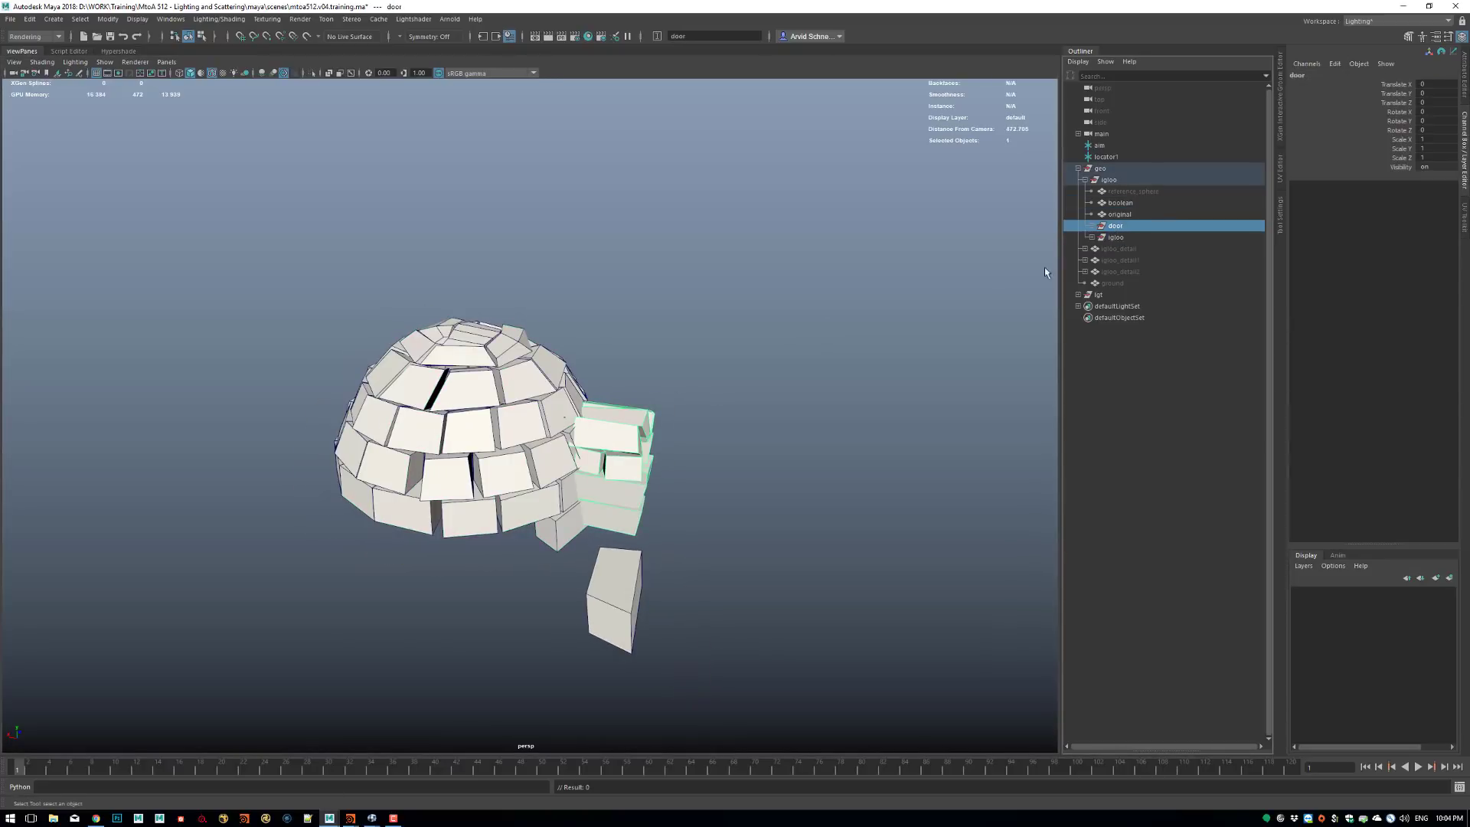
{"action": "left_click", "coordinate": [1140, 203]}
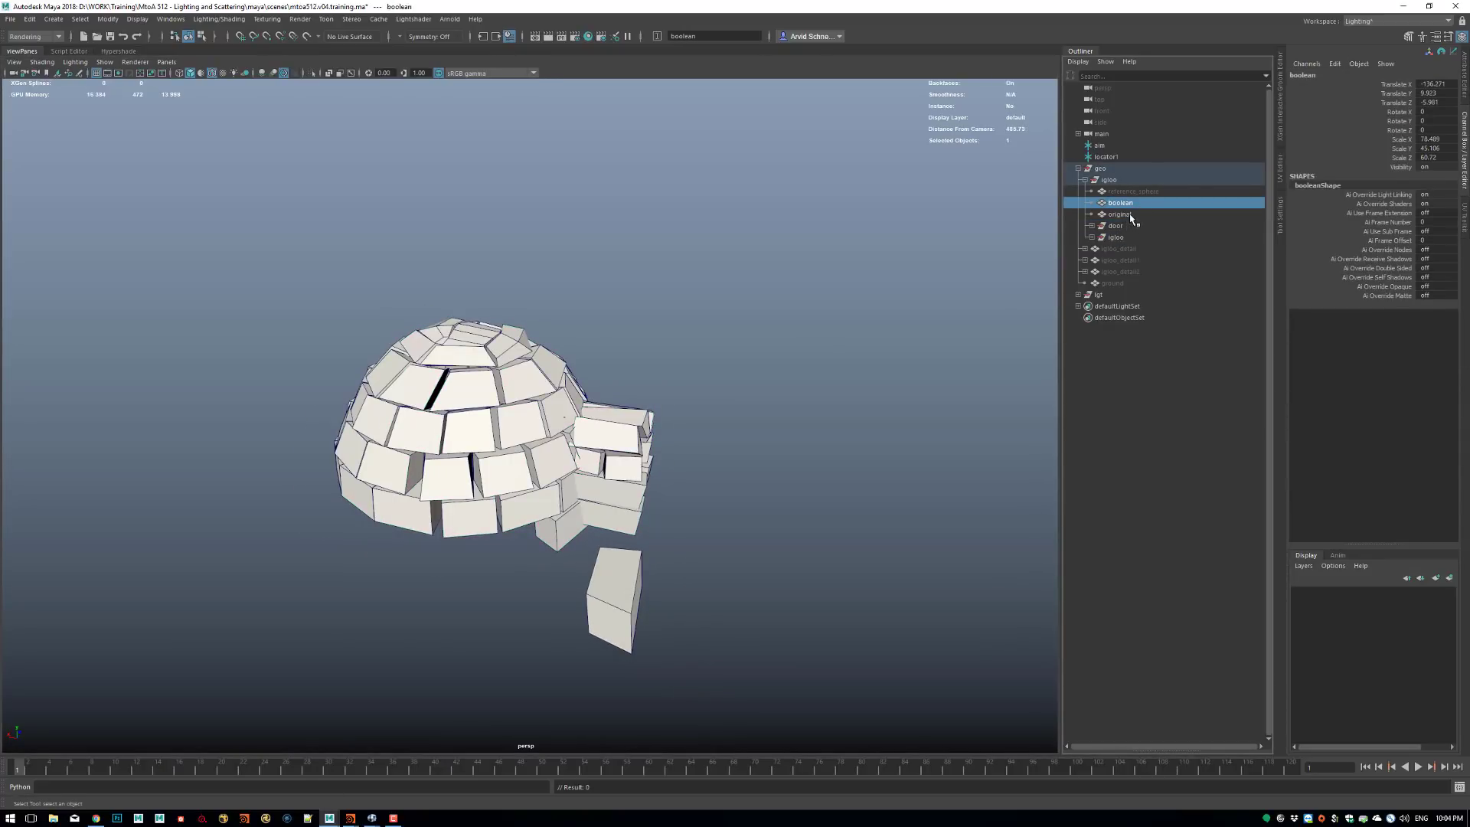
{"action": "left_click", "coordinate": [1122, 239]}
{"action": "key", "text": "f"}
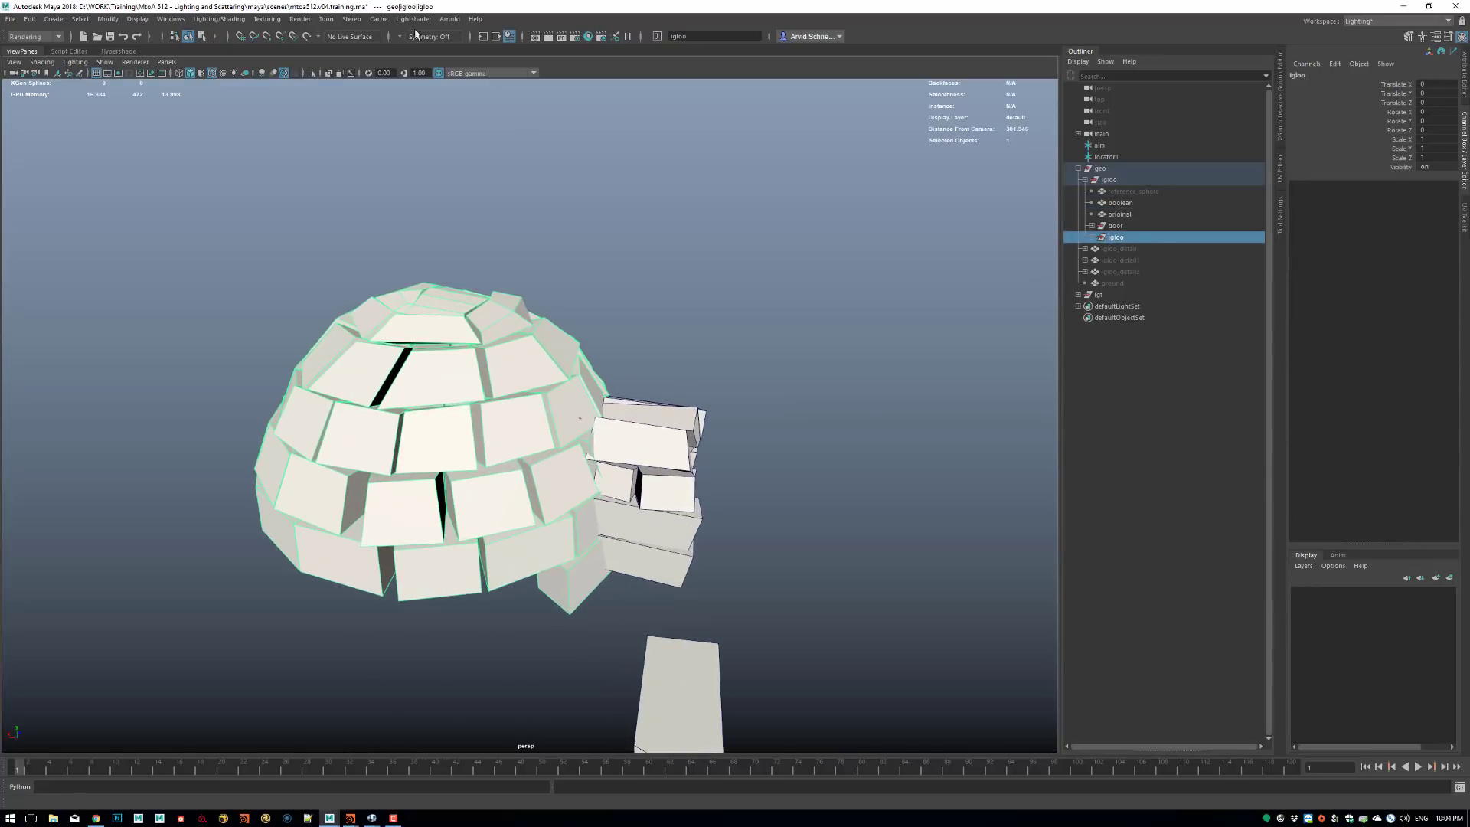
Show the Alembic Cache export commands without exporting, clear the selection, and view the igloo from the entrance.
{"action": "left_click", "coordinate": [383, 21]}
{"action": "mouse_move", "coordinate": [429, 40]}
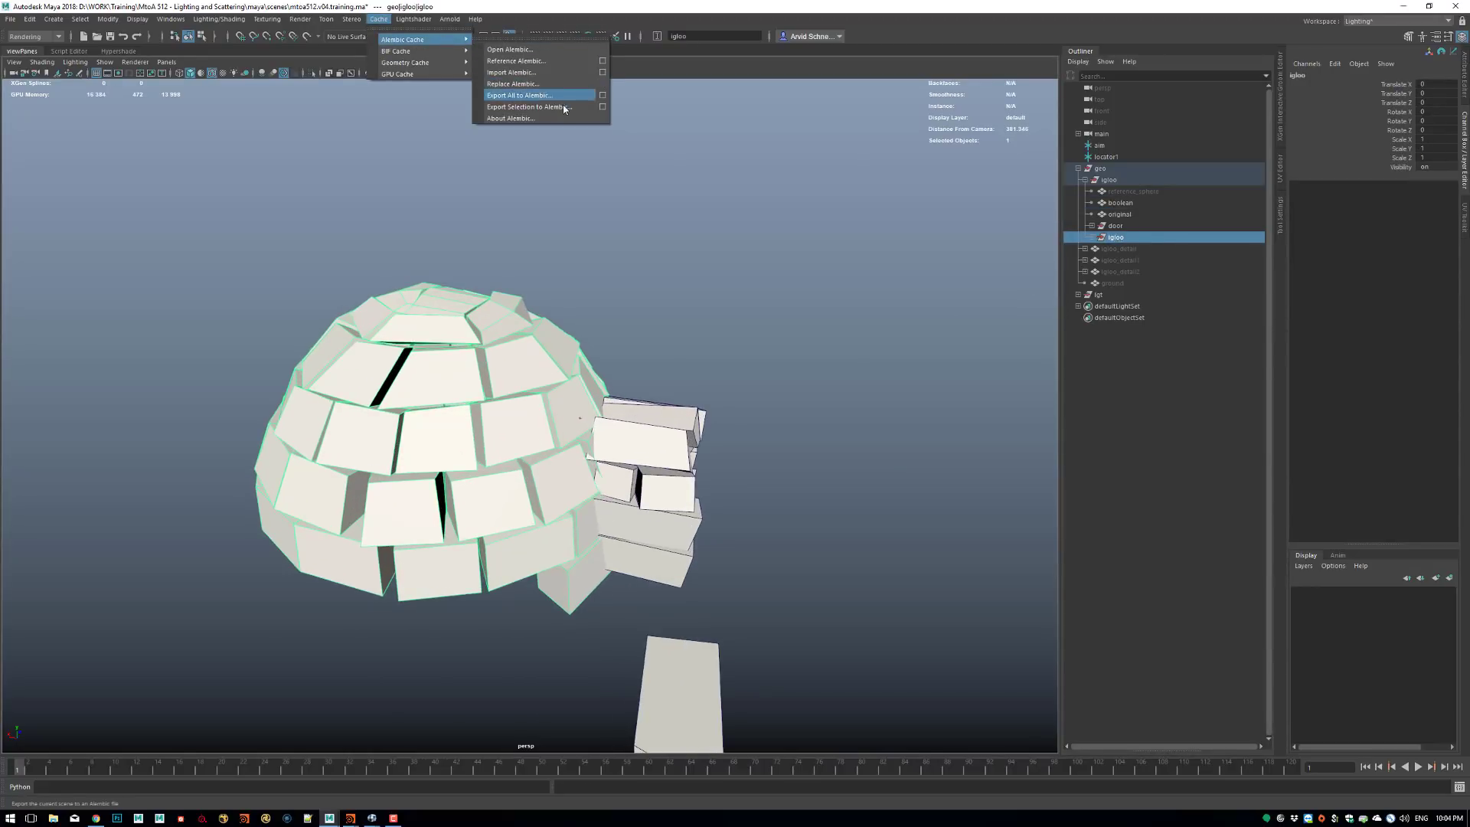
{"action": "left_click", "coordinate": [836, 353]}
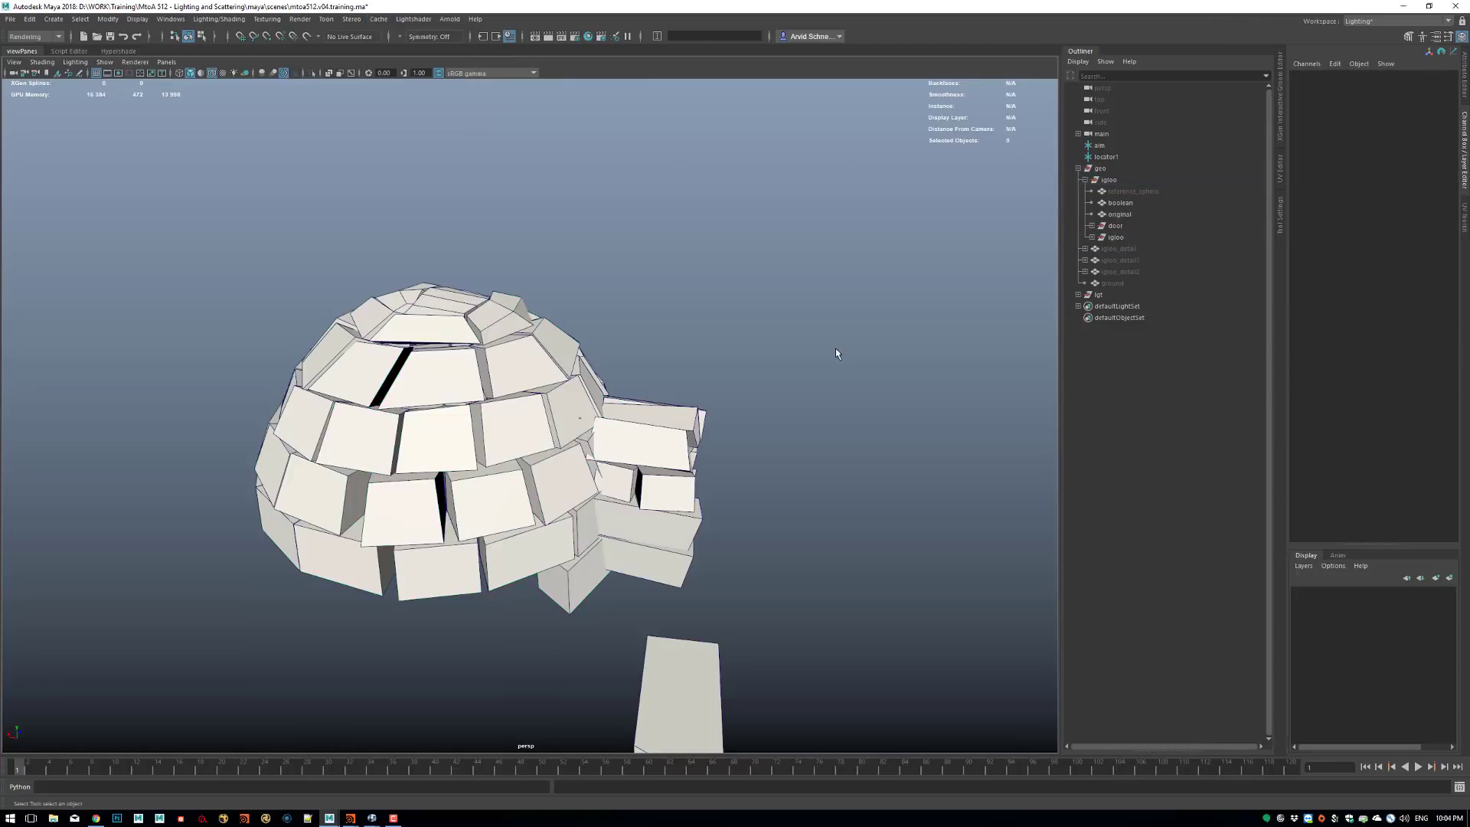
{"action": "left_click_drag", "start_coordinate": [782, 318], "coordinate": [694, 293], "text": "alt"}
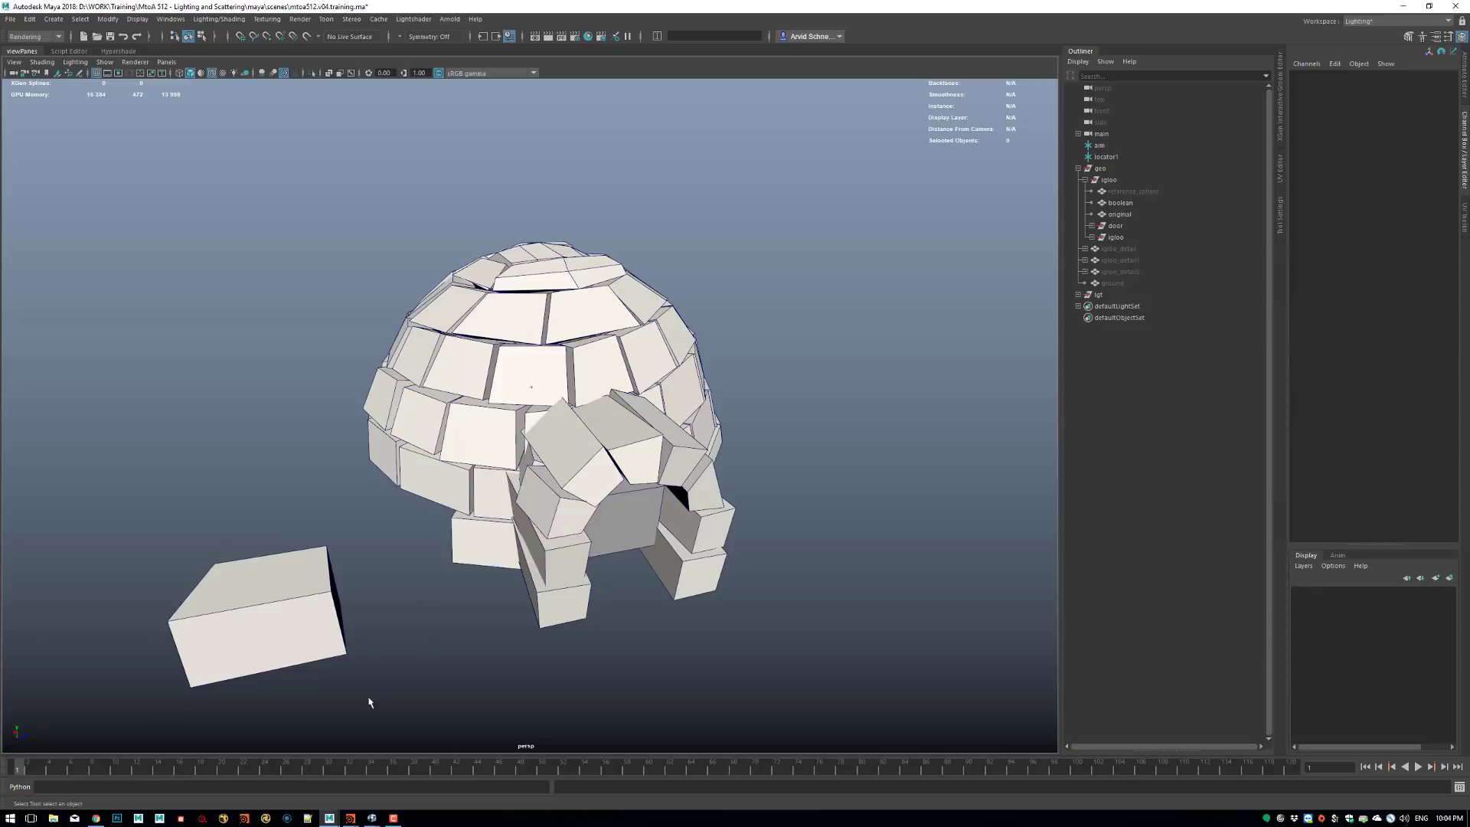
Switch to the mtoa512.mesh.hip scene in Houdini and widen the 3D viewport.
{"action": "mouse_move", "coordinate": [351, 815]}
{"action": "left_click", "coordinate": [355, 770]}
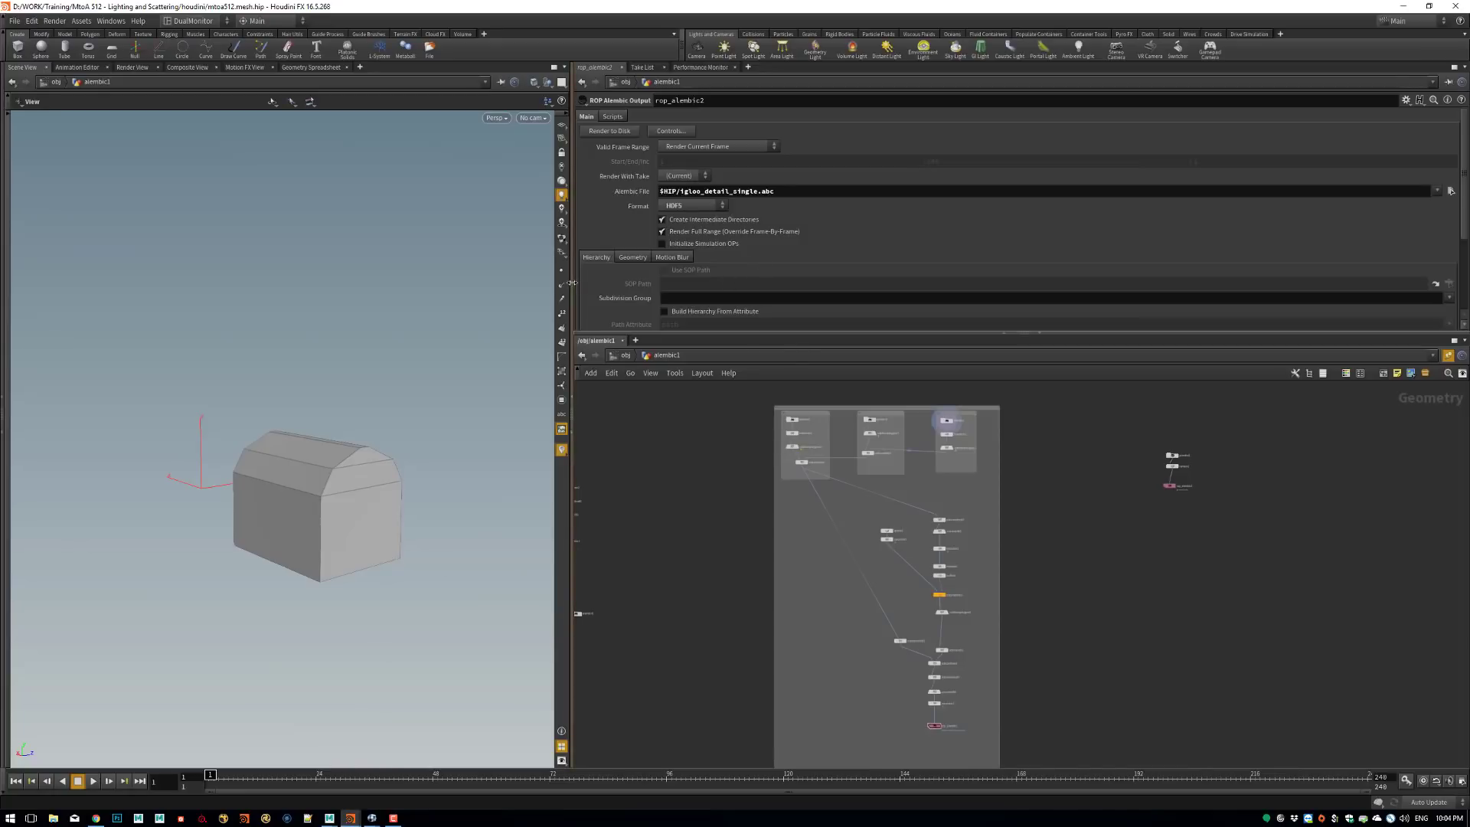
{"action": "left_click_drag", "start_coordinate": [572, 285], "coordinate": [676, 300]}
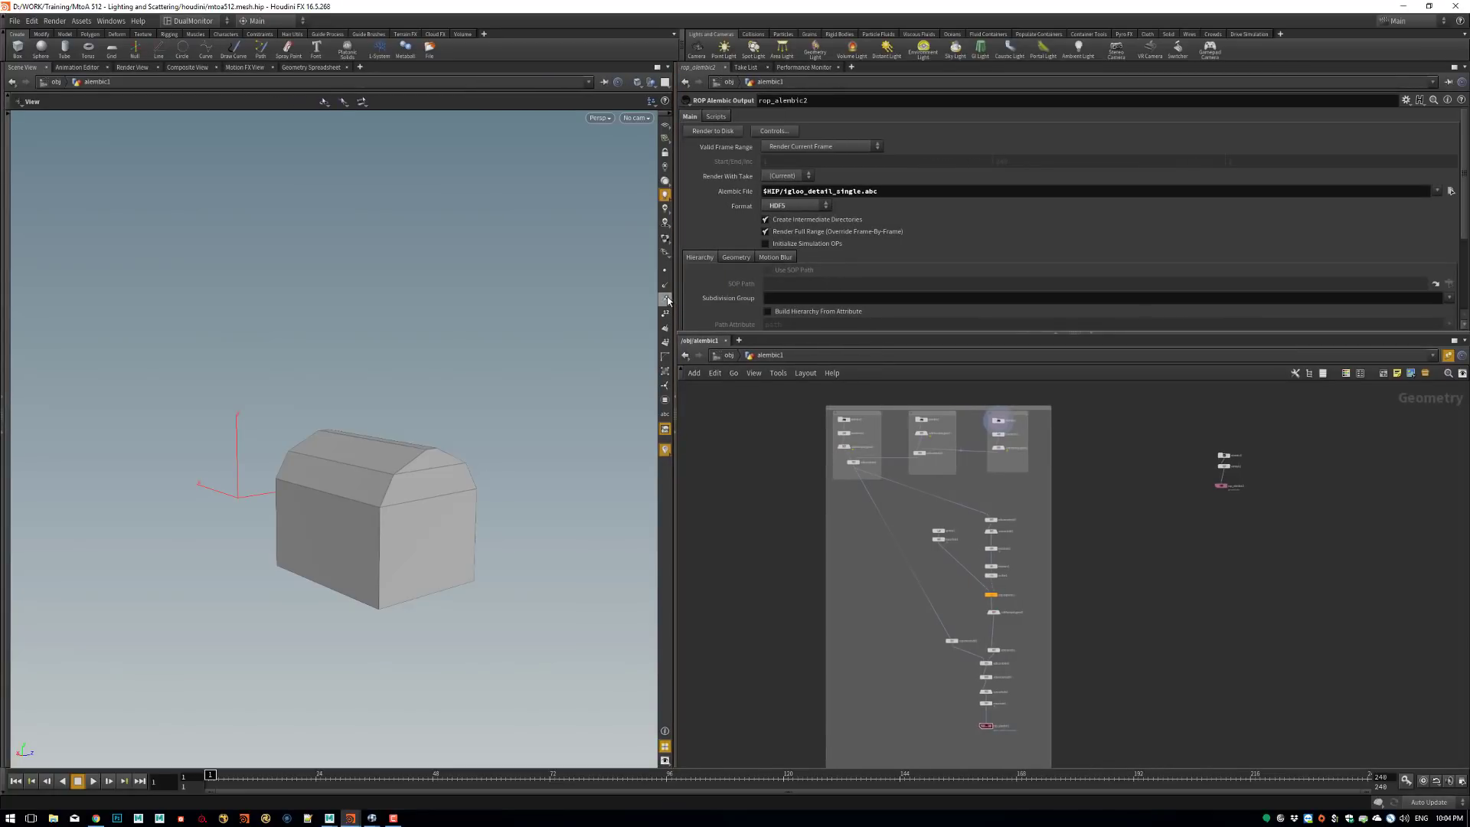
Locate the three Alembic import groups in the network and display the alembic5 igloo bricks in the viewport.
{"action": "left_click", "coordinate": [844, 446]}
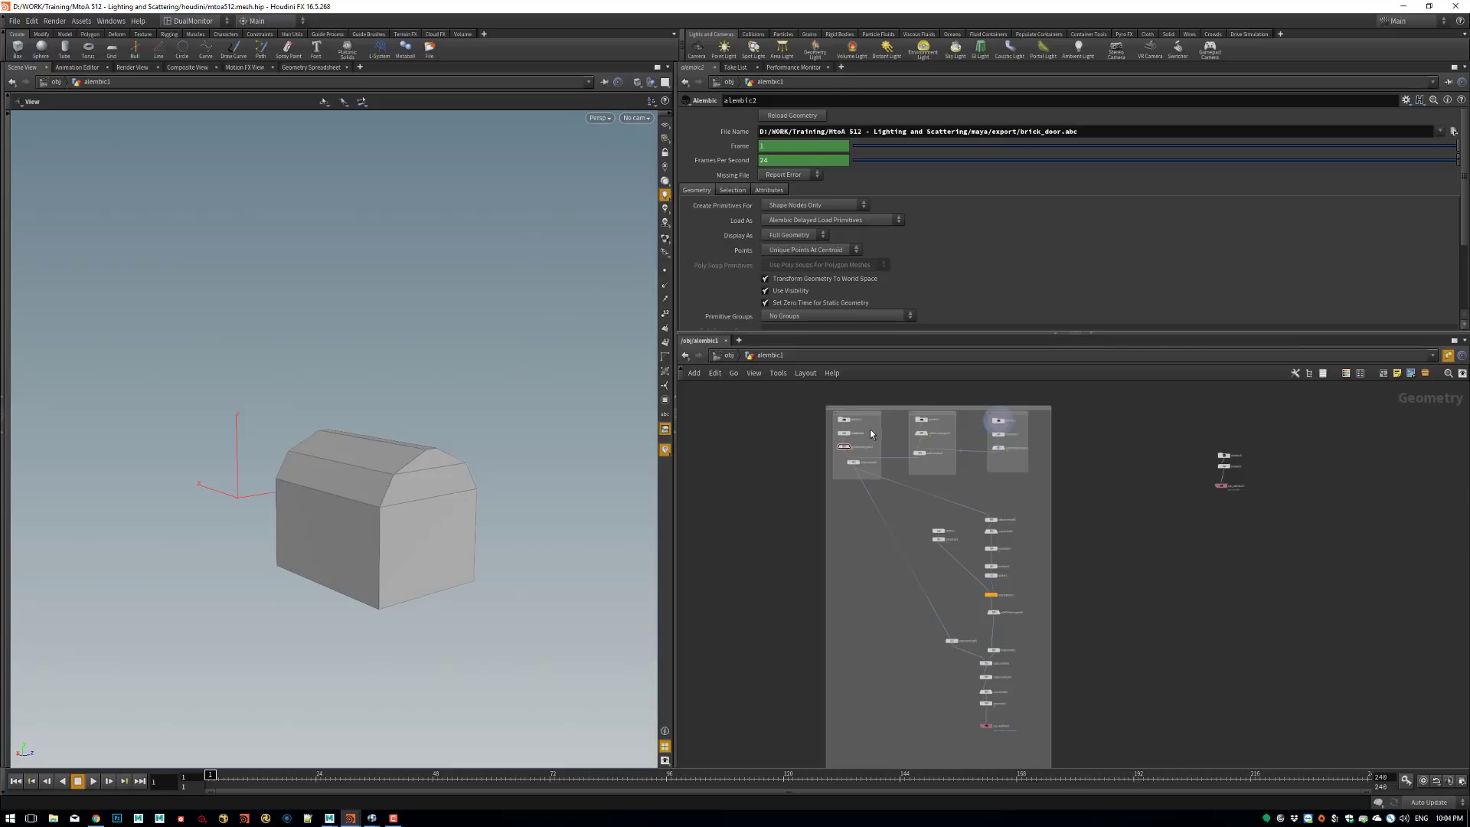
{"action": "middle_click_drag", "start_coordinate": [794, 434], "coordinate": [740, 471]}
{"action": "scroll", "coordinate": [818, 504], "scroll_direction": "up", "scroll_amount": 5}
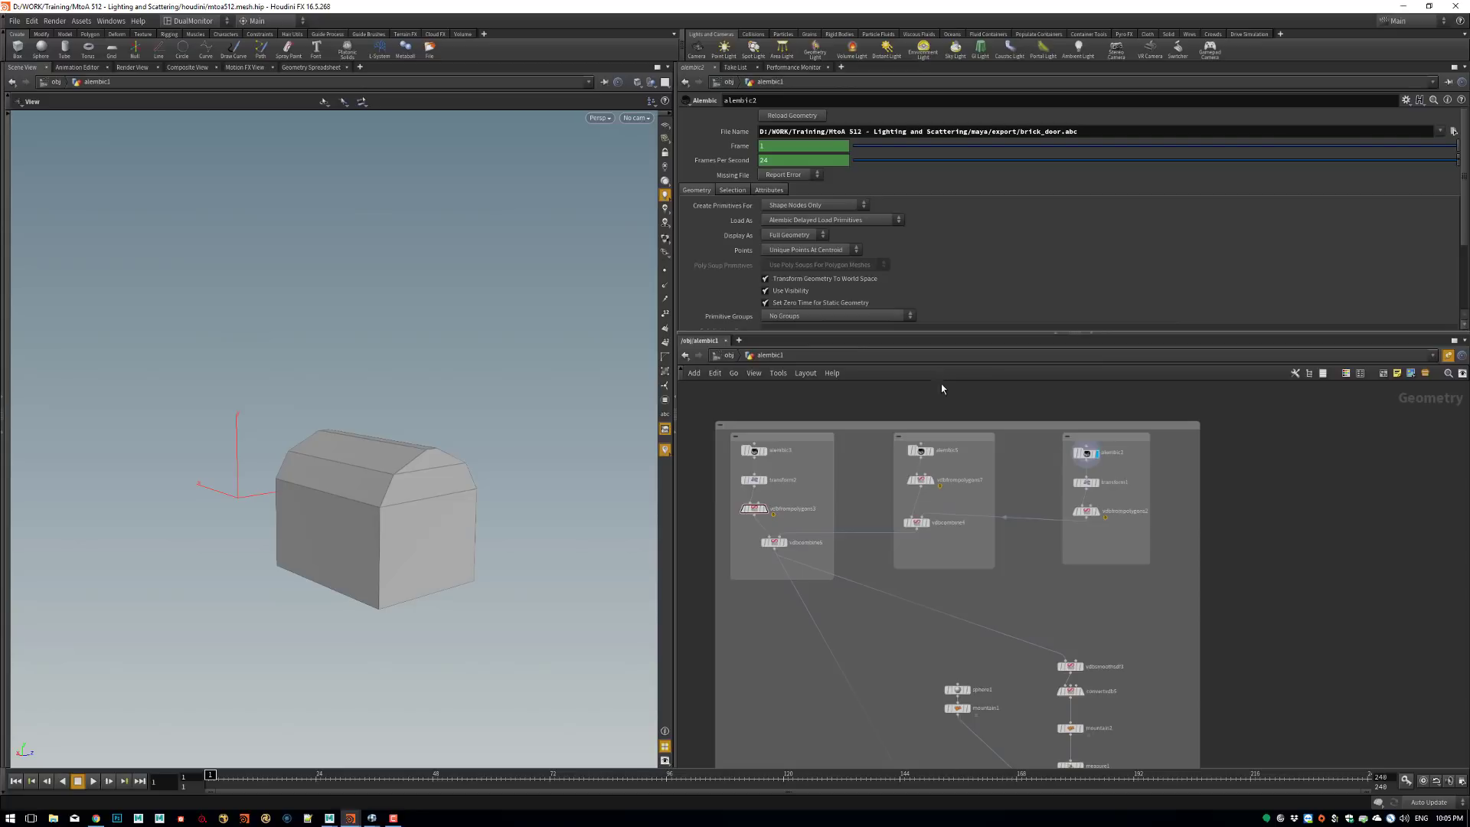
{"action": "scroll", "coordinate": [830, 471], "scroll_direction": "up", "scroll_amount": 5}
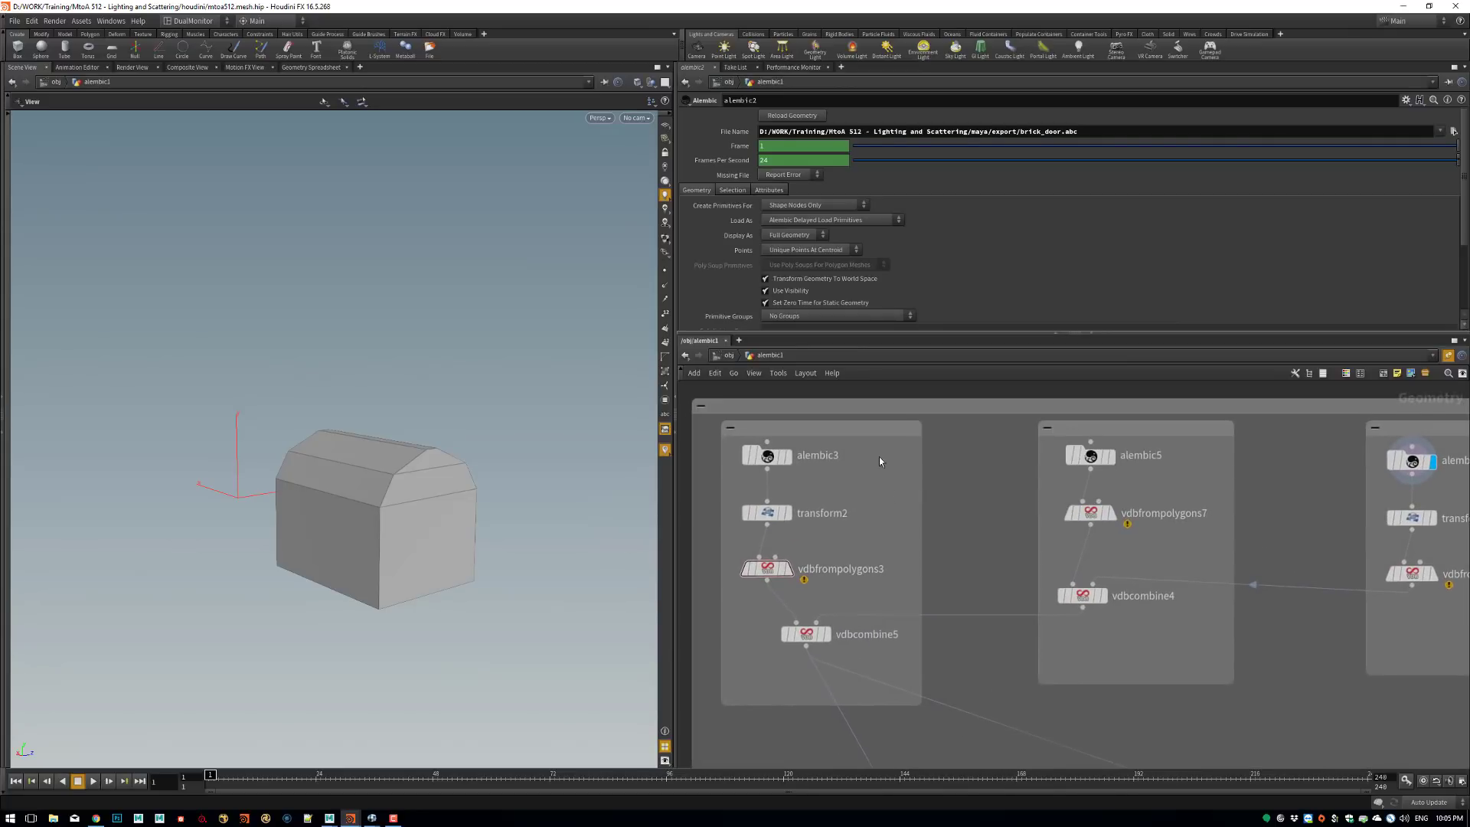
{"action": "middle_click_drag", "start_coordinate": [1155, 490], "coordinate": [1078, 512]}
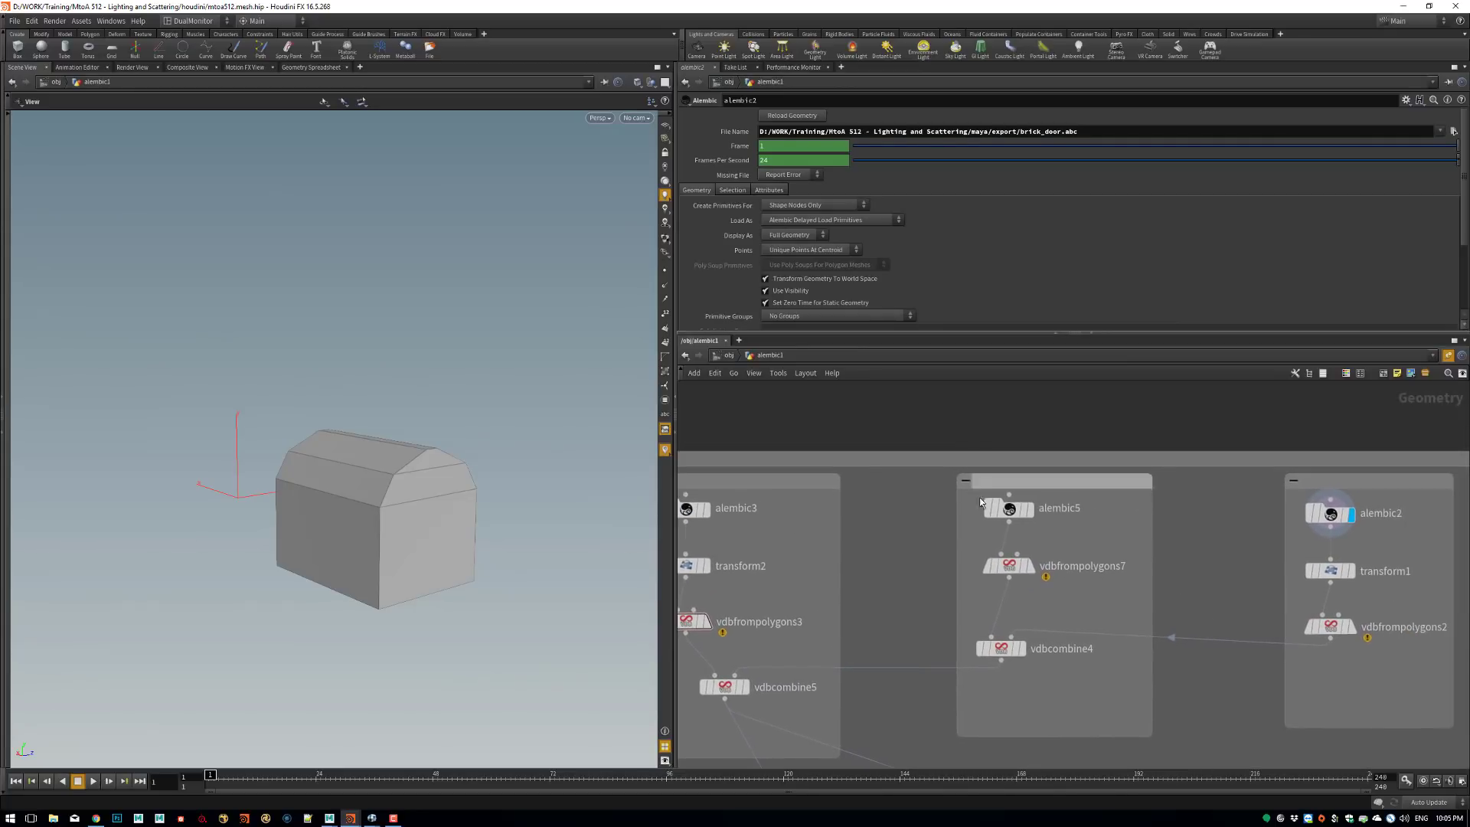
{"action": "left_click", "coordinate": [1030, 510]}
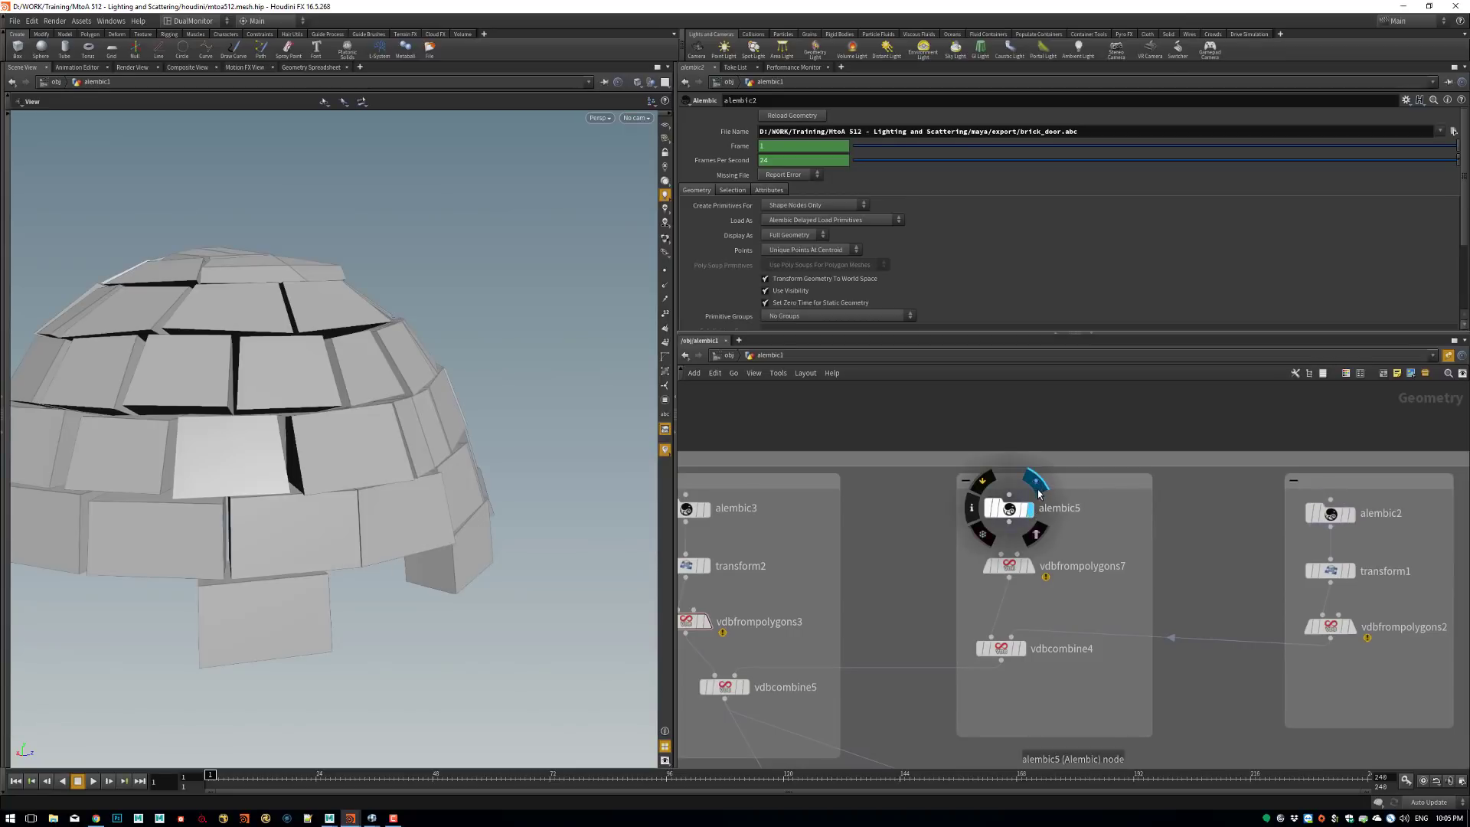
{"action": "scroll", "coordinate": [414, 477], "scroll_direction": "down", "scroll_amount": 2}
{"action": "left_click_drag", "start_coordinate": [415, 477], "coordinate": [505, 456]}
Display the alembic3 geometry and the alembic2 boolean shape one after the other, and inspect each in the viewport.
{"action": "middle_click_drag", "start_coordinate": [851, 514], "coordinate": [977, 534]}
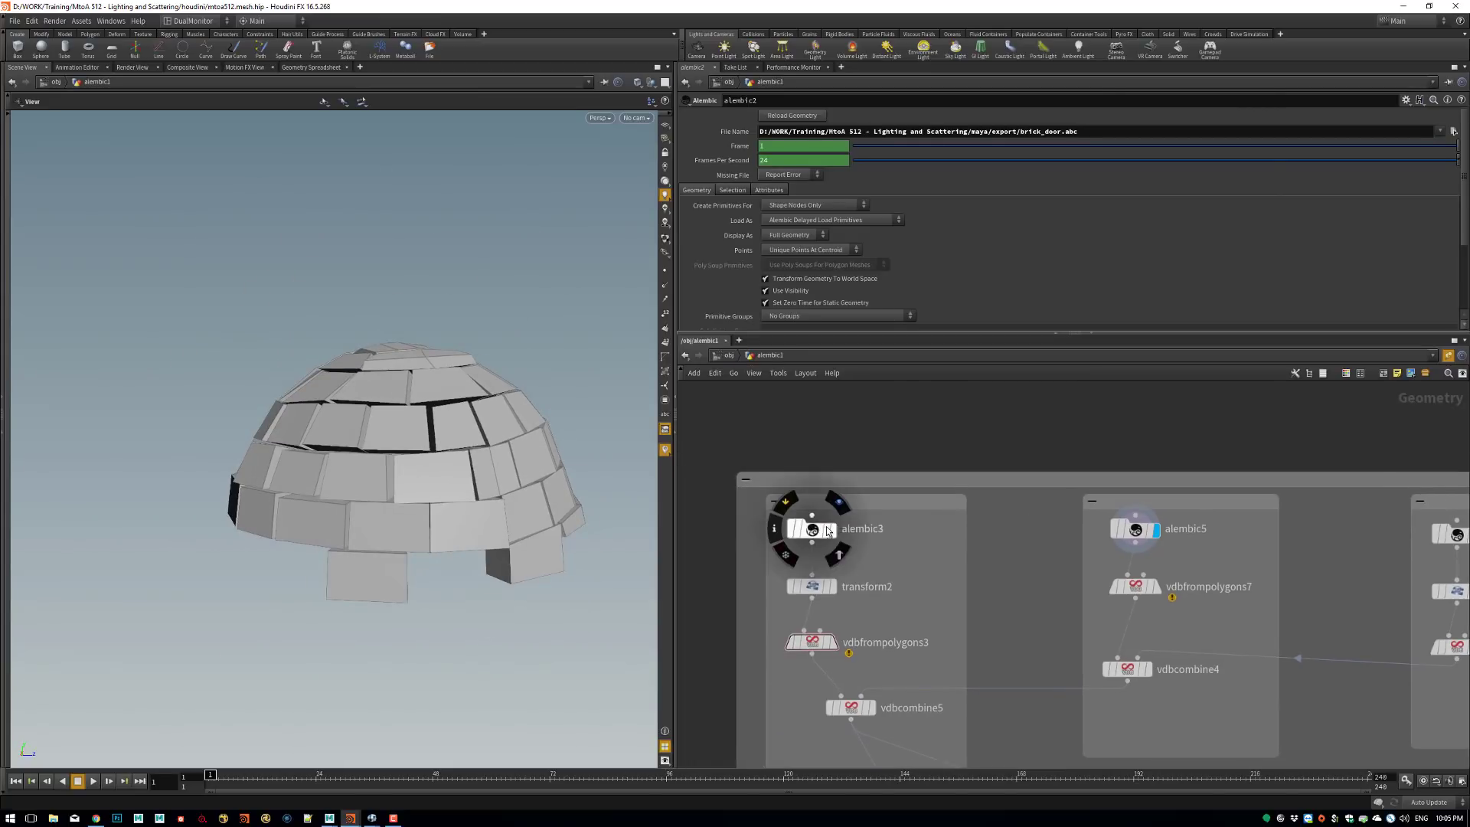
{"action": "left_click", "coordinate": [838, 503]}
{"action": "left_click_drag", "start_coordinate": [440, 523], "coordinate": [488, 546]}
{"action": "middle_click_drag", "start_coordinate": [1103, 579], "coordinate": [667, 553]}
{"action": "left_click", "coordinate": [1047, 484]}
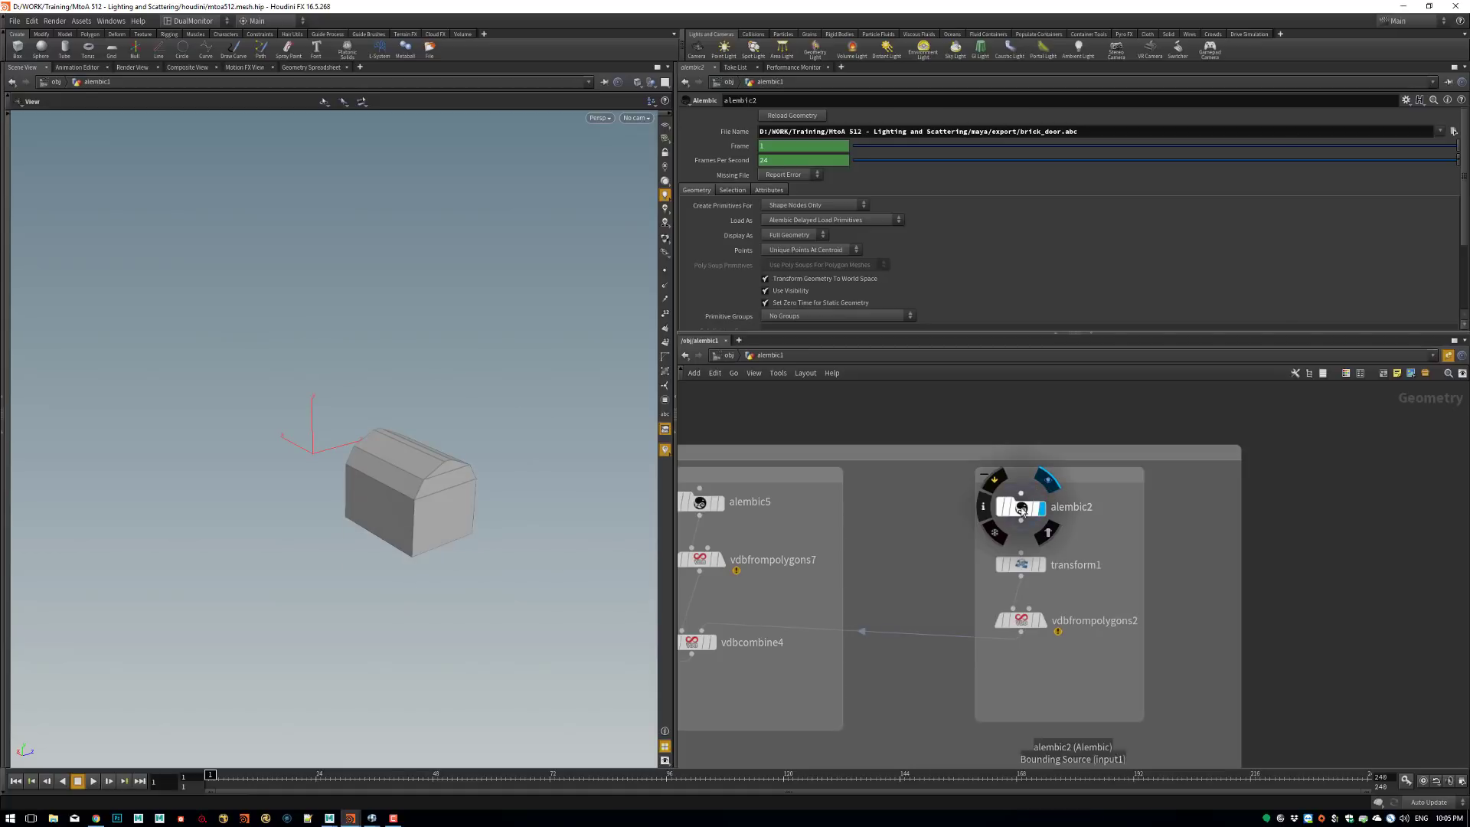
{"action": "left_click_drag", "start_coordinate": [329, 488], "coordinate": [608, 450]}
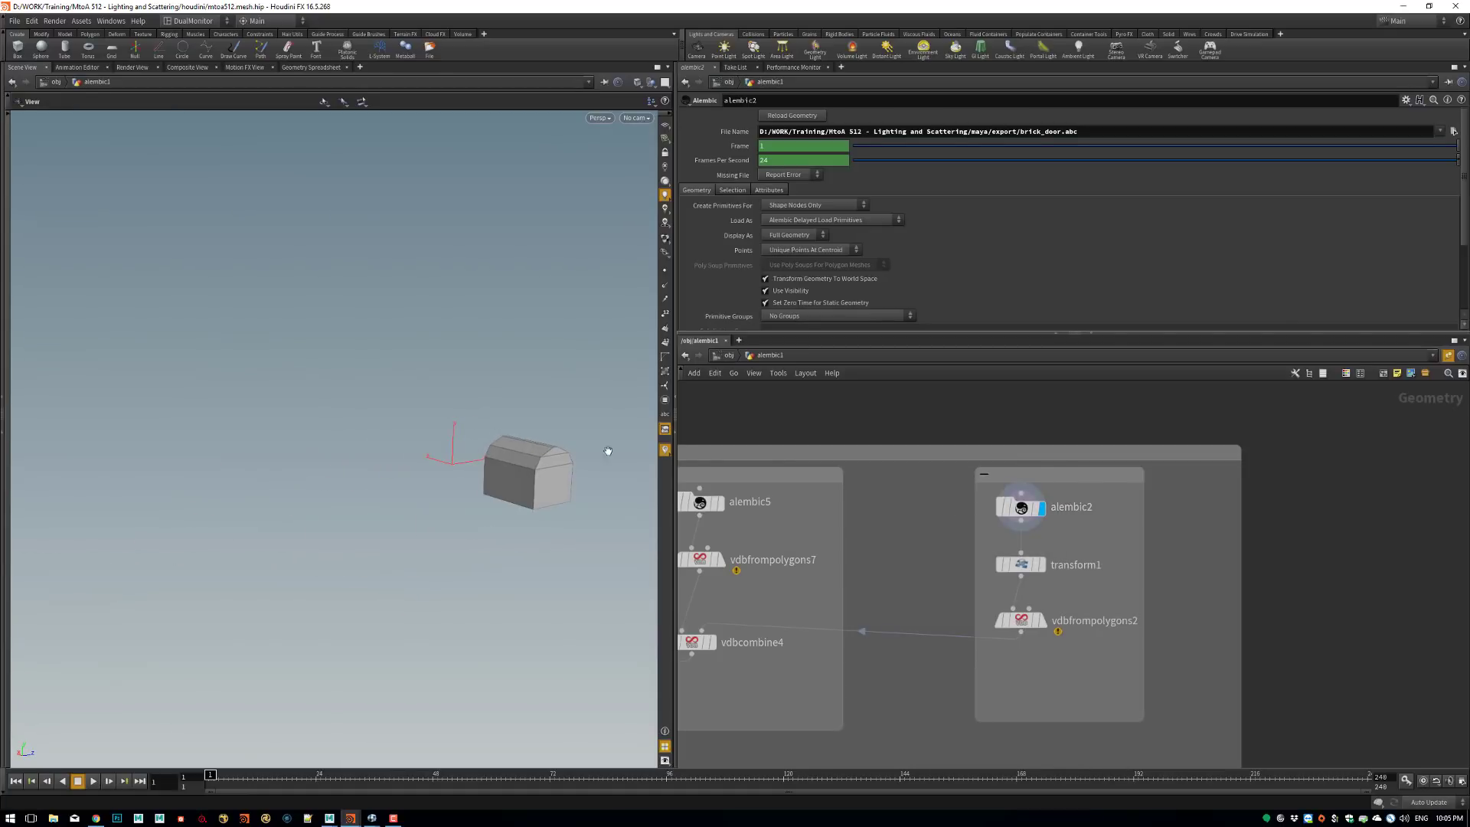
Review the whole node network from the Alembic import groups down to the ROP Alembic output and back.
{"action": "key", "text": "h"}
{"action": "mouse_move", "coordinate": [1028, 453]}
{"action": "right_mouse_down"}
{"action": "mouse_move", "coordinate": [972, 462]}
{"action": "mouse_move", "coordinate": [1009, 461]}
{"action": "right_mouse_up"}
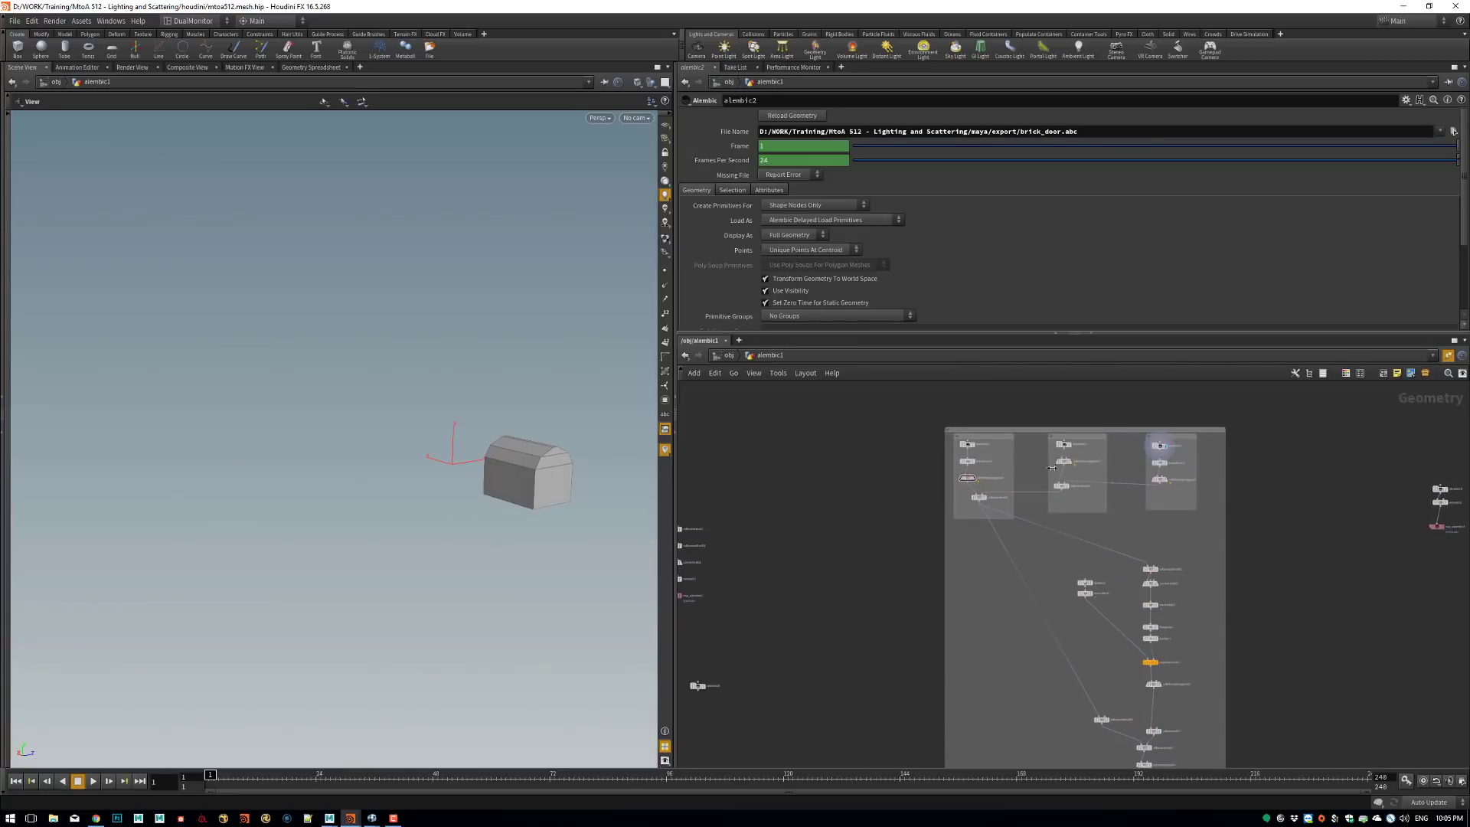
{"action": "middle_click", "coordinate": [1060, 461]}
{"action": "middle_click_drag", "start_coordinate": [926, 489], "coordinate": [830, 393]}
{"action": "middle_click_drag", "start_coordinate": [965, 574], "coordinate": [877, 491]}
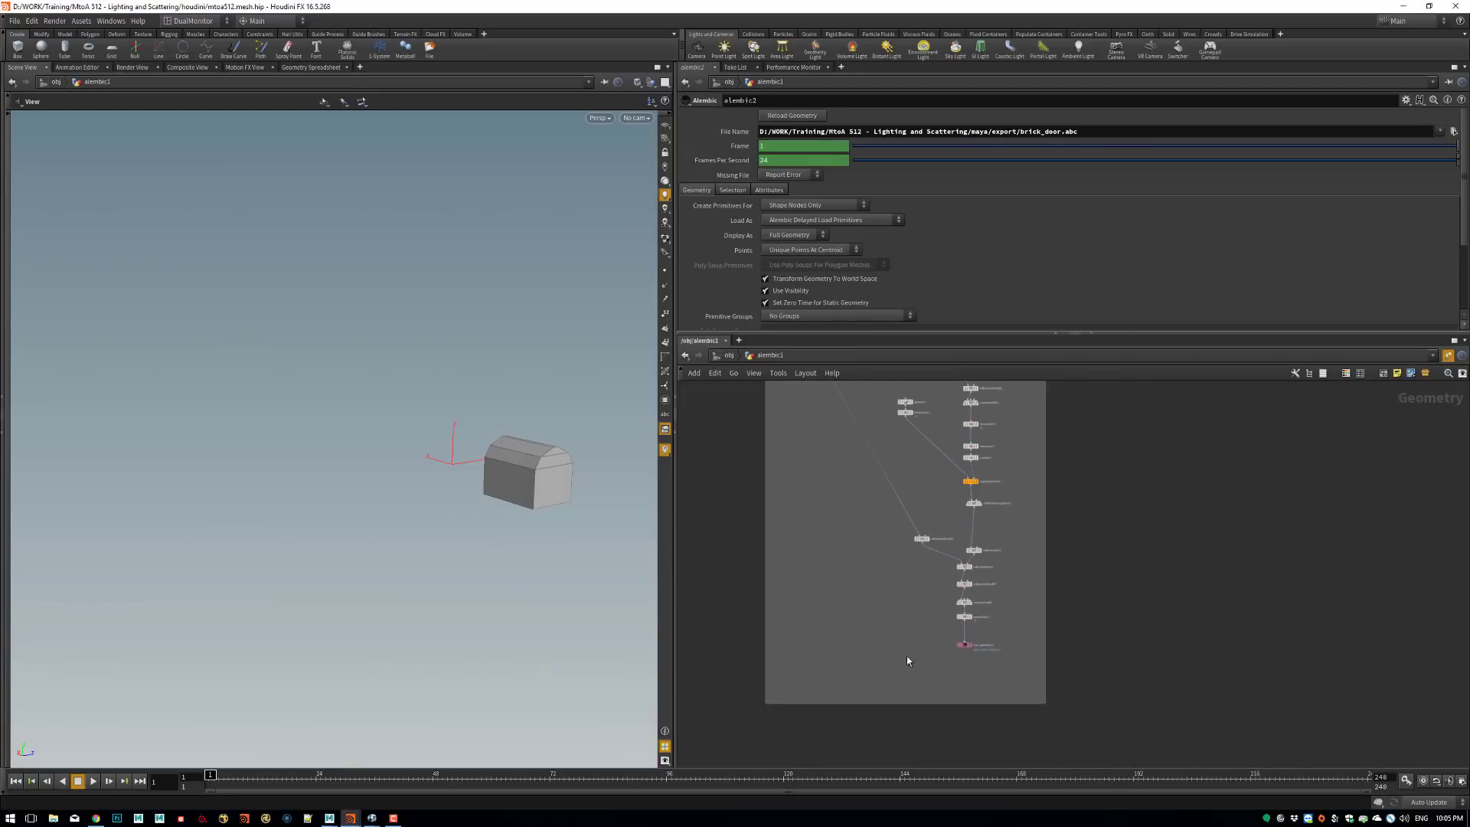
{"action": "right_click_drag", "start_coordinate": [982, 641], "coordinate": [1084, 623]}
{"action": "middle_click_drag", "start_coordinate": [994, 406], "coordinate": [1023, 651]}
{"action": "right_click_drag", "start_coordinate": [1037, 530], "coordinate": [958, 536]}
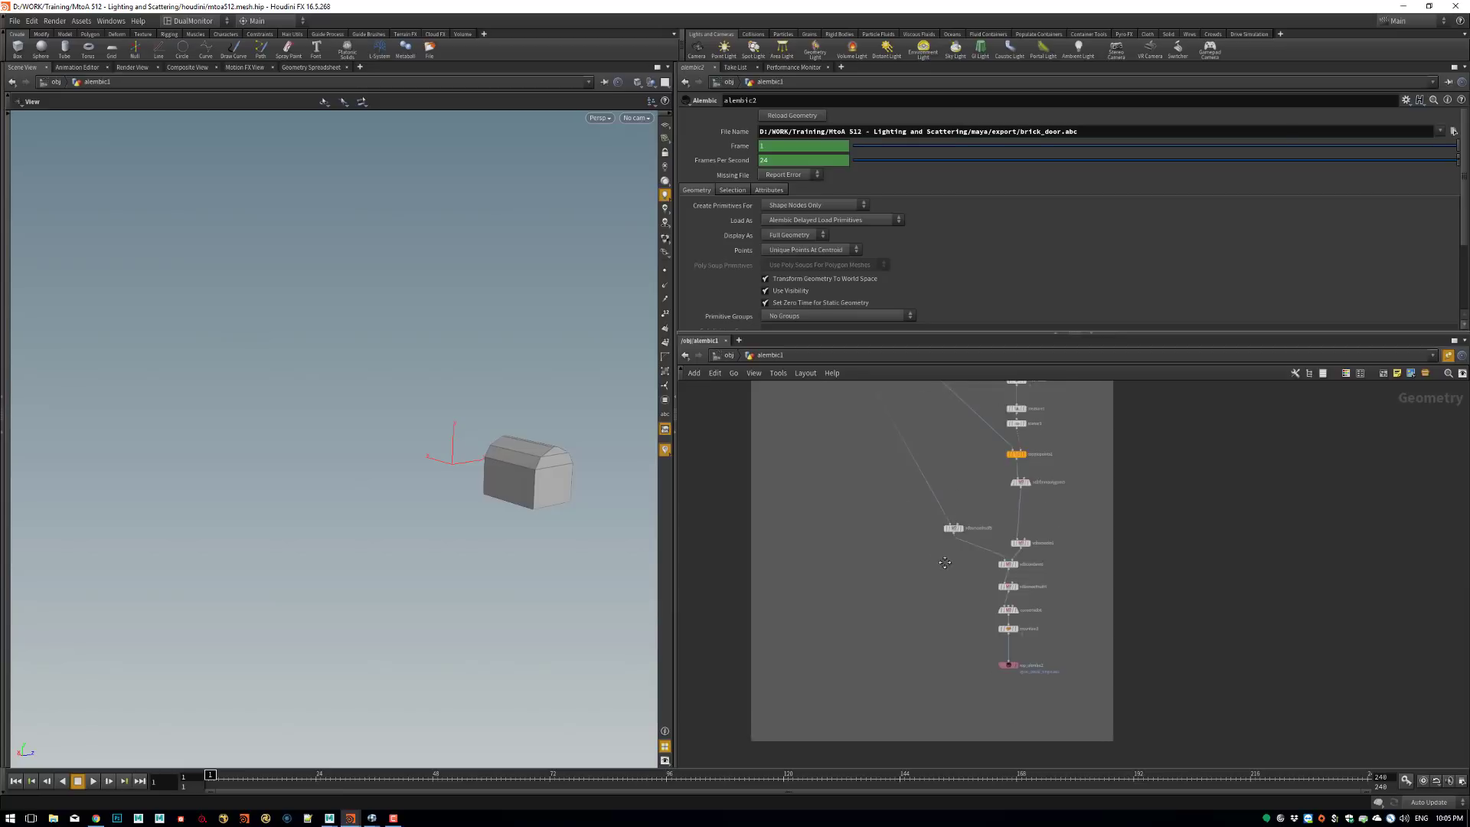
{"action": "middle_click_drag", "start_coordinate": [953, 429], "coordinate": [933, 646]}
{"action": "right_click_drag", "start_coordinate": [923, 516], "coordinate": [990, 511]}
{"action": "middle_click_drag", "start_coordinate": [875, 472], "coordinate": [979, 679]}
{"action": "middle_click_drag", "start_coordinate": [843, 534], "coordinate": [921, 525]}
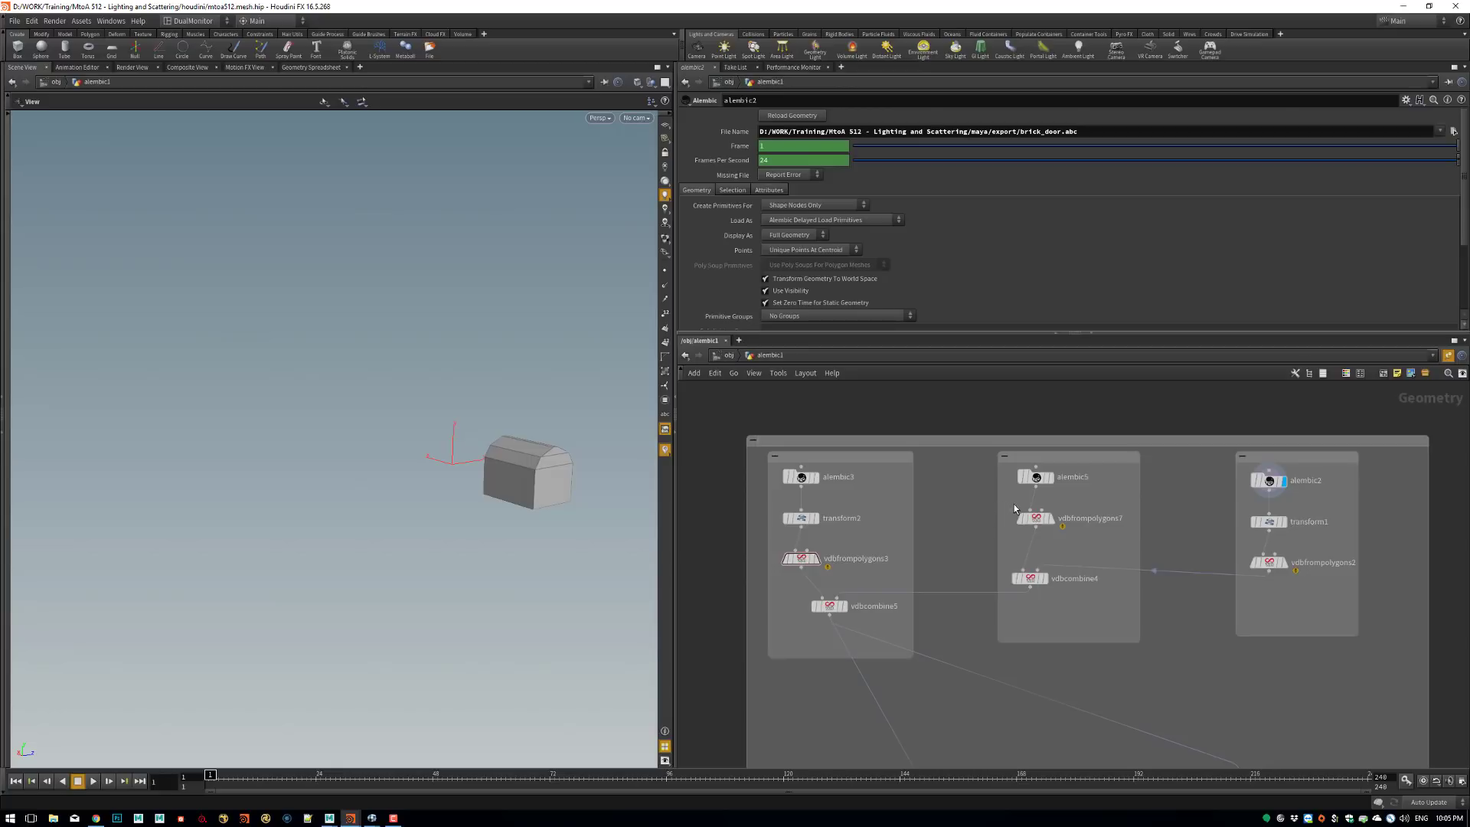
Set the display flag back to alembic5 and enlarge the igloo bricks in the viewport.
{"action": "scroll", "coordinate": [1108, 485], "scroll_direction": "up", "scroll_amount": 6}
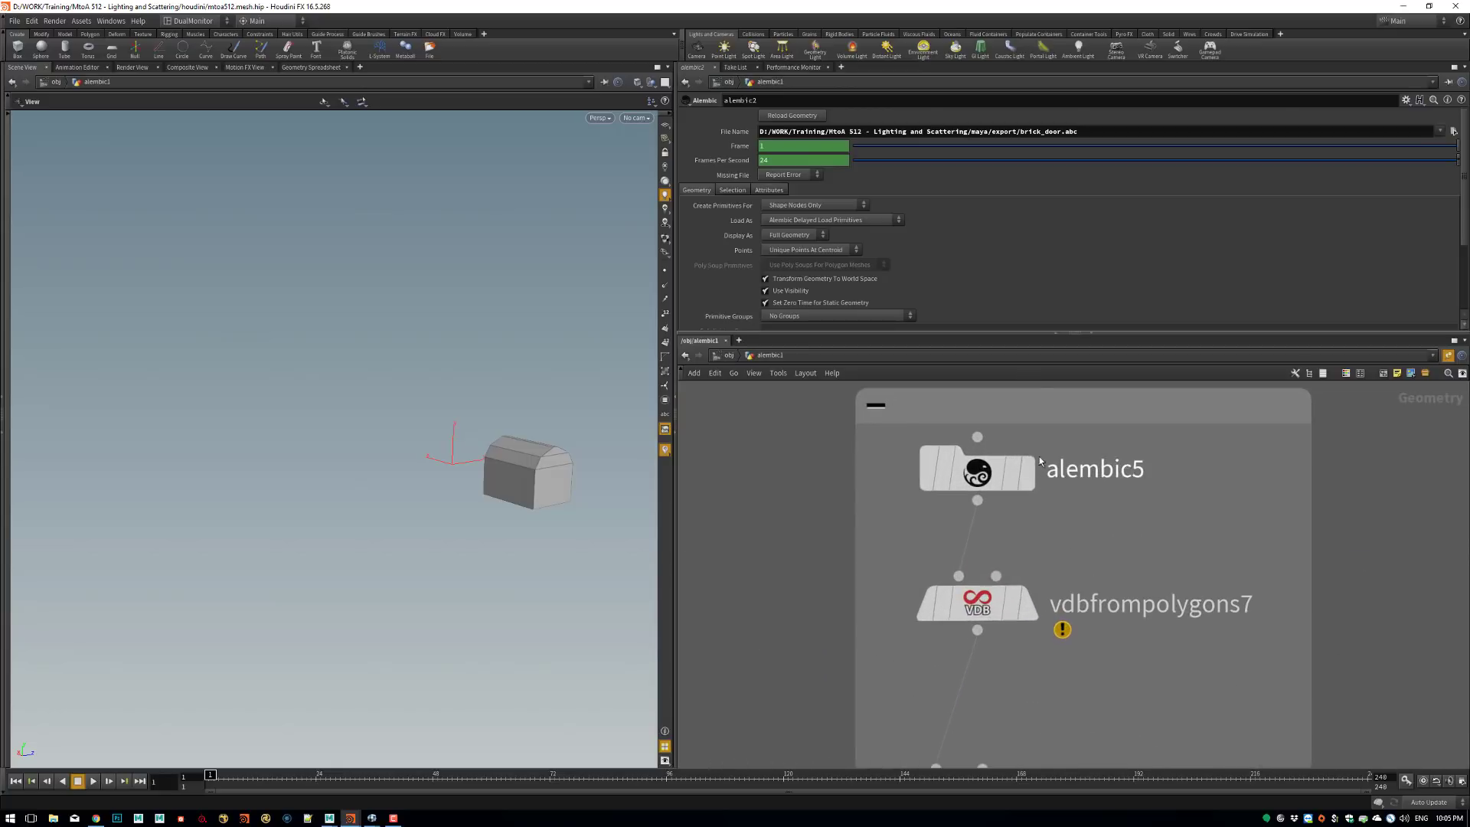
{"action": "left_click", "coordinate": [1043, 413]}
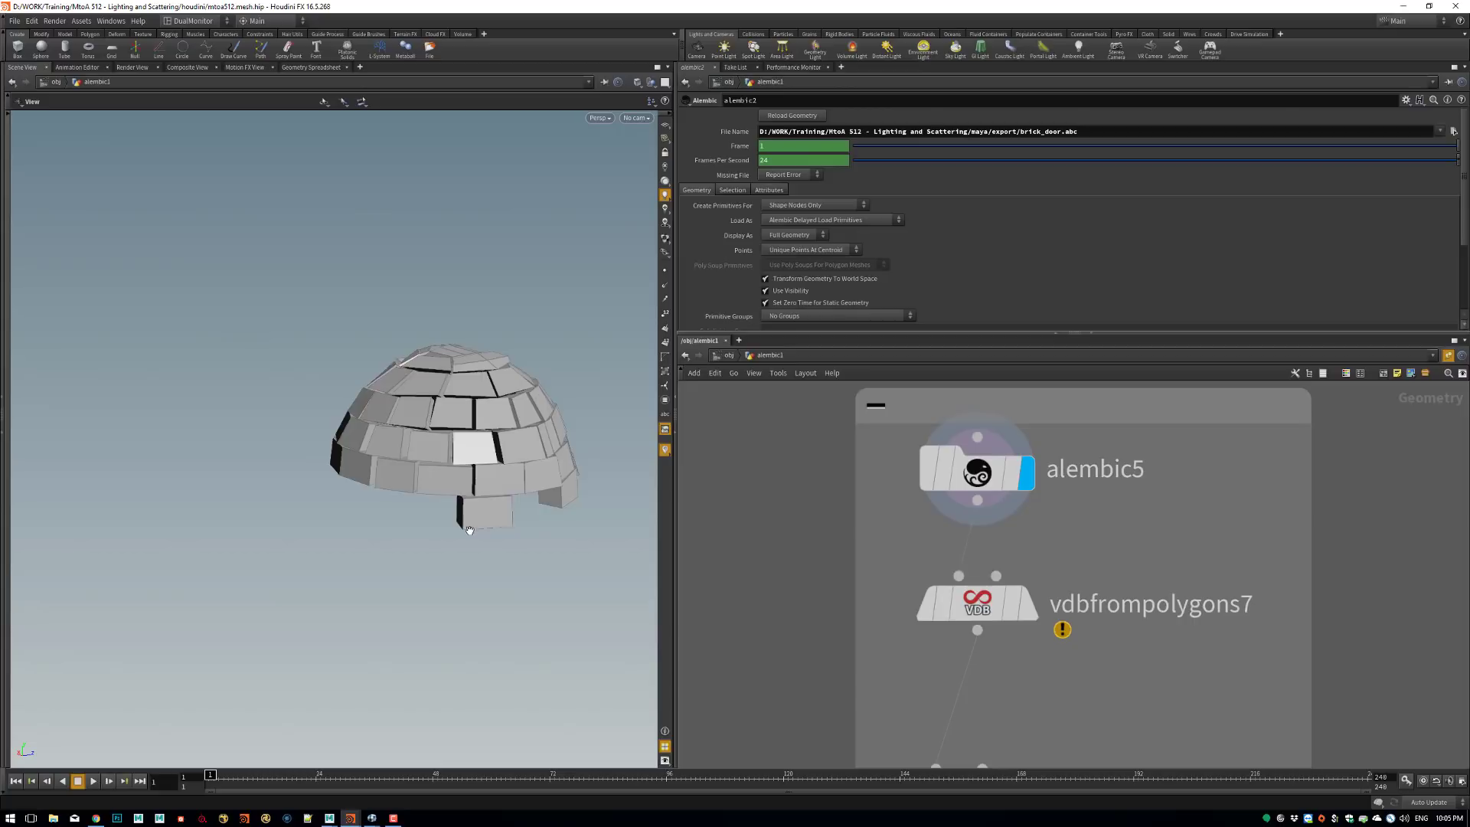
{"action": "scroll", "coordinate": [541, 483], "scroll_direction": "up", "scroll_amount": 3}
{"action": "mouse_move", "coordinate": [1001, 463]}
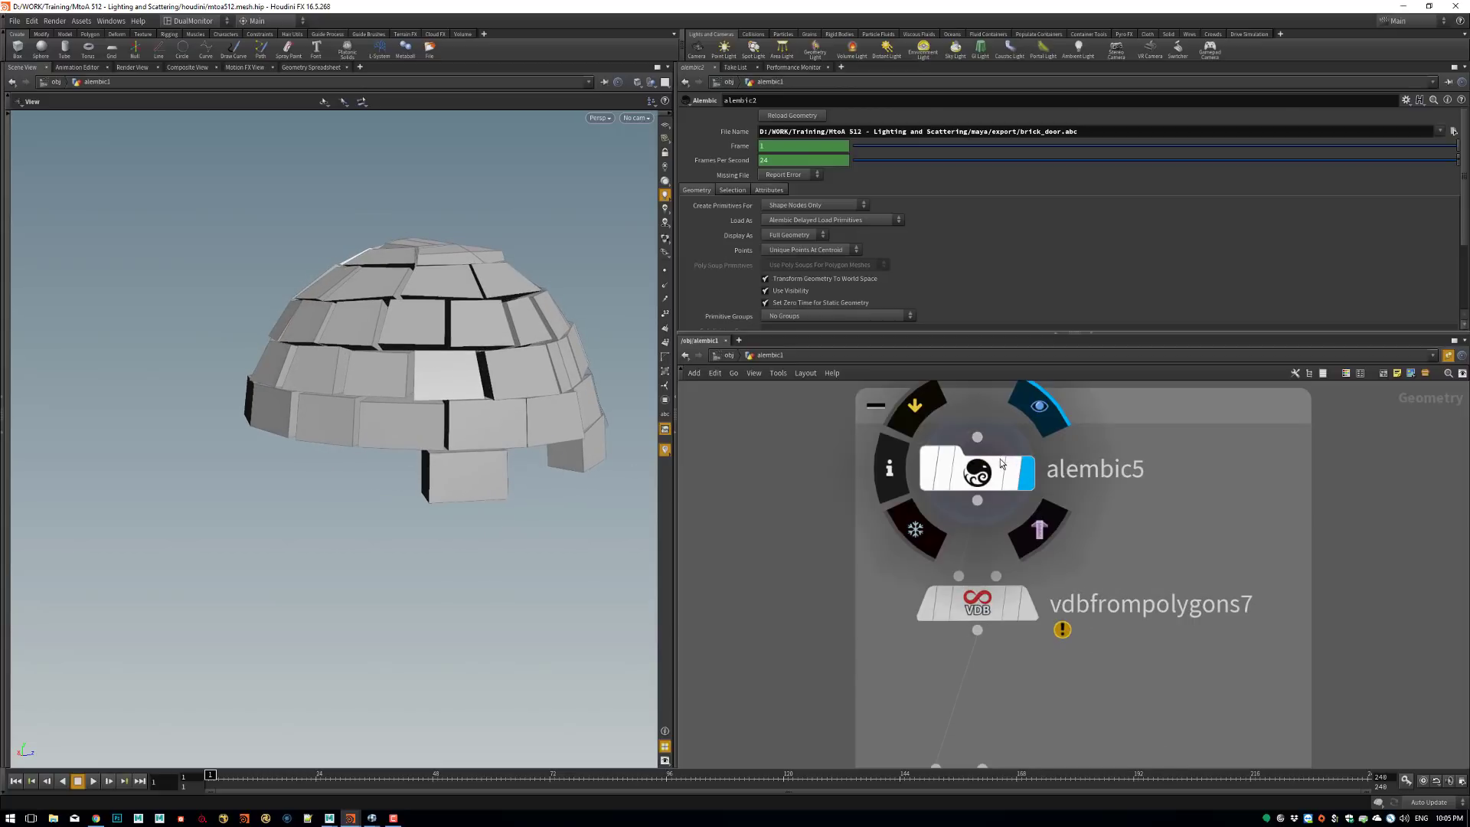
Display the vdbfrompolygons7 result, widen the viewport pane, and inspect the igloo bricks converted to VDB.
{"action": "mouse_move", "coordinate": [985, 614]}
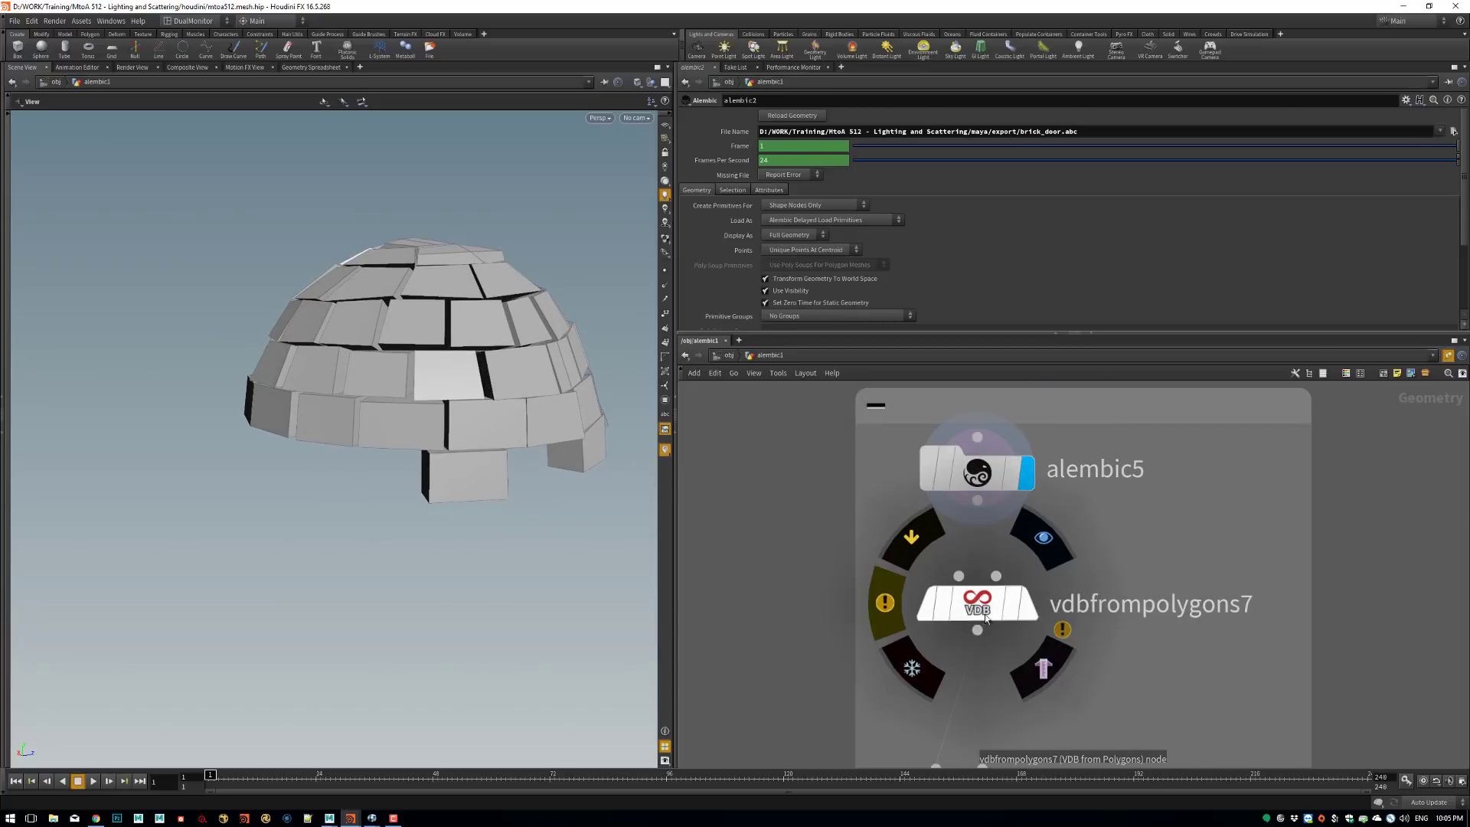
{"action": "left_click", "coordinate": [1044, 540]}
{"action": "scroll", "coordinate": [515, 486], "scroll_direction": "up", "scroll_amount": 8}
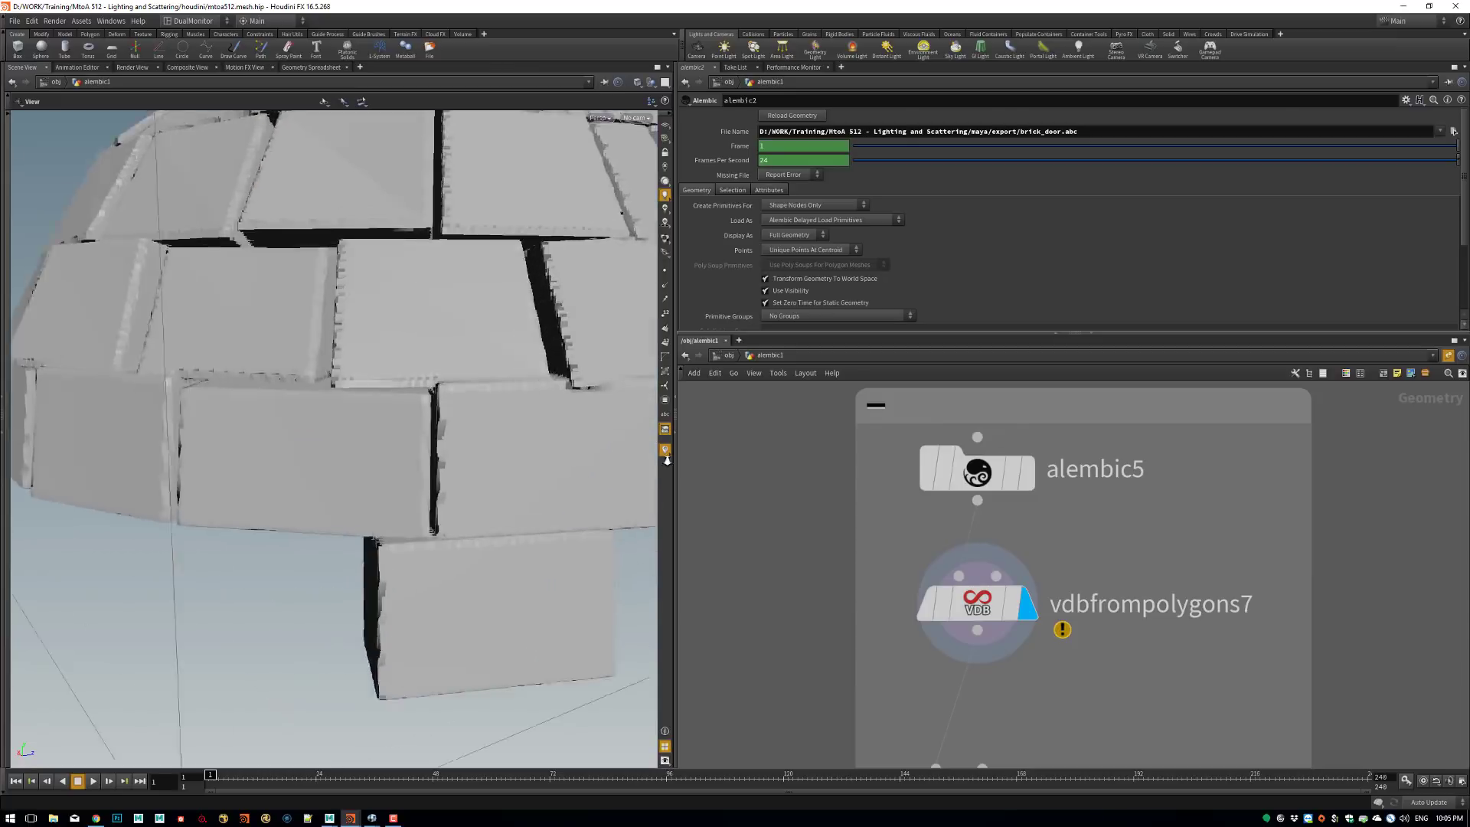
{"action": "left_click_drag", "start_coordinate": [454, 566], "coordinate": [503, 569]}
{"action": "right_click_drag", "start_coordinate": [503, 569], "coordinate": [445, 509]}
{"action": "left_click_drag", "start_coordinate": [446, 509], "coordinate": [521, 563]}
{"action": "middle_click_drag", "start_coordinate": [521, 562], "coordinate": [424, 532]}
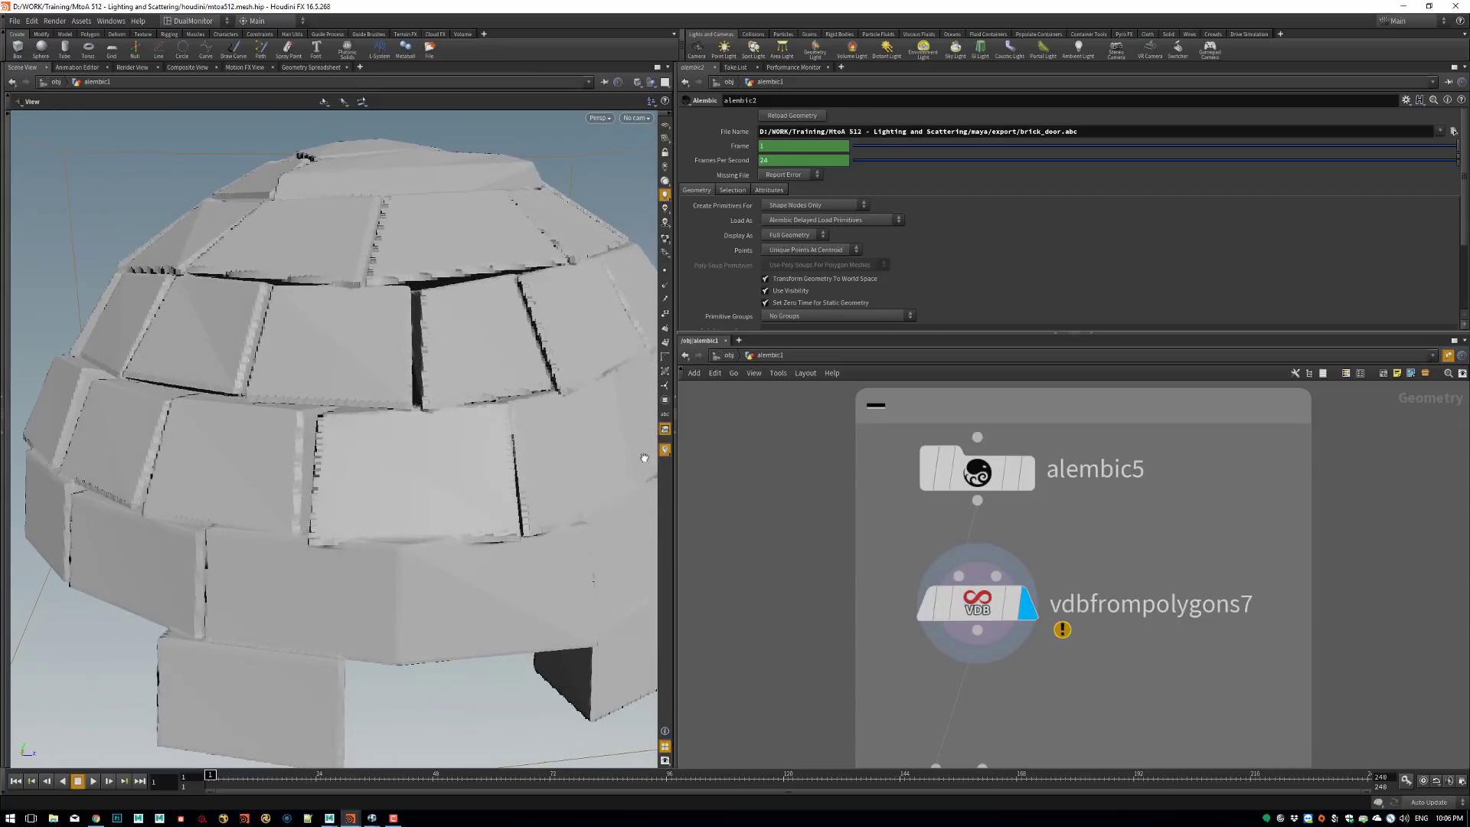
{"action": "left_click_drag", "start_coordinate": [677, 489], "coordinate": [766, 490]}
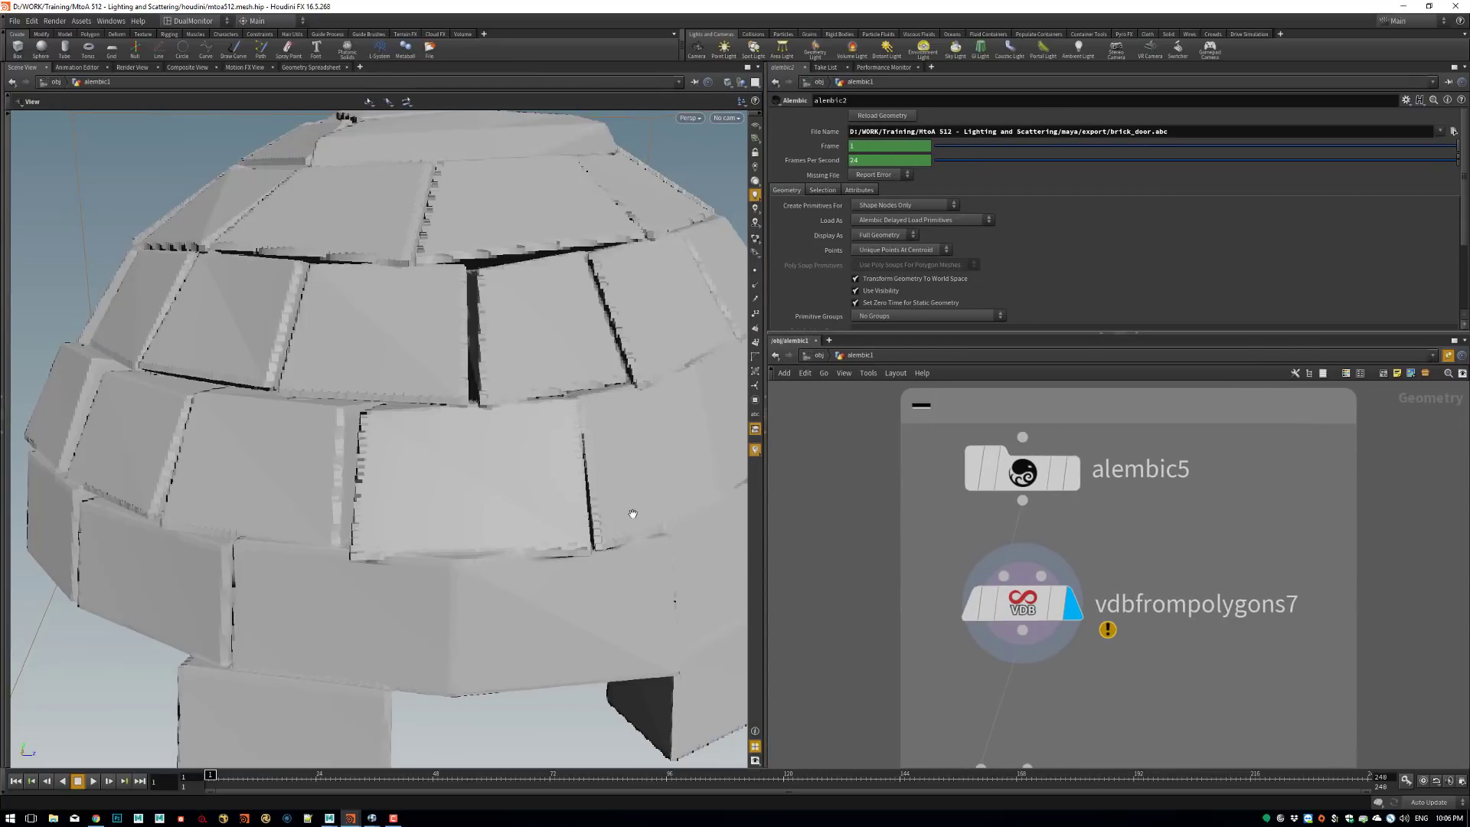
{"action": "right_click_drag", "start_coordinate": [563, 504], "coordinate": [513, 513]}
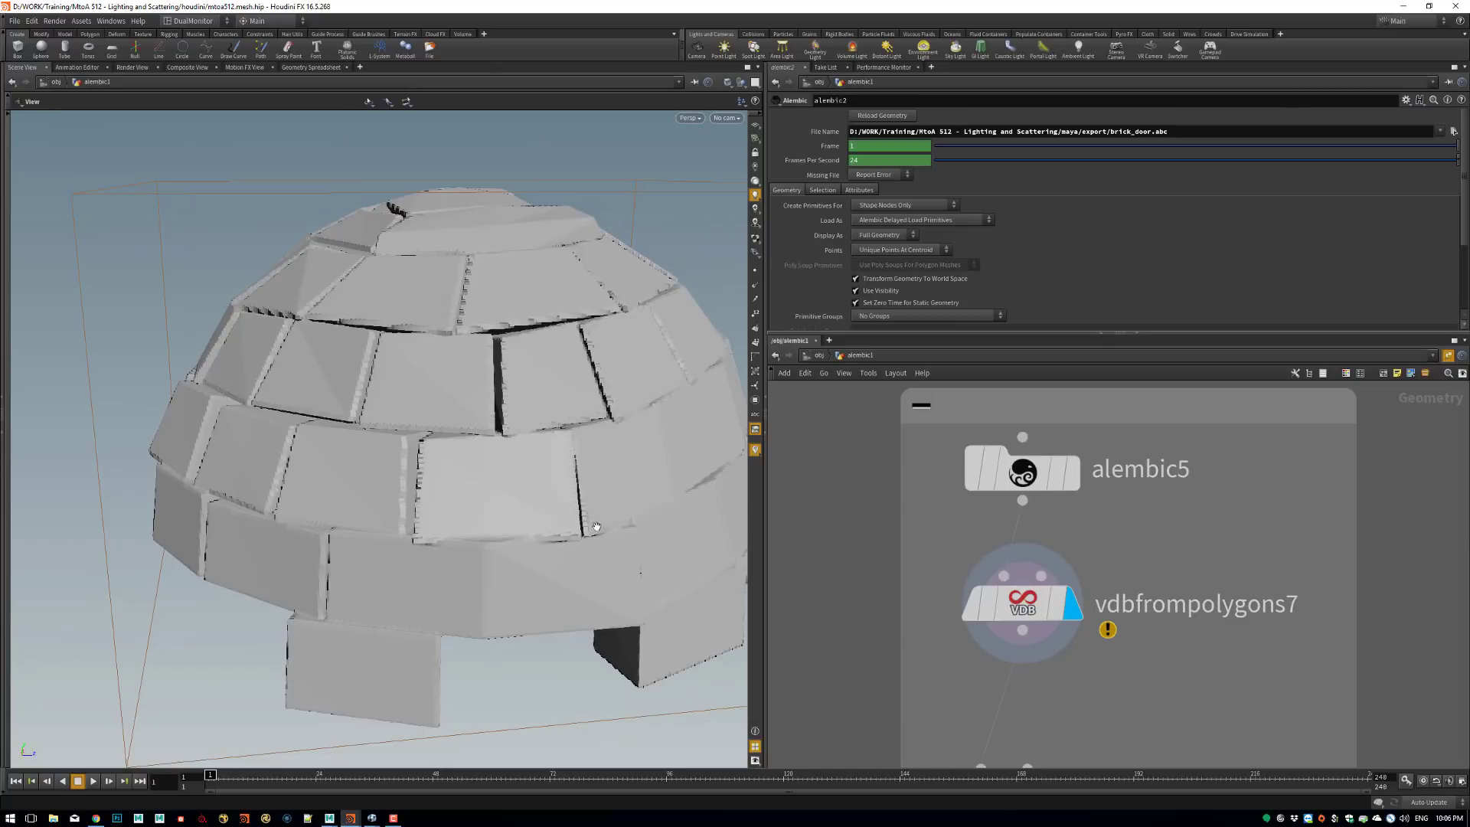
Bring up the vdbfrompolygons7 parameters, point out its Voxel Size, and examine the voxel stepping along the brick edges up close.
{"action": "middle_click_drag", "start_coordinate": [993, 595], "coordinate": [1035, 535]}
{"action": "left_click", "coordinate": [1035, 534]}
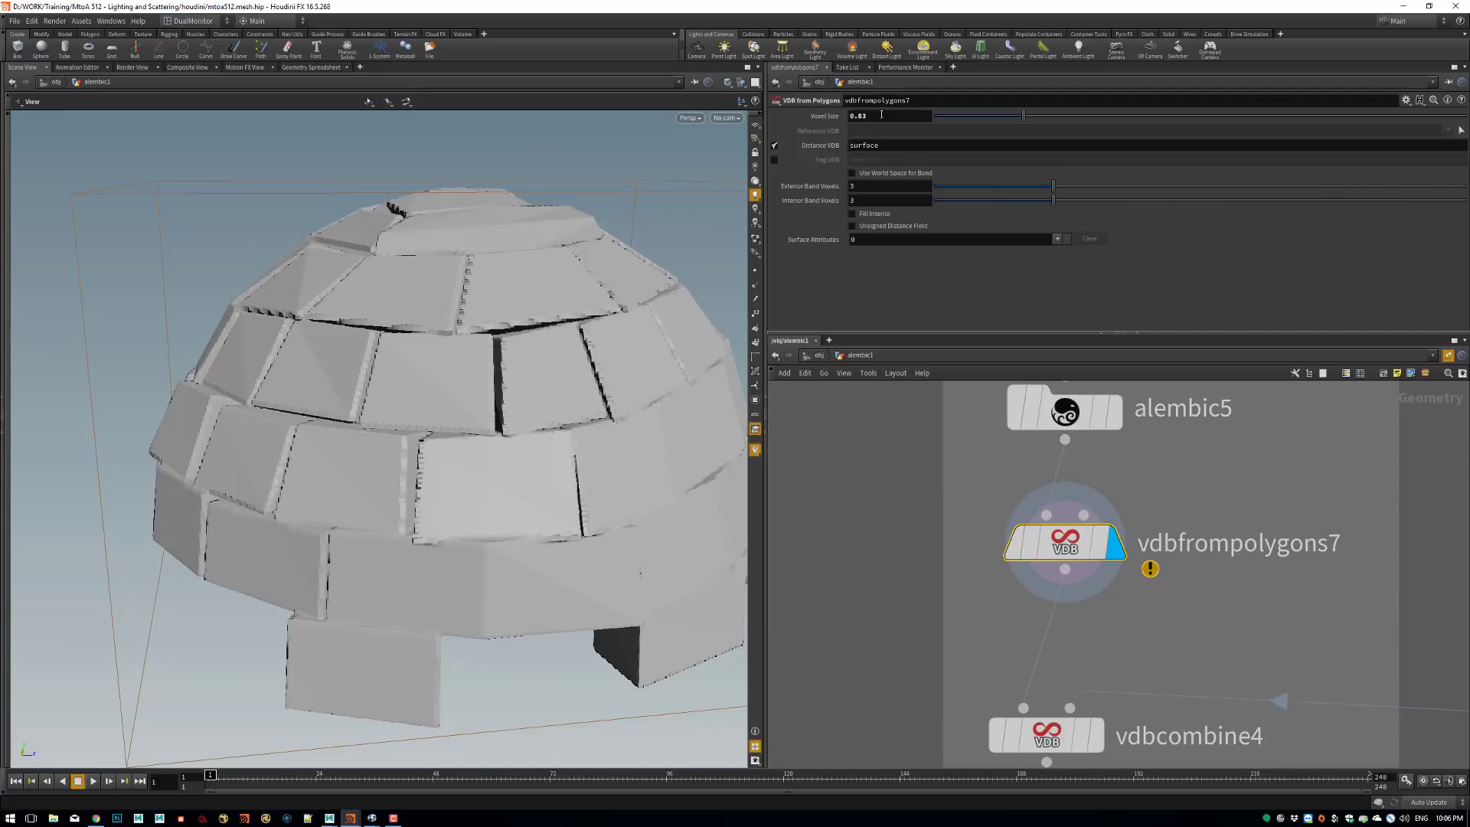
{"action": "left_click", "coordinate": [881, 114]}
{"action": "left_click", "coordinate": [878, 116]}
{"action": "scroll", "coordinate": [486, 499], "scroll_direction": "up", "scroll_amount": 10}
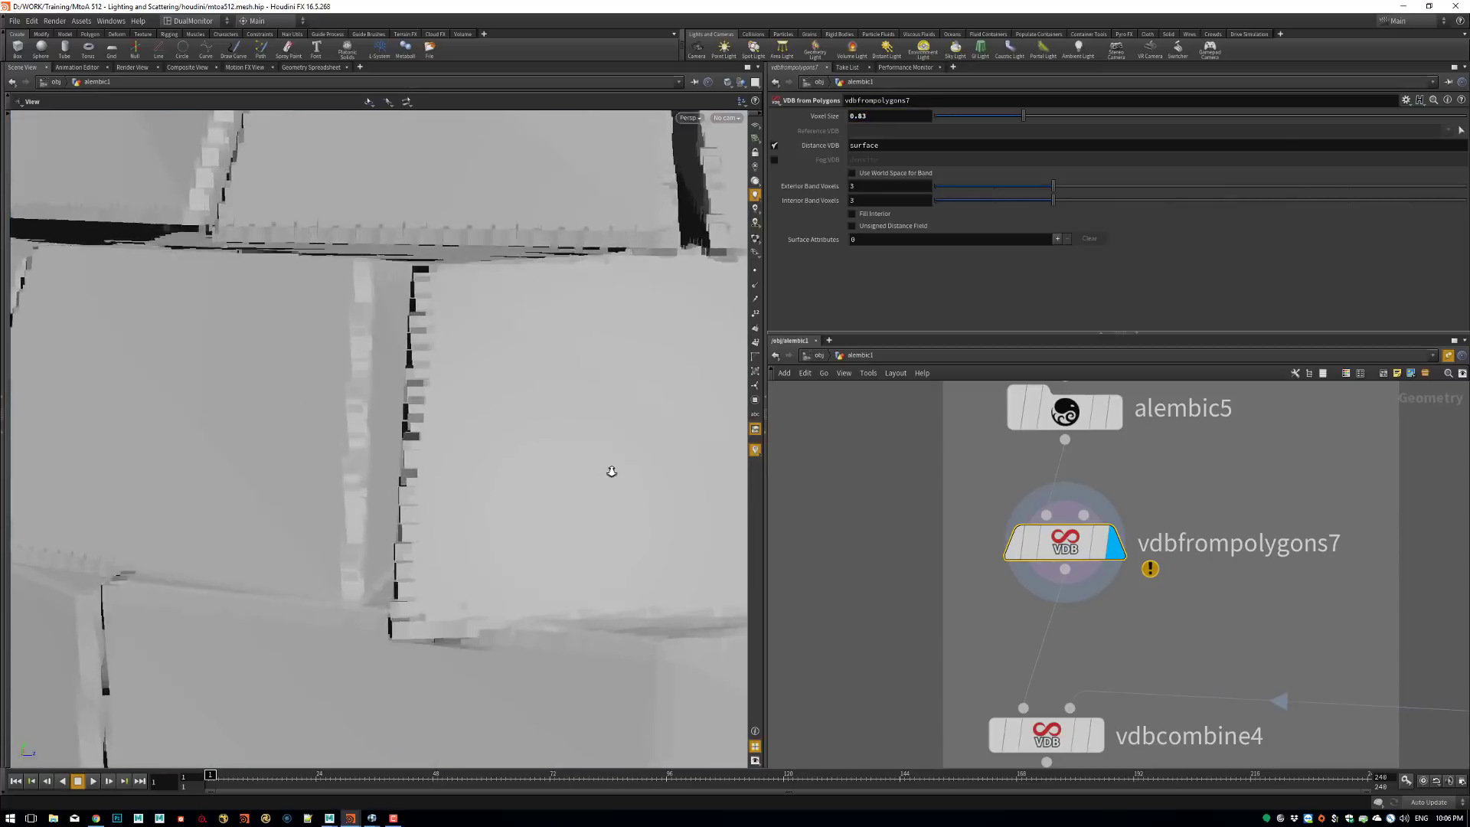
{"action": "scroll", "coordinate": [599, 486], "scroll_direction": "down", "scroll_amount": 8}
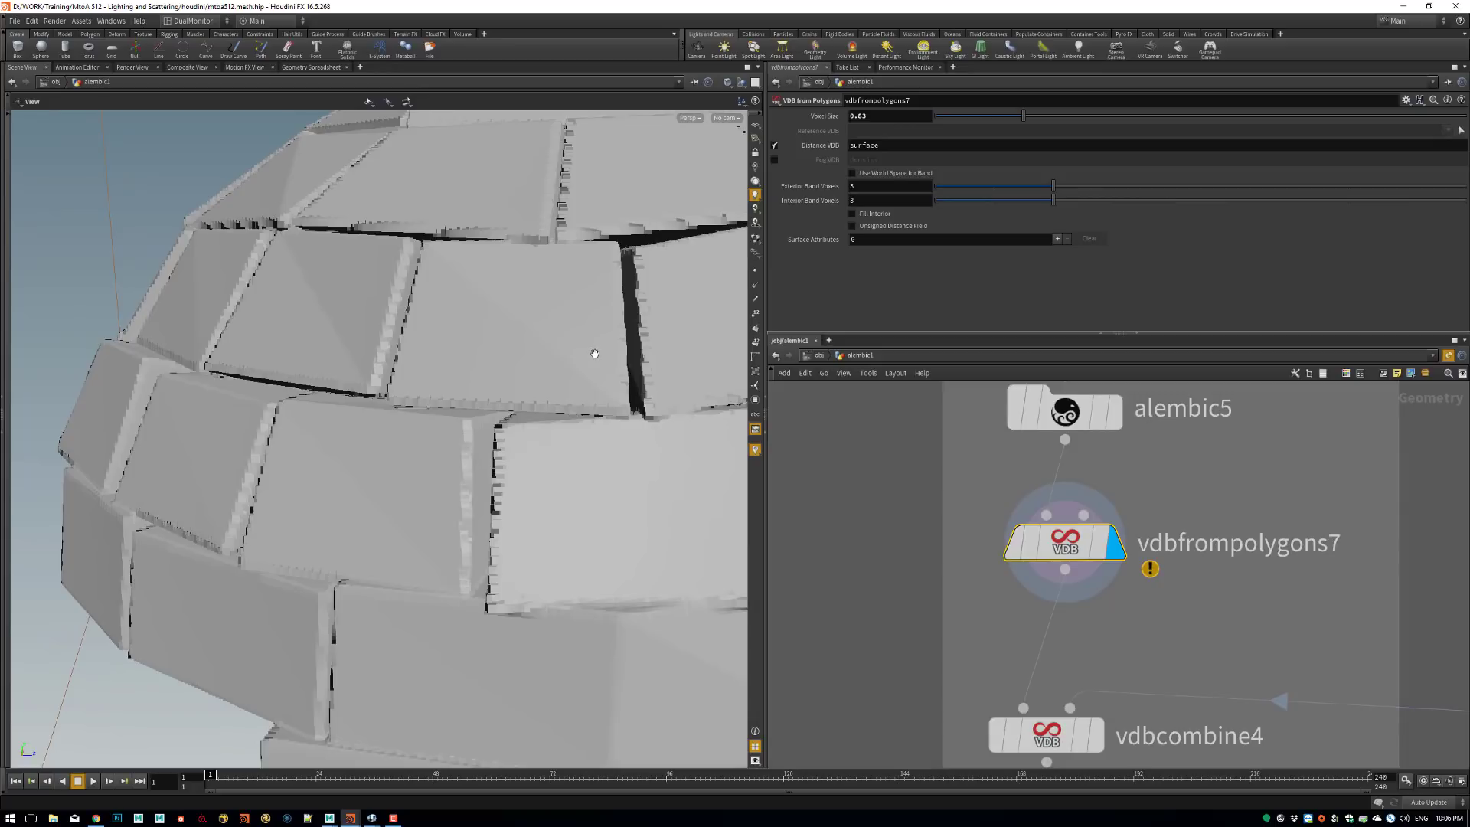
{"action": "scroll", "coordinate": [1121, 536], "scroll_direction": "down", "scroll_amount": 2}
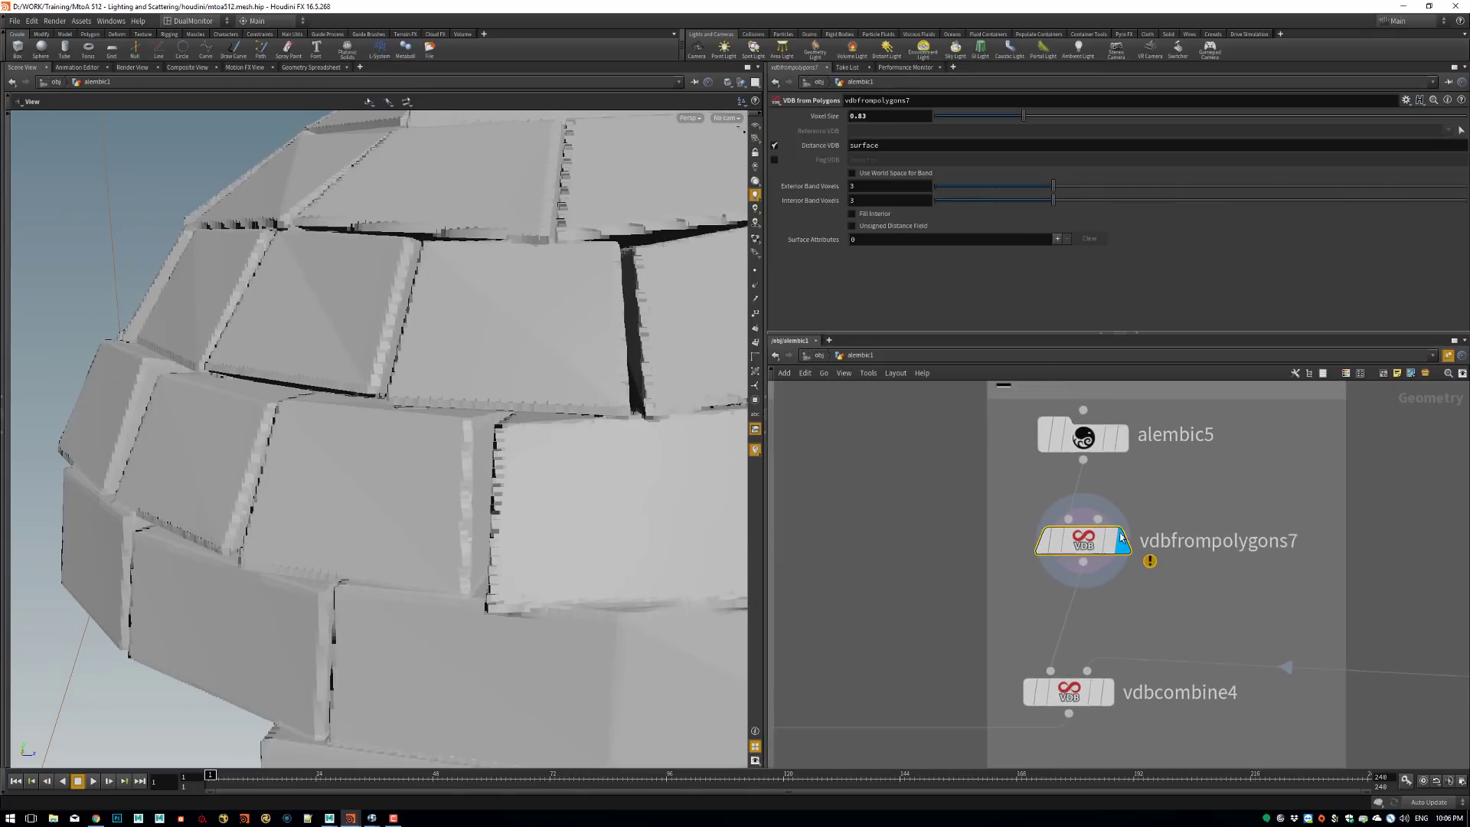
Return to the Alembic import groups and display alembic3 and its transform2 to view the door arch bricks.
{"action": "middle_click_drag", "start_coordinate": [1066, 553], "coordinate": [1092, 494]}
{"action": "right_click", "coordinate": [1078, 478]}
{"action": "left_click", "coordinate": [950, 517]}
{"action": "key", "text": "h"}
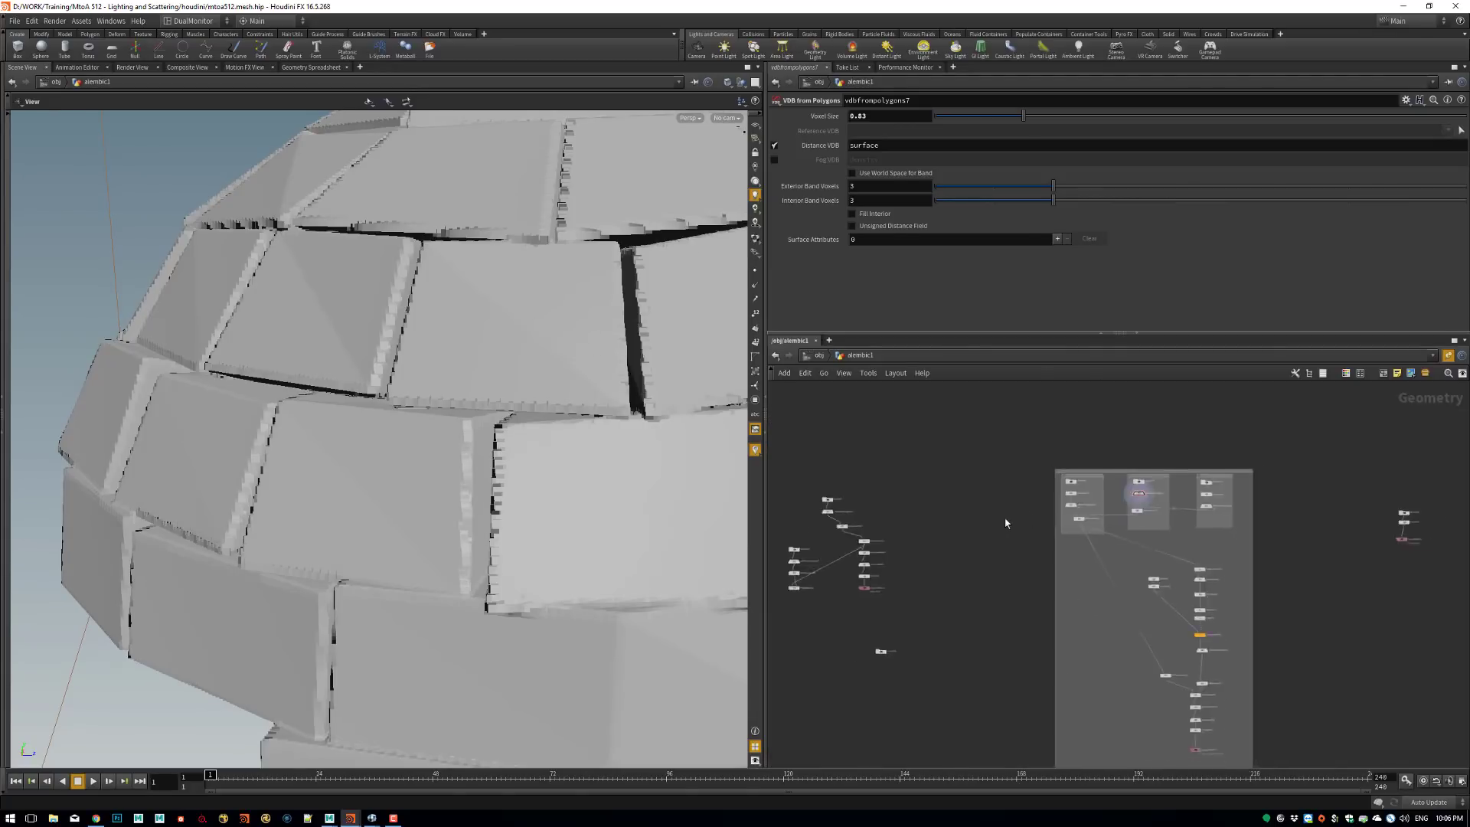
{"action": "scroll", "coordinate": [1005, 523], "scroll_direction": "up", "scroll_amount": 5}
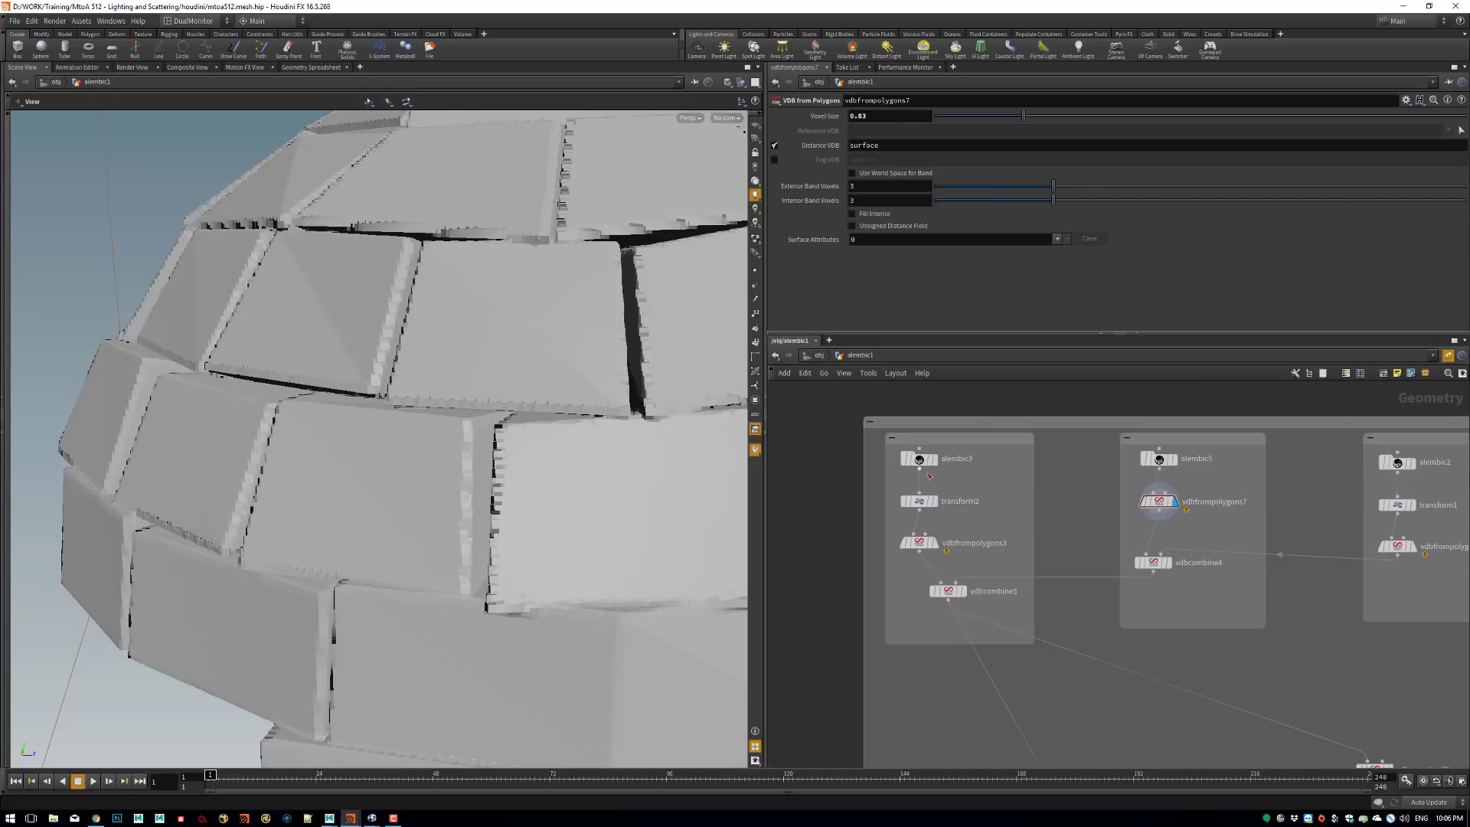
{"action": "left_click", "coordinate": [936, 459]}
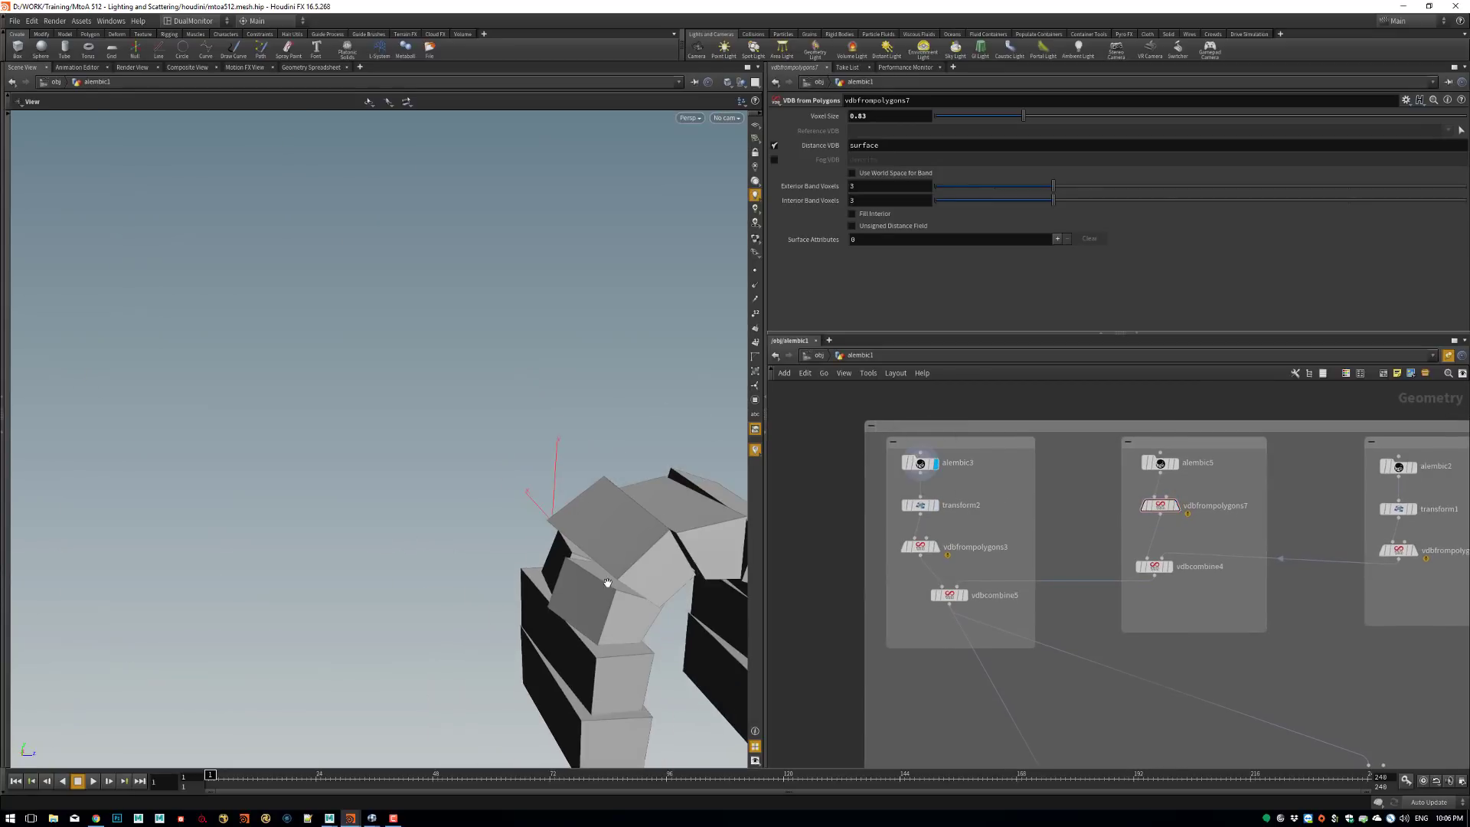
{"action": "middle_click_drag", "start_coordinate": [607, 583], "coordinate": [510, 487]}
{"action": "left_click_drag", "start_coordinate": [510, 490], "coordinate": [727, 537]}
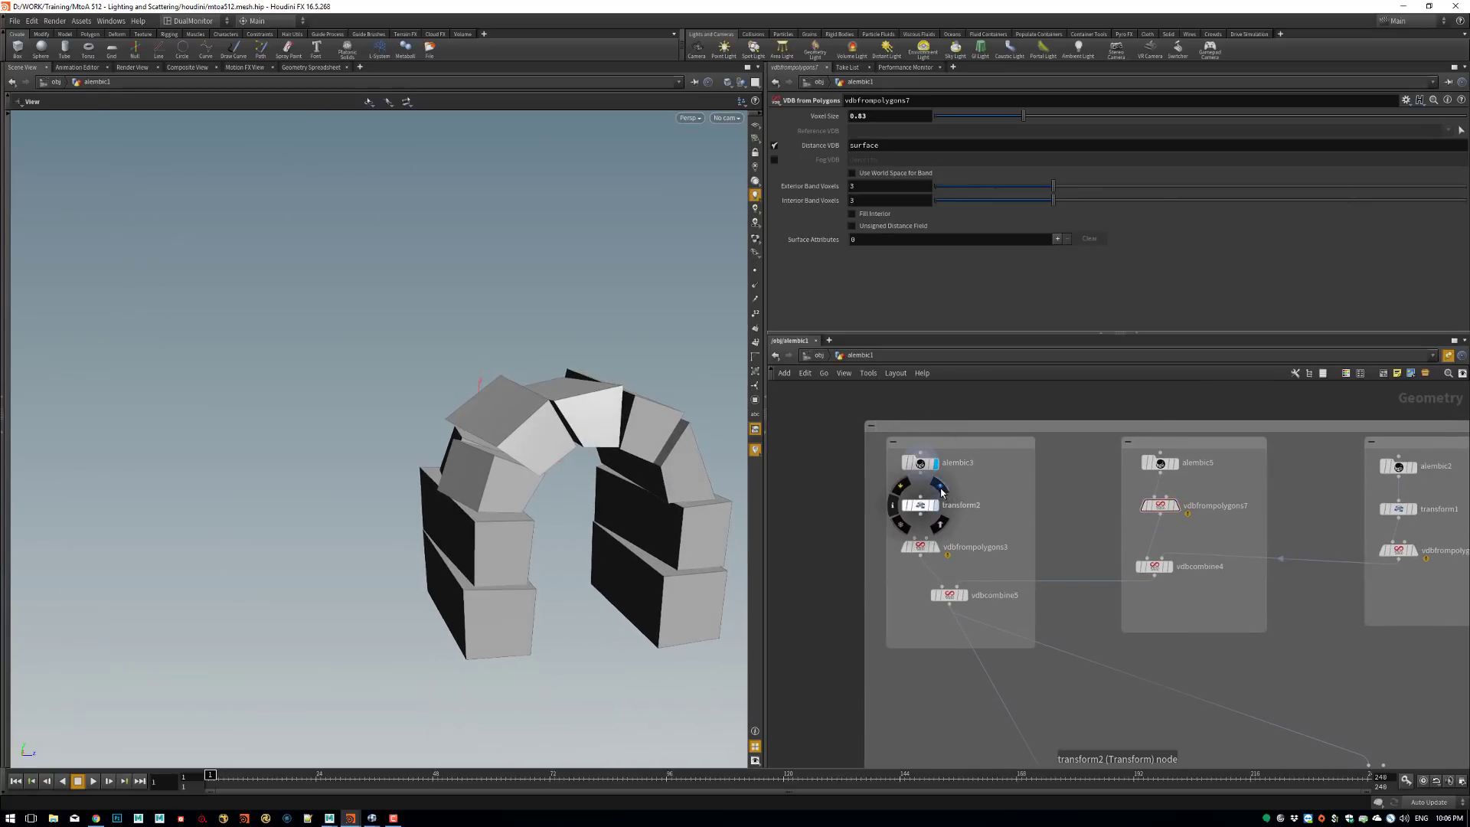
{"action": "left_click", "coordinate": [941, 488]}
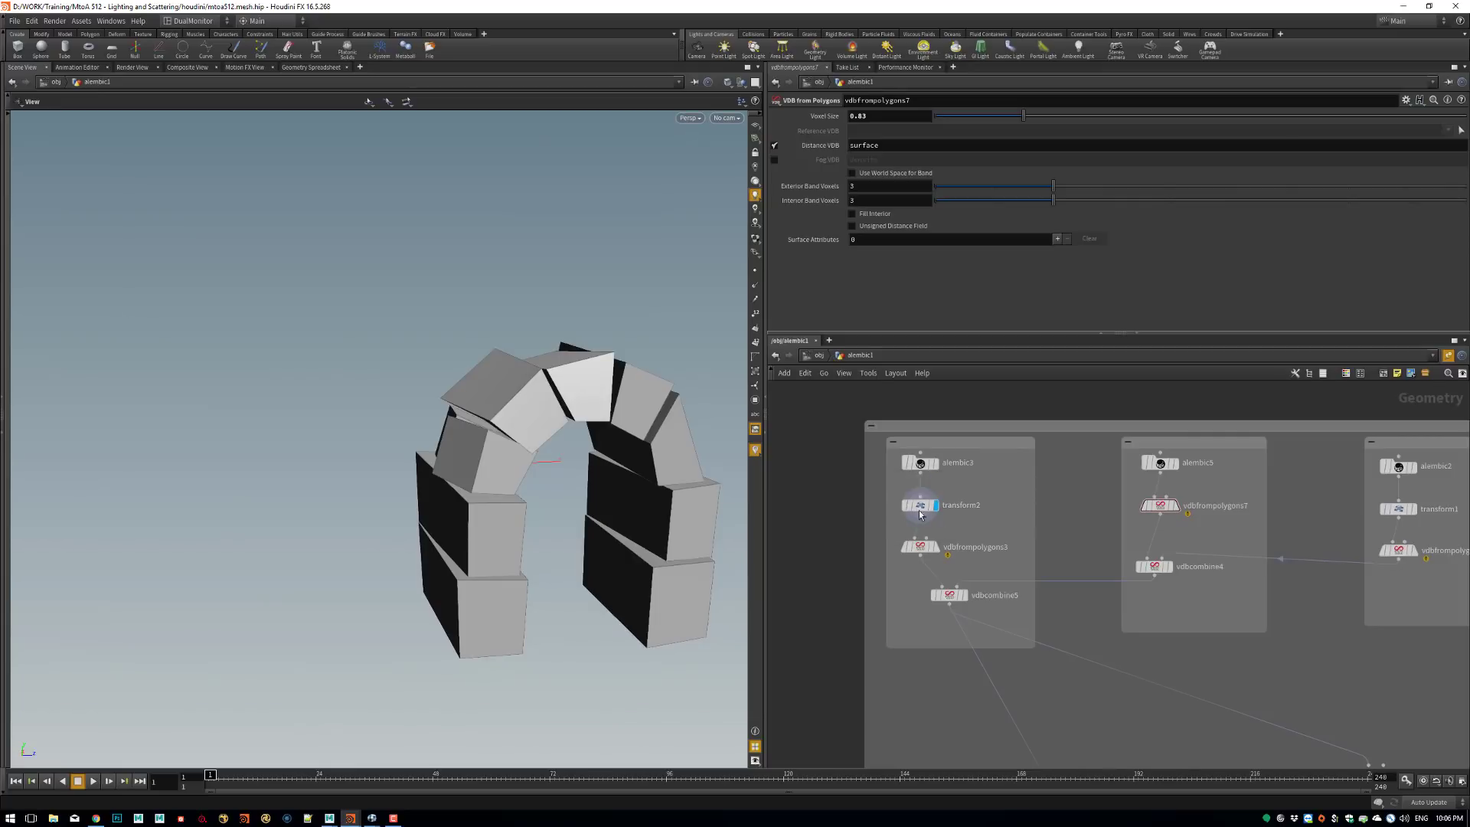
Display alembic2 and its transform1 to view the solid door-shaped boolean volume.
{"action": "middle_click_drag", "start_coordinate": [1113, 495], "coordinate": [881, 489]}
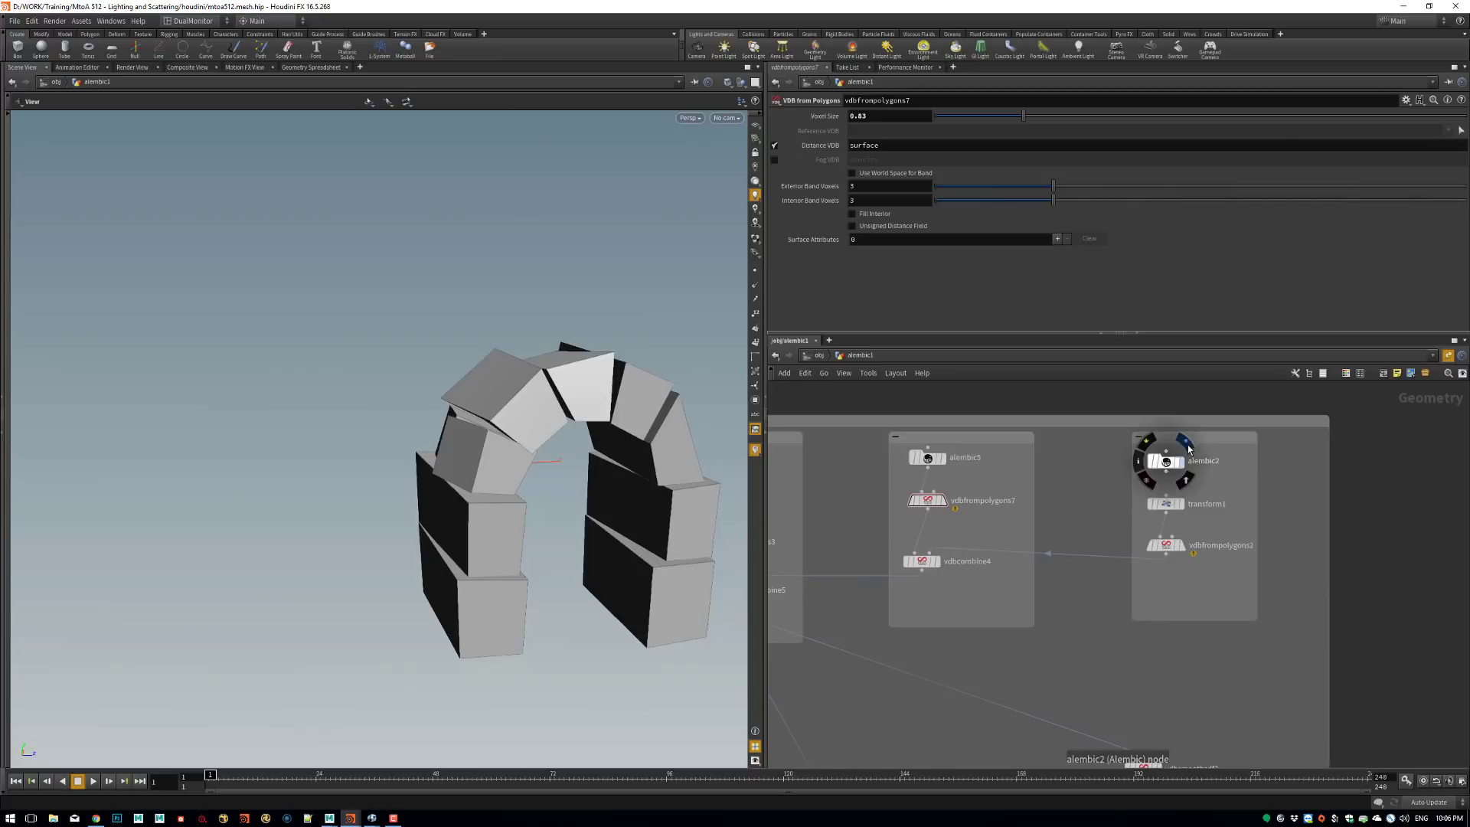
{"action": "left_click", "coordinate": [1188, 444]}
{"action": "left_click", "coordinate": [1187, 488]}
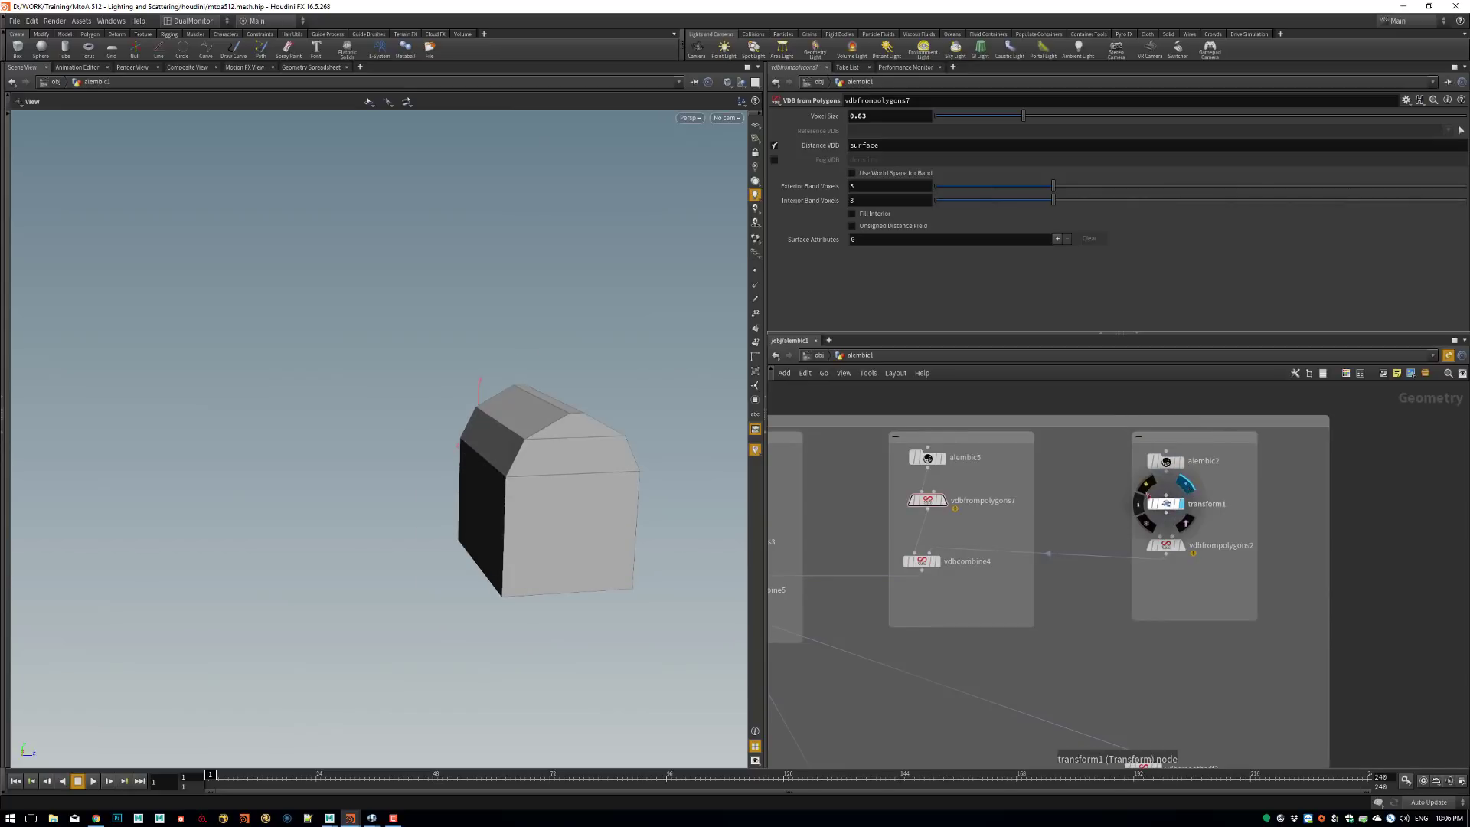
Display vdbfrompolygons3 and vdbfrompolygons2 in turn to view the VDB versions of the door arch and the boolean shape.
{"action": "middle_click_drag", "start_coordinate": [1012, 494], "coordinate": [1160, 488]}
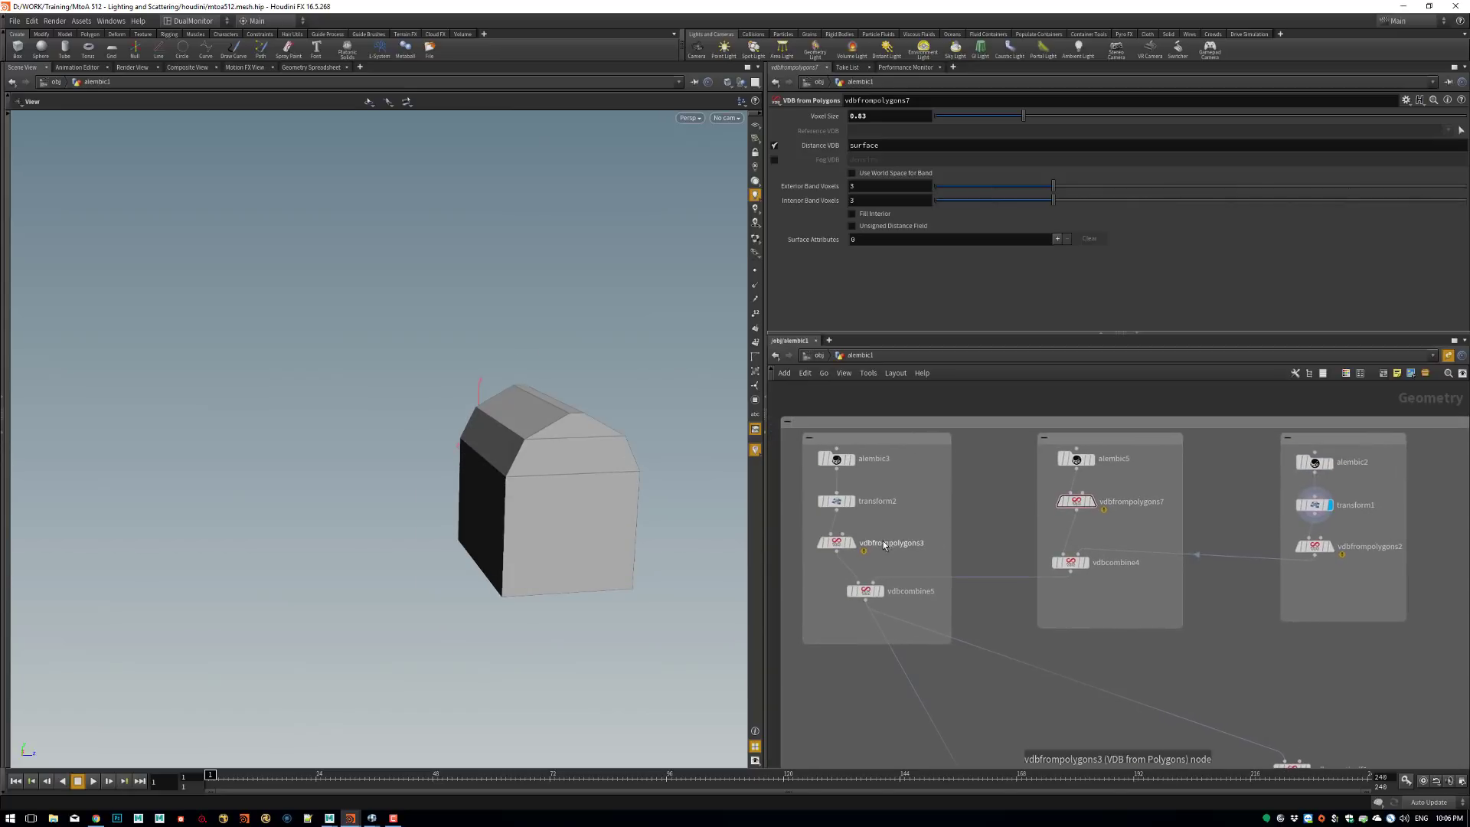
{"action": "left_click", "coordinate": [864, 526]}
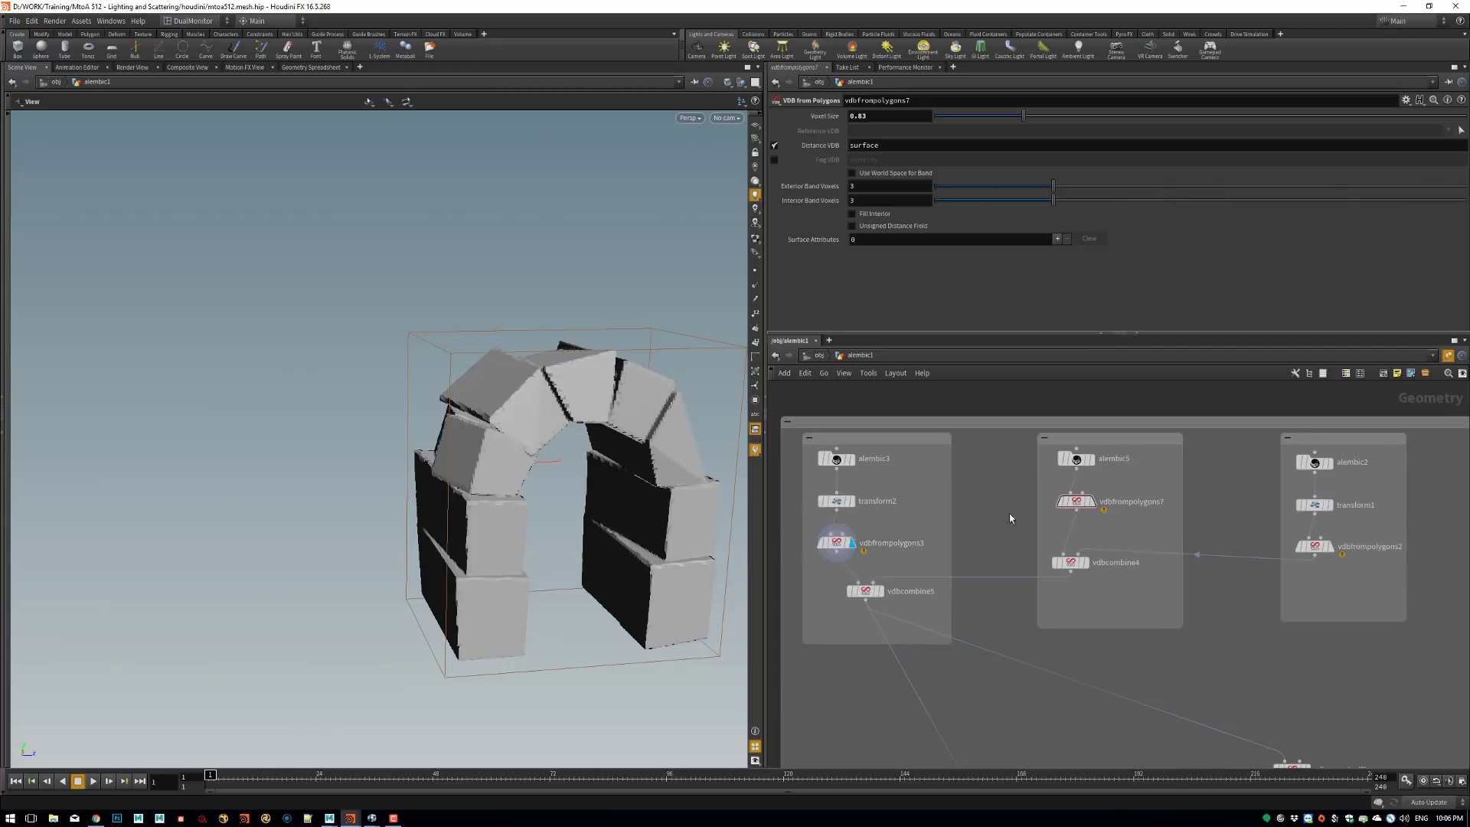
{"action": "middle_click_drag", "start_coordinate": [1272, 506], "coordinate": [1115, 506]}
{"action": "mouse_move", "coordinate": [1177, 559]}
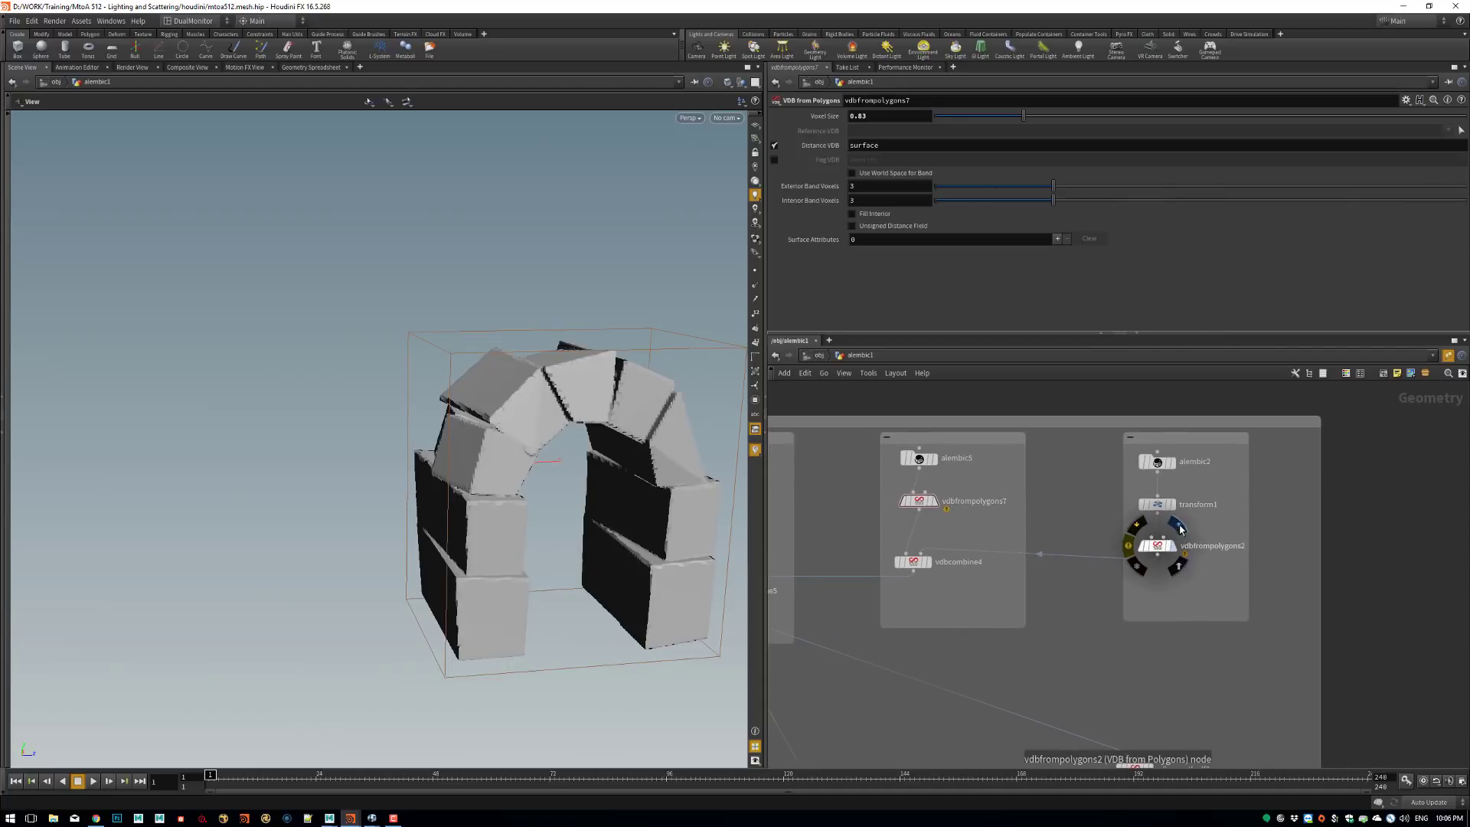
{"action": "left_click", "coordinate": [1178, 526]}
{"action": "middle_click_drag", "start_coordinate": [1013, 551], "coordinate": [1109, 563]}
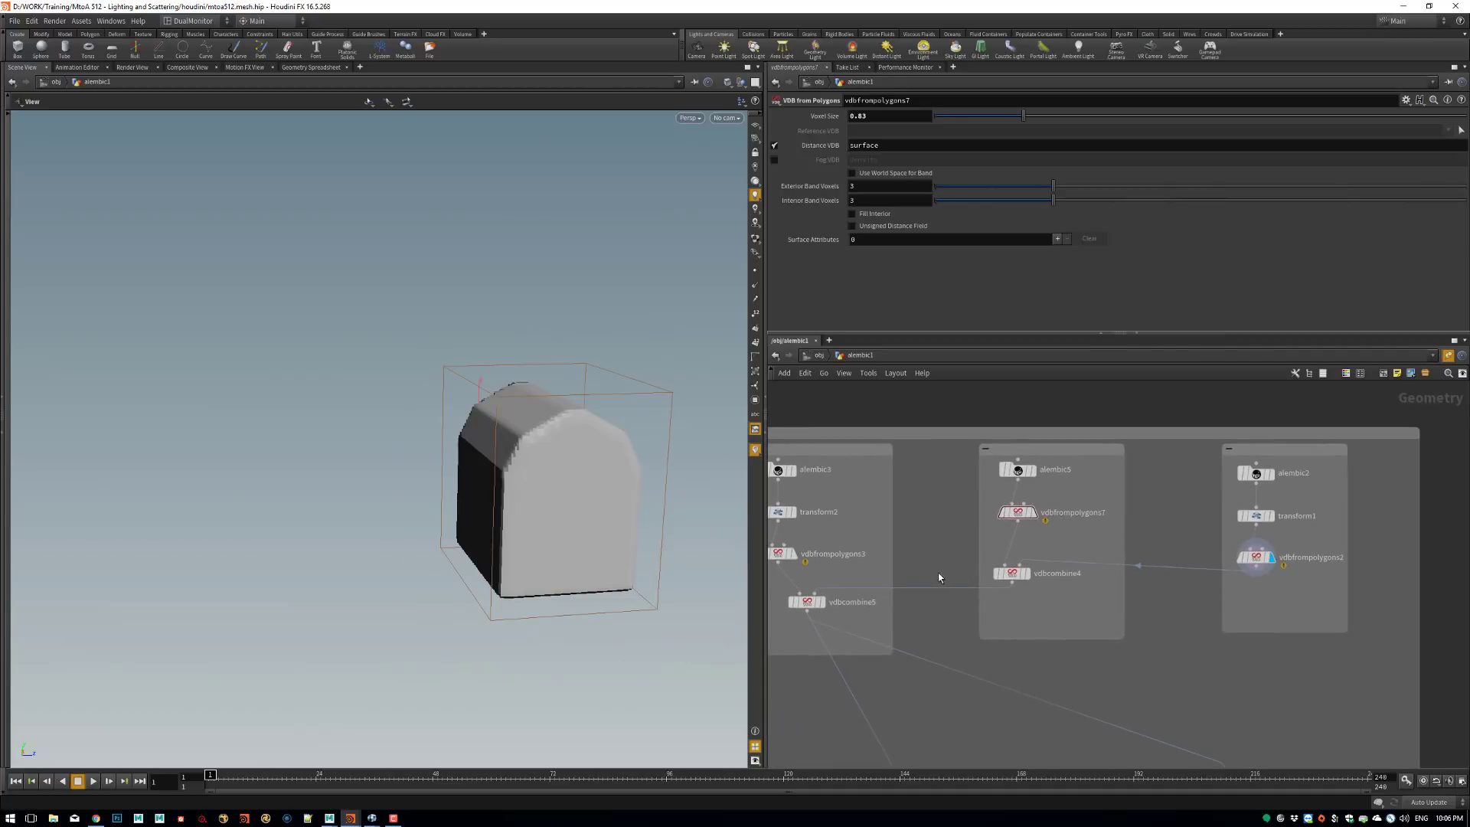
{"action": "middle_click_drag", "start_coordinate": [901, 566], "coordinate": [965, 536]}
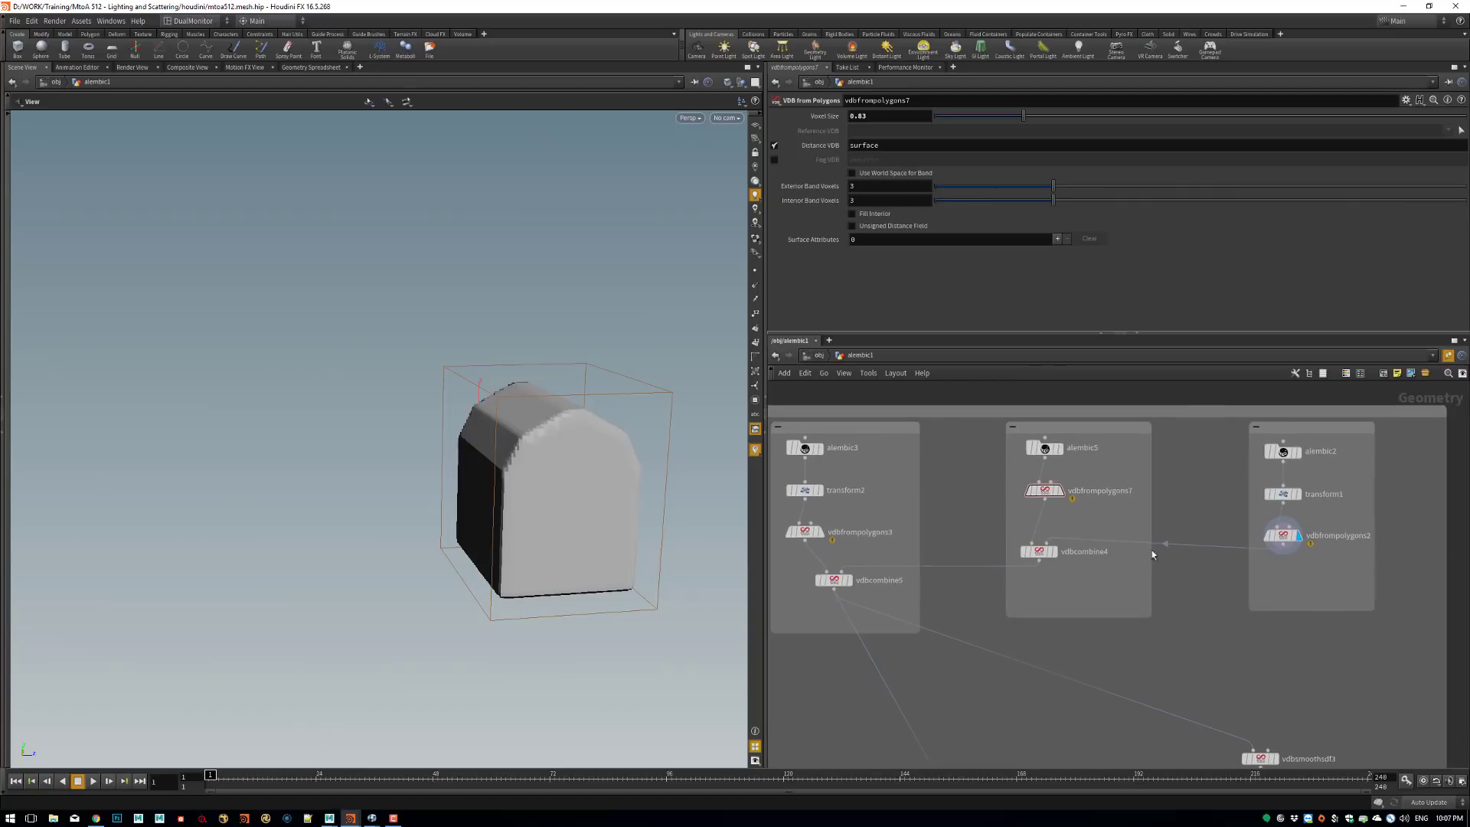
Display the alembic2 cutter, then open the vdbcombine4 parameters and display its SDF Difference result on the igloo.
{"action": "scroll", "coordinate": [1294, 527], "scroll_direction": "up", "scroll_amount": 3}
{"action": "left_click", "coordinate": [1330, 415]}
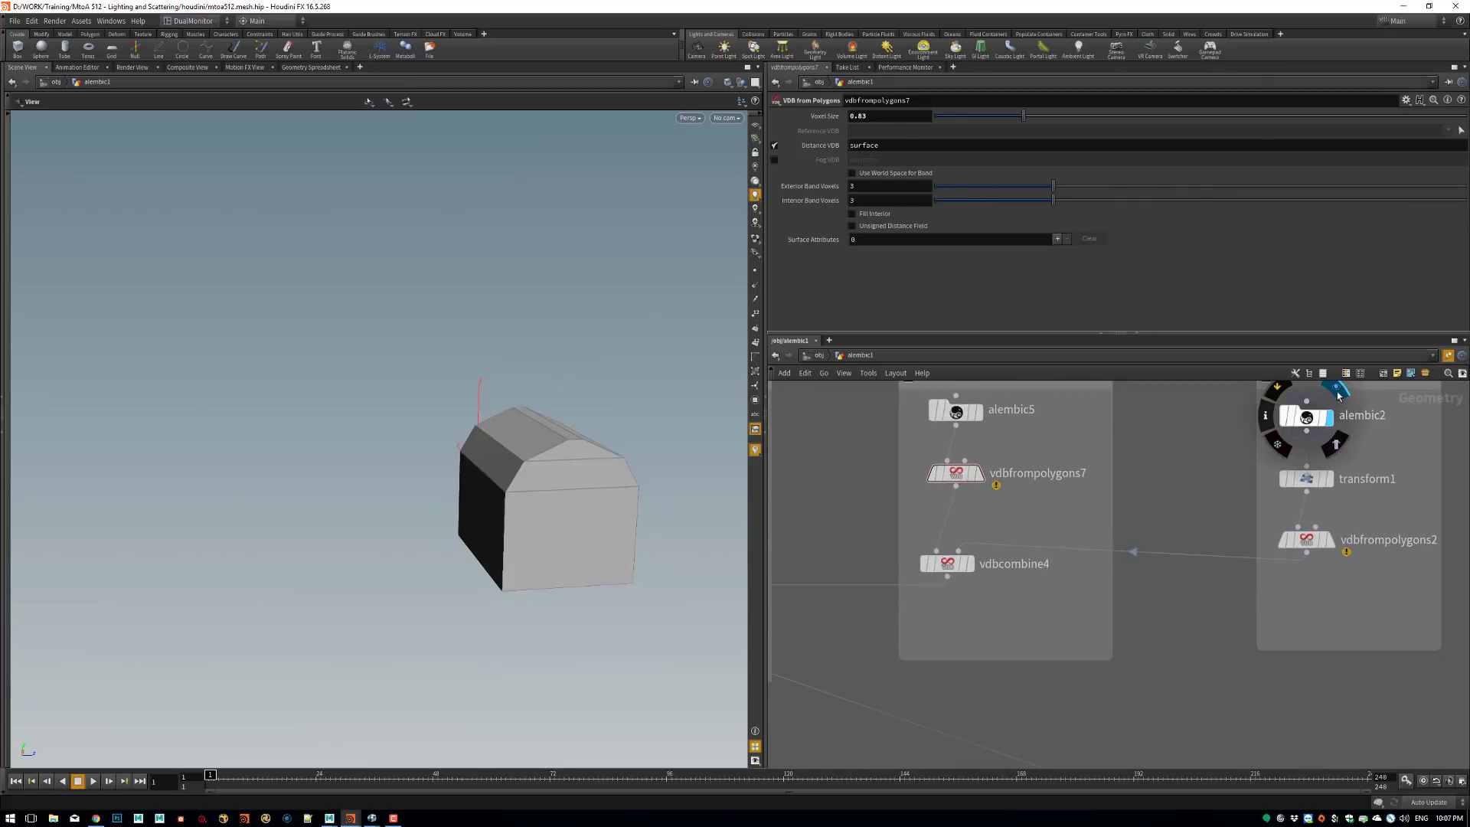
{"action": "middle_click_drag", "start_coordinate": [951, 602], "coordinate": [961, 641]}
{"action": "left_click", "coordinate": [958, 608]}
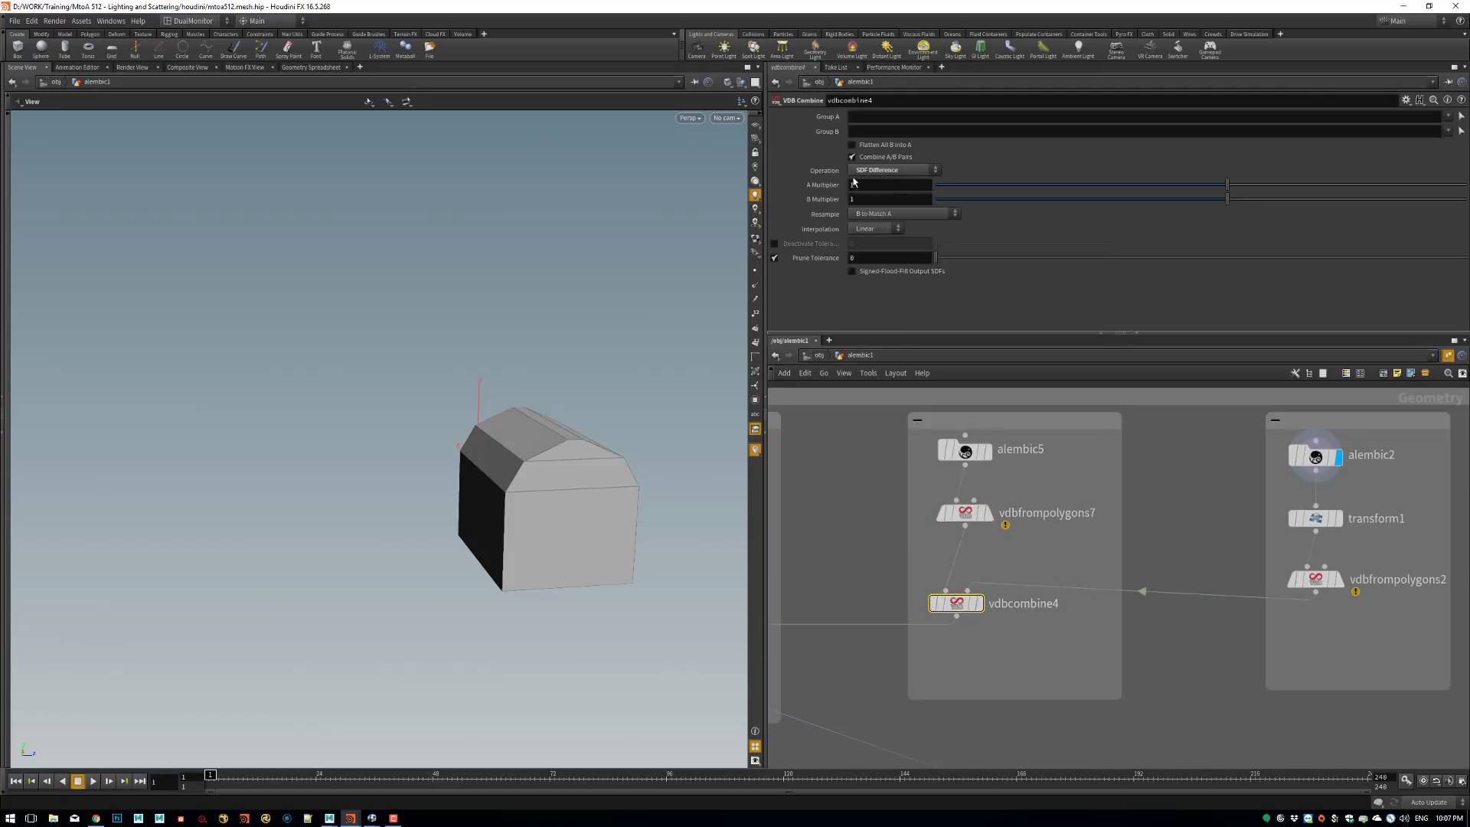
{"action": "mouse_move", "coordinate": [968, 599]}
{"action": "left_click", "coordinate": [978, 565]}
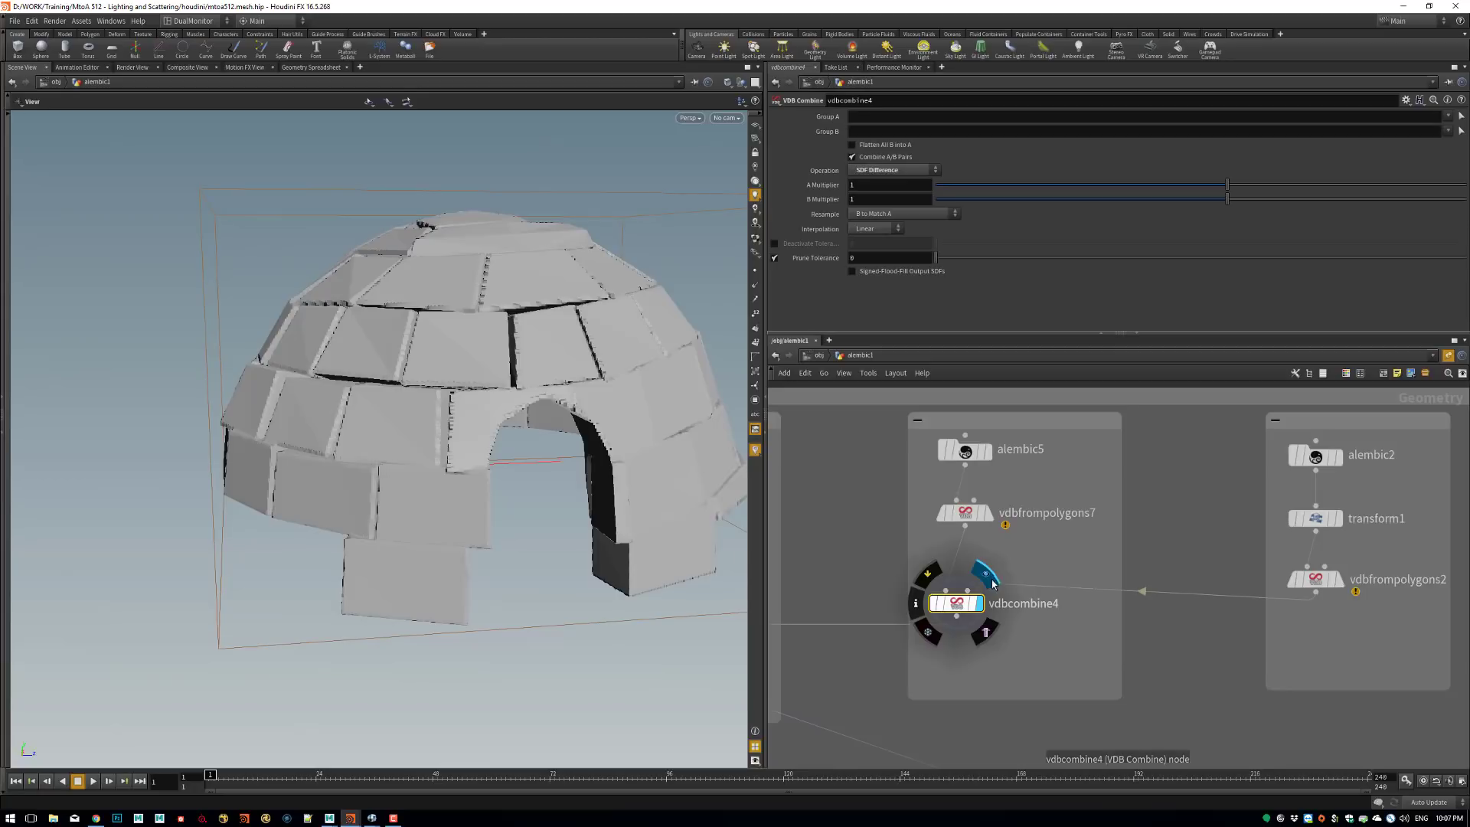
{"action": "left_click_drag", "start_coordinate": [615, 553], "coordinate": [698, 571]}
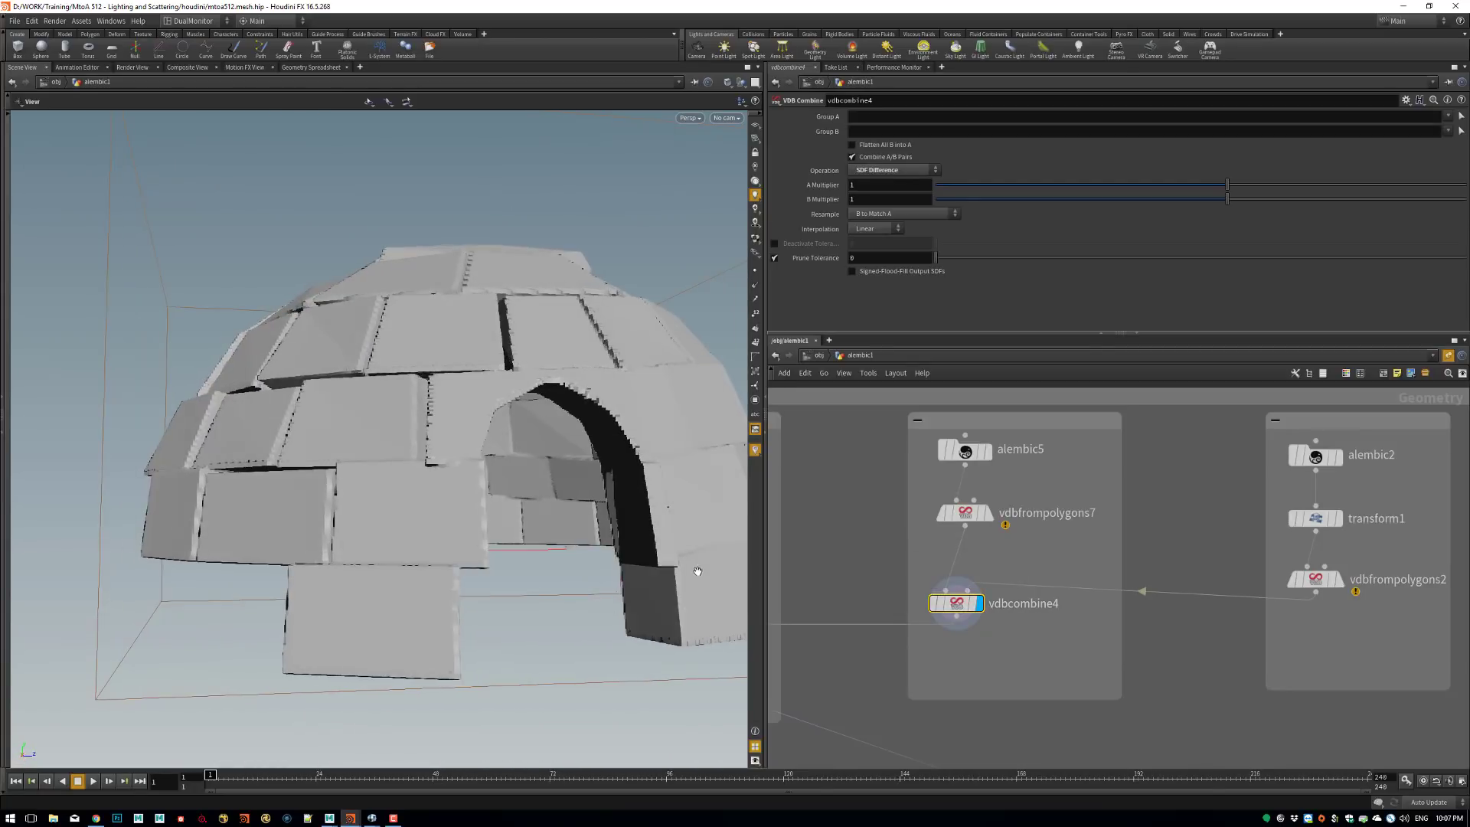
Compare the vdbfrompolygons7 and vdbfrompolygons2 inputs with the vdbcombine4 result, and inspect the cut doorway from below.
{"action": "left_click", "coordinate": [993, 479]}
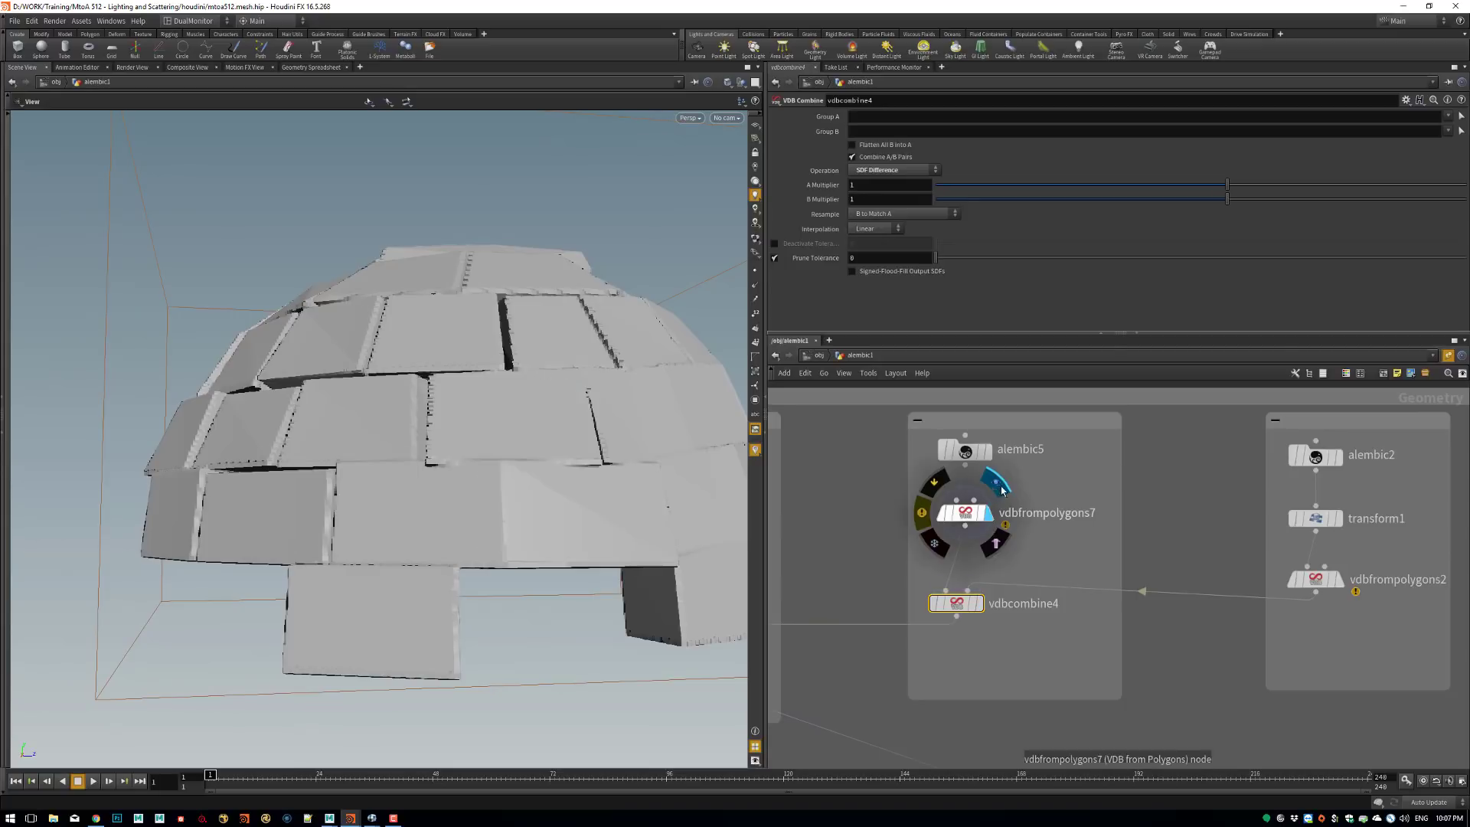
{"action": "left_click", "coordinate": [1346, 550]}
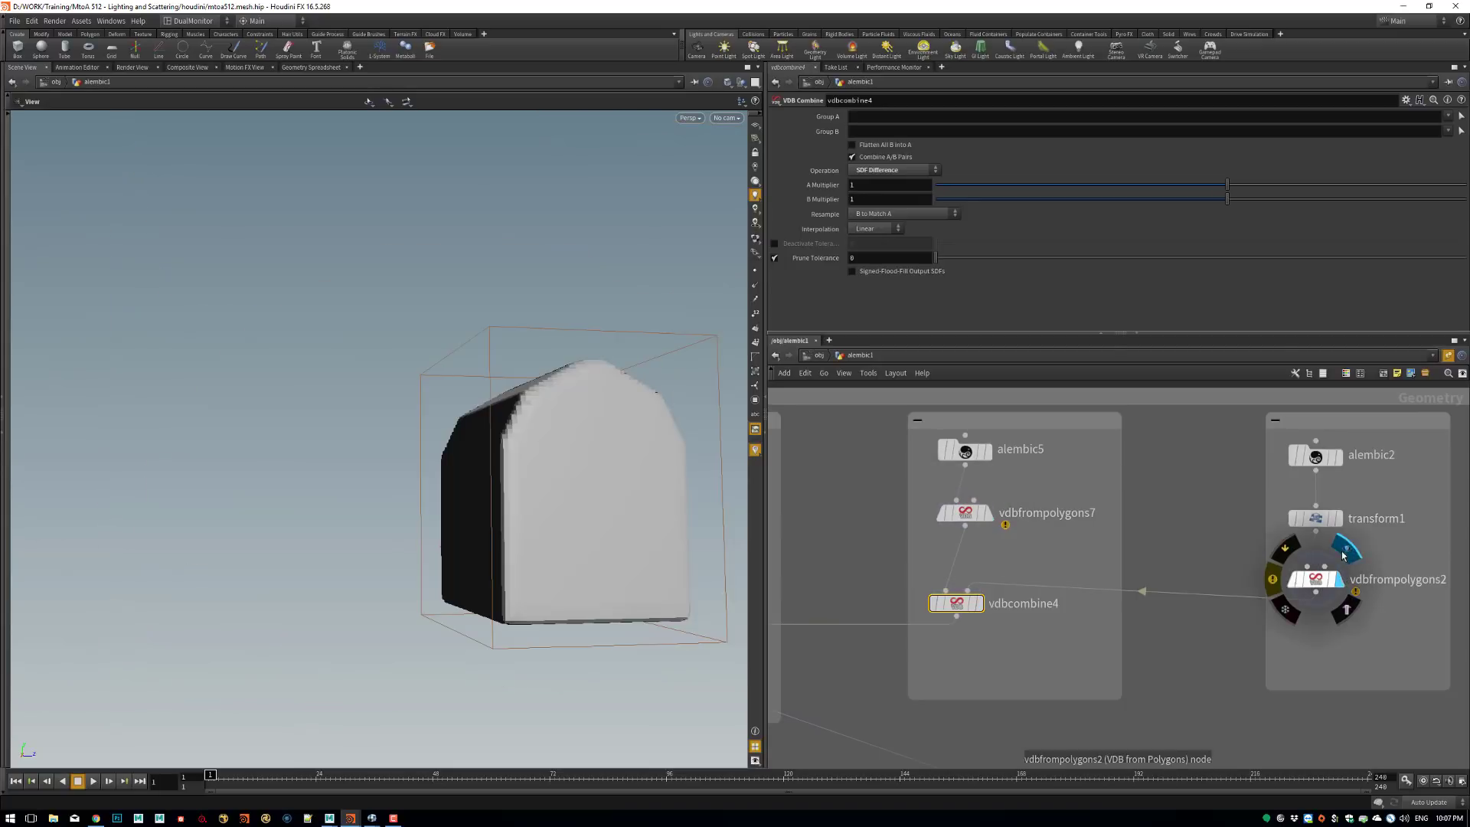
{"action": "left_click", "coordinate": [987, 576]}
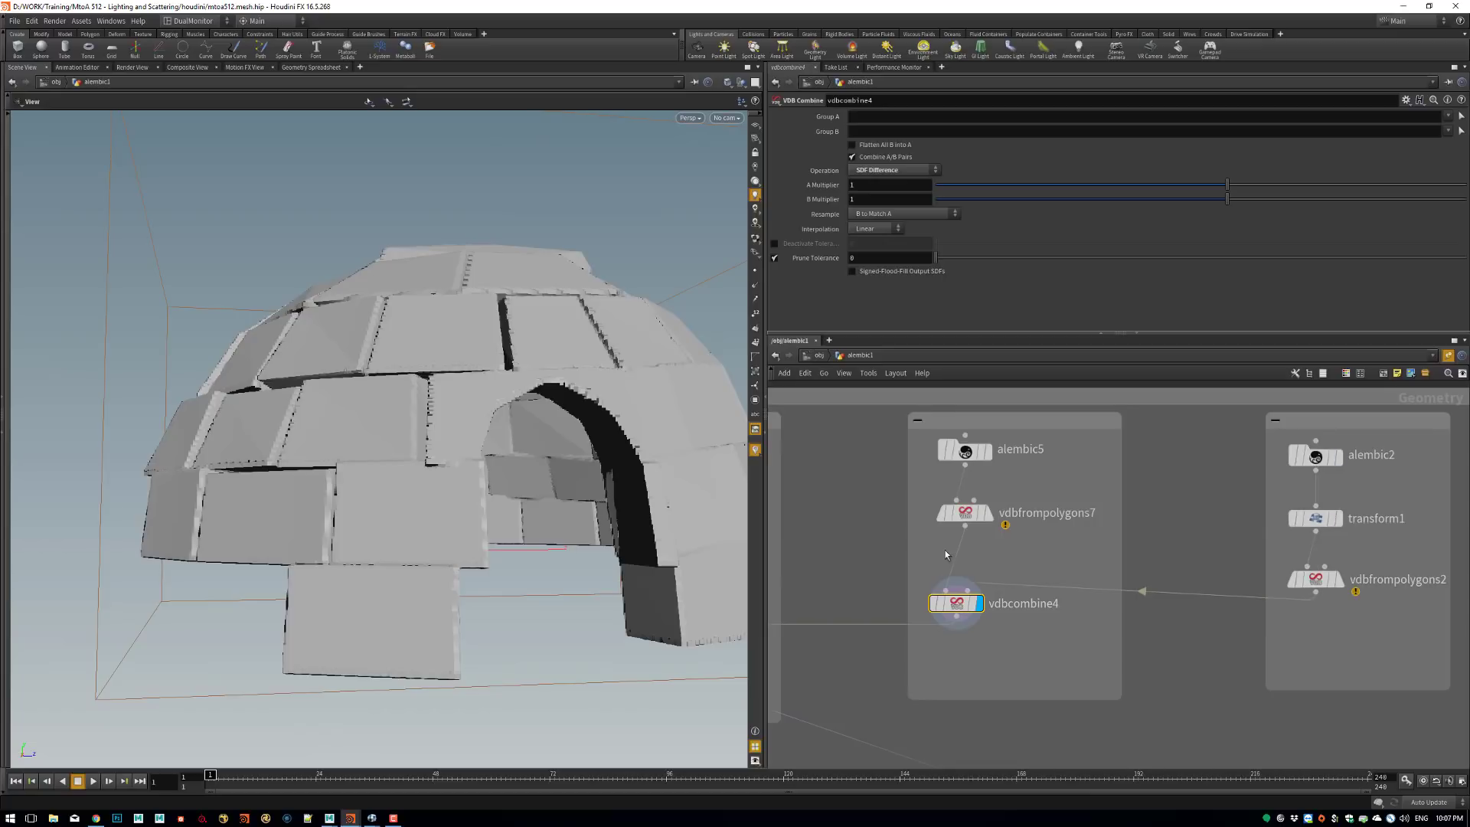
{"action": "left_click_drag", "start_coordinate": [601, 553], "coordinate": [530, 462]}
Open the vdbcombine5 parameters and display its SDF Union of the door arch with the cut igloo.
{"action": "middle_click_drag", "start_coordinate": [882, 618], "coordinate": [1235, 572]}
{"action": "middle_click_drag", "start_coordinate": [981, 502], "coordinate": [889, 542]}
{"action": "scroll", "coordinate": [888, 550], "scroll_direction": "up", "scroll_amount": 2}
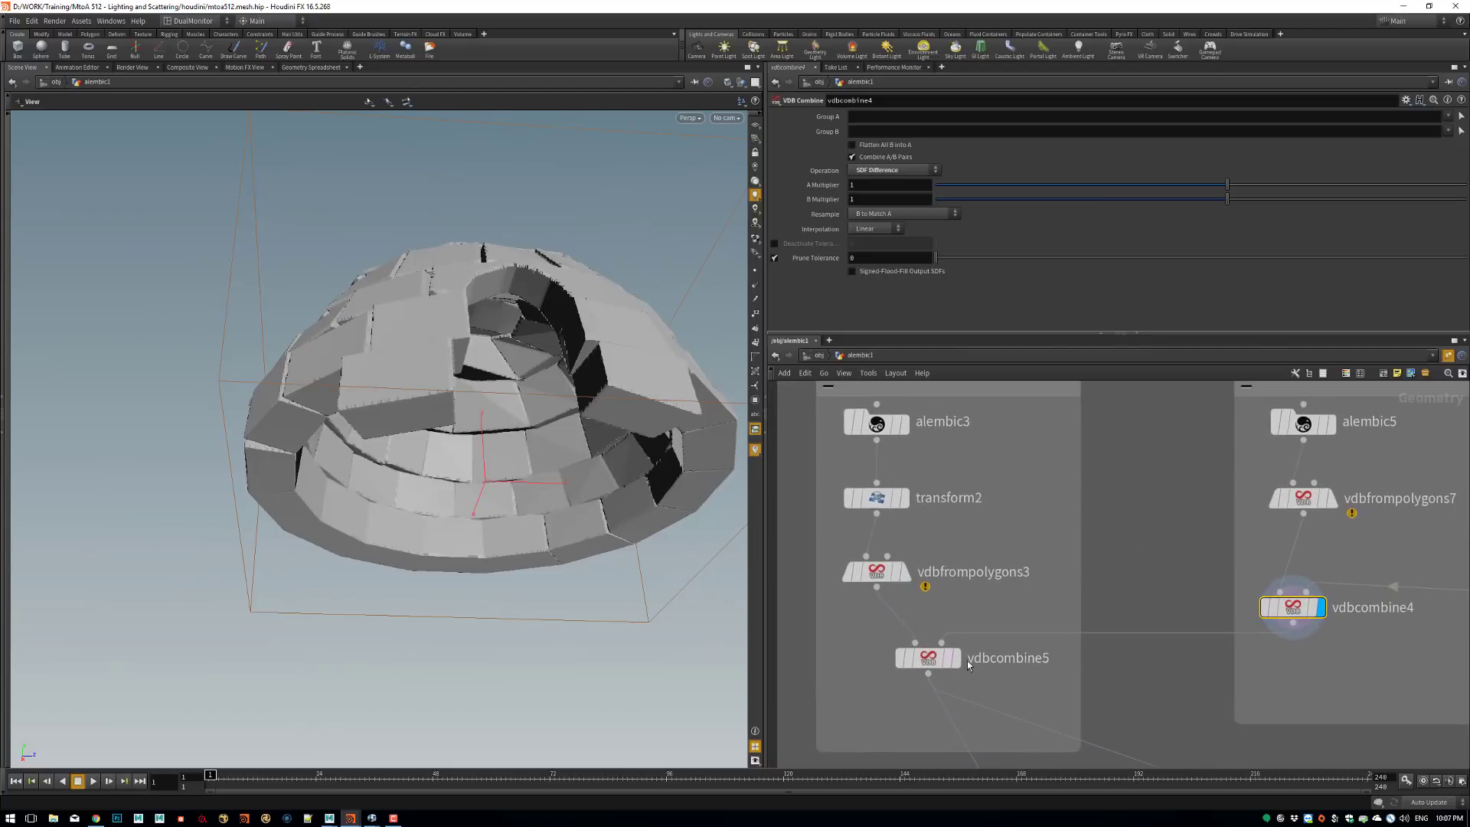
{"action": "left_click", "coordinate": [923, 660]}
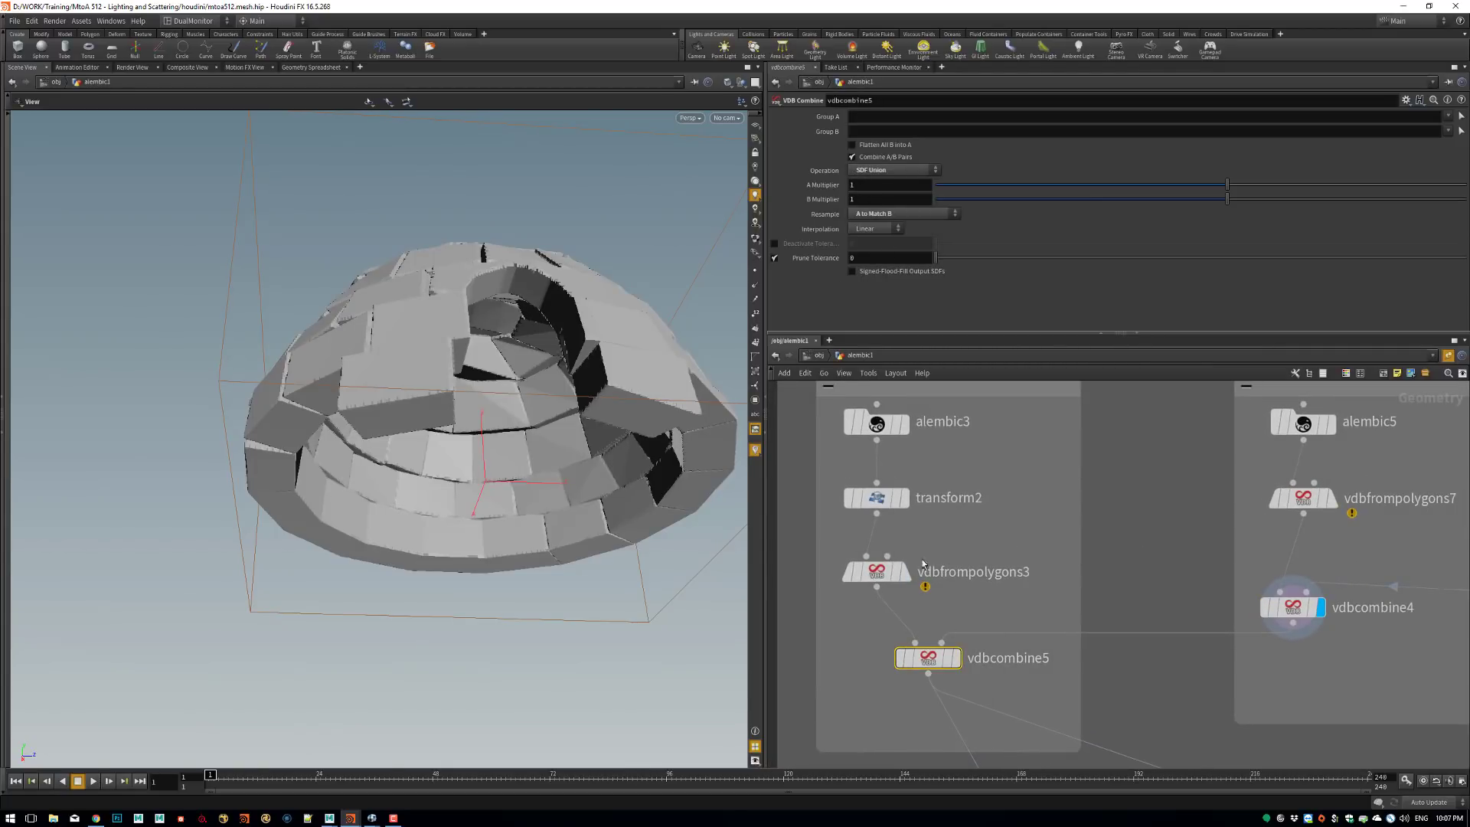
{"action": "middle_click_drag", "start_coordinate": [948, 640], "coordinate": [956, 570]}
{"action": "left_click", "coordinate": [962, 588]}
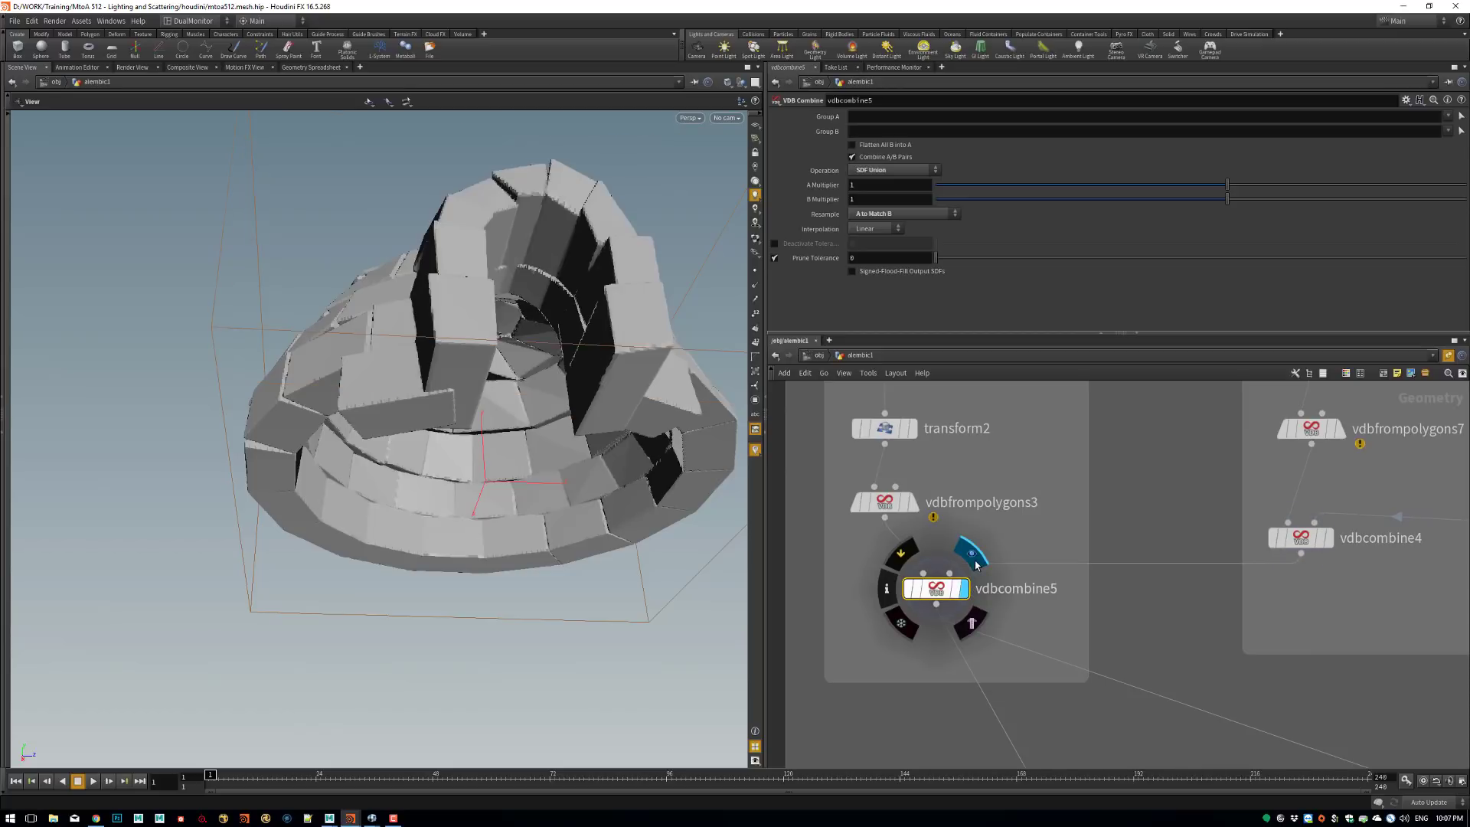
{"action": "left_click_drag", "start_coordinate": [592, 327], "coordinate": [631, 548]}
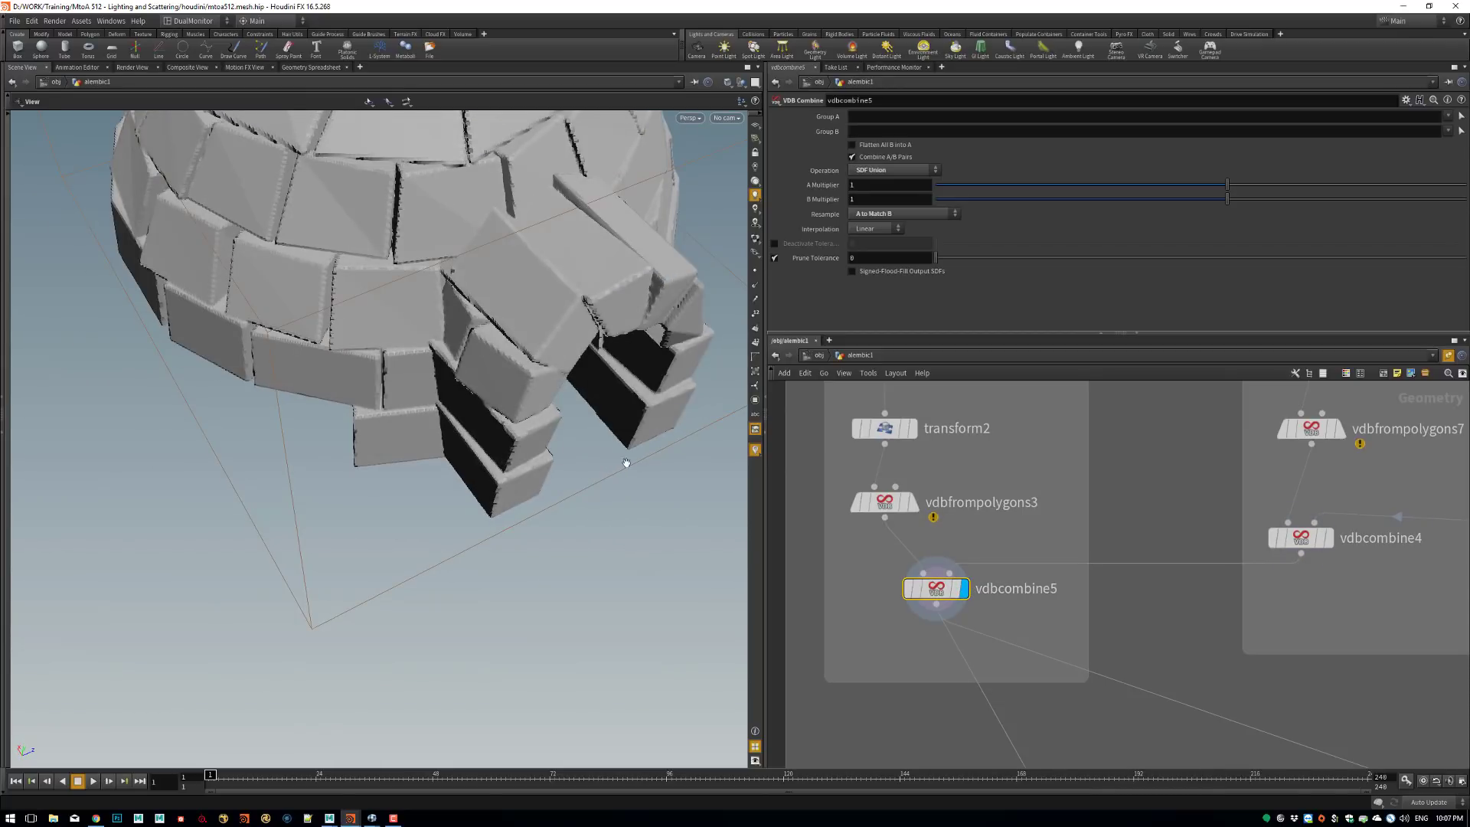
Inspect up close, from several angles, where the door arch bricks meet the igloo wall in the combined VDB.
{"action": "middle_click_drag", "start_coordinate": [519, 408], "coordinate": [479, 535]}
{"action": "right_click_drag", "start_coordinate": [480, 535], "coordinate": [553, 526]}
{"action": "left_click_drag", "start_coordinate": [553, 526], "coordinate": [536, 525]}
{"action": "middle_click_drag", "start_coordinate": [536, 526], "coordinate": [589, 418]}
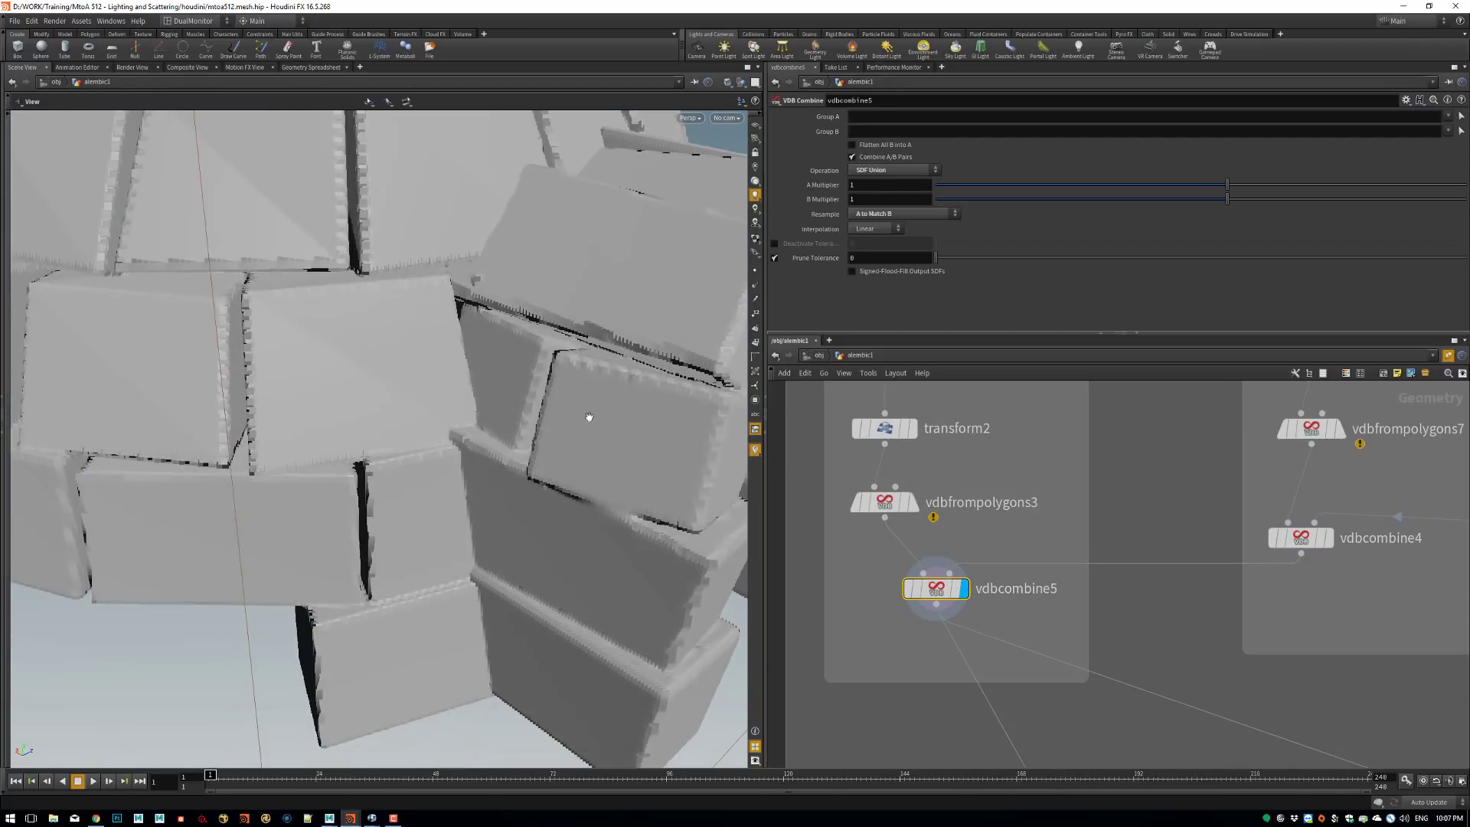
{"action": "middle_click_drag", "start_coordinate": [474, 421], "coordinate": [423, 541]}
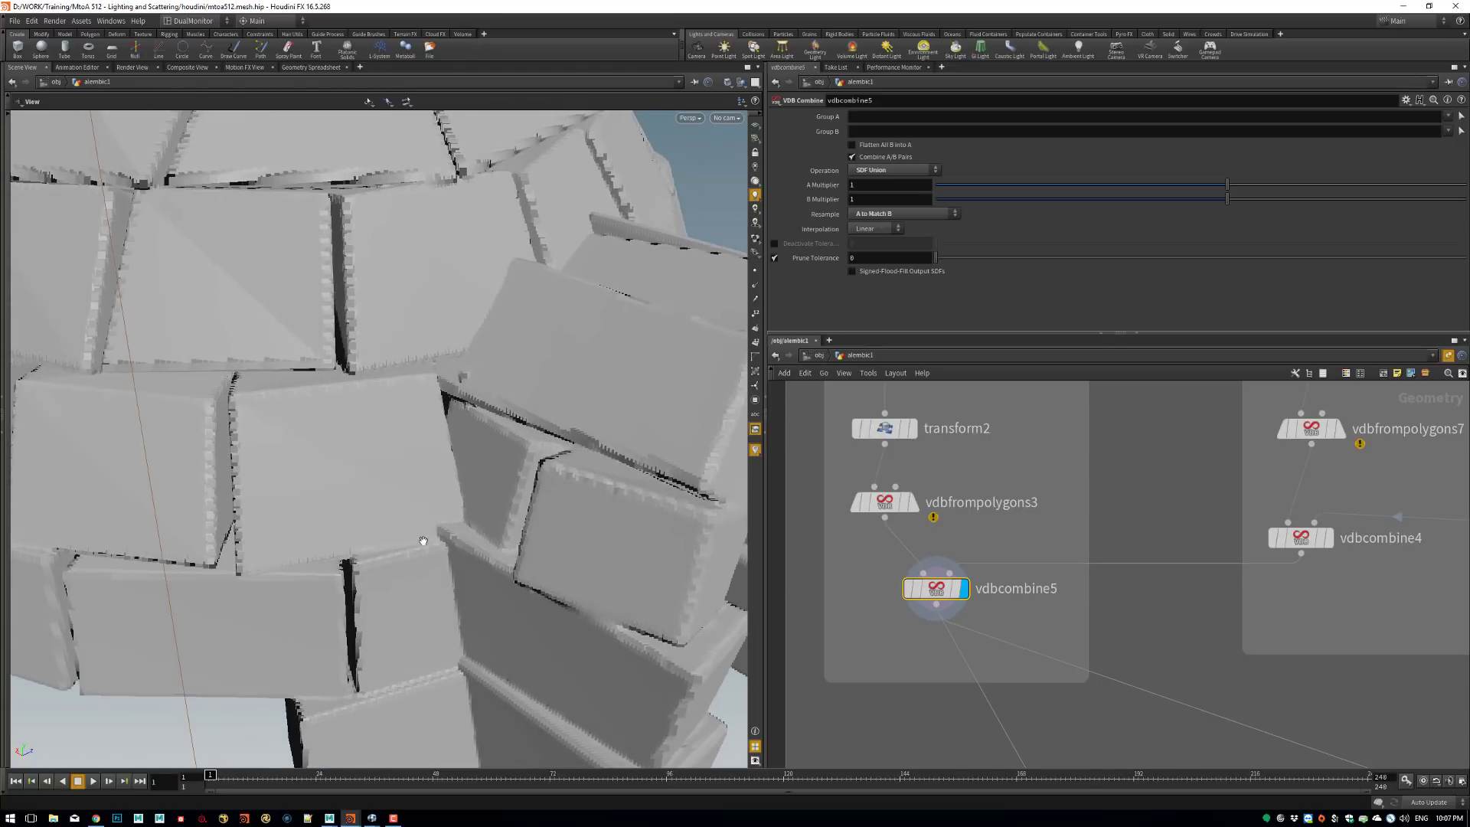
{"action": "left_click_drag", "start_coordinate": [553, 366], "coordinate": [439, 405]}
{"action": "right_click_drag", "start_coordinate": [611, 387], "coordinate": [482, 499]}
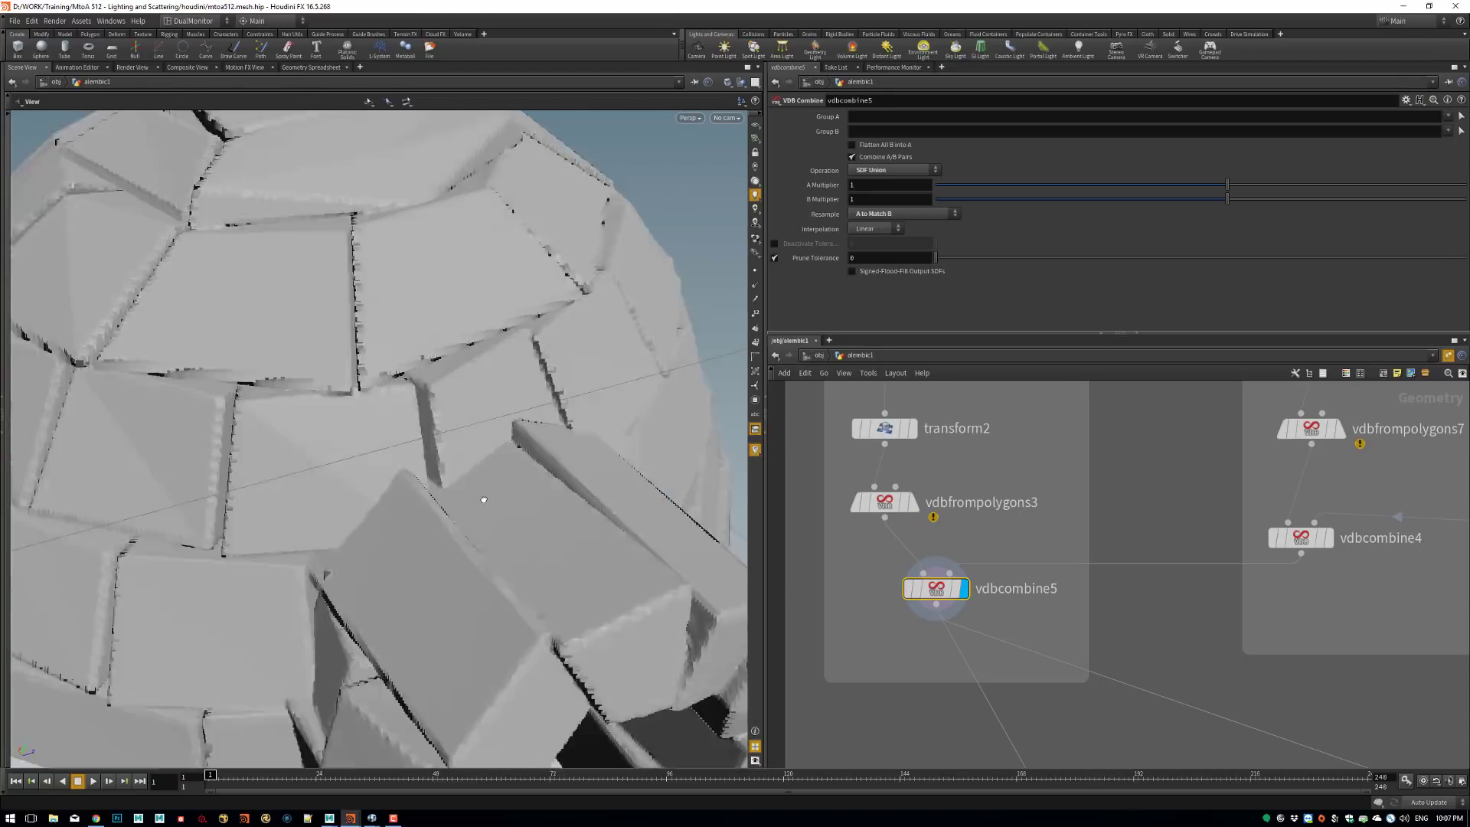
Trace the node chain that runs downstream of vdbcombine5, past sphere1 and scatter1, to the final Alembic output.
{"action": "left_click_drag", "start_coordinate": [482, 498], "coordinate": [518, 498]}
{"action": "right_click_drag", "start_coordinate": [518, 499], "coordinate": [458, 483]}
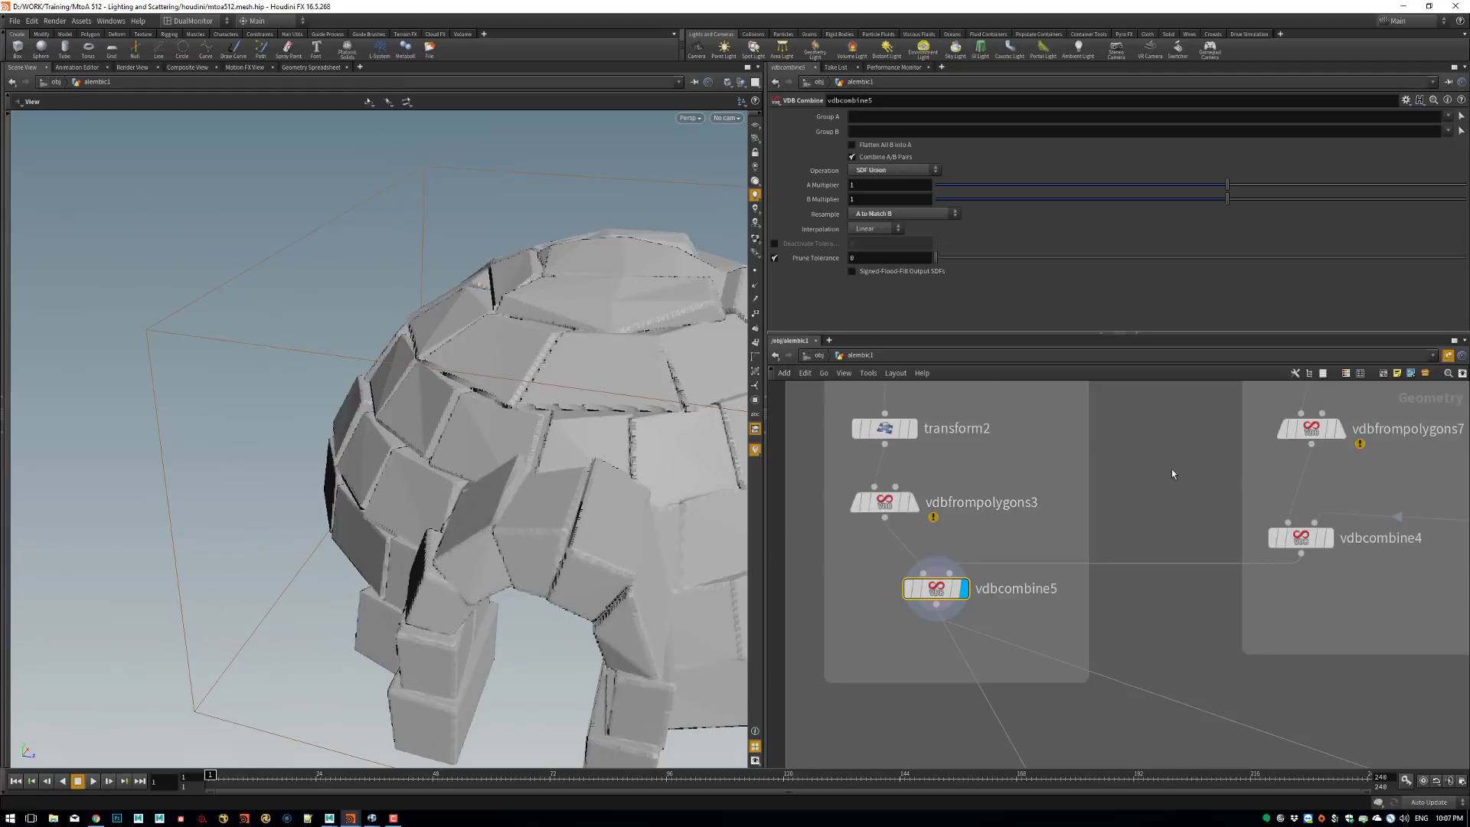
{"action": "right_click_drag", "start_coordinate": [1172, 469], "coordinate": [1142, 495]}
{"action": "middle_click_drag", "start_coordinate": [1147, 542], "coordinate": [1017, 415]}
{"action": "middle_click_drag", "start_coordinate": [1081, 516], "coordinate": [974, 392]}
{"action": "middle_click_drag", "start_coordinate": [1059, 568], "coordinate": [973, 642]}
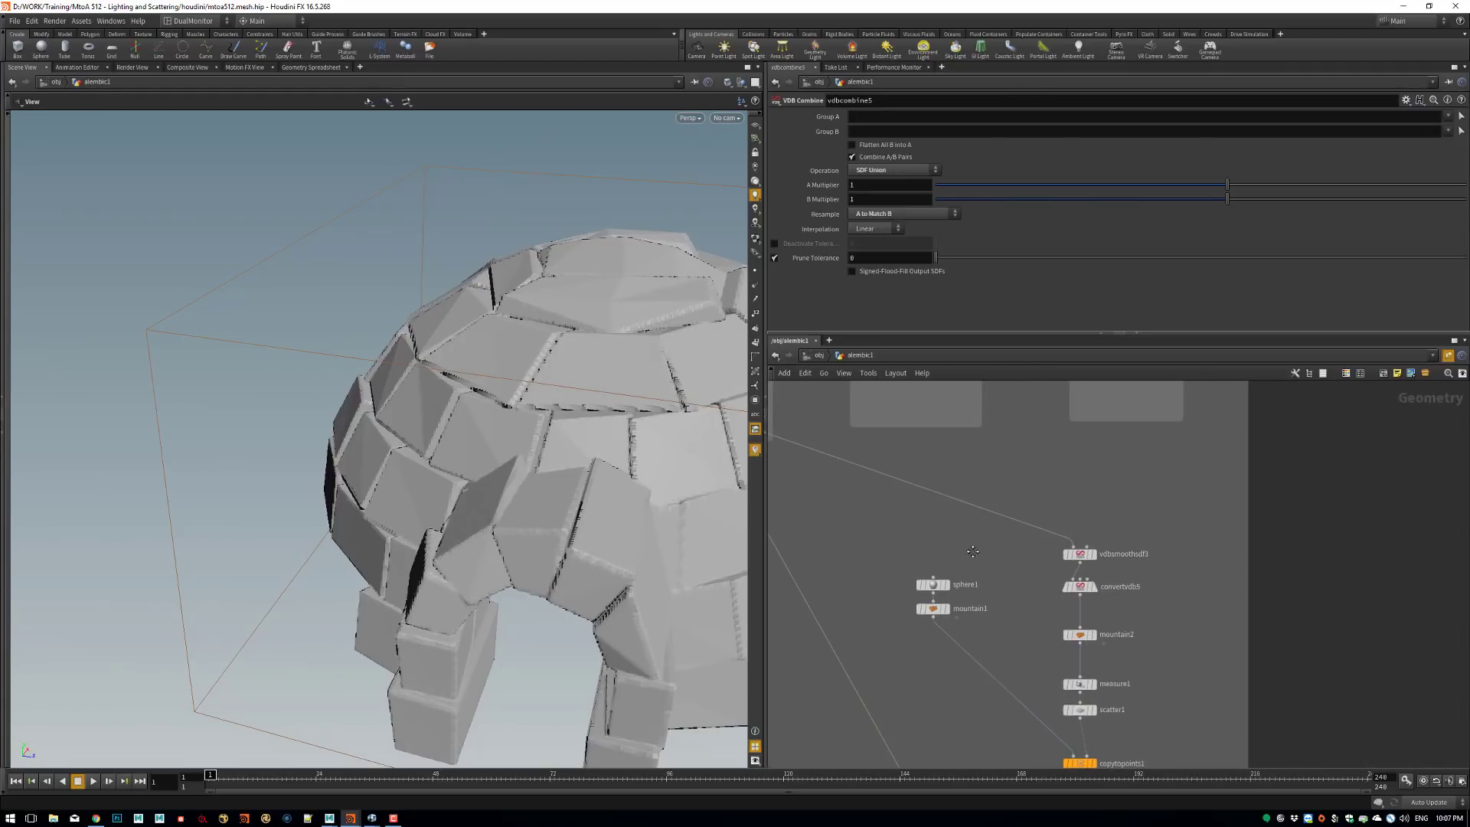
{"action": "middle_click_drag", "start_coordinate": [972, 552], "coordinate": [988, 507]}
{"action": "middle_click_drag", "start_coordinate": [968, 623], "coordinate": [1025, 291]}
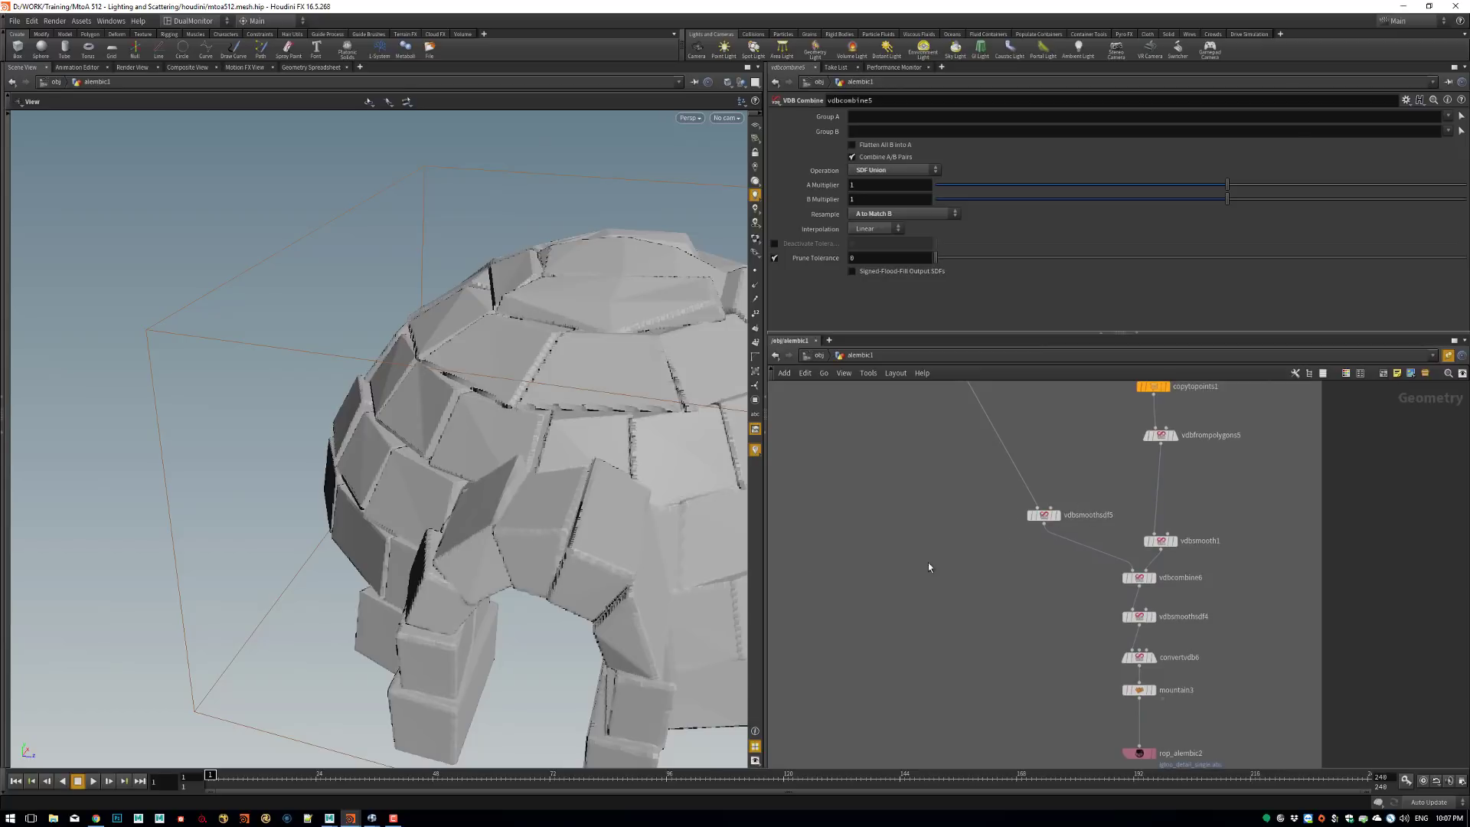
Display the vdbsmoothsdf5 result and inspect the softened brick edges around the igloo.
{"action": "scroll", "coordinate": [498, 590], "scroll_direction": "down", "scroll_amount": 3}
{"action": "left_click_drag", "start_coordinate": [498, 590], "coordinate": [632, 567]}
{"action": "middle_click_drag", "start_coordinate": [559, 558], "coordinate": [595, 485]}
{"action": "scroll", "coordinate": [588, 477], "scroll_direction": "up", "scroll_amount": 3}
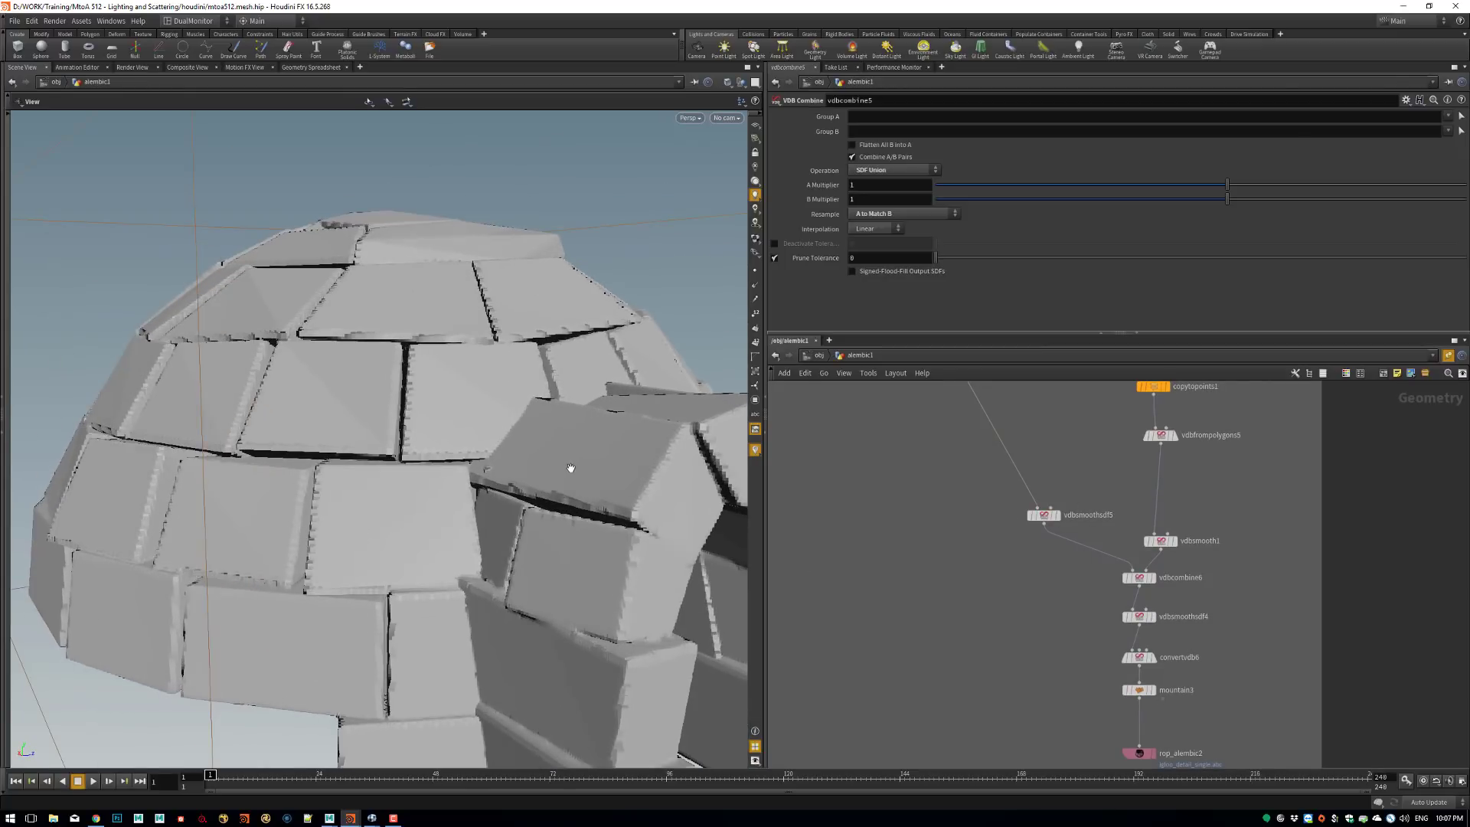
{"action": "middle_click_drag", "start_coordinate": [489, 473], "coordinate": [582, 453]}
{"action": "left_click", "coordinate": [1063, 514]}
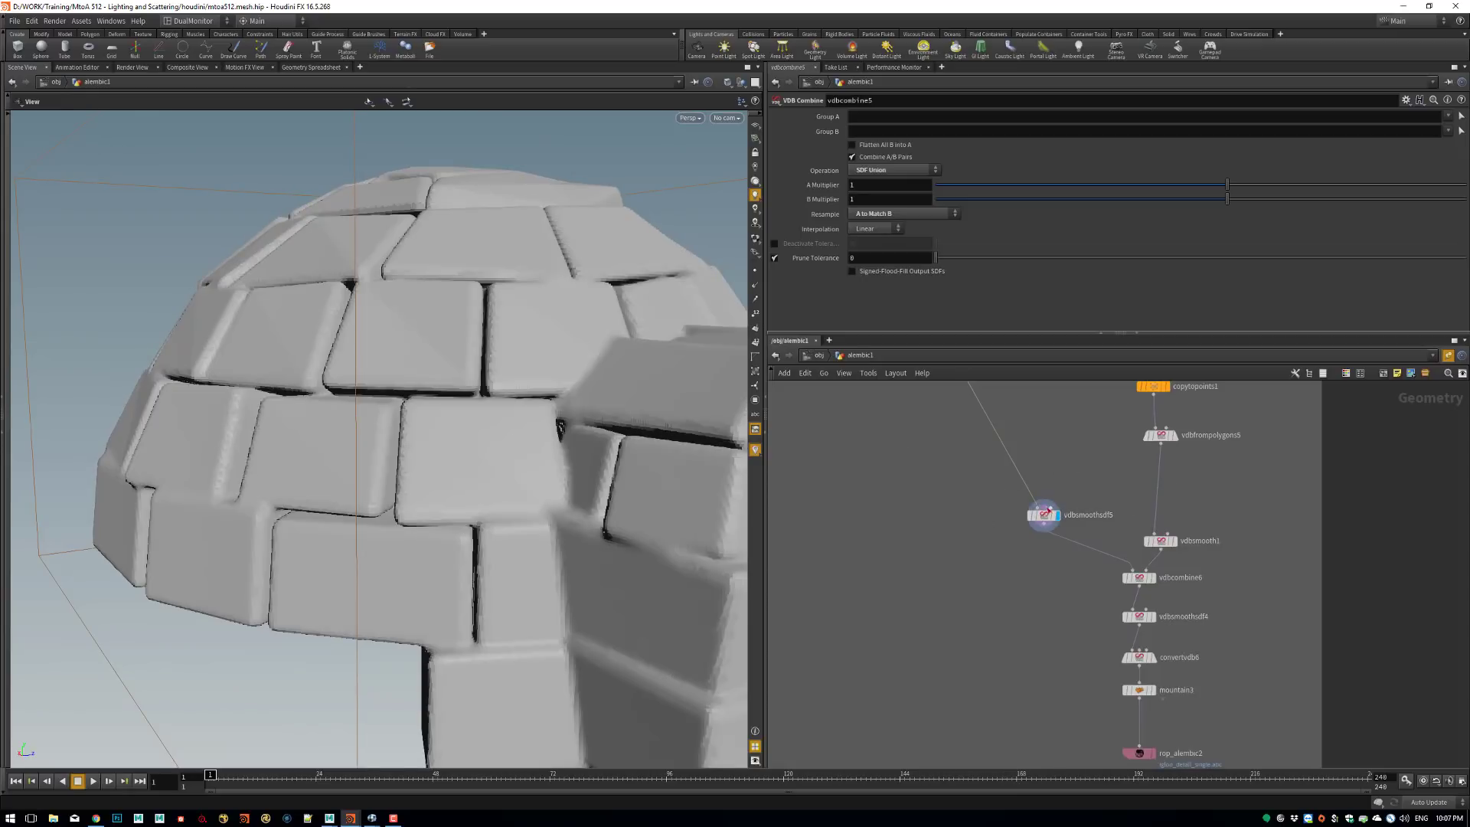
{"action": "middle_click_drag", "start_coordinate": [1049, 509], "coordinate": [1089, 508]}
{"action": "right_click_drag", "start_coordinate": [590, 548], "coordinate": [548, 492]}
{"action": "left_click_drag", "start_coordinate": [548, 492], "coordinate": [477, 436]}
{"action": "left_click_drag", "start_coordinate": [566, 375], "coordinate": [536, 459]}
{"action": "scroll", "coordinate": [1003, 535], "scroll_direction": "up", "scroll_amount": 4}
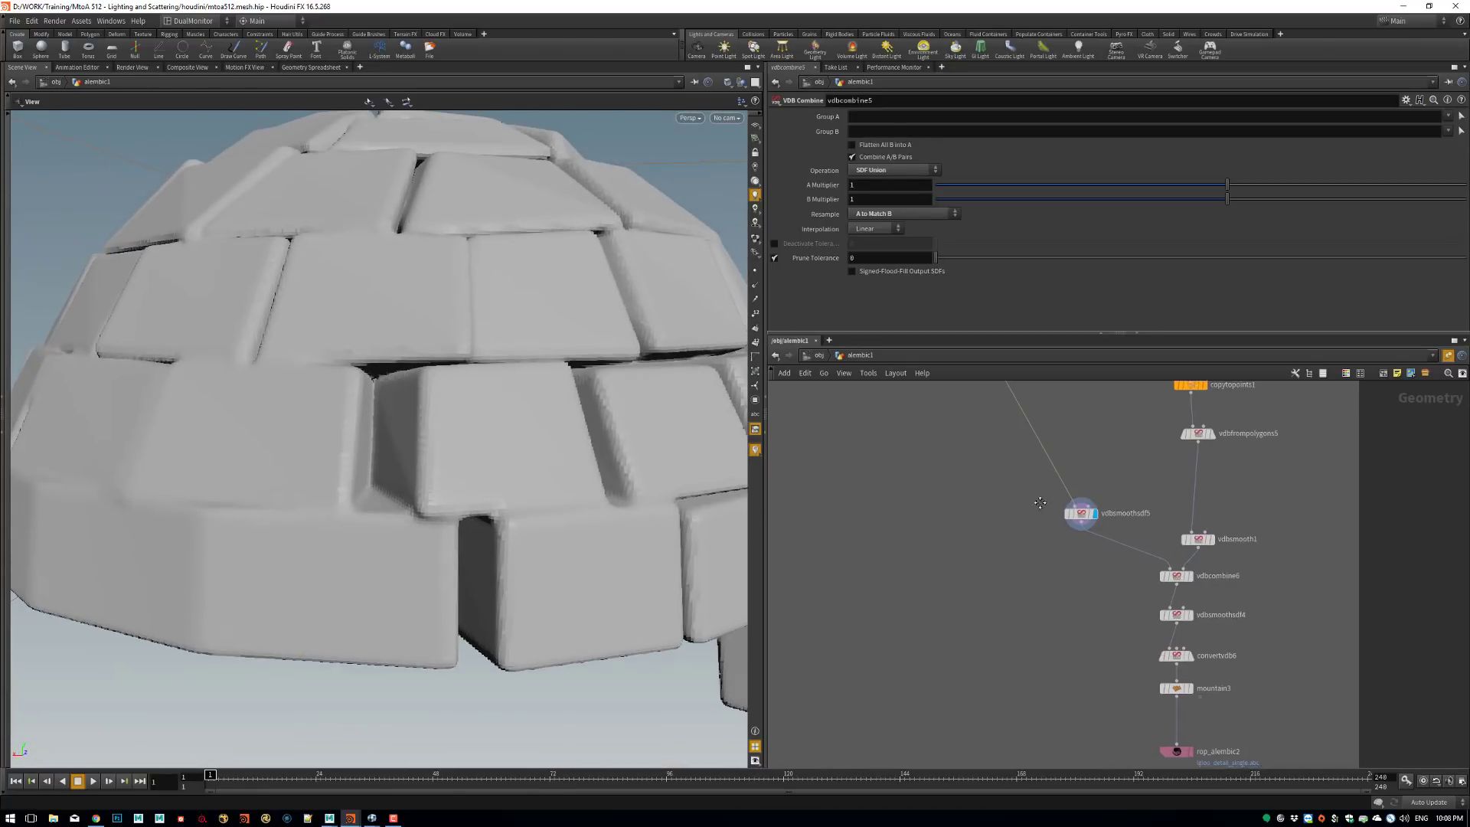
Copy vdbsmoothsdf5 and paste the duplicate below vdbcombine5, connected to its output and displayed.
{"action": "scroll", "coordinate": [1007, 580], "scroll_direction": "down", "scroll_amount": 3}
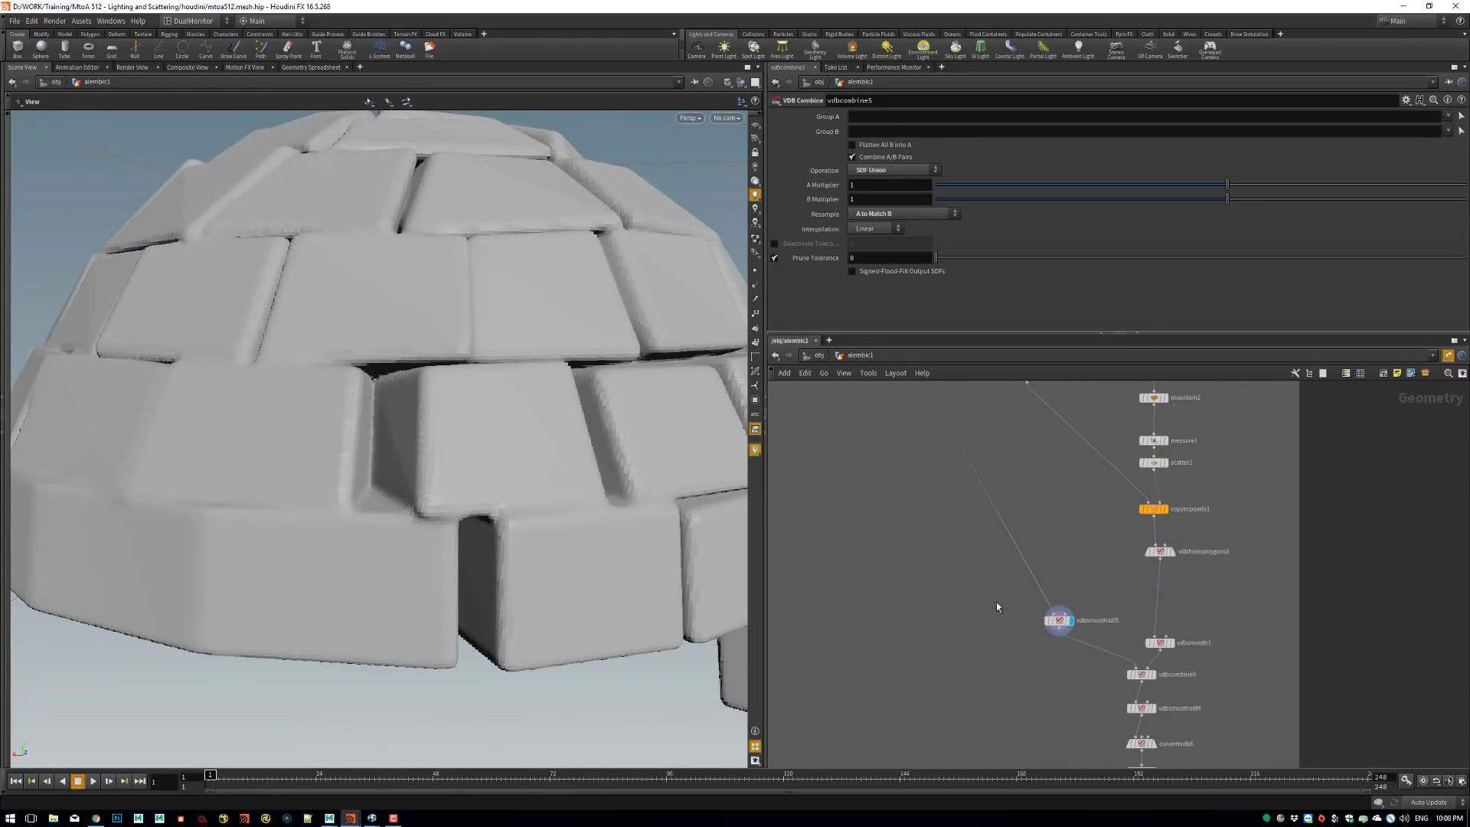
{"action": "left_click", "coordinate": [1062, 621]}
{"action": "key", "text": "ctrl+c"}
{"action": "middle_click_drag", "start_coordinate": [925, 462], "coordinate": [1030, 586]}
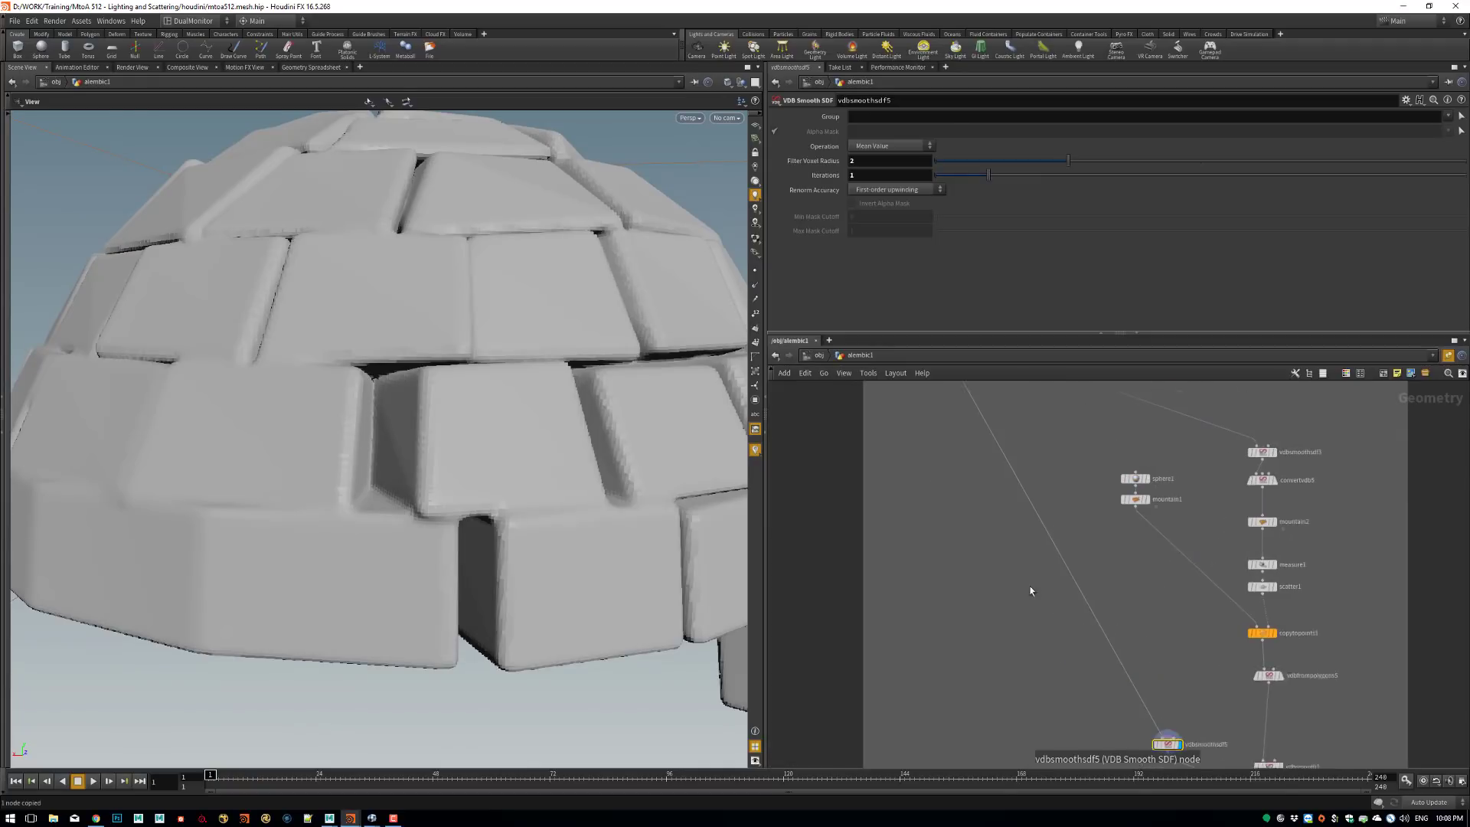
{"action": "middle_click_drag", "start_coordinate": [931, 420], "coordinate": [970, 585]}
{"action": "scroll", "coordinate": [971, 585], "scroll_direction": "up", "scroll_amount": 3}
{"action": "key", "text": "ctrl+v"}
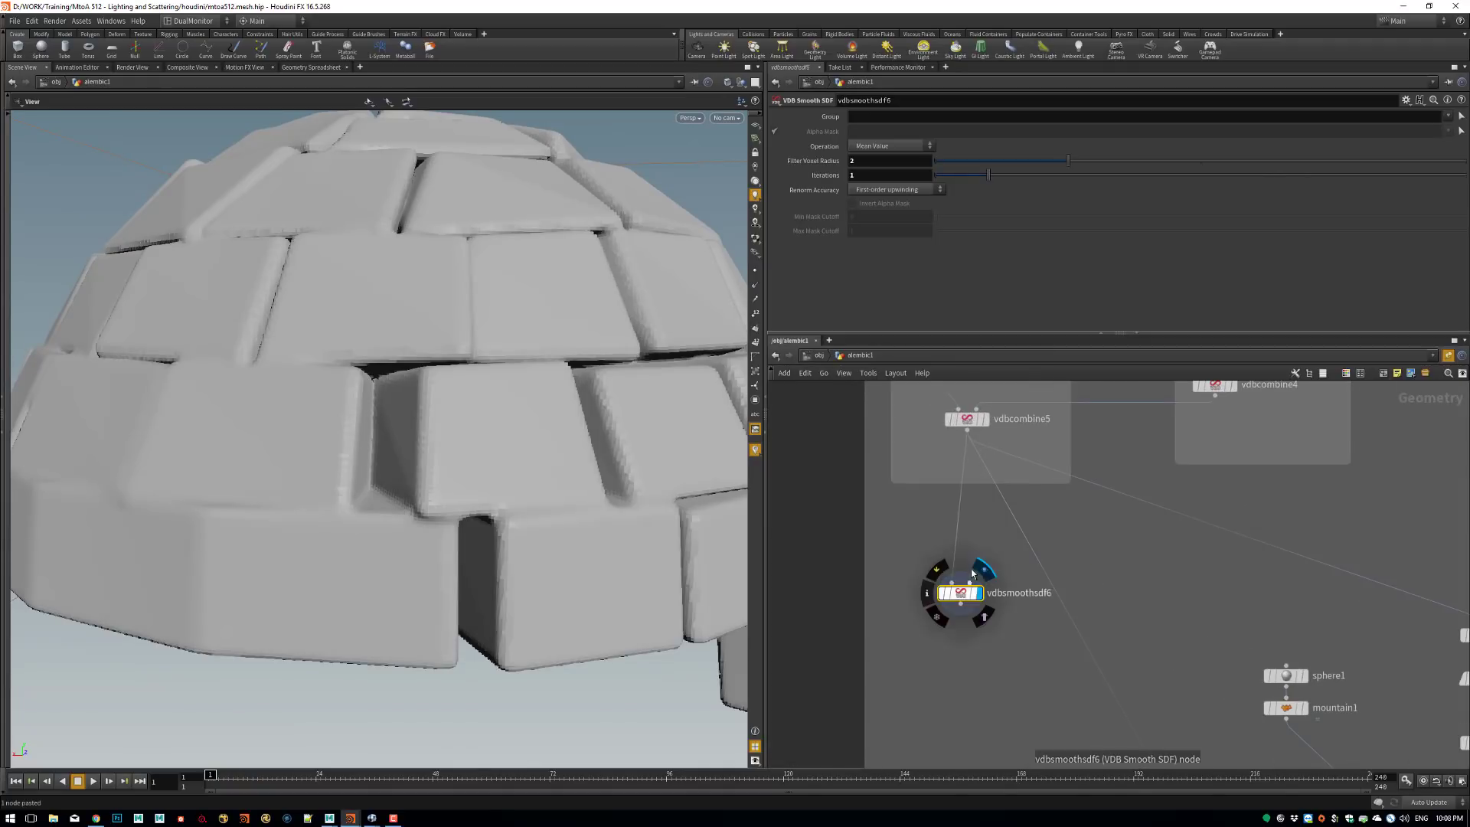
{"action": "left_click_drag", "start_coordinate": [965, 595], "coordinate": [961, 598]}
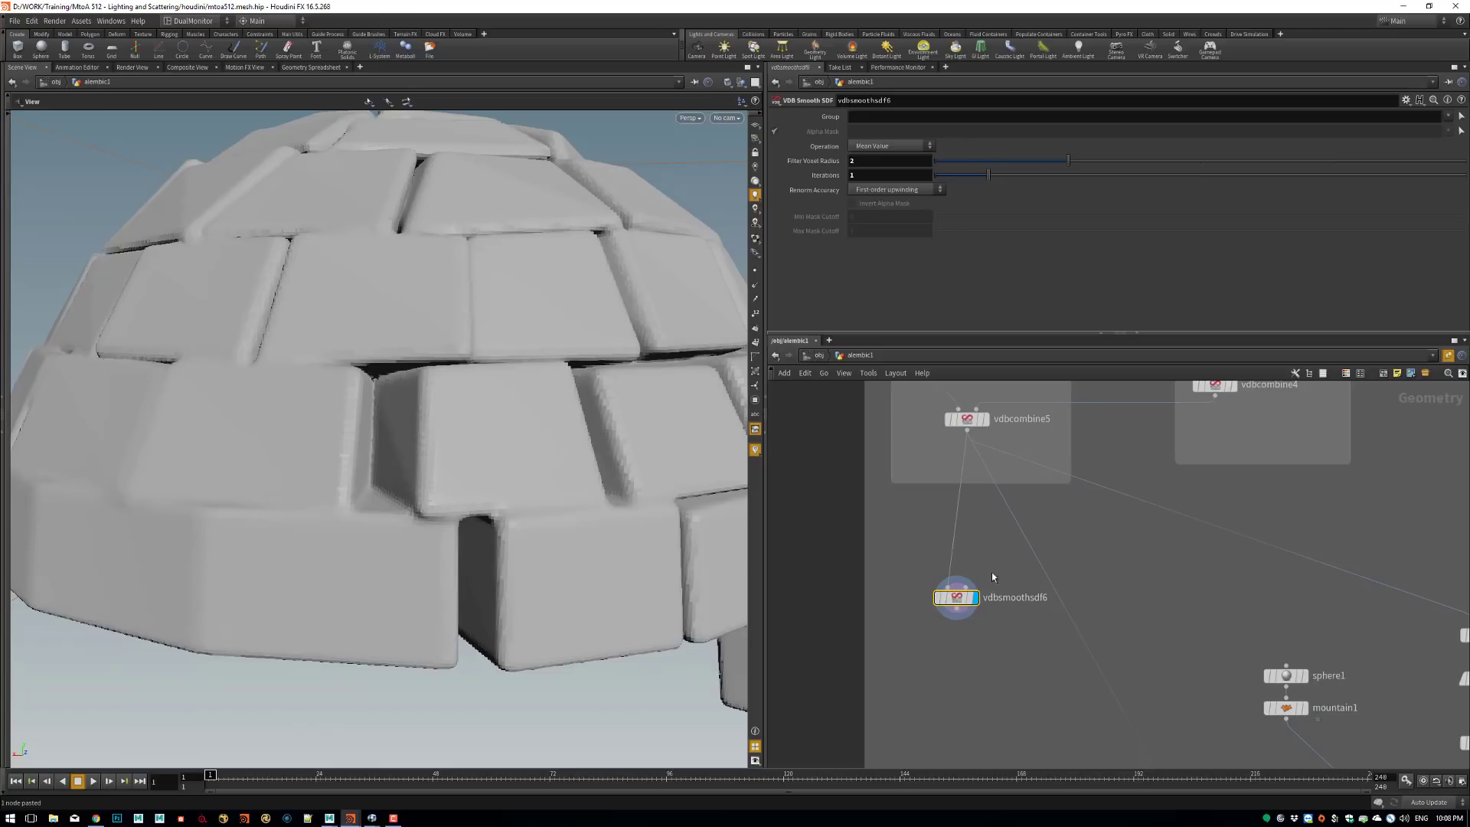
Try a Filter Voxel Radius of 1 on the duplicated smooth node, then set it back to 2.
{"action": "middle_click_drag", "start_coordinate": [1038, 605], "coordinate": [984, 445]}
{"action": "mouse_move", "coordinate": [984, 445]}
{"action": "right_mouse_down"}
{"action": "mouse_move", "coordinate": [921, 474]}
{"action": "mouse_move", "coordinate": [967, 450]}
{"action": "right_mouse_up"}
{"action": "middle_click_drag", "start_coordinate": [967, 450], "coordinate": [1017, 536]}
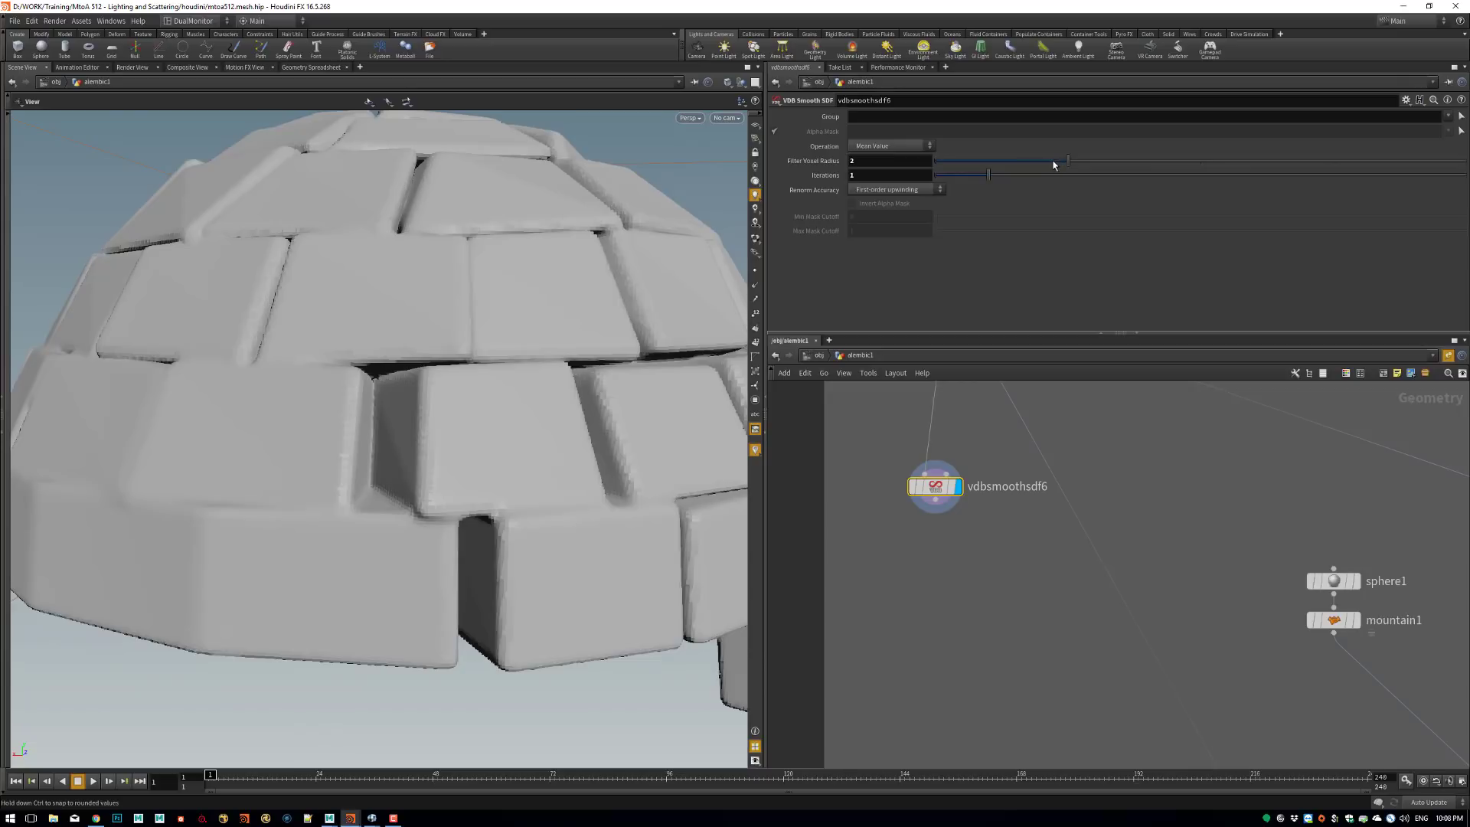
{"action": "left_click_drag", "start_coordinate": [1045, 163], "coordinate": [966, 167]}
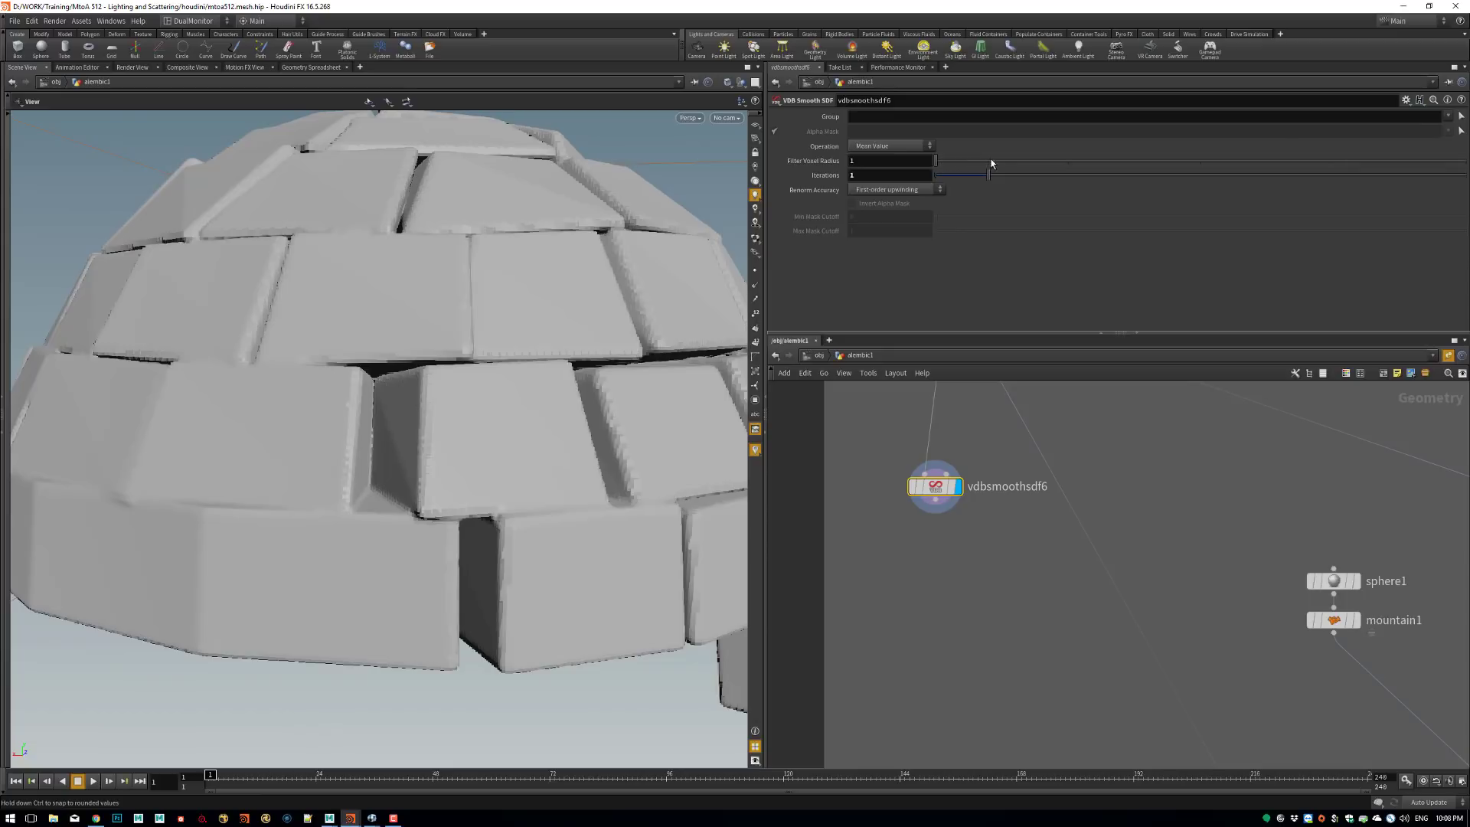
{"action": "left_click_drag", "start_coordinate": [991, 163], "coordinate": [1006, 169]}
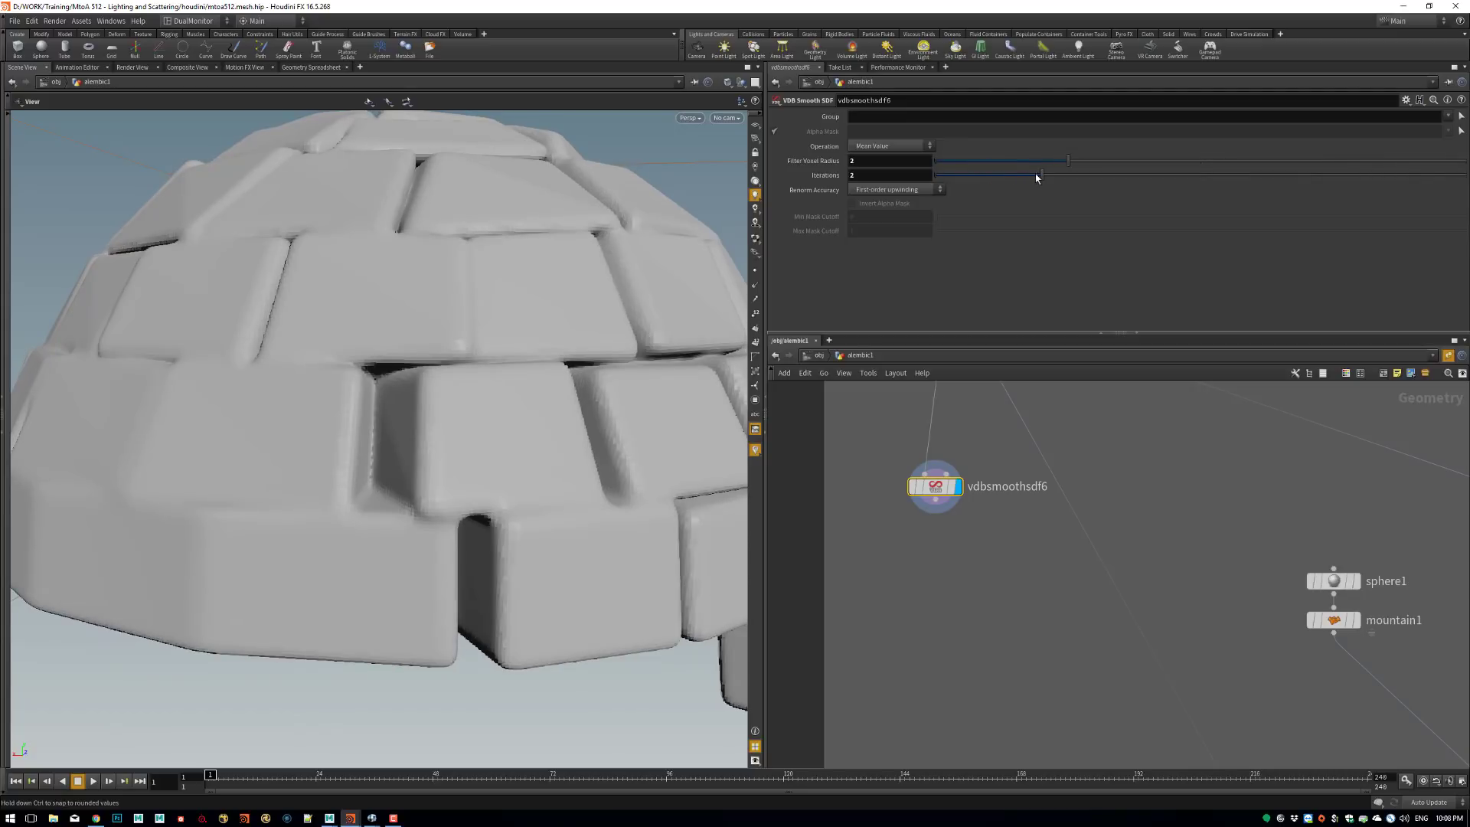
Try 3 smoothing Iterations with a Filter Voxel Radius of 2, and check the whole igloo.
{"action": "left_click_drag", "start_coordinate": [1061, 177], "coordinate": [1078, 179]}
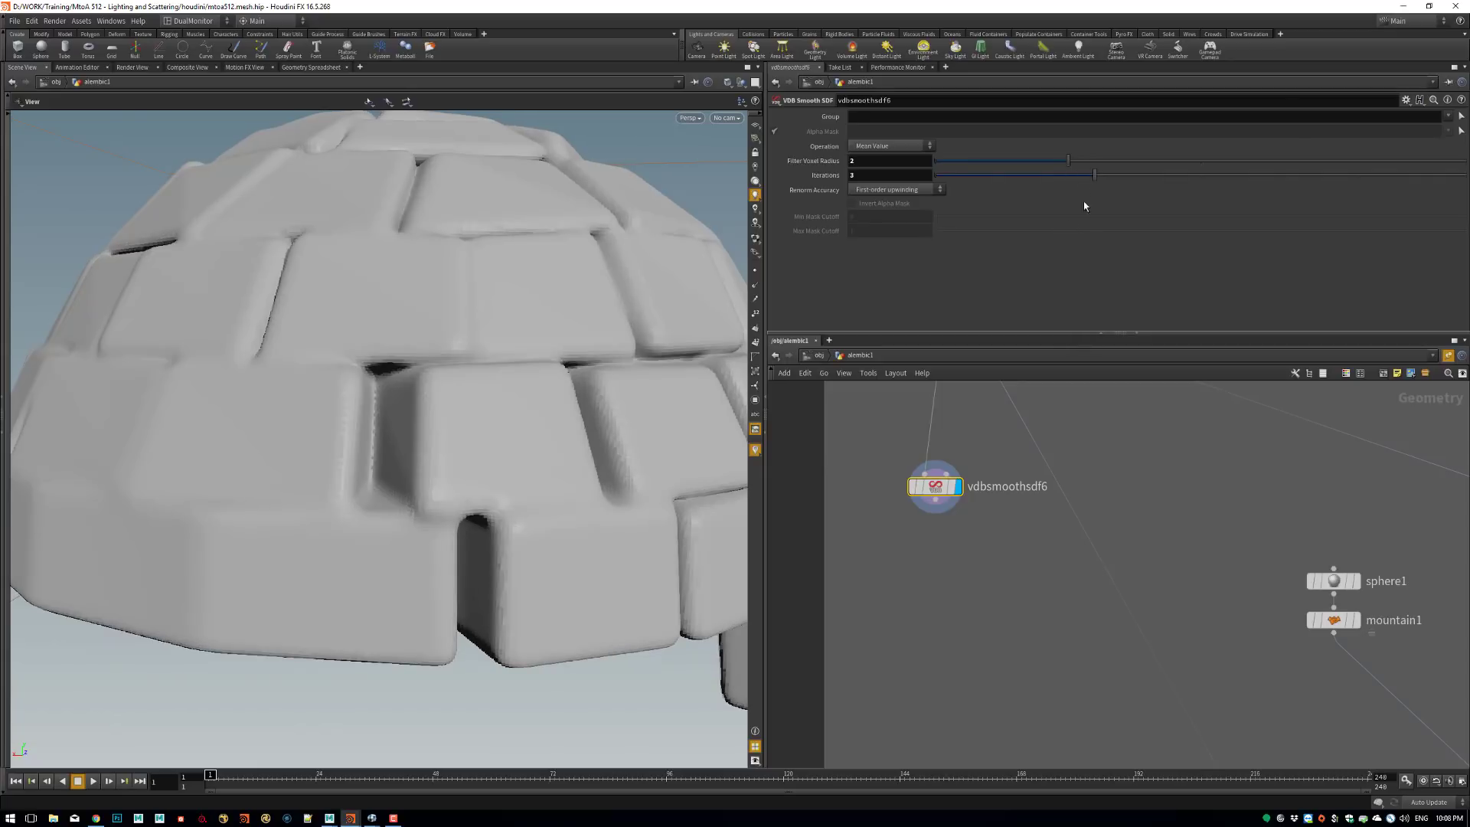
{"action": "right_click_drag", "start_coordinate": [488, 481], "coordinate": [600, 465]}
{"action": "left_click_drag", "start_coordinate": [600, 465], "coordinate": [495, 518]}
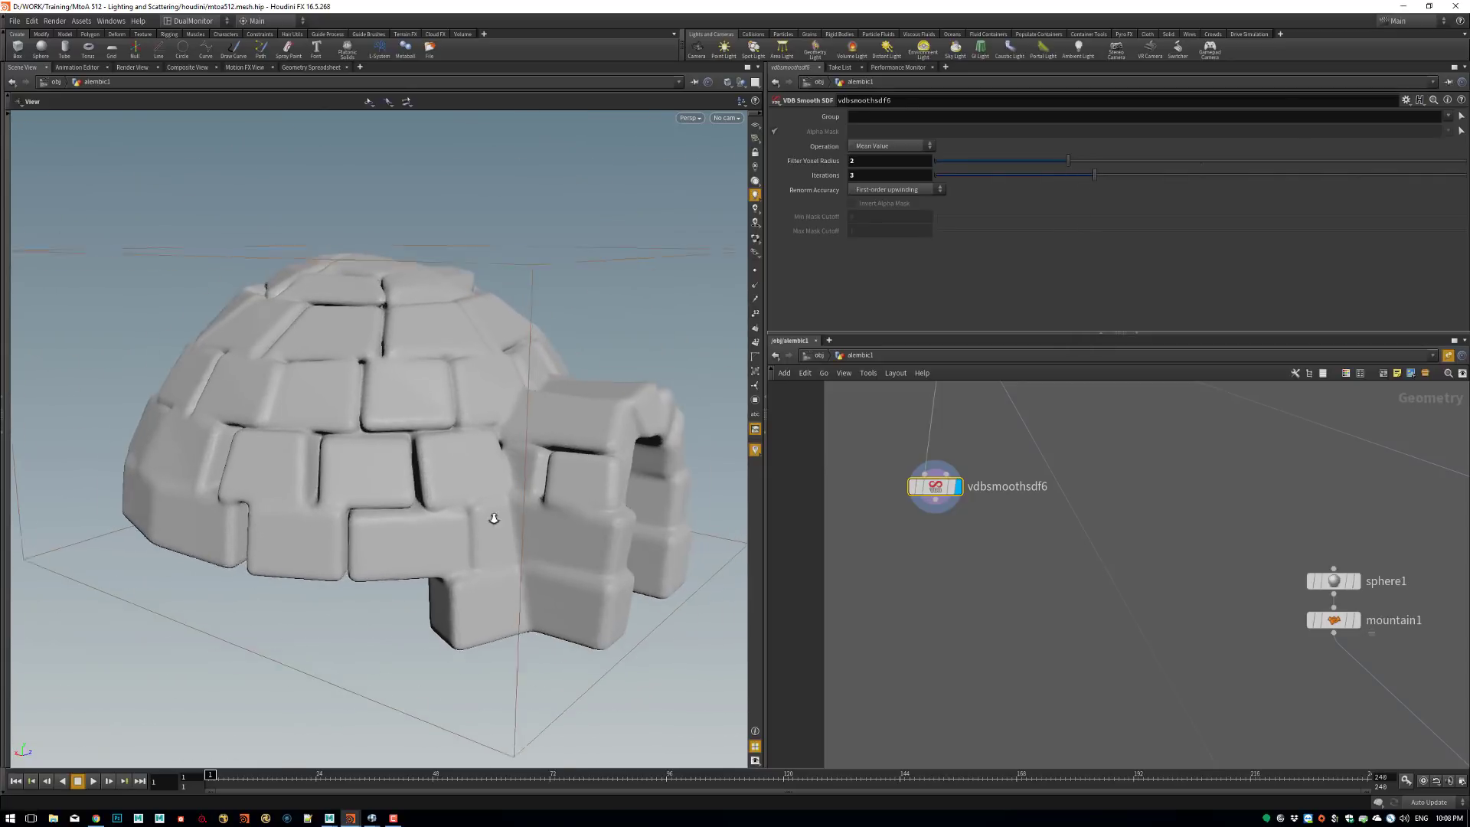
{"action": "right_click_drag", "start_coordinate": [496, 519], "coordinate": [523, 577]}
{"action": "left_click_drag", "start_coordinate": [523, 577], "coordinate": [690, 356]}
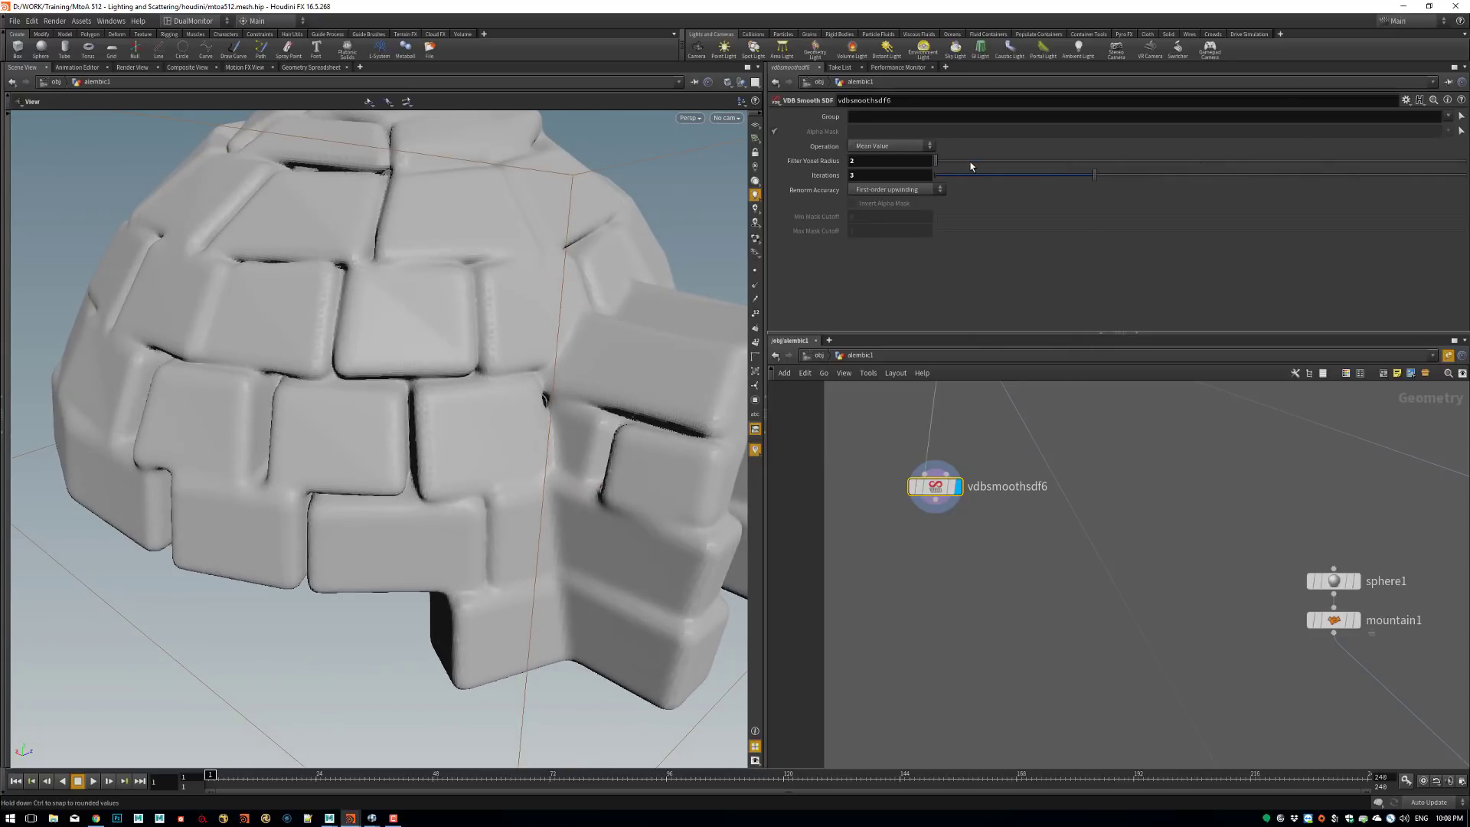
Set the duplicated smooth node's Filter Voxel Radius to 1 and Iterations to 9, and inspect the smoothed igloo.
{"action": "left_click_drag", "start_coordinate": [970, 165], "coordinate": [972, 167]}
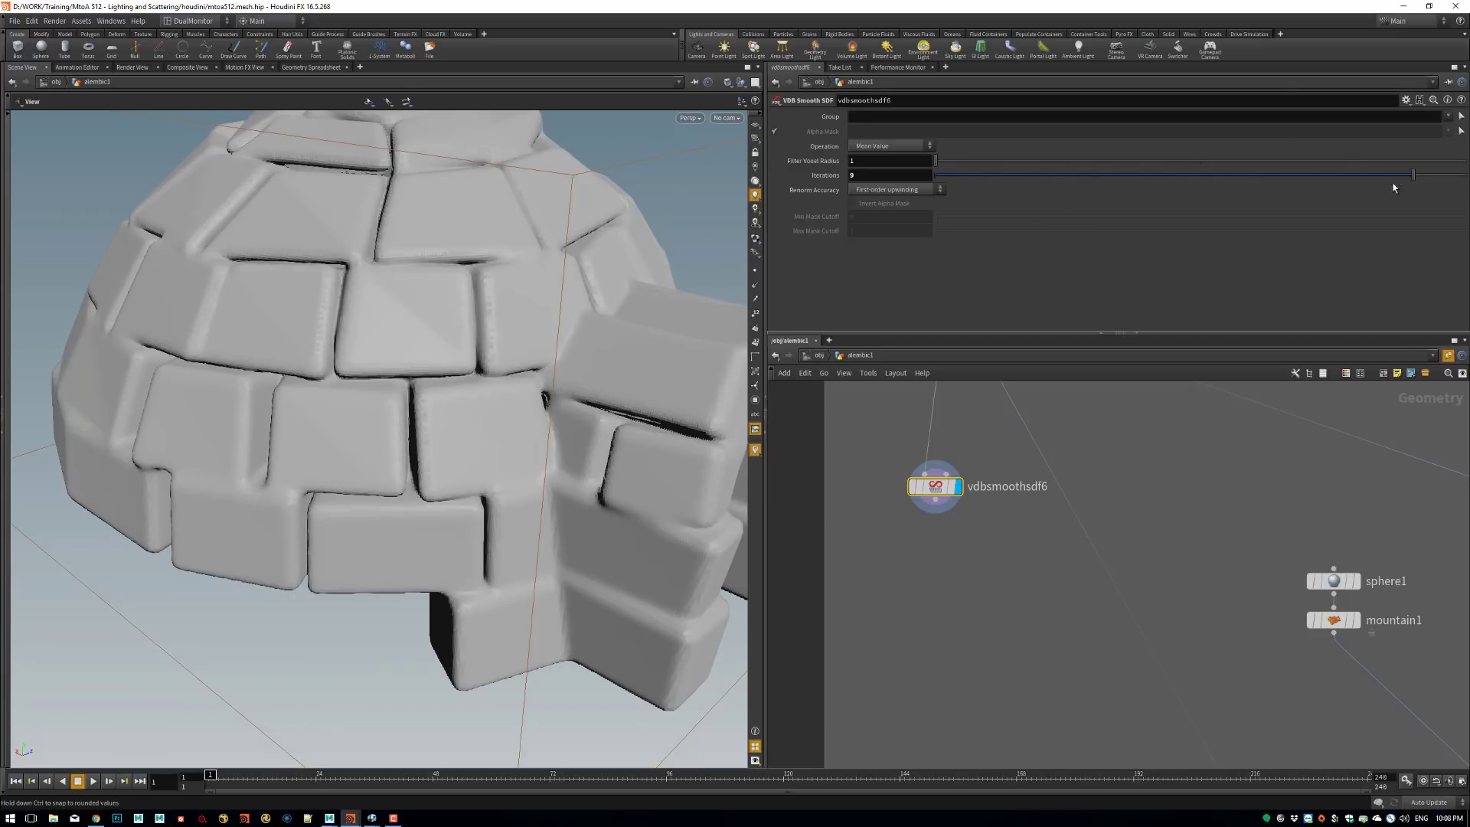
{"action": "left_click_drag", "start_coordinate": [463, 409], "coordinate": [620, 431]}
{"action": "right_click_drag", "start_coordinate": [621, 431], "coordinate": [399, 460]}
{"action": "left_click_drag", "start_coordinate": [399, 460], "coordinate": [516, 377]}
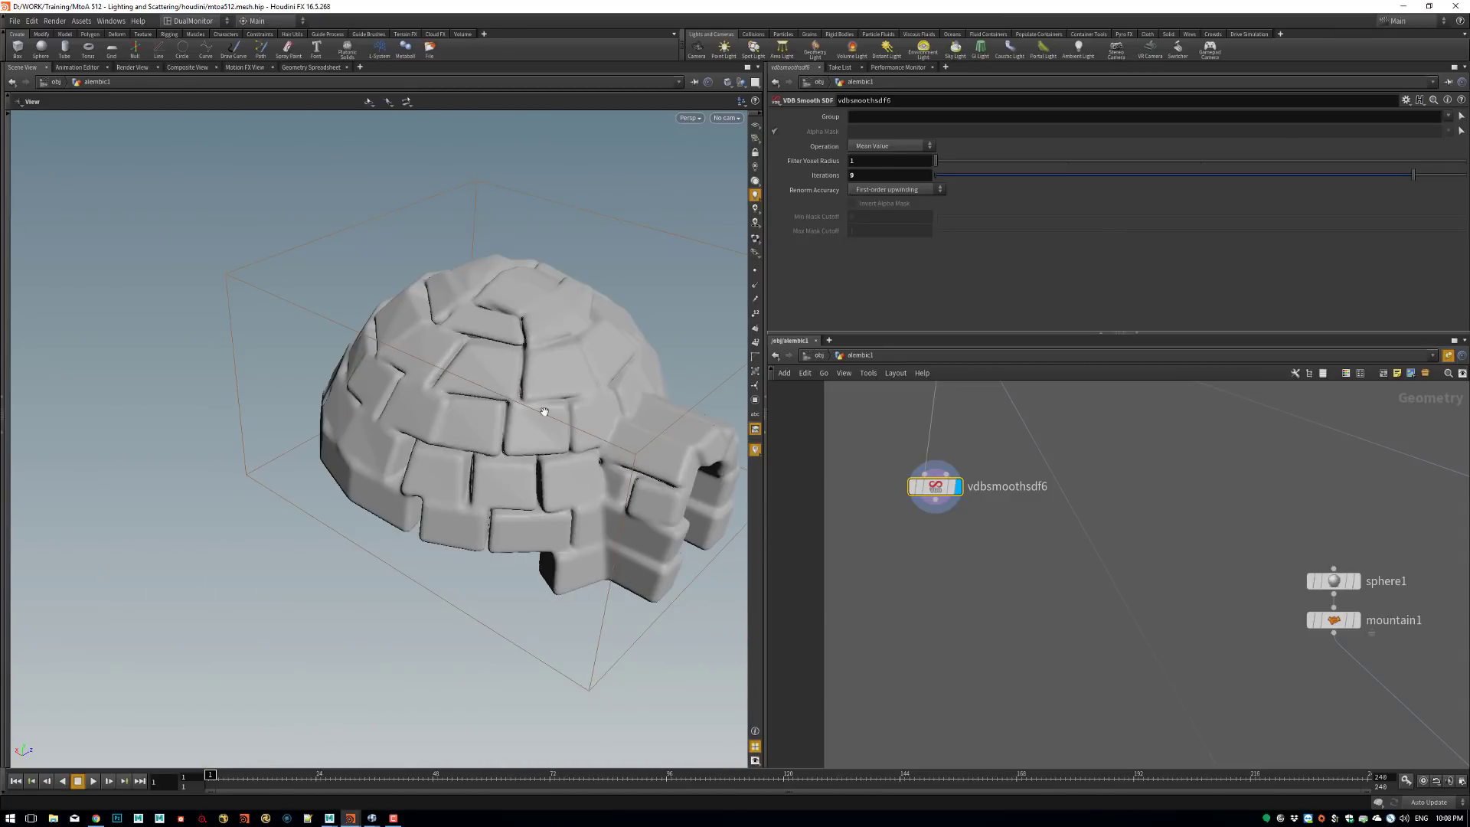
{"action": "right_click_drag", "start_coordinate": [489, 389], "coordinate": [578, 377]}
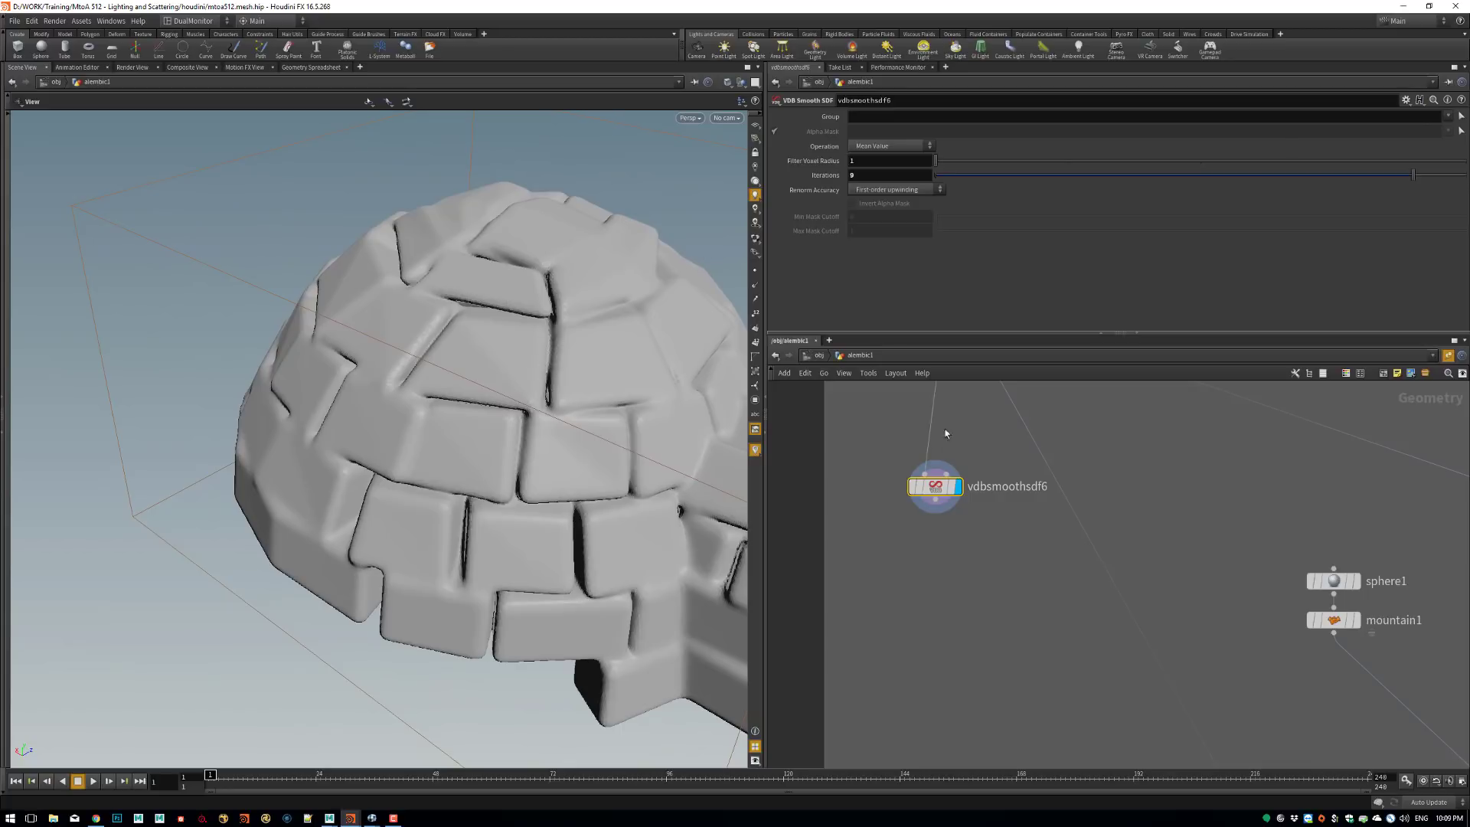
Display the original vdbsmoothsdf5 result again and compare its bricks with the heavier smoothing.
{"action": "scroll", "coordinate": [931, 467], "scroll_direction": "down", "scroll_amount": 5}
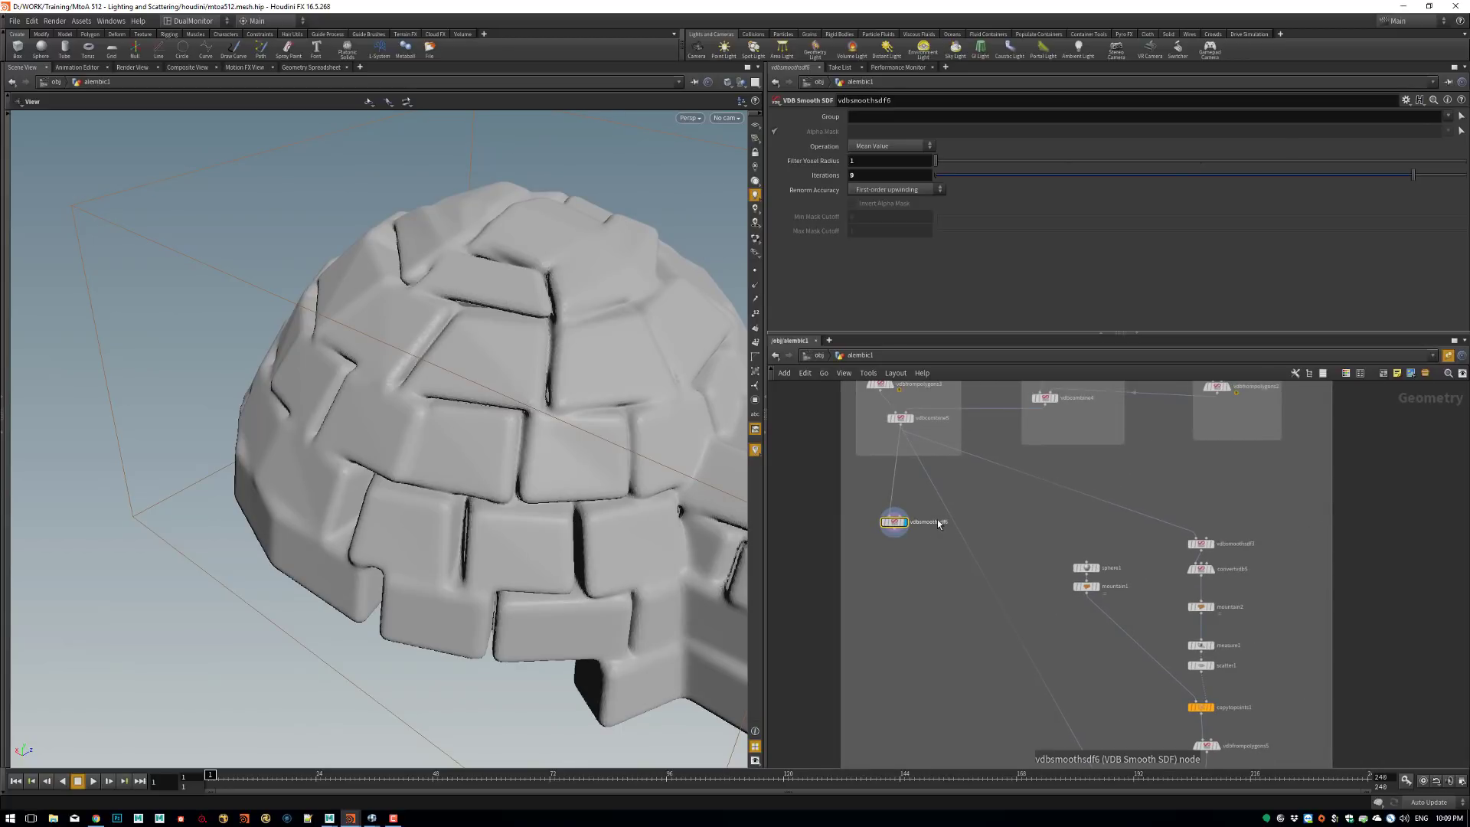
{"action": "middle_click_drag", "start_coordinate": [1005, 554], "coordinate": [882, 295]}
{"action": "scroll", "coordinate": [965, 525], "scroll_direction": "up", "scroll_amount": 4}
{"action": "left_click", "coordinate": [1047, 551]}
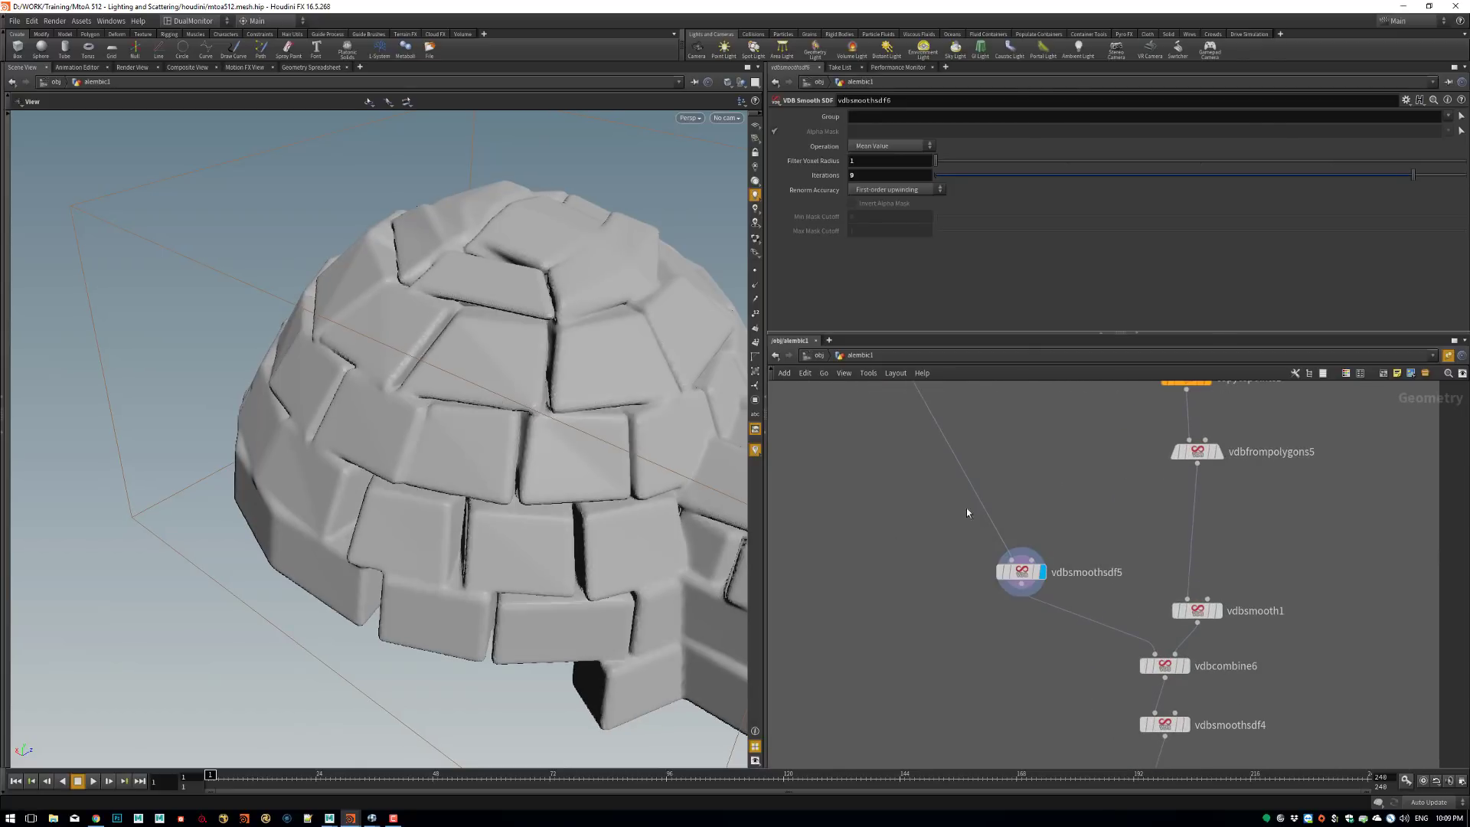
{"action": "left_click_drag", "start_coordinate": [416, 434], "coordinate": [512, 391]}
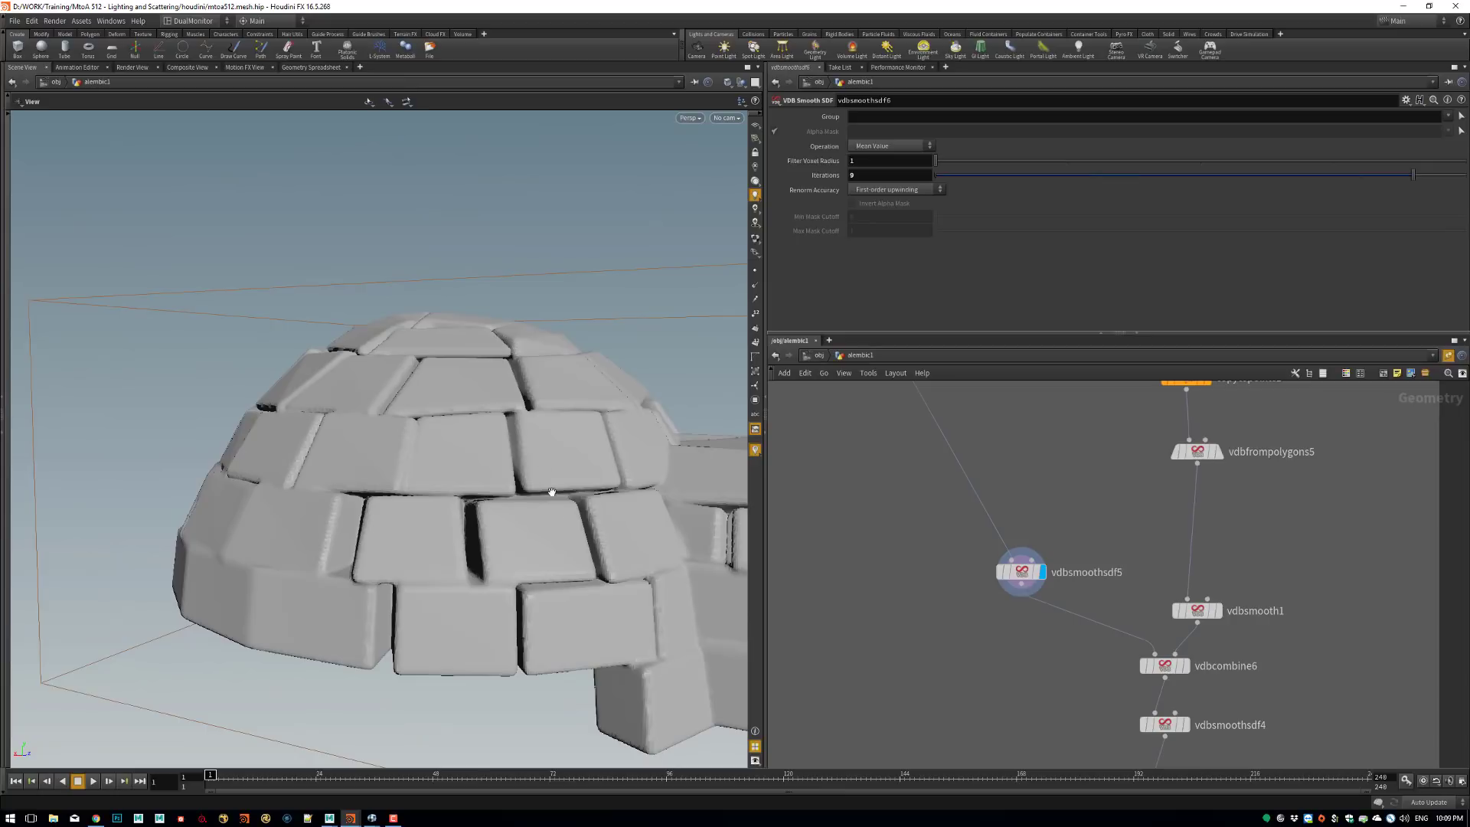
Examine how vdbsmoothsdf5 and vdbsmooth1 feed vdbcombine6, and follow the second branch up past copytopoints1 to vdbsmoothsdf3.
{"action": "scroll", "coordinate": [923, 565], "scroll_direction": "down", "scroll_amount": 5}
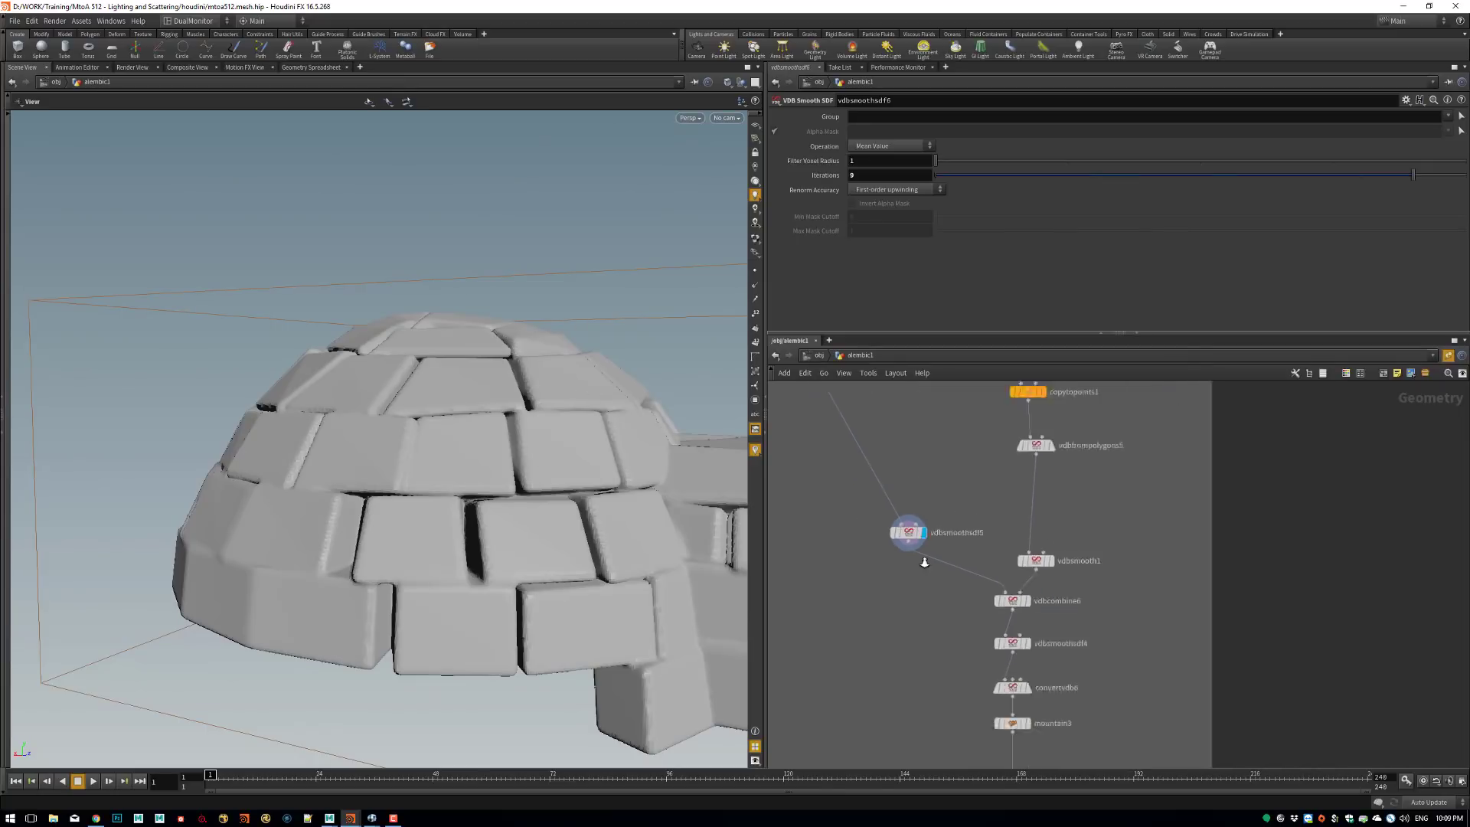
{"action": "middle_click_drag", "start_coordinate": [918, 568], "coordinate": [947, 459]}
{"action": "right_click", "coordinate": [1029, 558]}
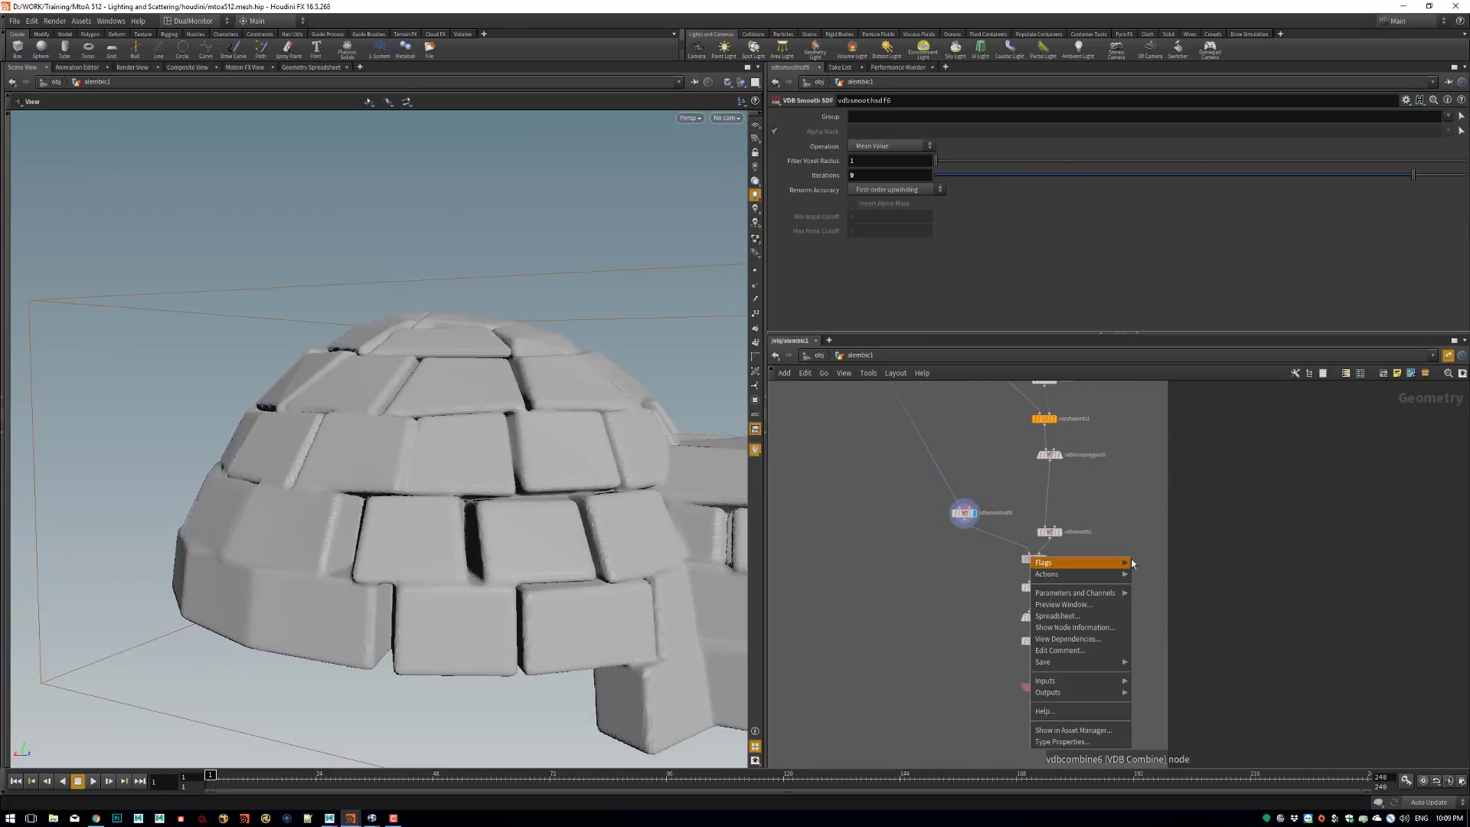
{"action": "left_click", "coordinate": [1129, 468]}
{"action": "right_click_drag", "start_coordinate": [1073, 525], "coordinate": [1203, 535]}
{"action": "middle_click_drag", "start_coordinate": [994, 616], "coordinate": [1075, 532]}
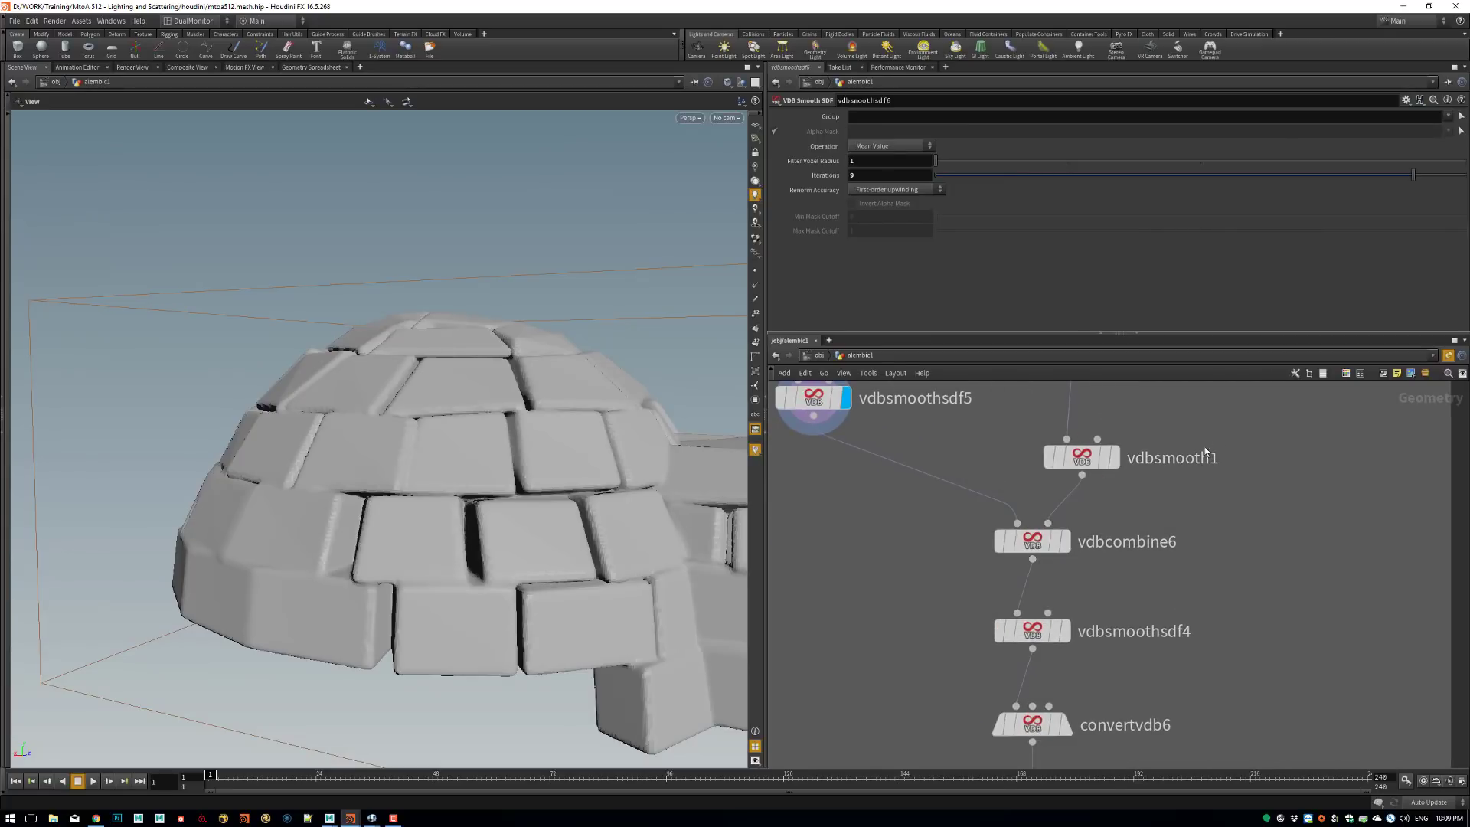
{"action": "right_click_drag", "start_coordinate": [1152, 451], "coordinate": [1103, 453]}
{"action": "middle_click_drag", "start_coordinate": [1102, 453], "coordinate": [1033, 750]}
{"action": "middle_click_drag", "start_coordinate": [933, 452], "coordinate": [1003, 586]}
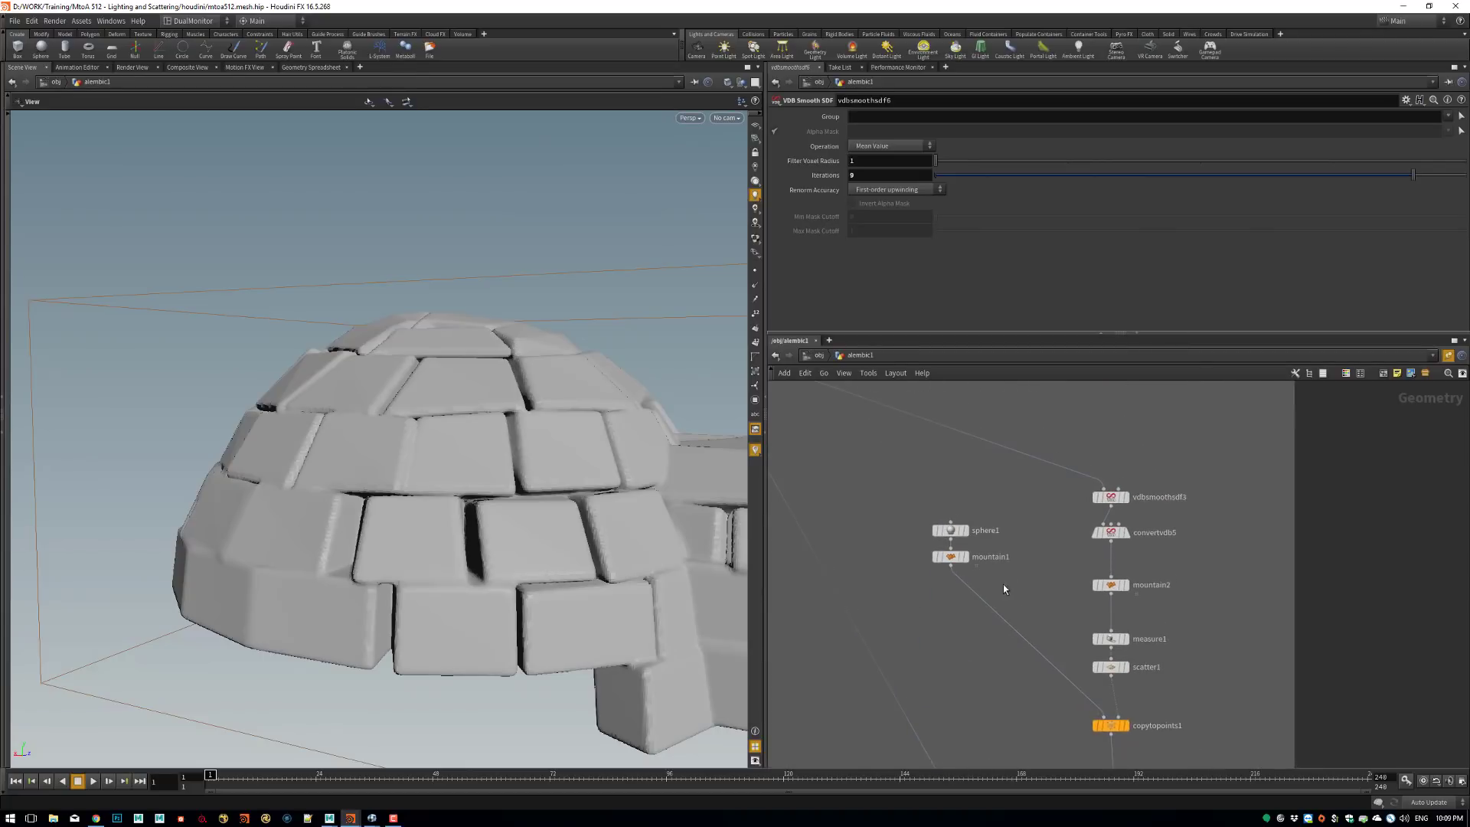
{"action": "right_click_drag", "start_coordinate": [1003, 585], "coordinate": [996, 574]}
Display the unsmoothed vdbcombine5 result, followed by the vdbsmoothsdf3 result for comparison.
{"action": "middle_click_drag", "start_coordinate": [876, 423], "coordinate": [938, 493]}
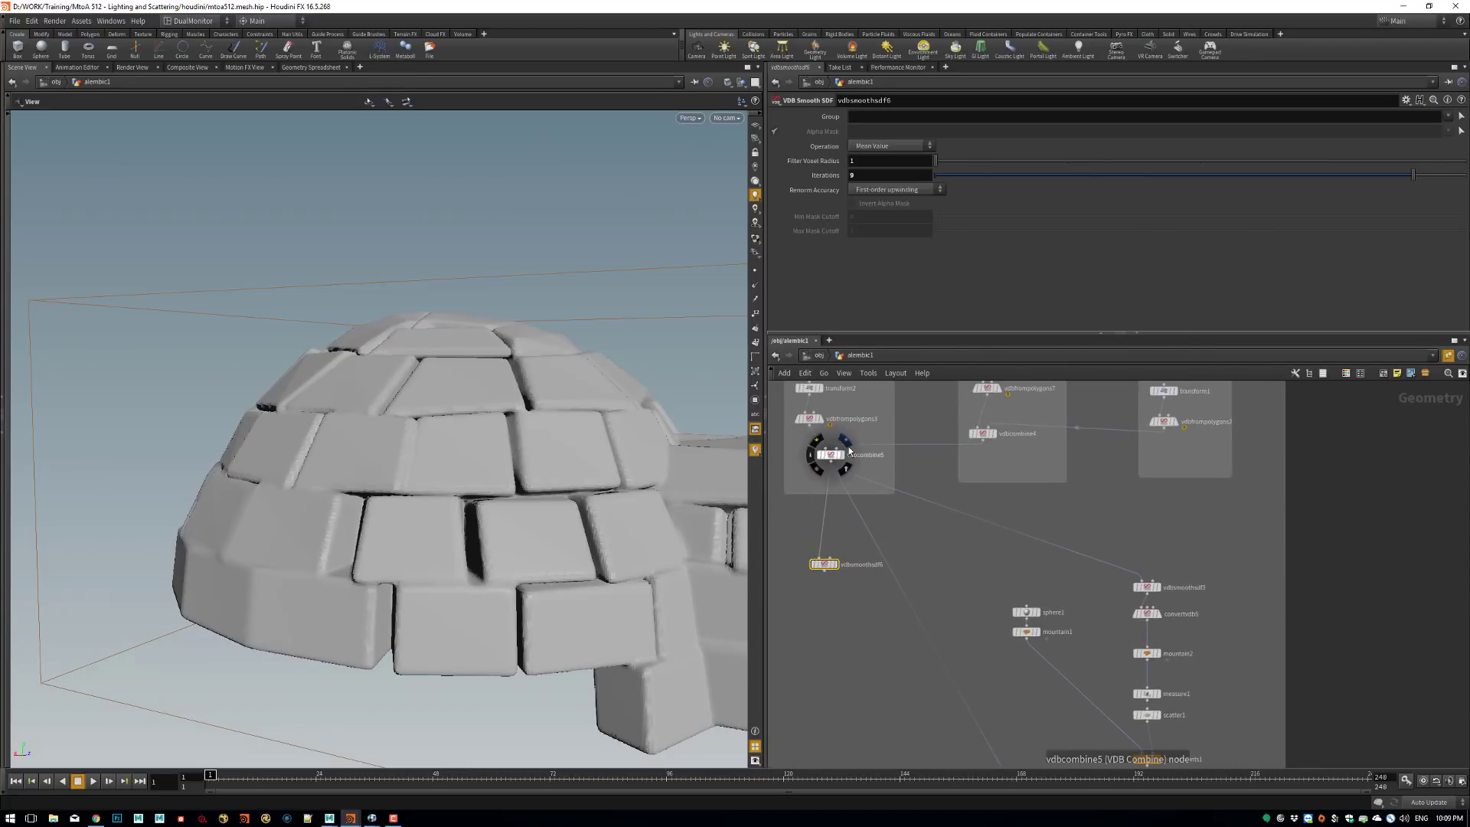
{"action": "left_click", "coordinate": [849, 441]}
{"action": "middle_click_drag", "start_coordinate": [1134, 557], "coordinate": [999, 458]}
{"action": "scroll", "coordinate": [998, 459], "scroll_direction": "up", "scroll_amount": 4}
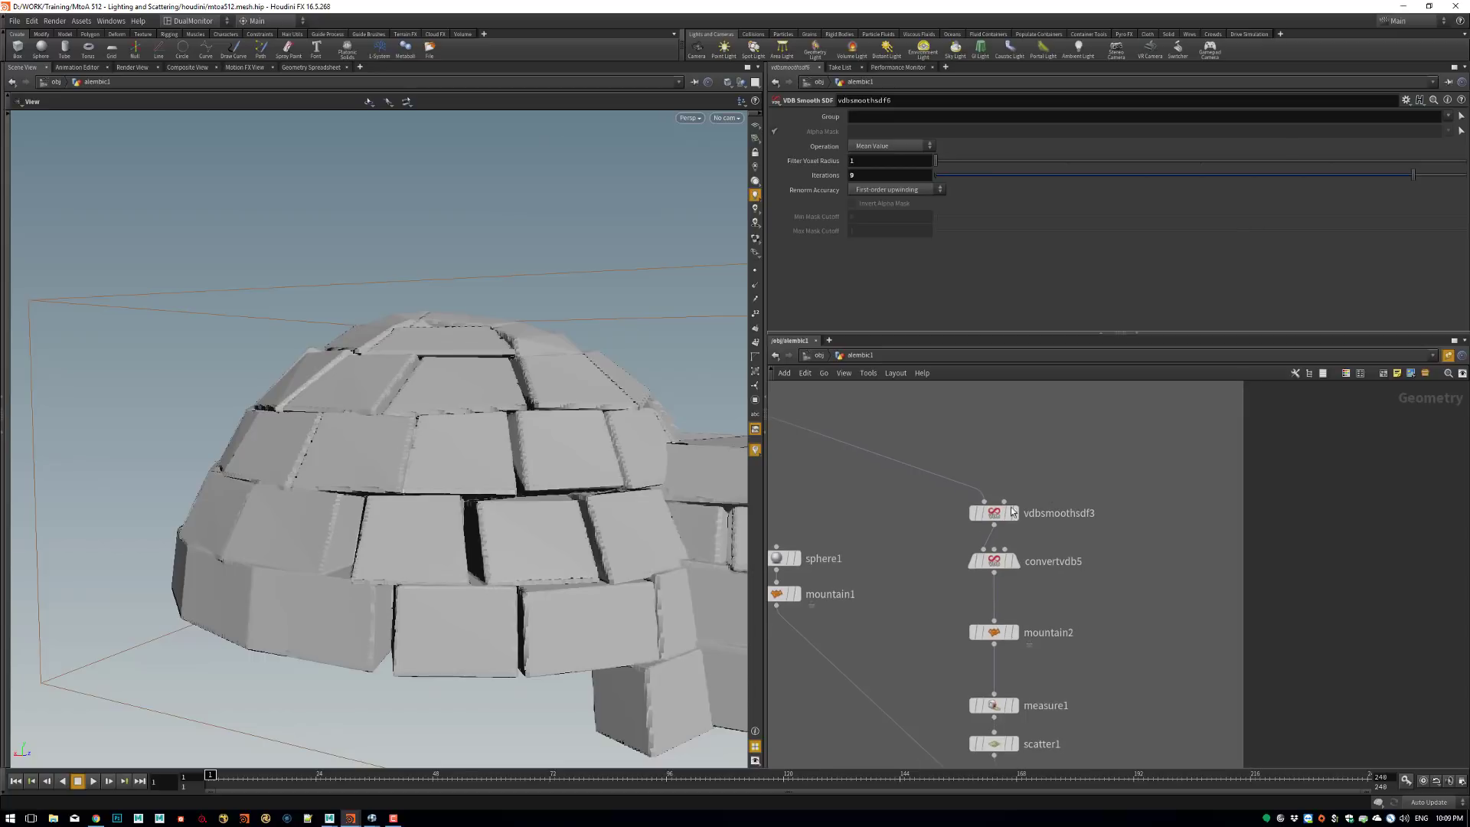
{"action": "left_click", "coordinate": [1021, 490]}
Display the polygon mesh from convertvdb5 and open that node's parameters.
{"action": "middle_click_drag", "start_coordinate": [995, 560], "coordinate": [1009, 487]}
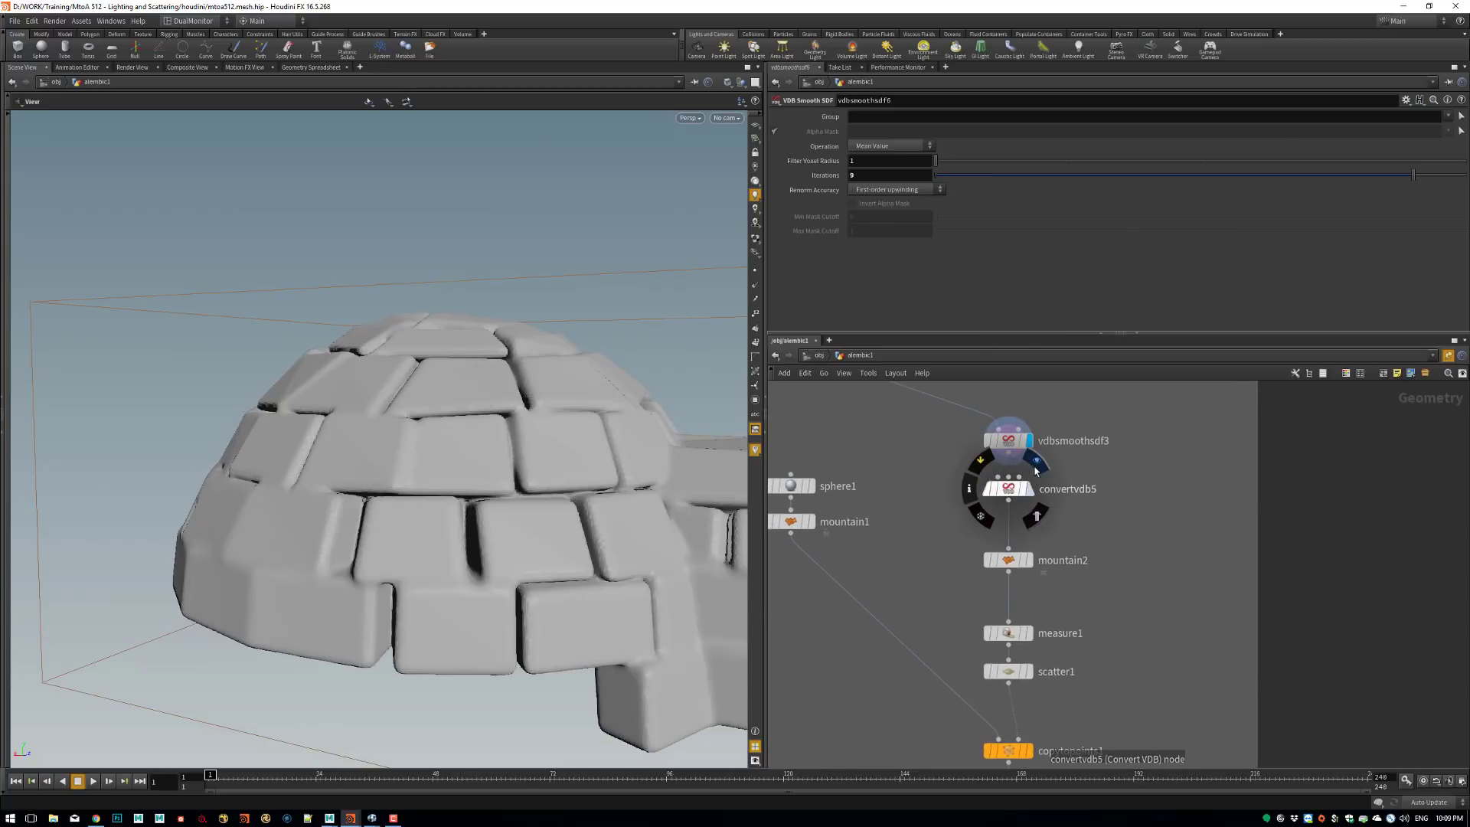
{"action": "left_click", "coordinate": [1036, 467]}
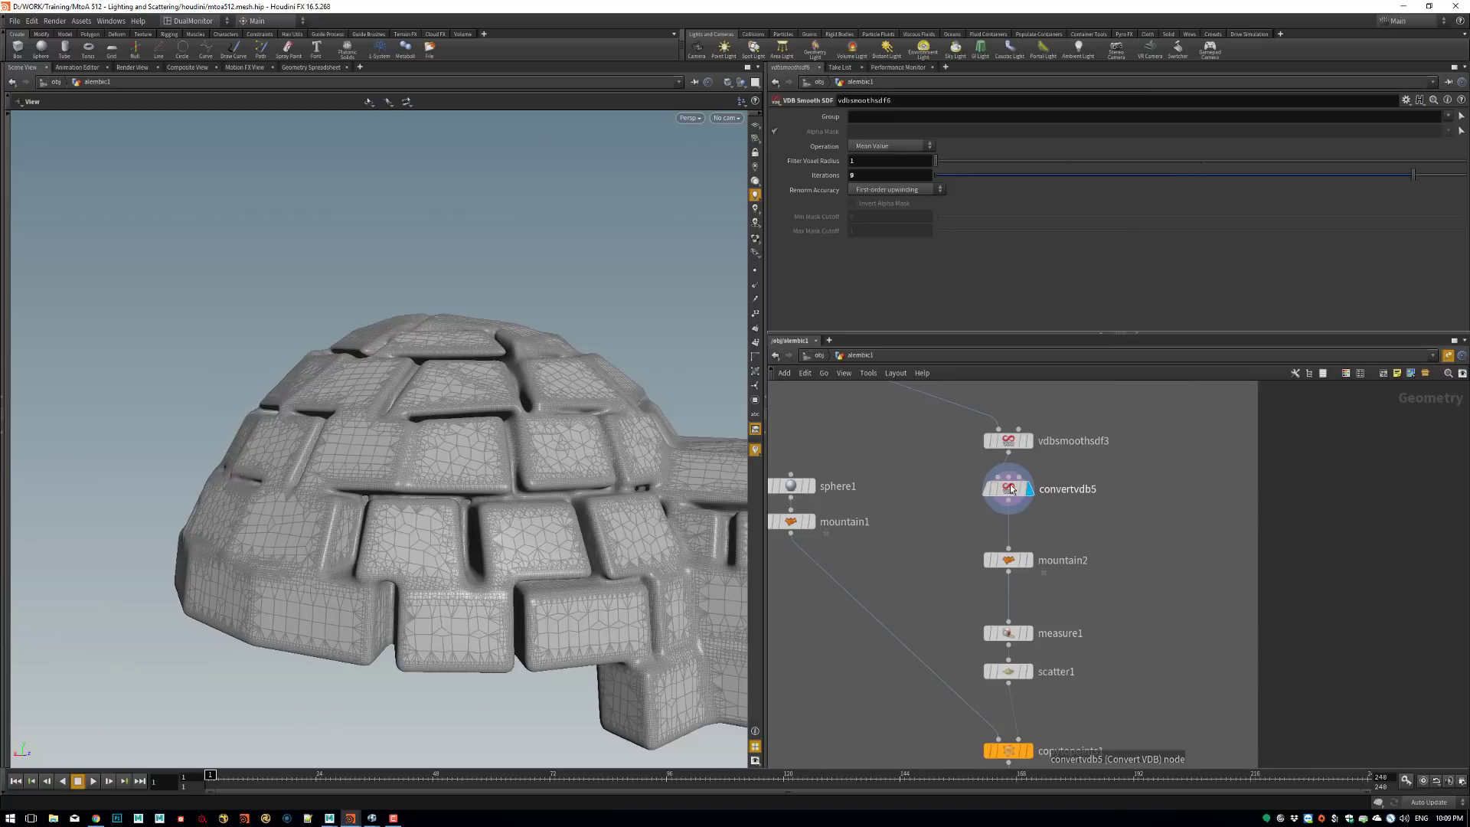
{"action": "left_click", "coordinate": [1010, 492]}
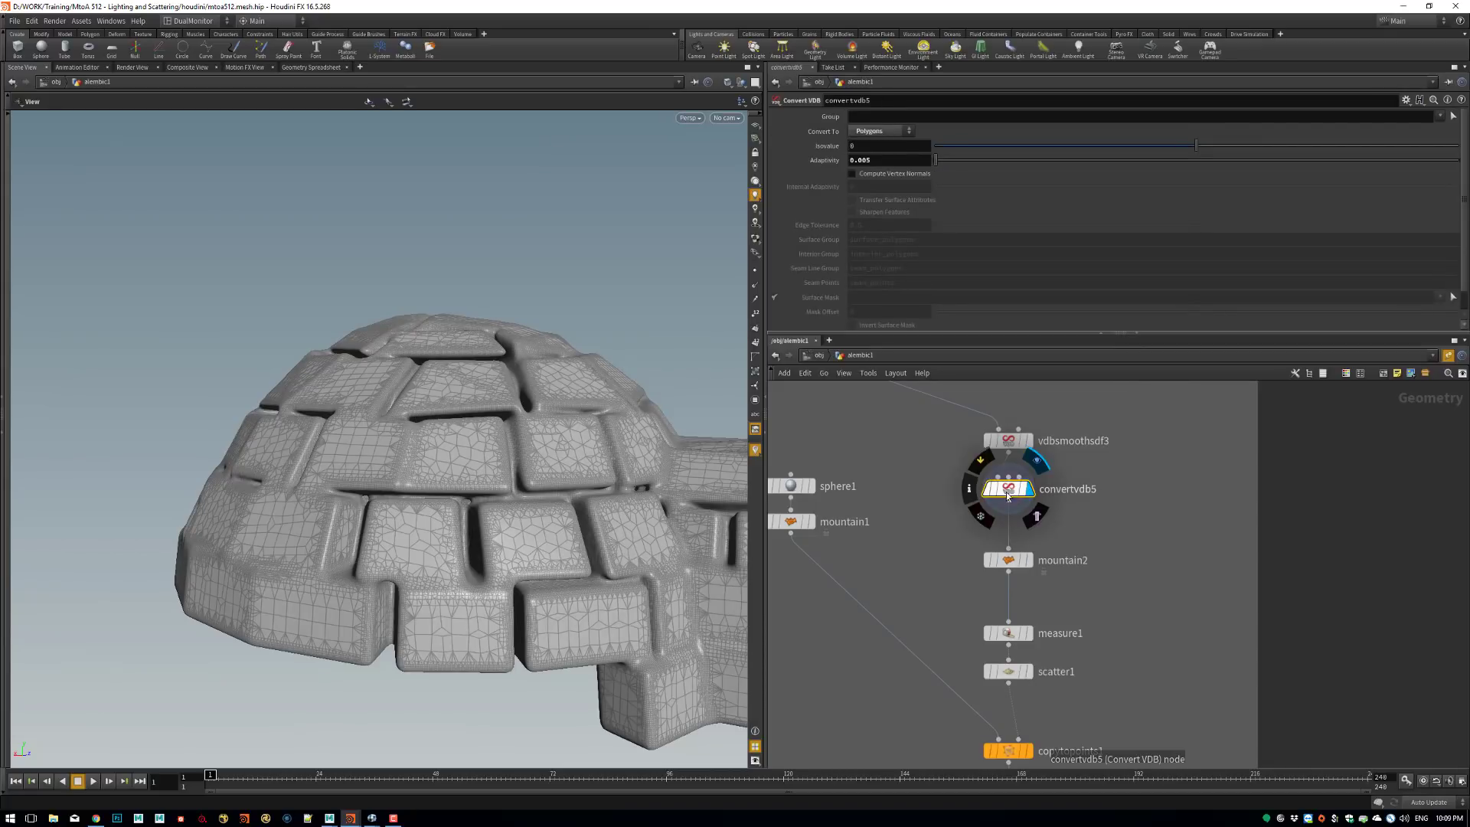
{"action": "left_click_drag", "start_coordinate": [651, 485], "coordinate": [620, 436]}
Display the mountain2 result and inspect the noise displacement on the bricks and door arch from several angles.
{"action": "mouse_move", "coordinate": [1023, 563]}
{"action": "left_click", "coordinate": [1038, 538]}
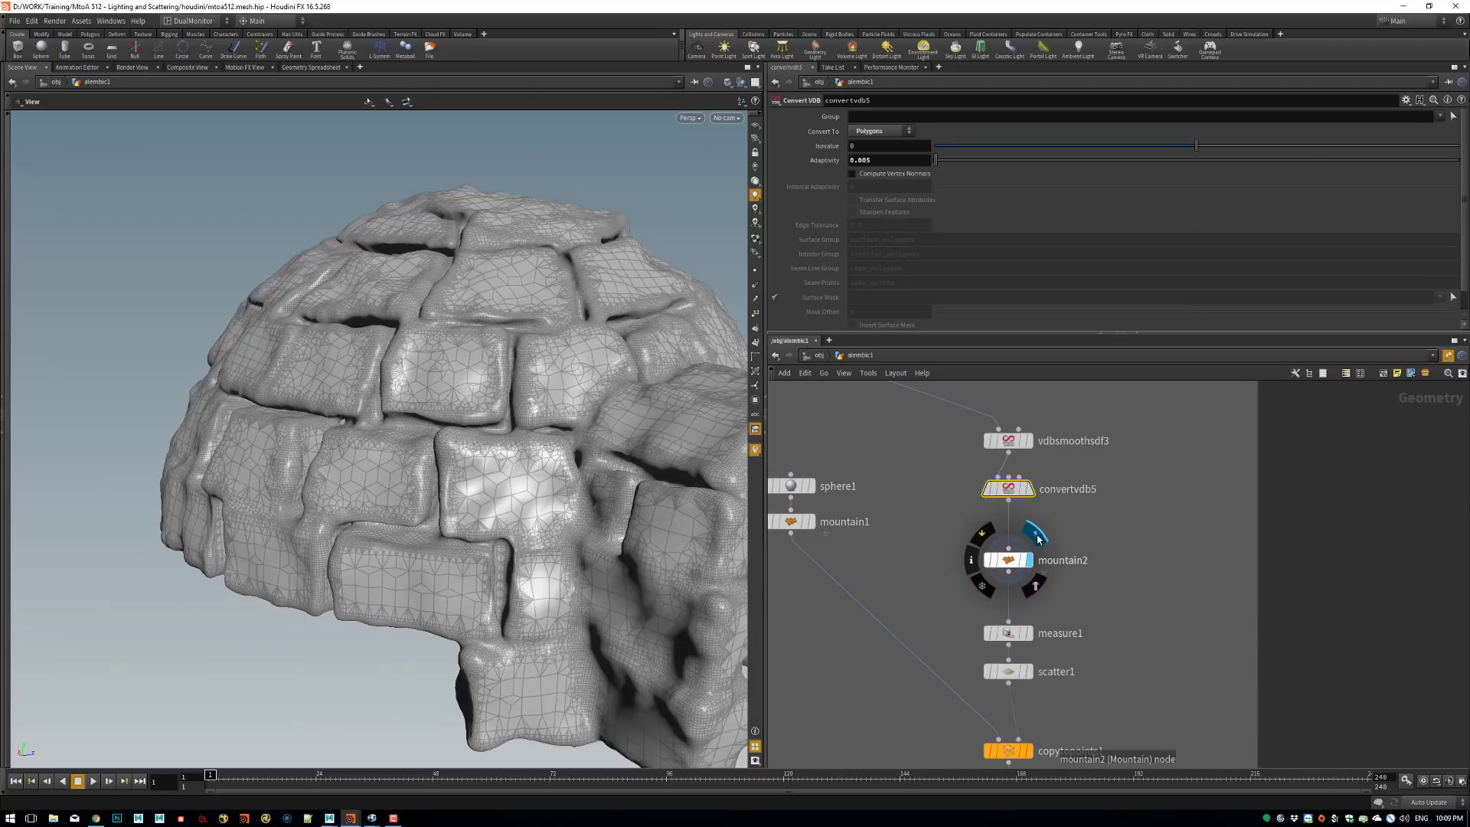
{"action": "middle_click_drag", "start_coordinate": [646, 397], "coordinate": [502, 404]}
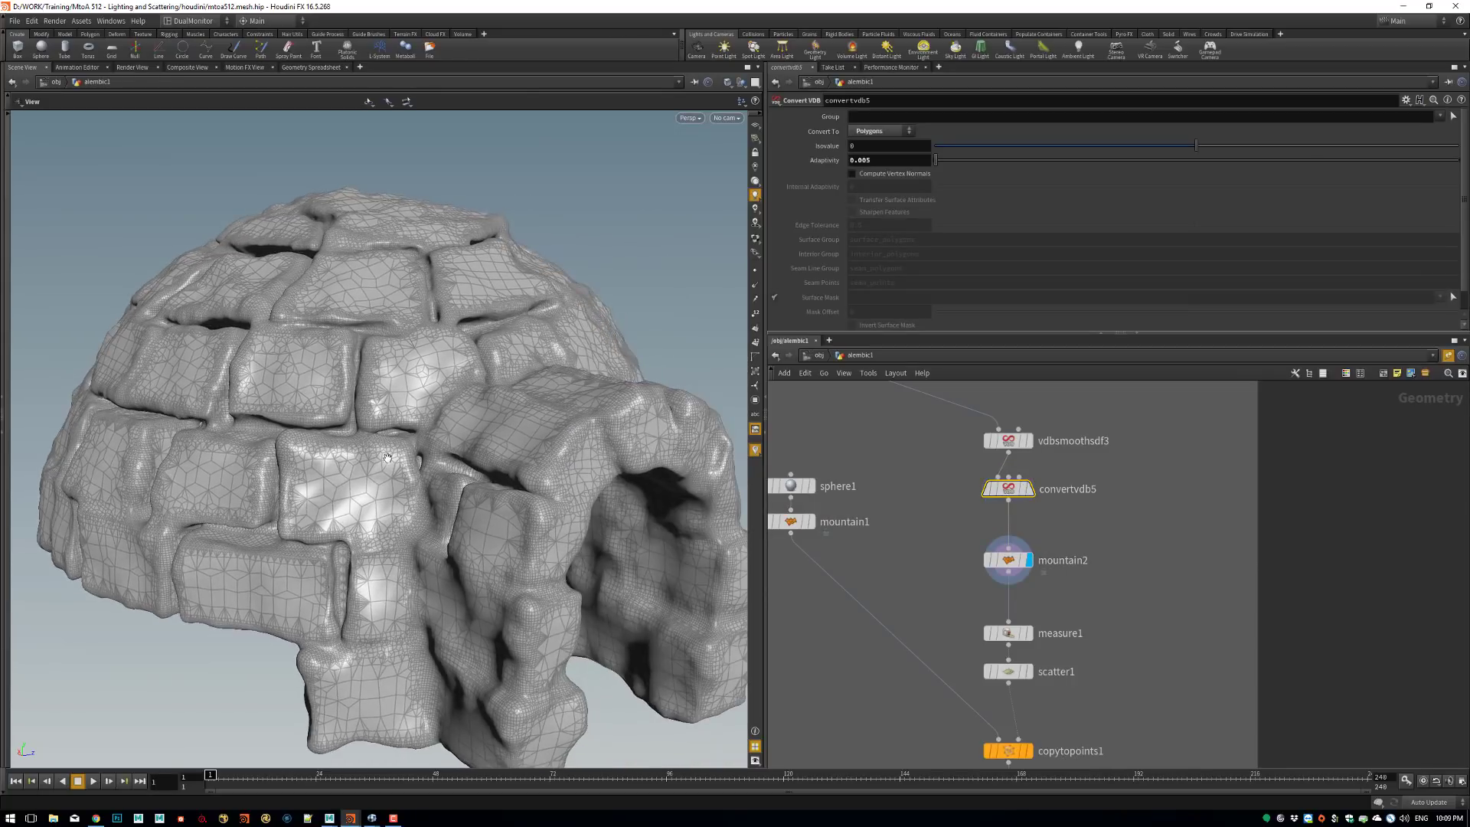
{"action": "right_click_drag", "start_coordinate": [502, 404], "coordinate": [463, 426]}
{"action": "left_click_drag", "start_coordinate": [462, 427], "coordinate": [529, 416]}
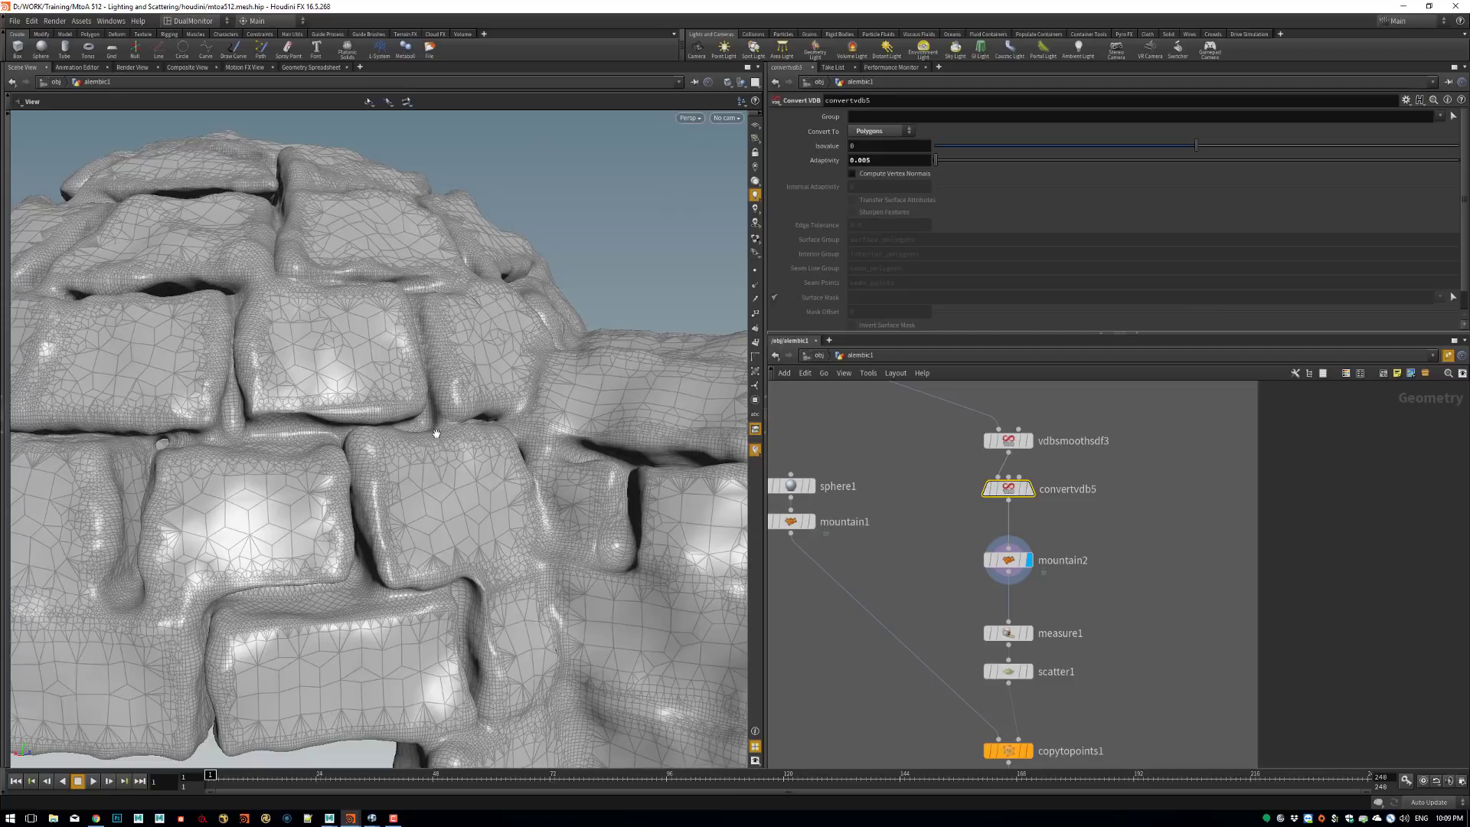
{"action": "left_click_drag", "start_coordinate": [437, 434], "coordinate": [667, 524]}
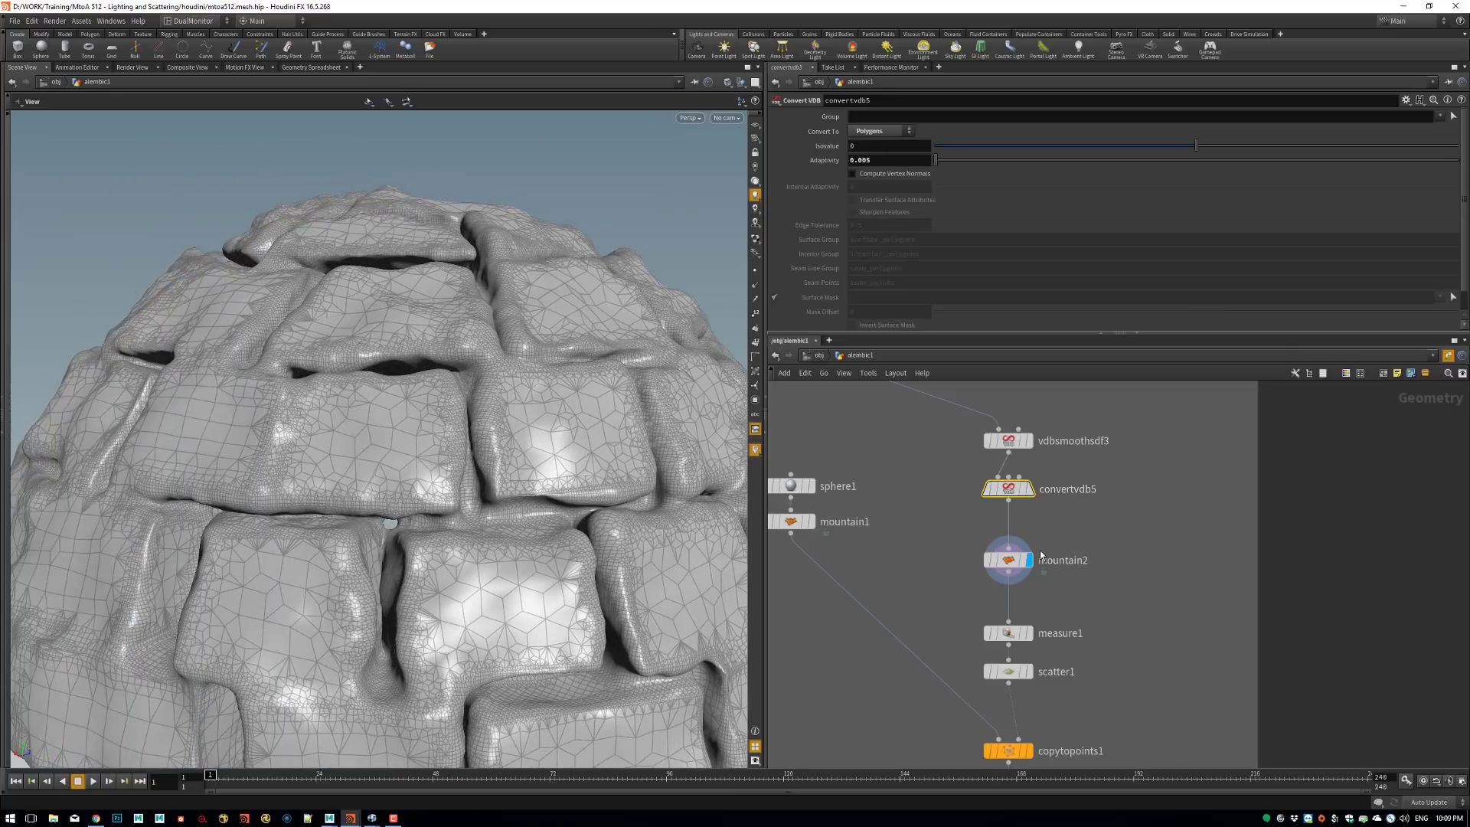
Take another look at the mountain2 displacement on the bricks, and open the parameters of the measure1 node.
{"action": "mouse_move", "coordinate": [1012, 563]}
{"action": "left_click_drag", "start_coordinate": [544, 438], "coordinate": [449, 494]}
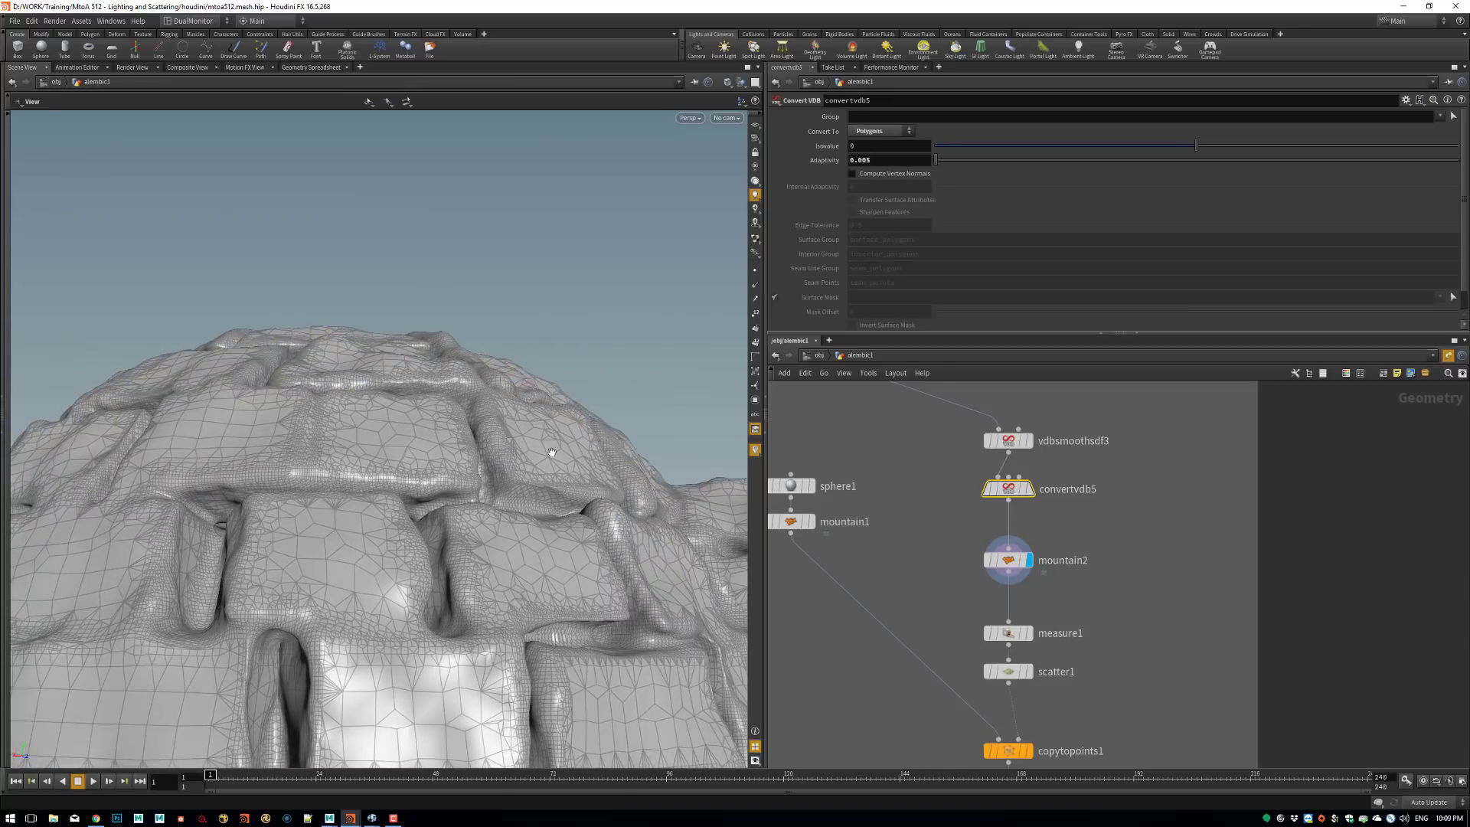
{"action": "left_click_drag", "start_coordinate": [552, 453], "coordinate": [685, 524]}
{"action": "middle_click_drag", "start_coordinate": [1038, 627], "coordinate": [1007, 511]}
{"action": "scroll", "coordinate": [1007, 512], "scroll_direction": "up", "scroll_amount": 1}
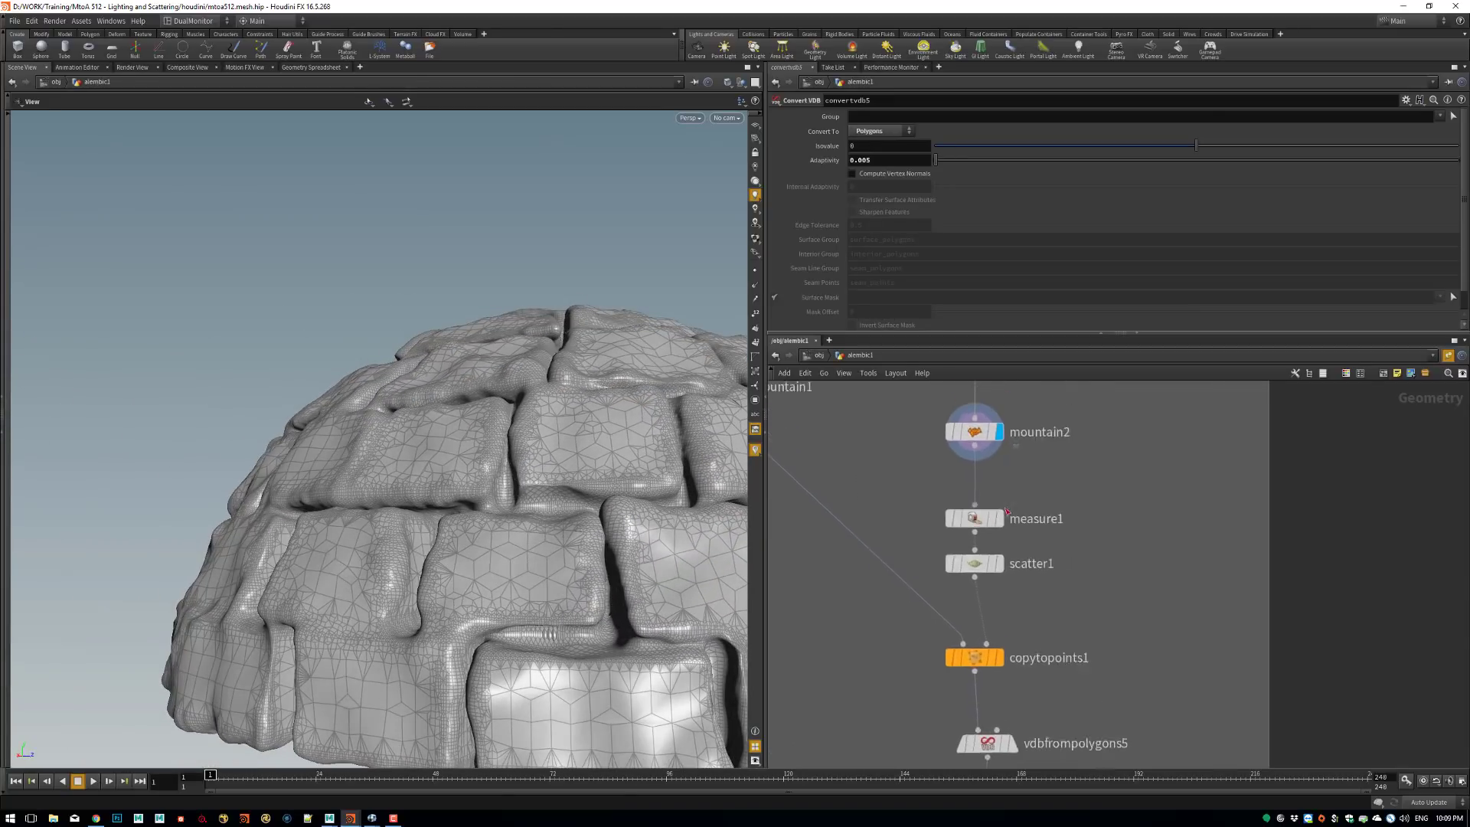
{"action": "scroll", "coordinate": [1007, 512], "scroll_direction": "up", "scroll_amount": 3}
{"action": "left_click", "coordinate": [974, 494]}
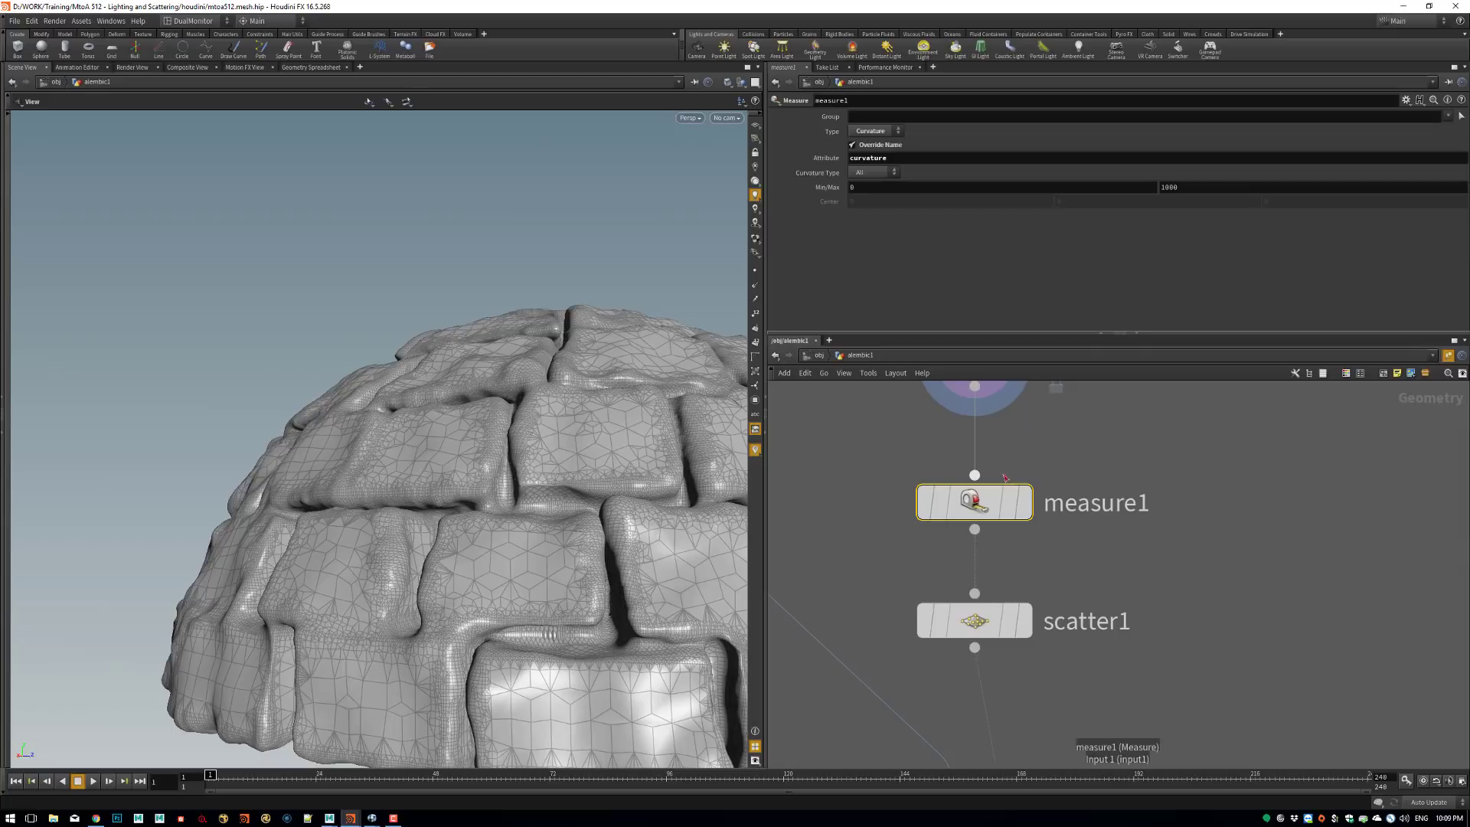
Examine the curved brick edges and the gaps between bricks up close from several angles.
{"action": "right_click_drag", "start_coordinate": [587, 446], "coordinate": [657, 452]}
{"action": "left_click_drag", "start_coordinate": [577, 430], "coordinate": [606, 415]}
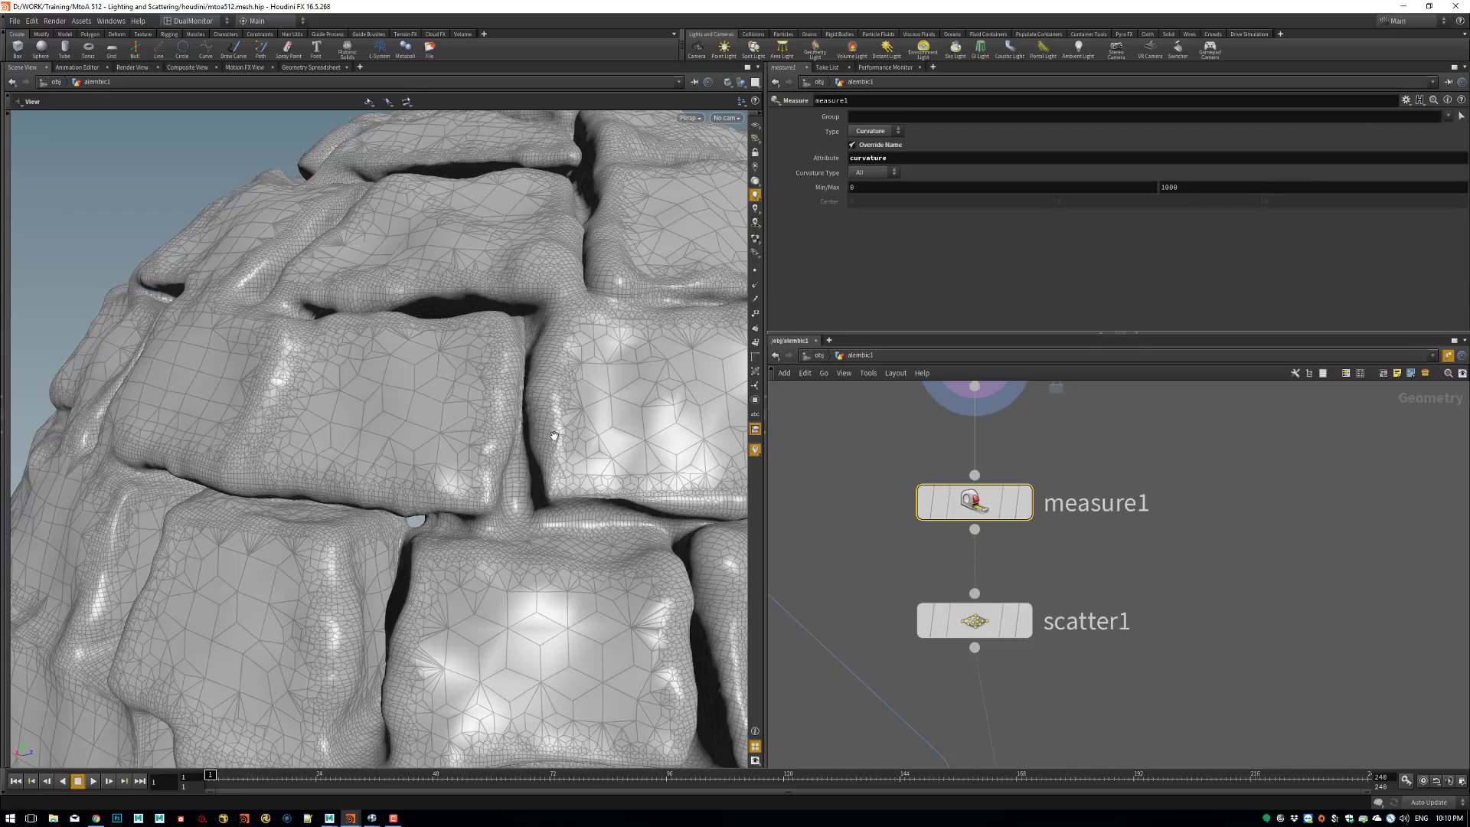
{"action": "middle_click_drag", "start_coordinate": [1000, 555], "coordinate": [1031, 523]}
{"action": "mouse_move", "coordinate": [1020, 461]}
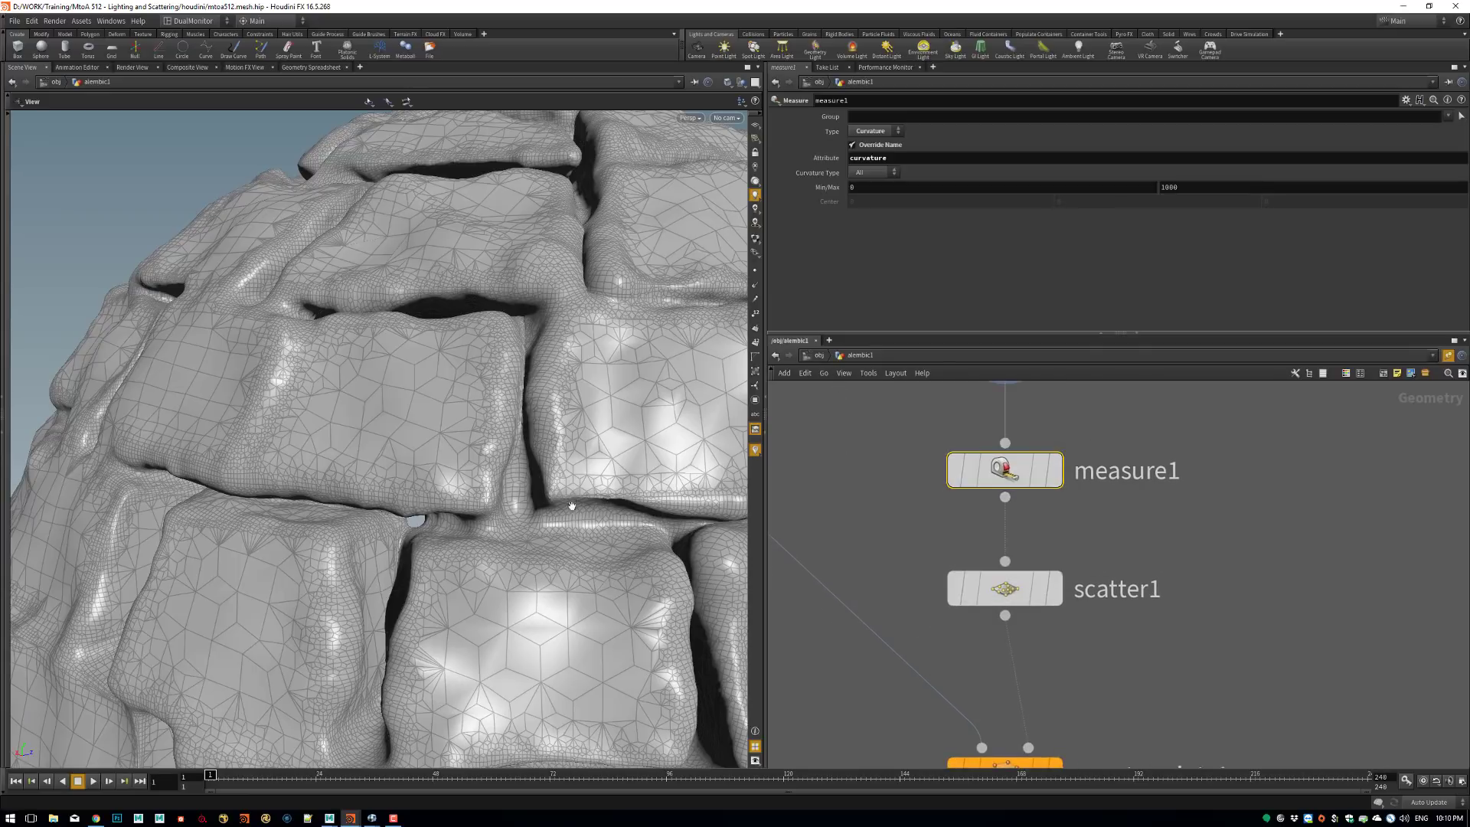
{"action": "mouse_move", "coordinate": [569, 505]}
{"action": "right_mouse_down"}
{"action": "mouse_move", "coordinate": [519, 483]}
{"action": "mouse_move", "coordinate": [588, 518]}
{"action": "right_mouse_up"}
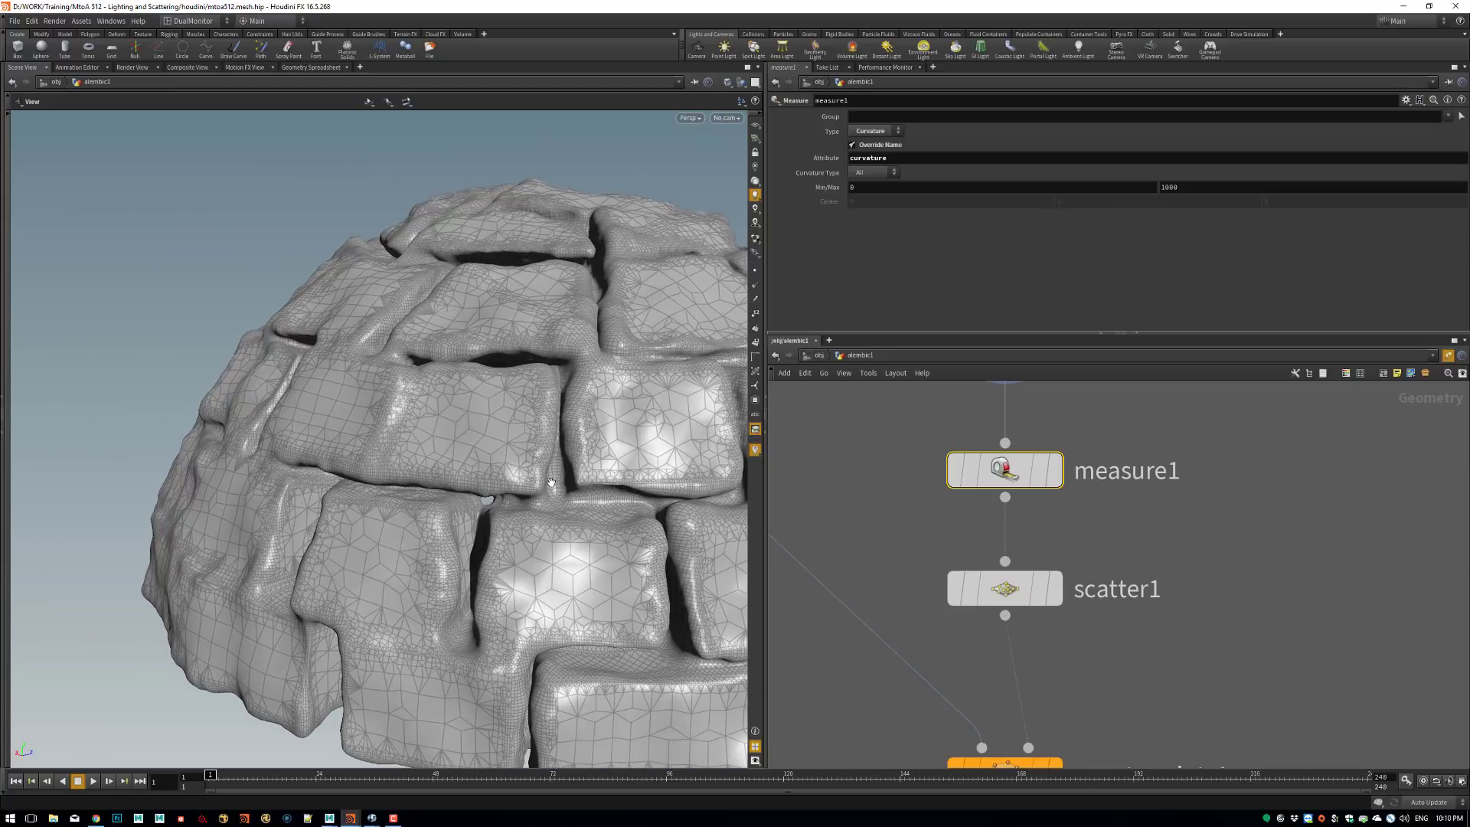
{"action": "left_click_drag", "start_coordinate": [552, 482], "coordinate": [561, 440]}
{"action": "left_click_drag", "start_coordinate": [459, 658], "coordinate": [562, 573]}
{"action": "right_click_drag", "start_coordinate": [563, 573], "coordinate": [606, 534]}
Display the scatter1 result and inspect the distribution of the scattered points over the igloo from several angles.
{"action": "mouse_move", "coordinate": [1002, 591]}
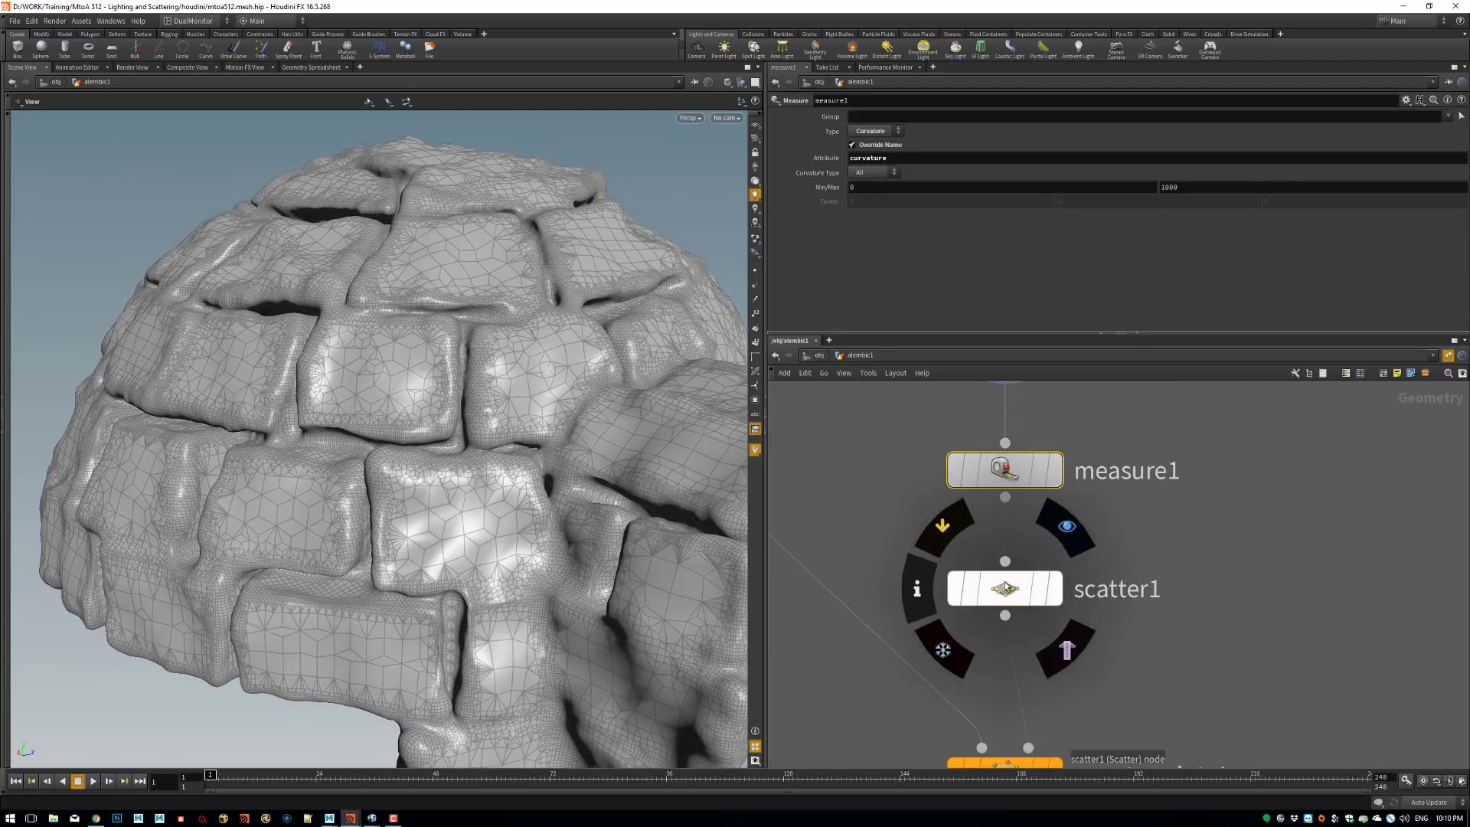
{"action": "left_click", "coordinate": [1066, 526]}
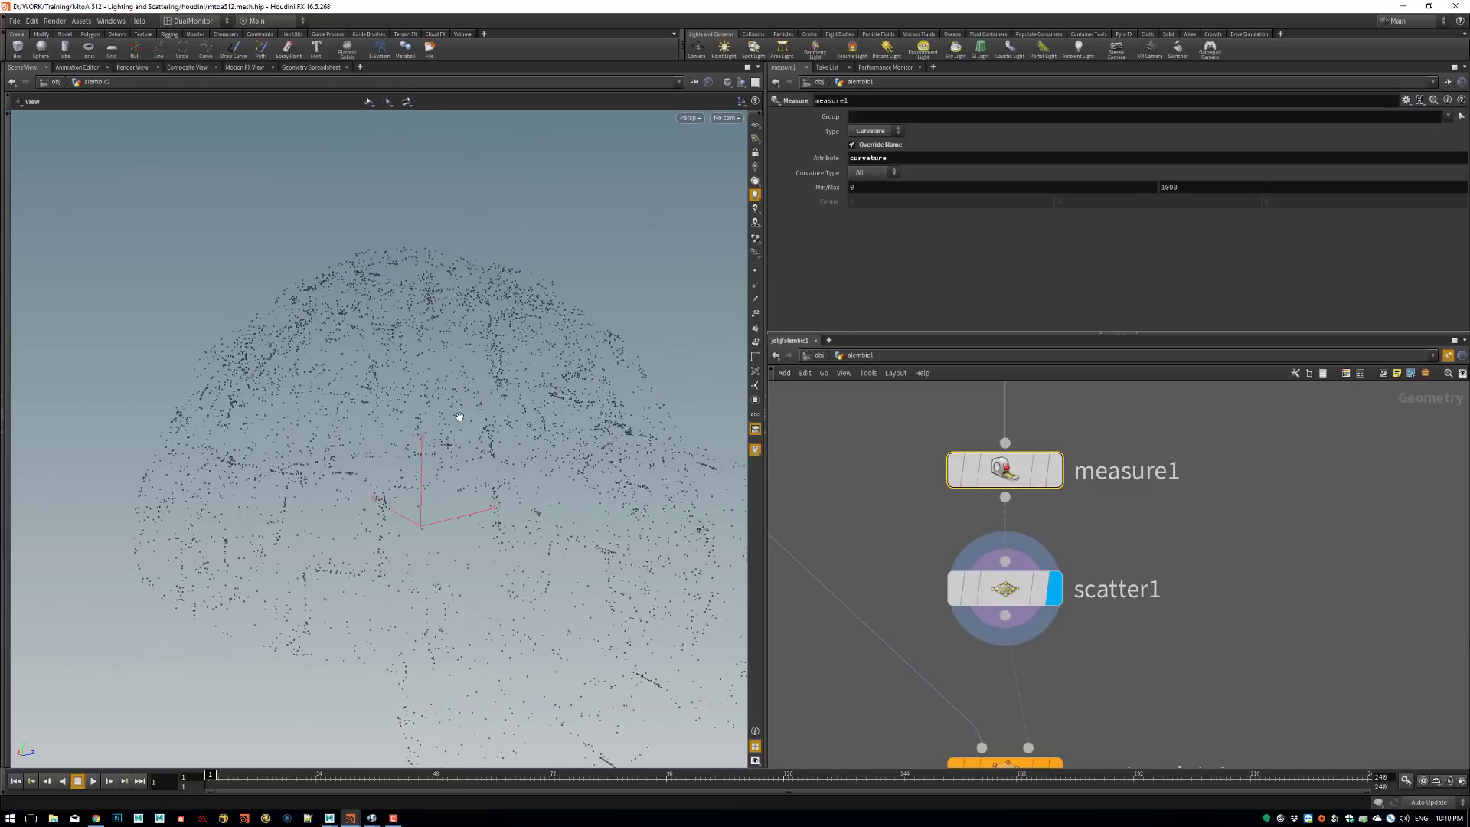
{"action": "left_click_drag", "start_coordinate": [459, 417], "coordinate": [490, 452]}
{"action": "mouse_move", "coordinate": [1046, 478]}
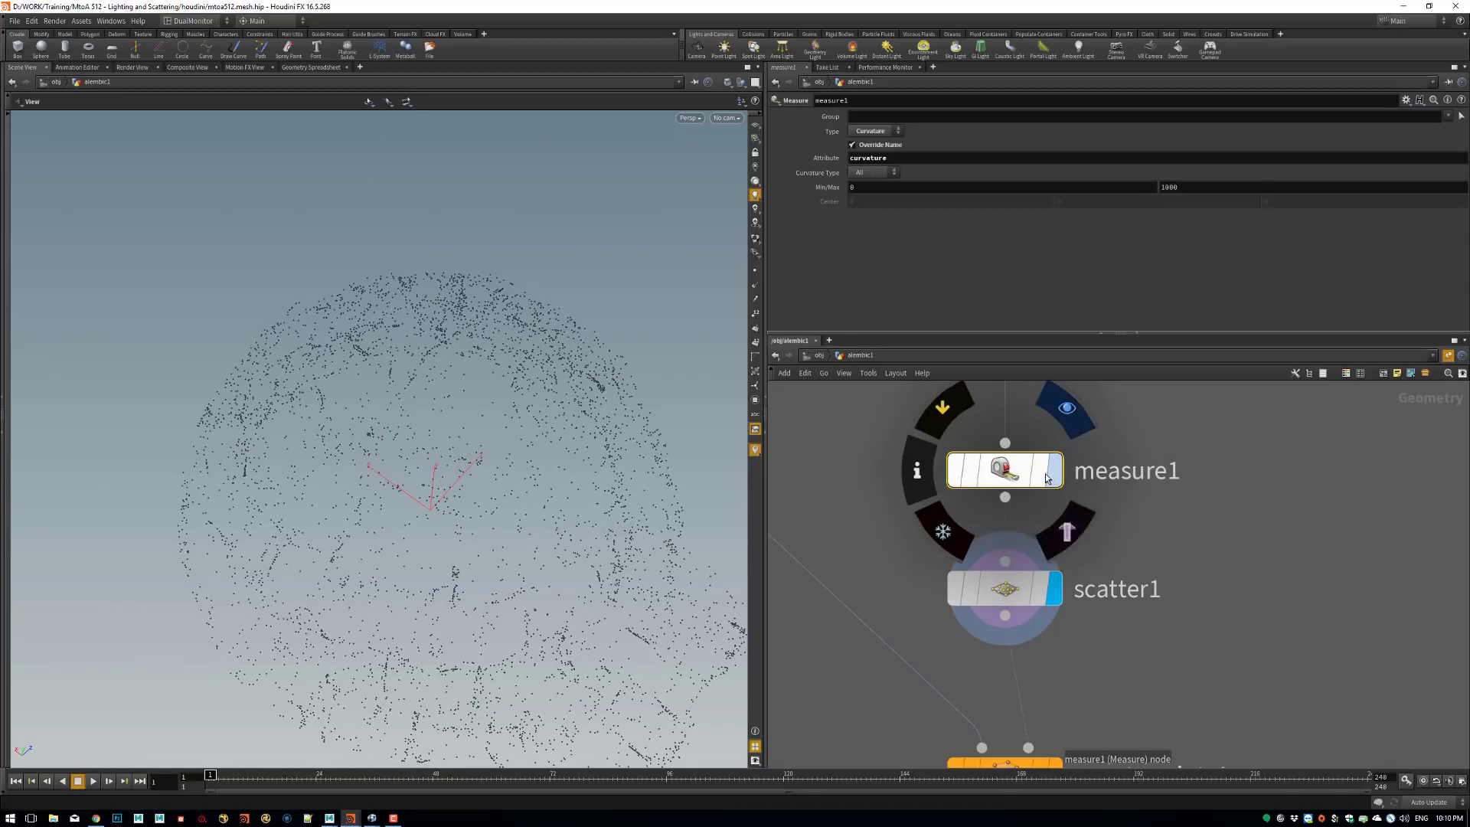
{"action": "left_click_drag", "start_coordinate": [613, 544], "coordinate": [576, 534]}
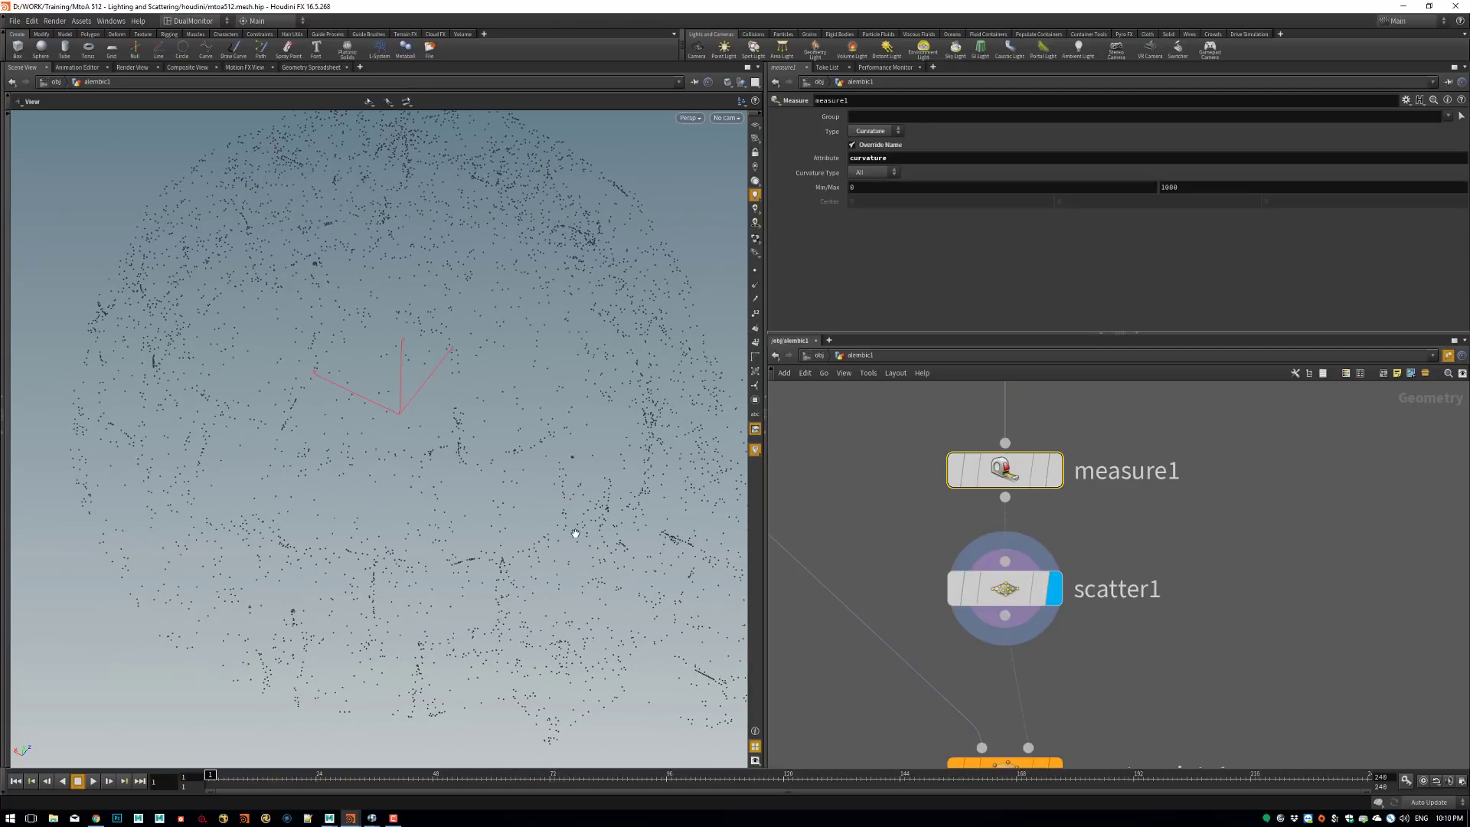
{"action": "left_click_drag", "start_coordinate": [613, 395], "coordinate": [582, 410]}
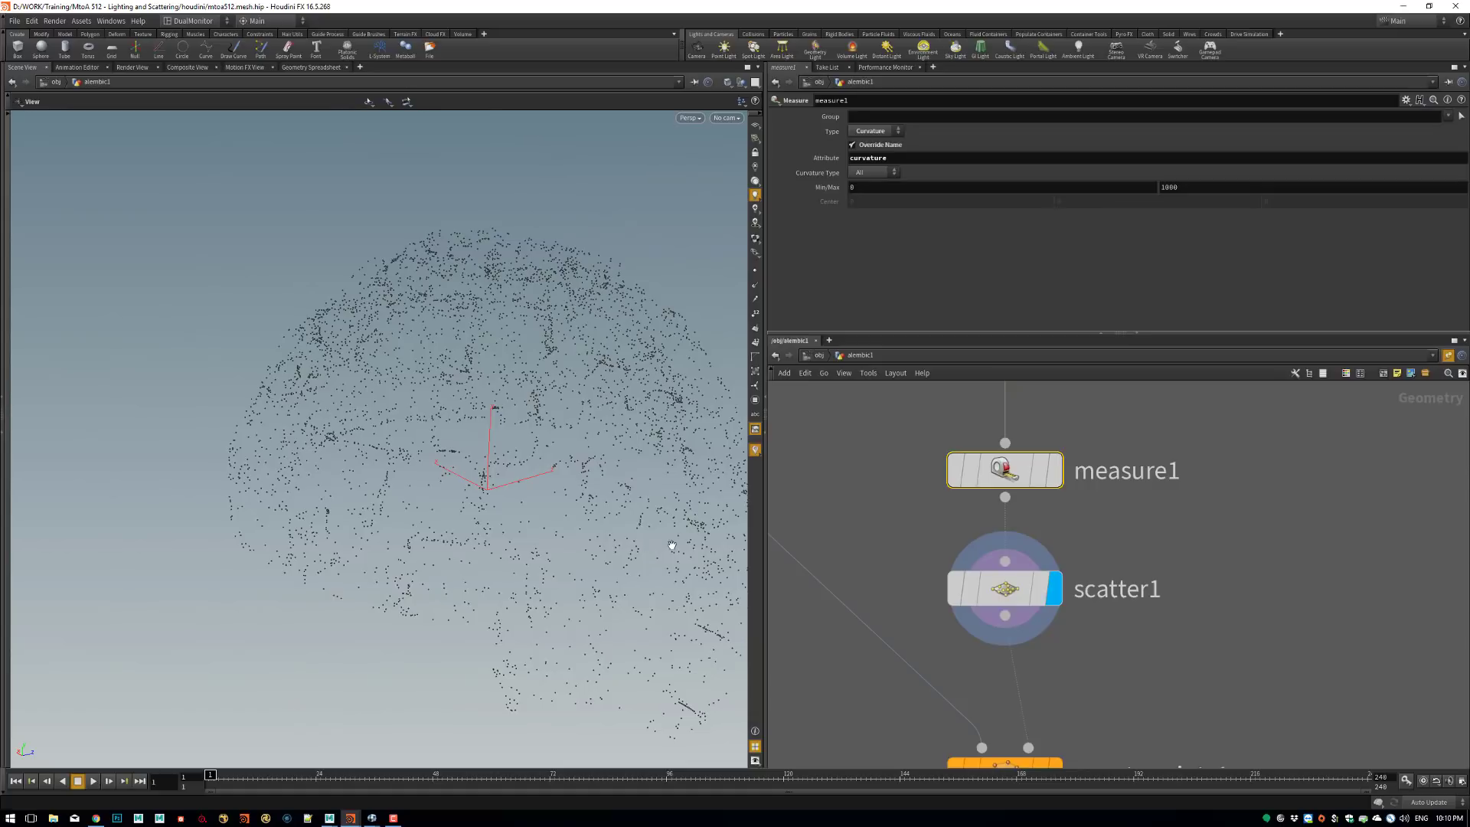
{"action": "left_click_drag", "start_coordinate": [597, 492], "coordinate": [492, 450]}
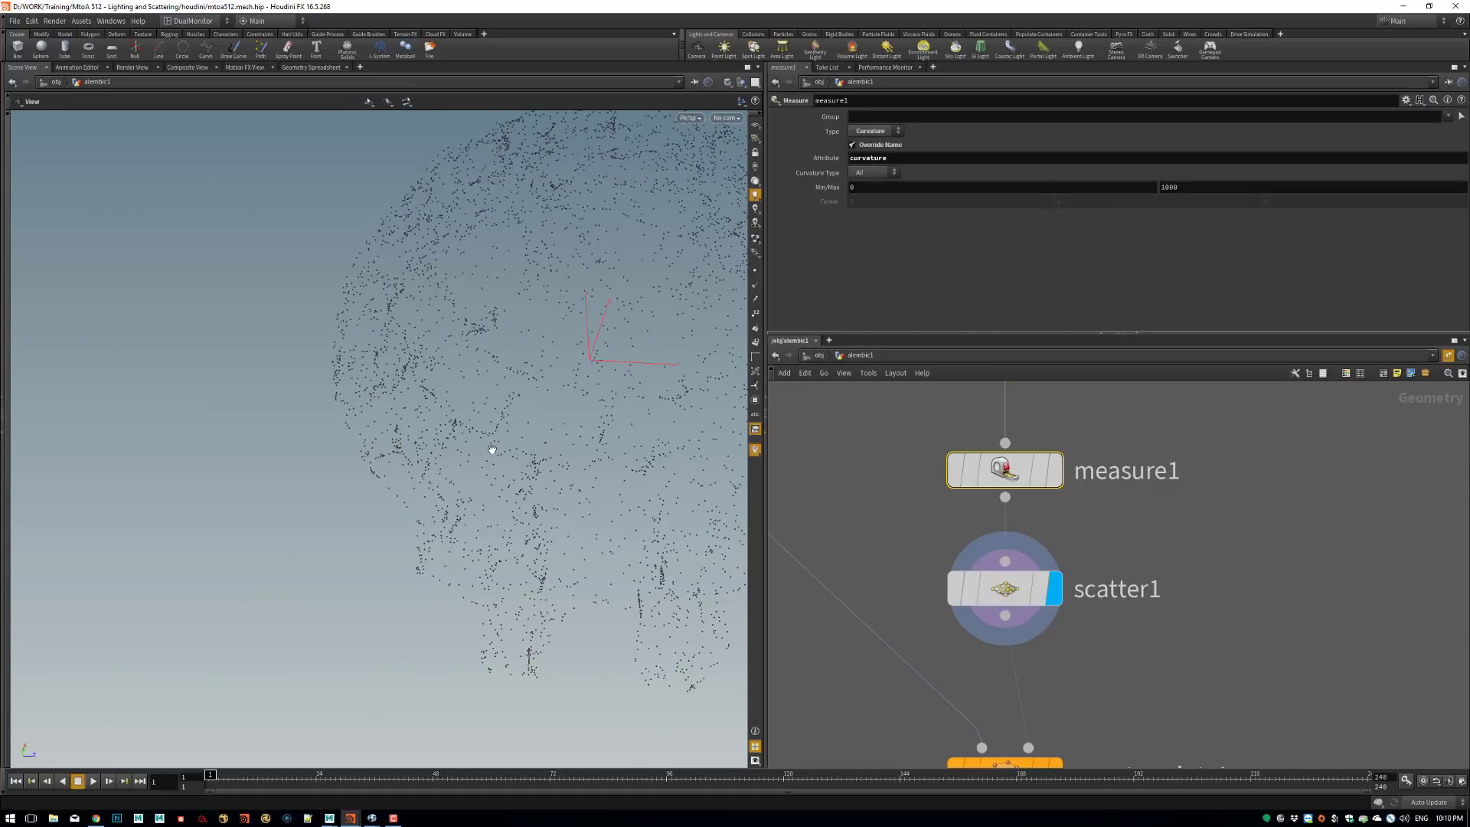
{"action": "left_click_drag", "start_coordinate": [582, 454], "coordinate": [581, 332]}
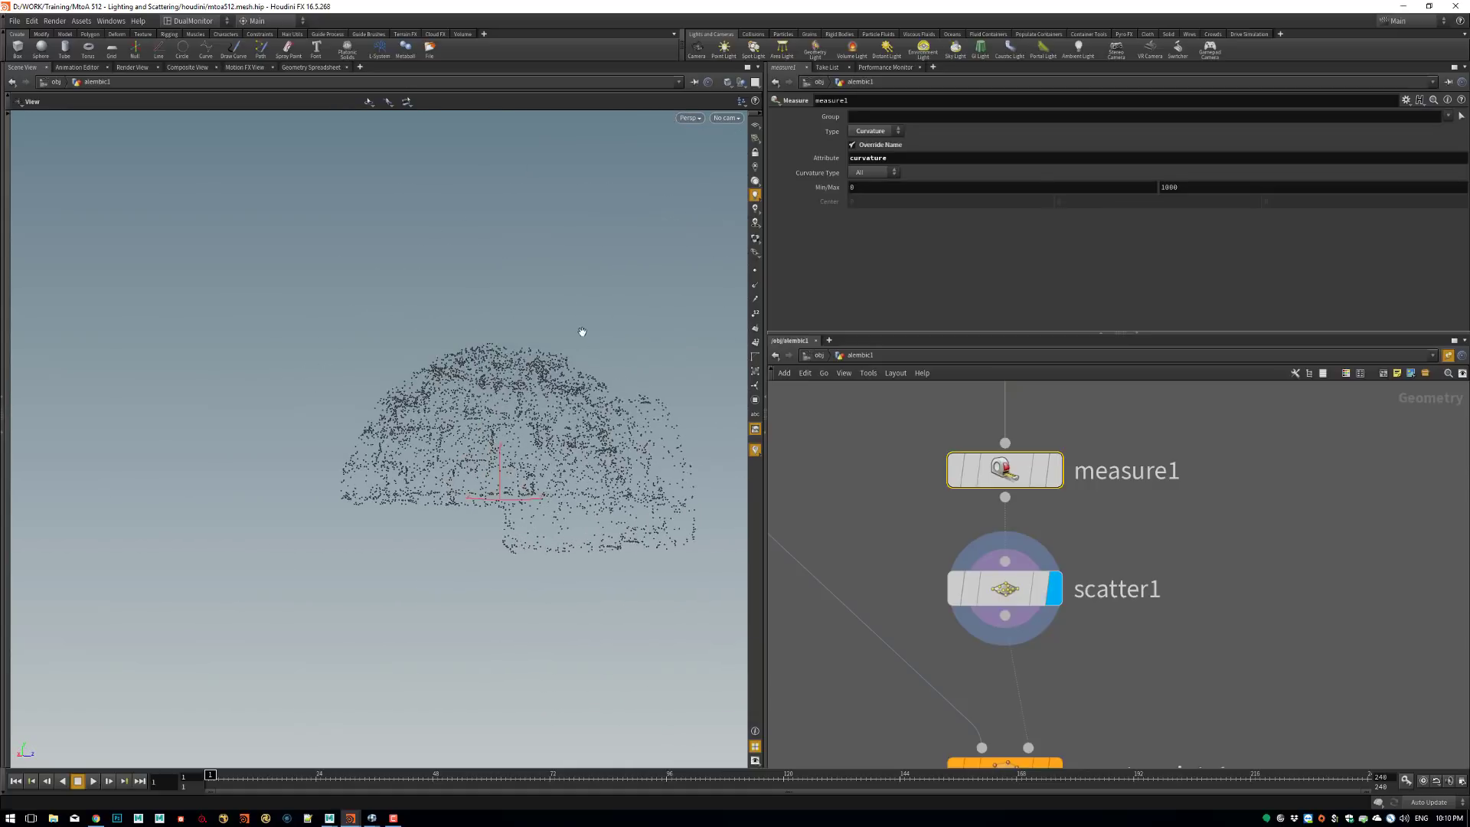
{"action": "left_click_drag", "start_coordinate": [498, 404], "coordinate": [681, 395]}
Display the sphere1 node that feeds copytopoints1 and frame the sphere in the view.
{"action": "middle_click_drag", "start_coordinate": [926, 581], "coordinate": [1009, 495]}
{"action": "right_click_drag", "start_coordinate": [1009, 495], "coordinate": [927, 512]}
{"action": "middle_click_drag", "start_coordinate": [1032, 529], "coordinate": [1025, 584]}
{"action": "scroll", "coordinate": [1025, 584], "scroll_direction": "up", "scroll_amount": 5}
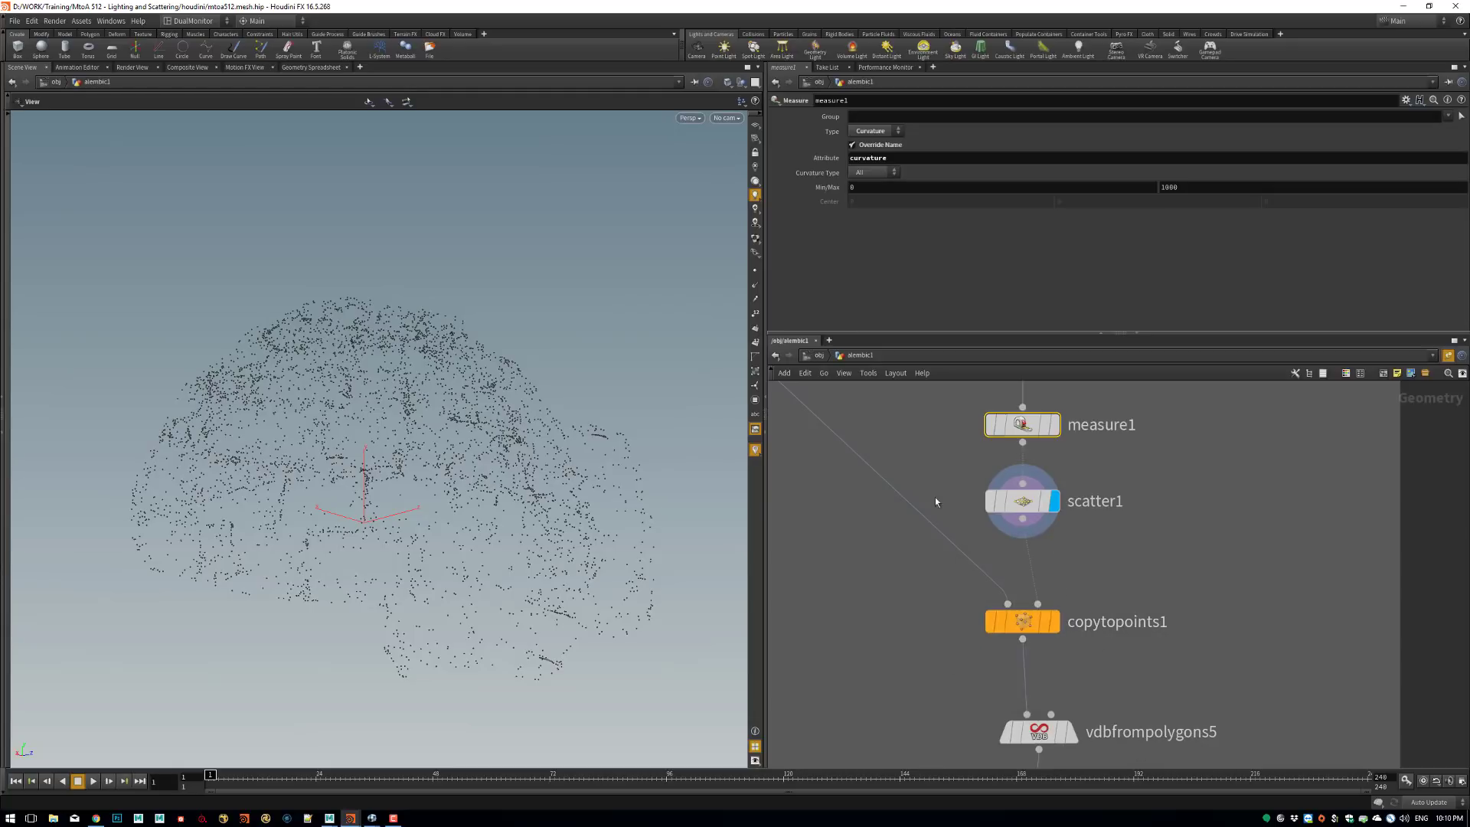
{"action": "middle_click_drag", "start_coordinate": [888, 447], "coordinate": [1029, 670]}
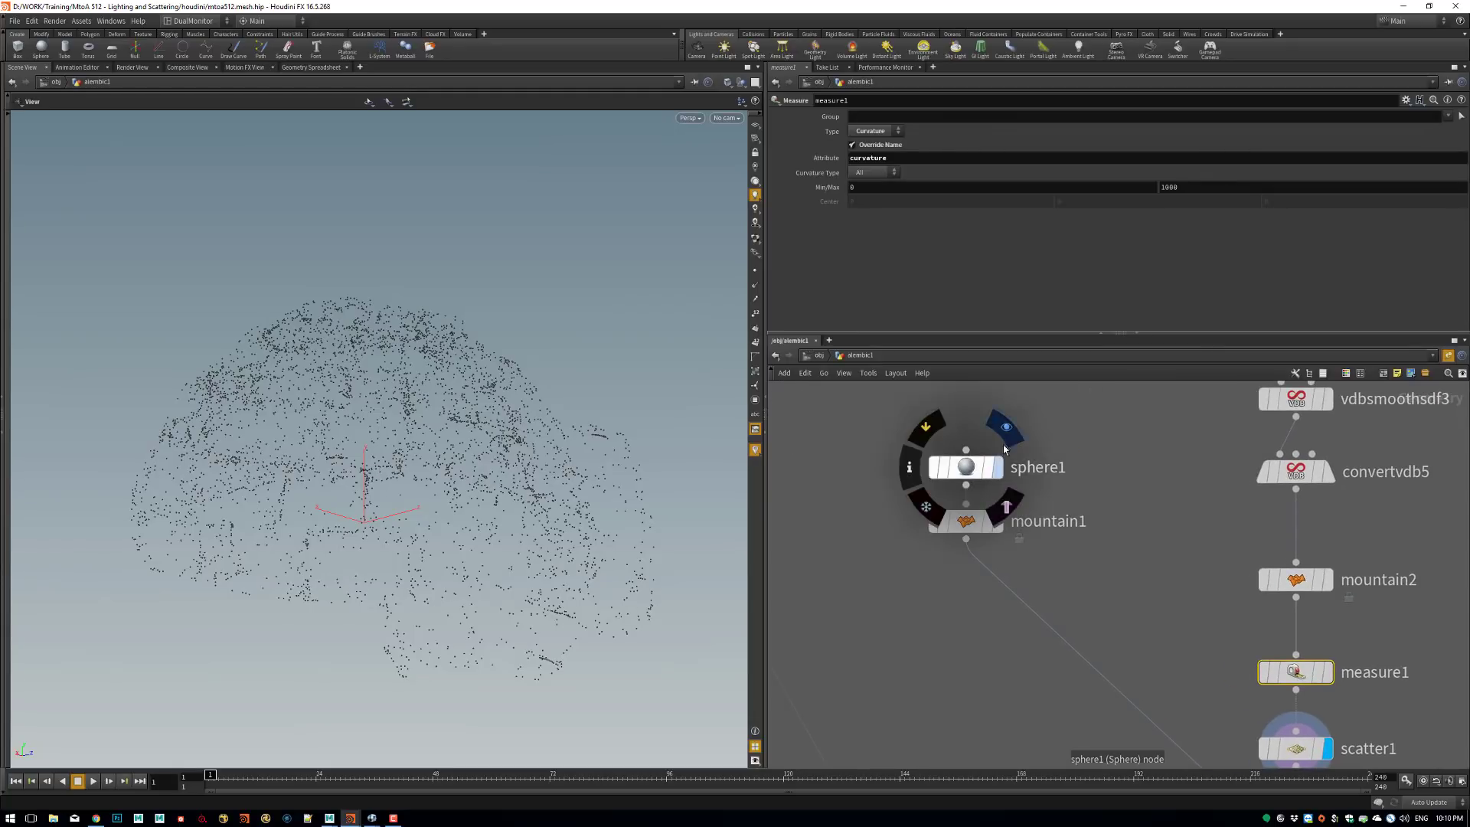
{"action": "left_click", "coordinate": [995, 420]}
{"action": "key", "text": "space+f"}
{"action": "left_click_drag", "start_coordinate": [492, 529], "coordinate": [447, 533]}
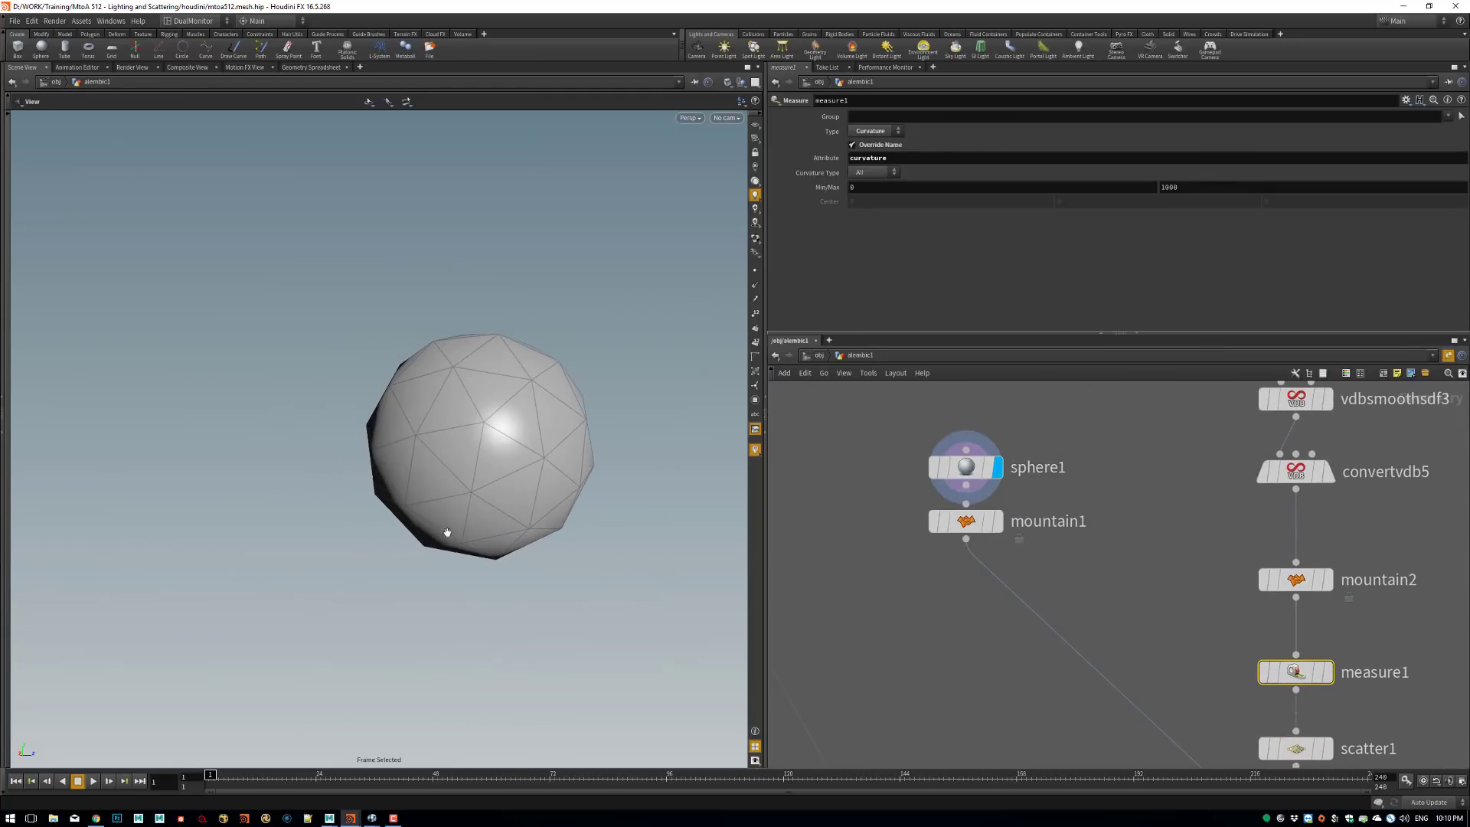
Display the mountain1 result and inspect the noise-distorted sphere from several sides.
{"action": "mouse_move", "coordinate": [1003, 497]}
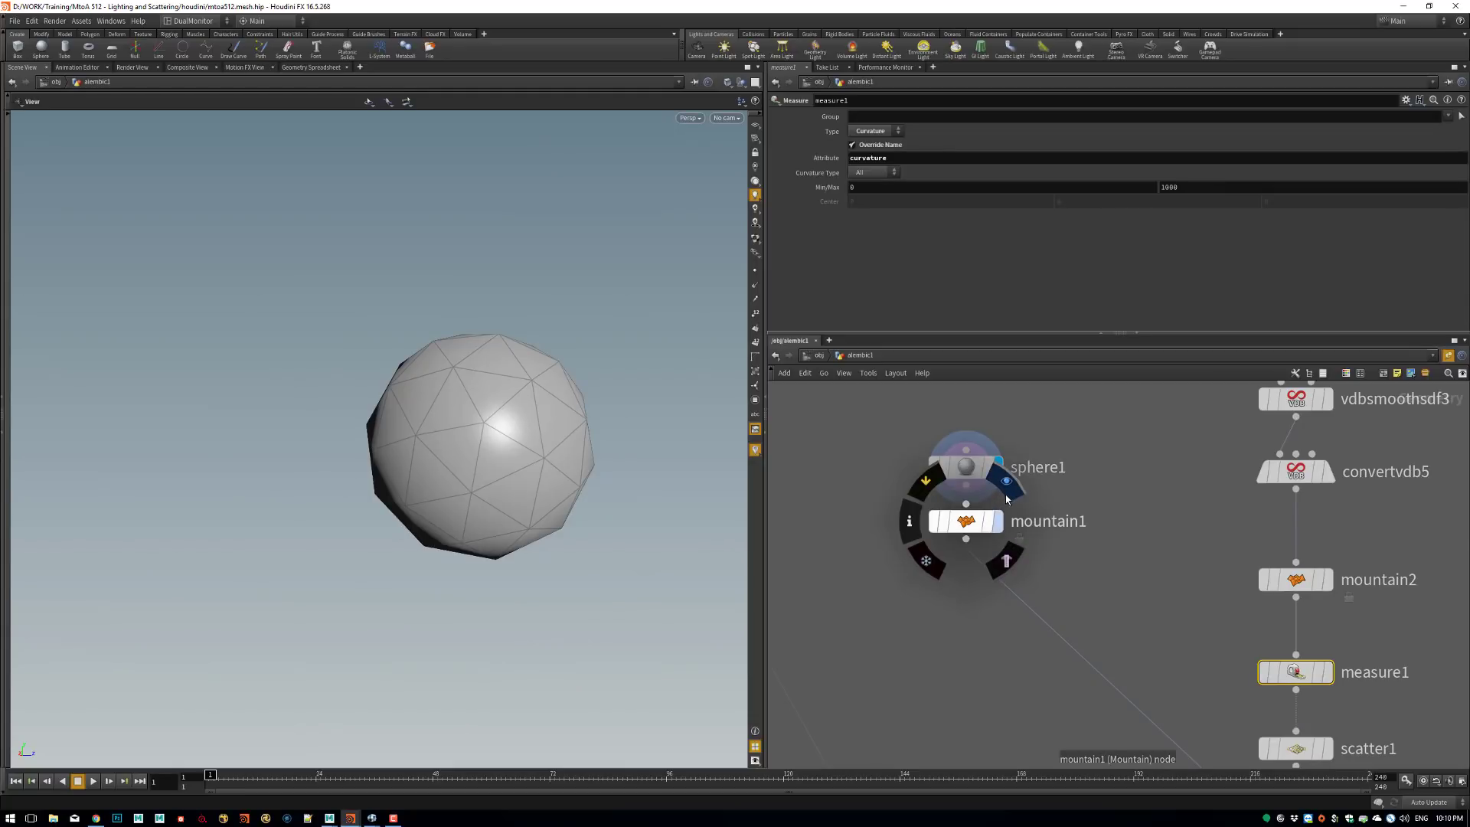
{"action": "left_click", "coordinate": [1007, 498]}
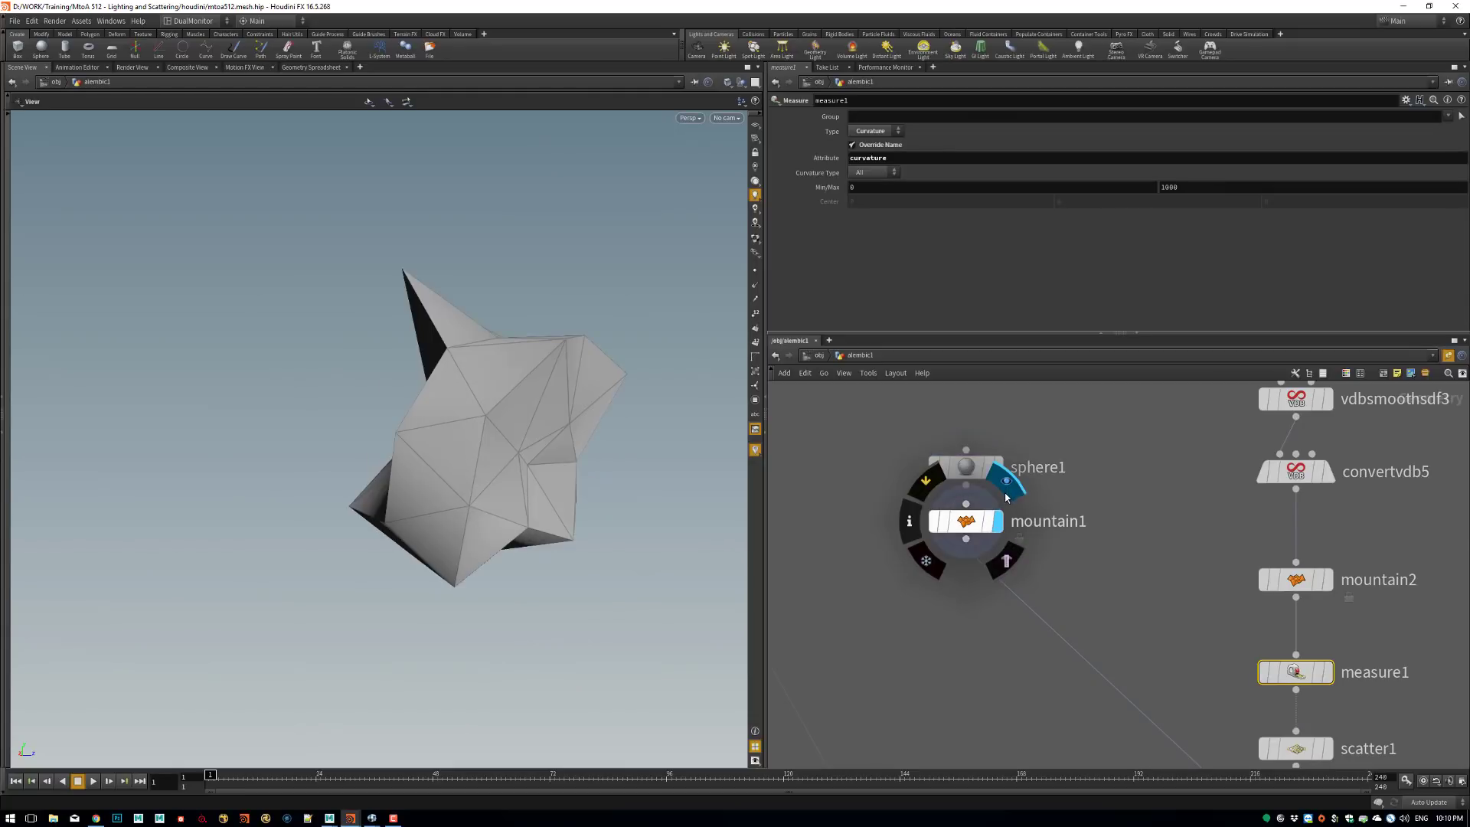
{"action": "left_click_drag", "start_coordinate": [476, 499], "coordinate": [570, 485]}
{"action": "right_click_drag", "start_coordinate": [571, 486], "coordinate": [525, 413]}
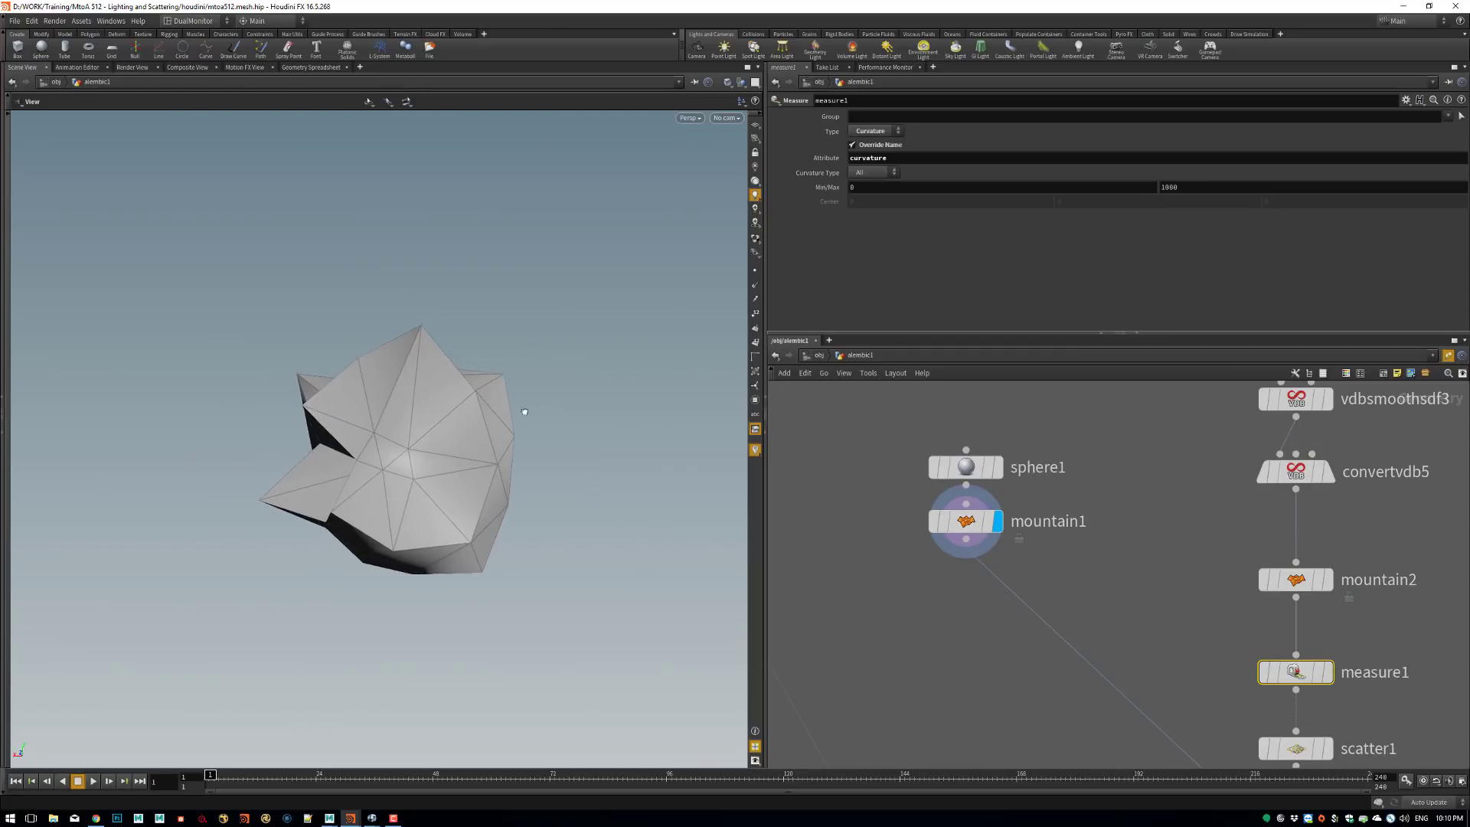
{"action": "left_click_drag", "start_coordinate": [525, 413], "coordinate": [566, 490]}
Try an element size of 0.61 on the mountain1 node, and undo the change.
{"action": "left_click", "coordinate": [961, 522]}
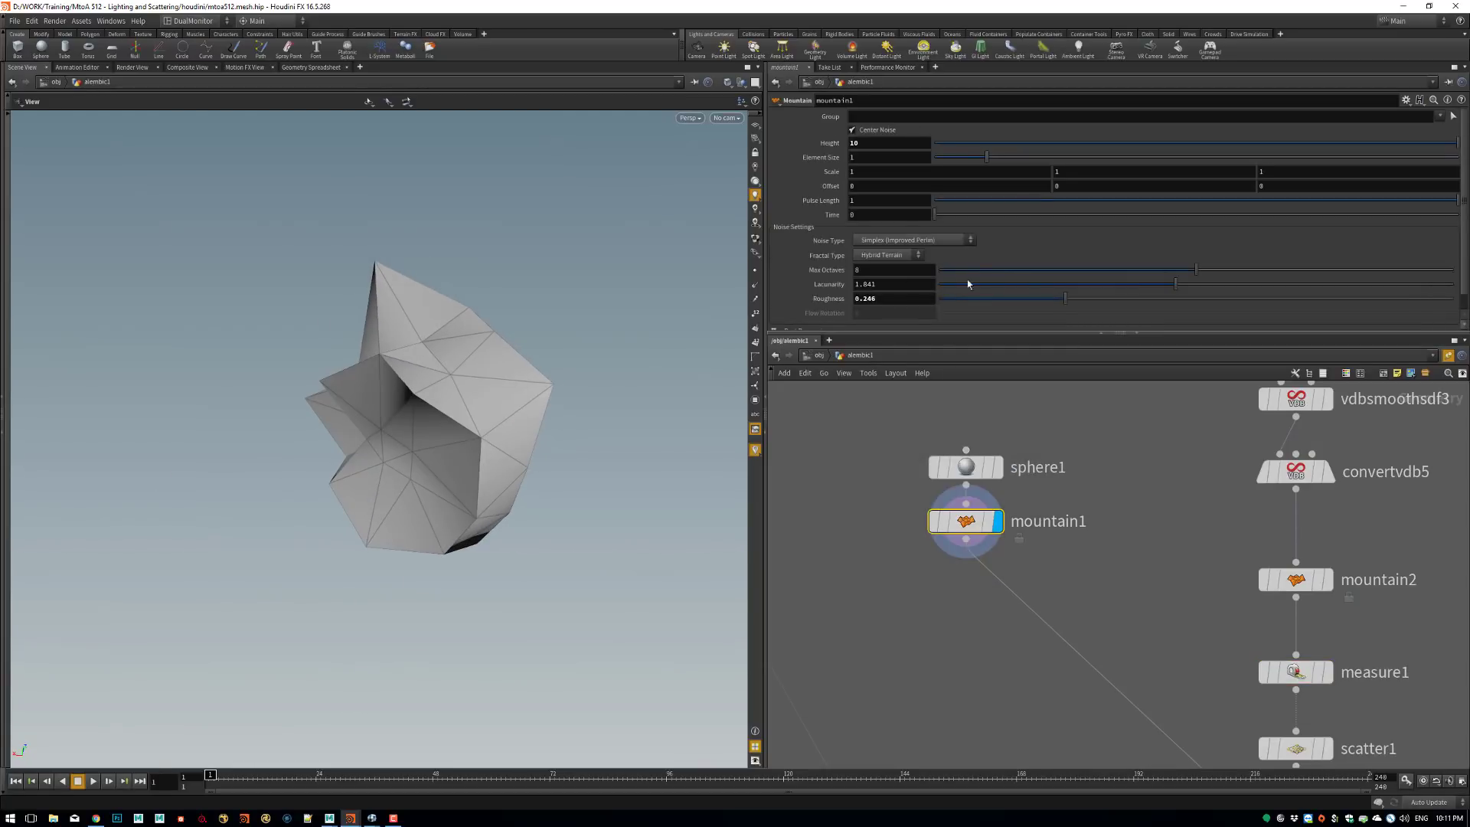
{"action": "left_click_drag", "start_coordinate": [997, 159], "coordinate": [967, 157]}
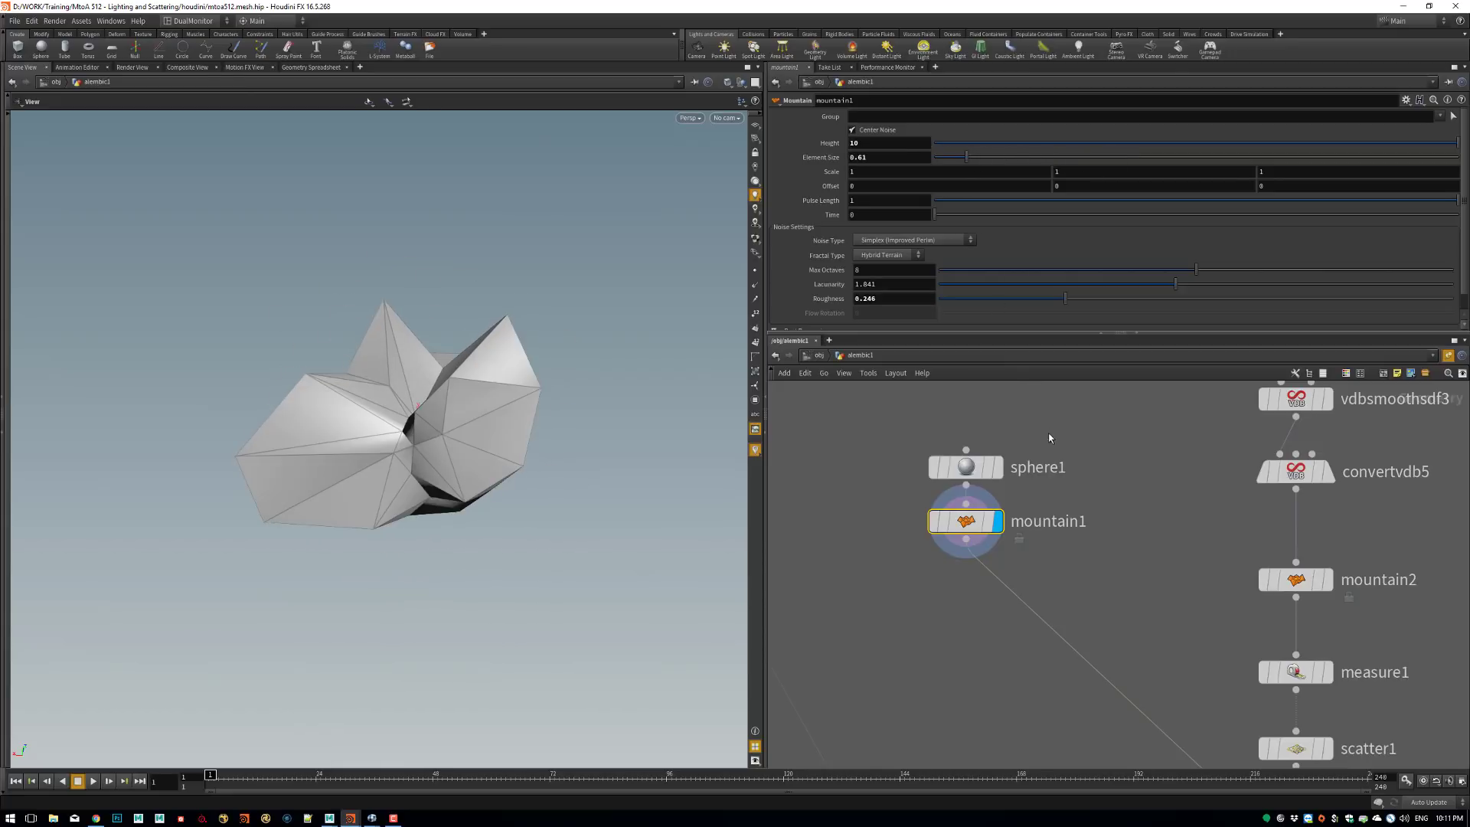
{"action": "key", "text": "ctrl+z"}
Display the scatter1 points again and frame them in the view.
{"action": "key", "text": "h"}
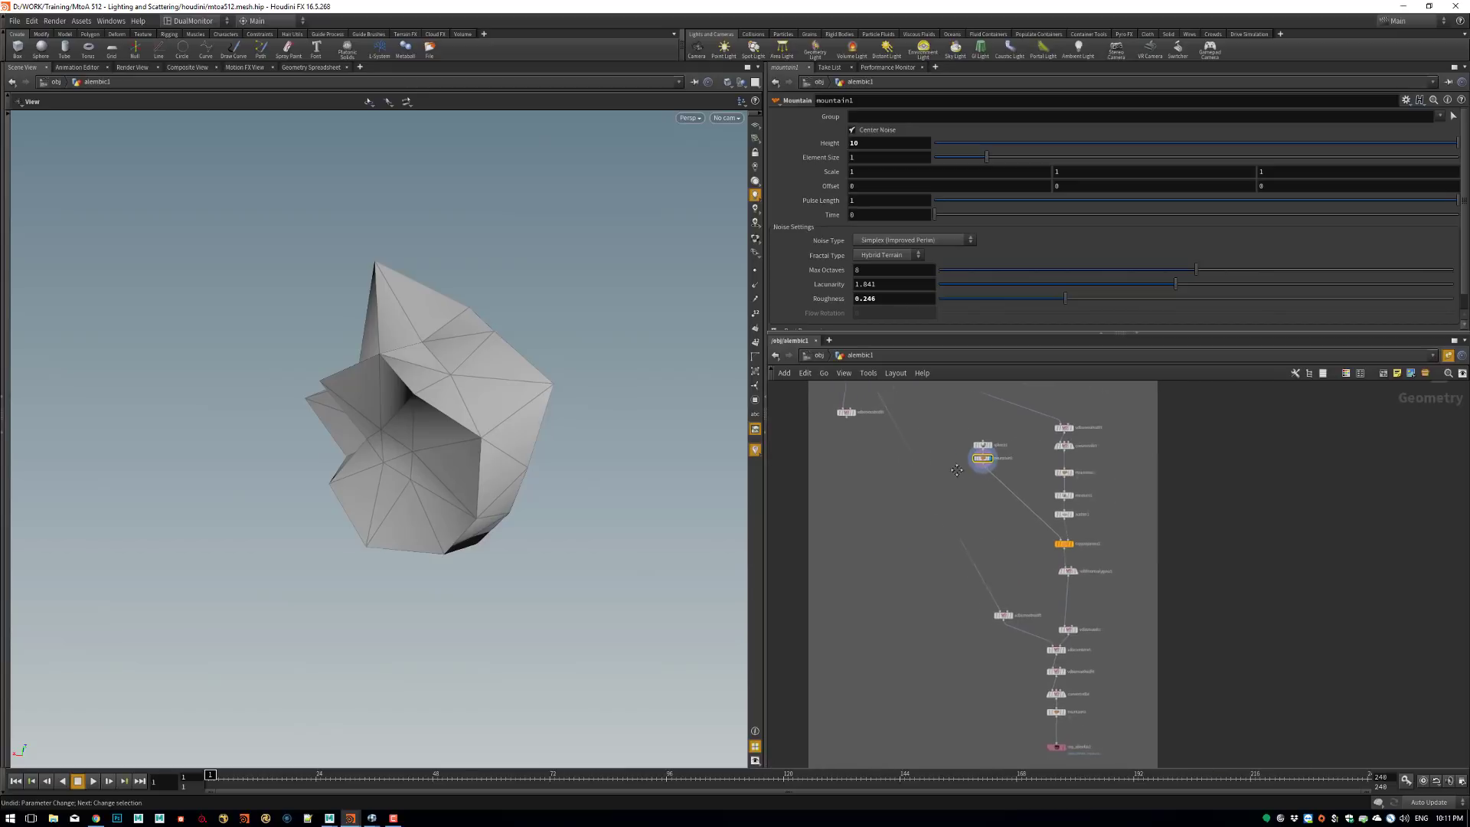
{"action": "right_click", "coordinate": [1029, 518]}
{"action": "left_click", "coordinate": [1025, 474]}
{"action": "right_click_drag", "start_coordinate": [1046, 469], "coordinate": [1105, 490]}
{"action": "middle_click_drag", "start_coordinate": [1056, 563], "coordinate": [1019, 546]}
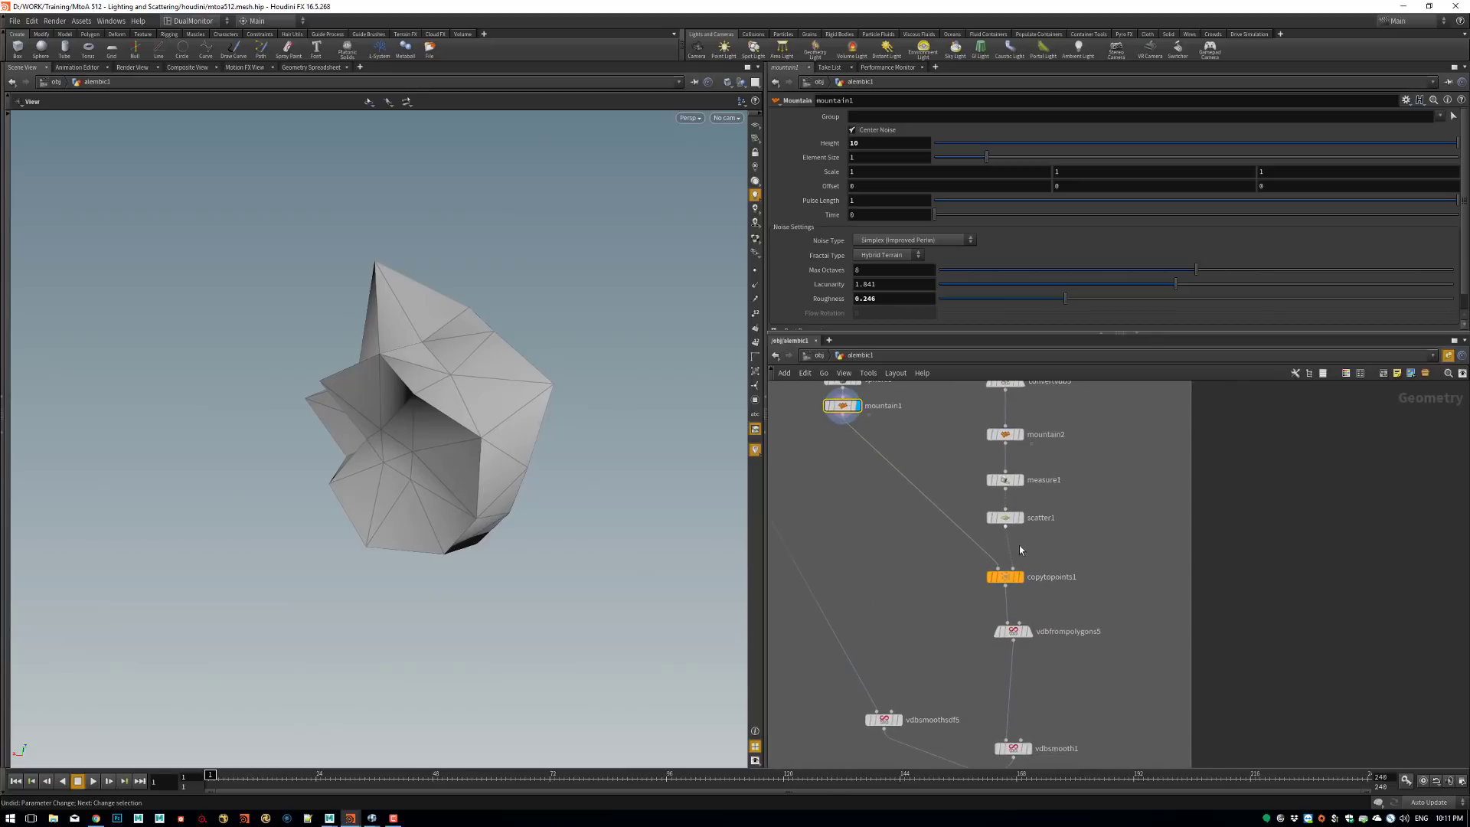
{"action": "right_click_drag", "start_coordinate": [1018, 546], "coordinate": [1037, 548]}
{"action": "middle_click_drag", "start_coordinate": [917, 446], "coordinate": [964, 536]}
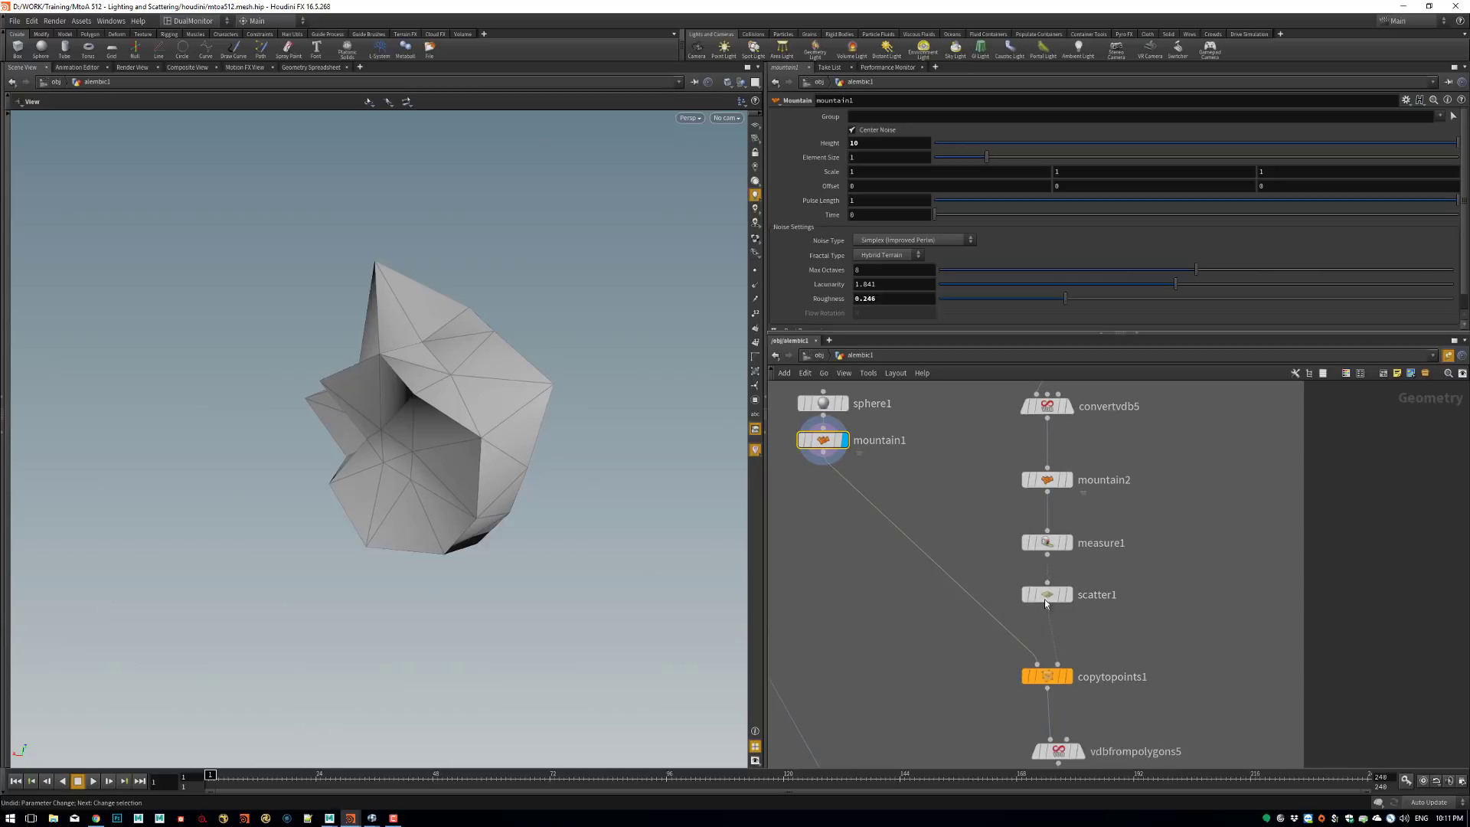
{"action": "left_click", "coordinate": [1071, 573]}
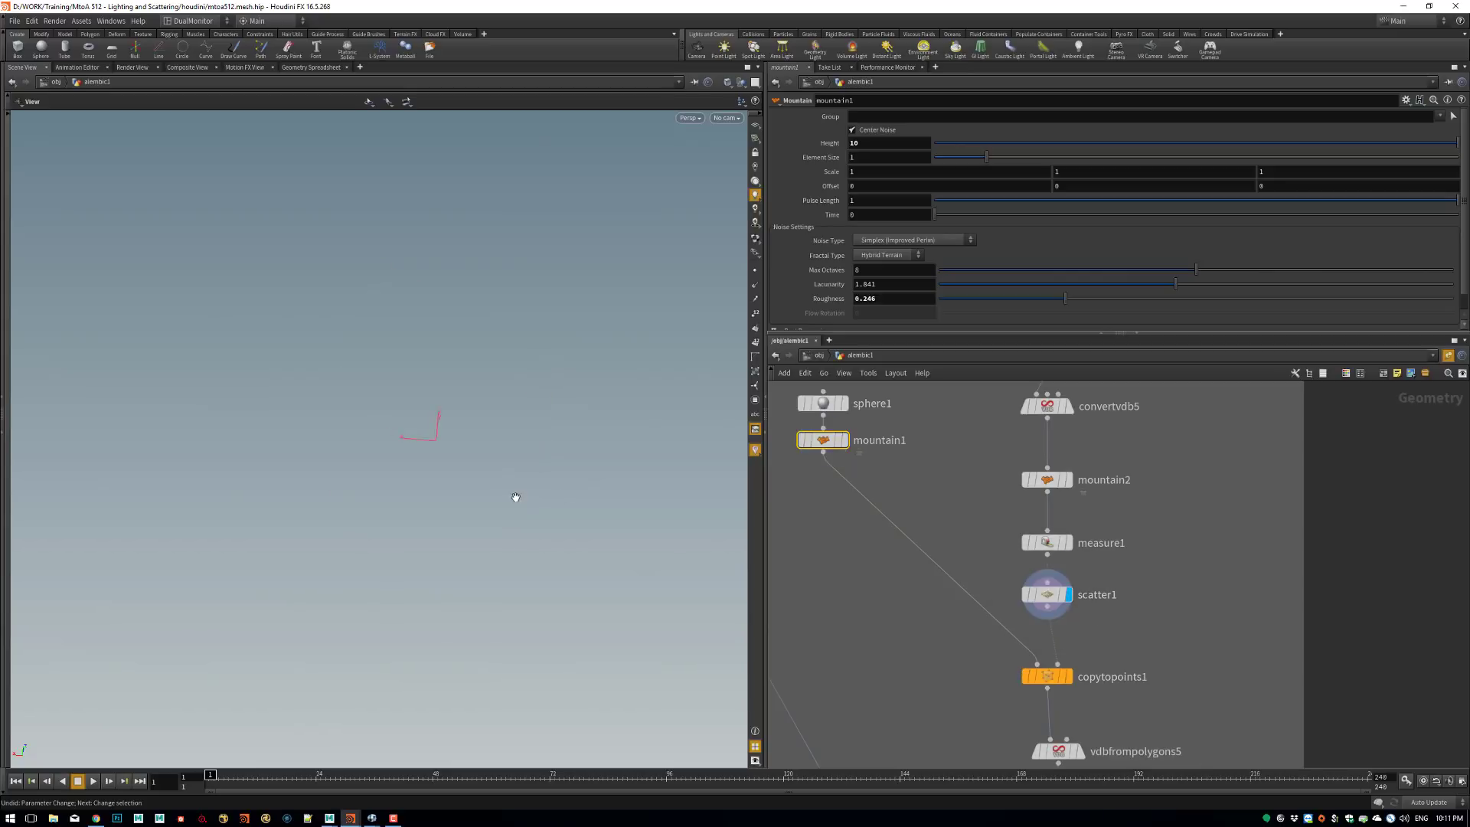
{"action": "key", "text": "space+g"}
{"action": "left_click_drag", "start_coordinate": [549, 544], "coordinate": [521, 563]}
Display the copytopoints1 result to show the distorted sphere copied onto the scattered points.
{"action": "middle_click_drag", "start_coordinate": [1002, 618], "coordinate": [982, 565]}
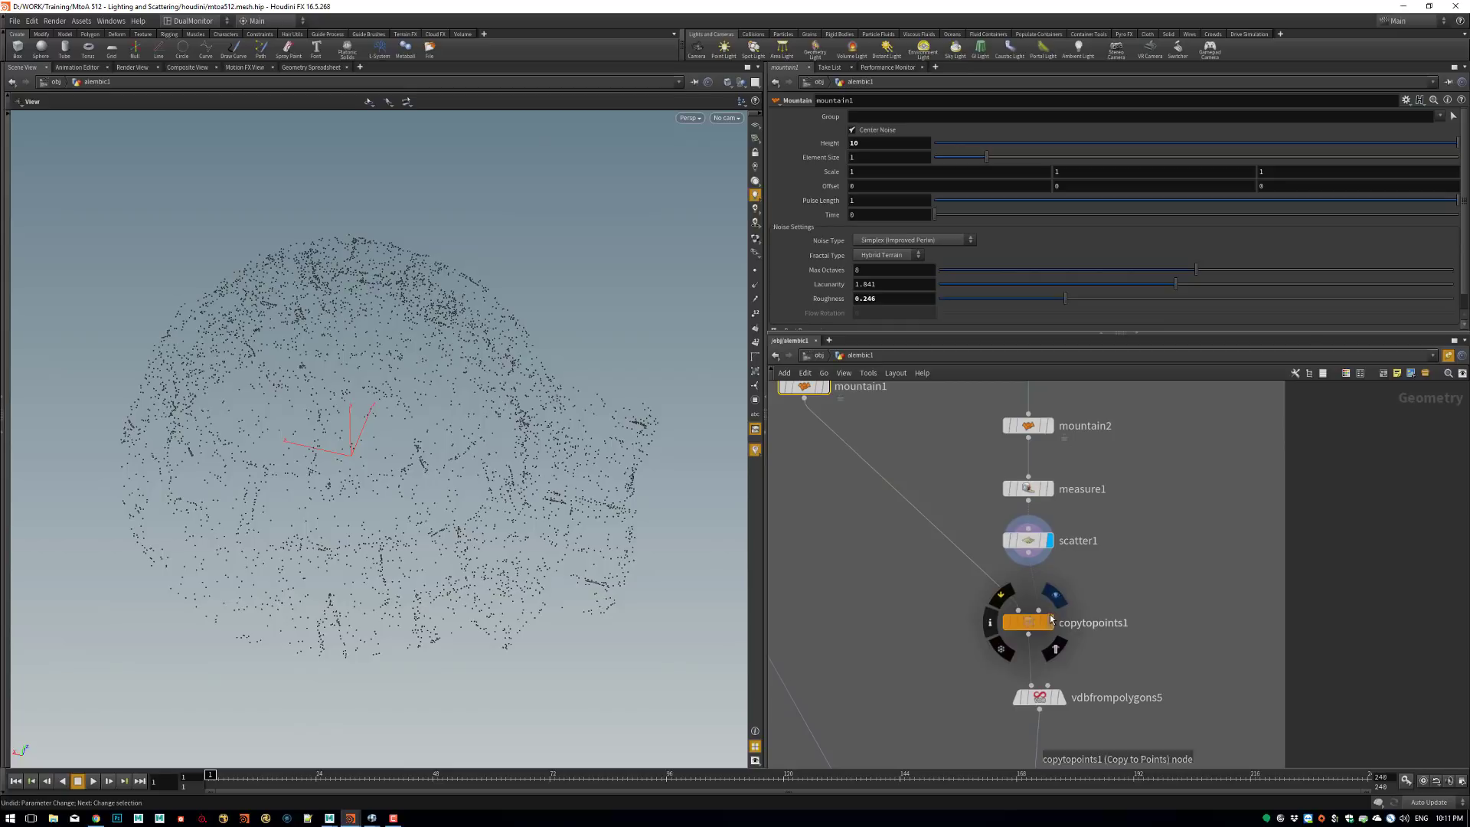
{"action": "left_click", "coordinate": [1052, 620]}
{"action": "scroll", "coordinate": [574, 482], "scroll_direction": "up", "scroll_amount": 5}
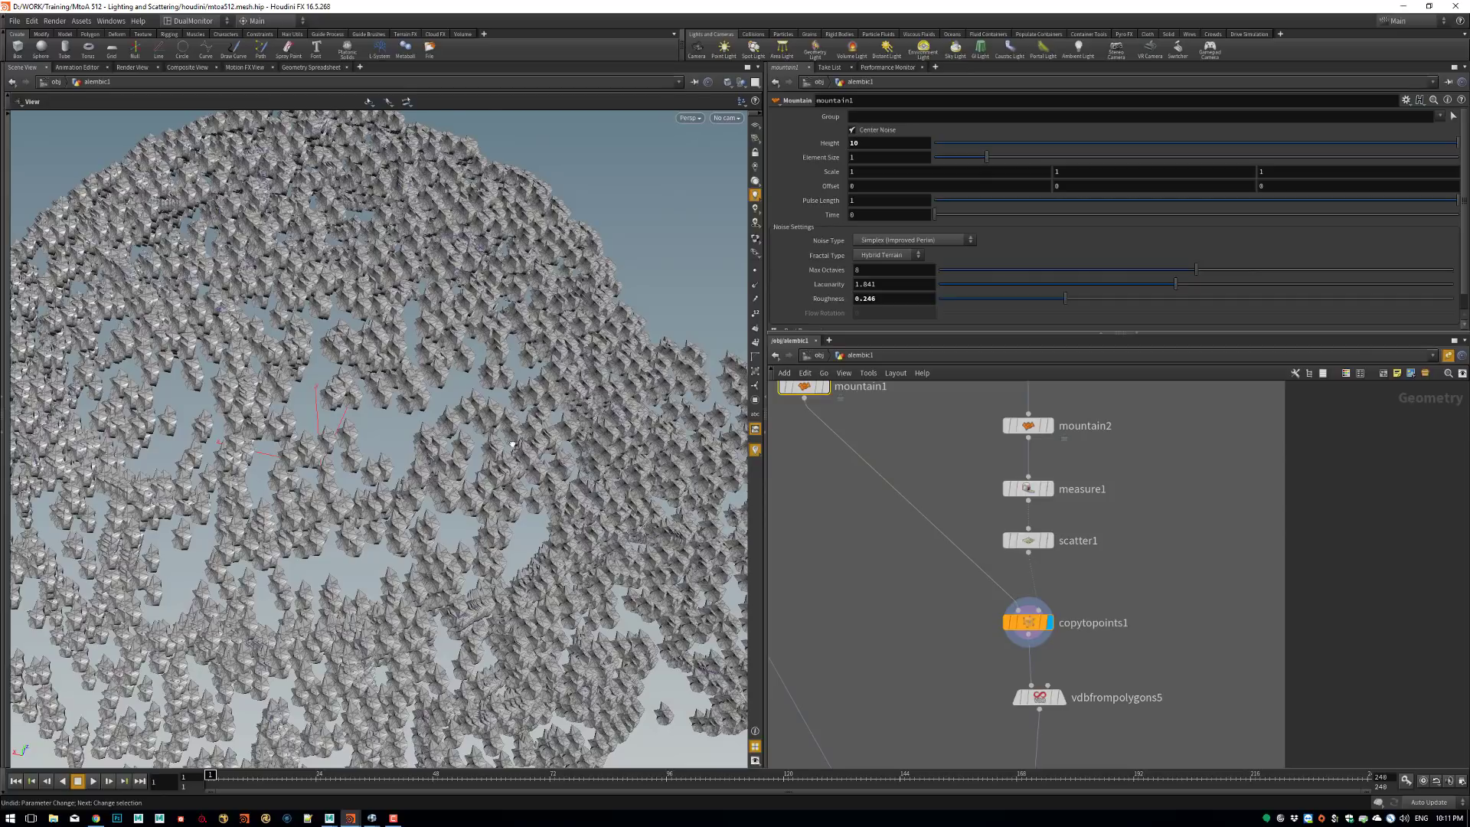
{"action": "scroll", "coordinate": [512, 444], "scroll_direction": "up", "scroll_amount": 6}
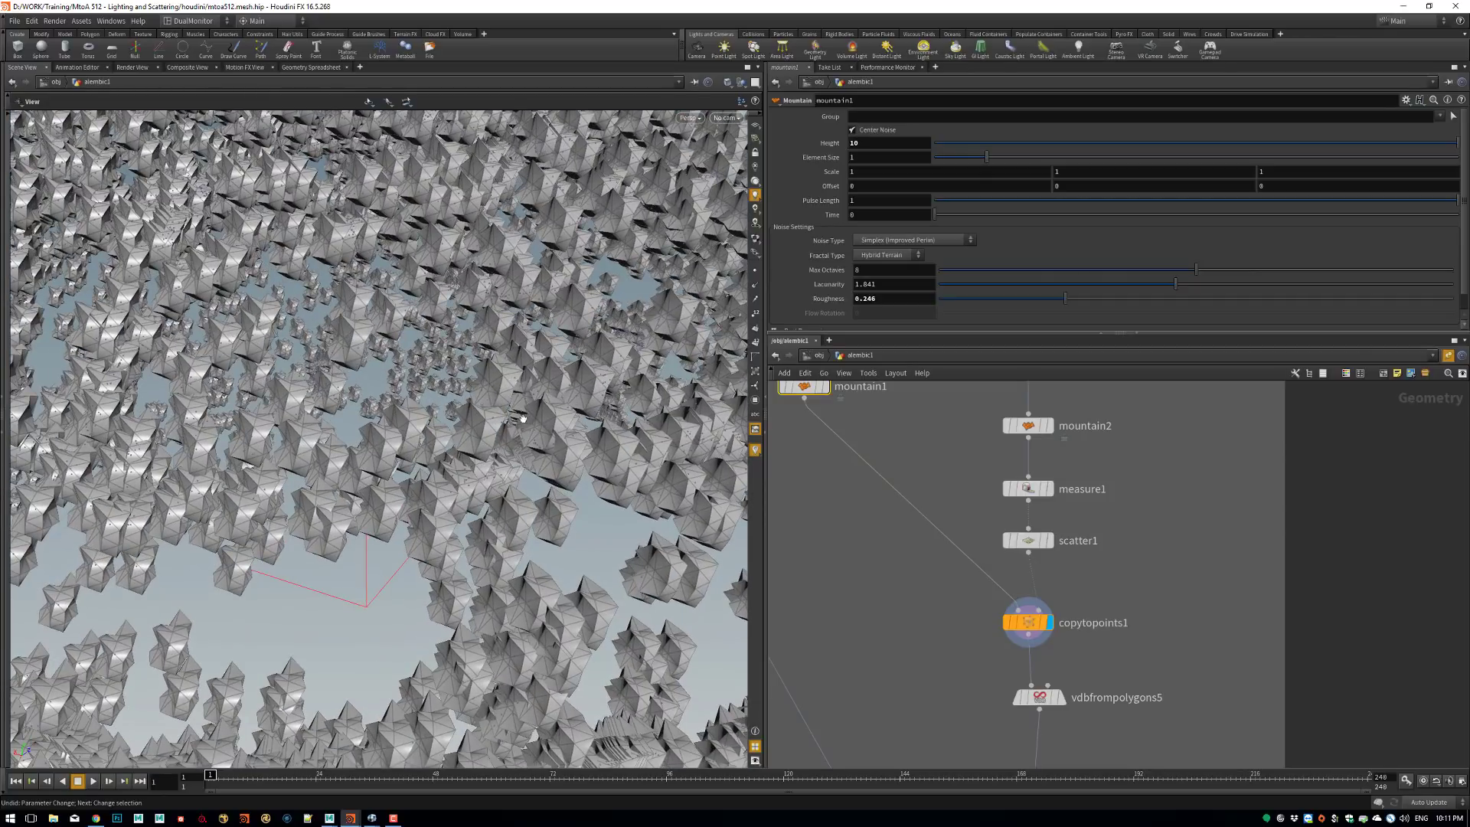
{"action": "scroll", "coordinate": [544, 403], "scroll_direction": "down", "scroll_amount": 5}
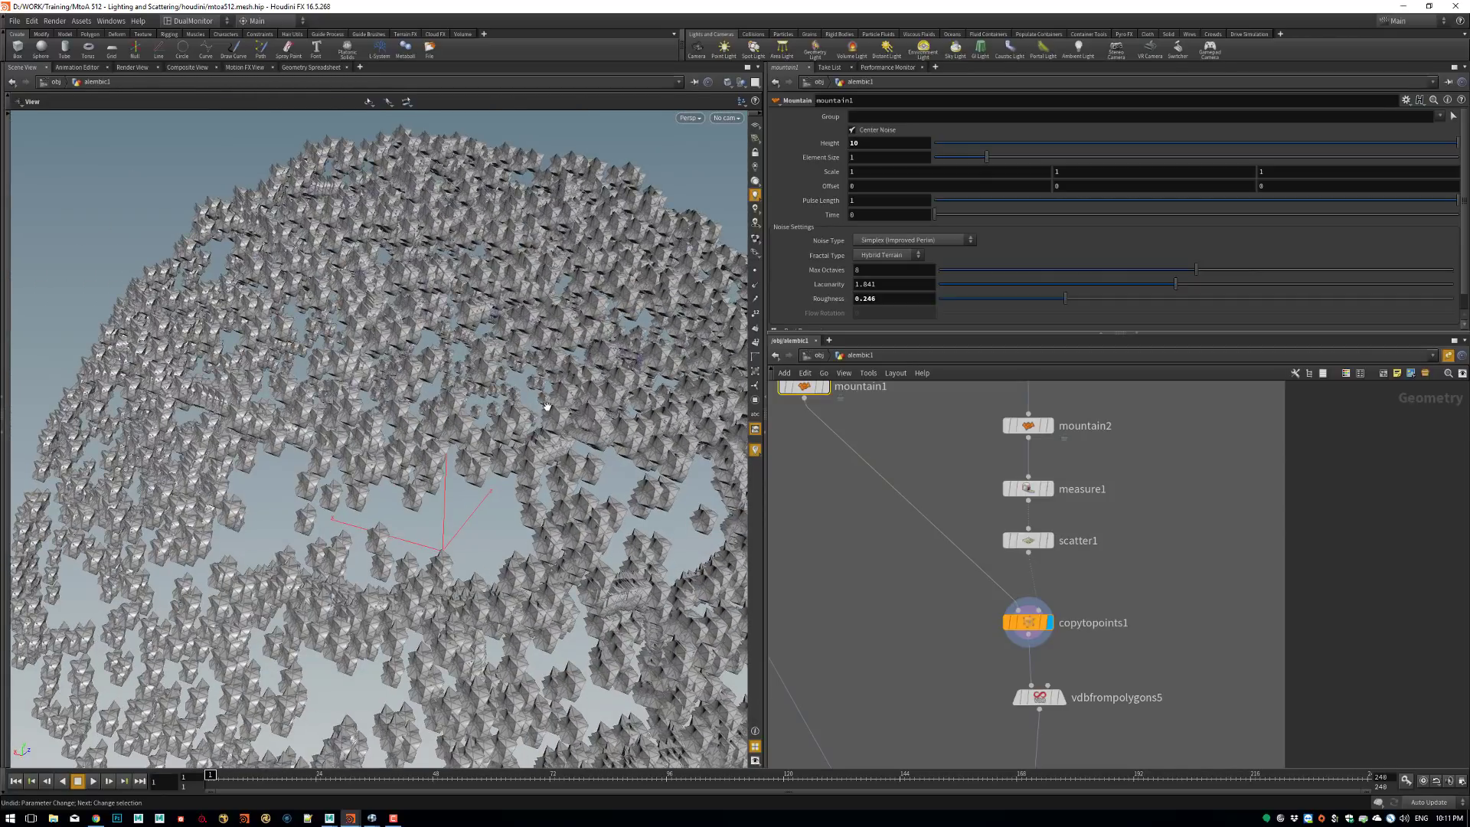
{"action": "scroll", "coordinate": [639, 336], "scroll_direction": "down", "scroll_amount": 5}
Examine the copied rock shapes across the igloo up close and from several angles.
{"action": "left_click_drag", "start_coordinate": [639, 336], "coordinate": [585, 482]}
{"action": "scroll", "coordinate": [396, 478], "scroll_direction": "up", "scroll_amount": 3}
{"action": "middle_click_drag", "start_coordinate": [396, 478], "coordinate": [369, 505]}
{"action": "mouse_move", "coordinate": [419, 501]}
{"action": "left_mouse_down"}
{"action": "mouse_move", "coordinate": [322, 325]}
{"action": "mouse_move", "coordinate": [363, 496]}
{"action": "mouse_move", "coordinate": [419, 479]}
{"action": "left_mouse_up"}
{"action": "right_click_drag", "start_coordinate": [465, 498], "coordinate": [613, 509]}
{"action": "middle_click_drag", "start_coordinate": [942, 571], "coordinate": [983, 527]}
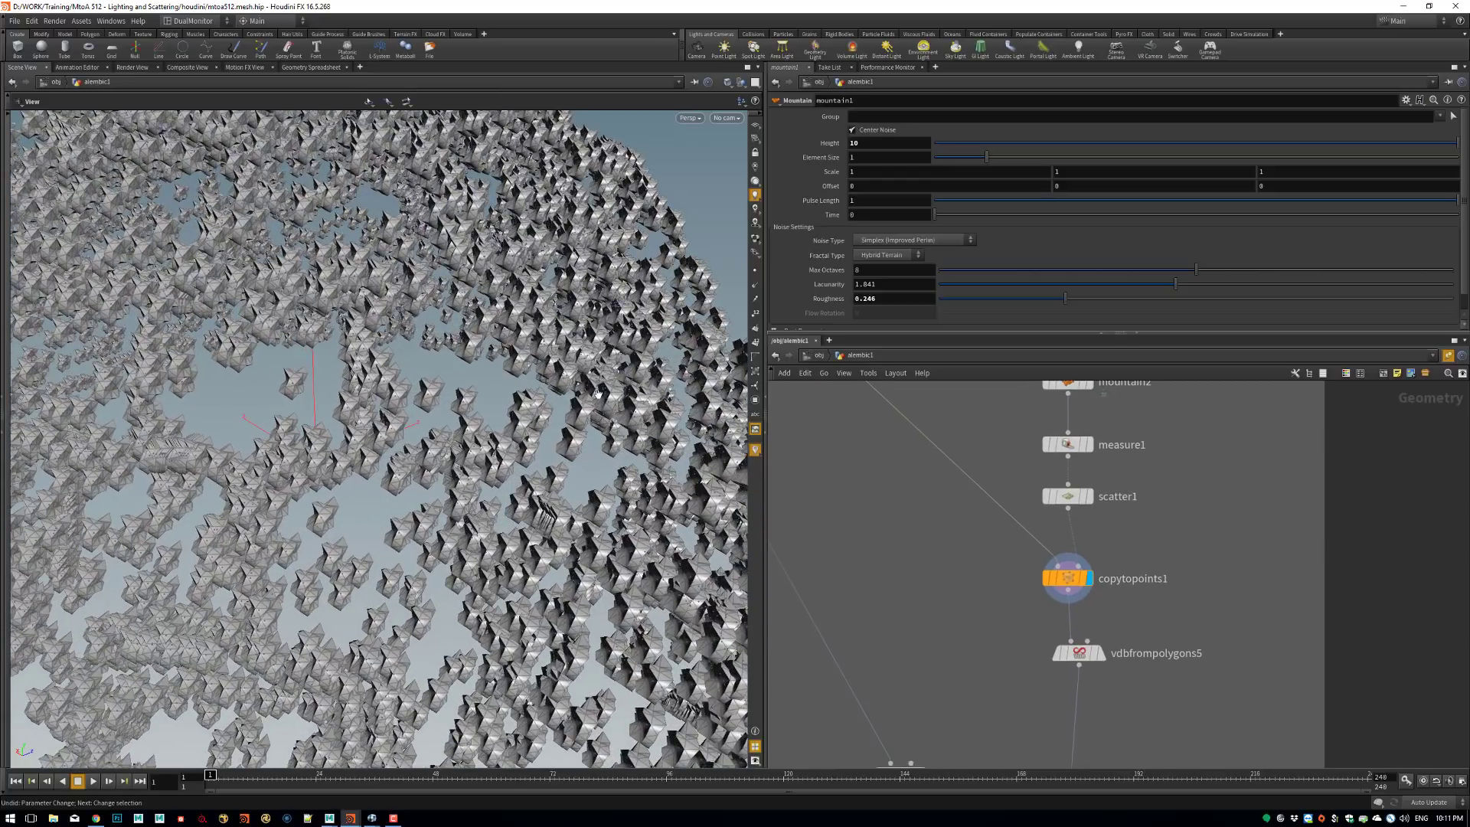
{"action": "left_click_drag", "start_coordinate": [570, 425], "coordinate": [572, 471]}
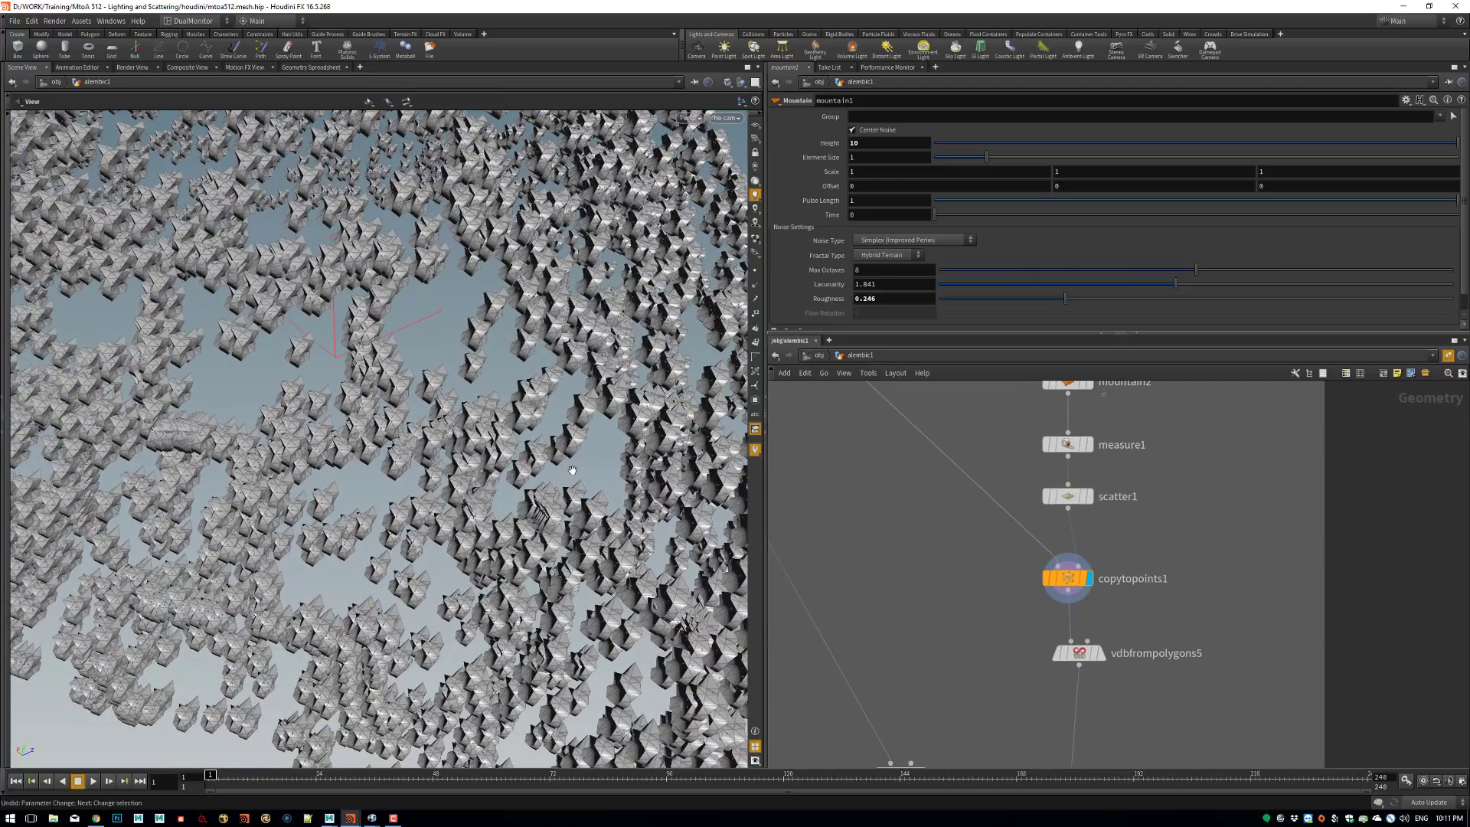
{"action": "left_click_drag", "start_coordinate": [551, 414], "coordinate": [588, 540]}
{"action": "right_click_drag", "start_coordinate": [611, 494], "coordinate": [679, 582]}
Display the vdbfrompolygons5 result, nudge that node closer to copytopoints1, and inspect the converted shapes around the dome.
{"action": "middle_click_drag", "start_coordinate": [1056, 653], "coordinate": [1095, 516]}
{"action": "left_click_drag", "start_coordinate": [1095, 518], "coordinate": [1095, 529]}
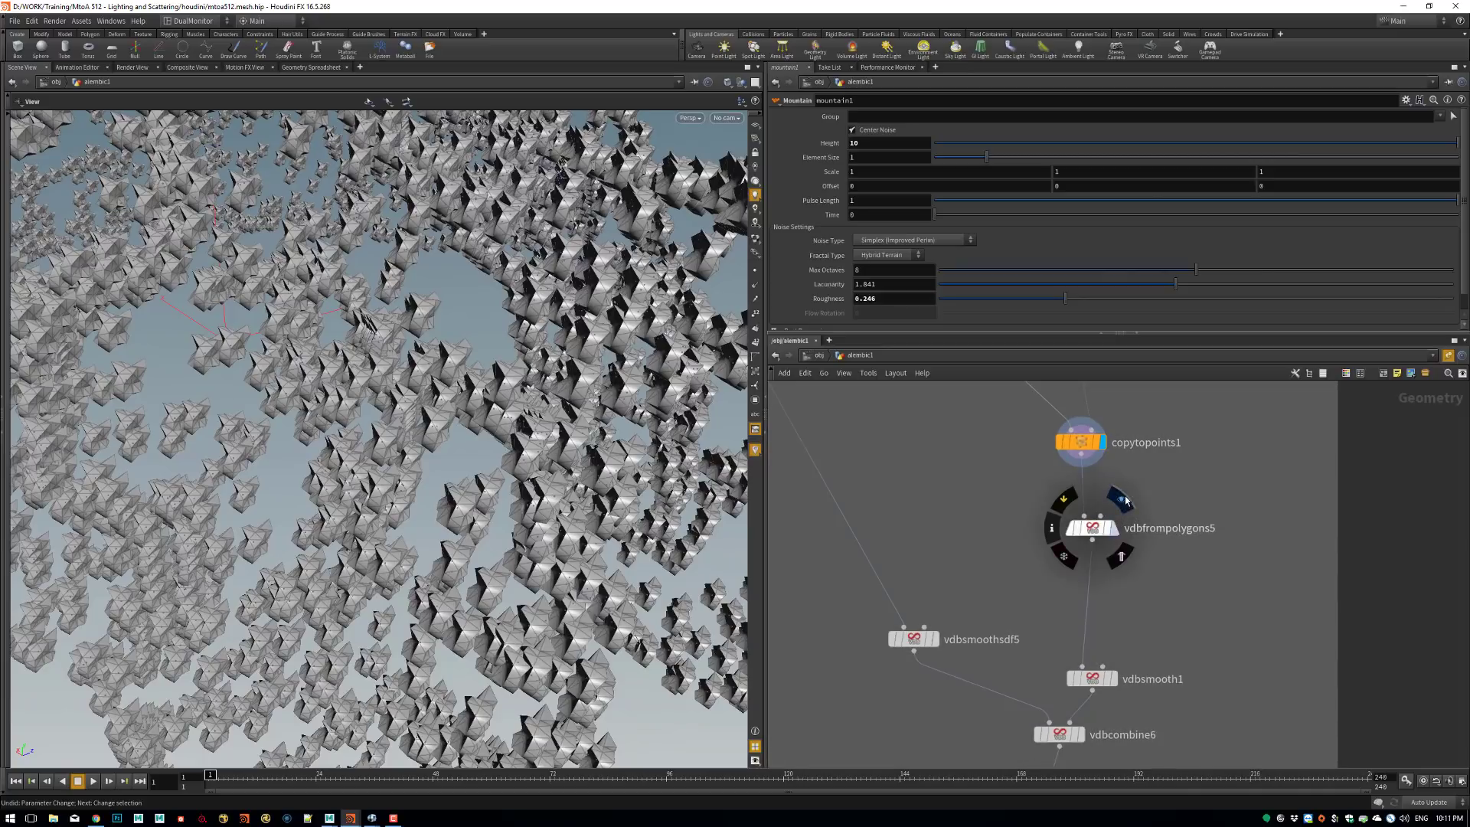
{"action": "left_click", "coordinate": [1121, 501]}
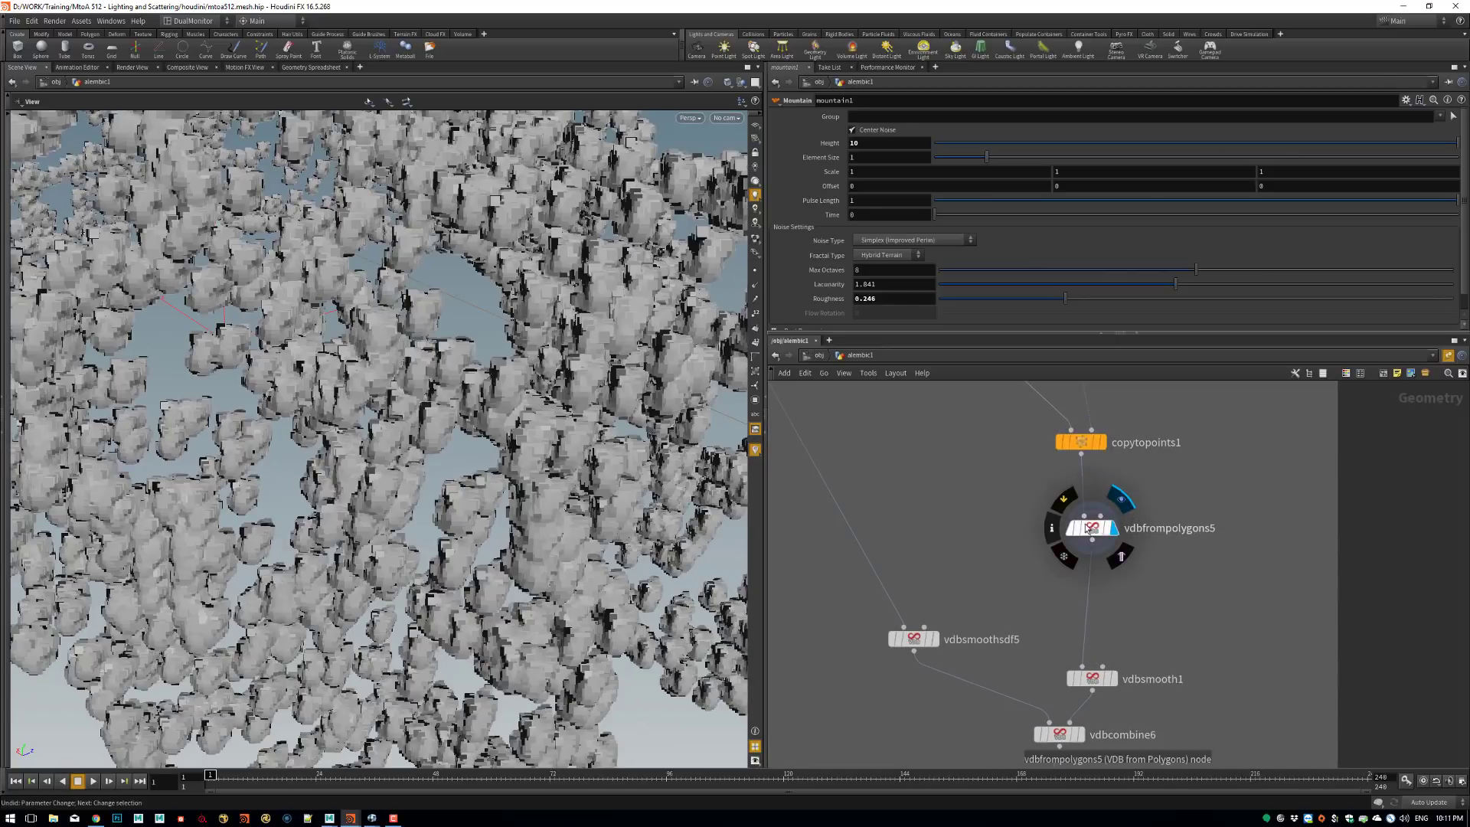
{"action": "left_click_drag", "start_coordinate": [1088, 532], "coordinate": [1091, 525]}
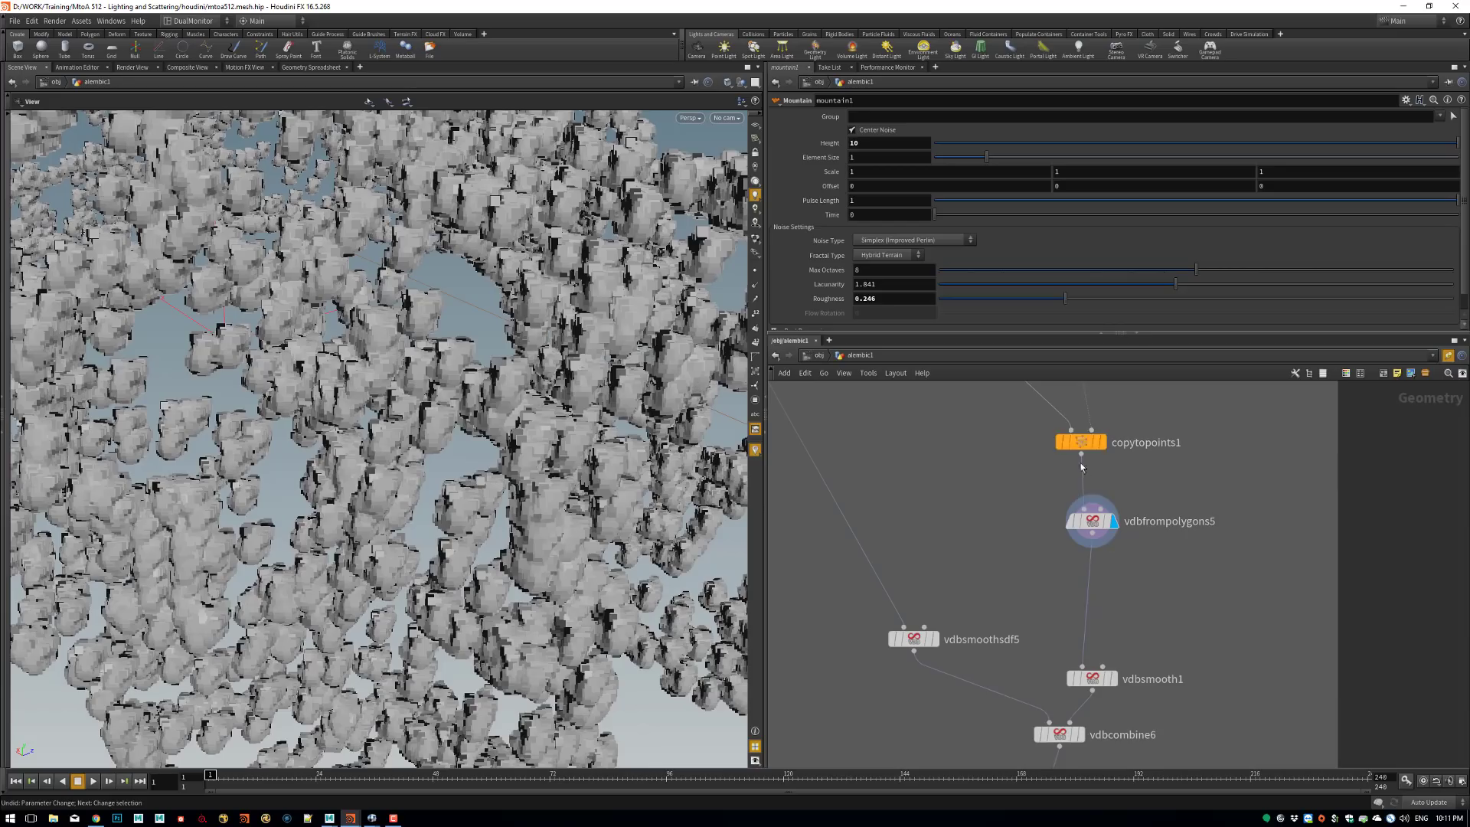
{"action": "left_click_drag", "start_coordinate": [470, 488], "coordinate": [397, 634]}
{"action": "left_click_drag", "start_coordinate": [508, 571], "coordinate": [454, 444]}
{"action": "middle_click_drag", "start_coordinate": [576, 553], "coordinate": [494, 507]}
Move the vdbsmooth1 node slightly closer to vdbfrompolygons5, display its result, and view the smoothed shapes around the dome.
{"action": "middle_click_drag", "start_coordinate": [1140, 628], "coordinate": [1139, 544]}
{"action": "left_click_drag", "start_coordinate": [1094, 595], "coordinate": [1099, 563]}
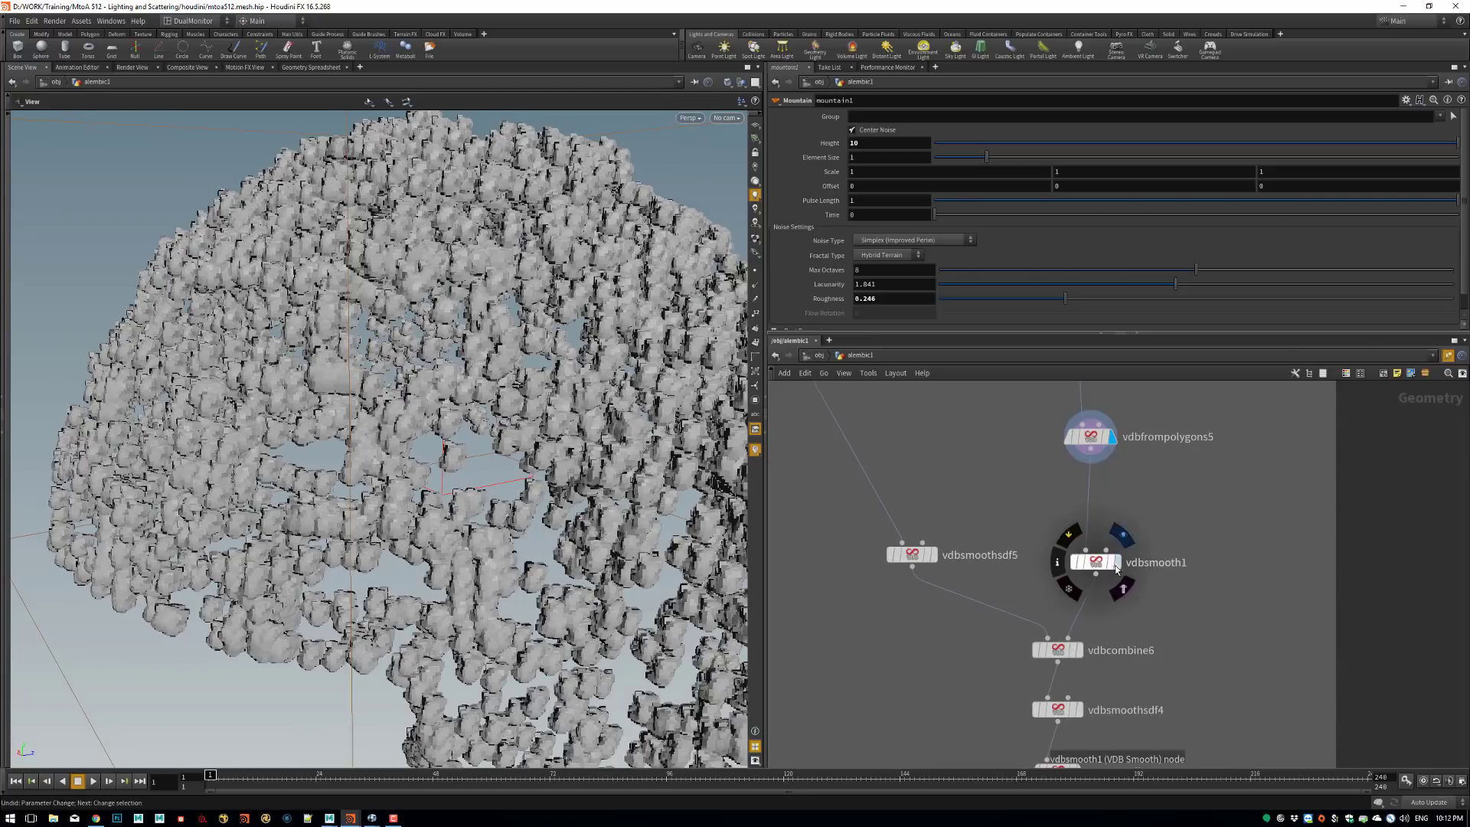
{"action": "left_click", "coordinate": [1120, 545]}
{"action": "scroll", "coordinate": [490, 475], "scroll_direction": "down", "scroll_amount": 3}
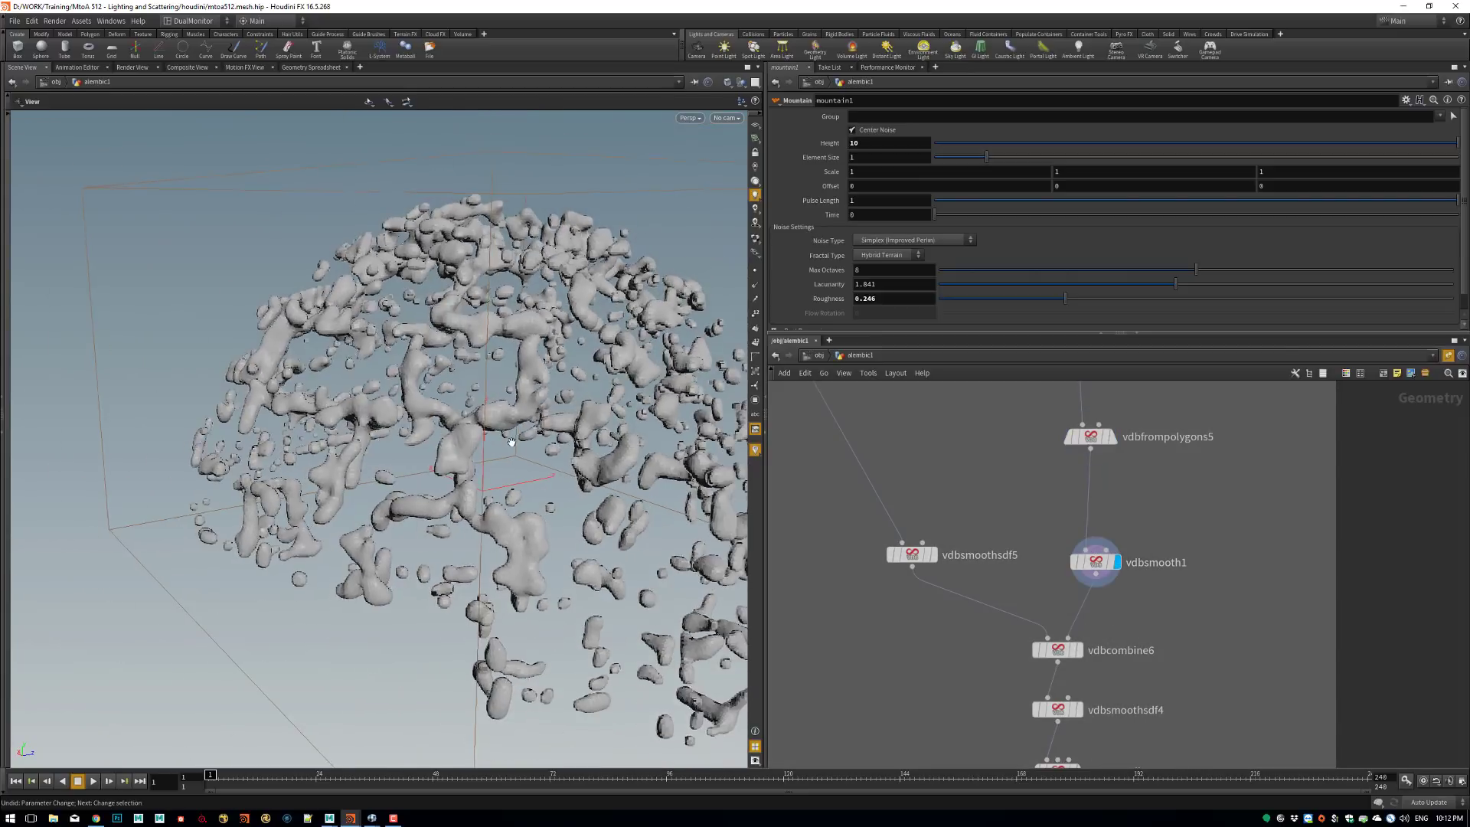
{"action": "left_click_drag", "start_coordinate": [448, 467], "coordinate": [590, 456]}
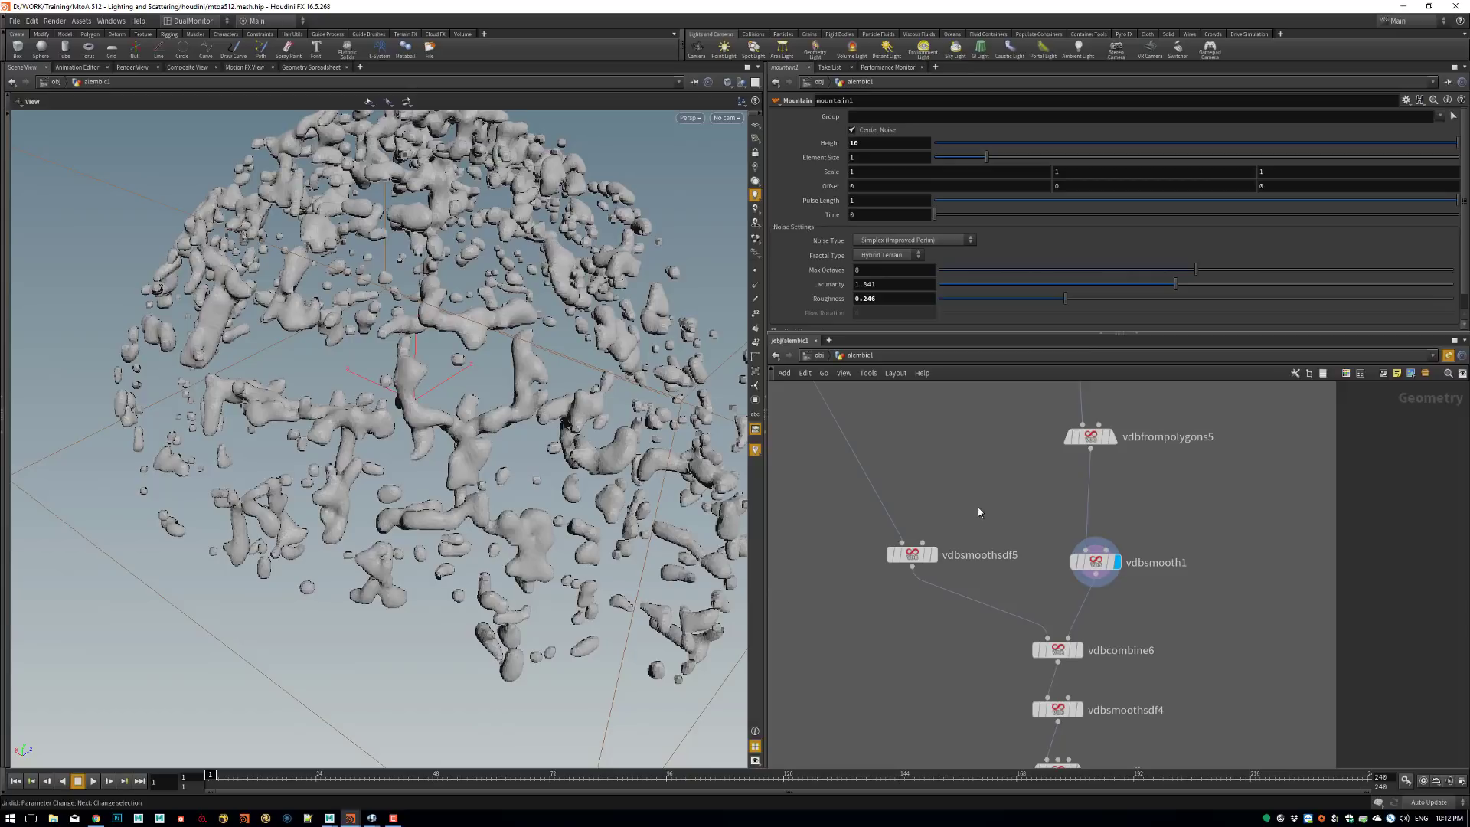
Compare the smoothed igloo bricks from vdbsmoothsdf5 with the scattered shapes from vdbsmooth1 by displaying each in turn.
{"action": "middle_click_drag", "start_coordinate": [979, 511], "coordinate": [1028, 553]}
{"action": "mouse_move", "coordinate": [958, 476]}
{"action": "scroll", "coordinate": [1055, 452], "scroll_direction": "down", "scroll_amount": 7}
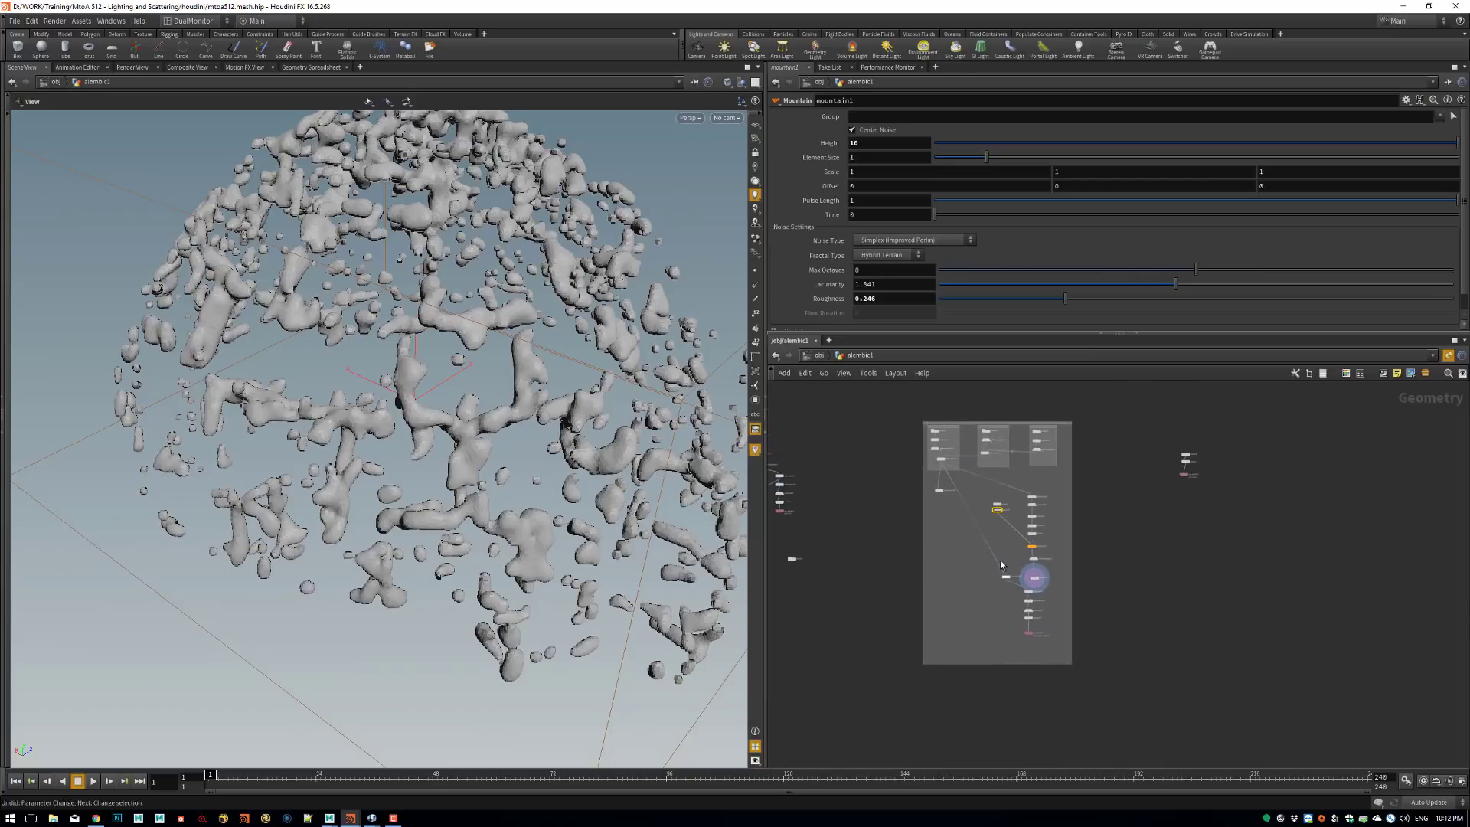
{"action": "scroll", "coordinate": [1001, 565], "scroll_direction": "up", "scroll_amount": 7}
{"action": "mouse_move", "coordinate": [1010, 604]}
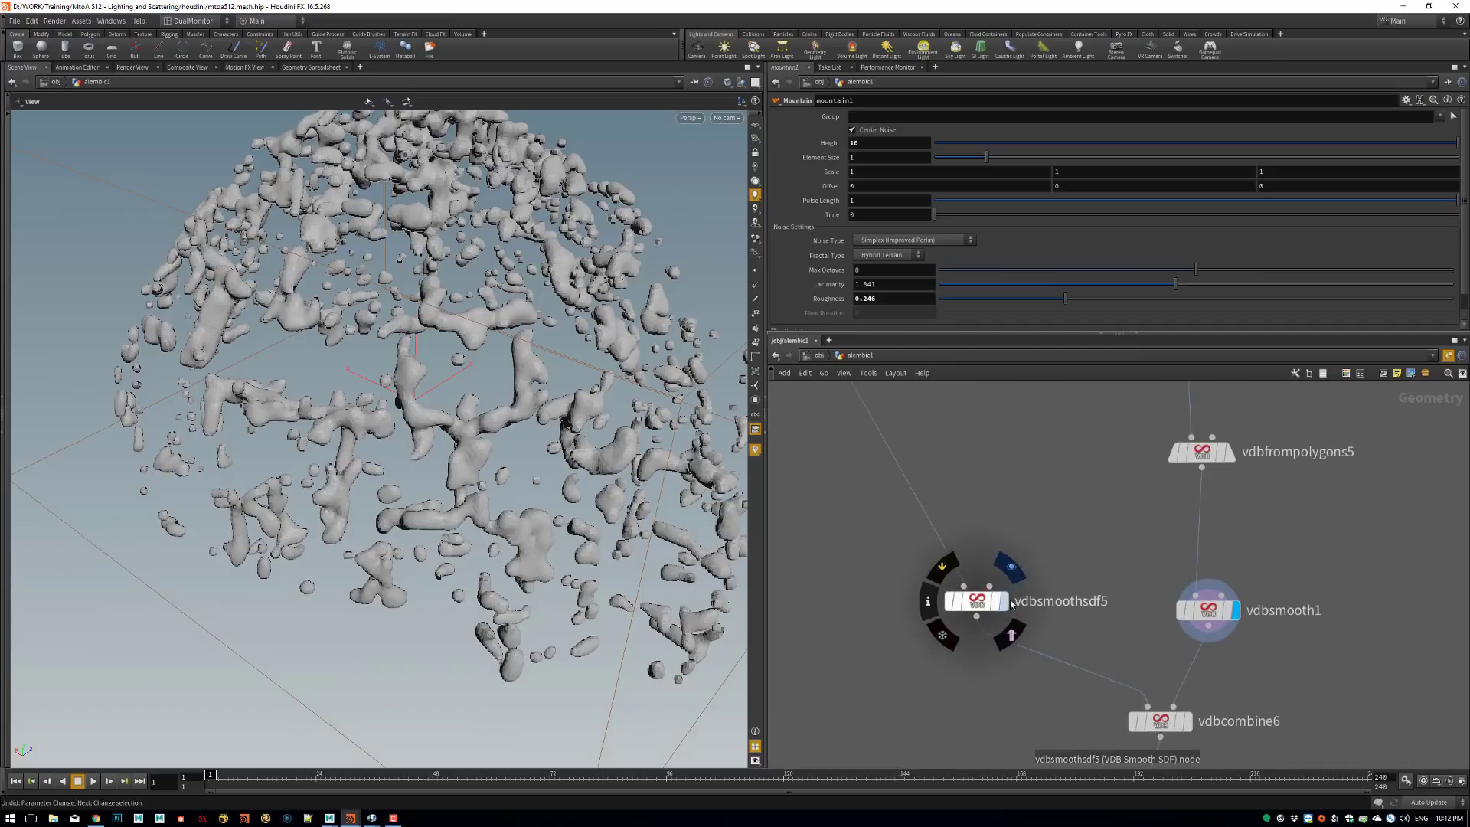
{"action": "left_click", "coordinate": [1011, 568]}
{"action": "middle_click_drag", "start_coordinate": [1151, 587], "coordinate": [1072, 585]}
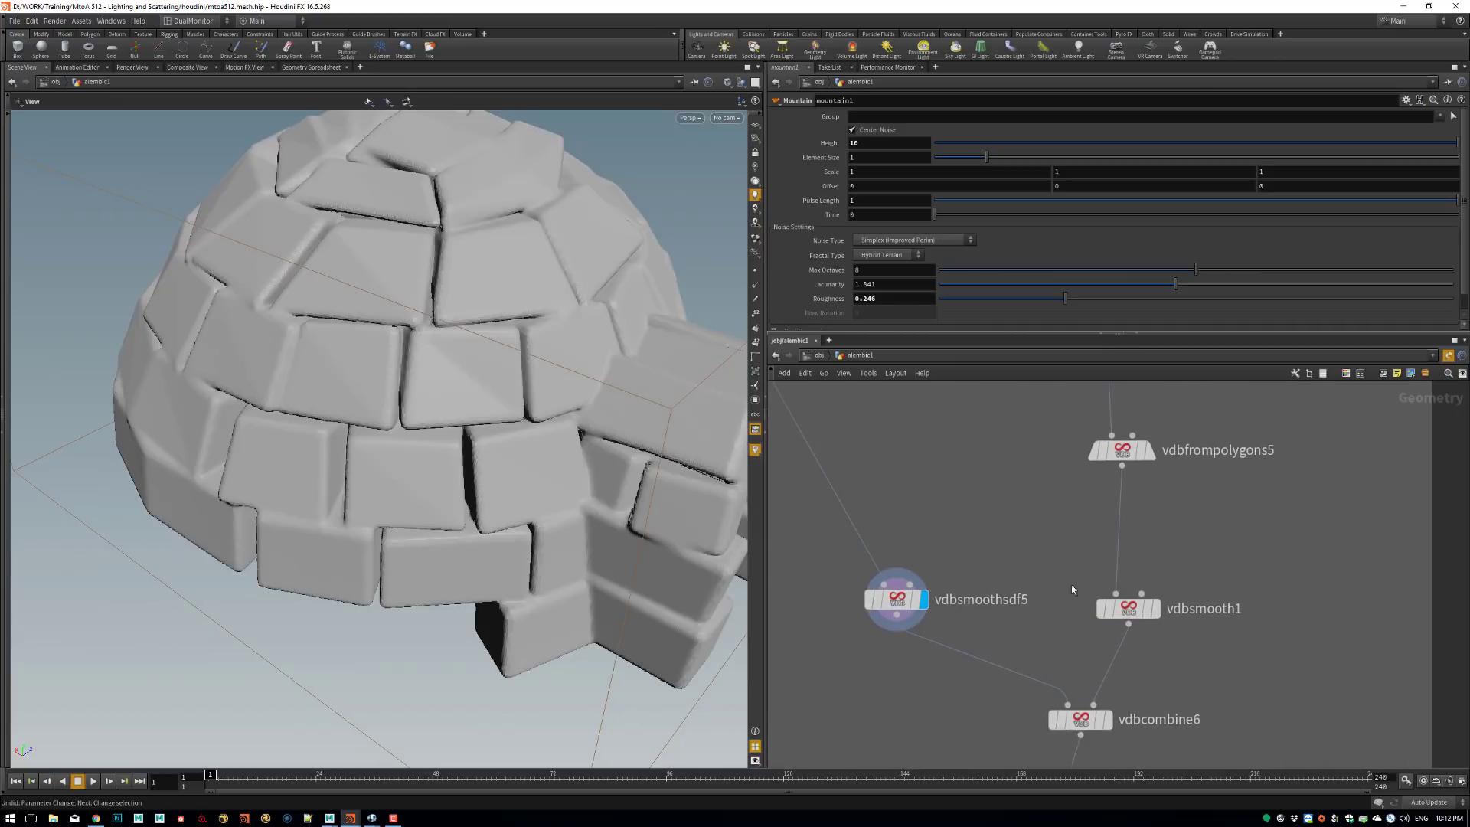
{"action": "left_click", "coordinate": [1156, 609]}
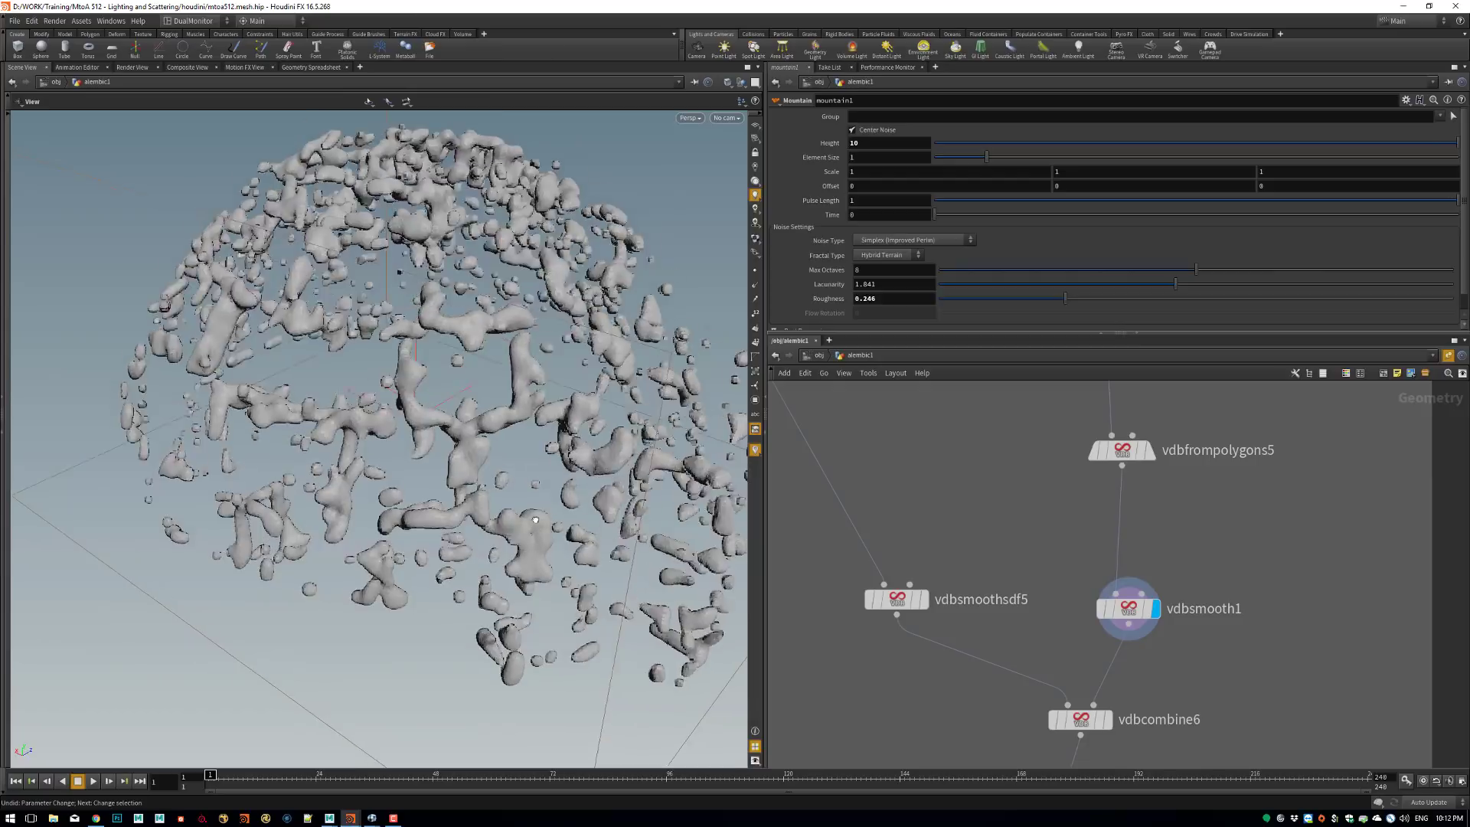
{"action": "left_click_drag", "start_coordinate": [535, 520], "coordinate": [485, 416]}
{"action": "right_click_drag", "start_coordinate": [485, 416], "coordinate": [558, 461]}
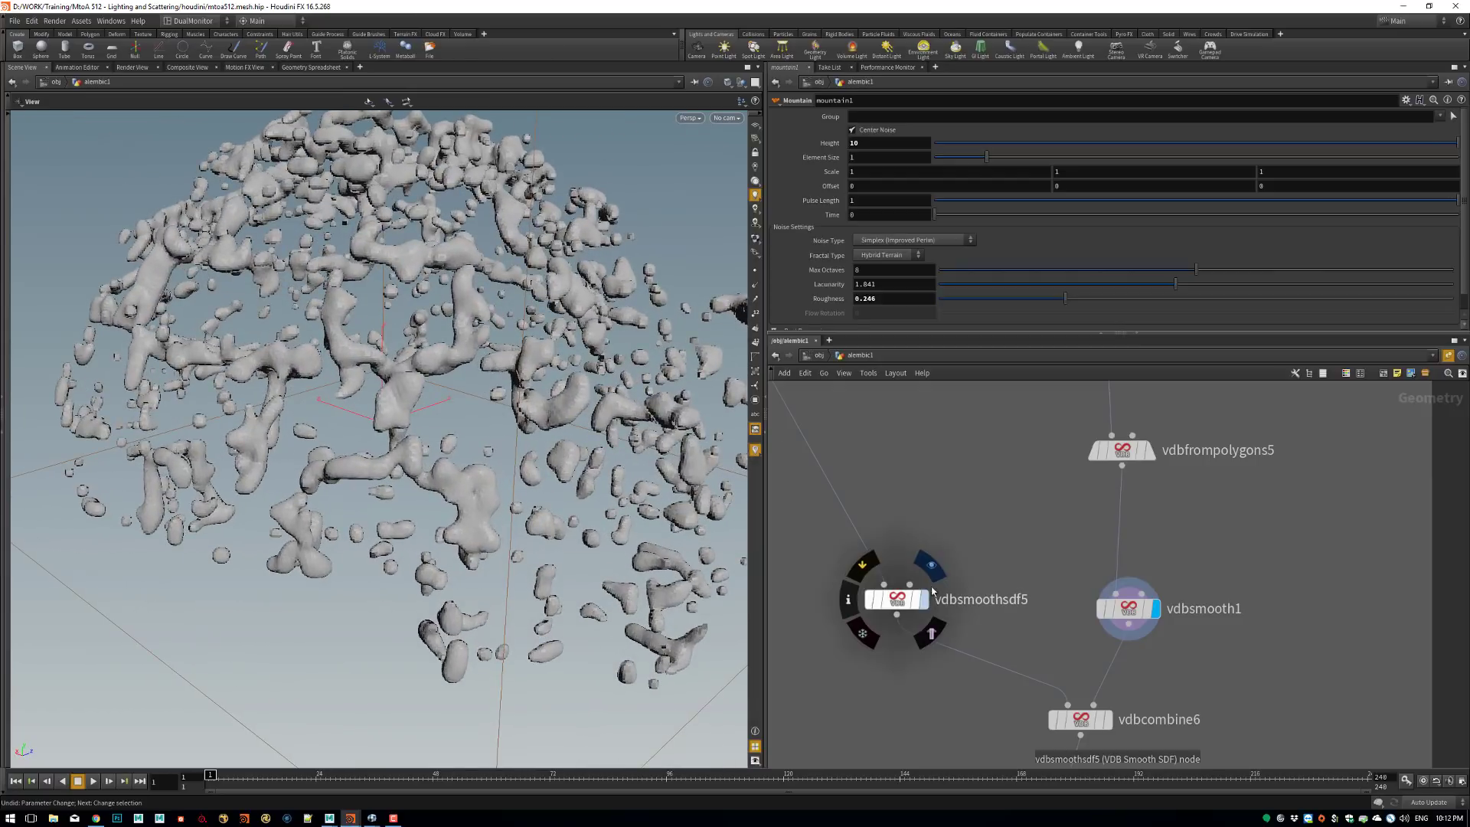
Display vdbsmoothsdf5 and the combined vdbcombine6 result, show the combine node's parameters, and inspect the chipped brick edges.
{"action": "left_click", "coordinate": [932, 576]}
{"action": "middle_click_drag", "start_coordinate": [941, 587], "coordinate": [929, 536]}
{"action": "mouse_move", "coordinate": [1085, 654]}
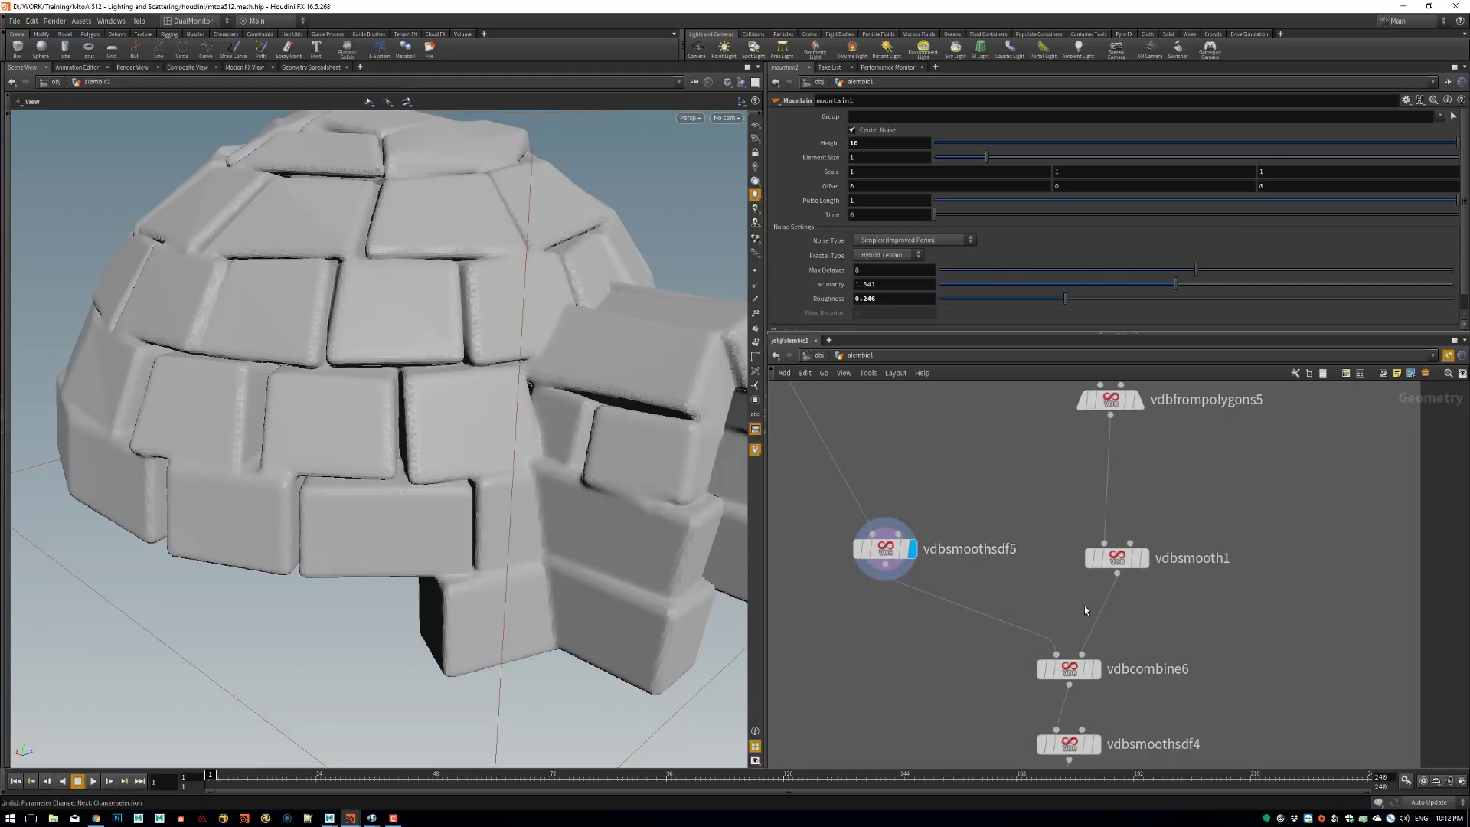
{"action": "left_click", "coordinate": [1106, 647]}
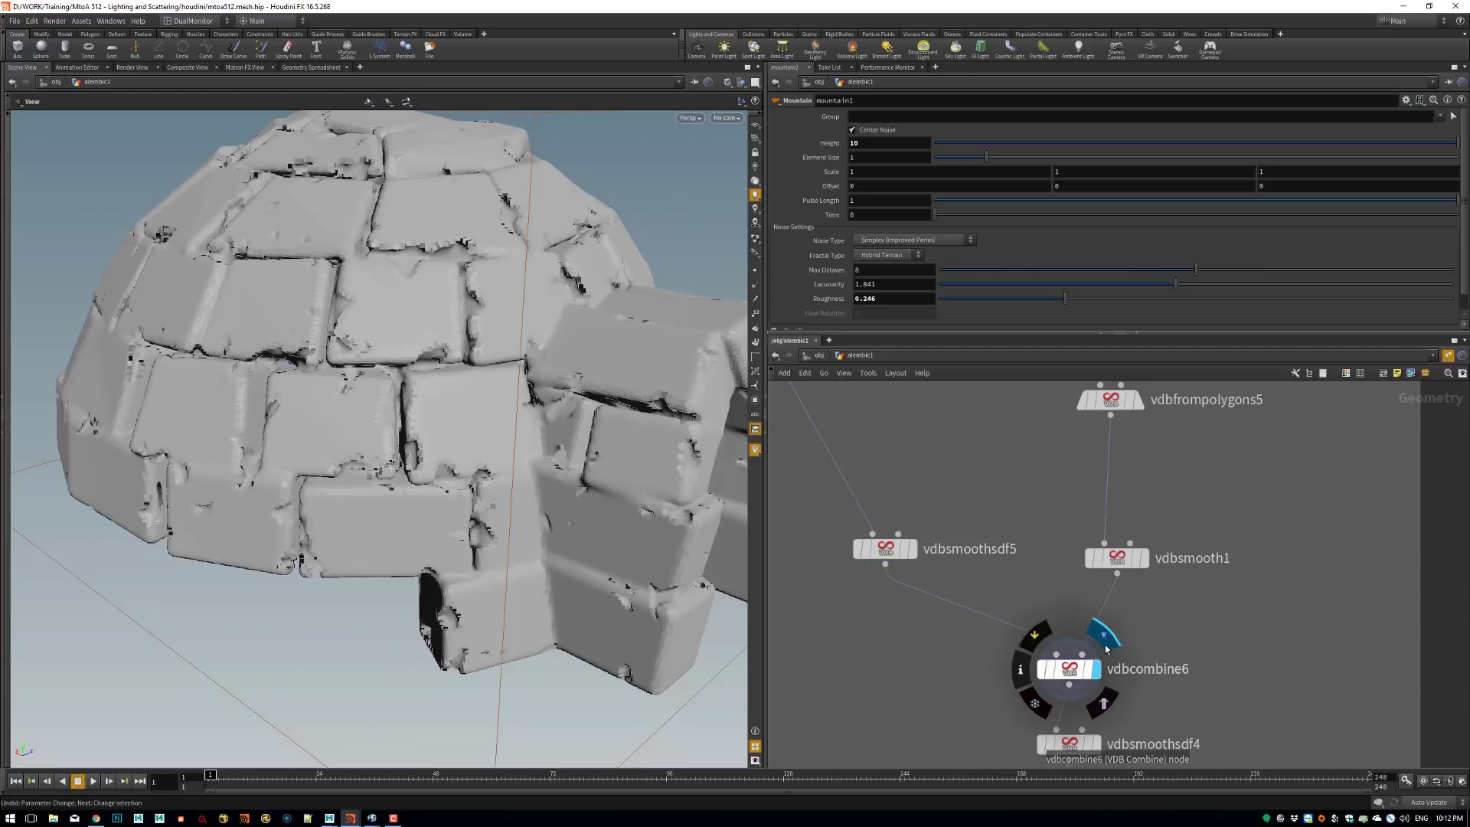
{"action": "left_click", "coordinate": [1062, 671]}
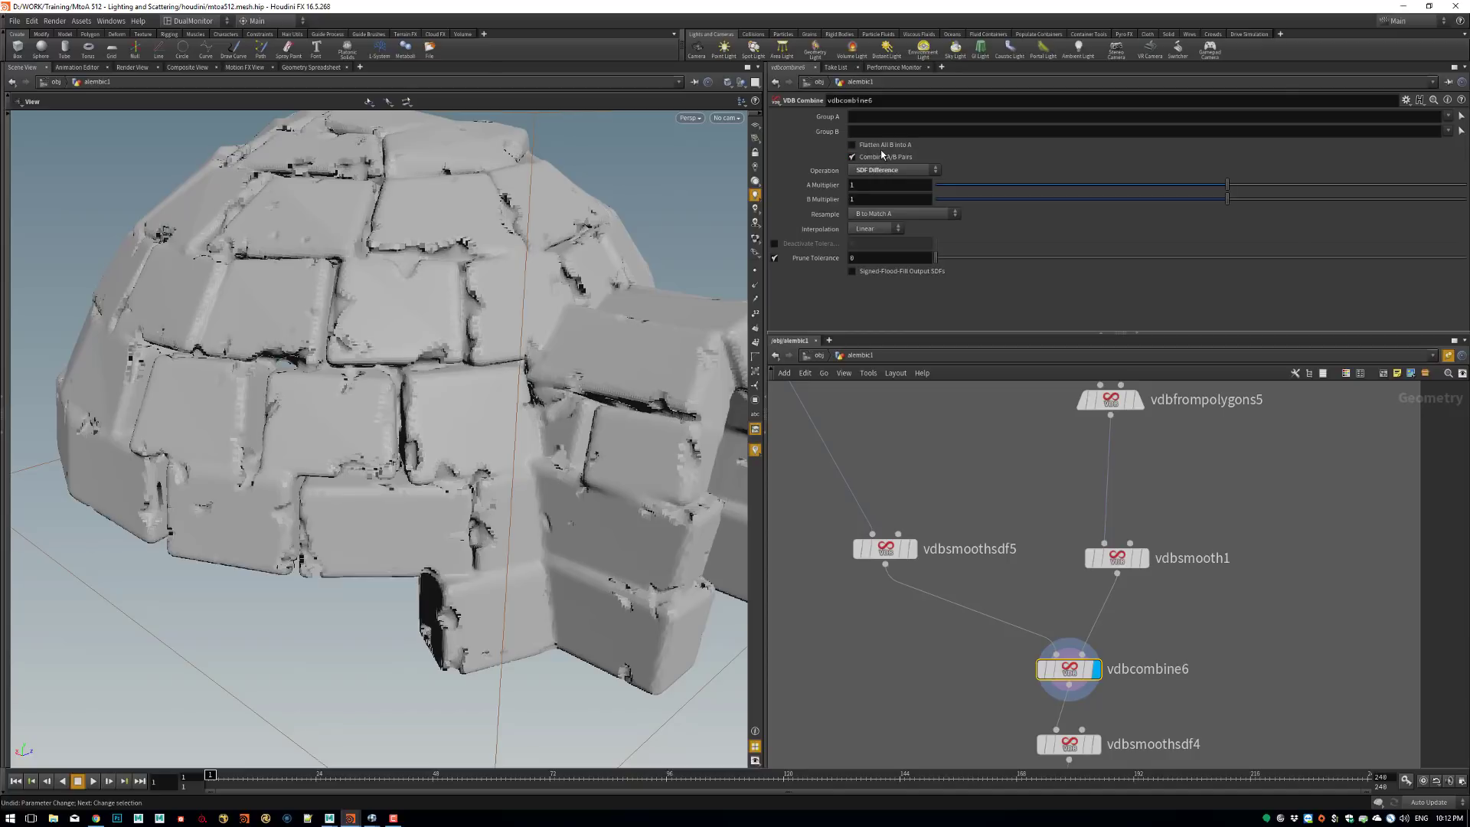
{"action": "middle_click_drag", "start_coordinate": [469, 423], "coordinate": [493, 491]}
{"action": "right_click_drag", "start_coordinate": [493, 491], "coordinate": [506, 428]}
{"action": "middle_click_drag", "start_coordinate": [449, 543], "coordinate": [482, 510]}
{"action": "left_click_drag", "start_coordinate": [481, 510], "coordinate": [424, 520]}
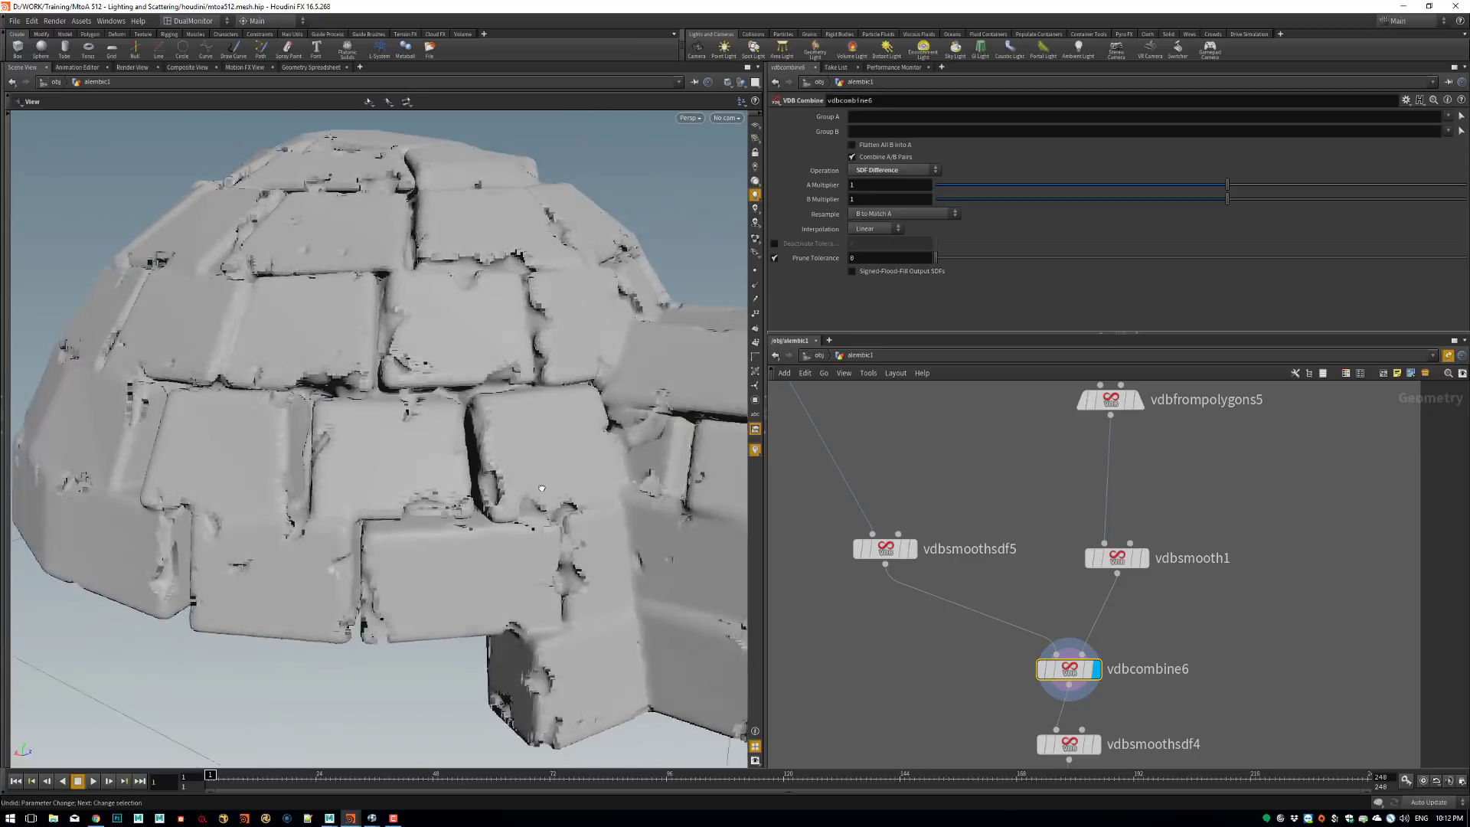
{"action": "middle_click_drag", "start_coordinate": [424, 521], "coordinate": [438, 532]}
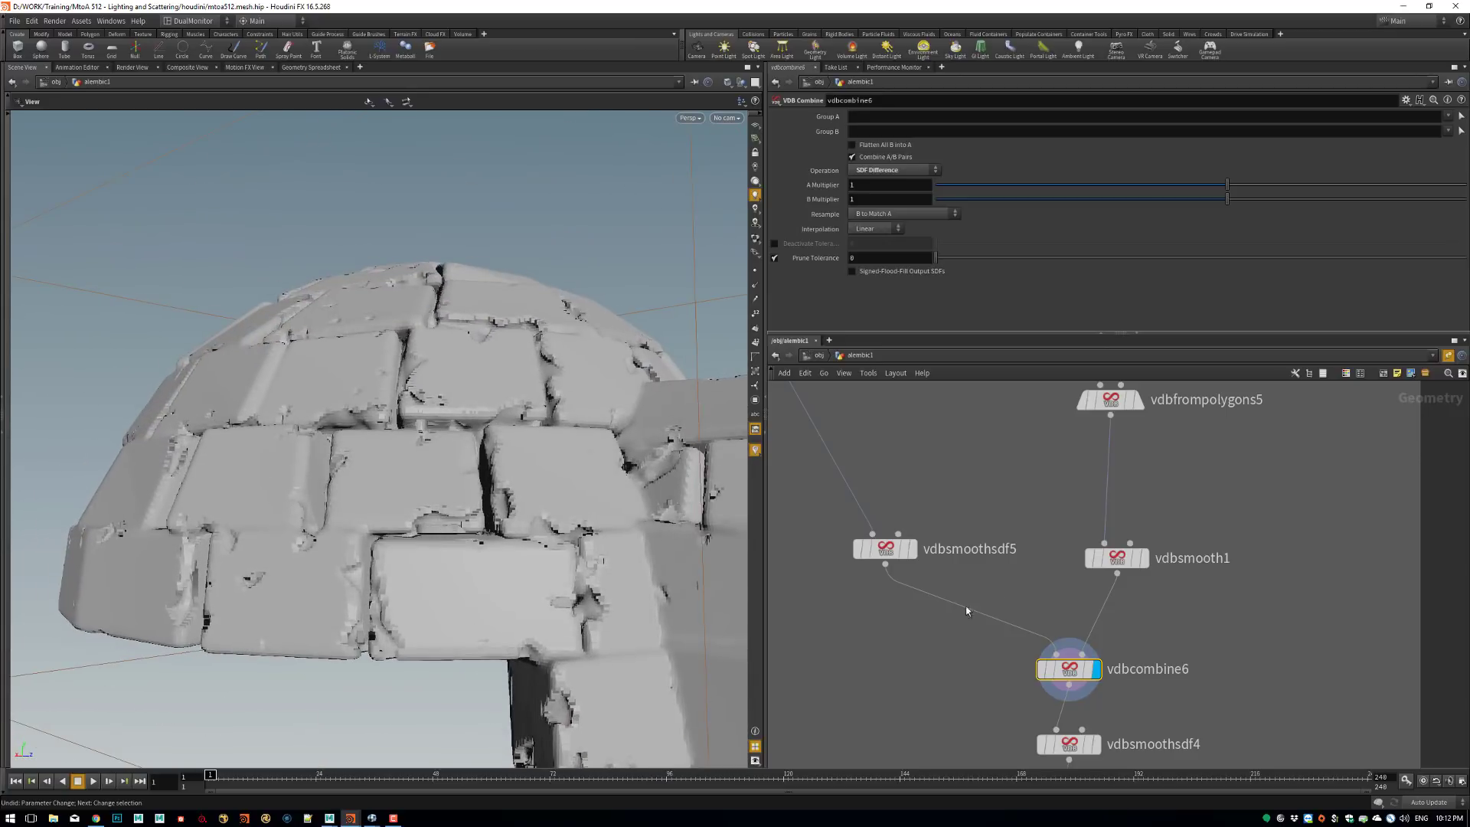
Try the SDF Union operation on vdbcombine6 and inspect the igloo from the side and the doorway.
{"action": "left_click", "coordinate": [901, 170]}
{"action": "left_click", "coordinate": [879, 313]}
{"action": "scroll", "coordinate": [631, 337], "scroll_direction": "down", "scroll_amount": 4}
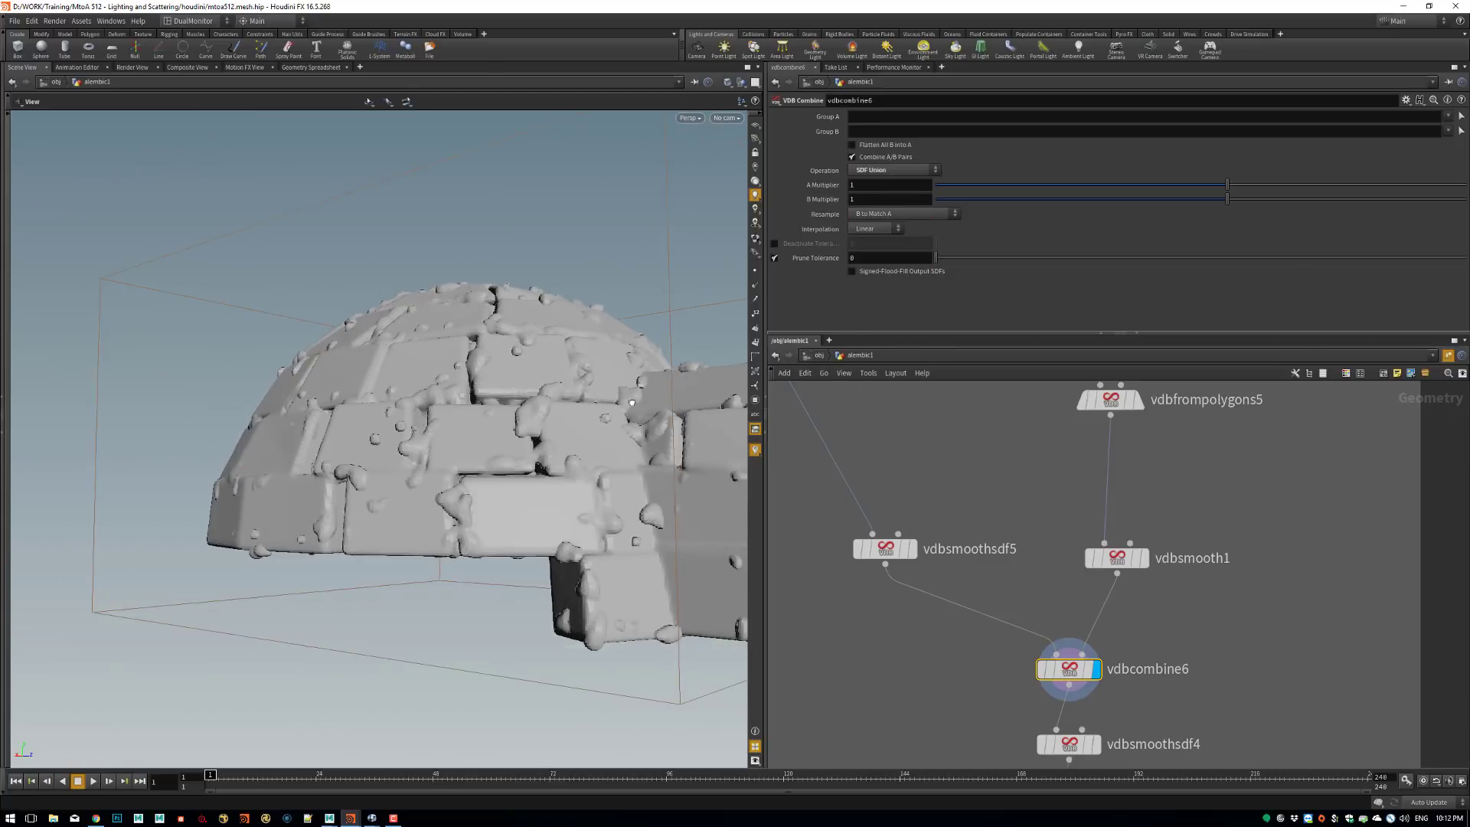
{"action": "left_click_drag", "start_coordinate": [628, 337], "coordinate": [444, 405]}
{"action": "middle_click_drag", "start_coordinate": [444, 406], "coordinate": [205, 443]}
{"action": "left_click_drag", "start_coordinate": [307, 464], "coordinate": [503, 459]}
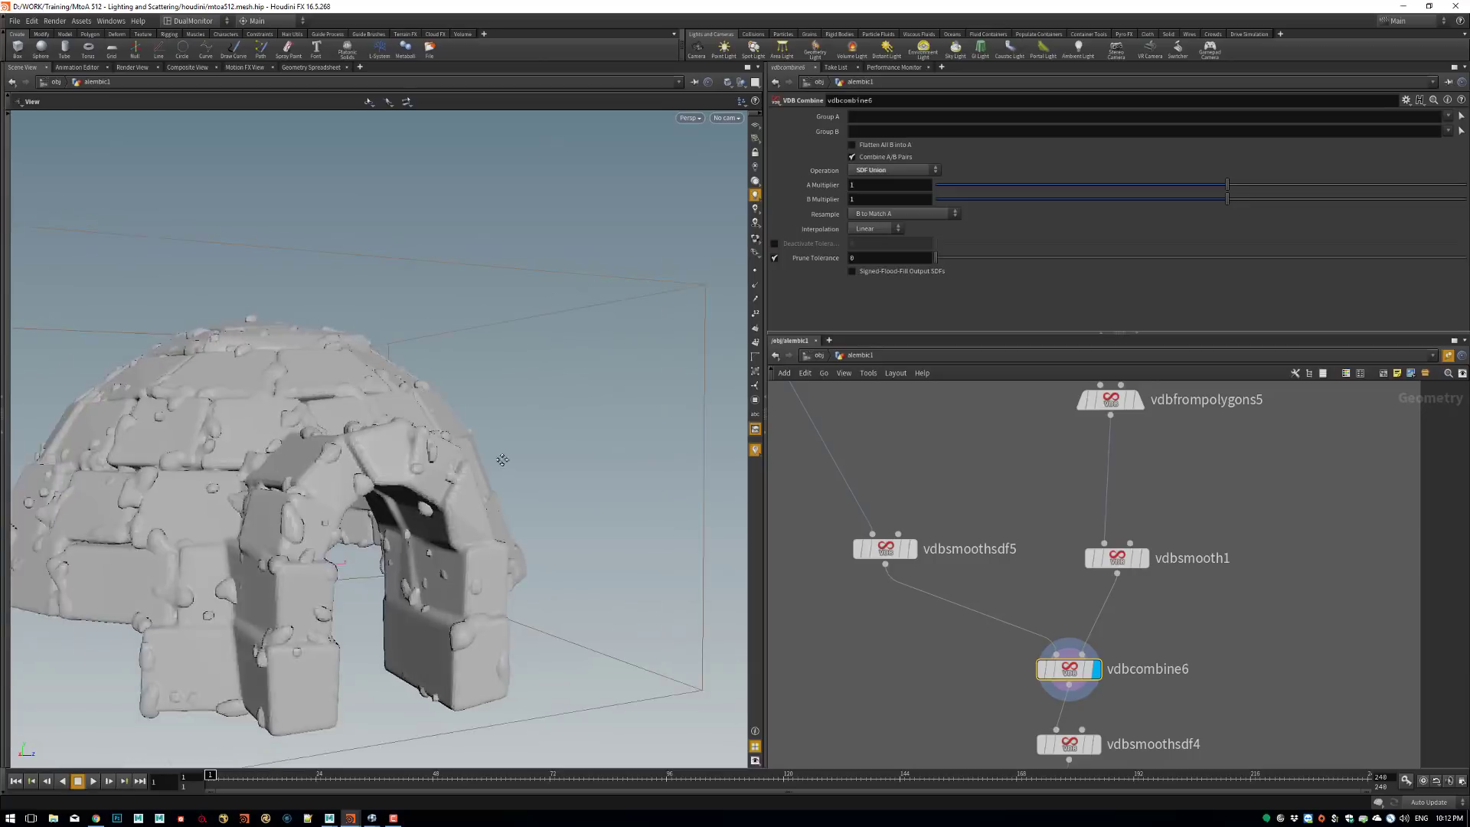
{"action": "middle_click_drag", "start_coordinate": [502, 459], "coordinate": [584, 460]}
{"action": "right_click_drag", "start_coordinate": [549, 473], "coordinate": [500, 523]}
{"action": "left_click_drag", "start_coordinate": [501, 523], "coordinate": [521, 497]}
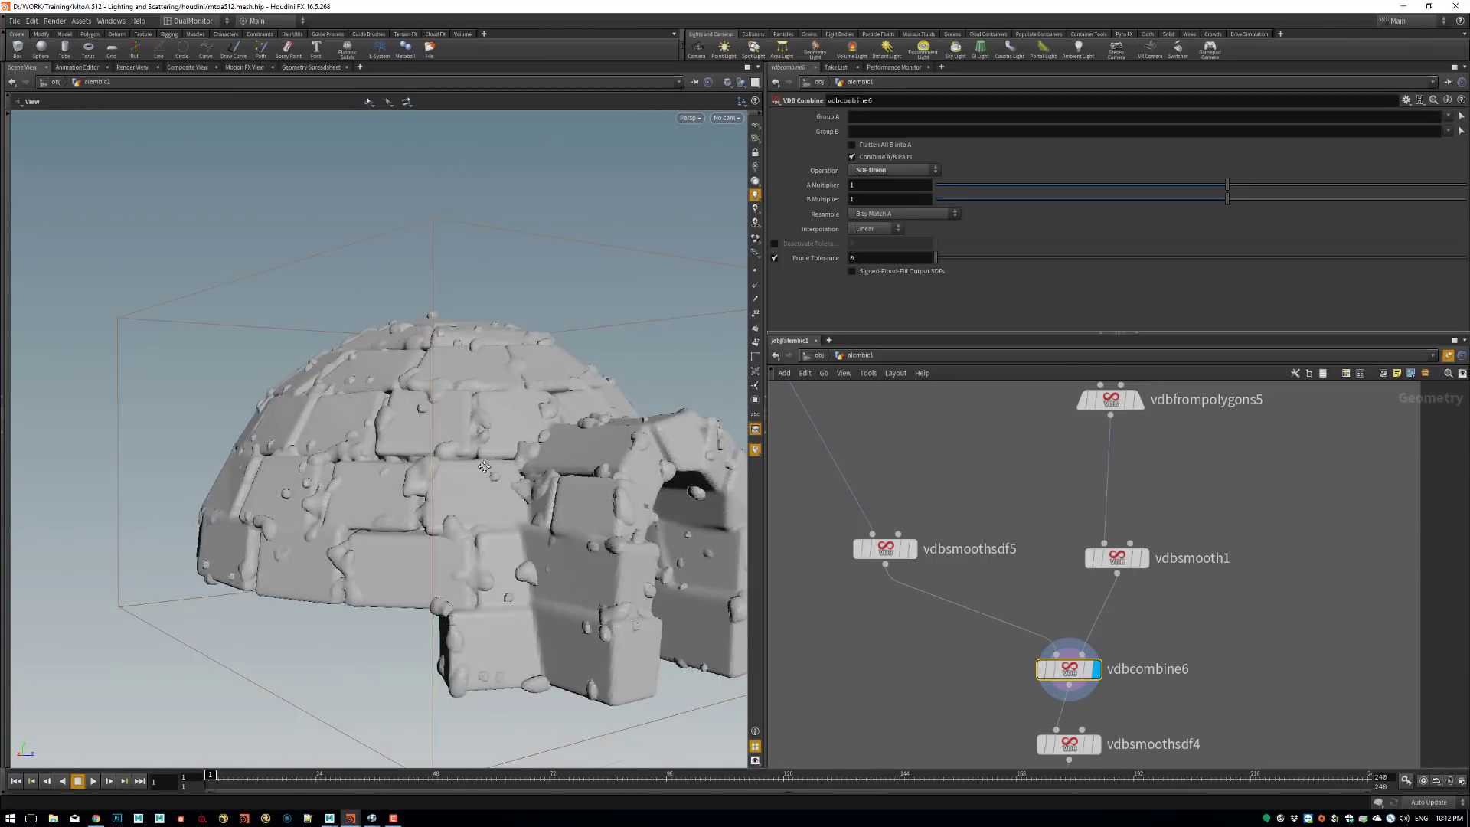
{"action": "middle_click_drag", "start_coordinate": [520, 498], "coordinate": [557, 521]}
Set the vdbcombine6 operation to SDF Difference and inspect the carved bricks up close.
{"action": "left_click", "coordinate": [904, 175]}
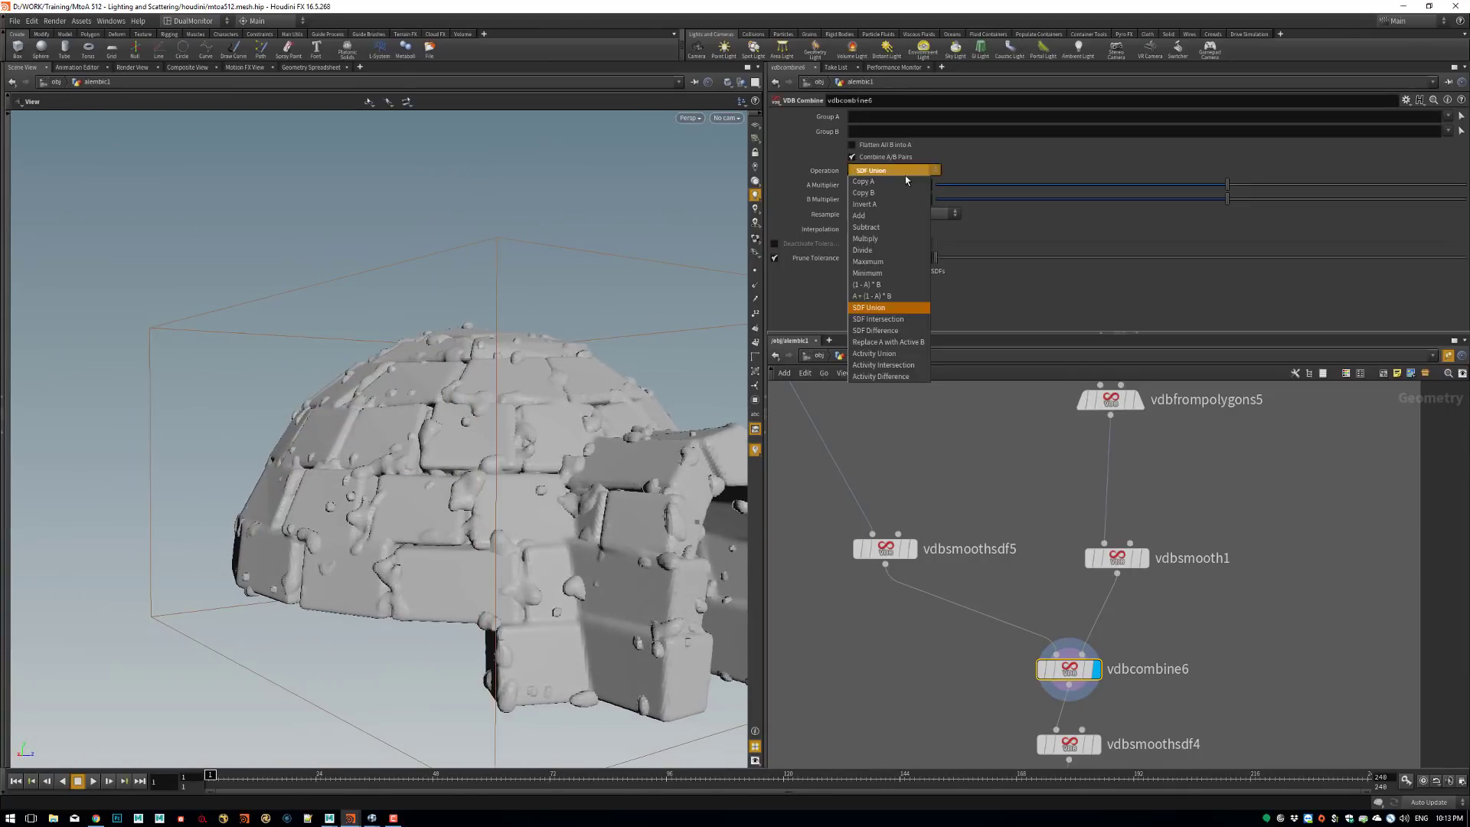
{"action": "left_click", "coordinate": [892, 332]}
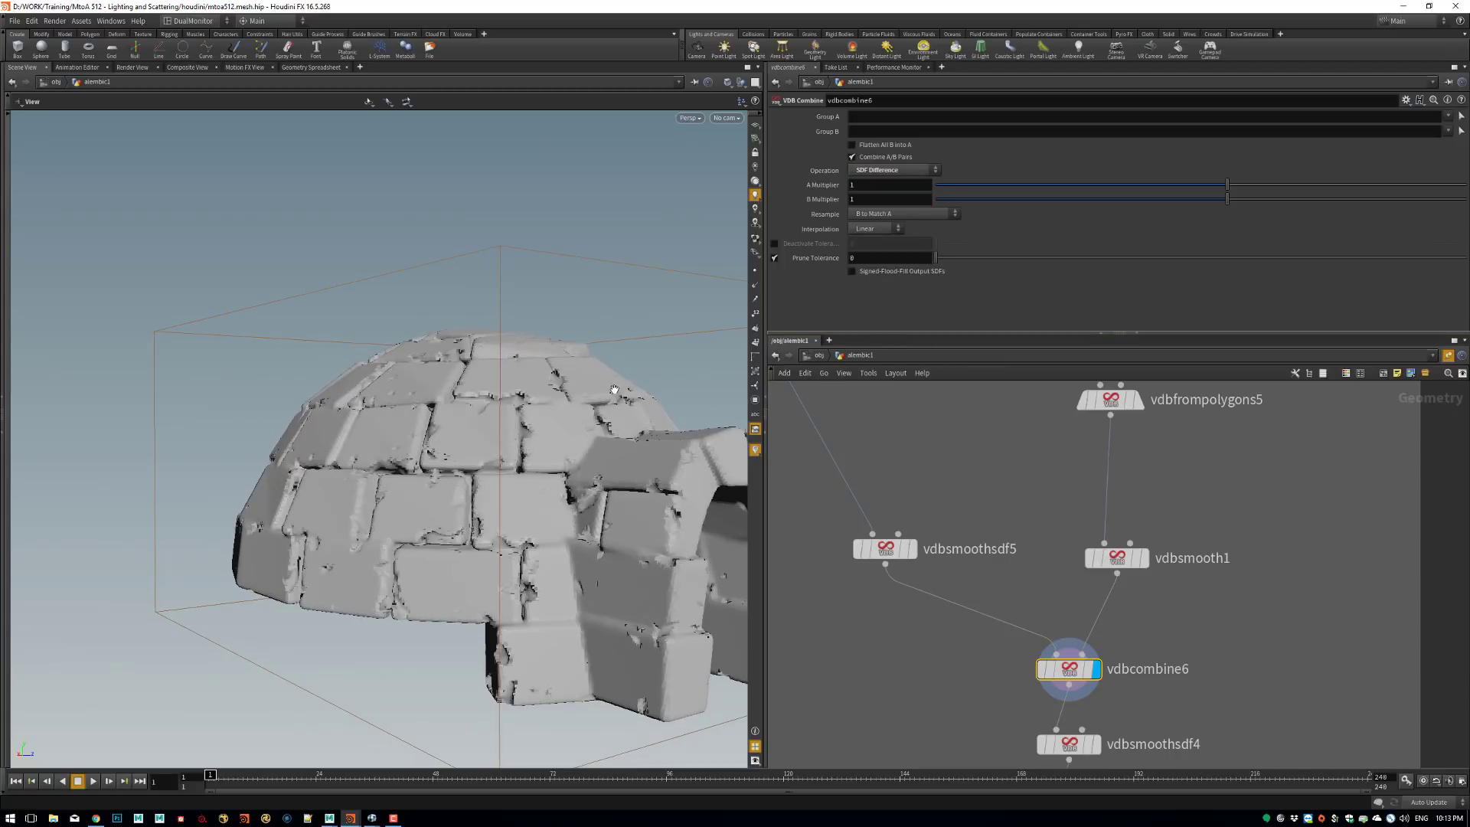
{"action": "right_click_drag", "start_coordinate": [540, 511], "coordinate": [521, 525]}
{"action": "middle_click_drag", "start_coordinate": [521, 525], "coordinate": [609, 471]}
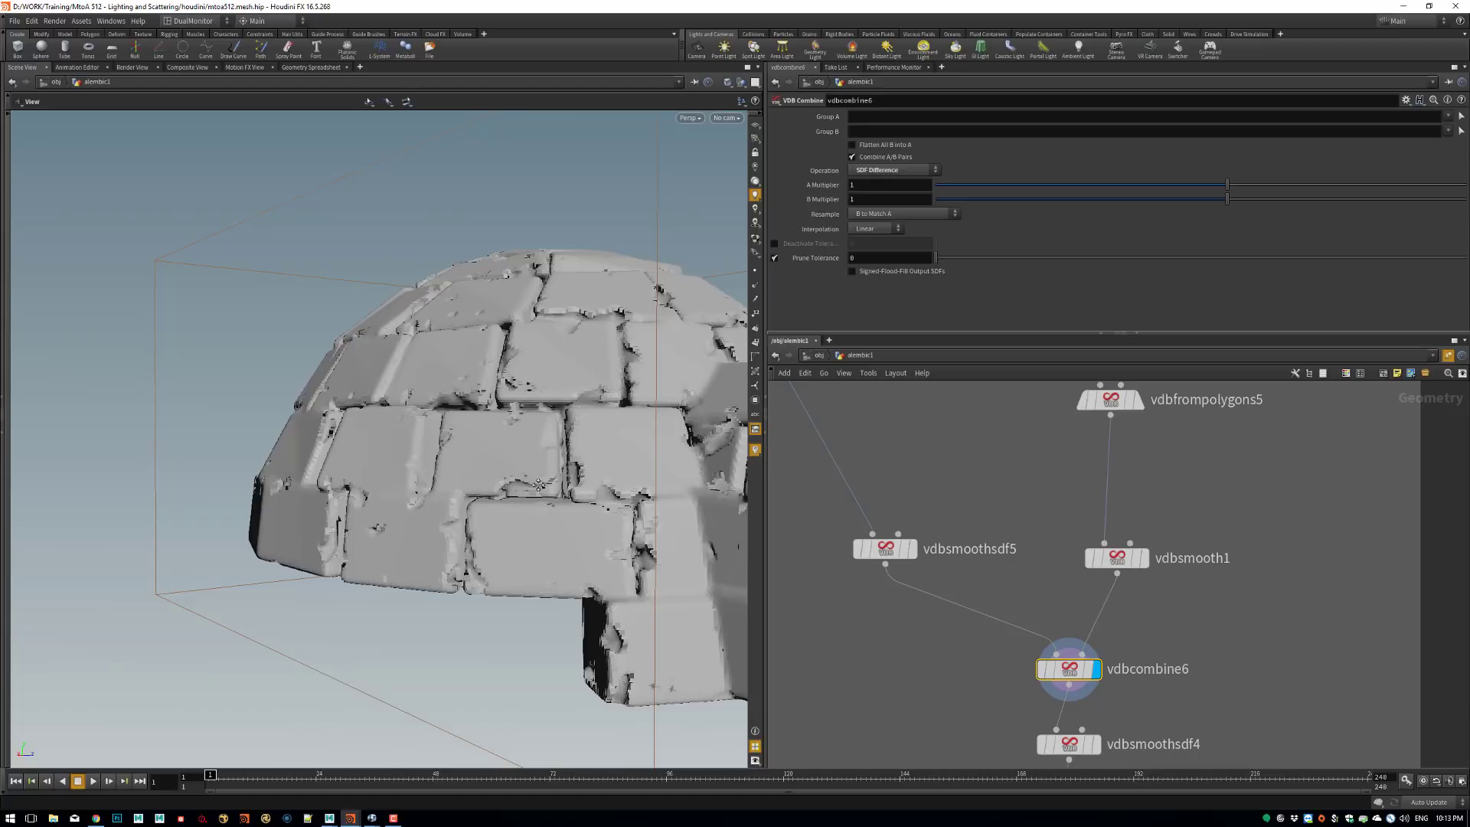
{"action": "right_click_drag", "start_coordinate": [538, 485], "coordinate": [623, 512]}
{"action": "left_click_drag", "start_coordinate": [623, 512], "coordinate": [652, 542]}
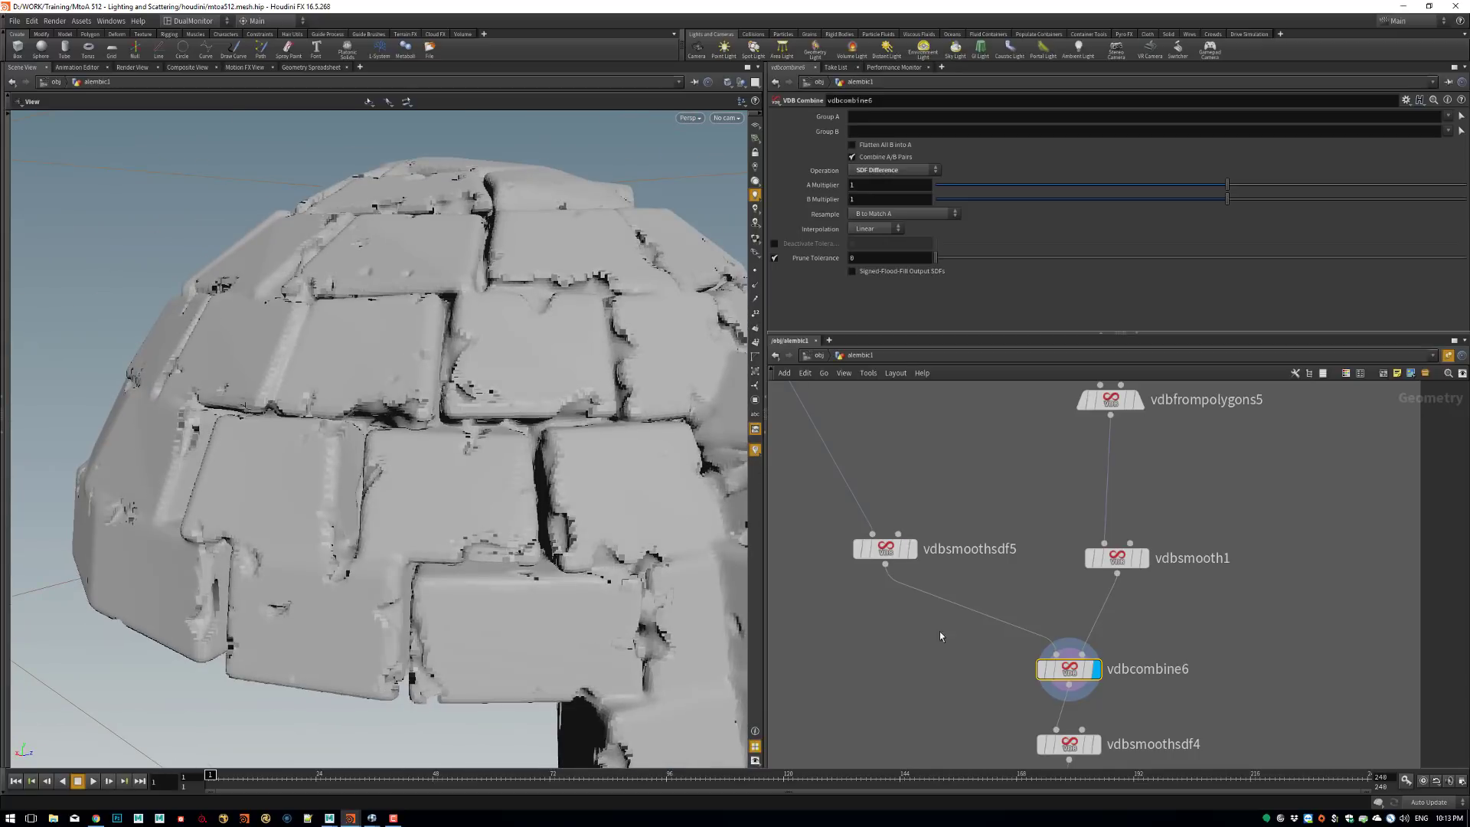
Display the vdbsmoothsdf4 result with its parameters and inspect the smoothed brick edges from several angles.
{"action": "middle_click_drag", "start_coordinate": [941, 633], "coordinate": [965, 517]}
{"action": "mouse_move", "coordinate": [1082, 620]}
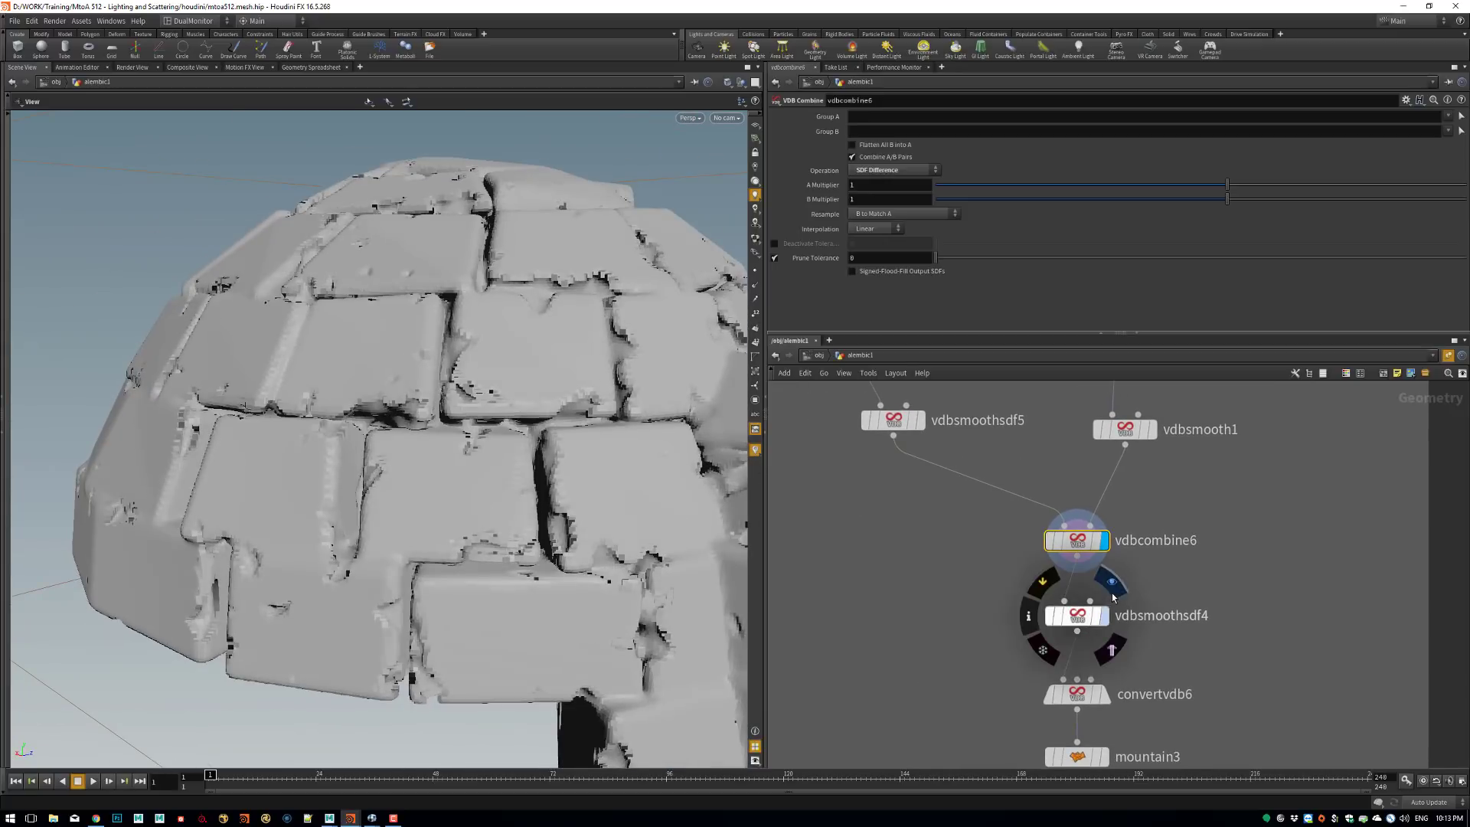
{"action": "left_click", "coordinate": [1076, 617]}
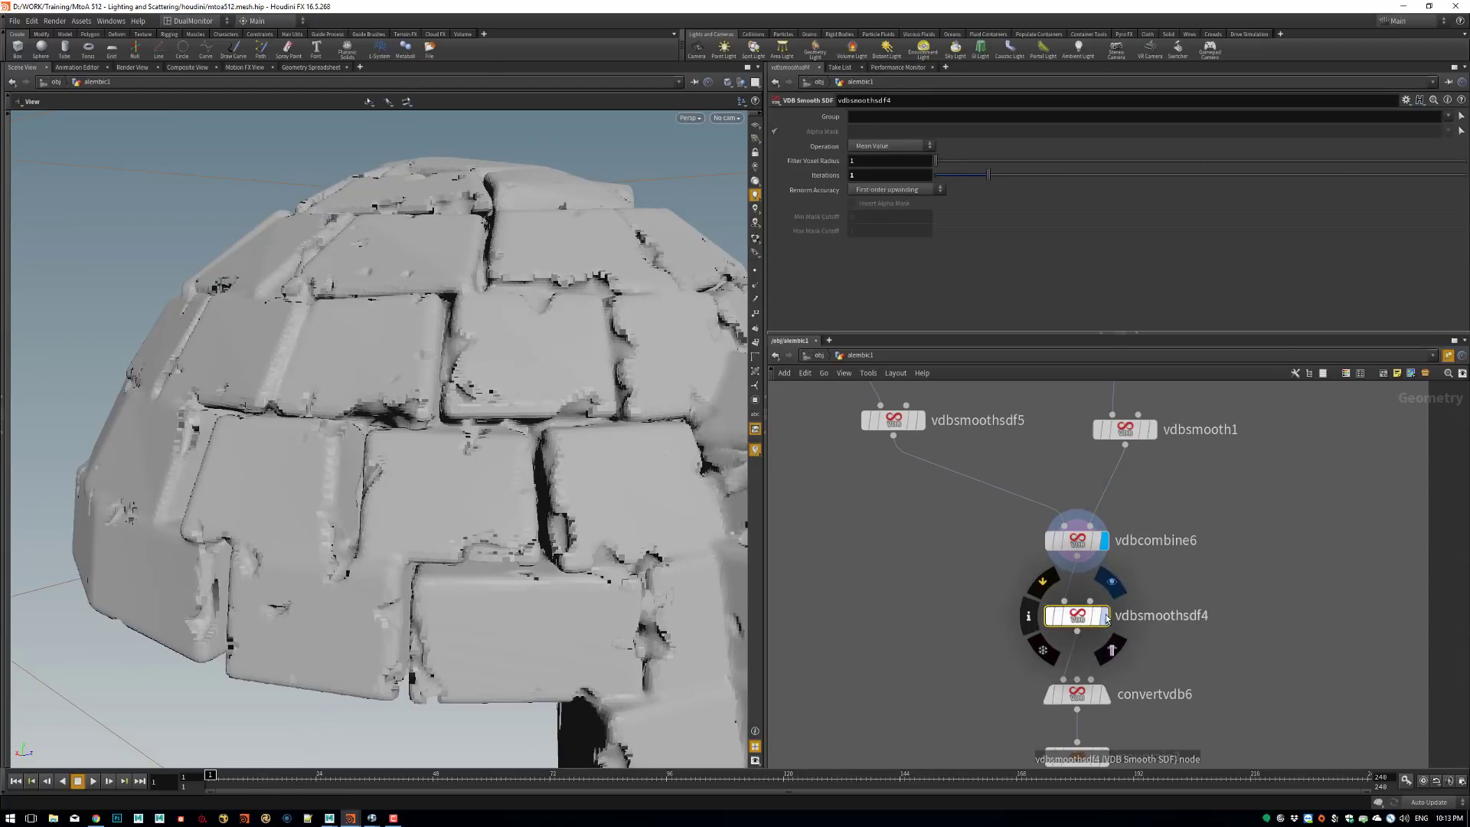
{"action": "left_click", "coordinate": [1111, 589]}
{"action": "scroll", "coordinate": [630, 574], "scroll_direction": "up", "scroll_amount": 5}
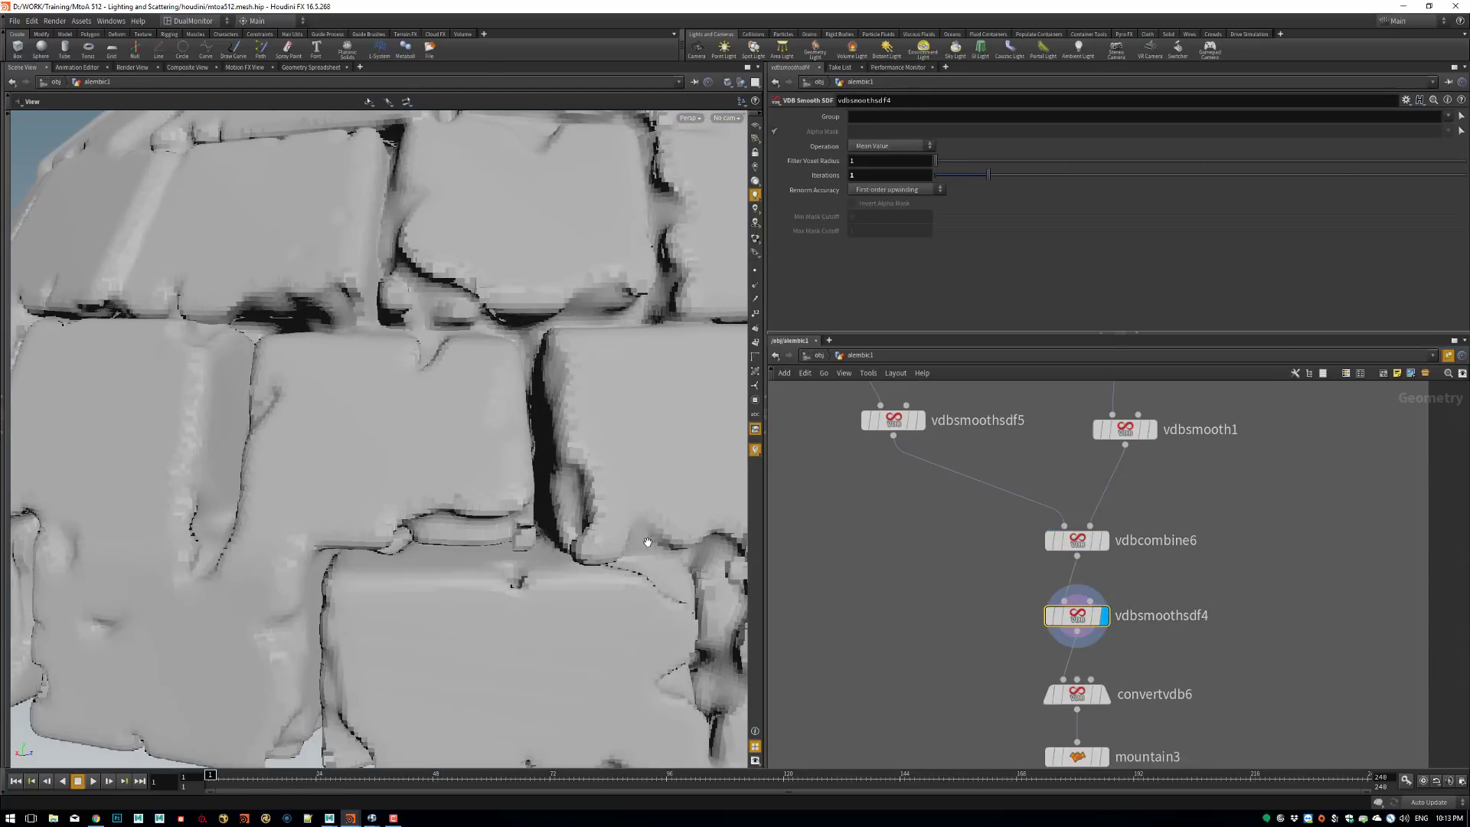
{"action": "scroll", "coordinate": [647, 541], "scroll_direction": "down", "scroll_amount": 5}
{"action": "left_click_drag", "start_coordinate": [627, 512], "coordinate": [661, 439]}
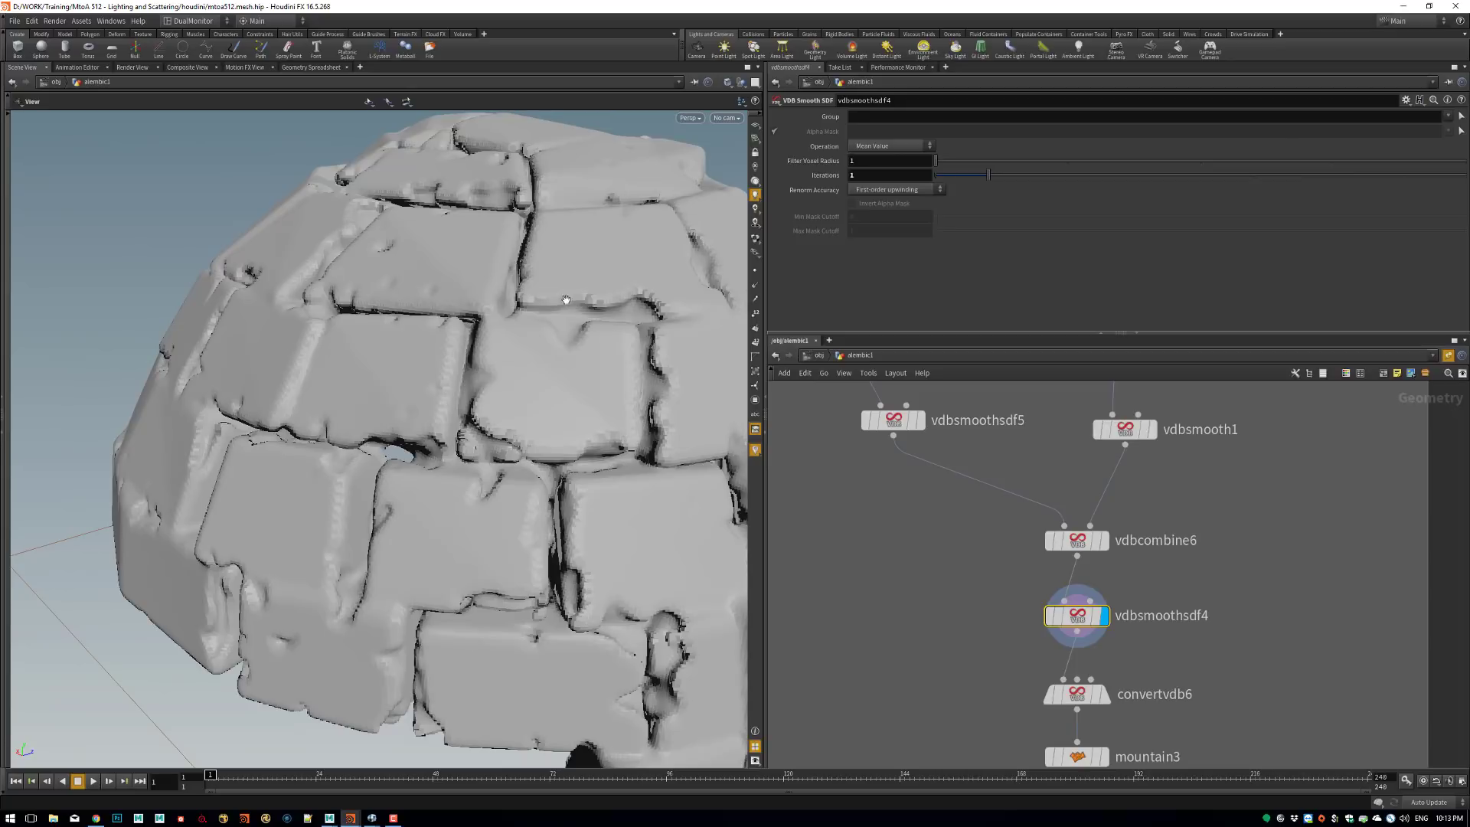
{"action": "left_click_drag", "start_coordinate": [566, 300], "coordinate": [733, 513]}
{"action": "middle_click_drag", "start_coordinate": [907, 617], "coordinate": [926, 542]}
{"action": "scroll", "coordinate": [433, 583], "scroll_direction": "down", "scroll_amount": 2}
{"action": "left_click_drag", "start_coordinate": [432, 605], "coordinate": [519, 599]}
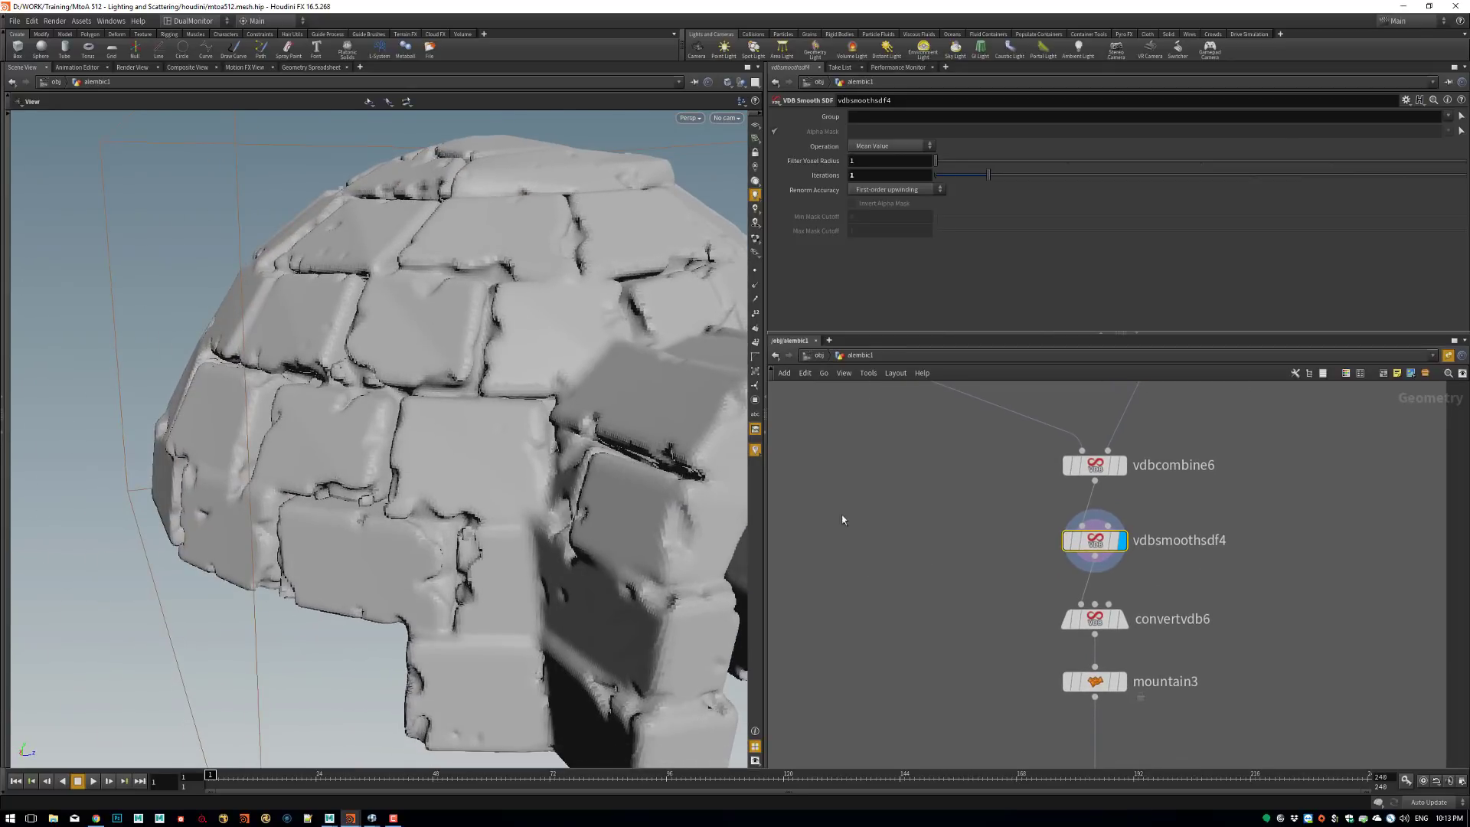
Display the convertvdb6 result and examine the polygon mesh on the bricks up close.
{"action": "left_click", "coordinate": [1122, 619]}
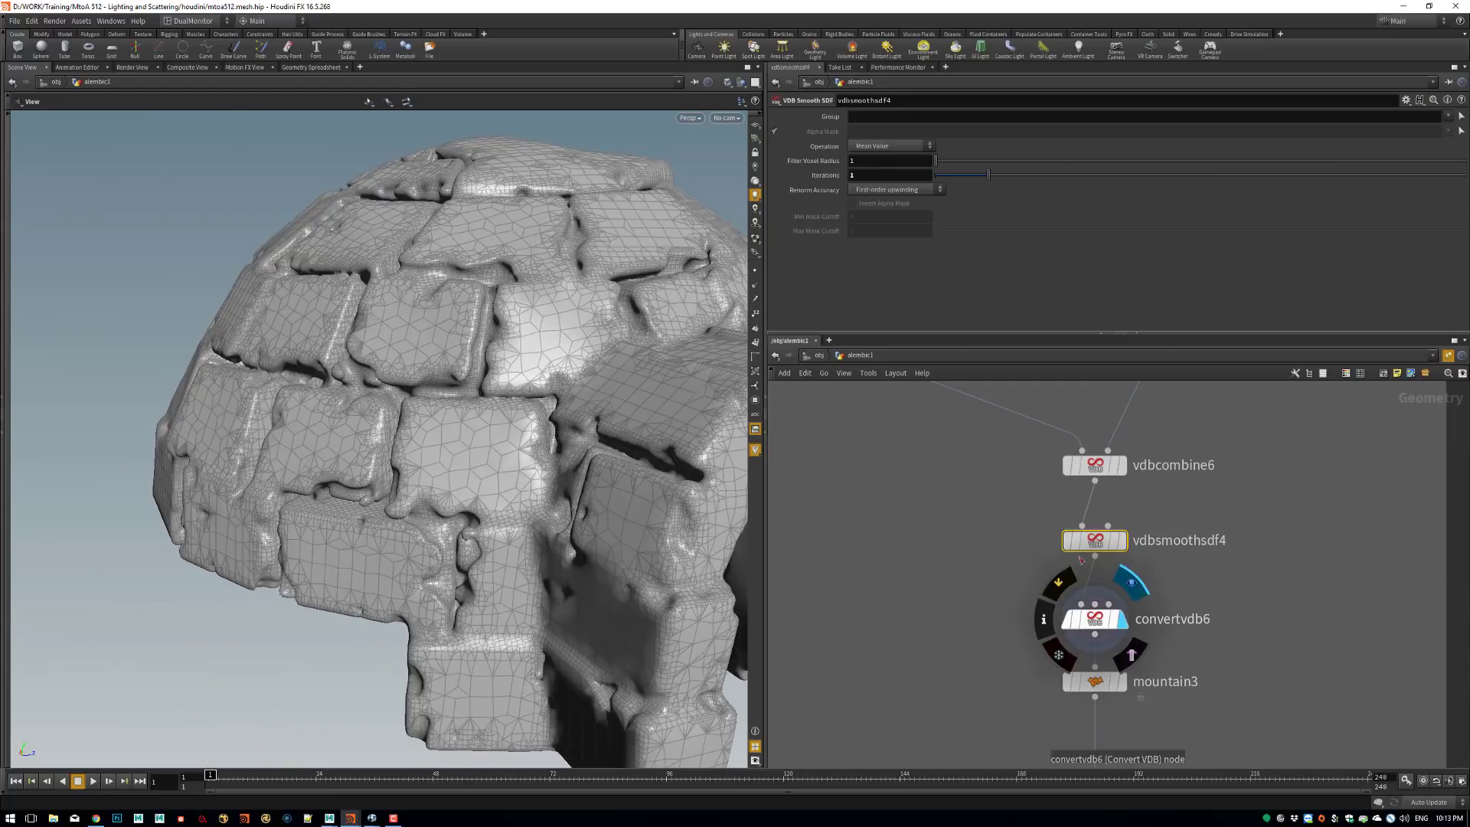
{"action": "scroll", "coordinate": [505, 503], "scroll_direction": "up", "scroll_amount": 3}
{"action": "scroll", "coordinate": [470, 581], "scroll_direction": "down", "scroll_amount": 3}
{"action": "scroll", "coordinate": [529, 562], "scroll_direction": "up", "scroll_amount": 4}
{"action": "scroll", "coordinate": [520, 582], "scroll_direction": "down", "scroll_amount": 4}
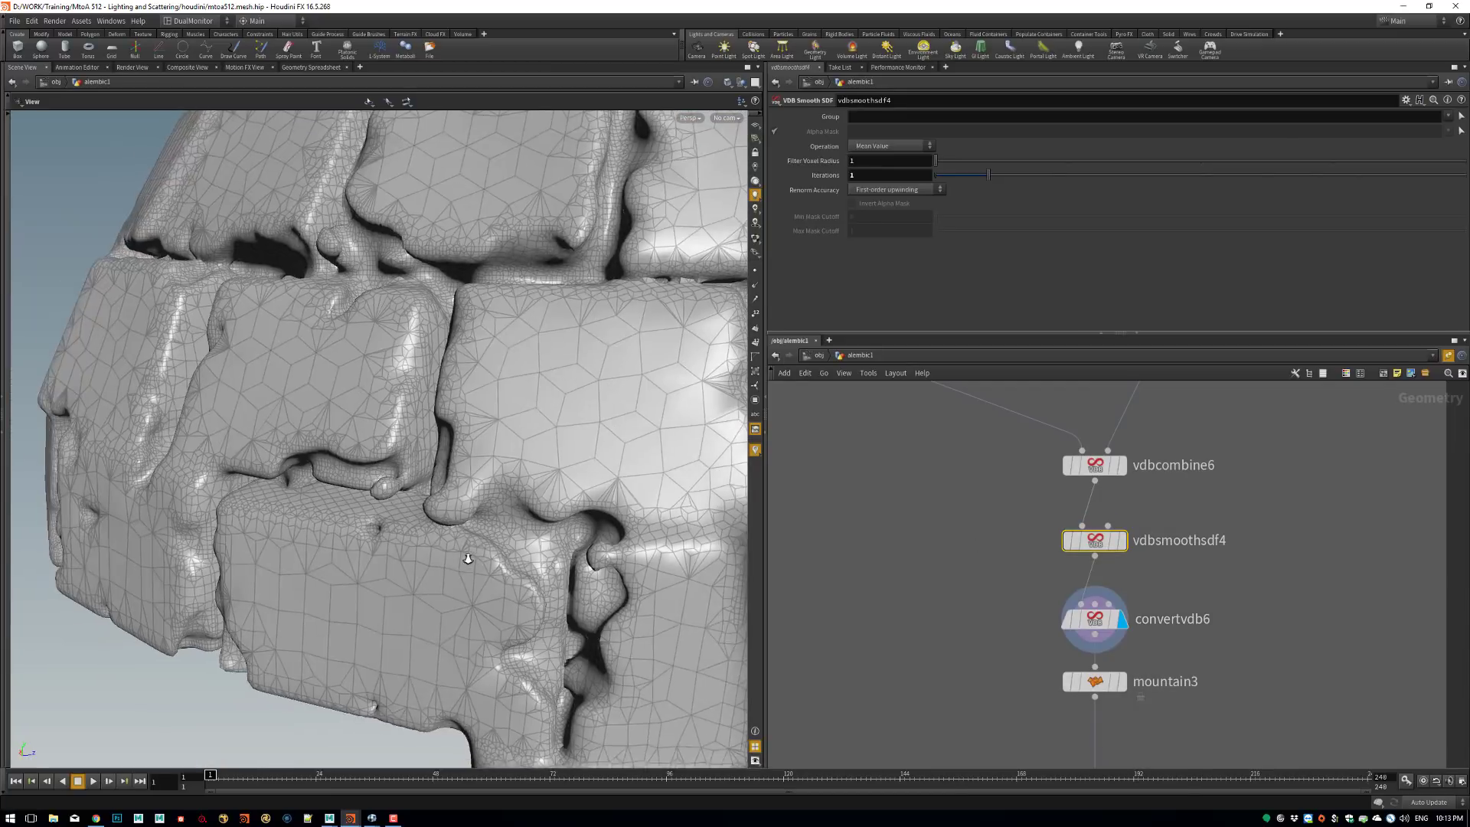
{"action": "scroll", "coordinate": [494, 562], "scroll_direction": "up", "scroll_amount": 3}
Show the convertvdb6 parameters and examine how the adaptive polygons are distributed across the igloo and doorway.
{"action": "left_click", "coordinate": [1095, 620]}
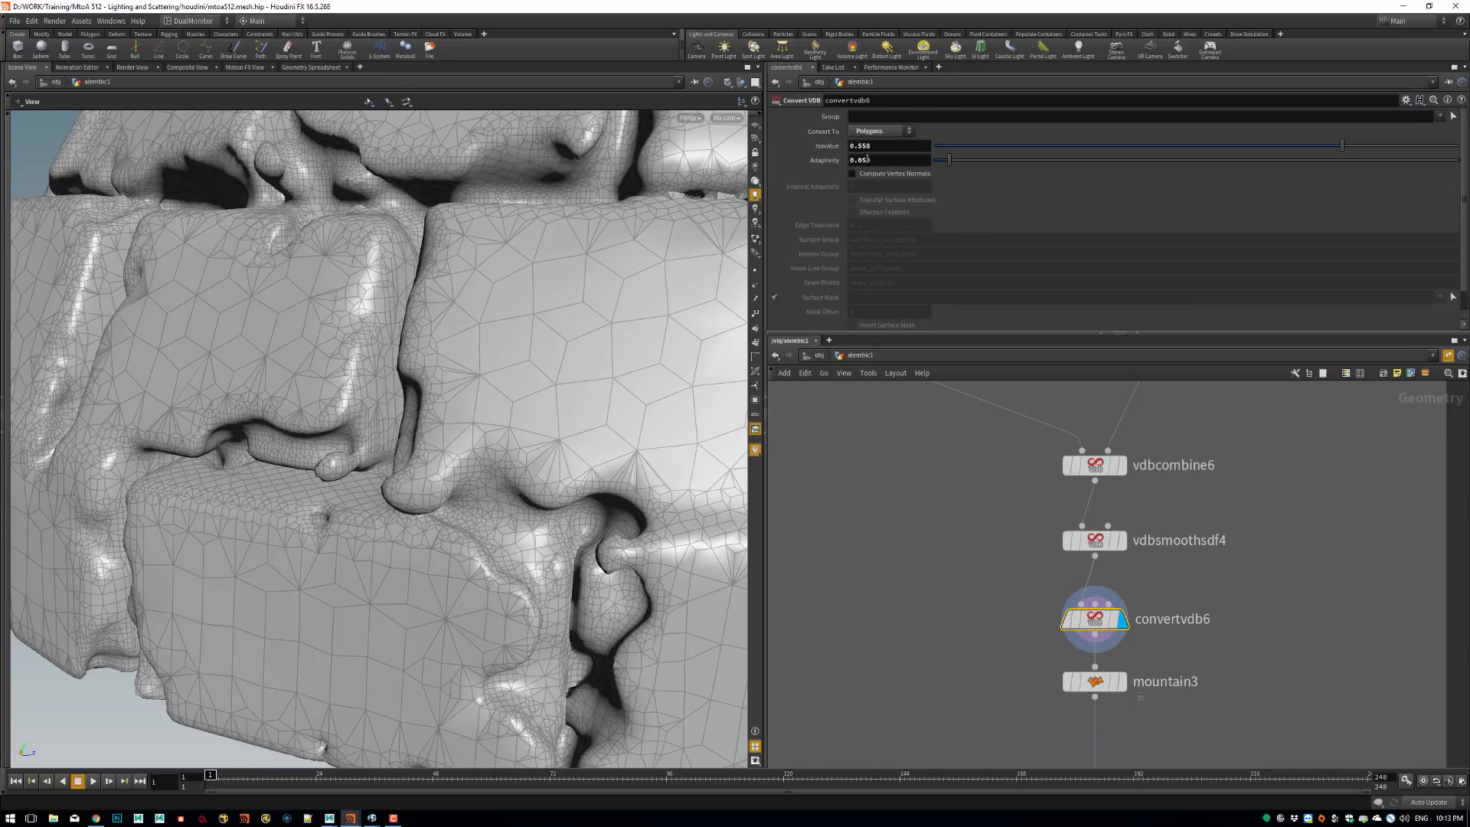
{"action": "scroll", "coordinate": [555, 429], "scroll_direction": "down", "scroll_amount": 3}
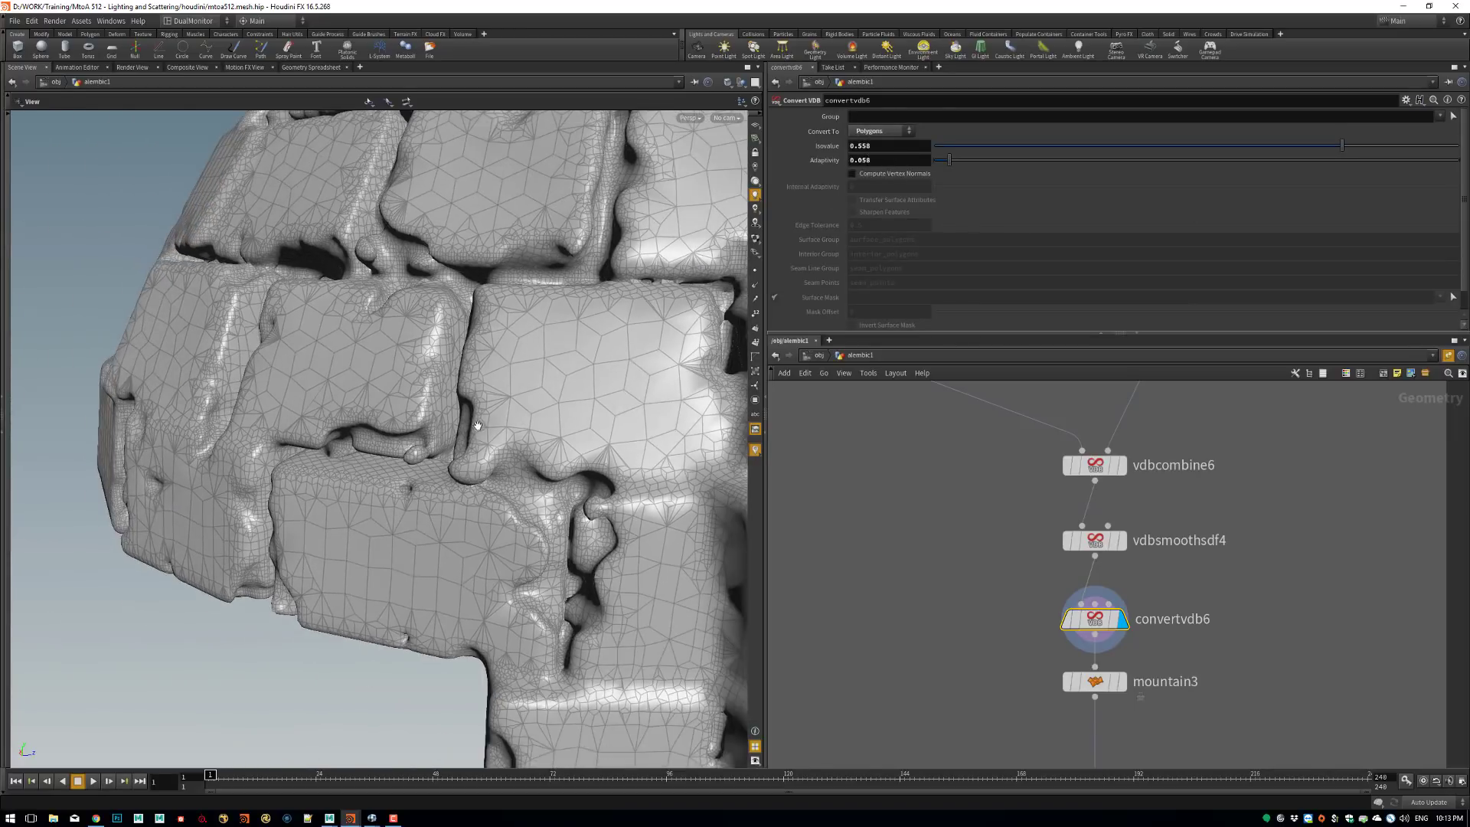
{"action": "left_click_drag", "start_coordinate": [501, 452], "coordinate": [452, 483]}
{"action": "scroll", "coordinate": [520, 532], "scroll_direction": "up", "scroll_amount": 2}
{"action": "scroll", "coordinate": [444, 466], "scroll_direction": "down", "scroll_amount": 5}
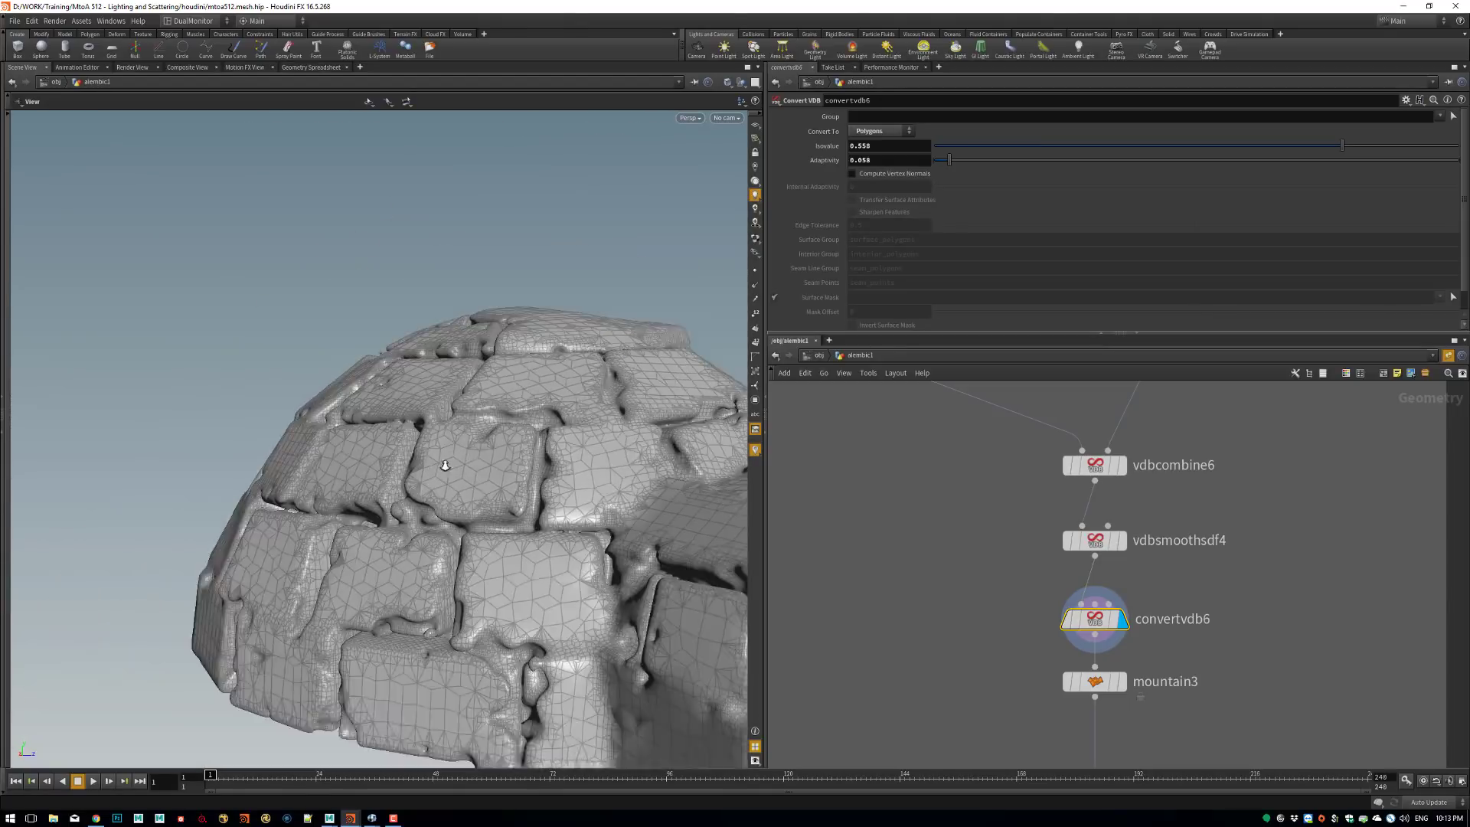
{"action": "mouse_move", "coordinate": [634, 480]}
{"action": "left_mouse_down"}
{"action": "mouse_move", "coordinate": [517, 559]}
{"action": "mouse_move", "coordinate": [538, 429]}
{"action": "mouse_move", "coordinate": [608, 452]}
{"action": "mouse_move", "coordinate": [639, 498]}
{"action": "left_mouse_up"}
{"action": "middle_click_drag", "start_coordinate": [639, 498], "coordinate": [516, 392]}
{"action": "left_click_drag", "start_coordinate": [515, 392], "coordinate": [641, 458]}
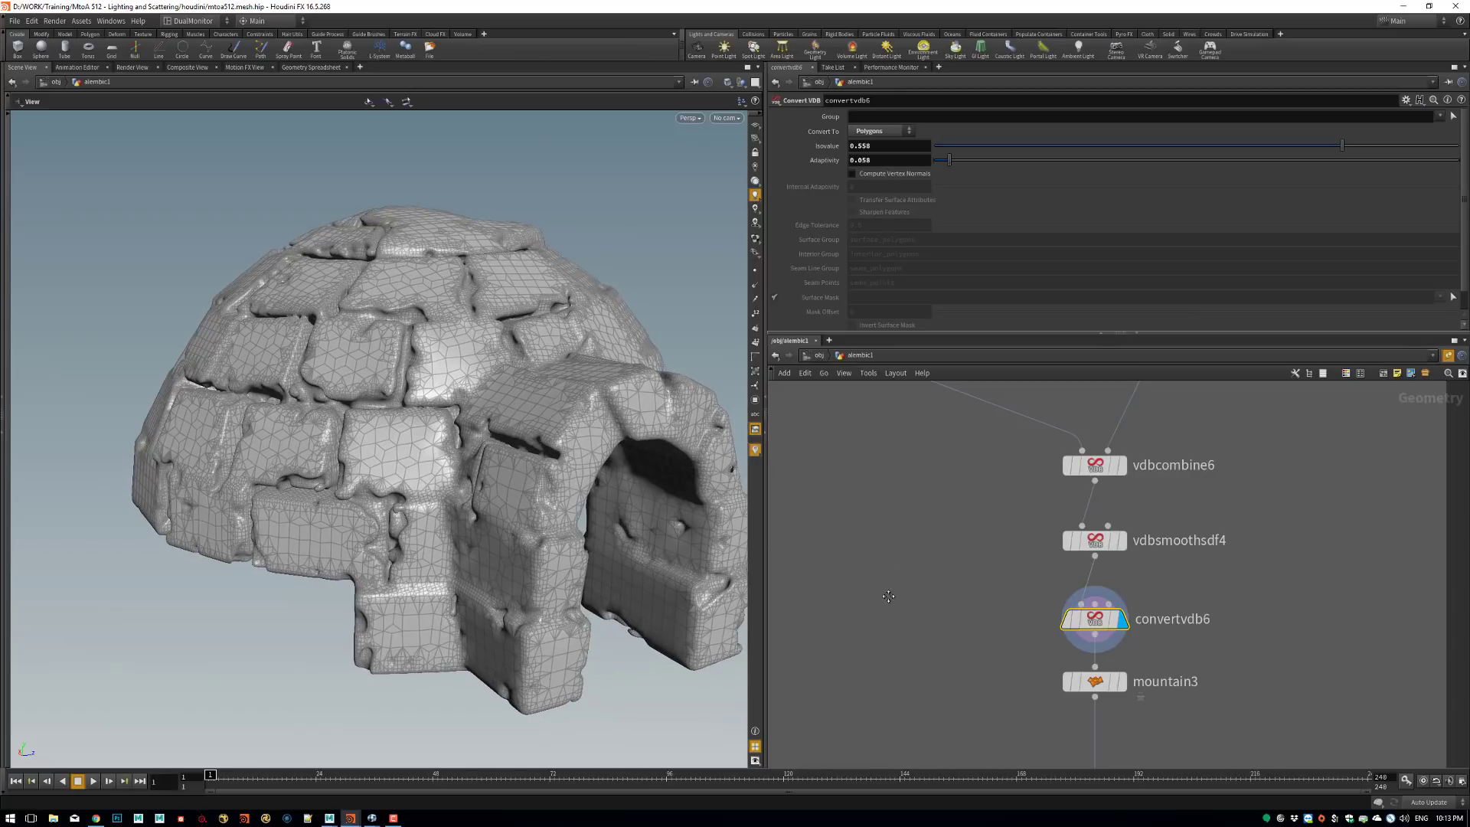
Display the mountain3 result, inspect the noise on the bricks, and switch back to convertvdb6 for comparison.
{"action": "middle_click_drag", "start_coordinate": [889, 597], "coordinate": [844, 450]}
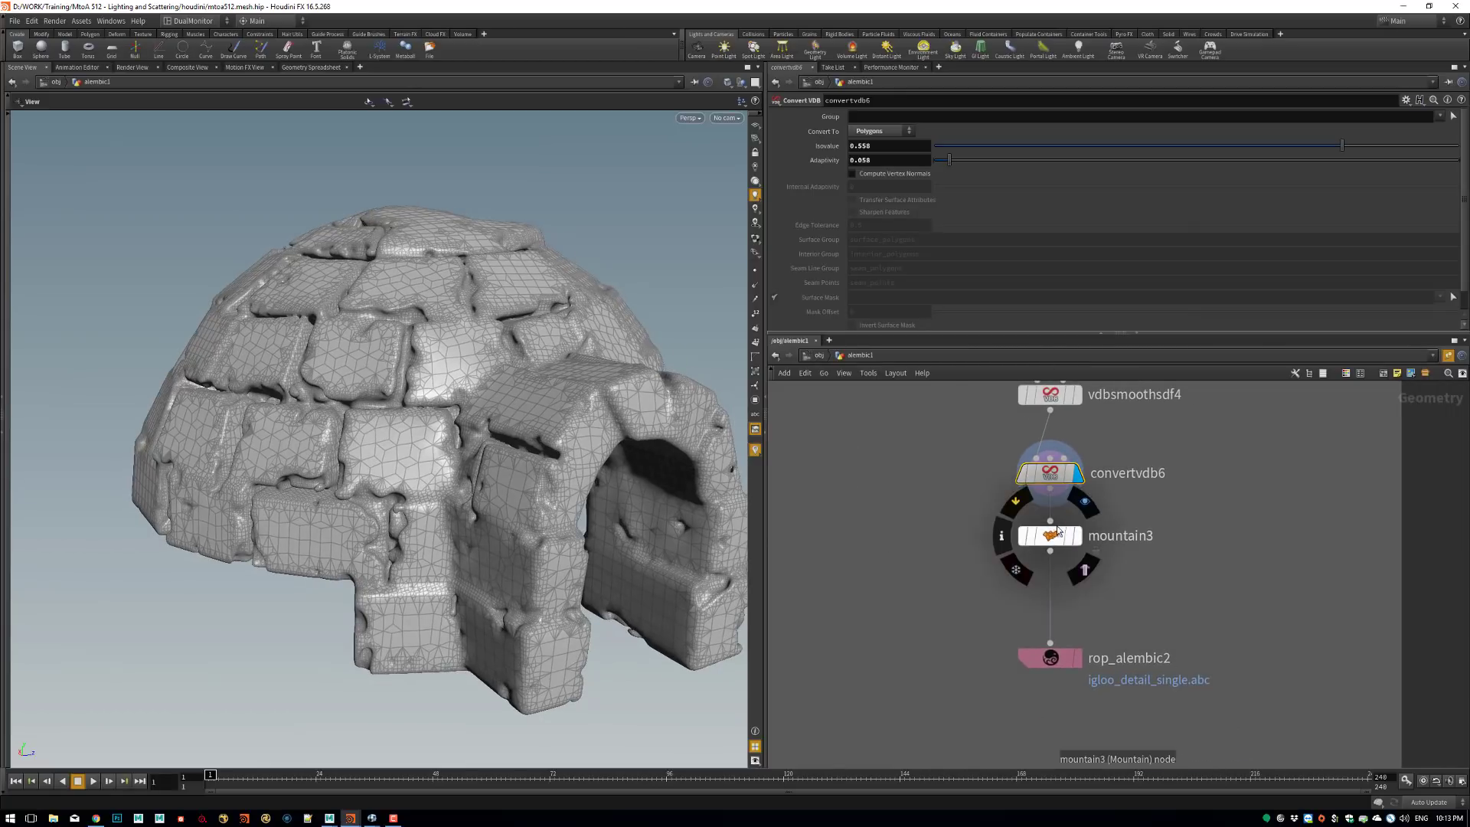
{"action": "left_click", "coordinate": [1079, 535]}
{"action": "scroll", "coordinate": [489, 534], "scroll_direction": "up", "scroll_amount": 3}
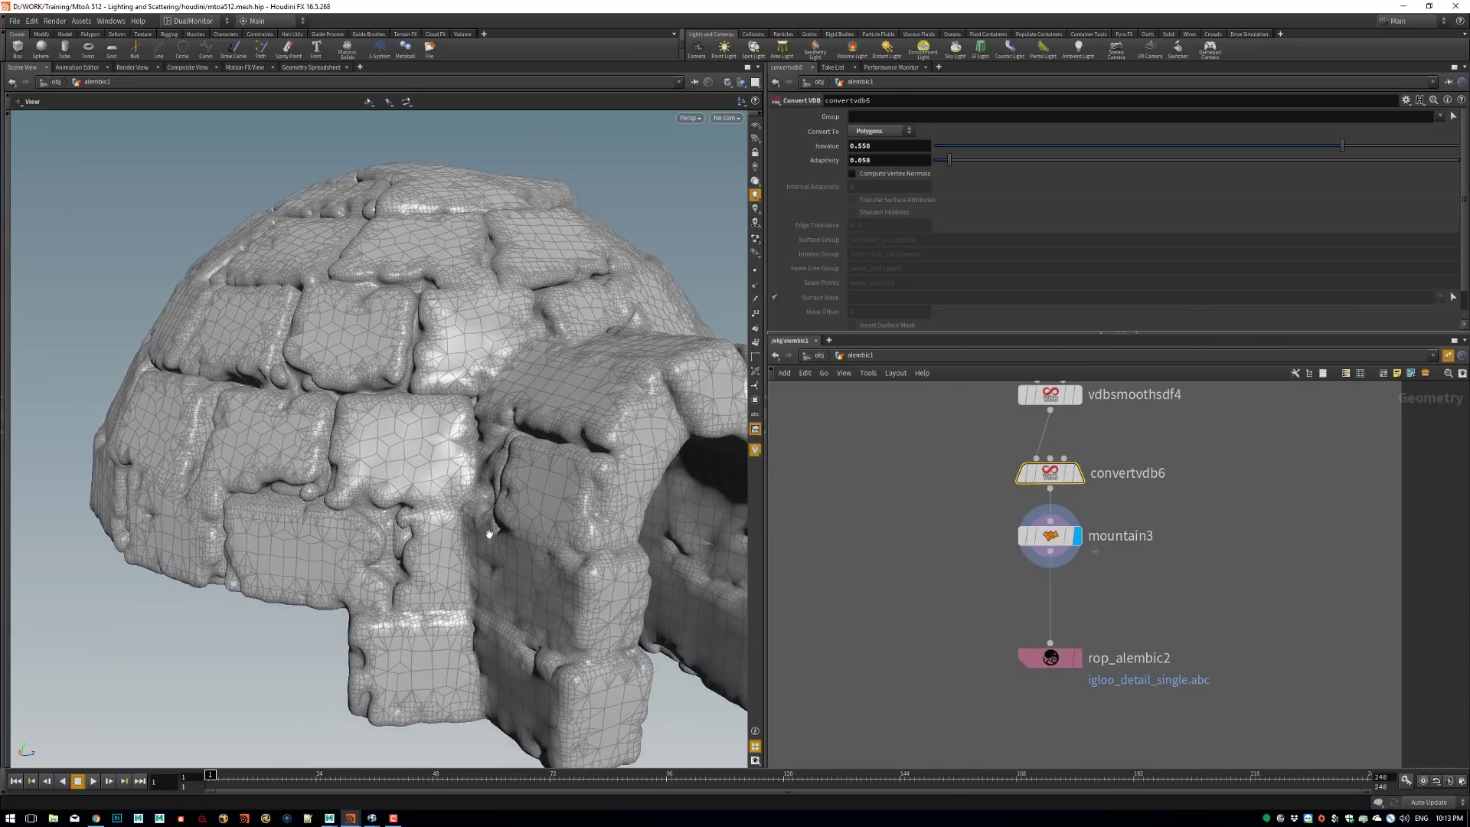
{"action": "left_click_drag", "start_coordinate": [489, 534], "coordinate": [585, 510]}
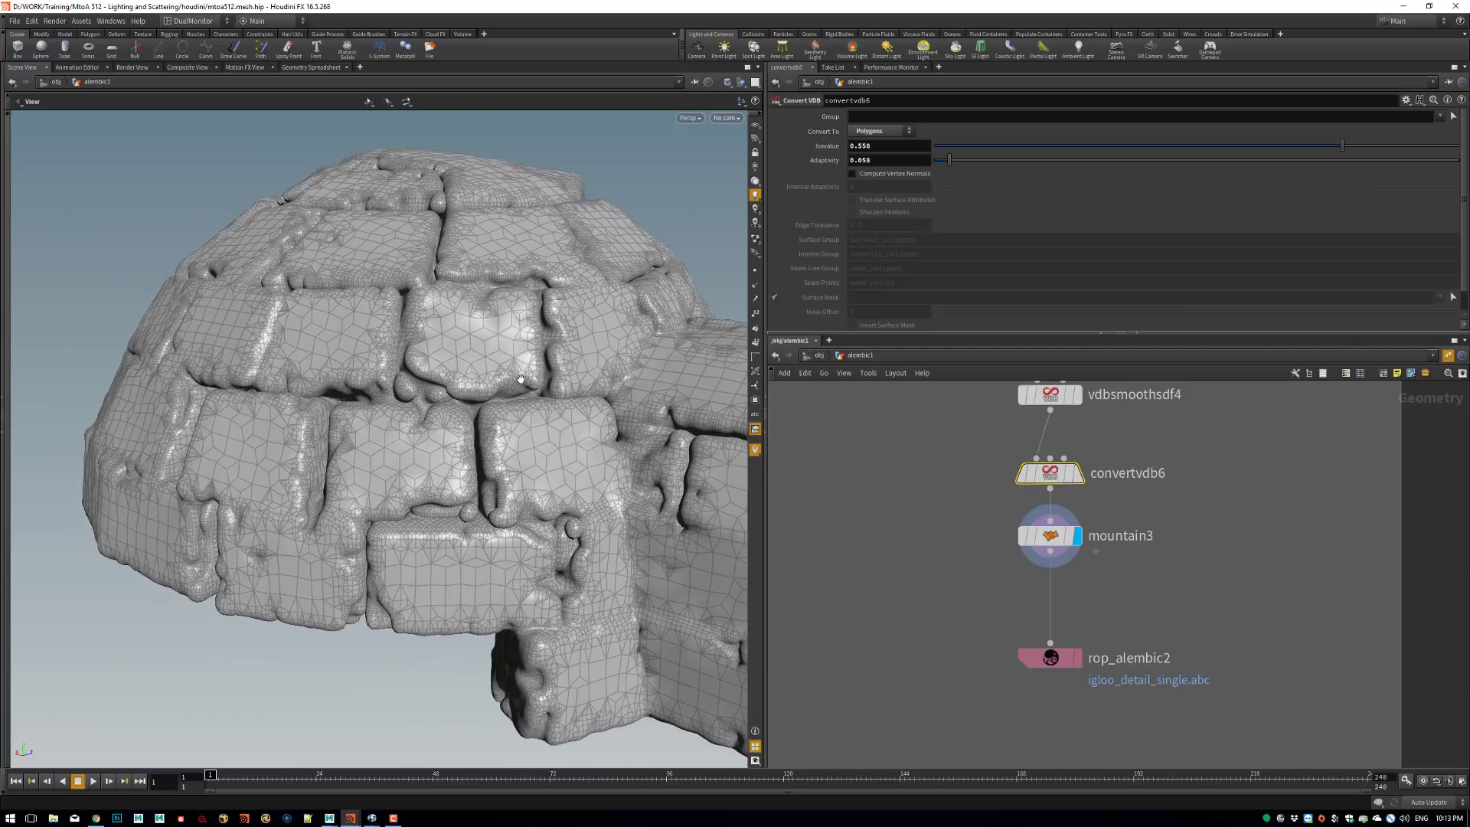
{"action": "left_click_drag", "start_coordinate": [521, 378], "coordinate": [507, 404]}
{"action": "mouse_move", "coordinate": [1049, 473]}
{"action": "left_click", "coordinate": [1088, 444]}
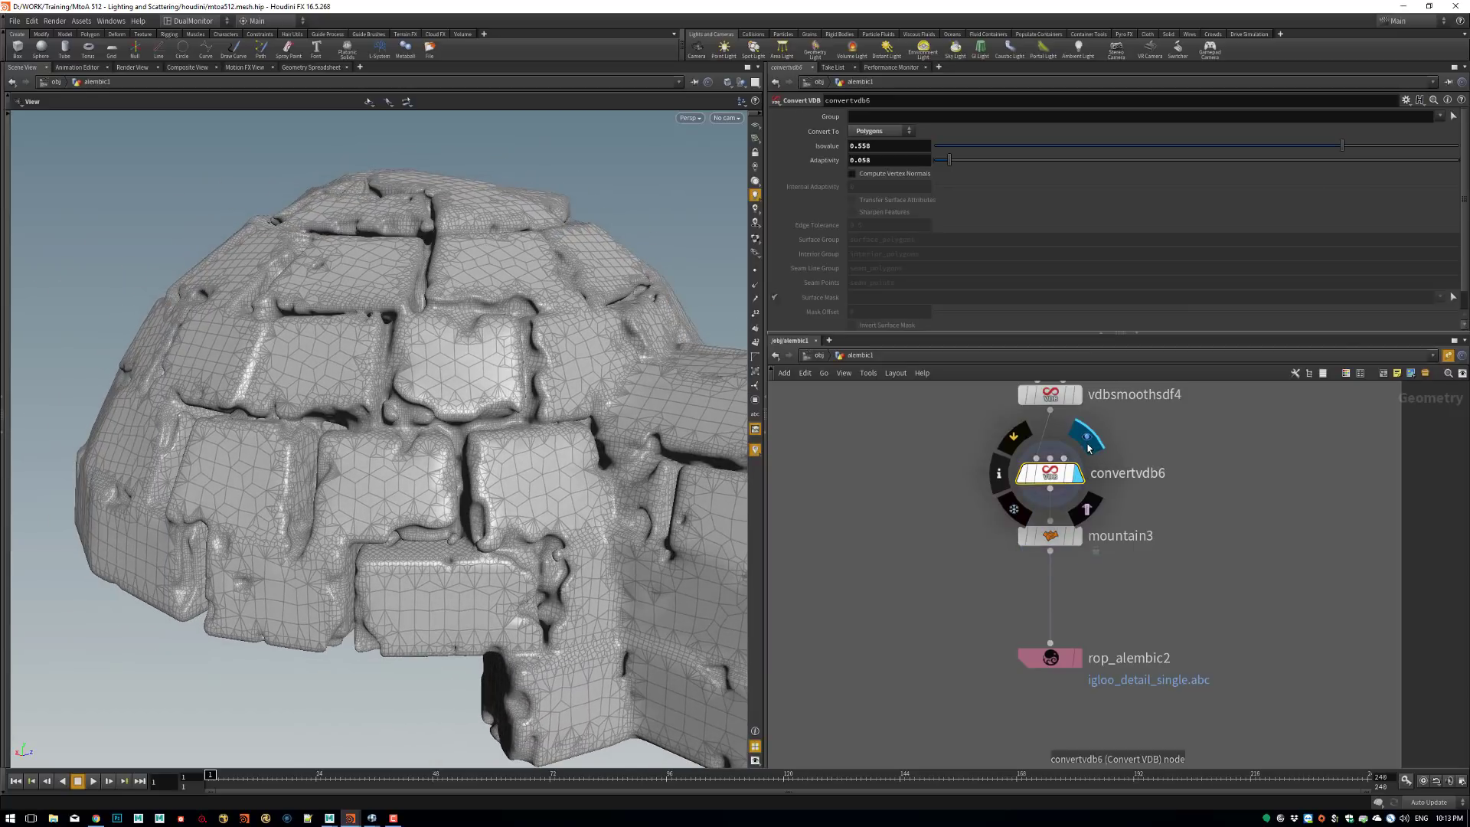
Display the mountain3 result, set its noise height to 1.98 and element size to 5.86, and inspect the igloo and doorway.
{"action": "left_click", "coordinate": [1084, 503]}
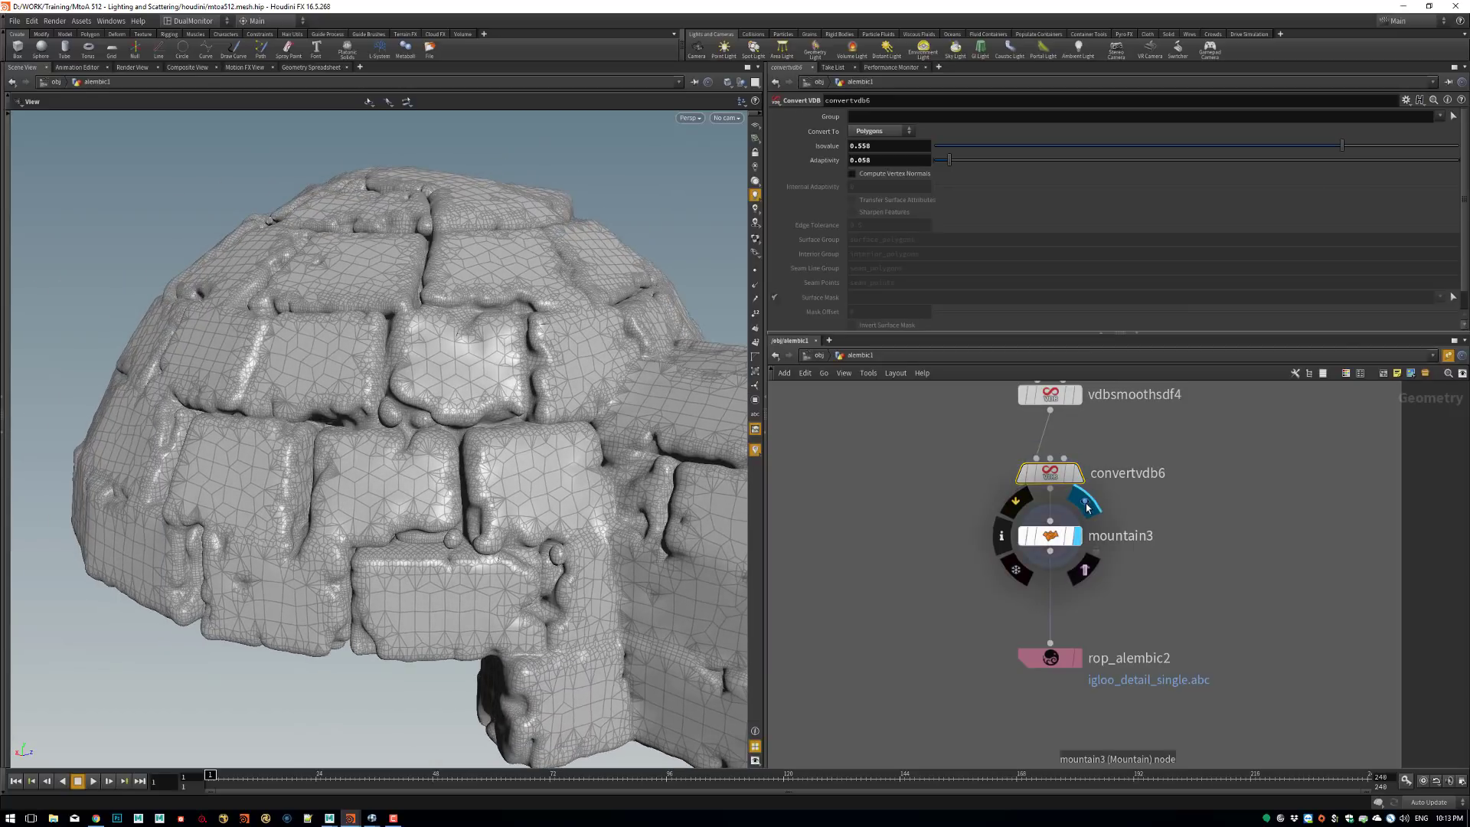
{"action": "left_click", "coordinate": [1060, 538]}
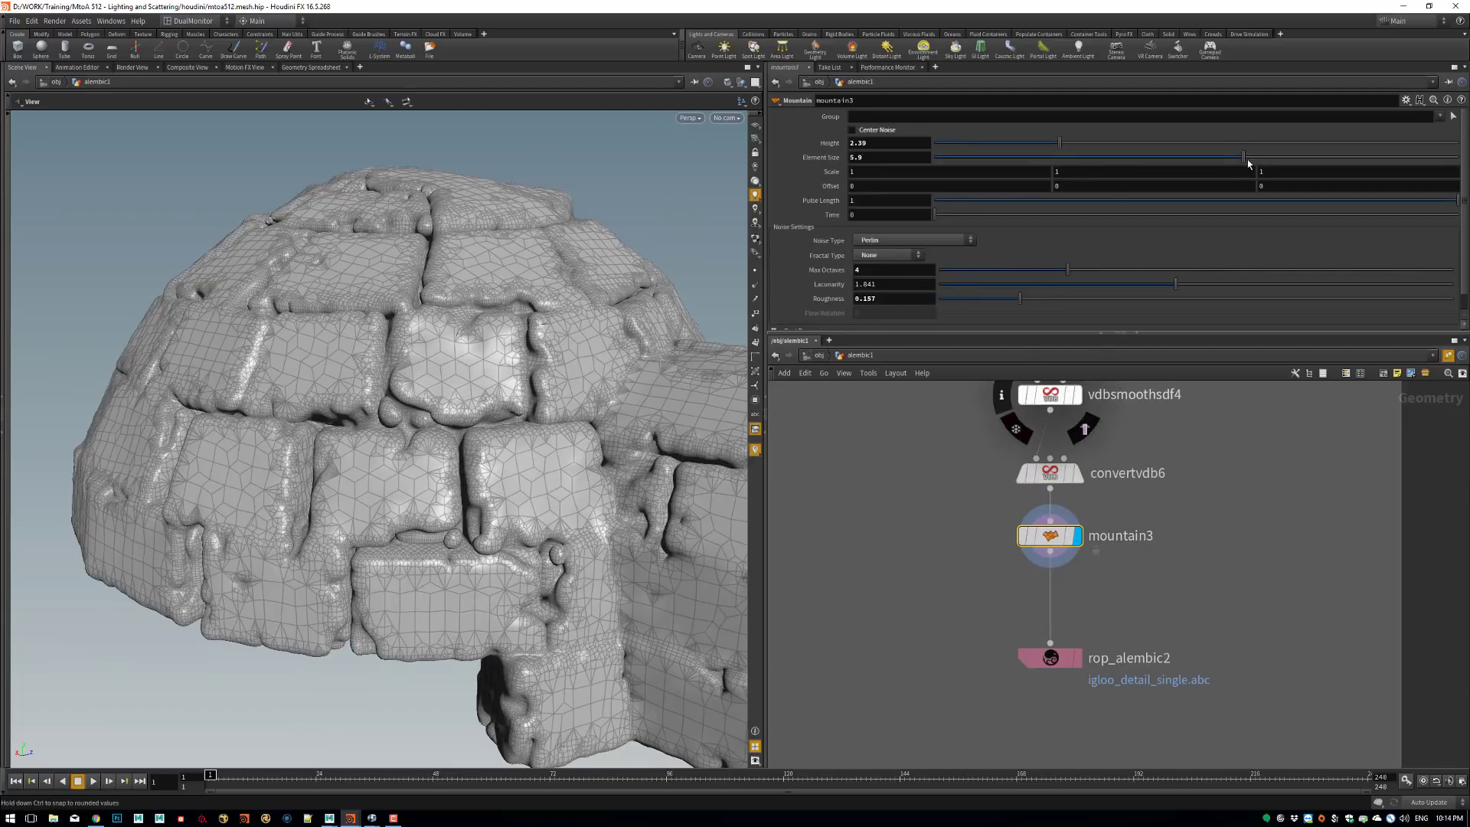
{"action": "mouse_move", "coordinate": [1248, 160]}
{"action": "left_mouse_down"}
{"action": "mouse_move", "coordinate": [1307, 163]}
{"action": "mouse_move", "coordinate": [1214, 159]}
{"action": "mouse_move", "coordinate": [1240, 160]}
{"action": "left_mouse_up"}
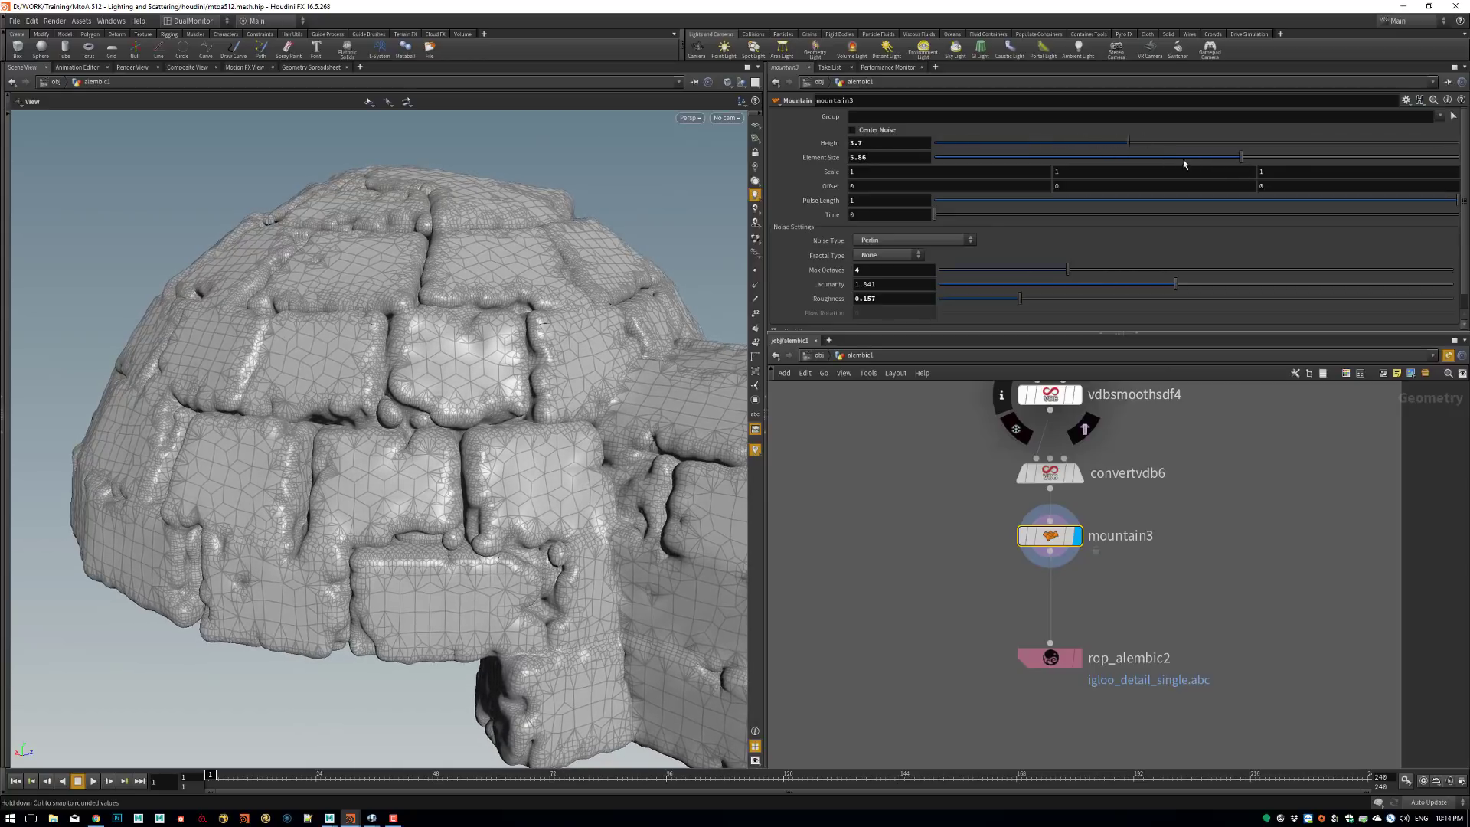
{"action": "left_click_drag", "start_coordinate": [1060, 143], "coordinate": [1126, 142]}
{"action": "left_click_drag", "start_coordinate": [958, 140], "coordinate": [1038, 141]}
{"action": "left_click_drag", "start_coordinate": [550, 544], "coordinate": [459, 536]}
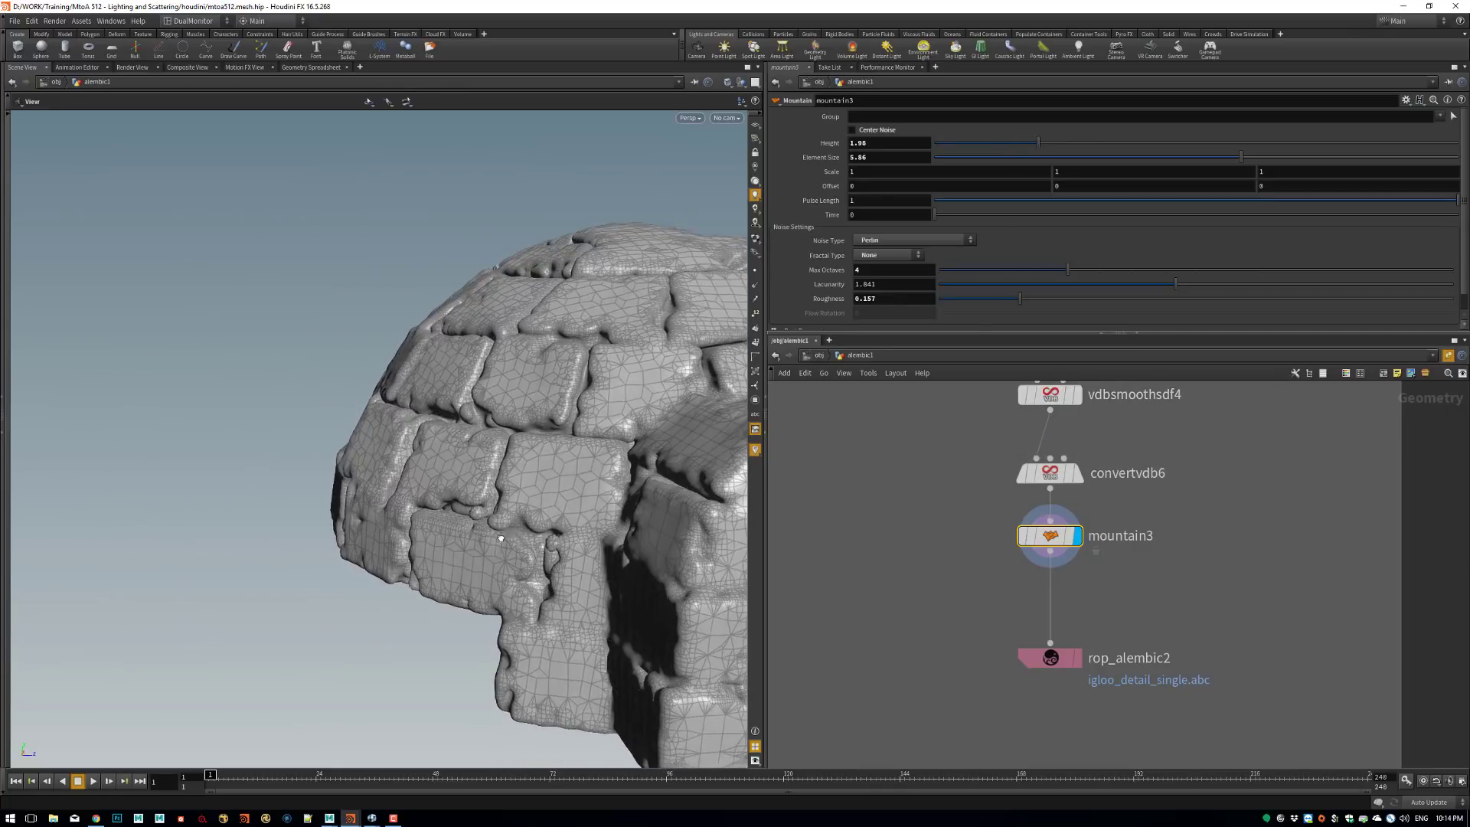
{"action": "right_click_drag", "start_coordinate": [460, 536], "coordinate": [590, 503]}
{"action": "middle_click_drag", "start_coordinate": [589, 503], "coordinate": [492, 492]}
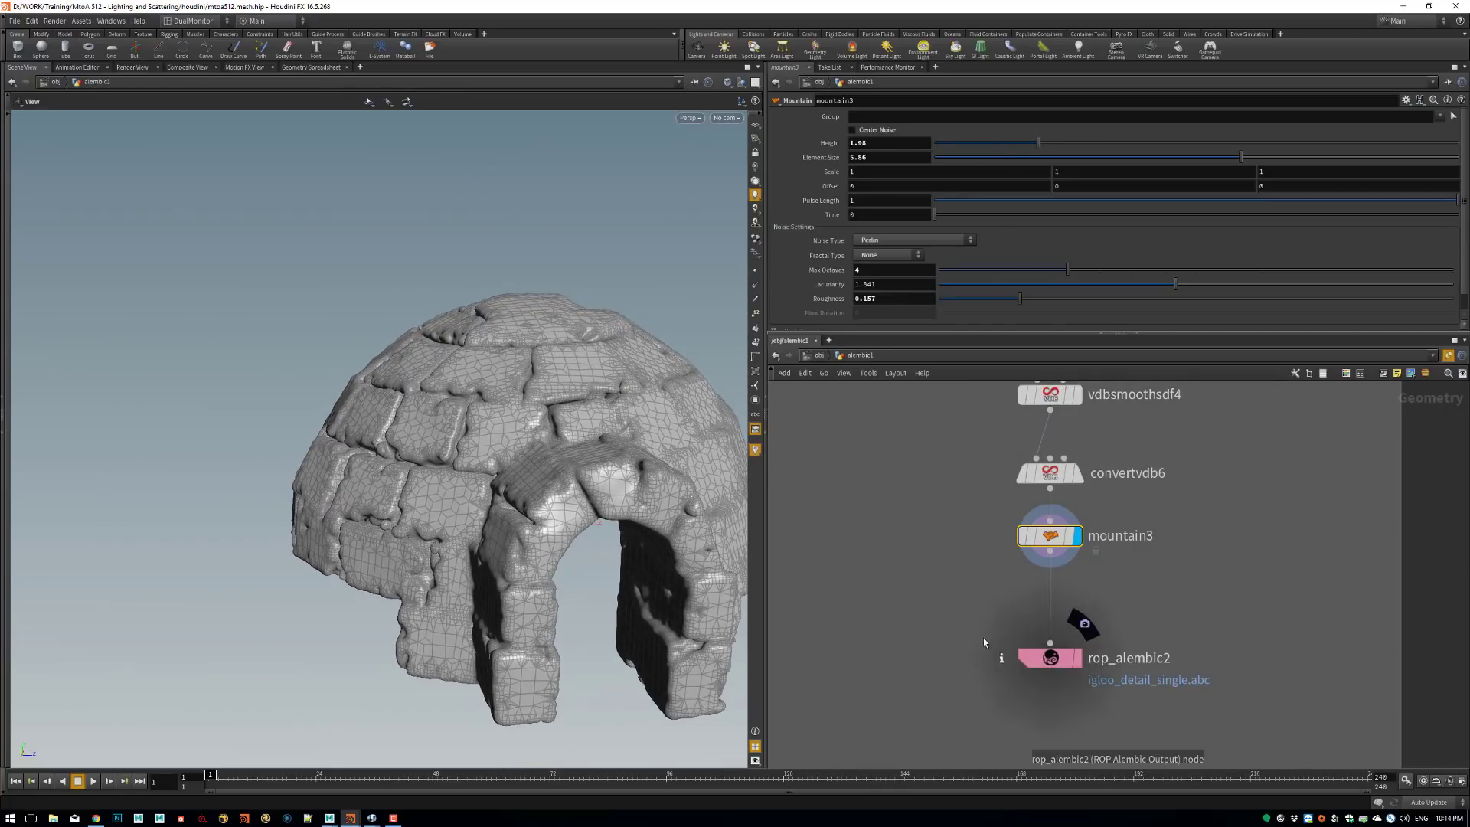
Add a ROP Alembic Output node beside rop_alembic2 as a demonstration and delete it again.
{"action": "key", "text": "Tab"}
{"action": "type", "text": "rop"}
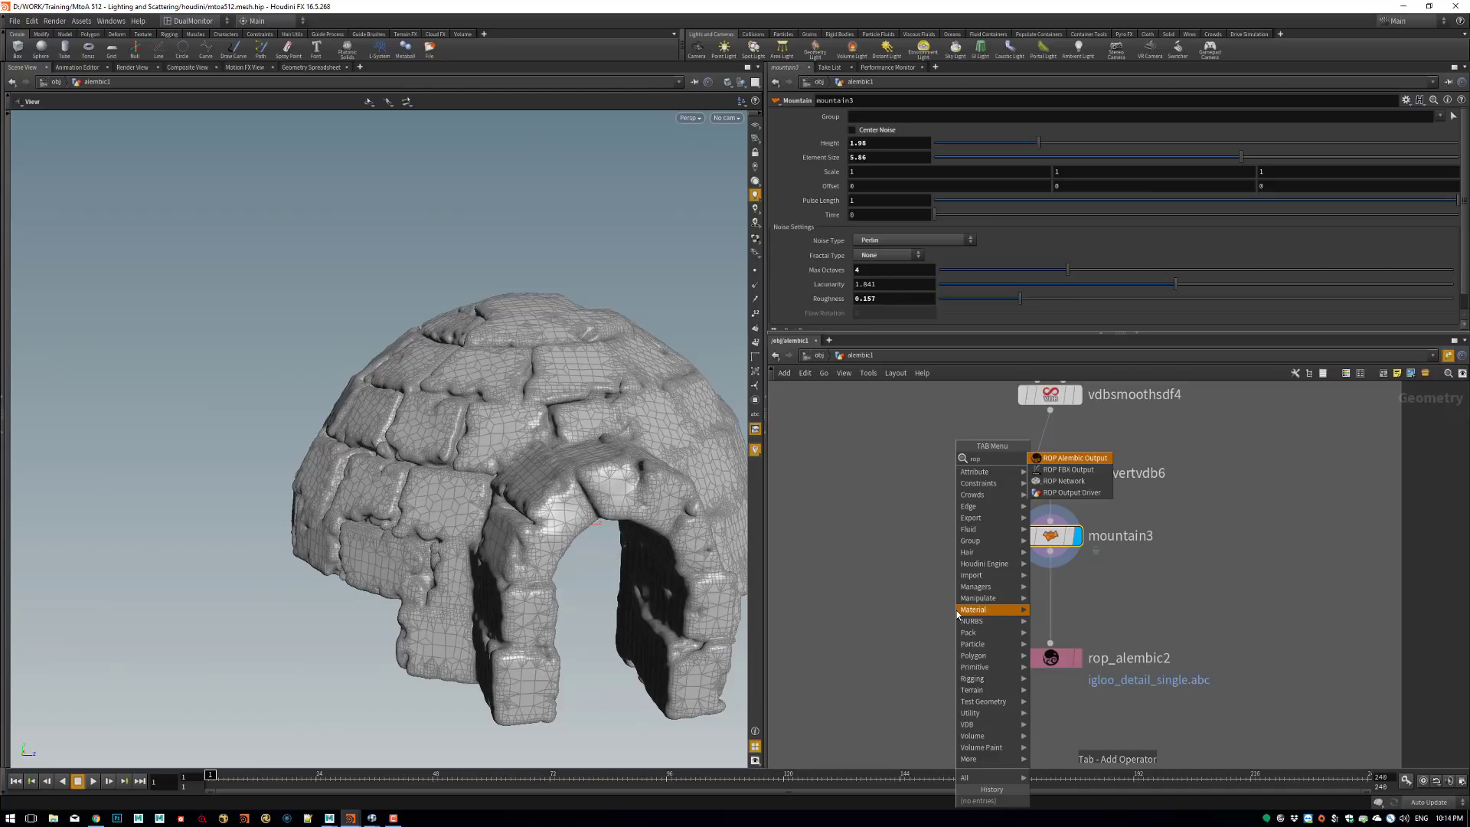
{"action": "key", "text": "Return"}
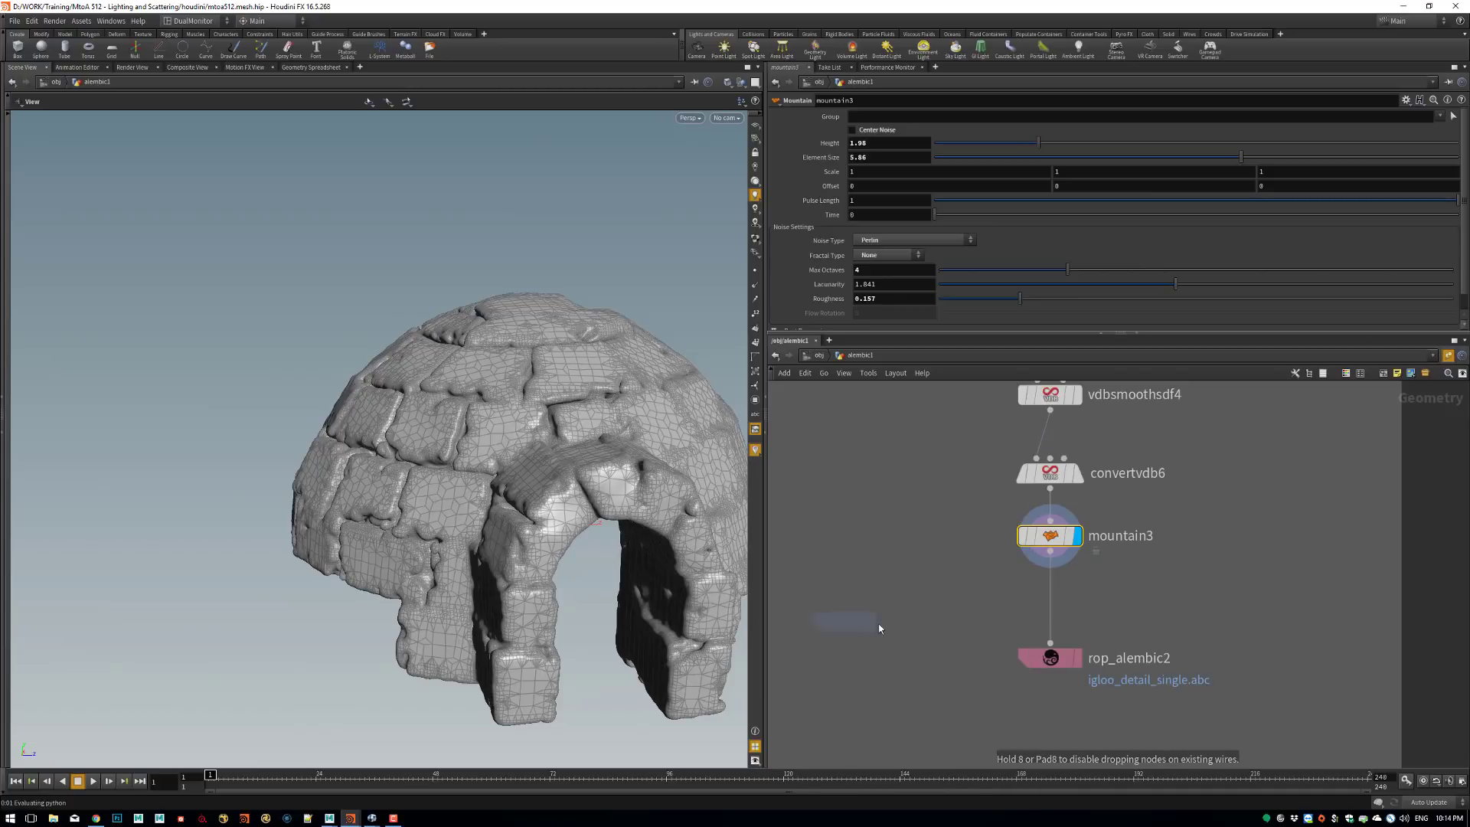
{"action": "left_click", "coordinate": [883, 629]}
{"action": "mouse_move", "coordinate": [900, 634]}
{"action": "left_mouse_down"}
{"action": "mouse_move", "coordinate": [896, 660]}
{"action": "mouse_move", "coordinate": [911, 640]}
{"action": "left_mouse_up"}
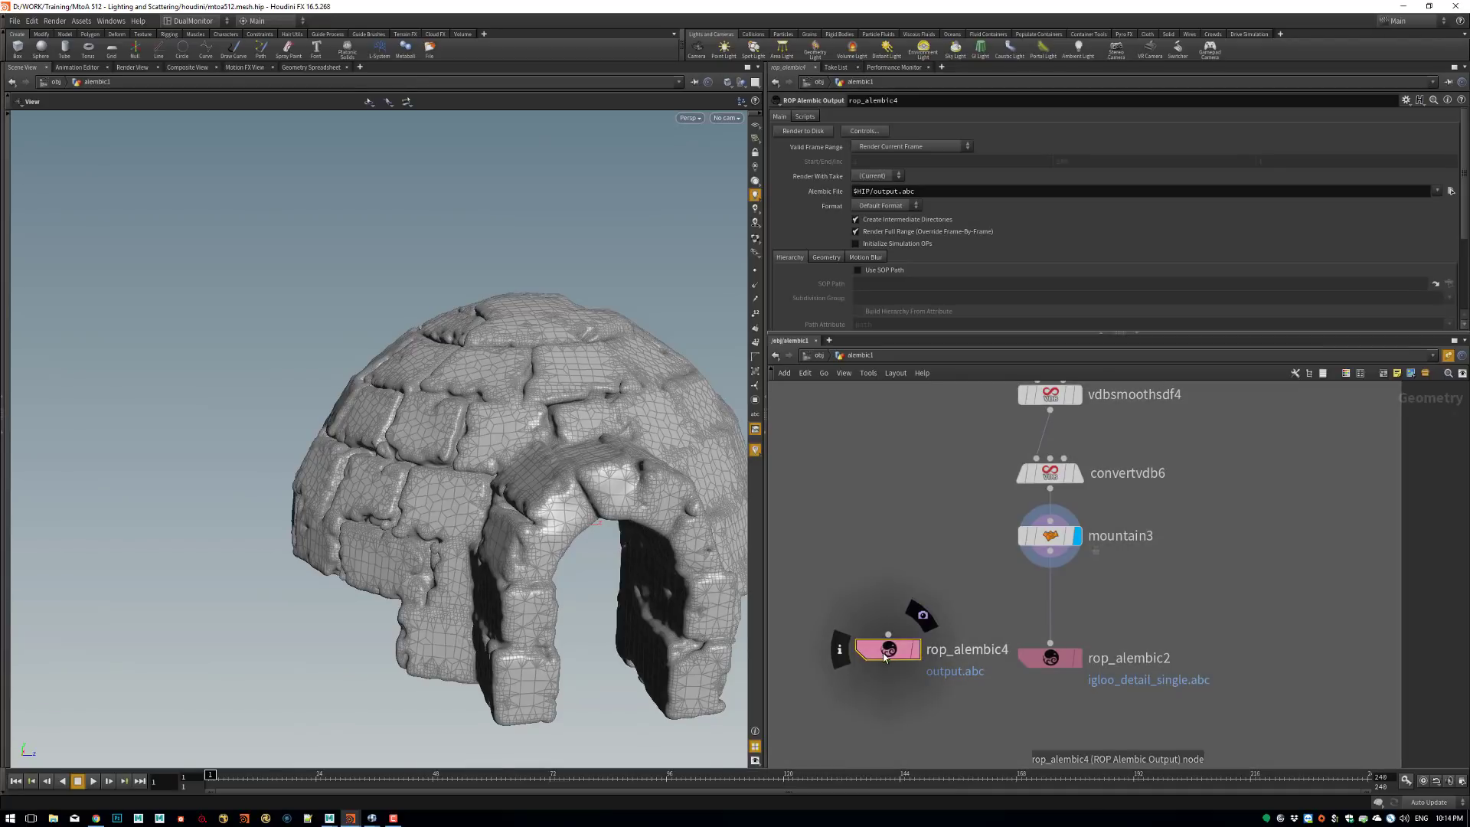
{"action": "key", "text": "Delete"}
{"action": "scroll", "coordinate": [953, 480], "scroll_direction": "down", "scroll_amount": 4}
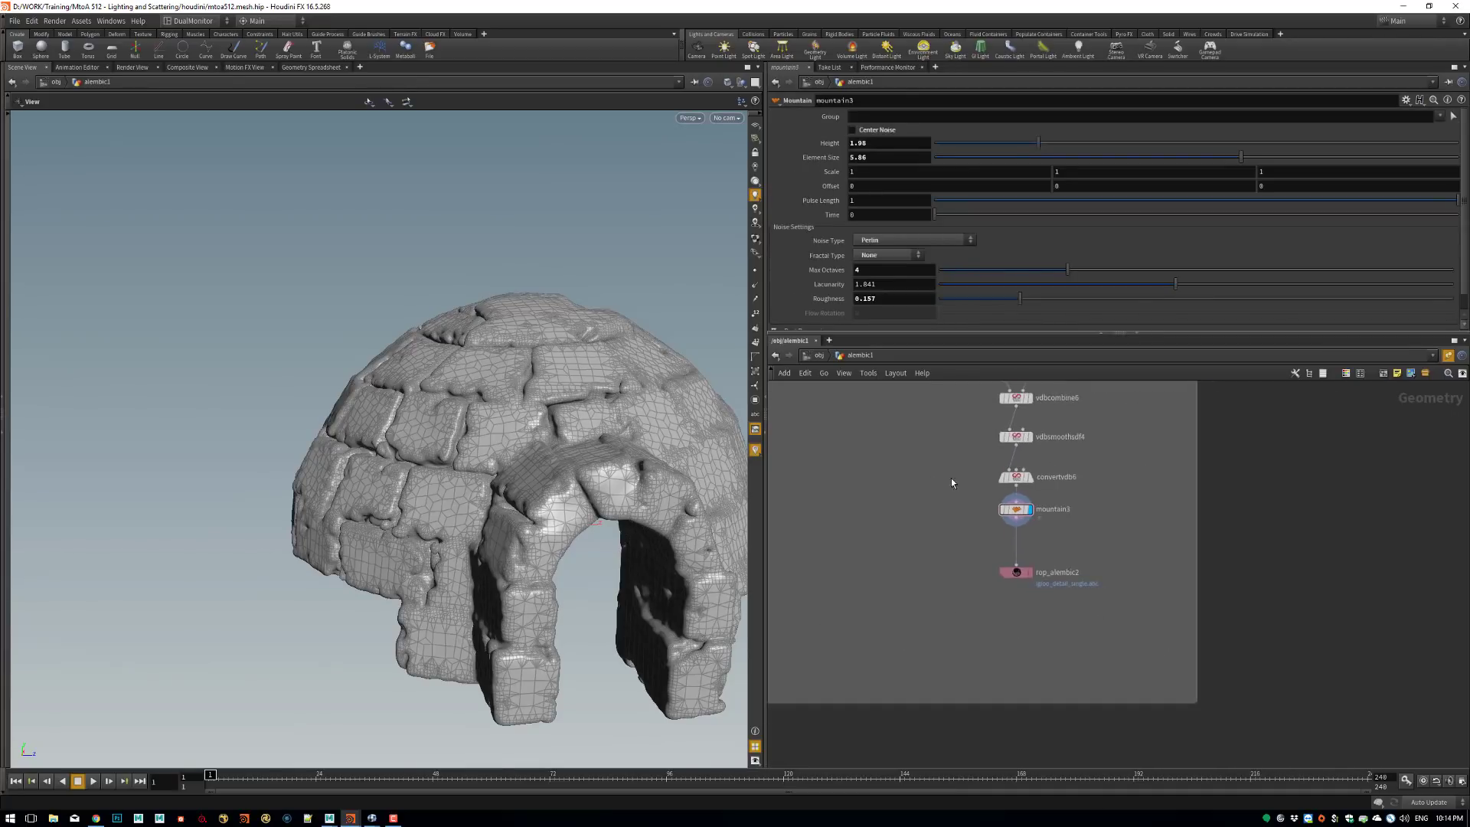
{"action": "scroll", "coordinate": [919, 552], "scroll_direction": "up", "scroll_amount": 4}
{"action": "key", "text": "Tab"}
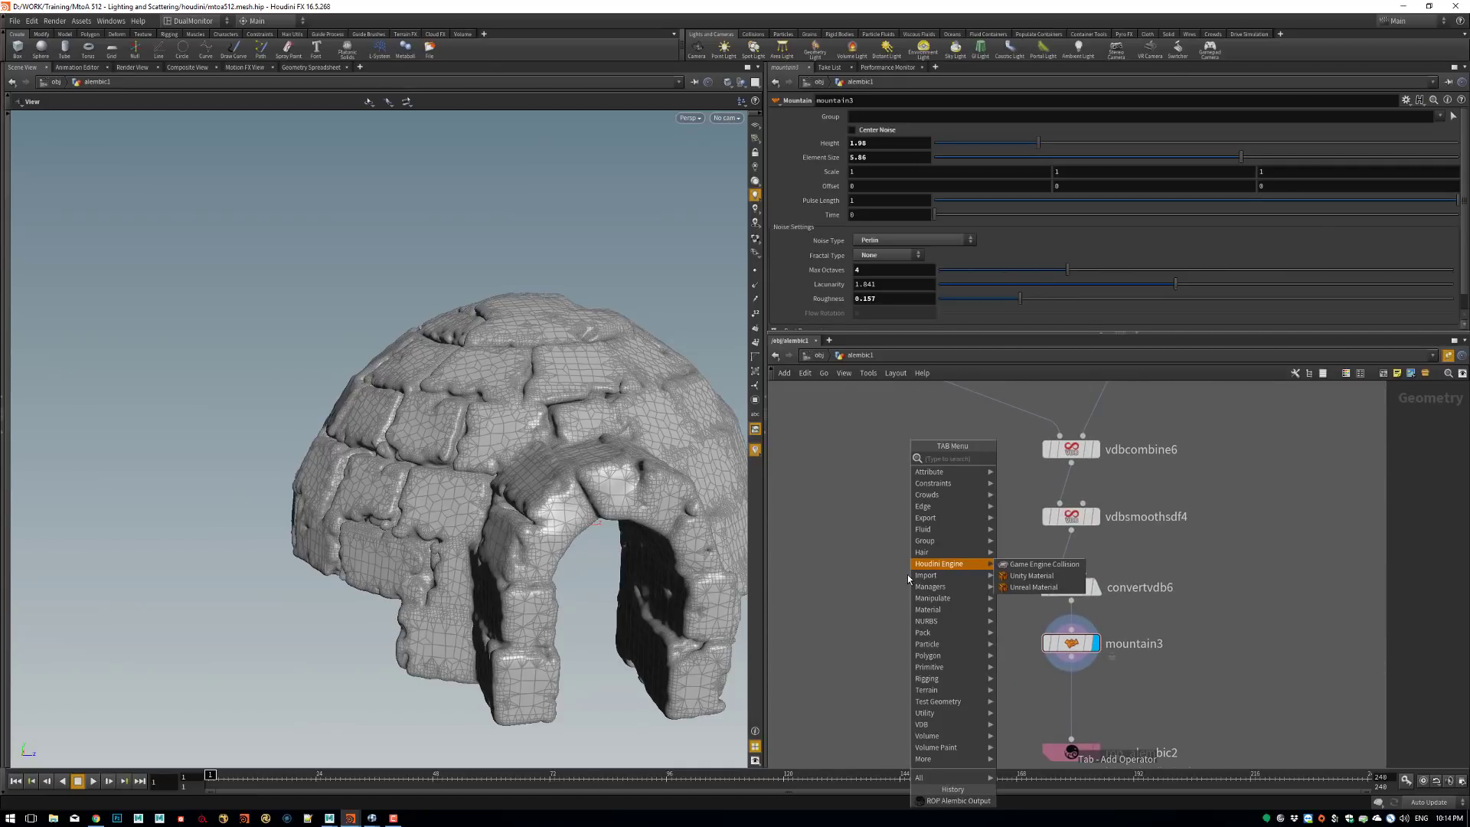
{"action": "type", "text": "vdbs"}
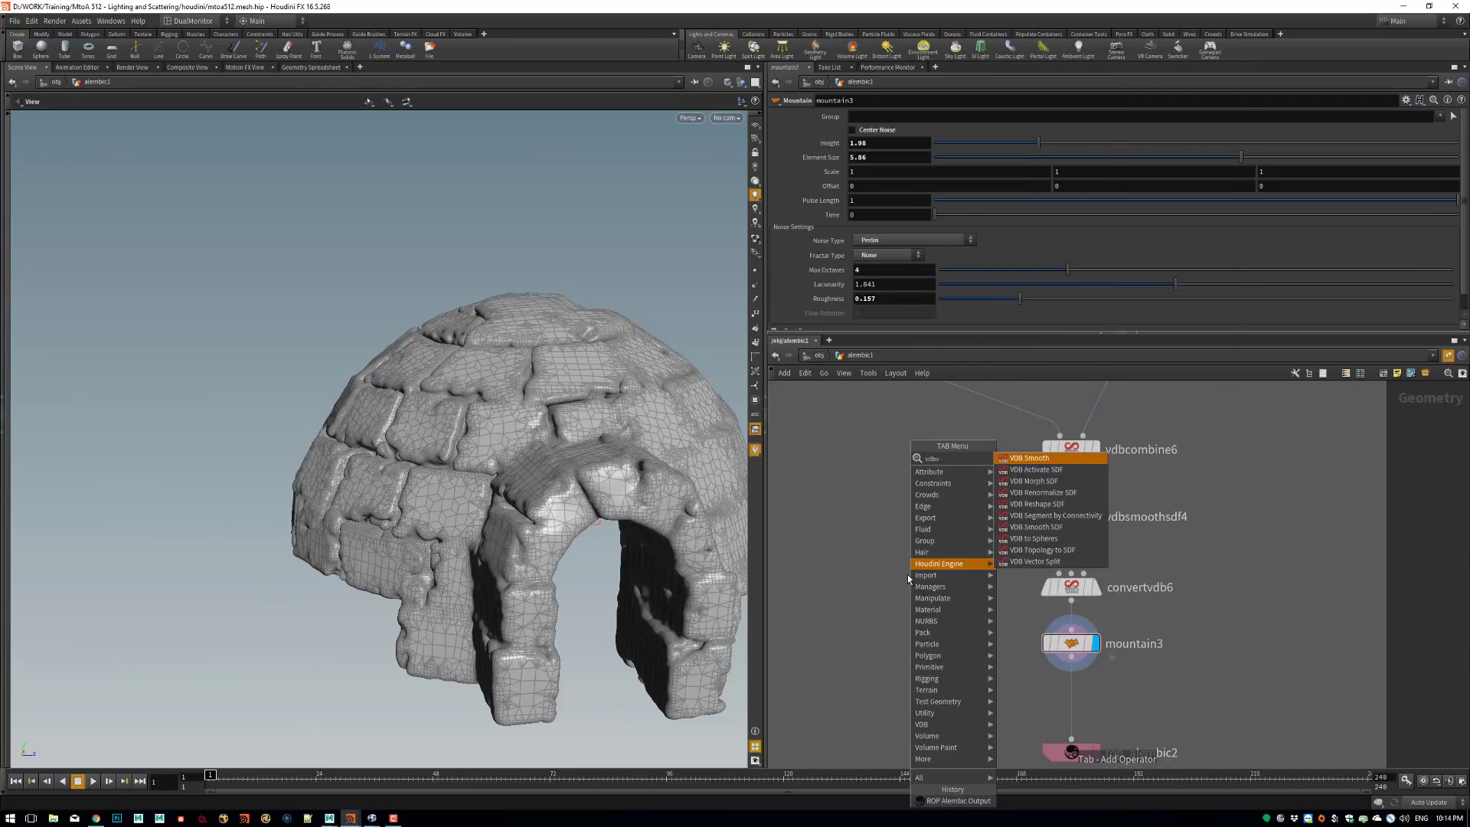
{"action": "key", "text": "BackSpace"}
{"action": "key", "text": "BackSpace"}
{"action": "key", "text": "BackSpace"}
{"action": "key", "text": "BackSpace"}
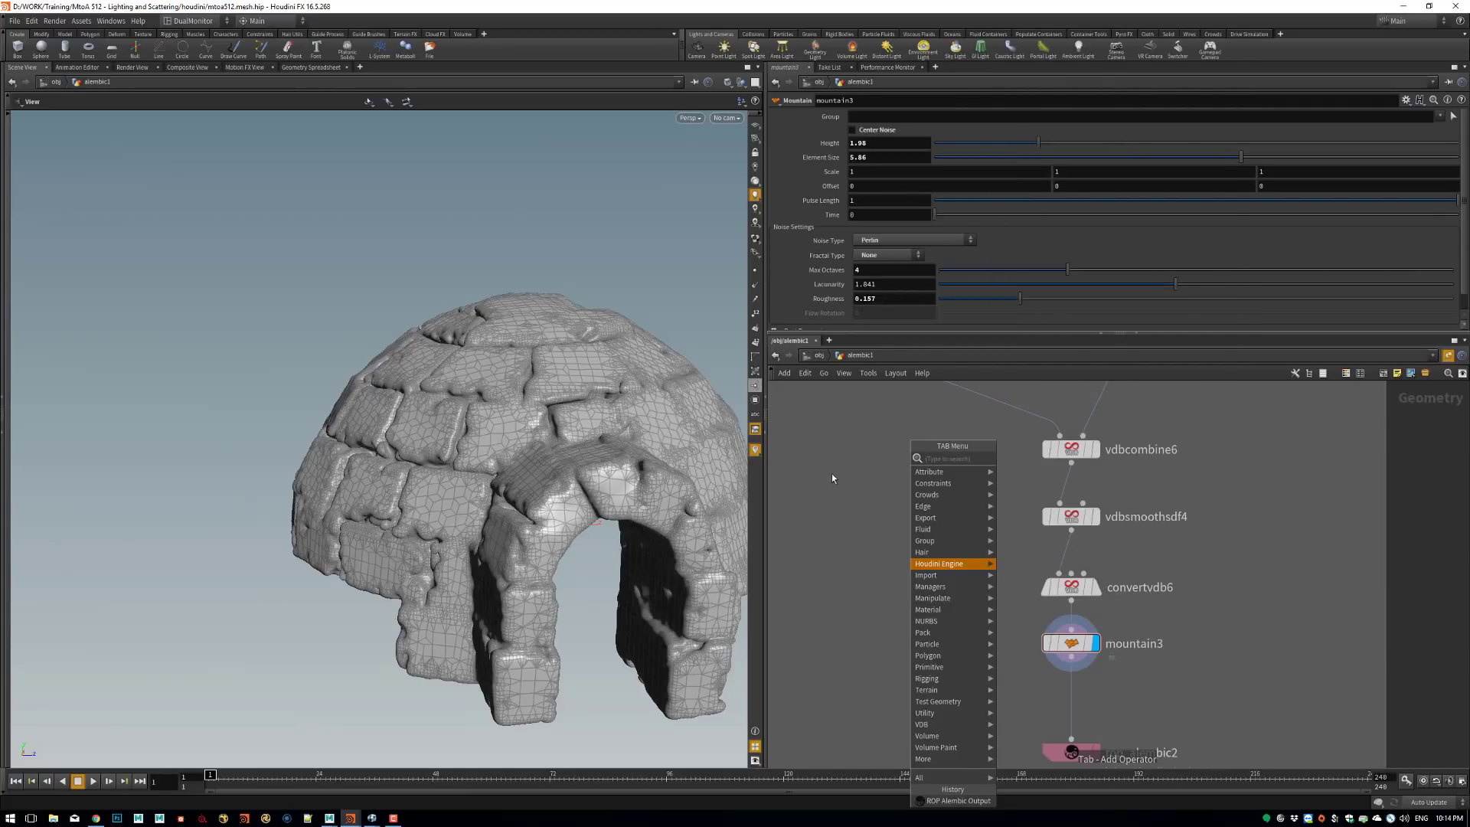
{"action": "left_click", "coordinate": [832, 478]}
Locate the separate ground network with alembic8, remesh2 and rop_alembic3, and display the alembic8 result.
{"action": "right_click_drag", "start_coordinate": [1078, 481], "coordinate": [1019, 467]}
{"action": "middle_click_drag", "start_coordinate": [1018, 467], "coordinate": [951, 703]}
{"action": "right_click", "coordinate": [1005, 576]}
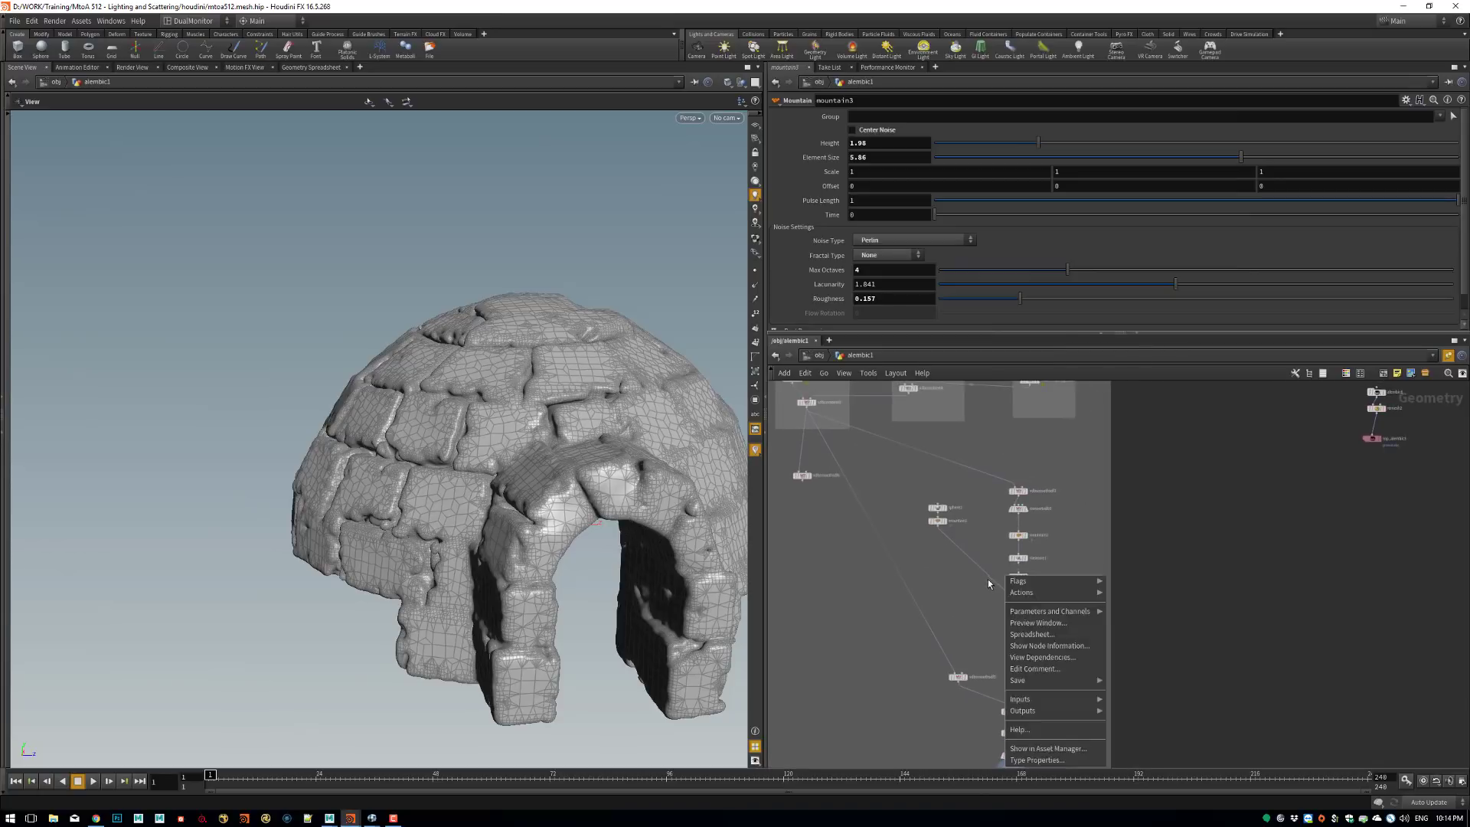
{"action": "left_click", "coordinate": [988, 580]}
{"action": "middle_click_drag", "start_coordinate": [957, 570], "coordinate": [1448, 687]}
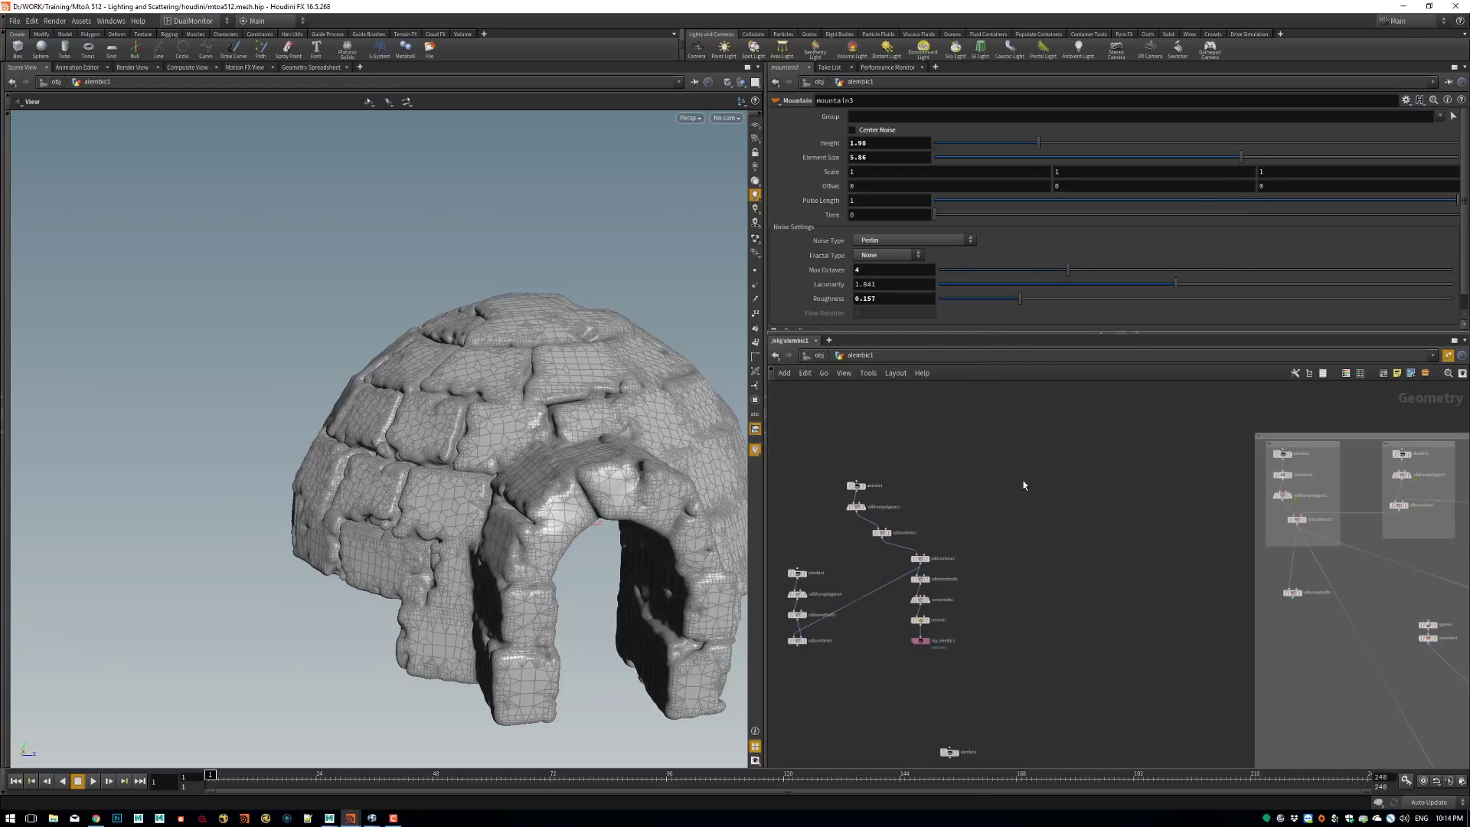
{"action": "middle_click_drag", "start_coordinate": [1148, 513], "coordinate": [862, 502]}
{"action": "middle_click_drag", "start_coordinate": [1333, 384], "coordinate": [1044, 473]}
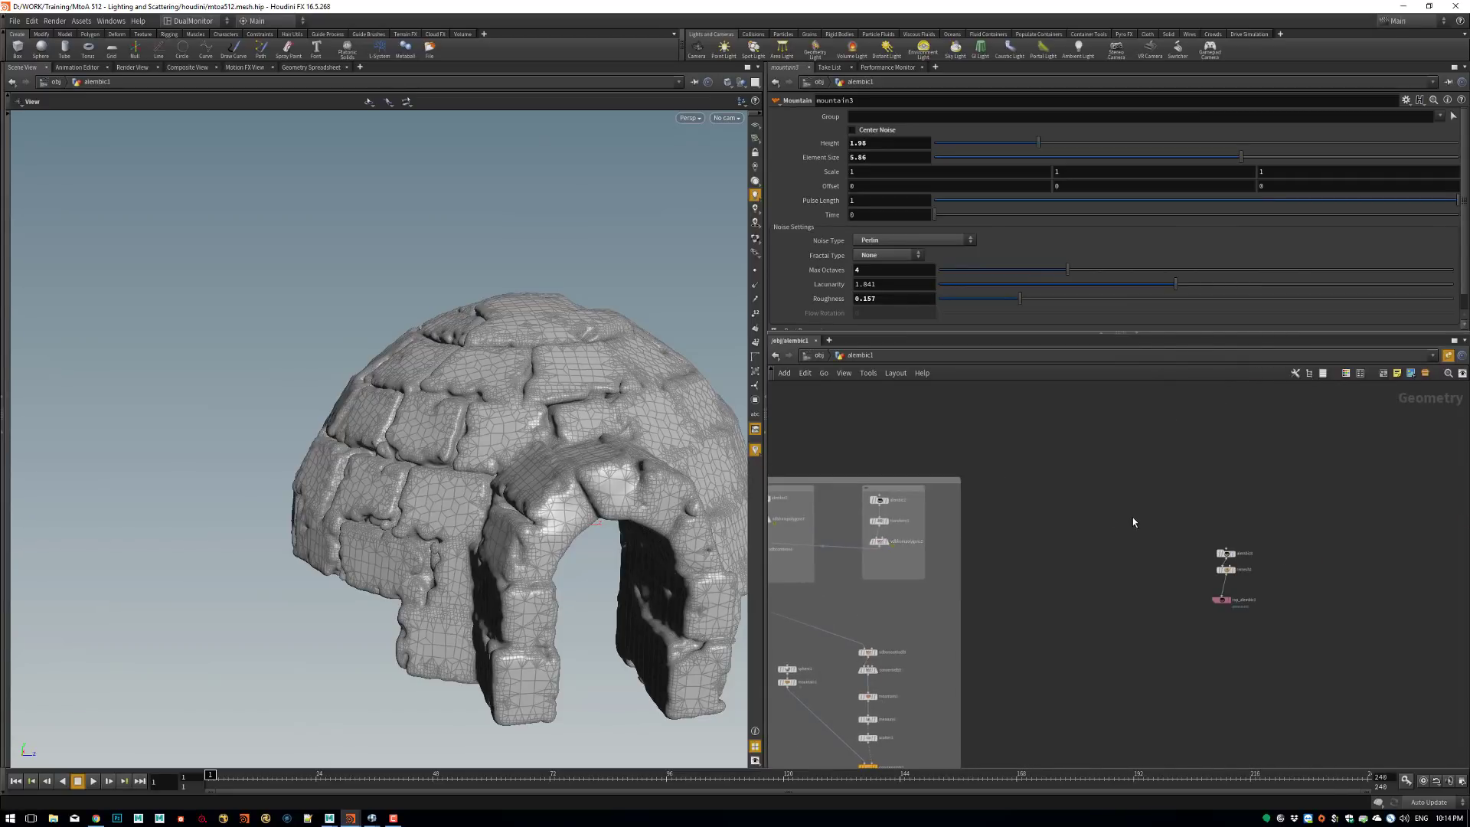
{"action": "scroll", "coordinate": [1151, 567], "scroll_direction": "up", "scroll_amount": 4}
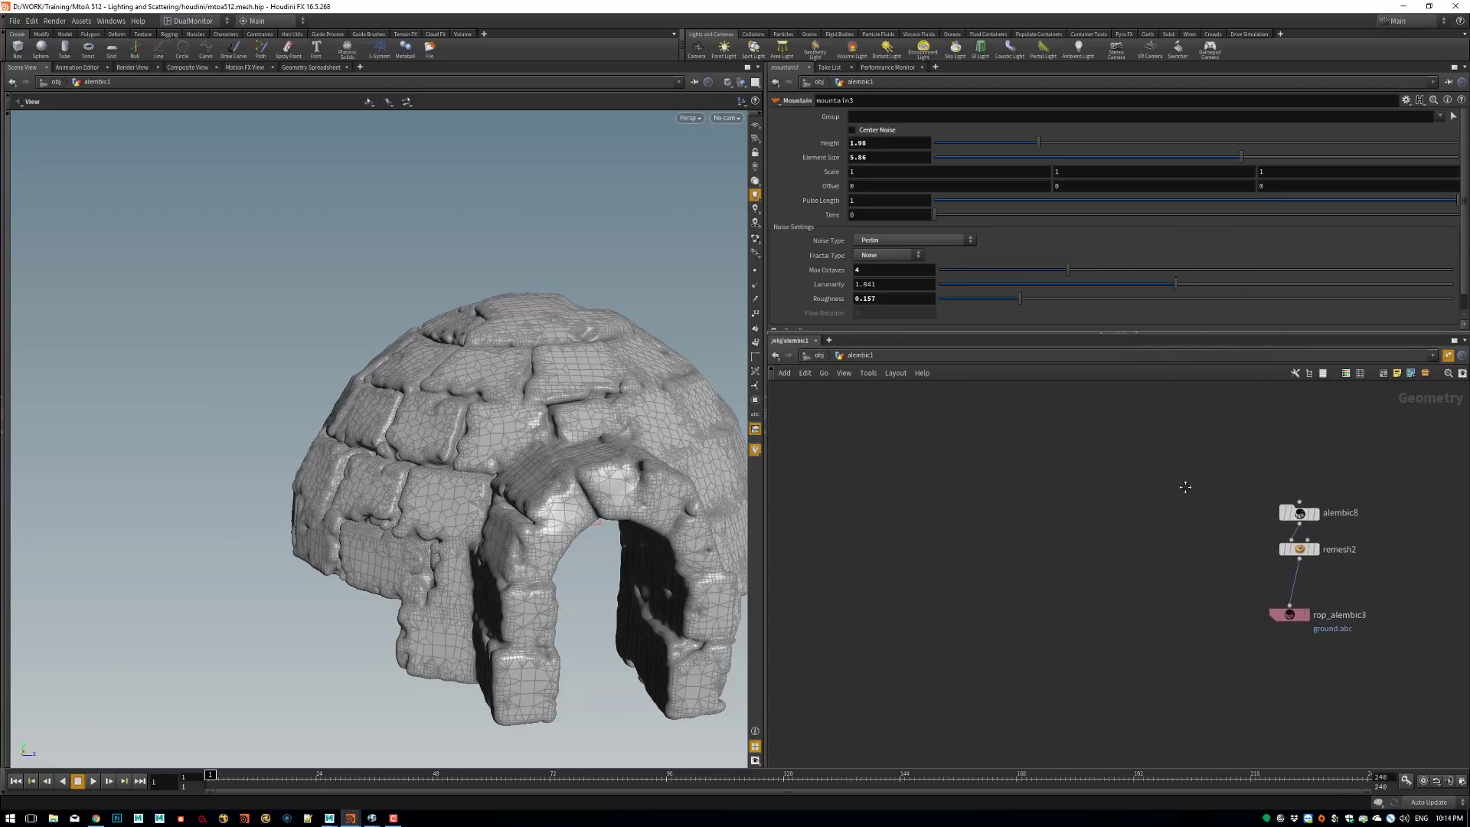
{"action": "middle_click_drag", "start_coordinate": [1197, 478], "coordinate": [1024, 443]}
{"action": "scroll", "coordinate": [1136, 492], "scroll_direction": "up", "scroll_amount": 3}
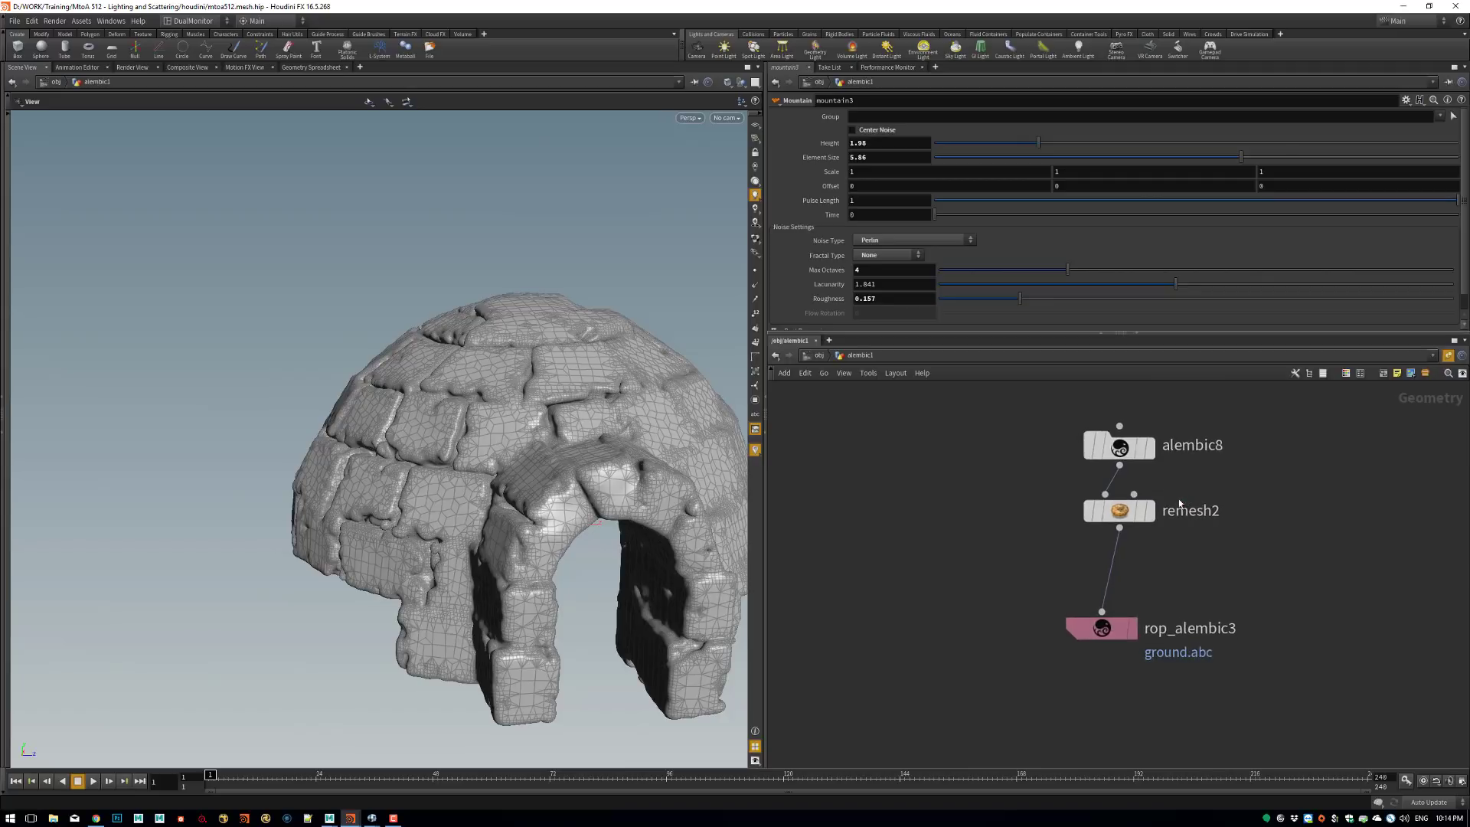
{"action": "middle_click_drag", "start_coordinate": [1122, 479], "coordinate": [1061, 501]}
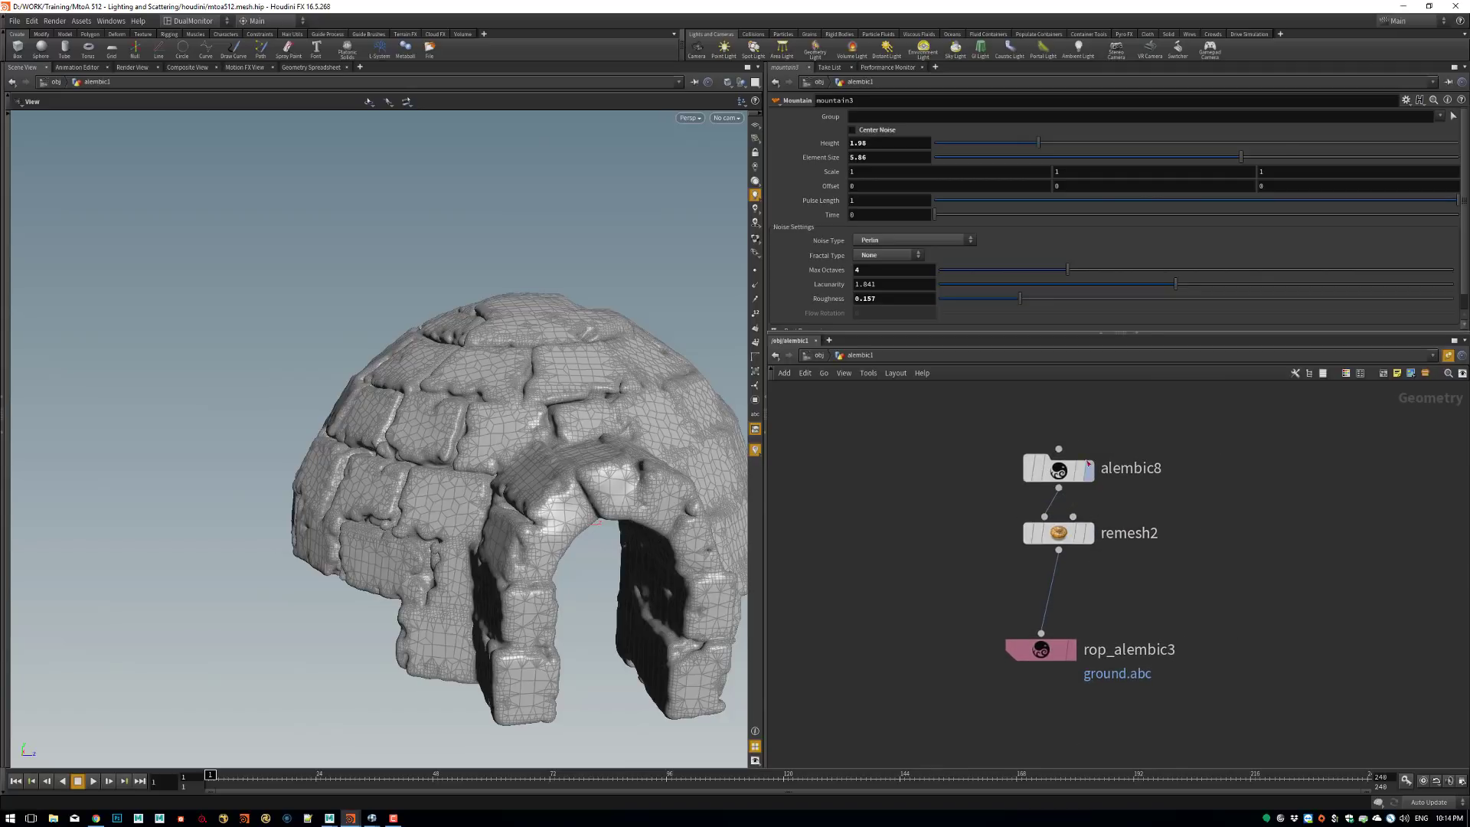
{"action": "mouse_move", "coordinate": [1071, 473]}
{"action": "left_click", "coordinate": [1097, 430]}
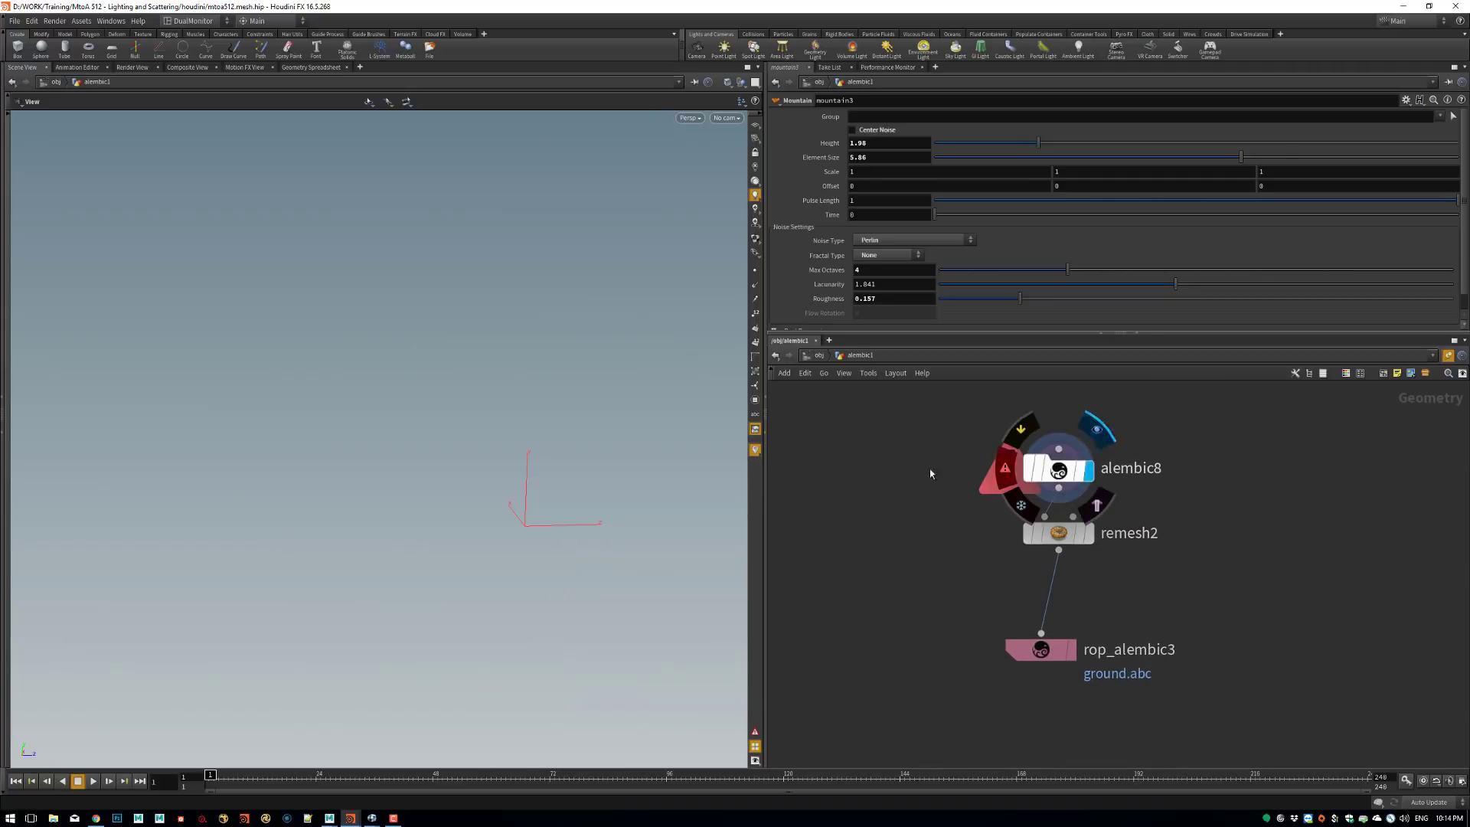
Set the alembic8 file name to D:/WORK/Training/MtoA 512 - Lighting and Scattering/maya/export/groundAll.abc.
{"action": "left_click", "coordinate": [1060, 470]}
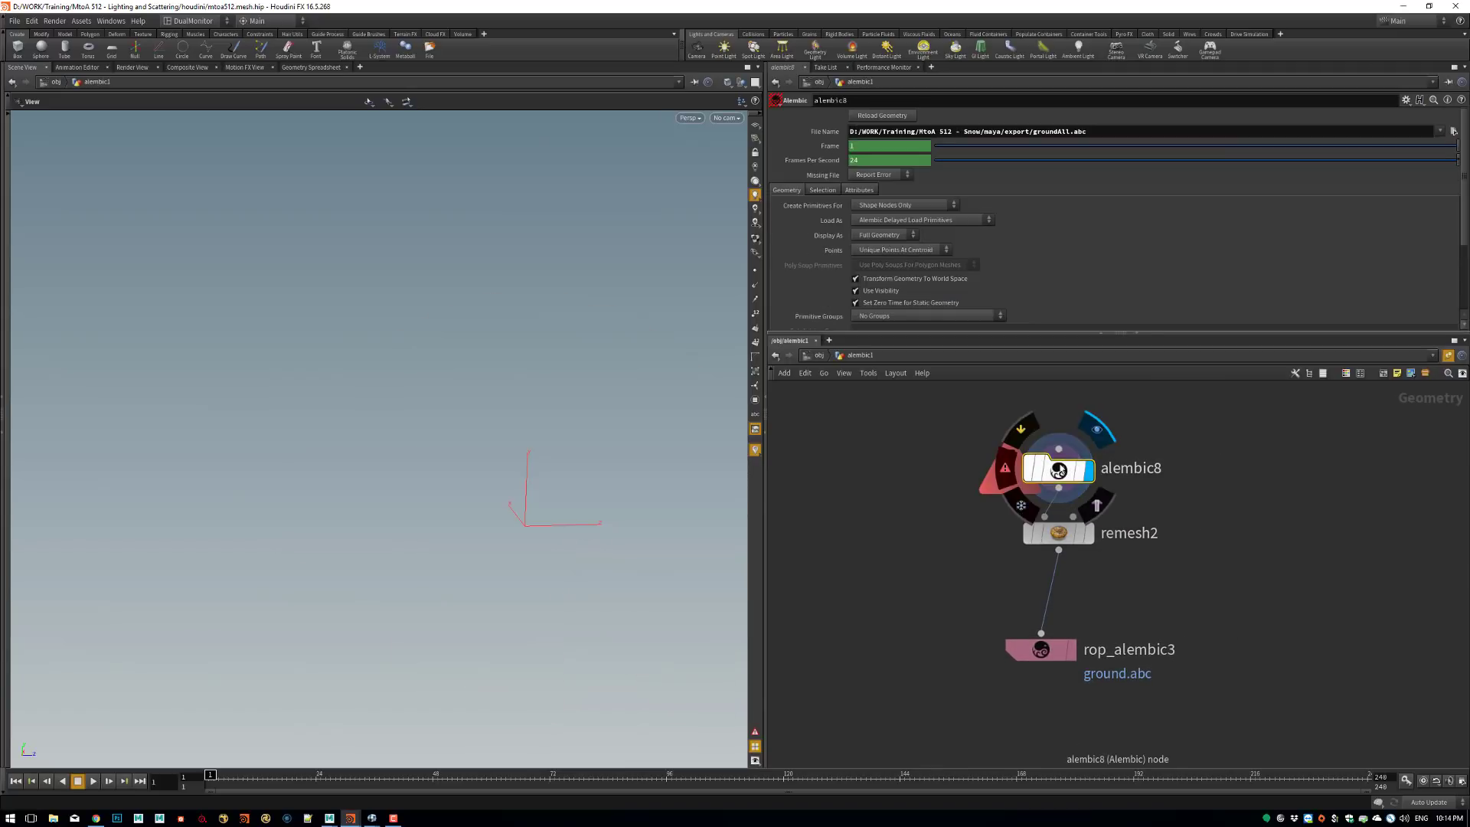
{"action": "left_click", "coordinate": [976, 130]}
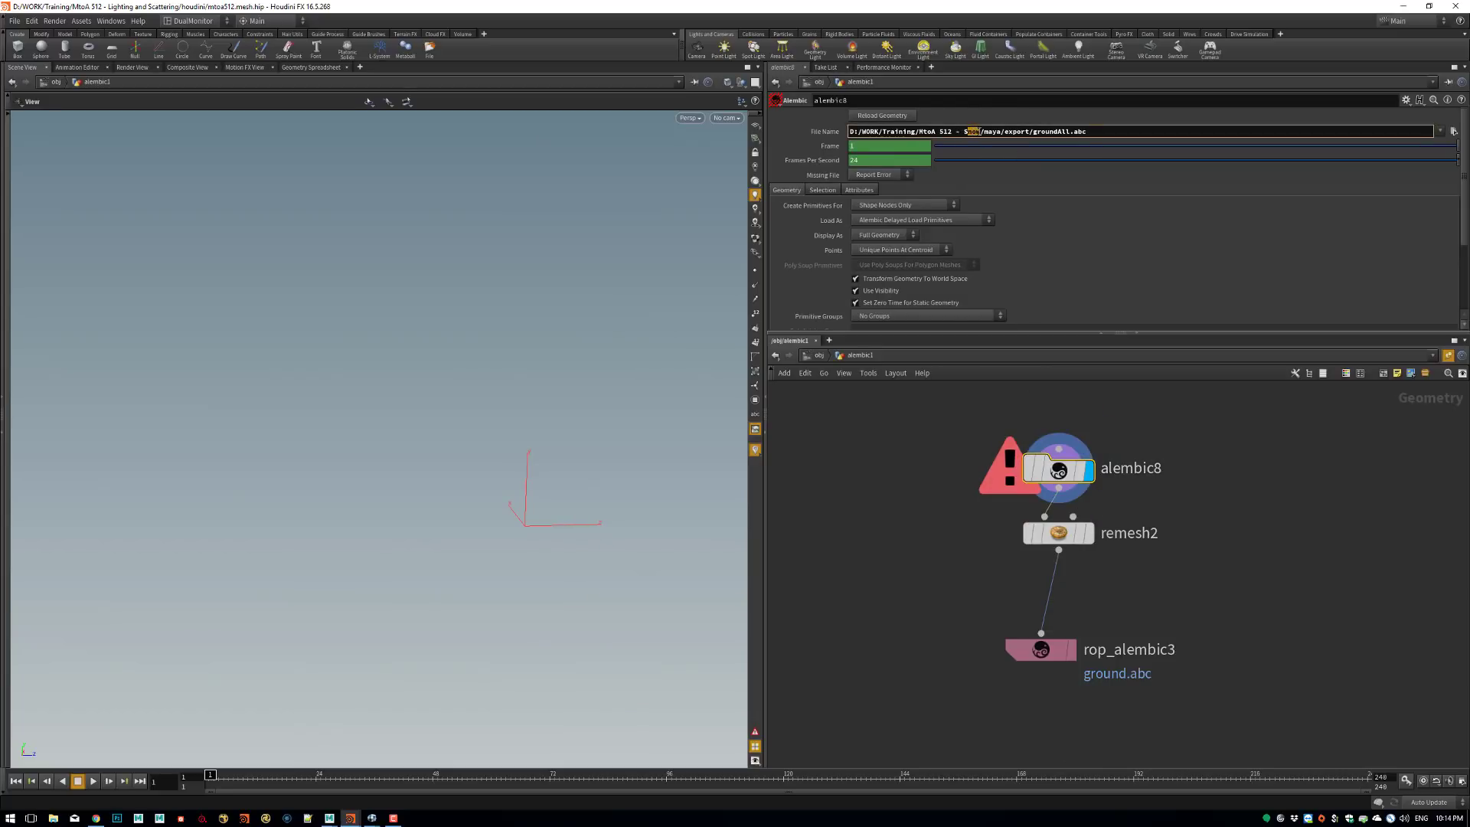
{"action": "key", "text": "BackSpace"}
{"action": "type", "text": "cattering and Lighting"}
{"action": "key", "text": "Return"}
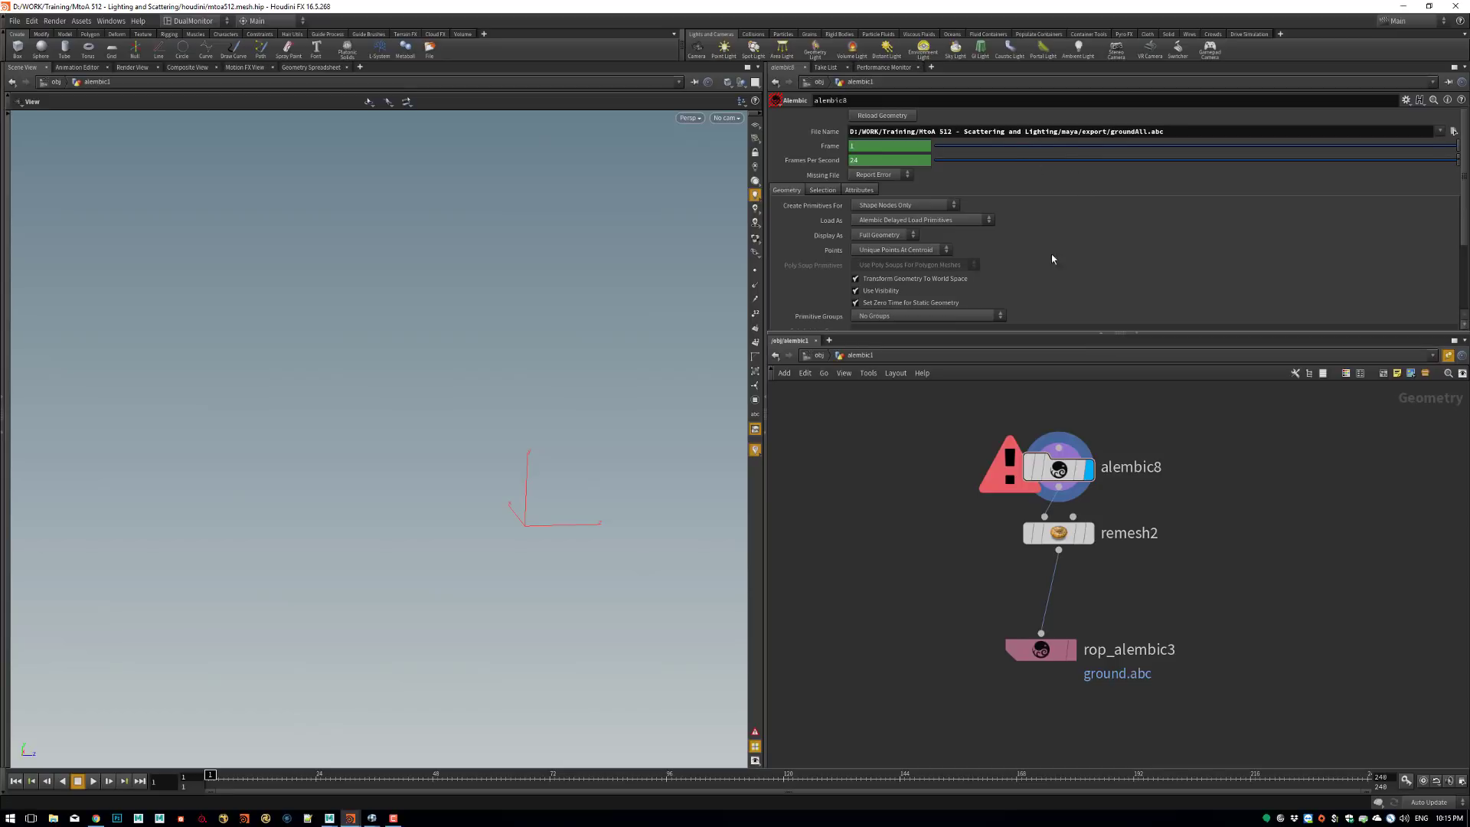
{"action": "middle_click_drag", "start_coordinate": [1035, 557], "coordinate": [1225, 540]}
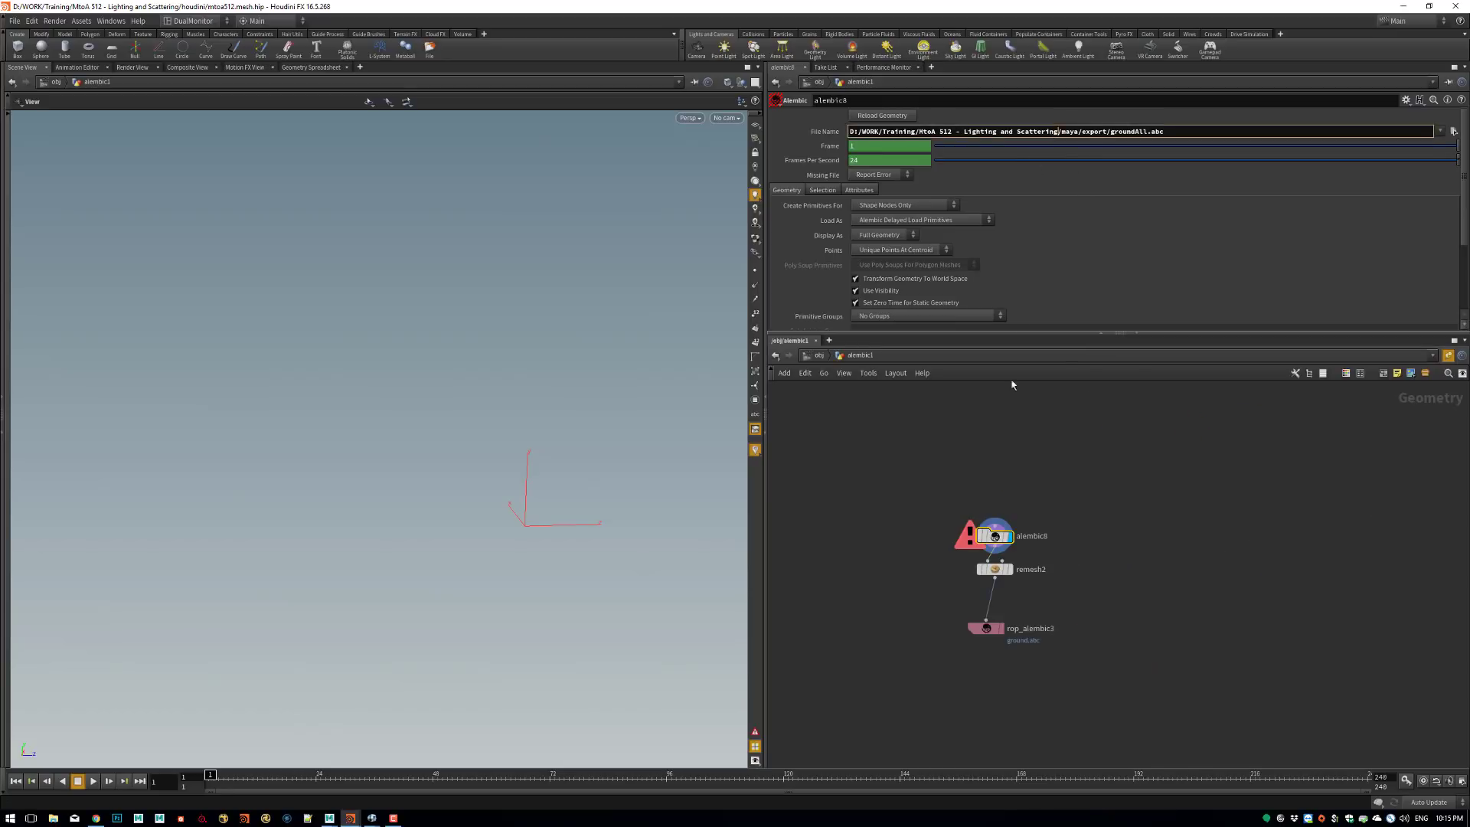
{"action": "key", "text": "Return"}
Examine the loaded ground patches and their differing grid densities from an elevated view.
{"action": "right_click_drag", "start_coordinate": [576, 366], "coordinate": [383, 406]}
{"action": "right_click_drag", "start_coordinate": [585, 375], "coordinate": [295, 347]}
{"action": "left_click_drag", "start_coordinate": [496, 292], "coordinate": [551, 394]}
{"action": "middle_click_drag", "start_coordinate": [551, 394], "coordinate": [402, 460]}
{"action": "right_click_drag", "start_coordinate": [402, 460], "coordinate": [418, 441]}
{"action": "left_click_drag", "start_coordinate": [417, 441], "coordinate": [545, 547]}
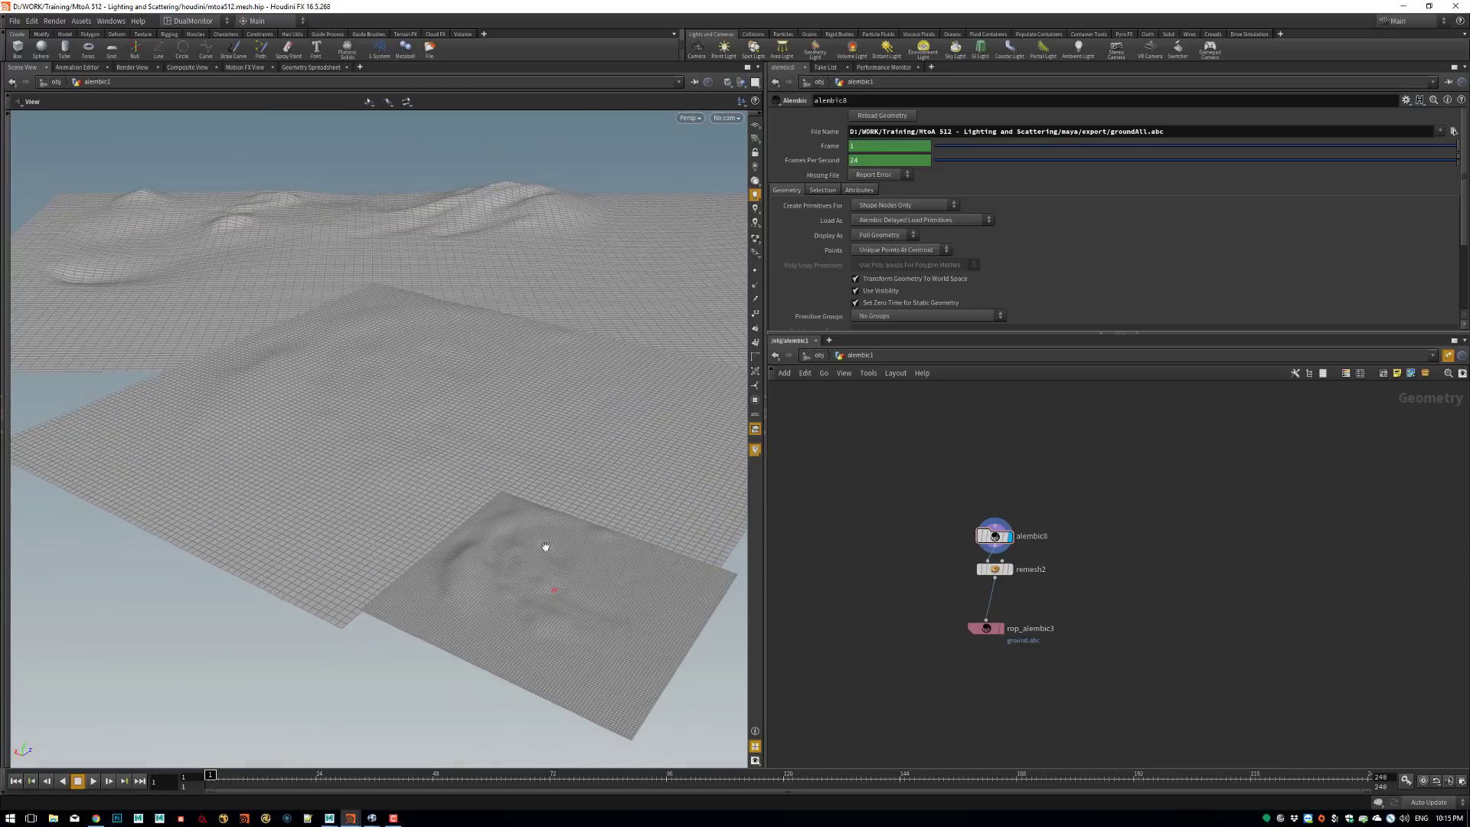
Switch to Maya, unhide the ground mesh in the geo group and view it around the igloo.
{"action": "left_click", "coordinate": [330, 820]}
{"action": "left_click", "coordinate": [384, 778]}
{"action": "right_click_drag", "start_coordinate": [774, 435], "coordinate": [708, 418], "text": "alt"}
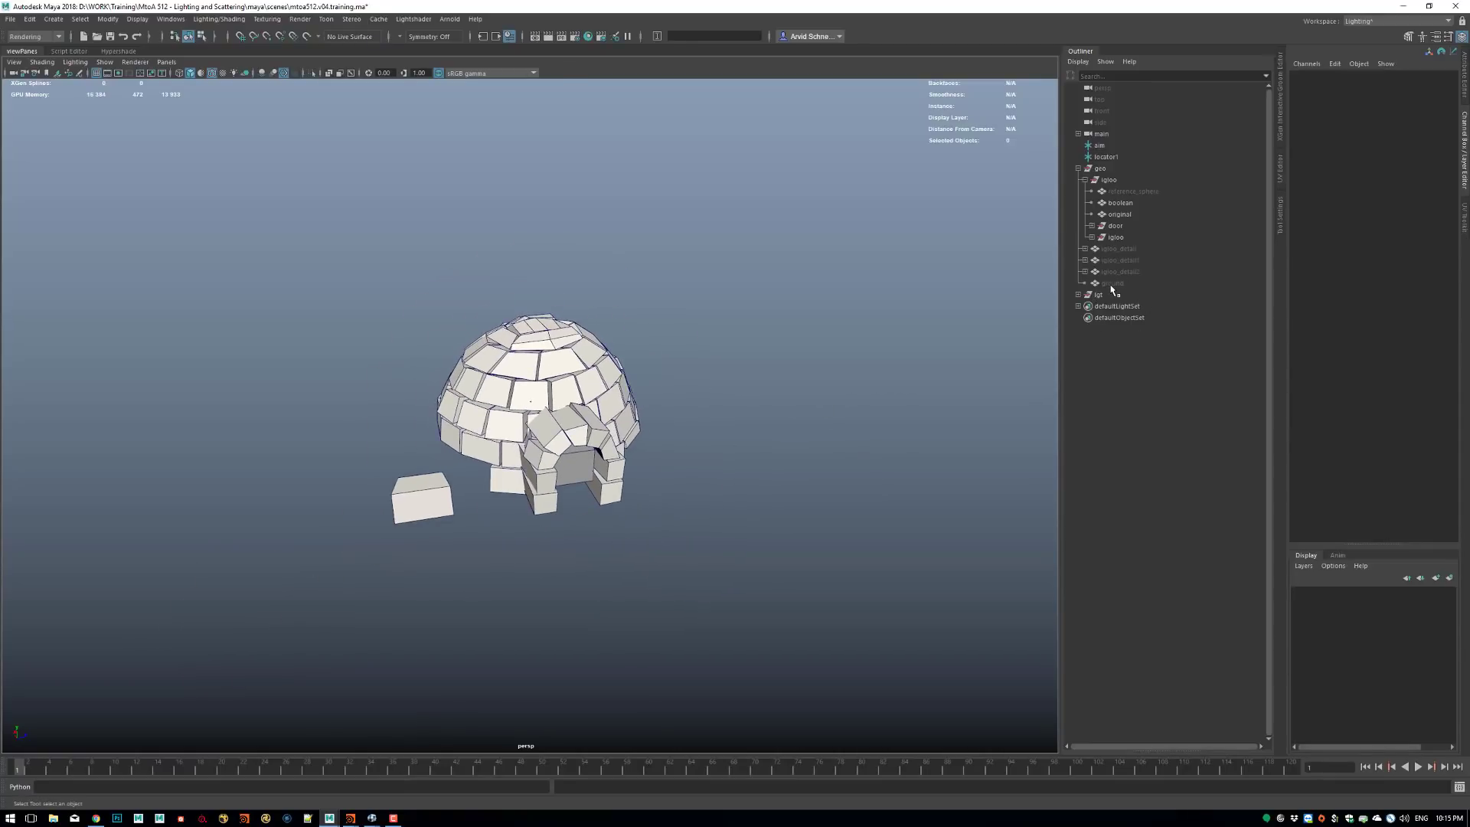
{"action": "left_click", "coordinate": [1118, 284]}
{"action": "left_click", "coordinate": [1078, 295]}
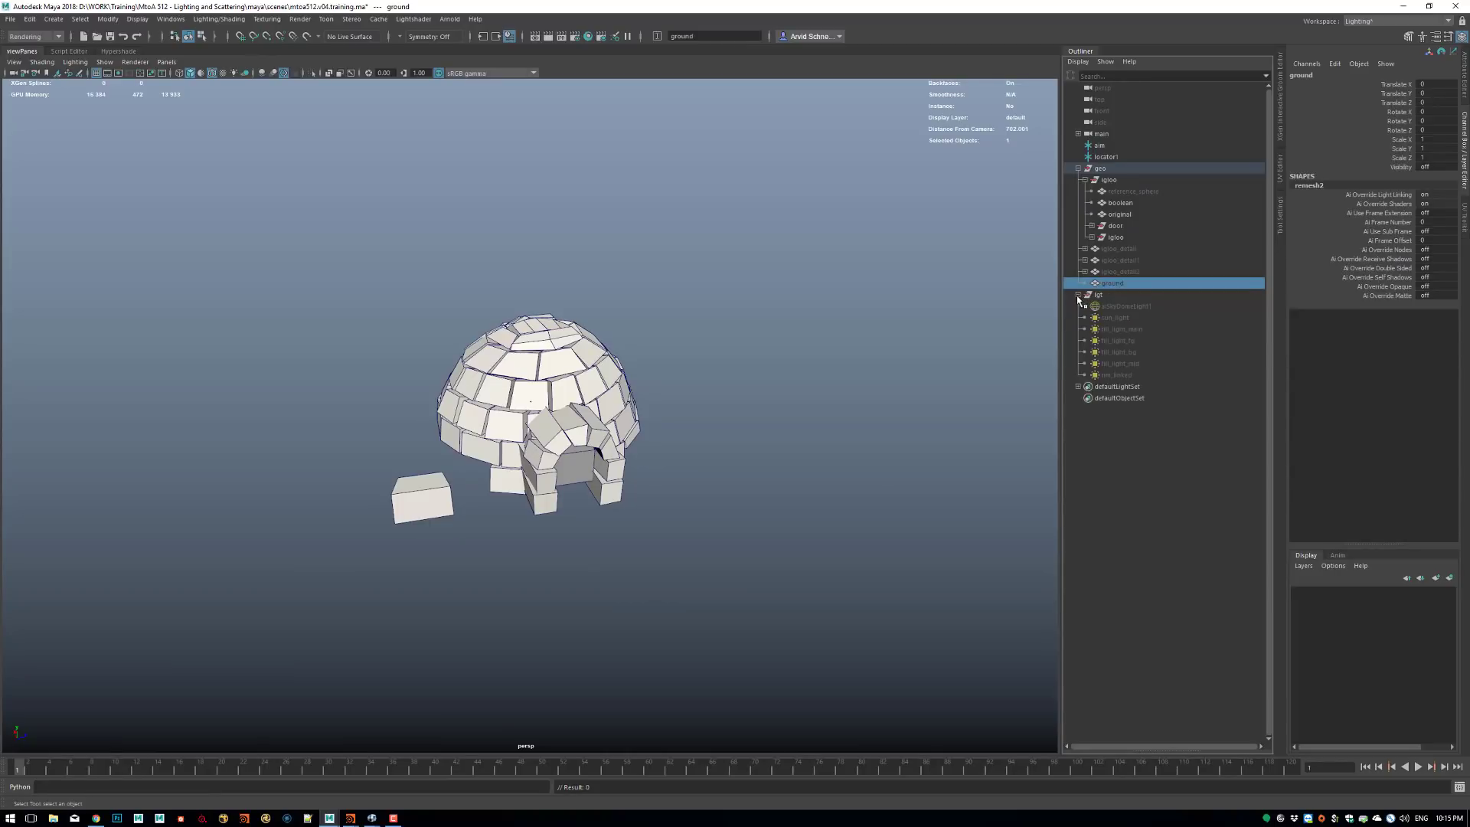
{"action": "left_click", "coordinate": [1078, 295]}
{"action": "key", "text": "shift+h"}
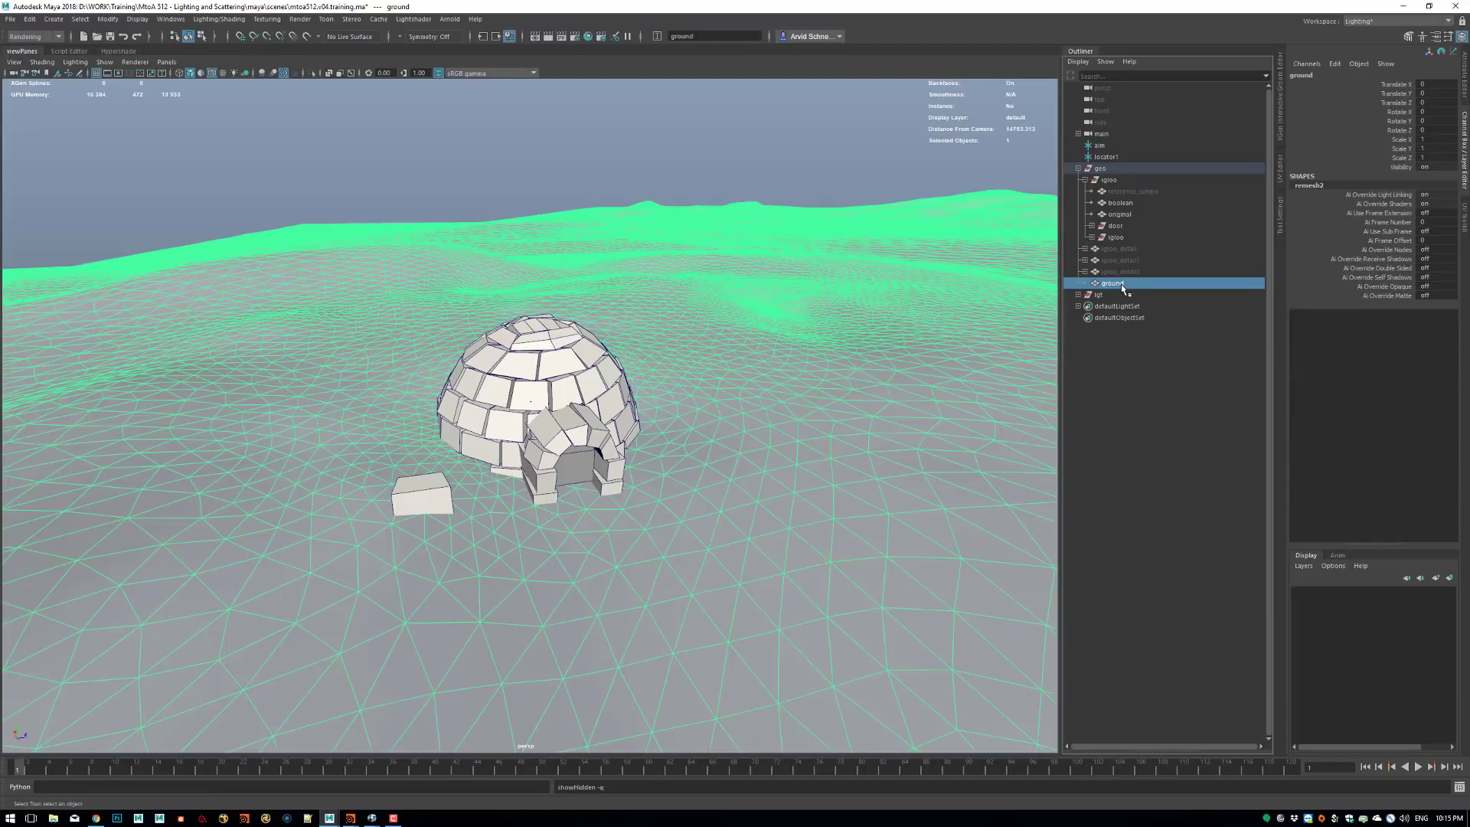
{"action": "scroll", "coordinate": [858, 347], "scroll_direction": "down", "scroll_amount": 2}
{"action": "left_click", "coordinate": [772, 168]}
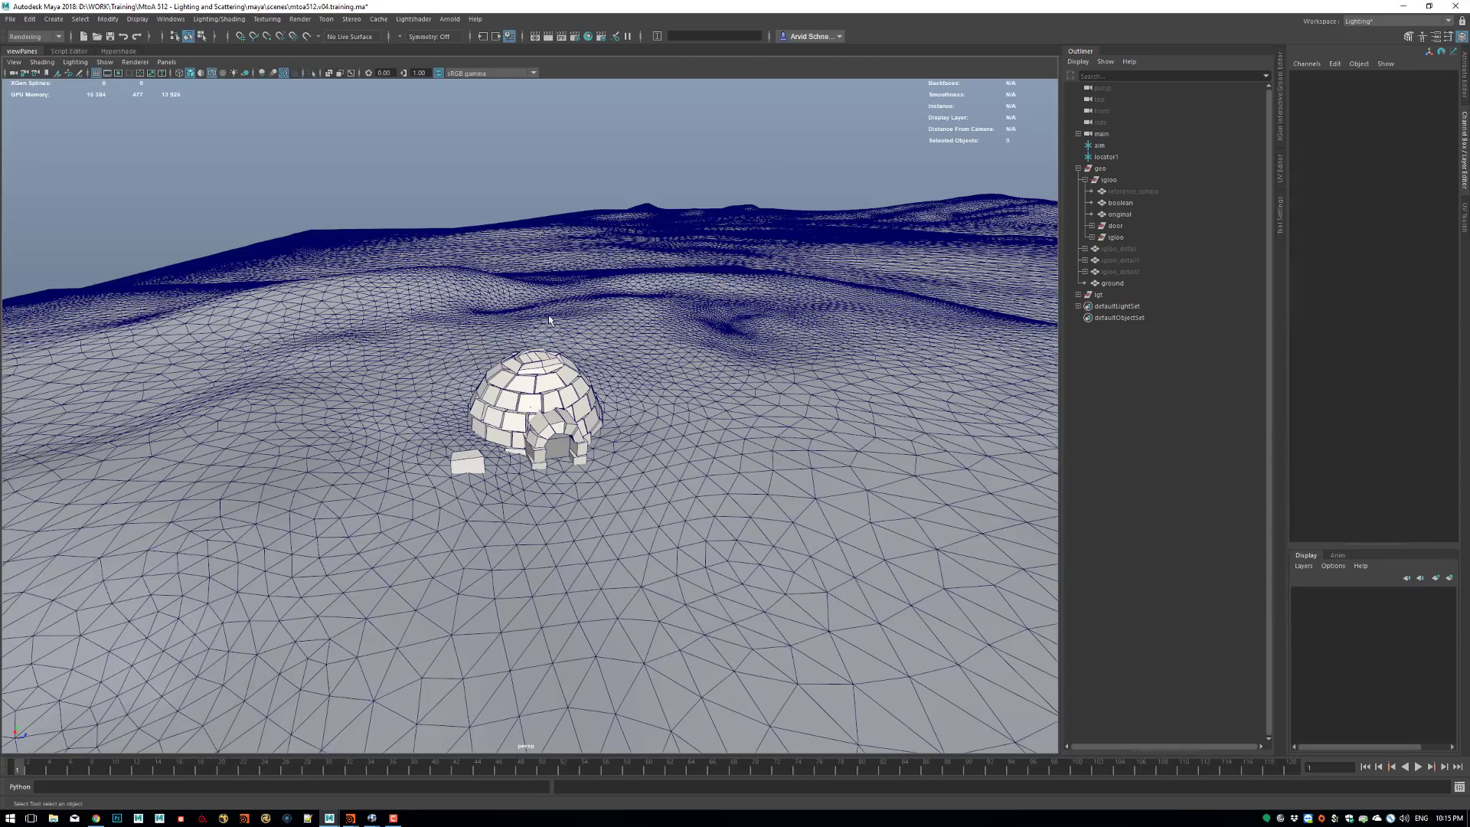
Look through the mainShape camera and hide the ground mesh.
{"action": "left_click", "coordinate": [166, 62]}
{"action": "mouse_move", "coordinate": [230, 74]}
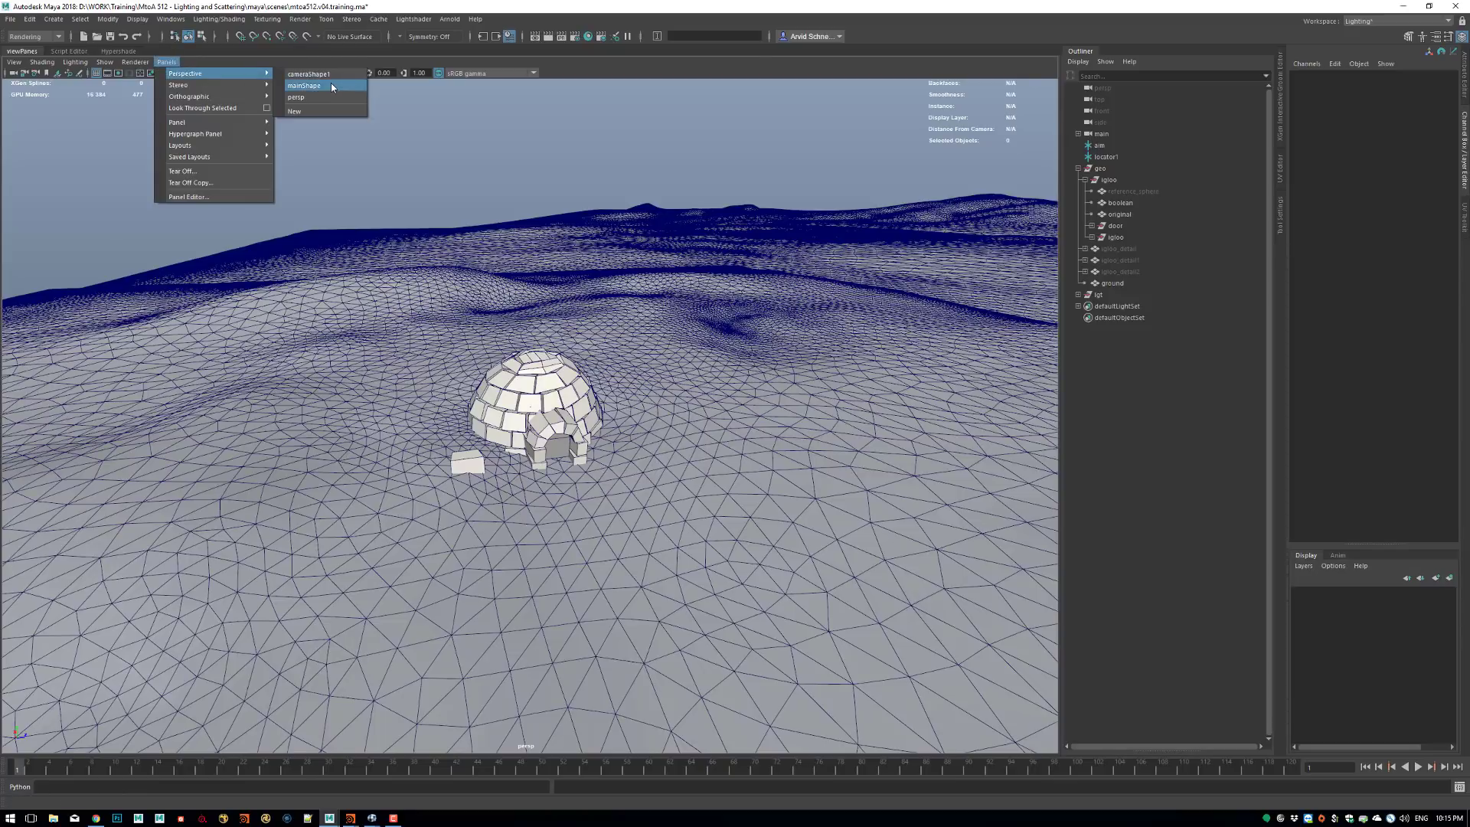
{"action": "left_click", "coordinate": [331, 86]}
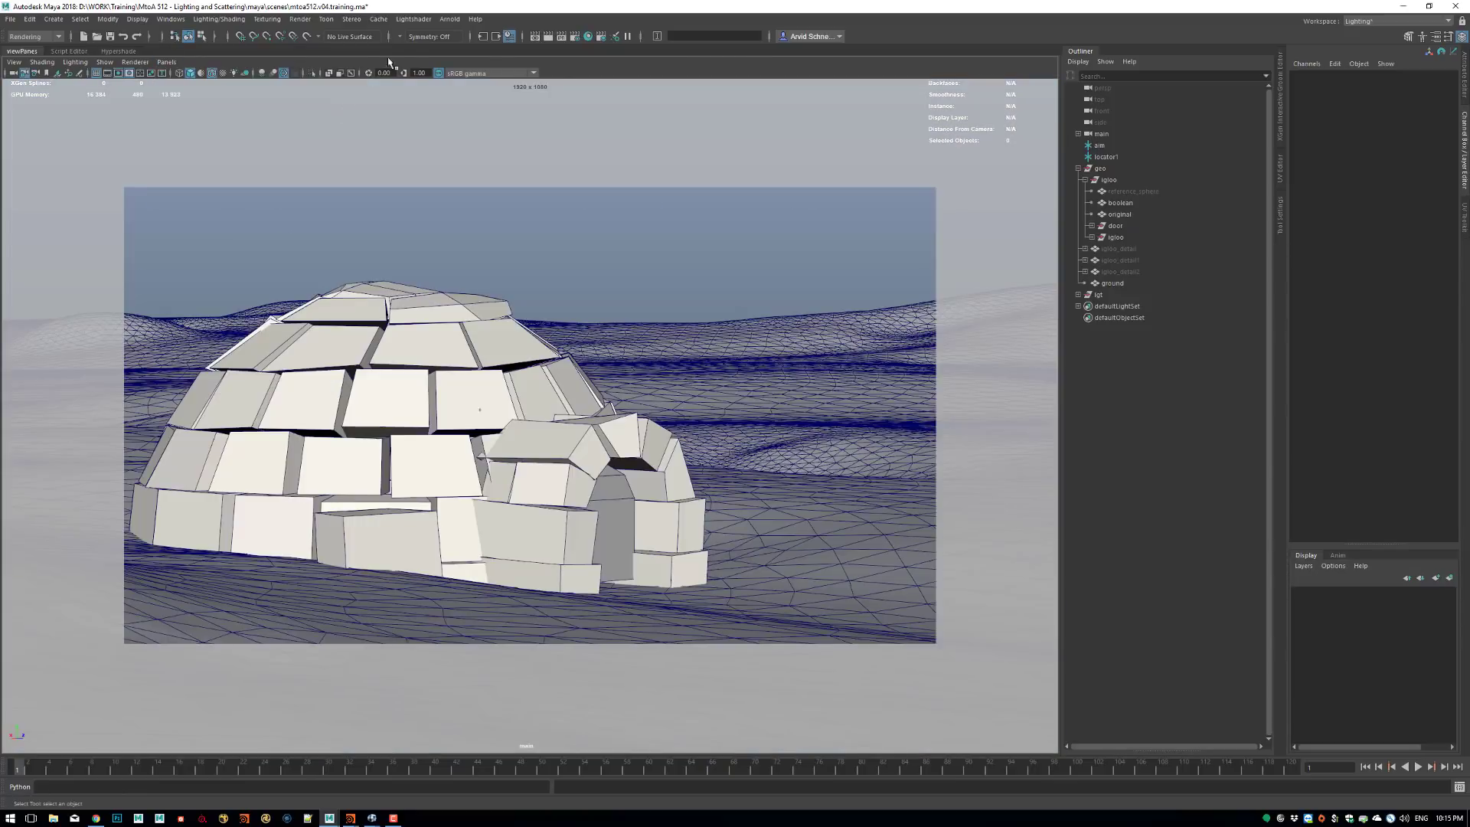
{"action": "left_click", "coordinate": [1114, 283]}
{"action": "key", "text": "ctrl+h"}
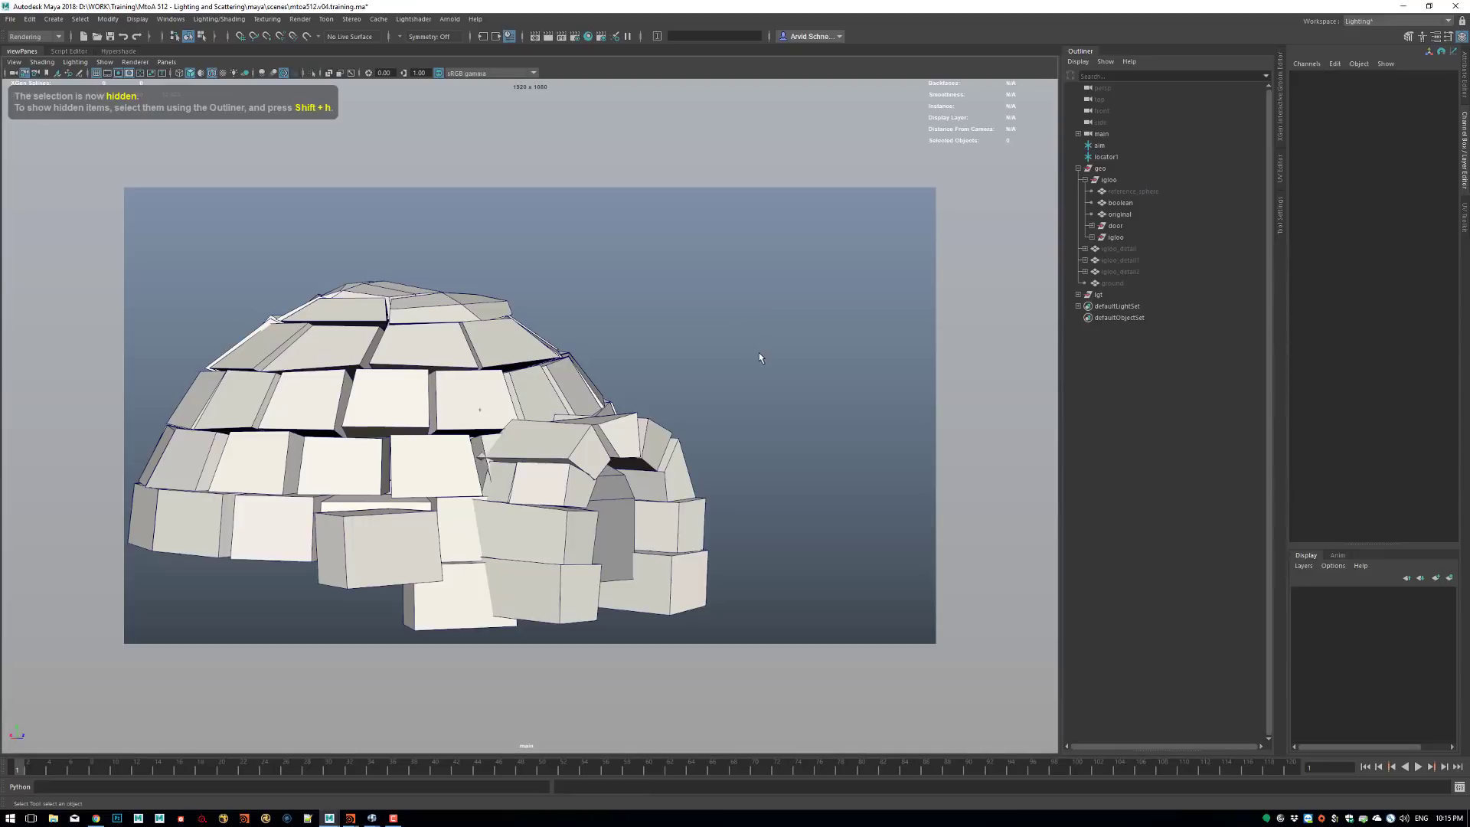
Create a polygon plane at the igloo's base, scale it uniformly to about 3225.7 and return to the perspective view.
{"action": "right_click_drag", "start_coordinate": [723, 361], "coordinate": [703, 341], "text": "shift"}
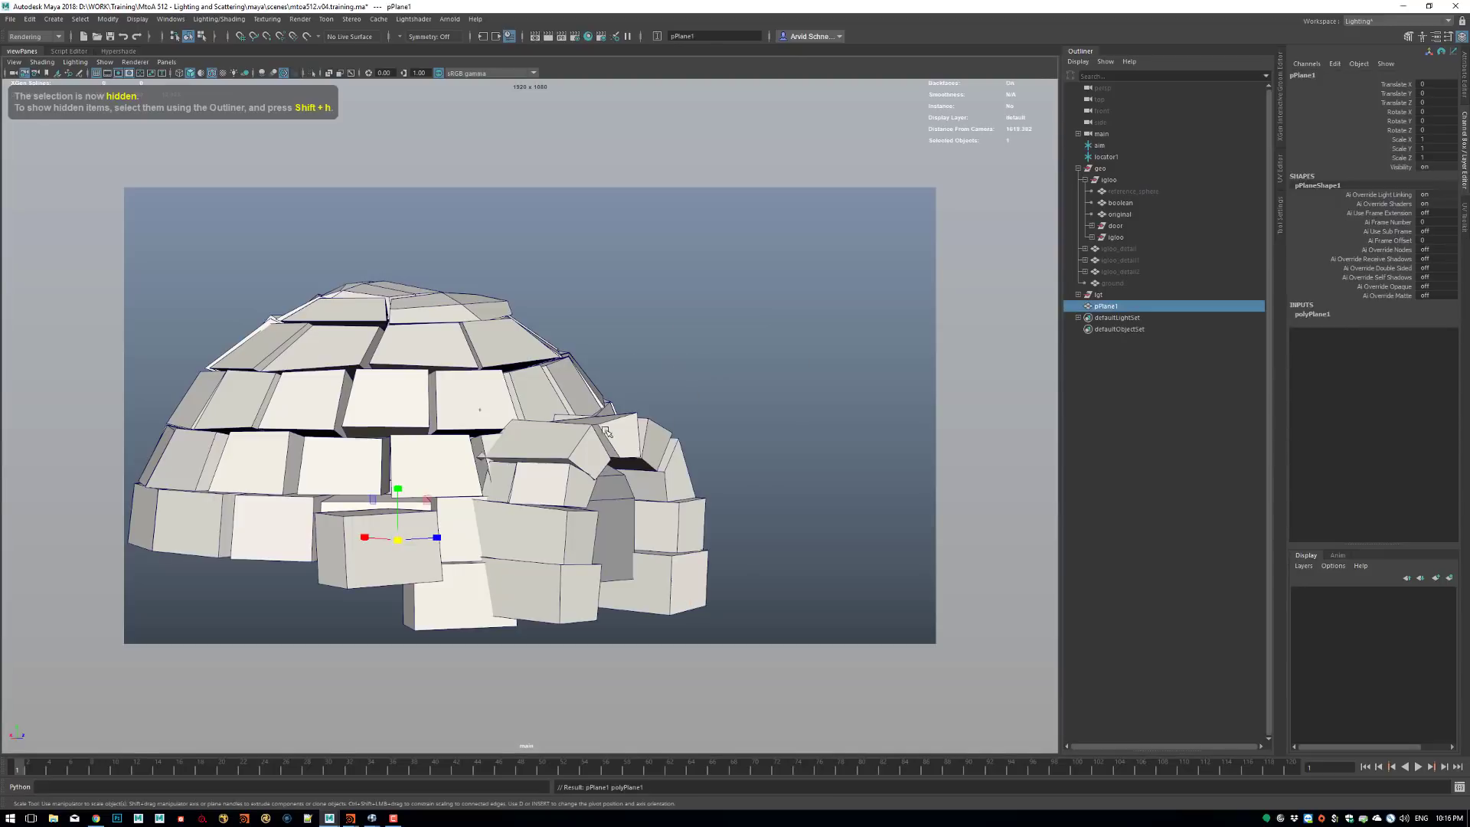
{"action": "key", "text": "r"}
{"action": "left_click_drag", "start_coordinate": [392, 542], "coordinate": [903, 377]}
{"action": "left_click_drag", "start_coordinate": [396, 545], "coordinate": [902, 383]}
{"action": "key", "text": "space"}
{"action": "left_click_drag", "start_coordinate": [728, 405], "coordinate": [724, 366]}
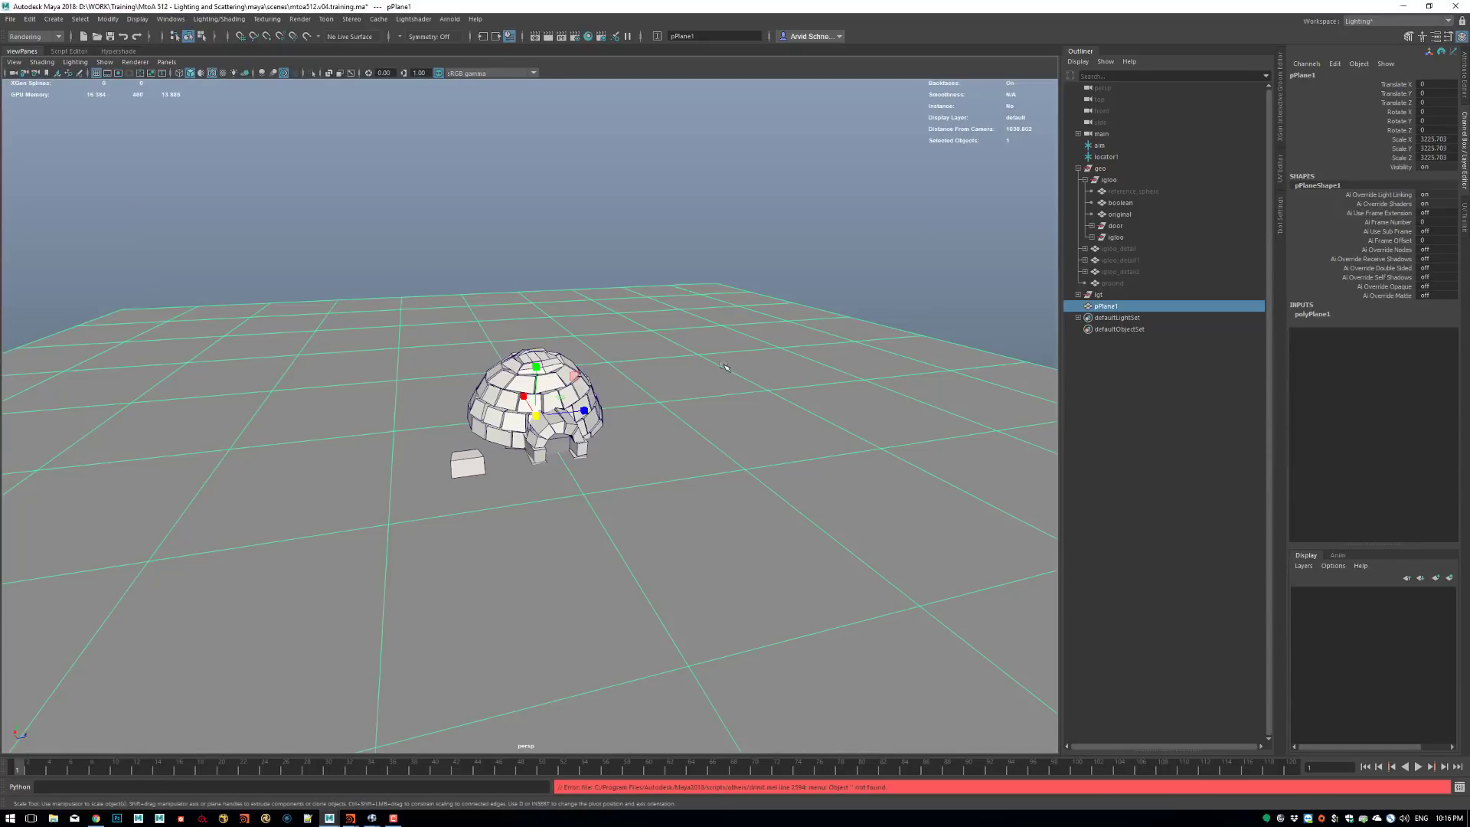
Enlarge the plane further in all directions and set its subdivisions width and height to 50.
{"action": "right_click_drag", "start_coordinate": [724, 366], "coordinate": [604, 379], "text": "alt"}
{"action": "left_click_drag", "start_coordinate": [605, 379], "coordinate": [651, 422], "text": "alt"}
{"action": "left_click_drag", "start_coordinate": [529, 414], "coordinate": [651, 375]}
{"action": "left_click", "coordinate": [1464, 92]}
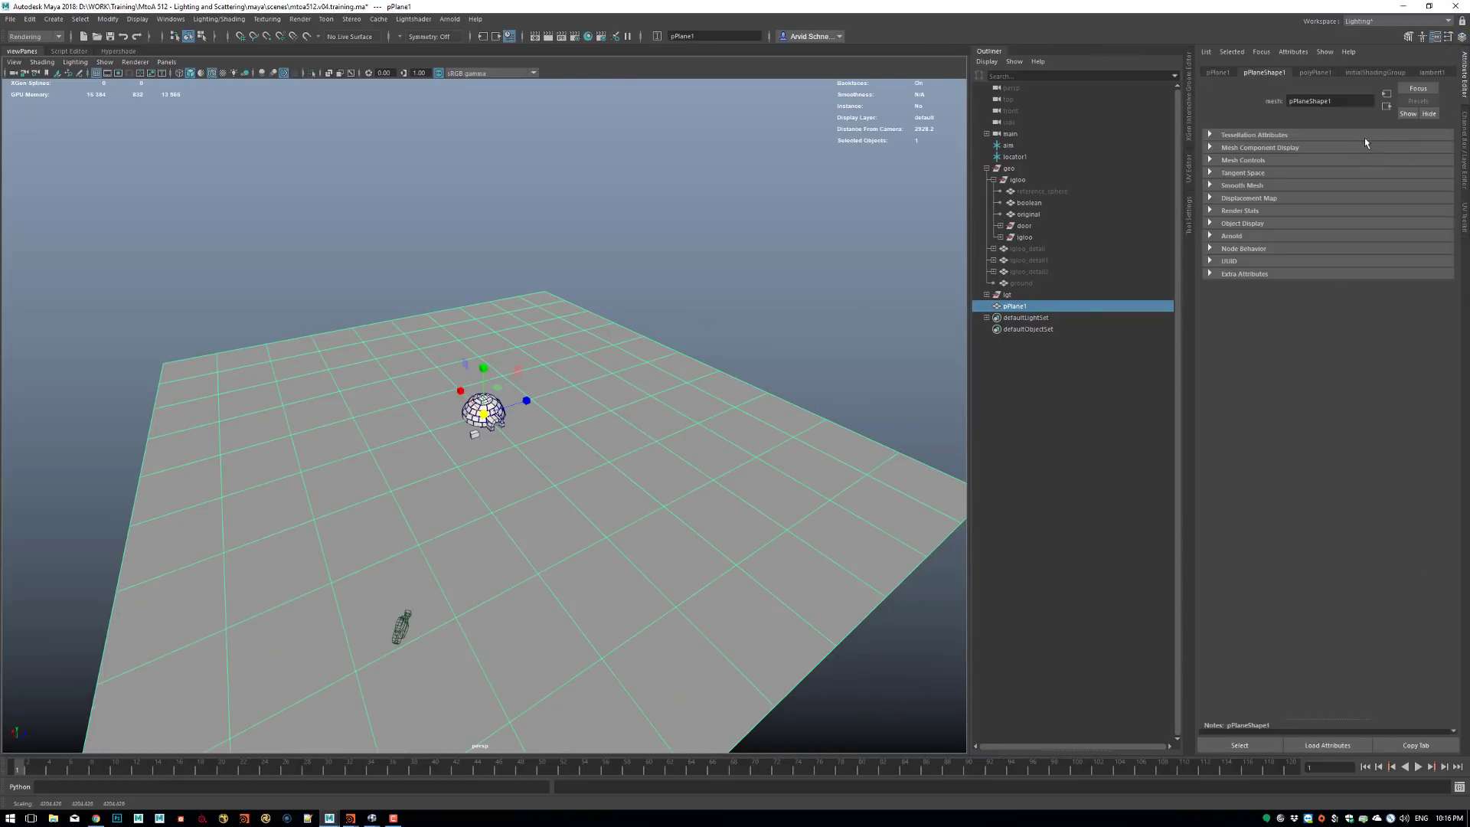
{"action": "left_click", "coordinate": [1316, 72]}
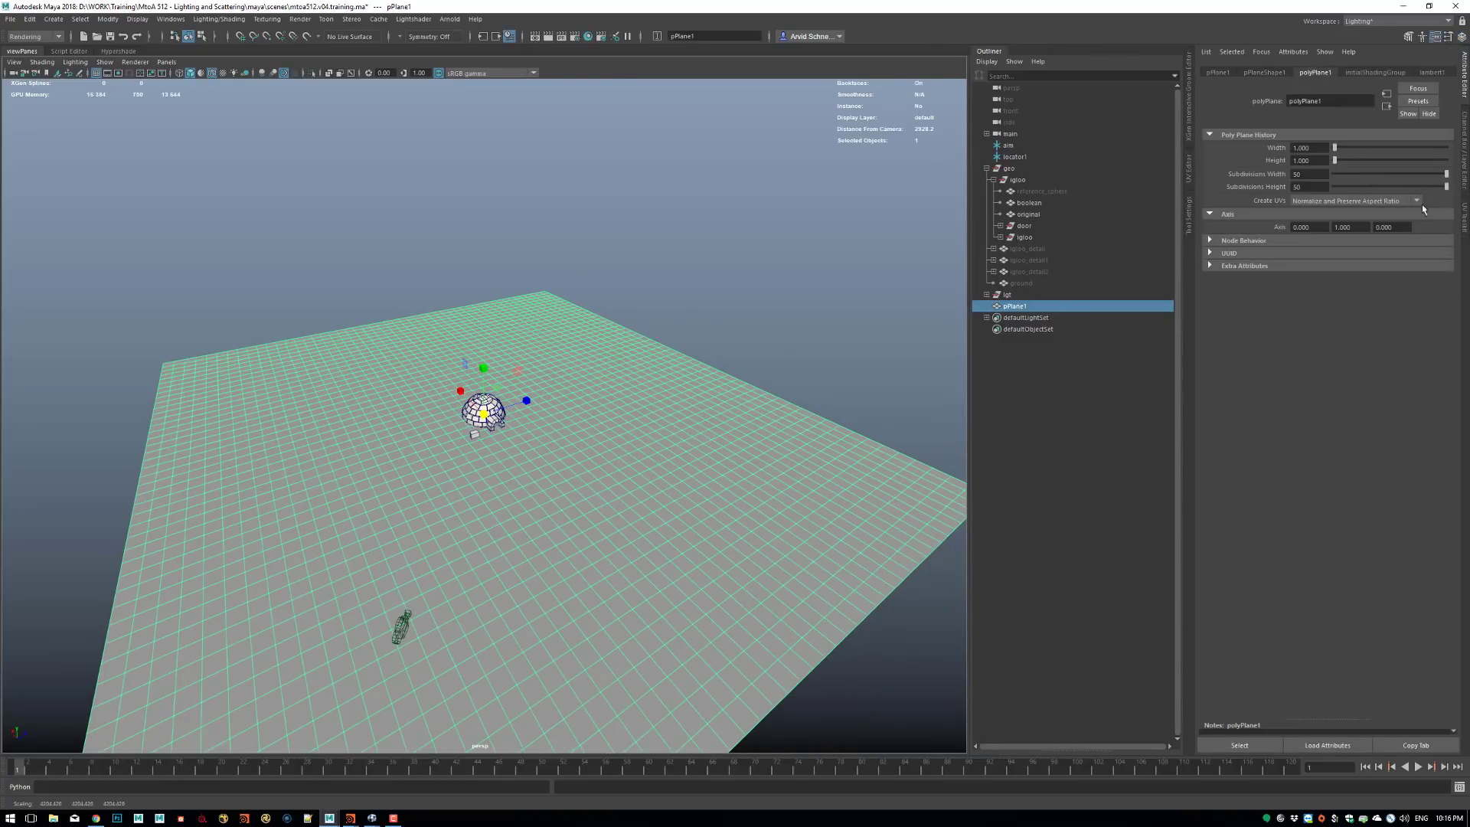
Set the ground plane's subdivisions width and height to 150, deselect it and check the finer grid around the igloo.
{"action": "scroll", "coordinate": [564, 400], "scroll_direction": "up", "scroll_amount": 5}
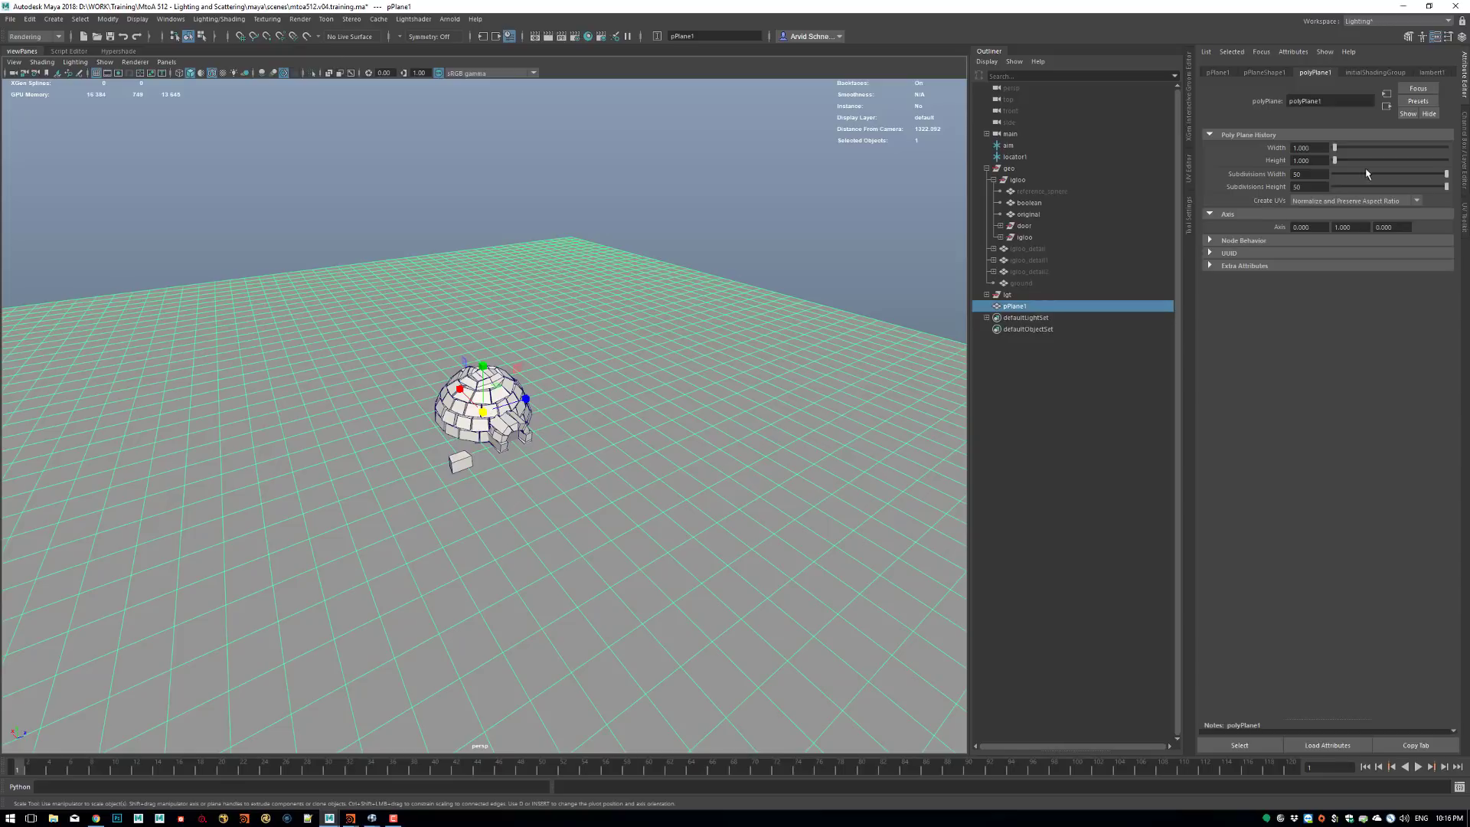
{"action": "left_click", "coordinate": [1323, 175]}
{"action": "type", "text": "150"}
{"action": "key", "text": "Tab"}
{"action": "type", "text": "150"}
{"action": "key", "text": "Return"}
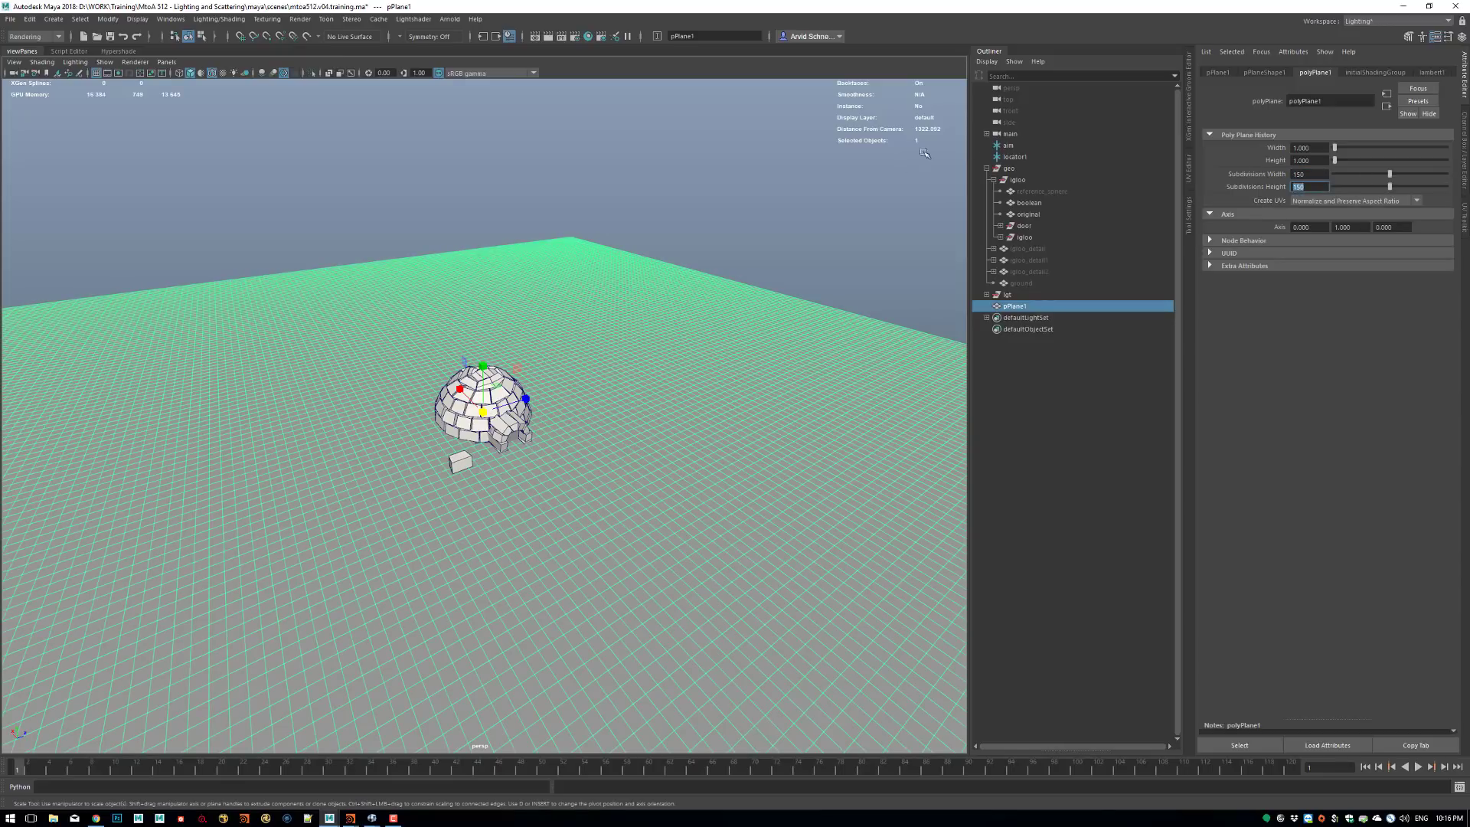
{"action": "left_click", "coordinate": [842, 255]}
{"action": "left_click_drag", "start_coordinate": [487, 481], "coordinate": [647, 430], "text": "alt"}
{"action": "scroll", "coordinate": [778, 433], "scroll_direction": "up", "scroll_amount": 2}
{"action": "left_click_drag", "start_coordinate": [778, 433], "coordinate": [755, 413], "text": "alt"}
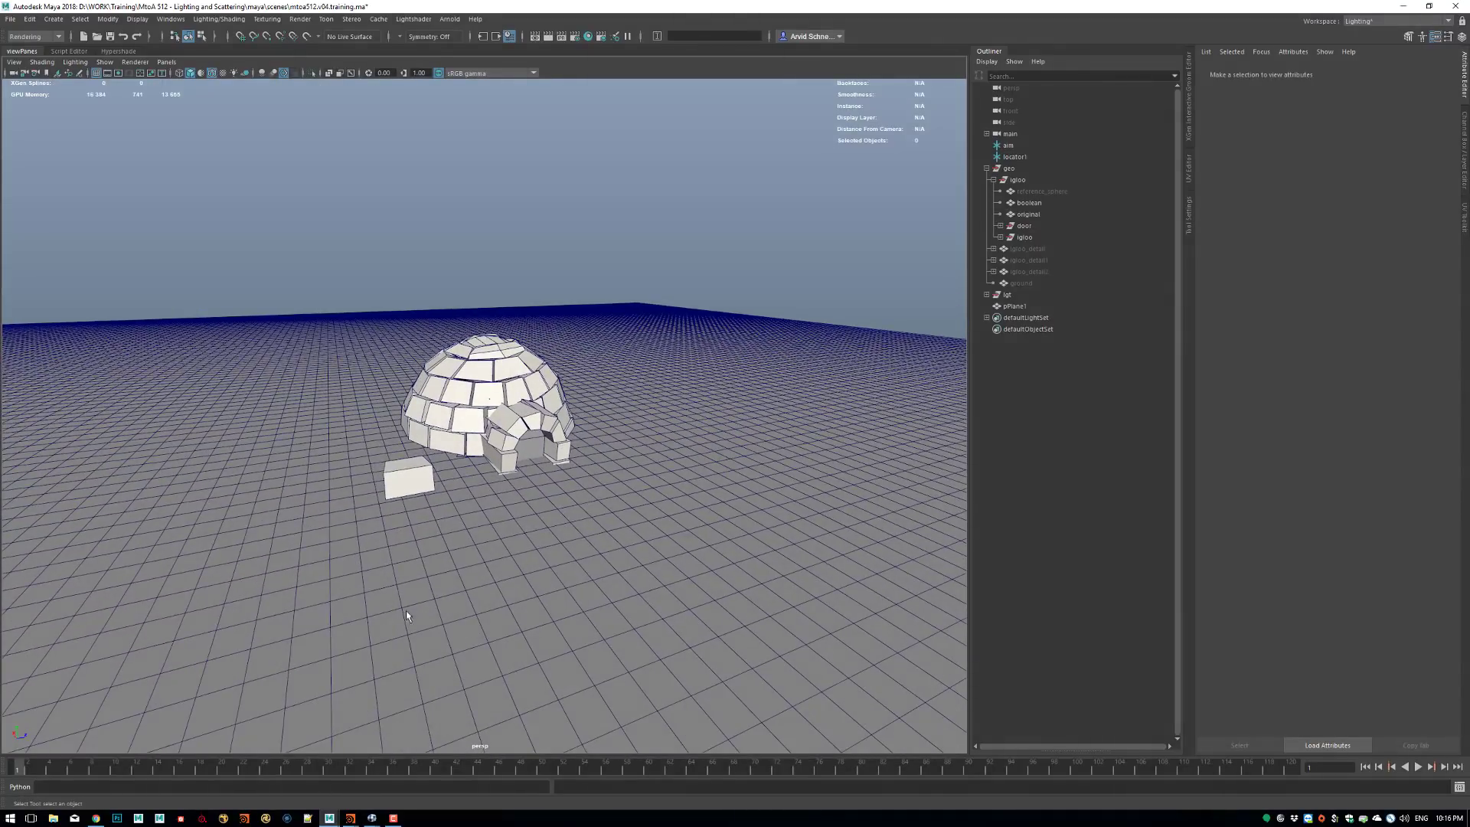
Switch to the browser, examine the igloo night reference images for the snowy ground, and return to Maya.
{"action": "left_click", "coordinate": [96, 818]}
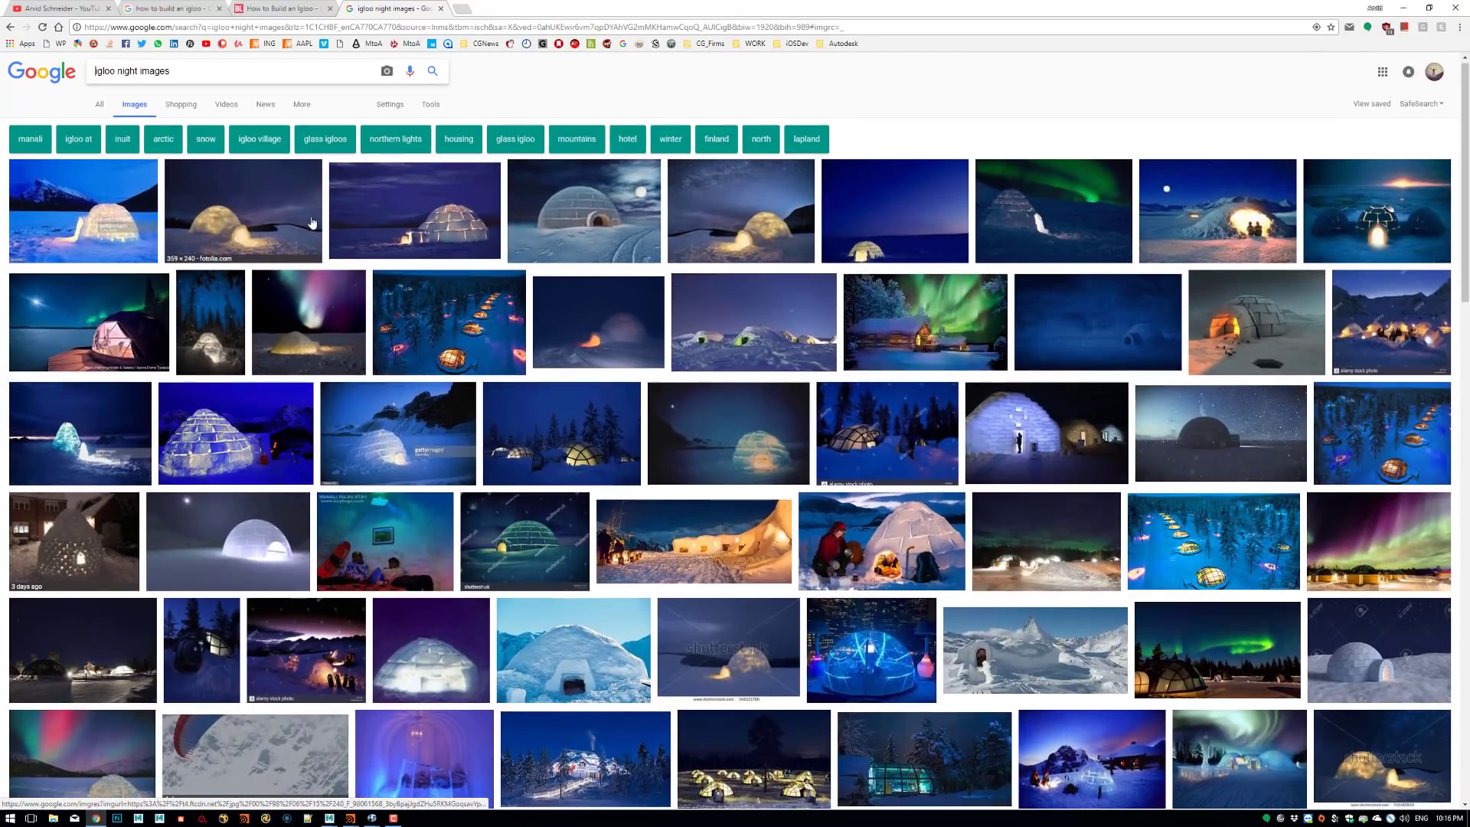
{"action": "left_click", "coordinate": [253, 222]}
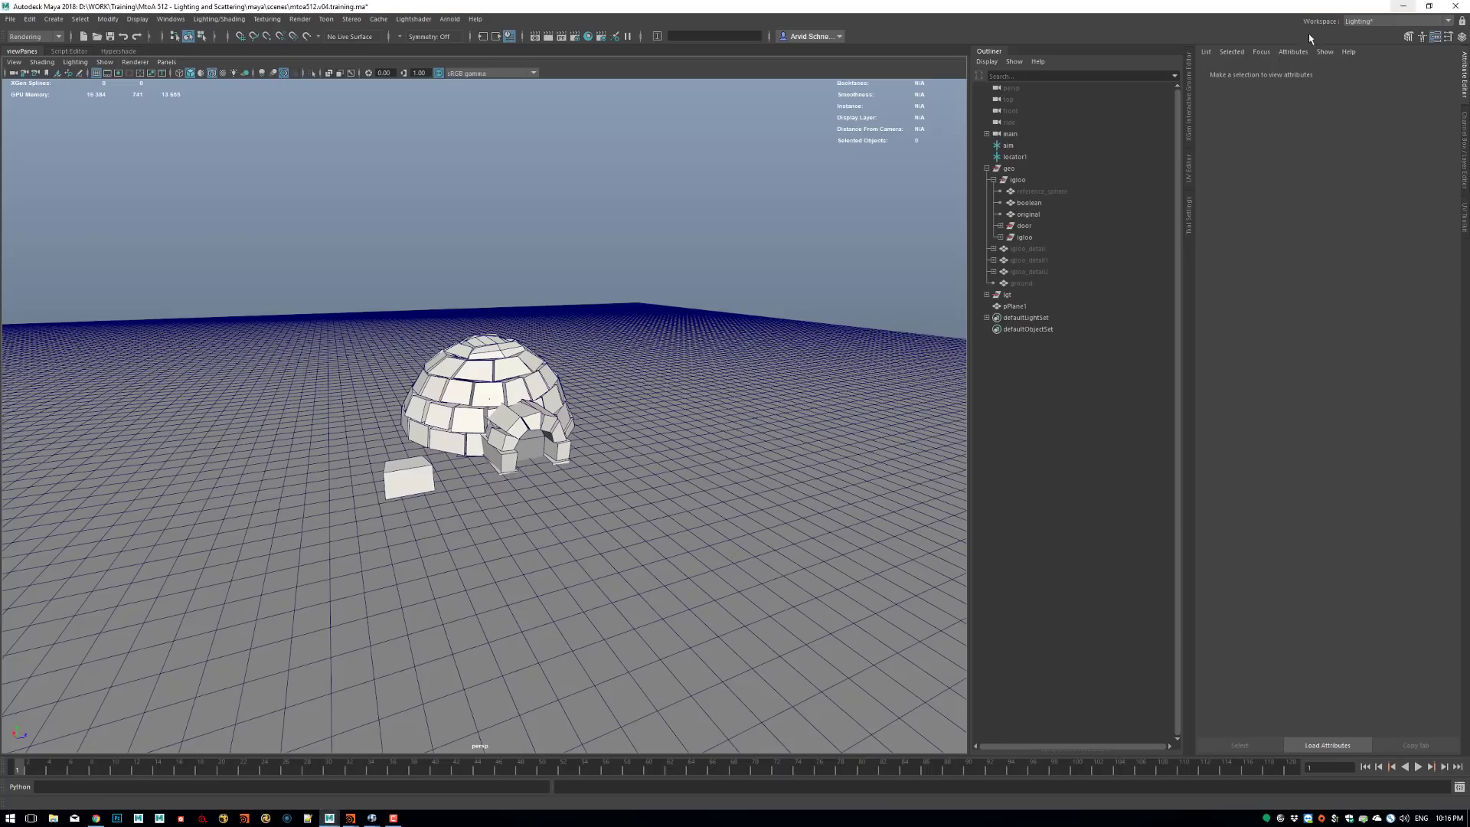
{"action": "key", "text": "alt+Tab"}
Start the Sculpt tool on the ground plane, adjust the brush size and raise soft snow drifts in front of the igloo's entrance.
{"action": "left_click", "coordinate": [649, 463]}
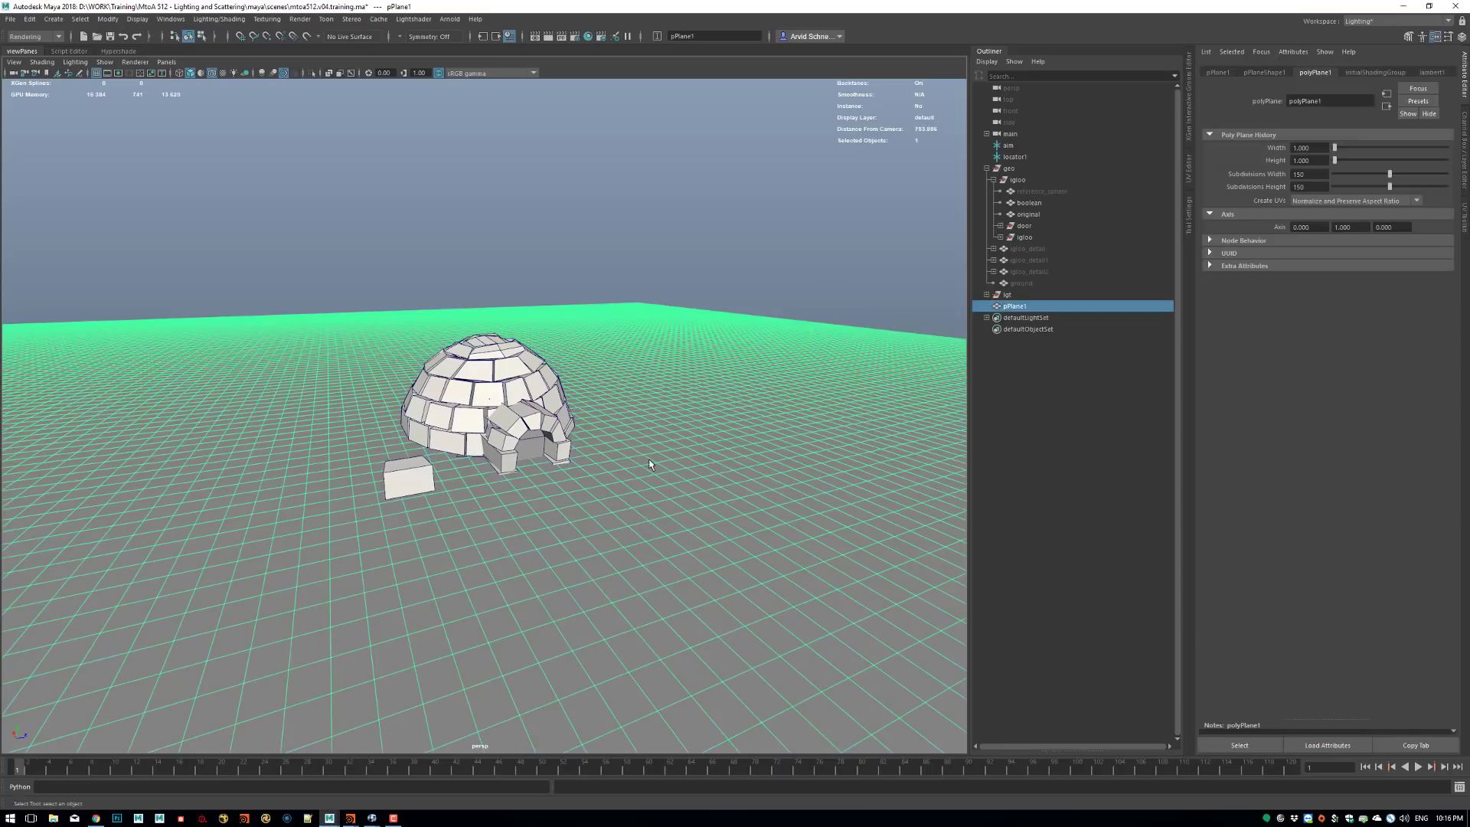
{"action": "right_click_drag", "start_coordinate": [677, 448], "coordinate": [628, 433], "text": "shift"}
{"action": "left_click_drag", "start_coordinate": [627, 433], "coordinate": [636, 520], "text": "alt"}
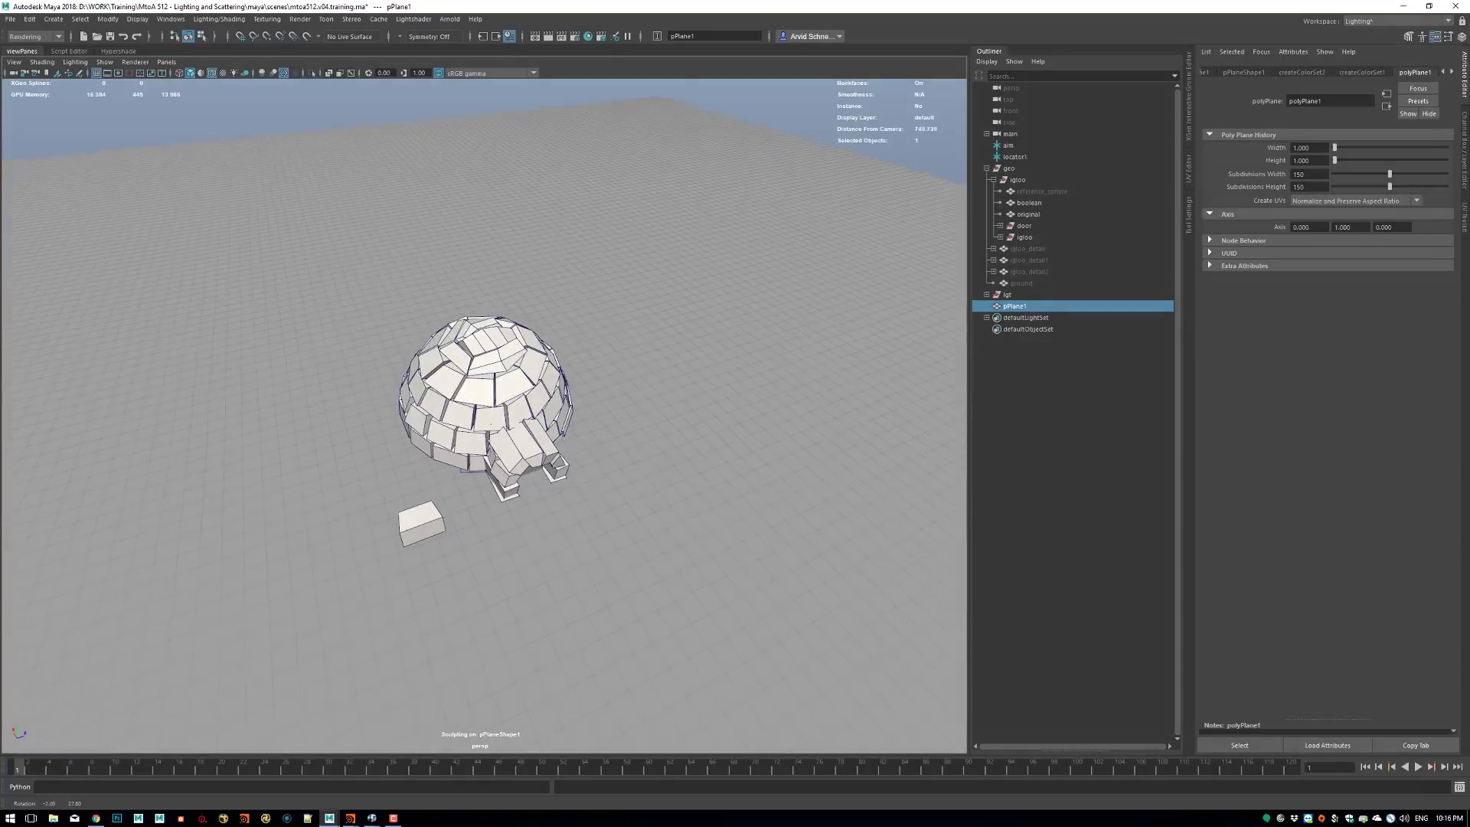
{"action": "right_click_drag", "start_coordinate": [534, 503], "coordinate": [548, 499], "text": "alt"}
{"action": "middle_click_drag", "start_coordinate": [548, 499], "coordinate": [583, 465], "text": "alt"}
{"action": "key", "text": "b"}
{"action": "left_click_drag", "start_coordinate": [546, 471], "coordinate": [572, 468]}
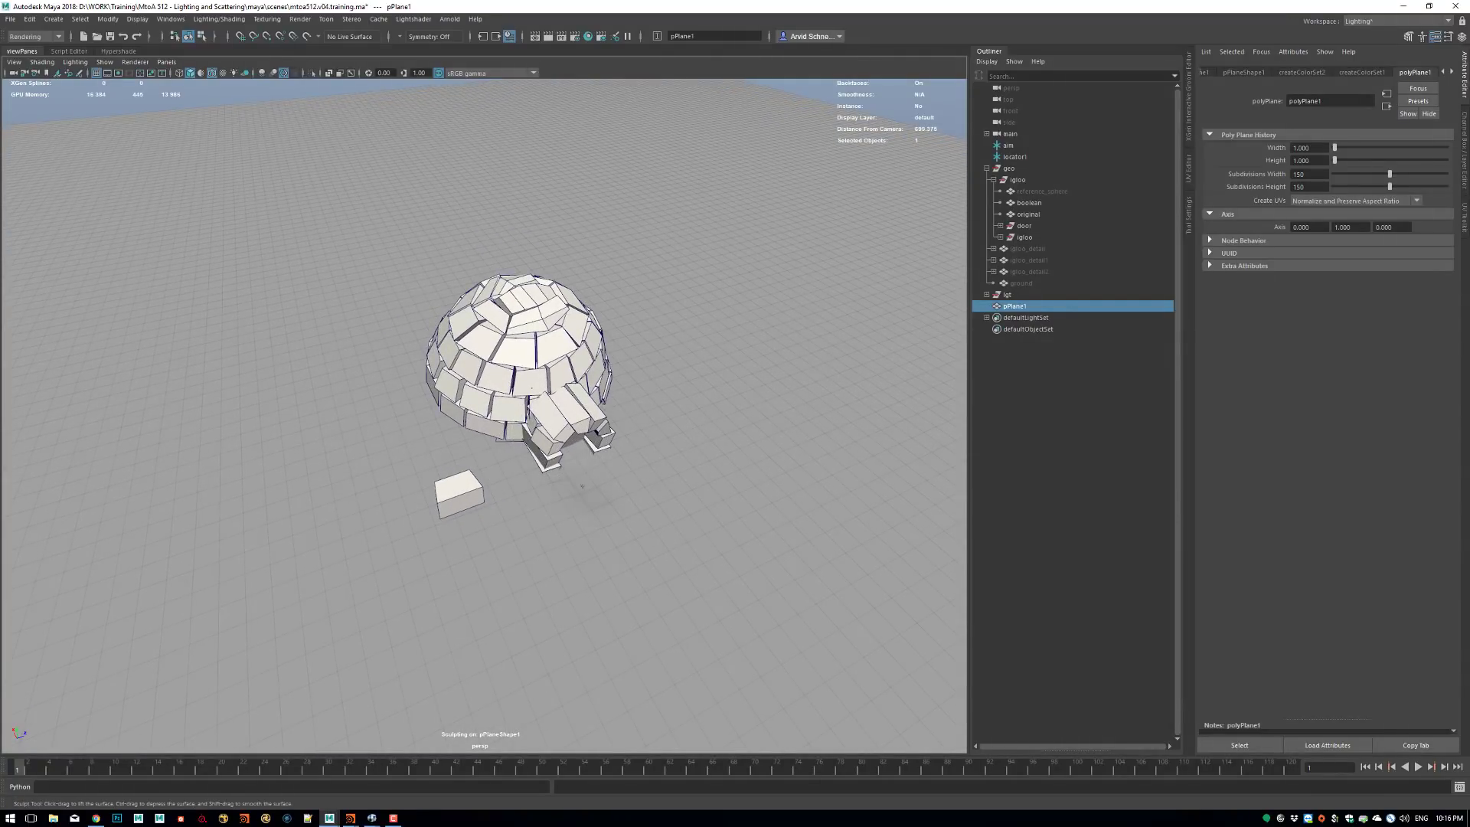
{"action": "left_click_drag", "start_coordinate": [570, 490], "coordinate": [556, 522], "text": "alt"}
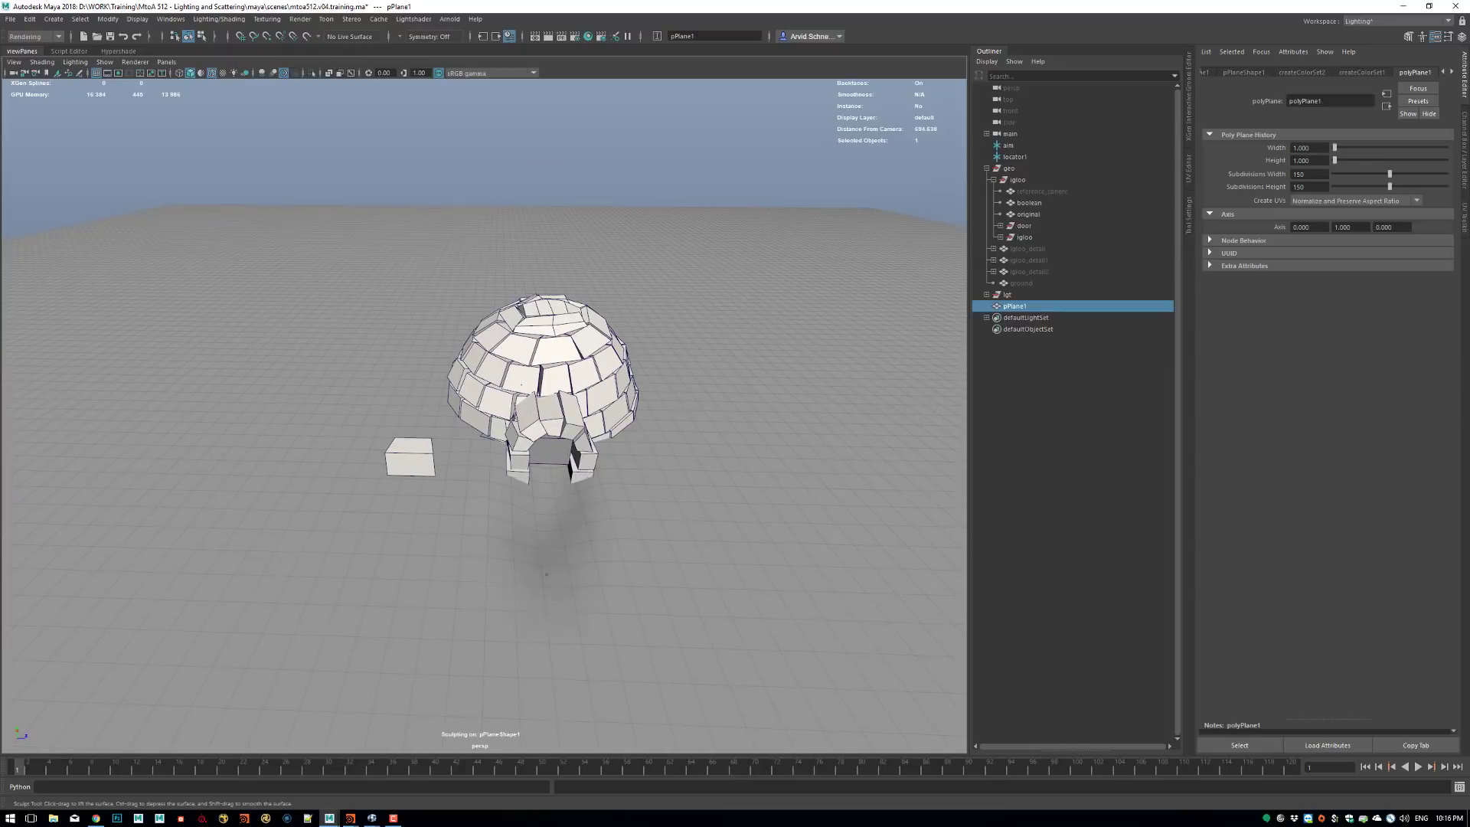
Sculpt more gentle snow drifts into the plane on both sides of the igloo.
{"action": "mouse_move", "coordinate": [736, 416]}
{"action": "left_mouse_down"}
{"action": "mouse_move", "coordinate": [797, 528]}
{"action": "mouse_move", "coordinate": [747, 562]}
{"action": "left_mouse_up"}
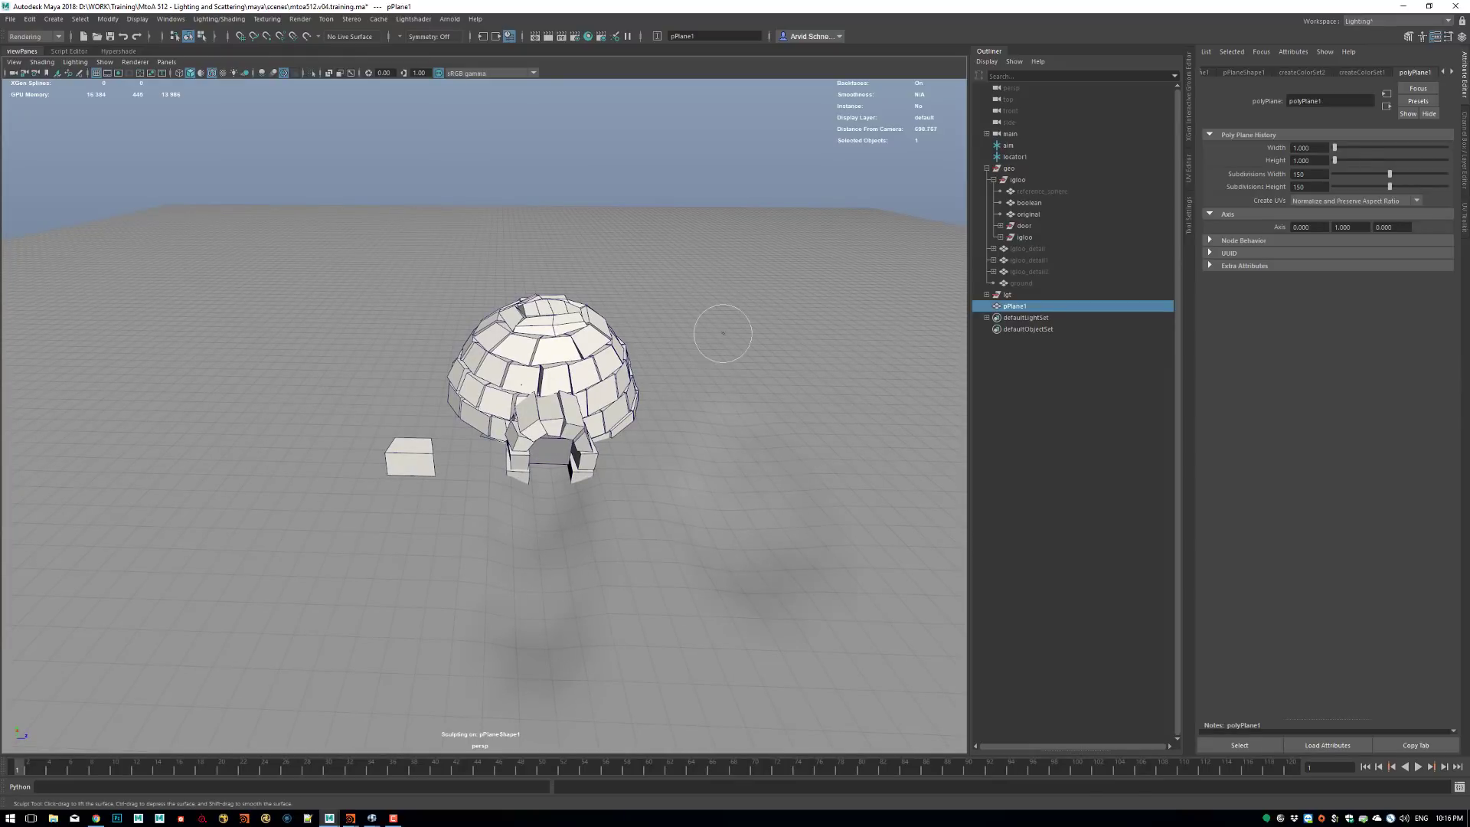
{"action": "right_click_drag", "start_coordinate": [891, 476], "coordinate": [651, 490], "text": "alt"}
{"action": "left_click_drag", "start_coordinate": [635, 490], "coordinate": [758, 451], "text": "alt"}
{"action": "left_click_drag", "start_coordinate": [329, 478], "coordinate": [436, 475]}
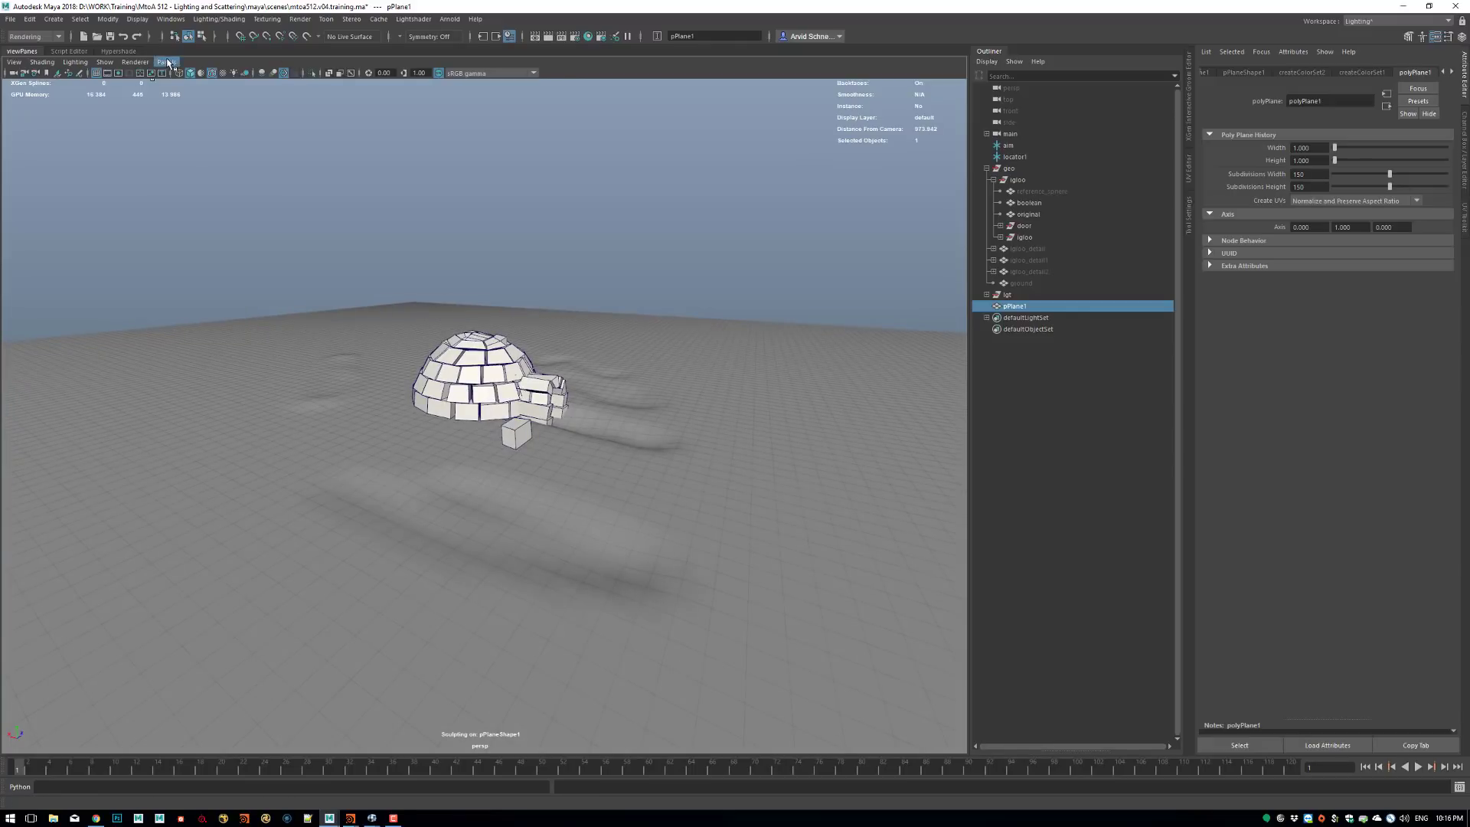
Tear off a small floating copy of the mainShape camera view and return the main viewport to the perspective camera.
{"action": "left_click", "coordinate": [167, 63]}
{"action": "mouse_move", "coordinate": [229, 69]}
{"action": "left_click", "coordinate": [322, 76]}
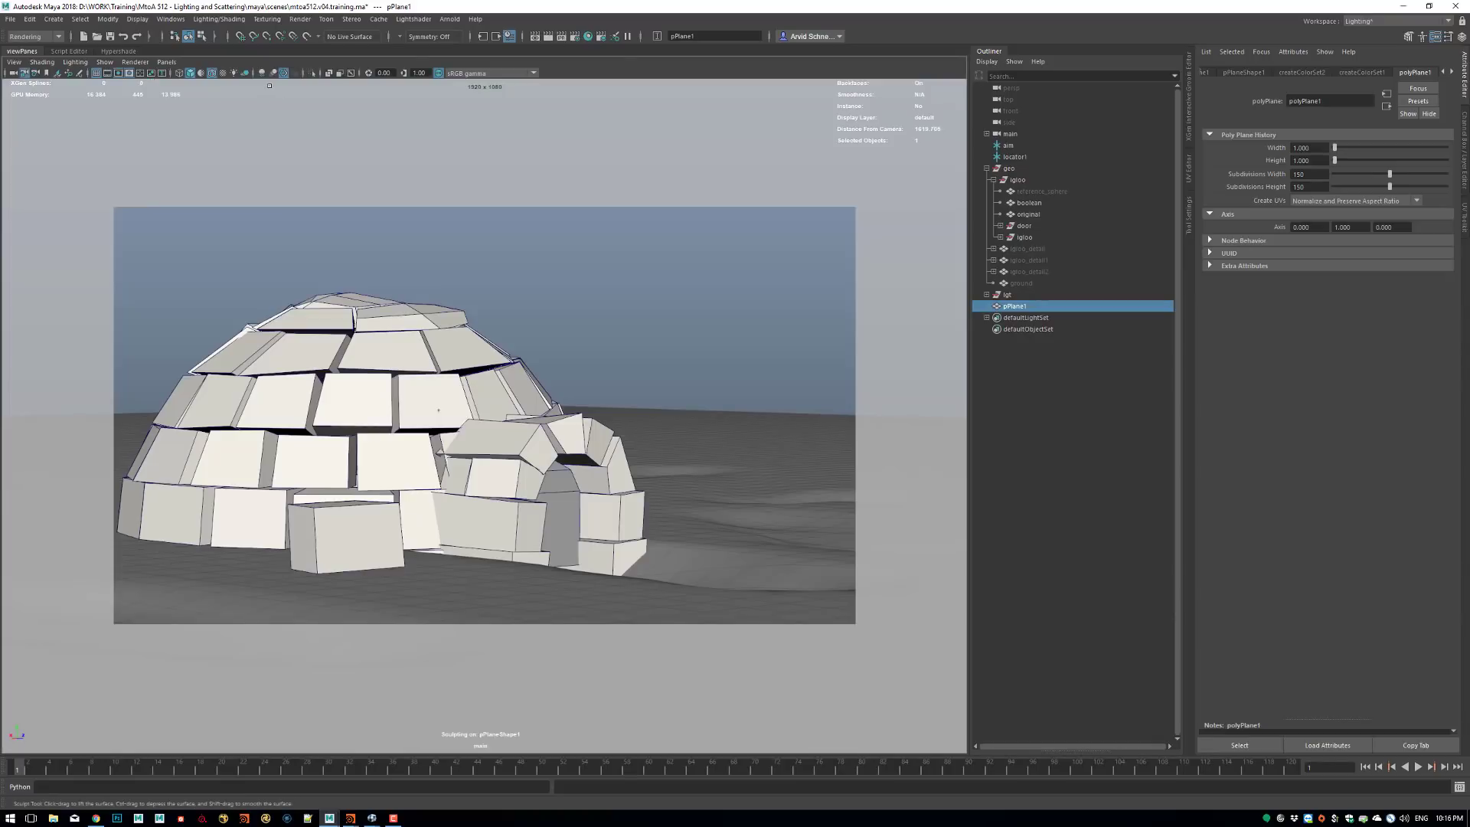
{"action": "left_click", "coordinate": [176, 61]}
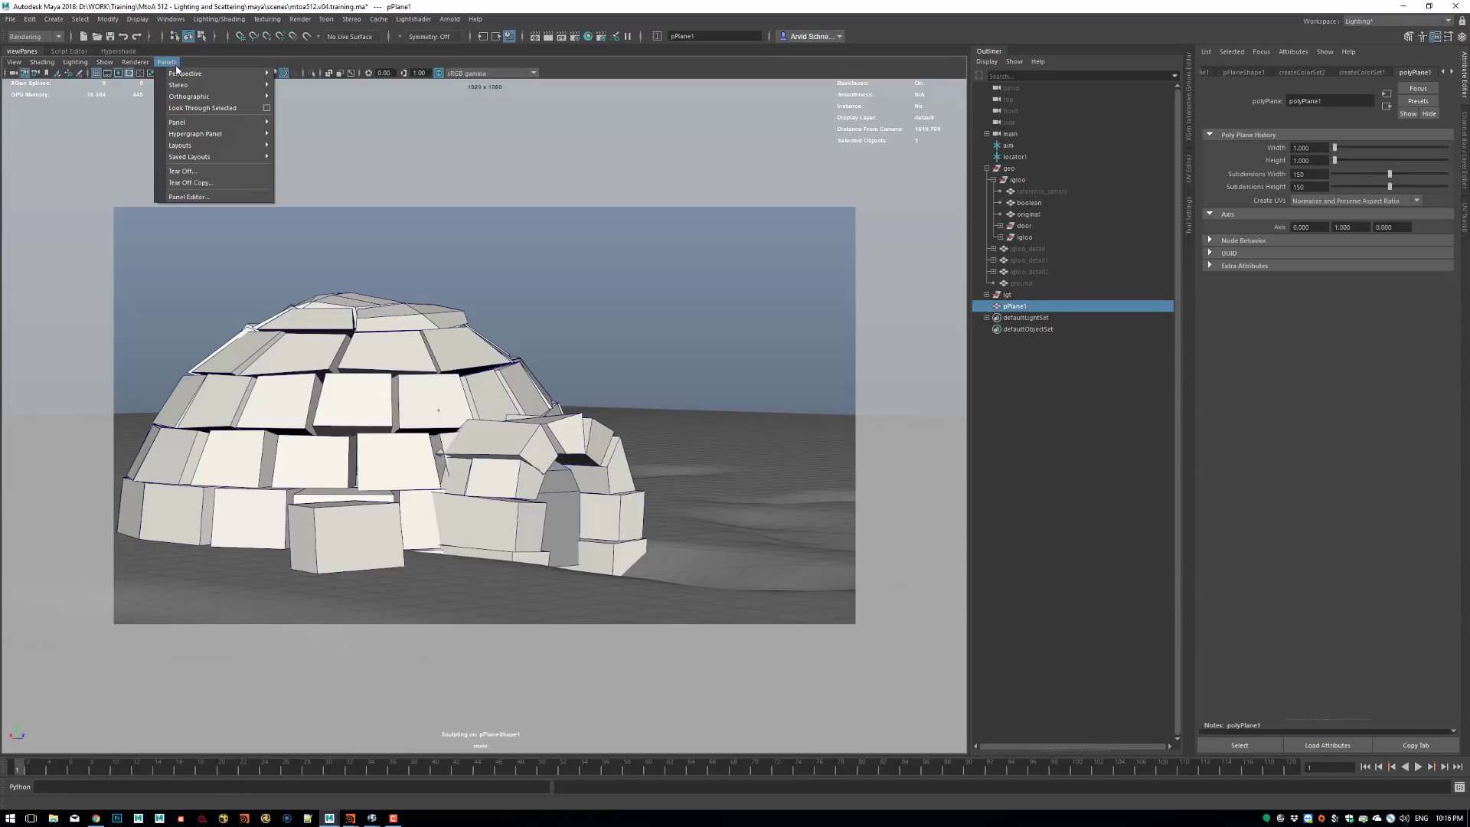
{"action": "left_click", "coordinate": [216, 184]}
{"action": "left_click_drag", "start_coordinate": [1109, 99], "coordinate": [669, 518]}
{"action": "left_click_drag", "start_coordinate": [383, 527], "coordinate": [1171, 492]}
{"action": "left_click", "coordinate": [166, 62]}
{"action": "mouse_move", "coordinate": [208, 74]}
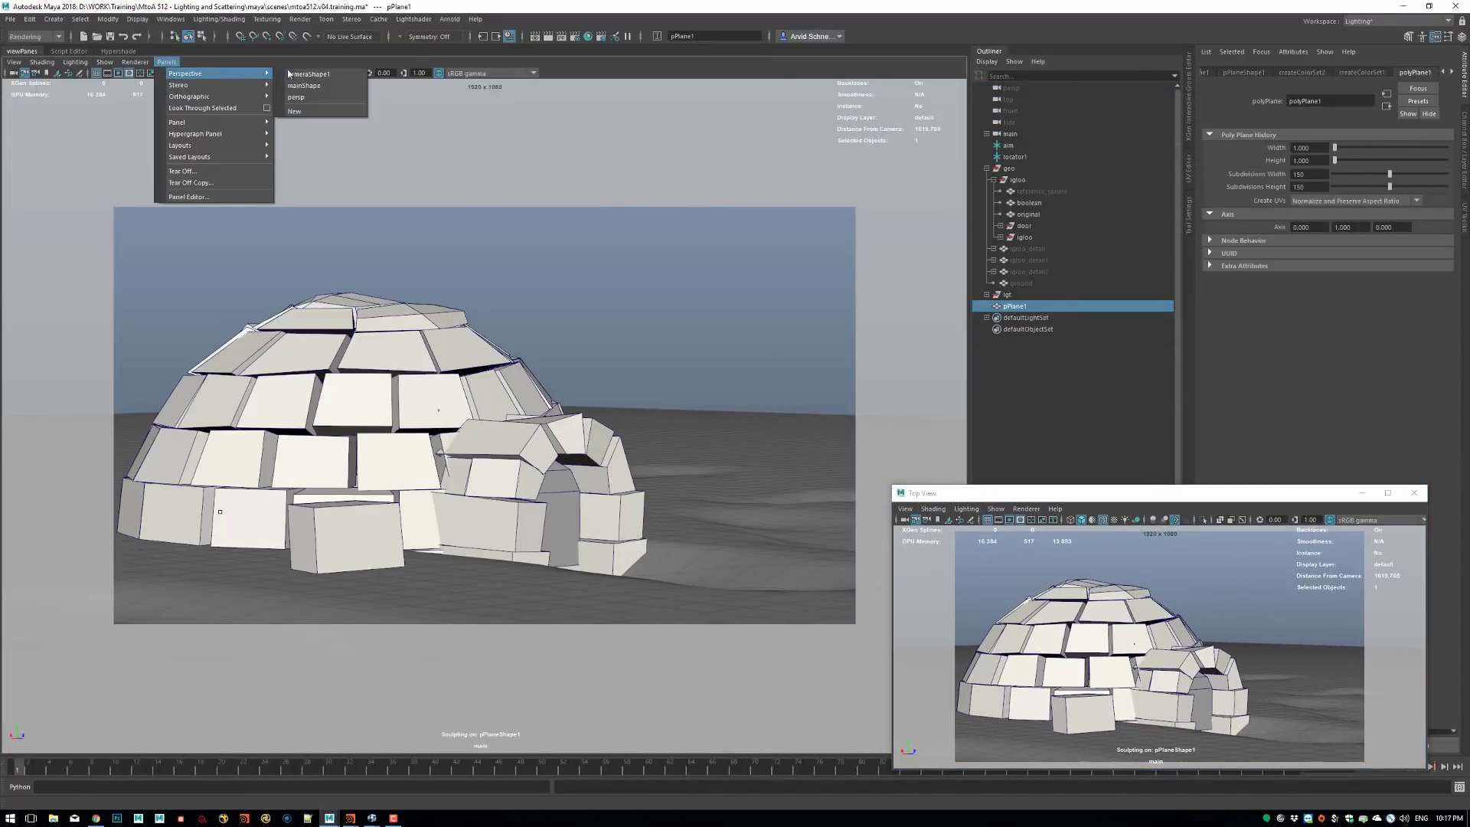
{"action": "left_click", "coordinate": [337, 80]}
Sculpt broad, low undulations across the ground plane behind and beside the igloo.
{"action": "right_click_drag", "start_coordinate": [564, 333], "coordinate": [474, 341], "text": "alt"}
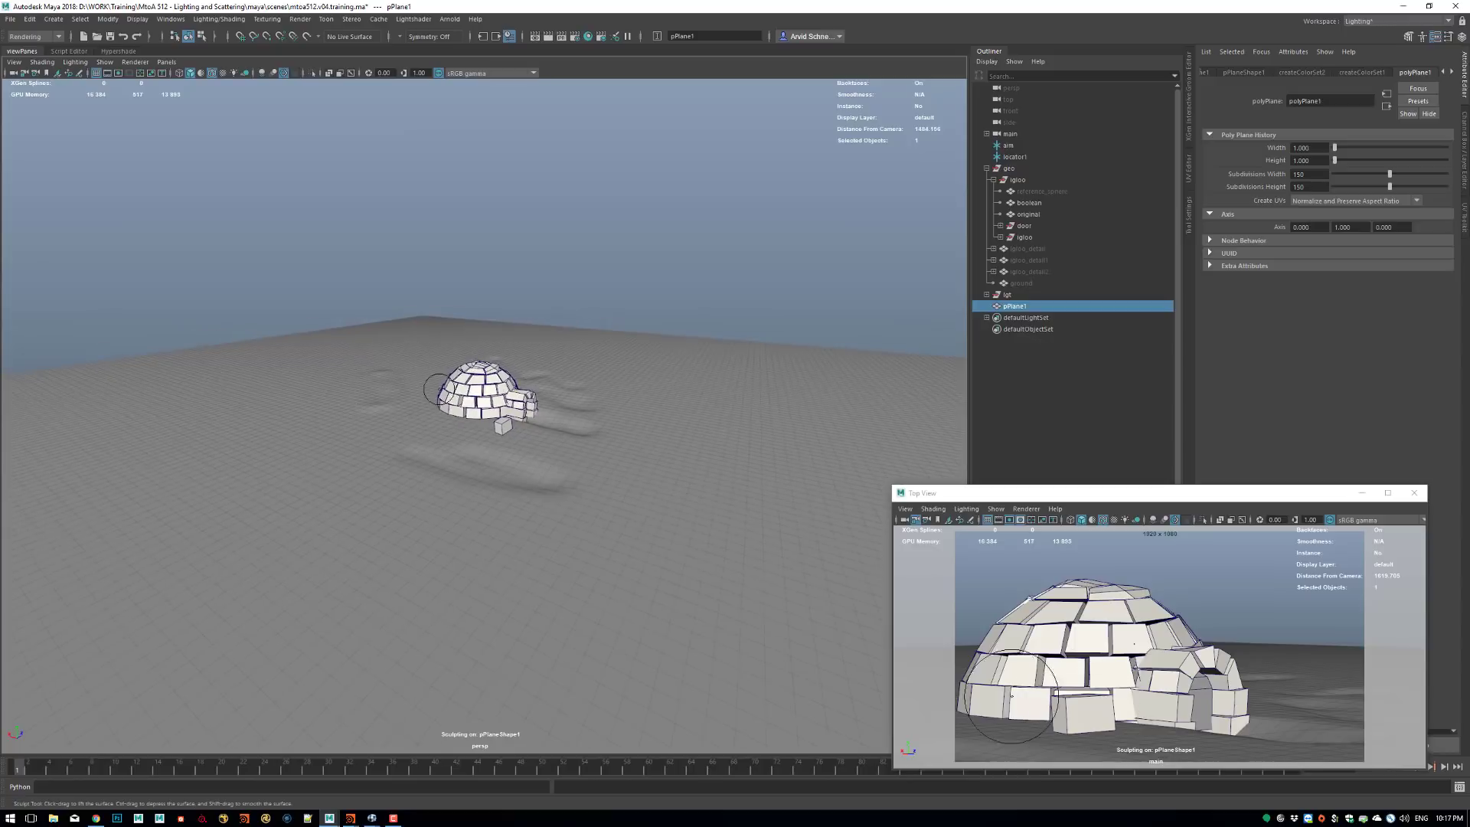
{"action": "left_click_drag", "start_coordinate": [494, 268], "coordinate": [514, 353], "text": "alt"}
{"action": "middle_click_drag", "start_coordinate": [513, 353], "coordinate": [493, 421], "text": "alt"}
{"action": "left_click_drag", "start_coordinate": [493, 421], "coordinate": [629, 337], "text": "alt"}
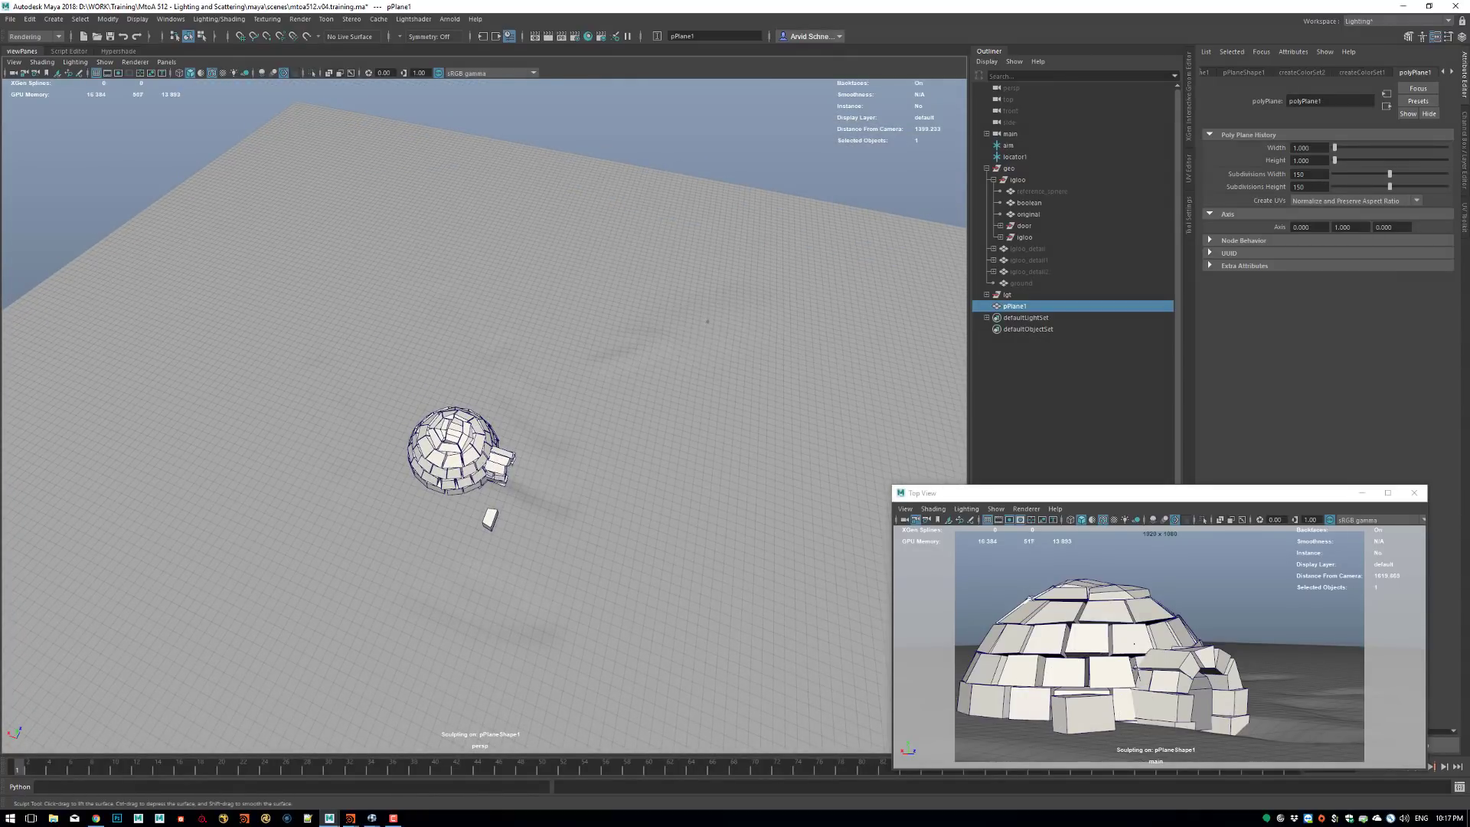
{"action": "left_click_drag", "start_coordinate": [707, 322], "coordinate": [712, 317]}
{"action": "mouse_move", "coordinate": [661, 219]}
{"action": "left_mouse_down"}
{"action": "mouse_move", "coordinate": [528, 264]}
{"action": "mouse_move", "coordinate": [438, 188]}
{"action": "left_mouse_up"}
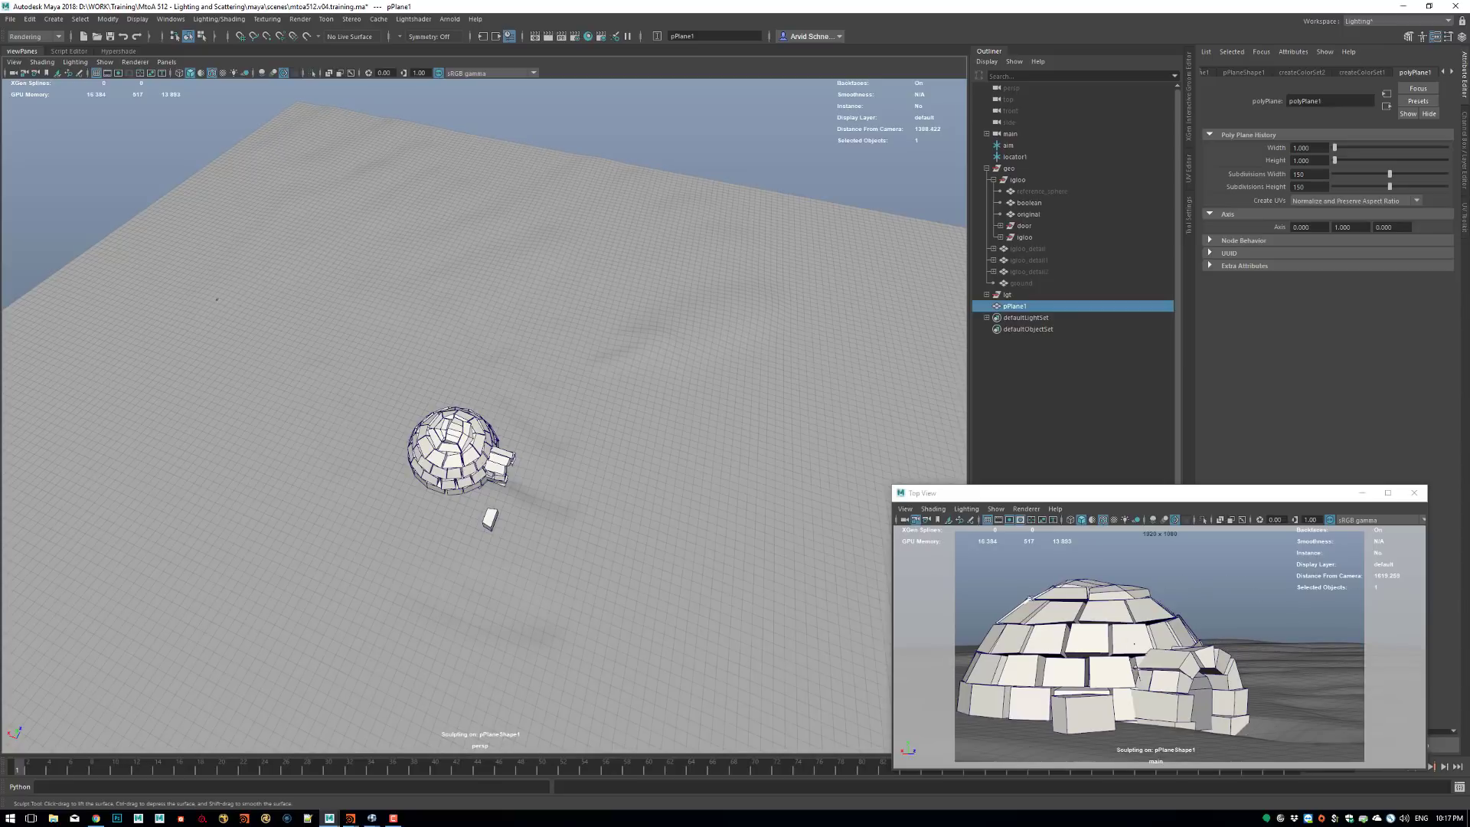
{"action": "left_click_drag", "start_coordinate": [295, 328], "coordinate": [321, 246], "text": "alt"}
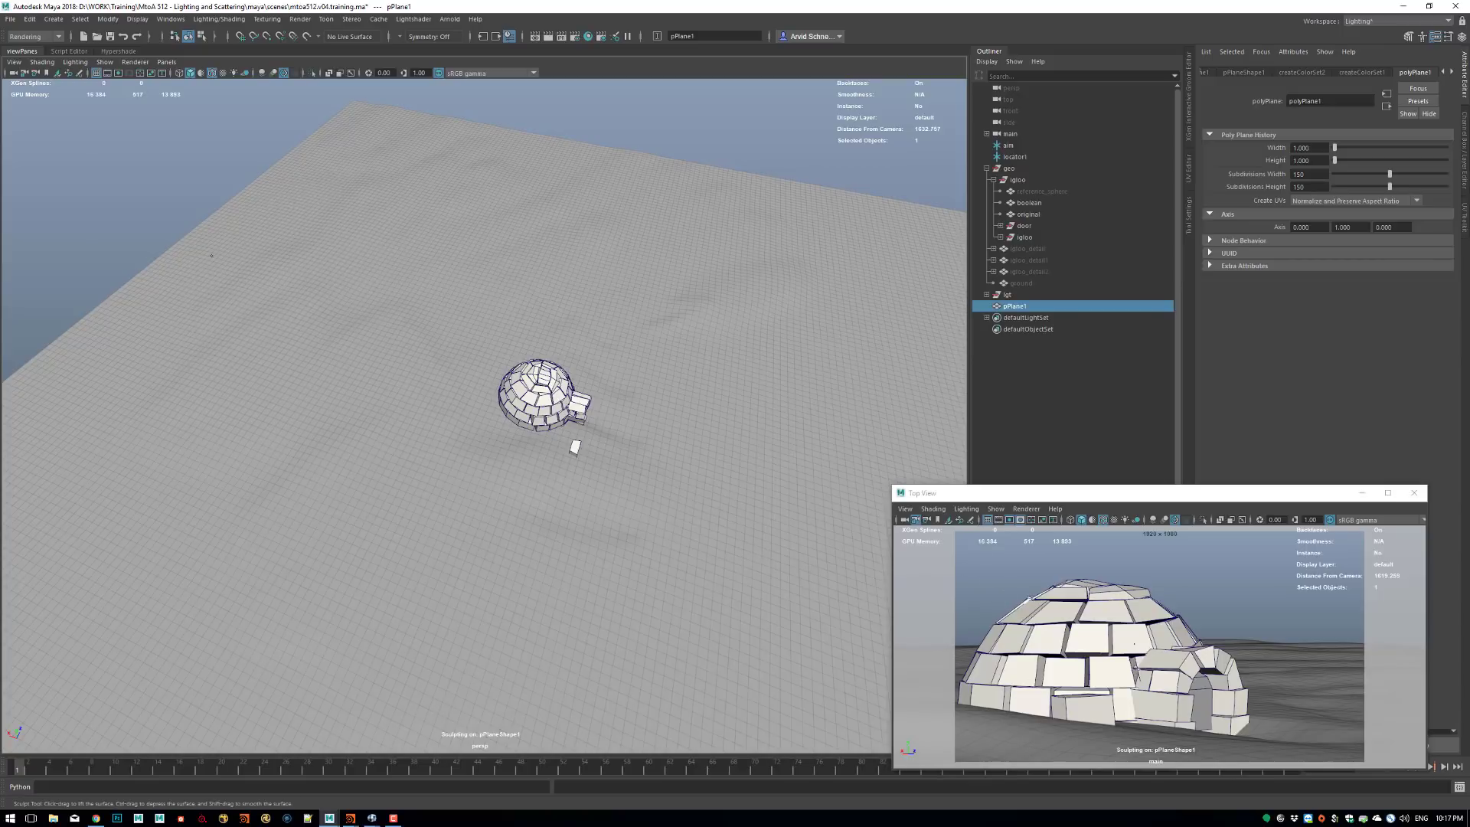
{"action": "left_click_drag", "start_coordinate": [357, 354], "coordinate": [381, 393]}
{"action": "left_click_drag", "start_coordinate": [342, 184], "coordinate": [327, 180]}
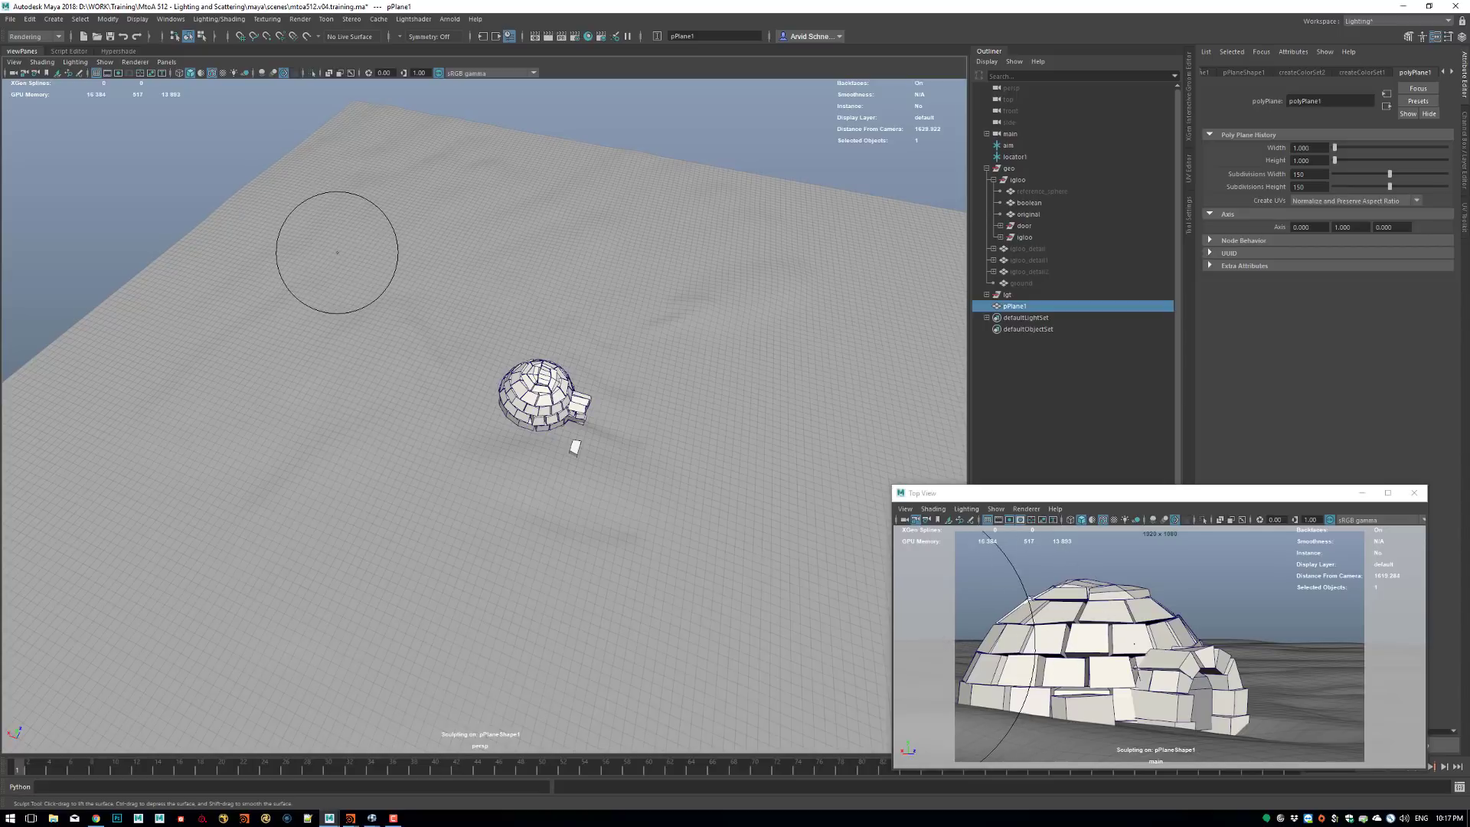
Try to raise a tall hill at the ground plane's far corner with a stronger sculpt brush, and undo the stroke.
{"action": "key", "text": "m"}
{"action": "left_click_drag", "start_coordinate": [337, 250], "coordinate": [337, 239]}
{"action": "mouse_move", "coordinate": [300, 181]}
{"action": "left_mouse_down"}
{"action": "mouse_move", "coordinate": [274, 181]}
{"action": "mouse_move", "coordinate": [288, 186]}
{"action": "left_mouse_up"}
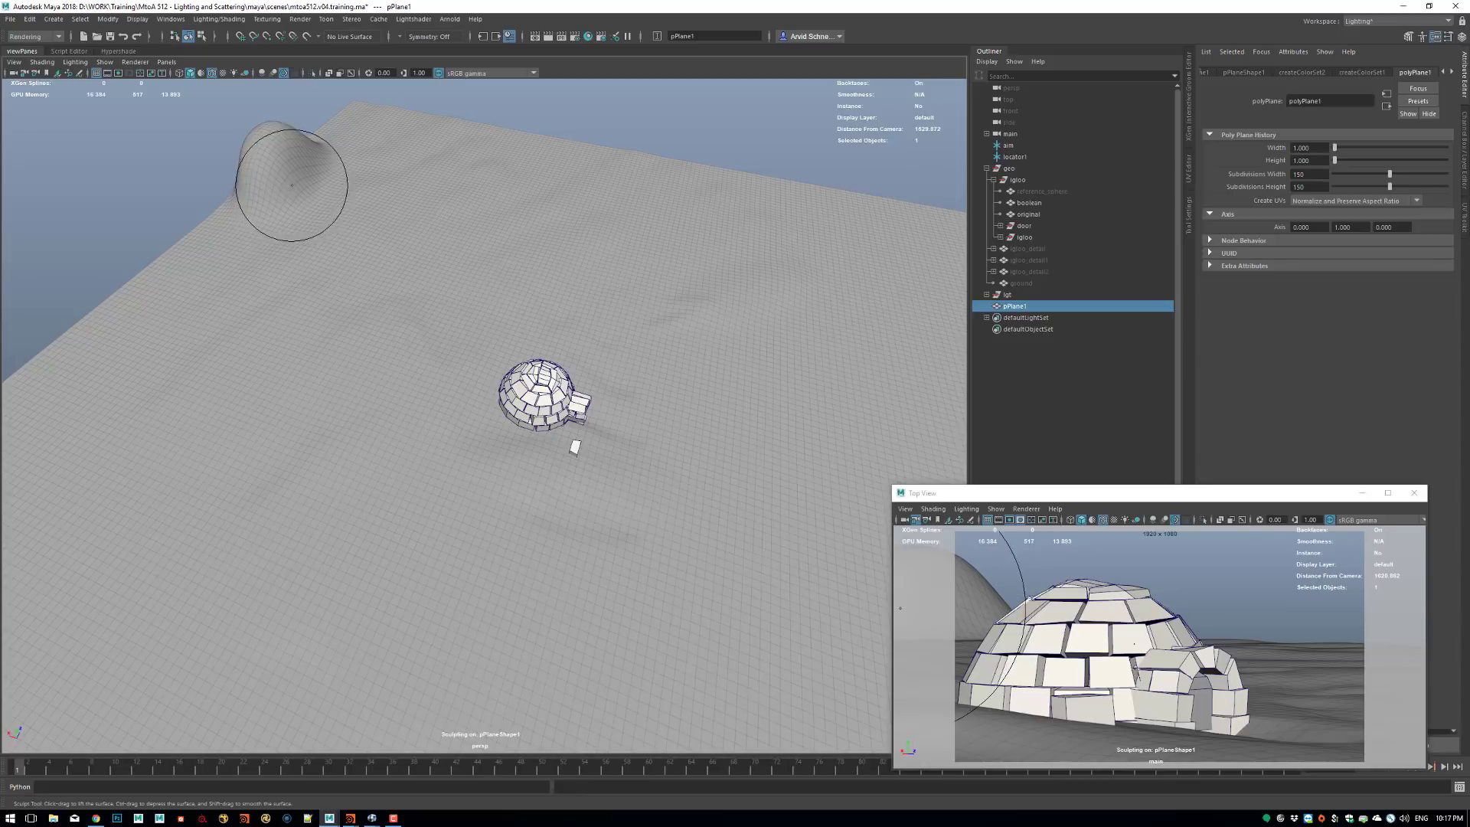
{"action": "key", "text": "ctrl+z"}
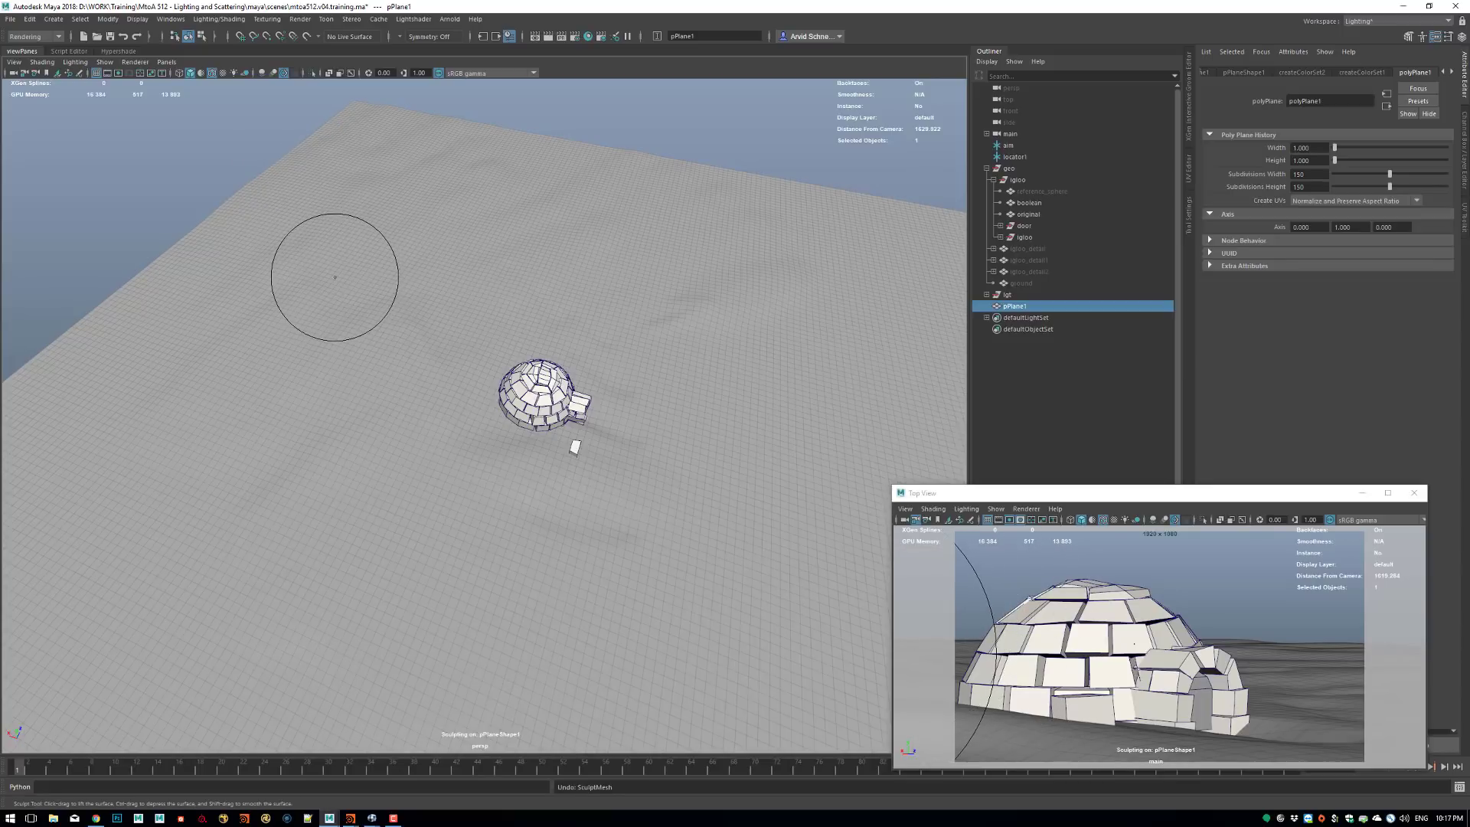
Readjust the brush strength, sculpt lower hills at the plane's far corner and smooth them into rolling snow drifts.
{"action": "key", "text": "m"}
{"action": "mouse_move", "coordinate": [335, 277]}
{"action": "left_mouse_down"}
{"action": "mouse_move", "coordinate": [334, 167]}
{"action": "mouse_move", "coordinate": [246, 204]}
{"action": "mouse_move", "coordinate": [319, 158]}
{"action": "left_mouse_up"}
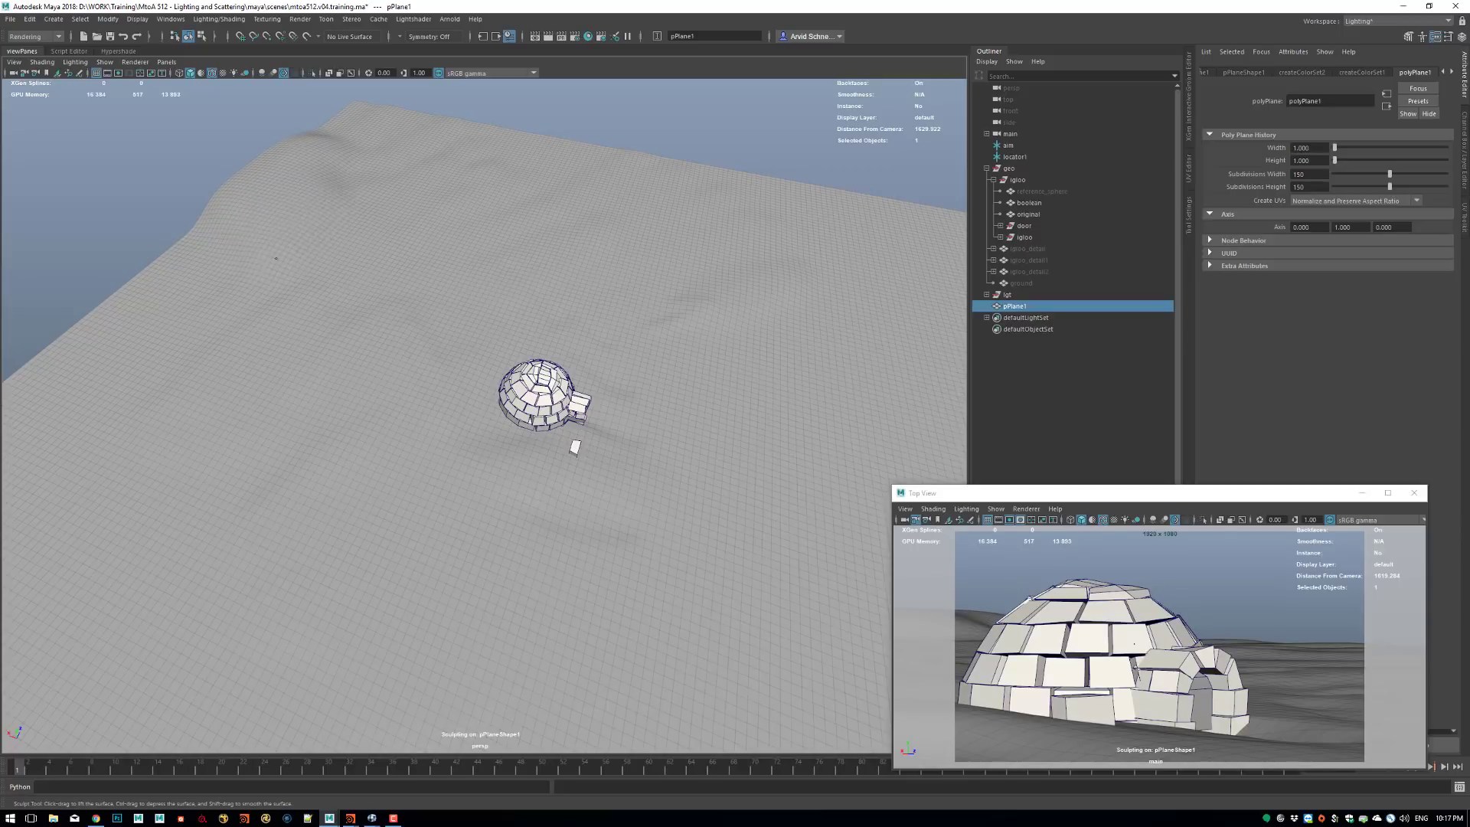
{"action": "left_click_drag", "start_coordinate": [277, 259], "coordinate": [331, 174]}
{"action": "left_click_drag", "start_coordinate": [240, 205], "coordinate": [306, 226], "text": "shift"}
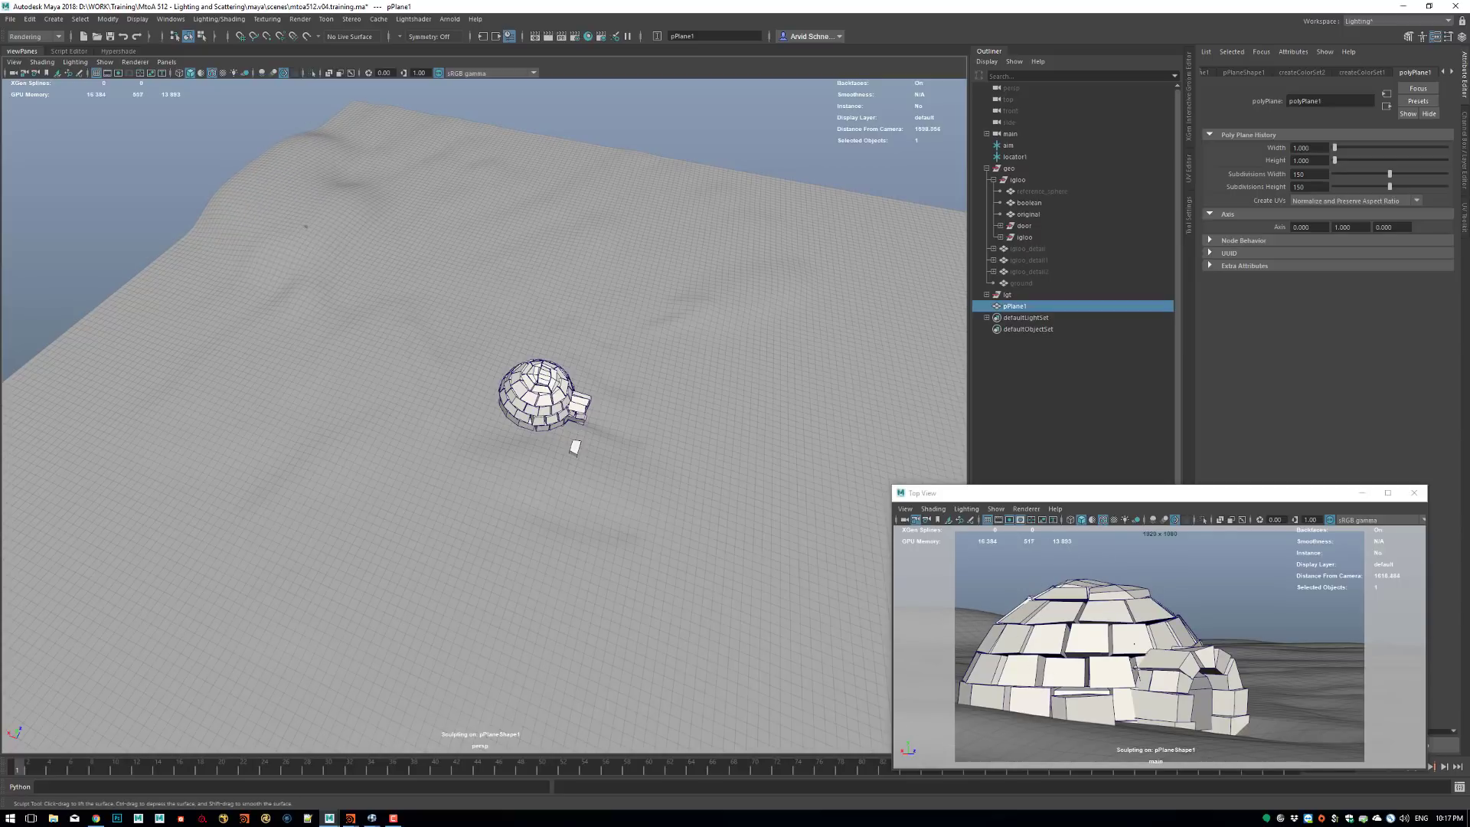
{"action": "mouse_move", "coordinate": [335, 169]}
{"action": "left_mouse_down"}
{"action": "mouse_move", "coordinate": [327, 139]}
{"action": "mouse_move", "coordinate": [305, 153]}
{"action": "left_mouse_up"}
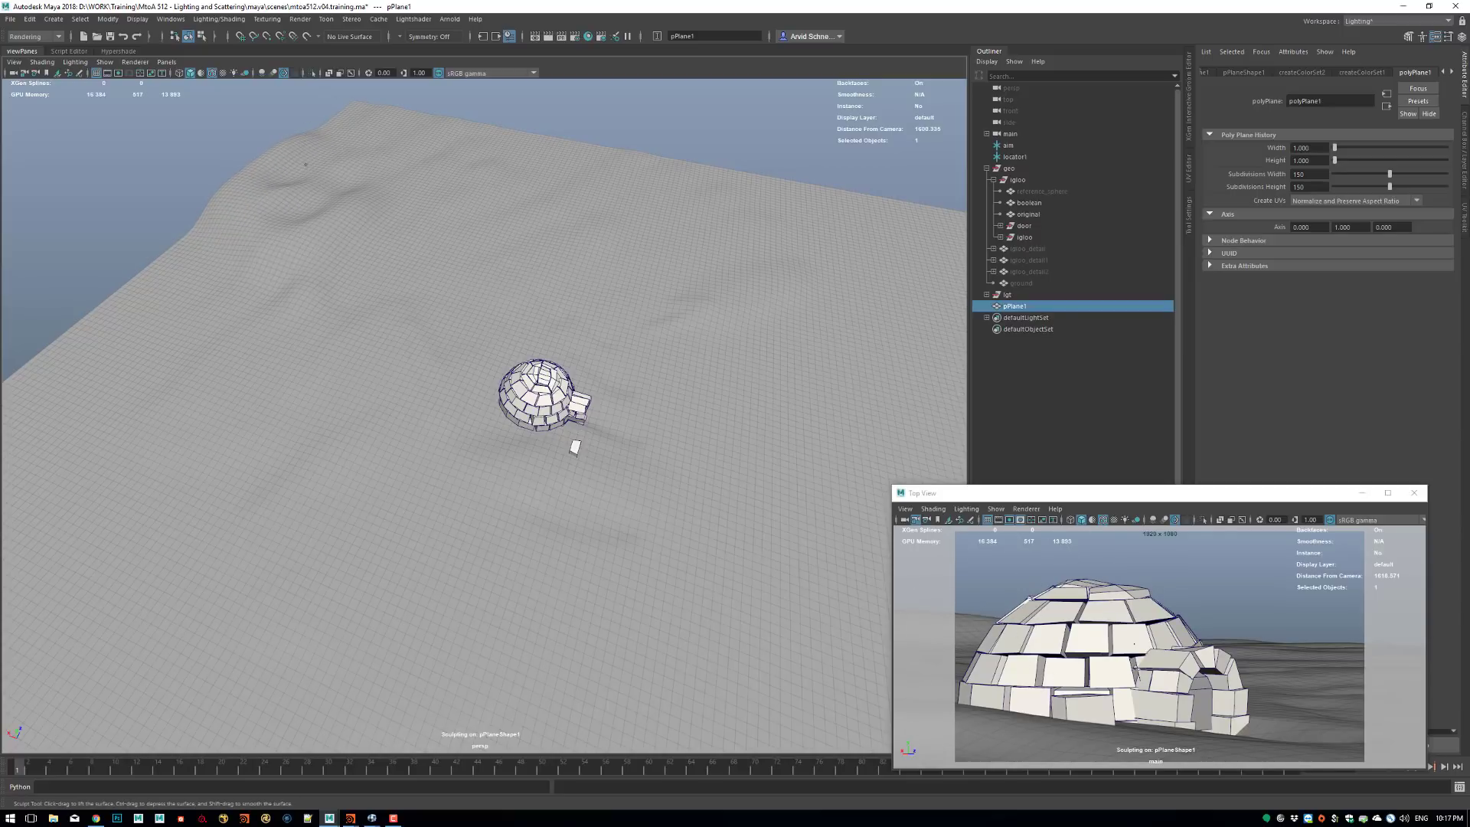
{"action": "left_click_drag", "start_coordinate": [366, 206], "coordinate": [383, 205], "text": "shift"}
{"action": "left_click_drag", "start_coordinate": [297, 268], "coordinate": [208, 295]}
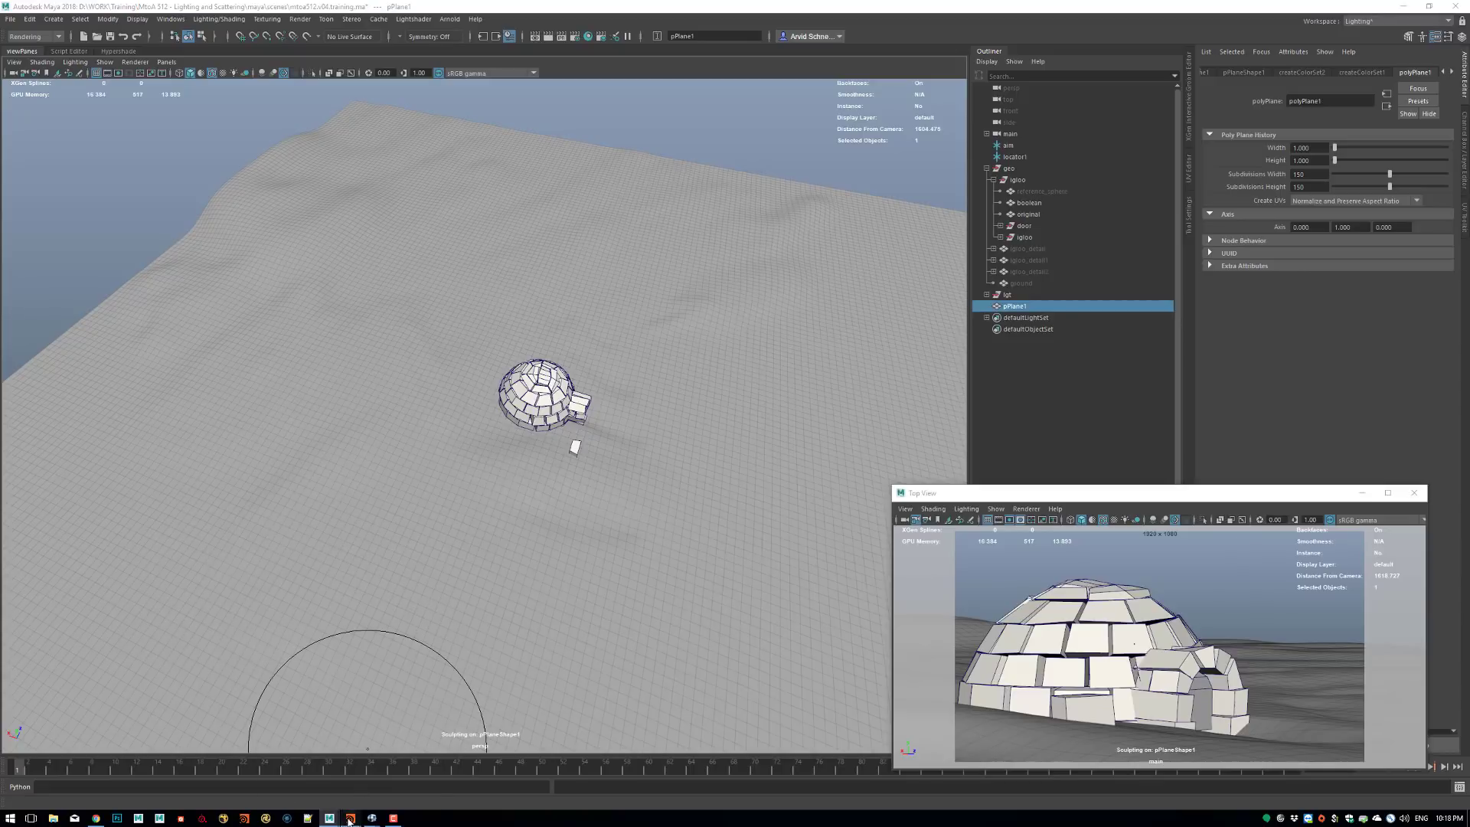
Switch to Houdini and examine the overlapping ground meshes loaded by the alembic8 node.
{"action": "mouse_move", "coordinate": [349, 819]}
{"action": "left_click", "coordinate": [352, 766]}
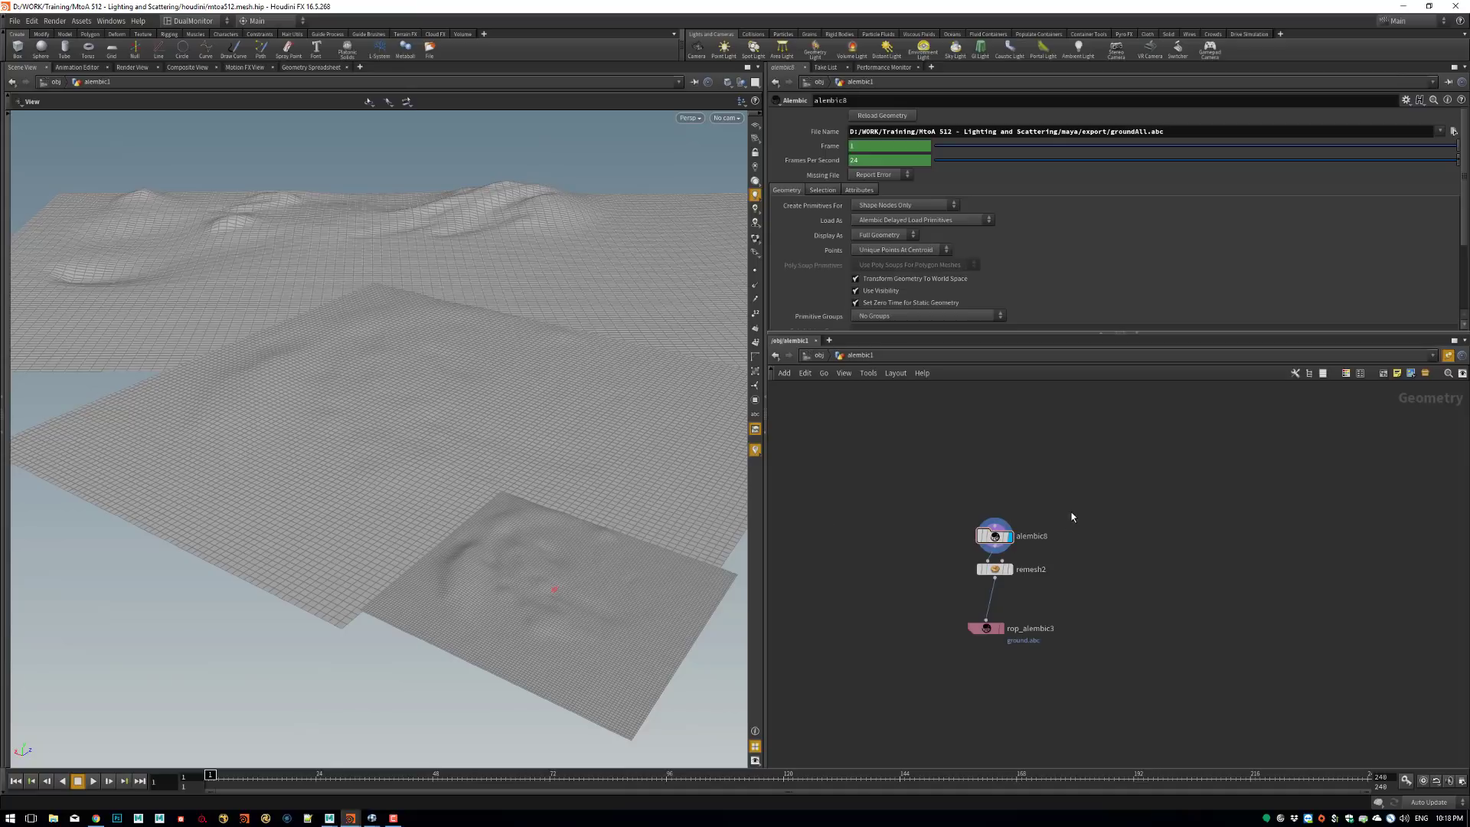
{"action": "left_click_drag", "start_coordinate": [536, 497], "coordinate": [467, 551]}
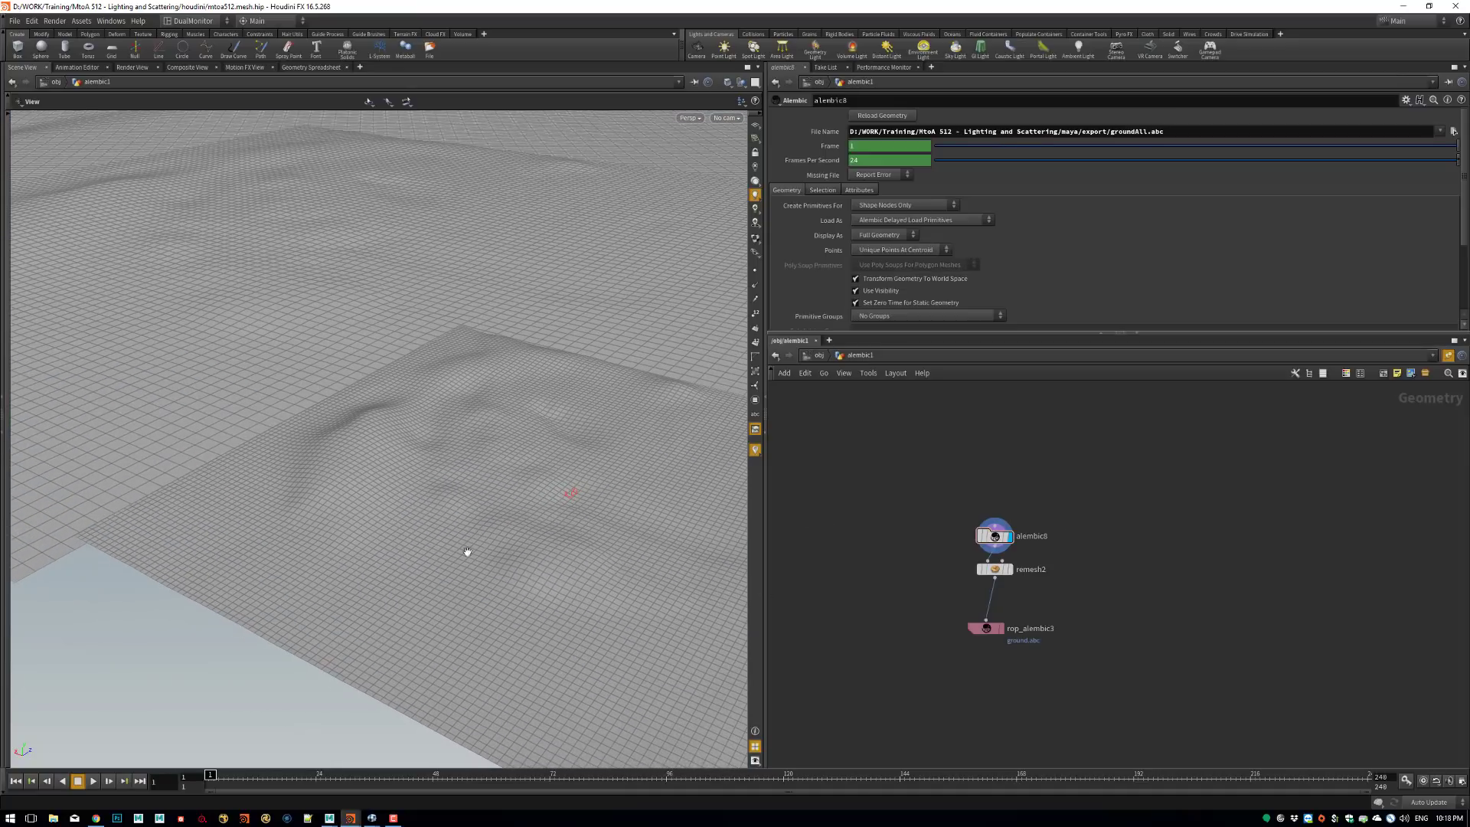
{"action": "left_click_drag", "start_coordinate": [509, 240], "coordinate": [480, 184]}
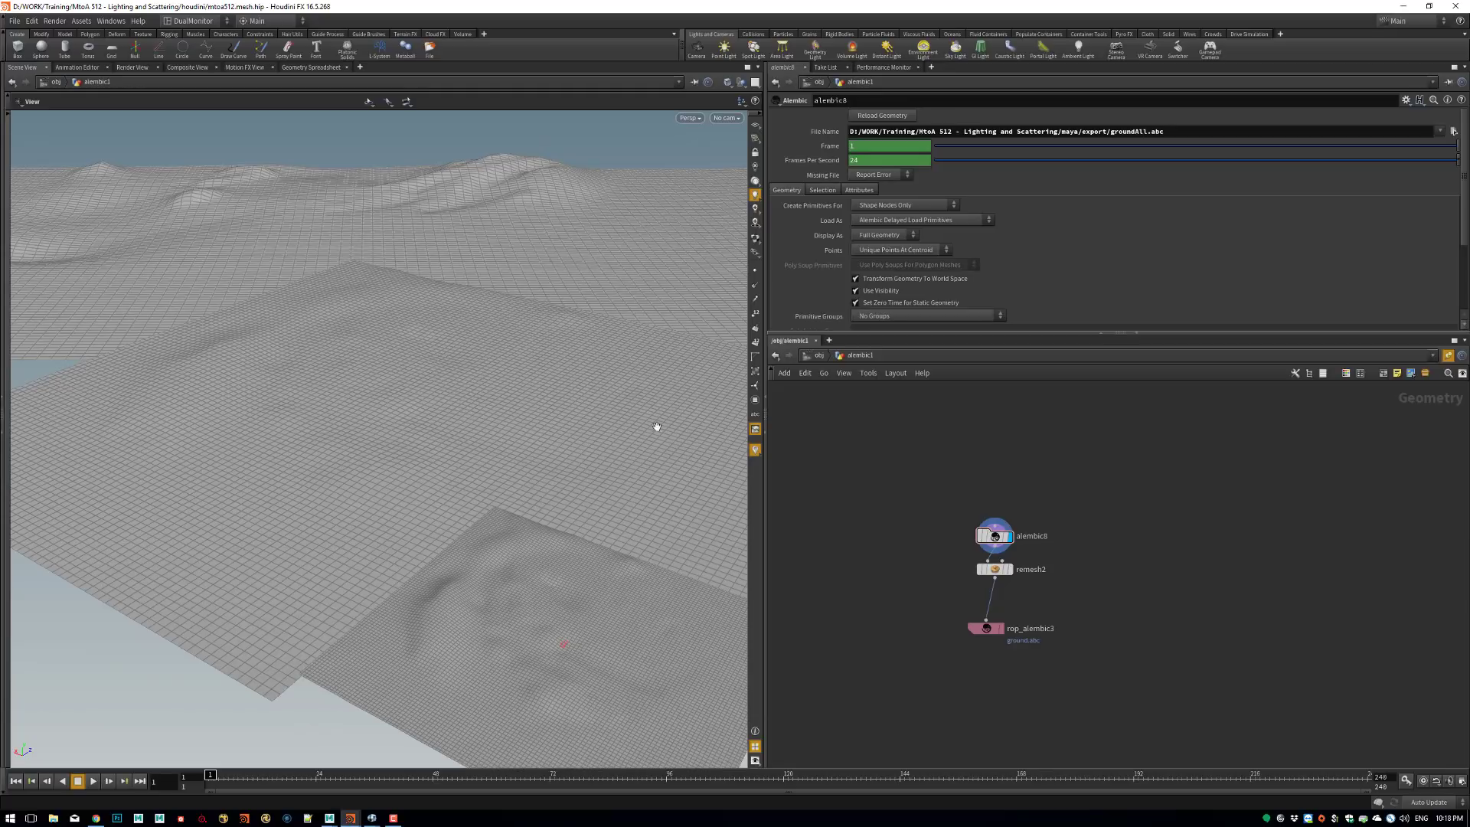
Display the remesh2 node's output and inspect the triangulated ground where the meshes overlap.
{"action": "right_click", "coordinate": [1000, 533]}
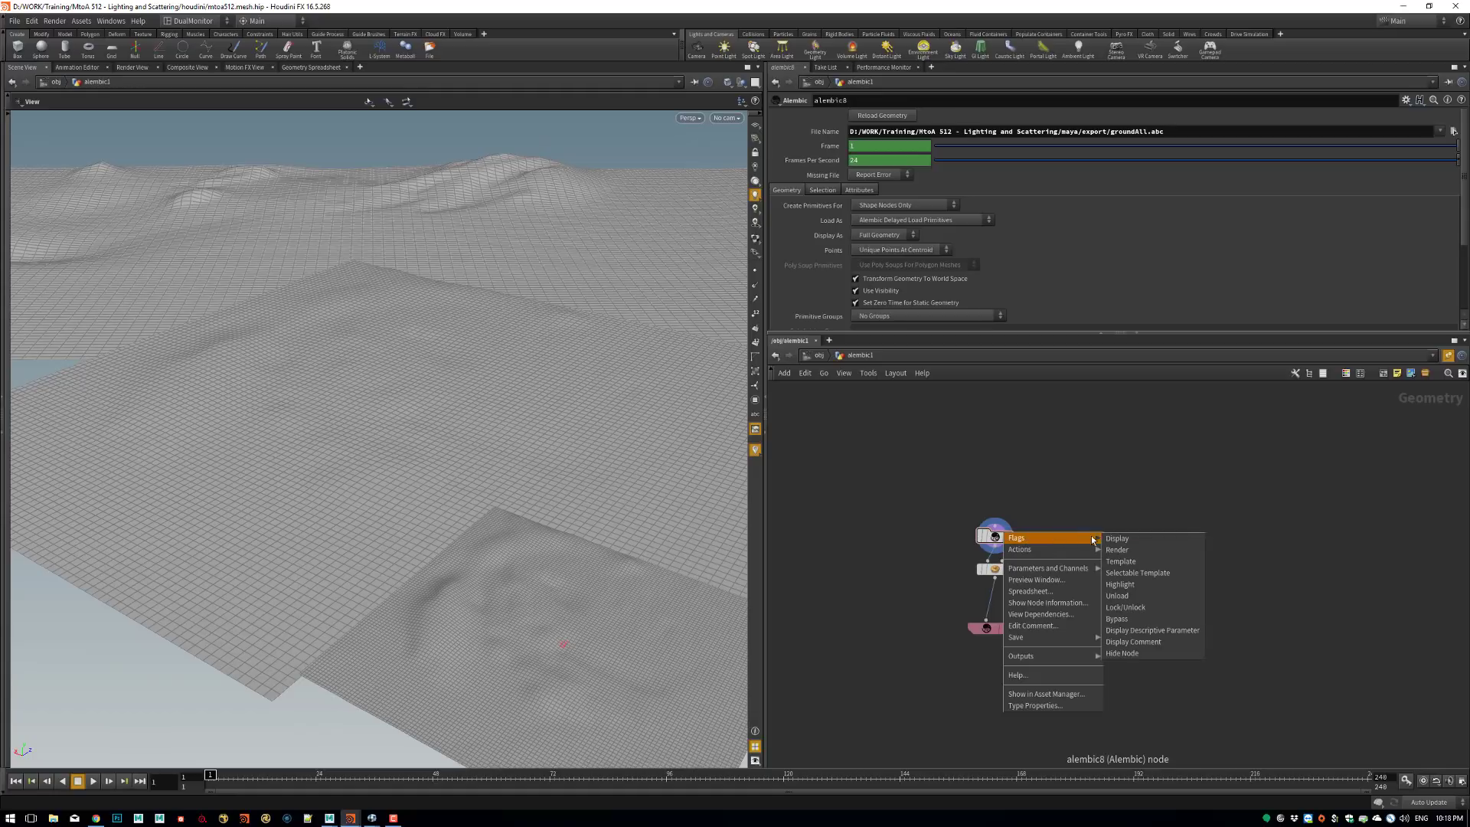
{"action": "left_click", "coordinate": [1074, 479]}
{"action": "right_click_drag", "start_coordinate": [973, 576], "coordinate": [1091, 567]}
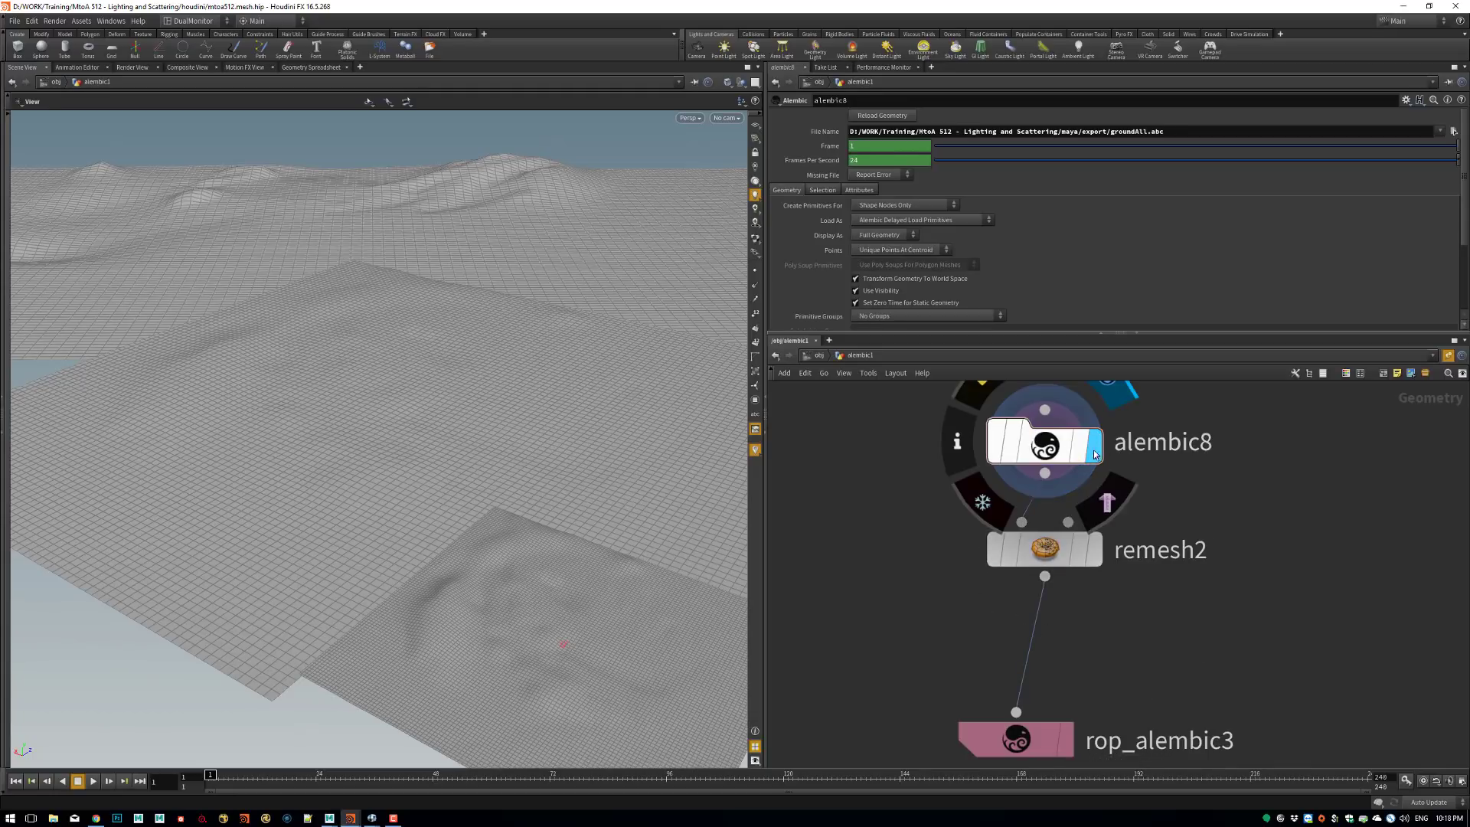
{"action": "right_click_drag", "start_coordinate": [545, 586], "coordinate": [483, 644]}
{"action": "left_click_drag", "start_coordinate": [483, 643], "coordinate": [462, 498]}
{"action": "right_click_drag", "start_coordinate": [462, 499], "coordinate": [716, 502]}
{"action": "left_click_drag", "start_coordinate": [568, 567], "coordinate": [567, 561]}
{"action": "mouse_move", "coordinate": [1087, 546]}
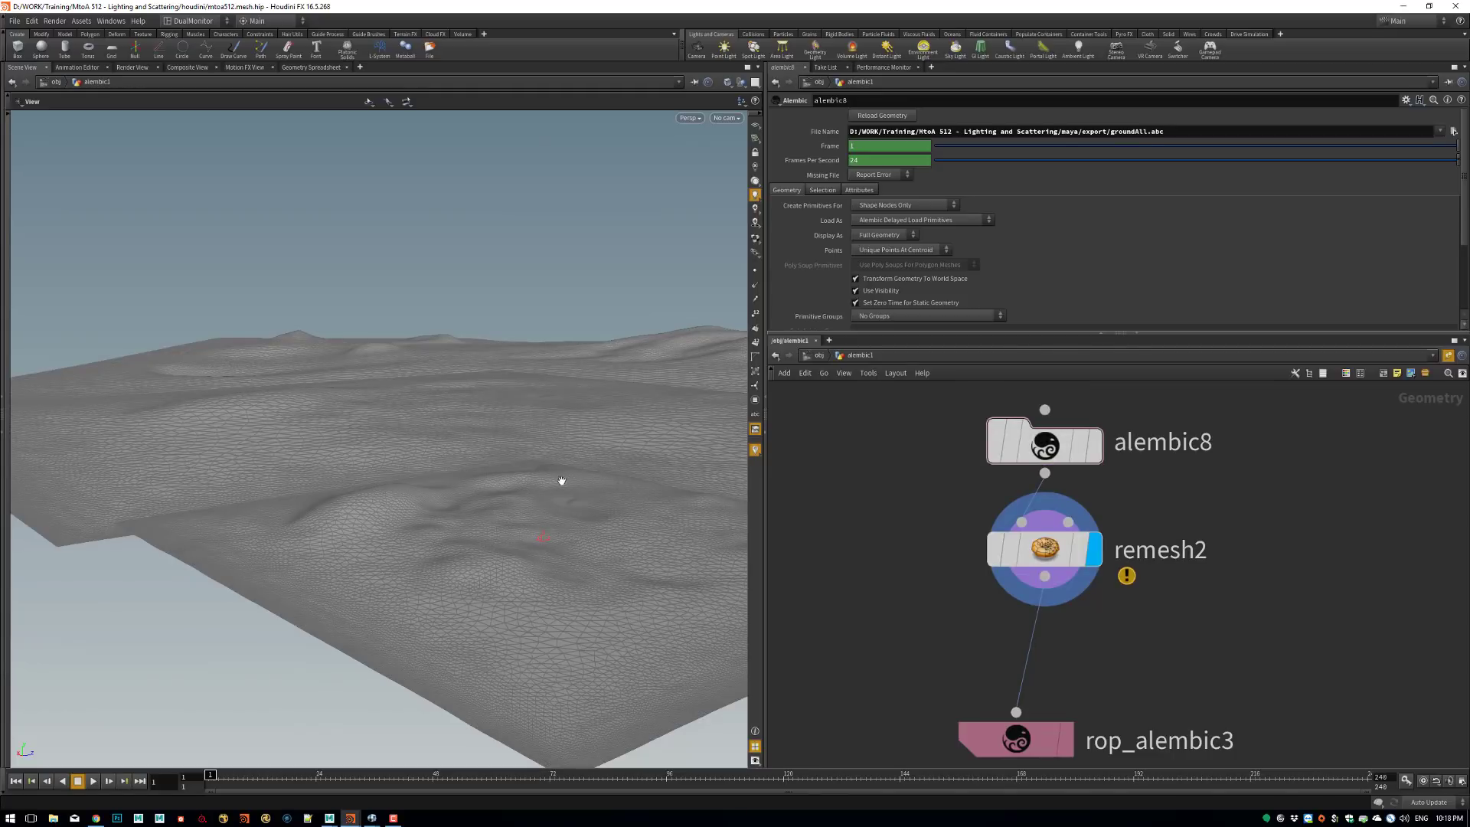
{"action": "left_click_drag", "start_coordinate": [561, 480], "coordinate": [588, 560]}
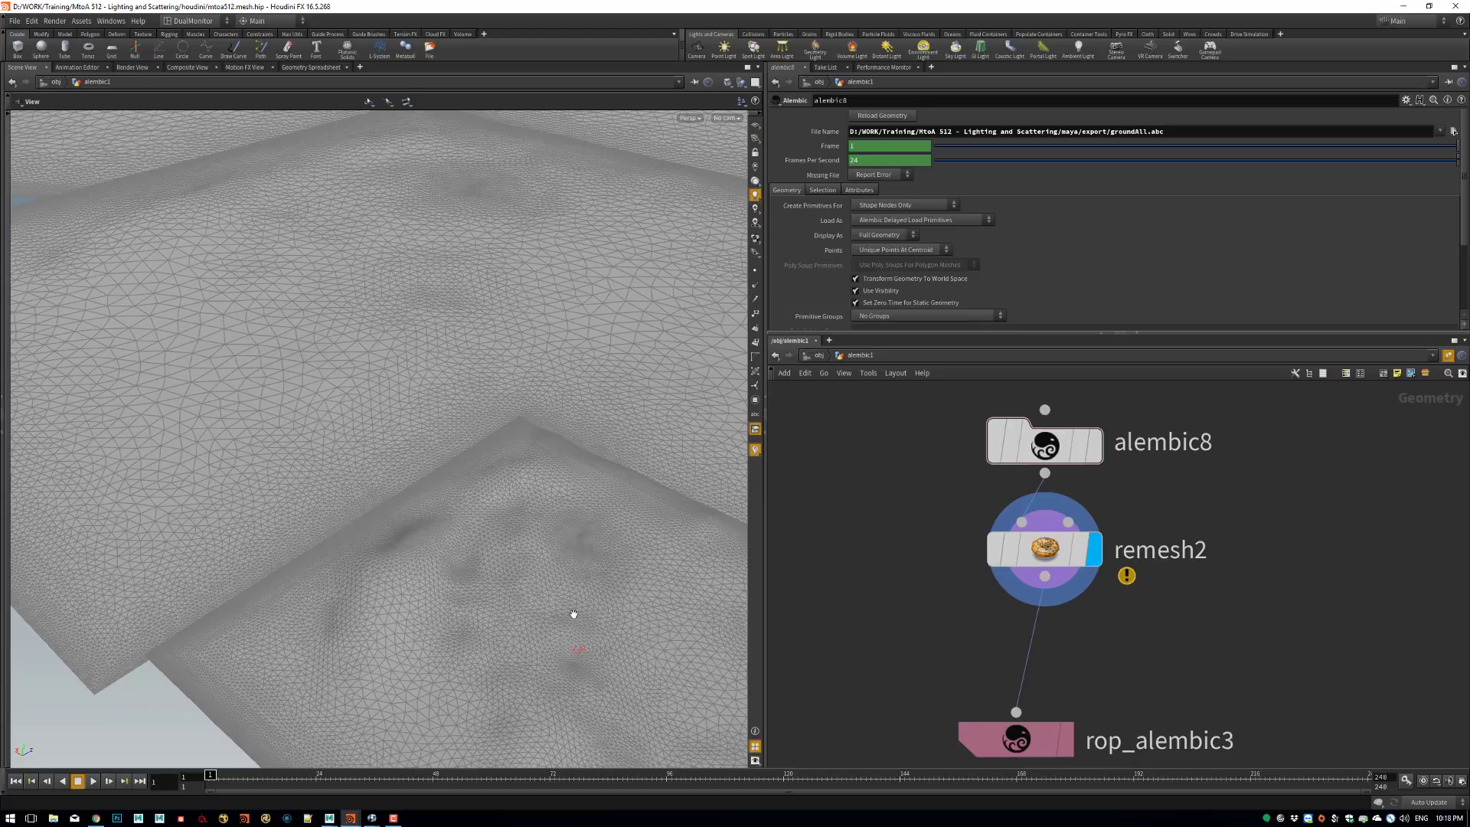
{"action": "left_click_drag", "start_coordinate": [574, 614], "coordinate": [668, 552]}
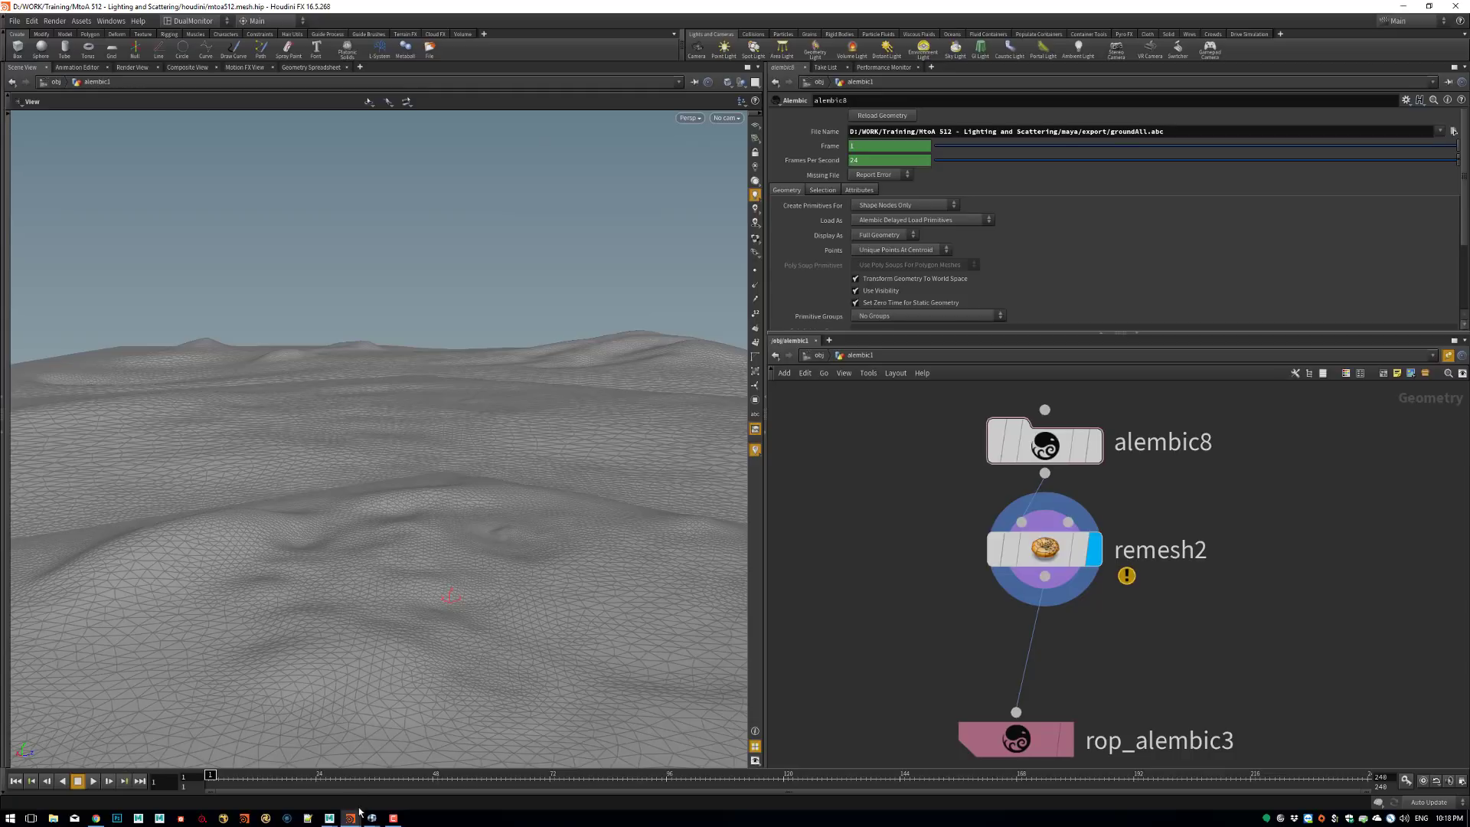
Switch back to Maya and view the sculpted ground around the igloo from a lower angle.
{"action": "mouse_move", "coordinate": [329, 816]}
{"action": "left_click", "coordinate": [394, 758]}
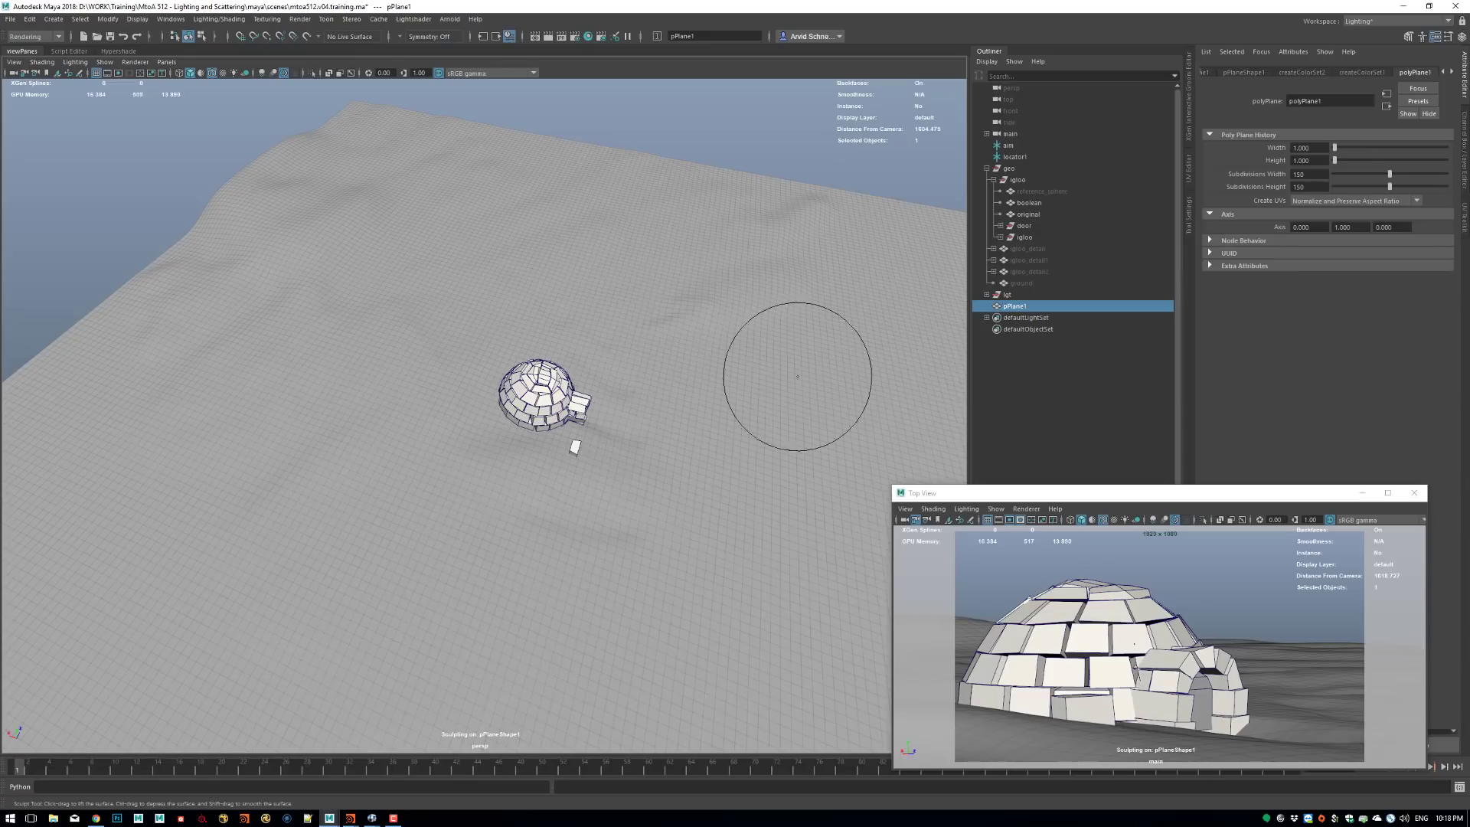
{"action": "mouse_move", "coordinate": [797, 376]}
{"action": "left_mouse_down", "text": "alt"}
{"action": "mouse_move", "coordinate": [689, 406]}
{"action": "mouse_move", "coordinate": [624, 393]}
{"action": "left_mouse_up", "text": "alt"}
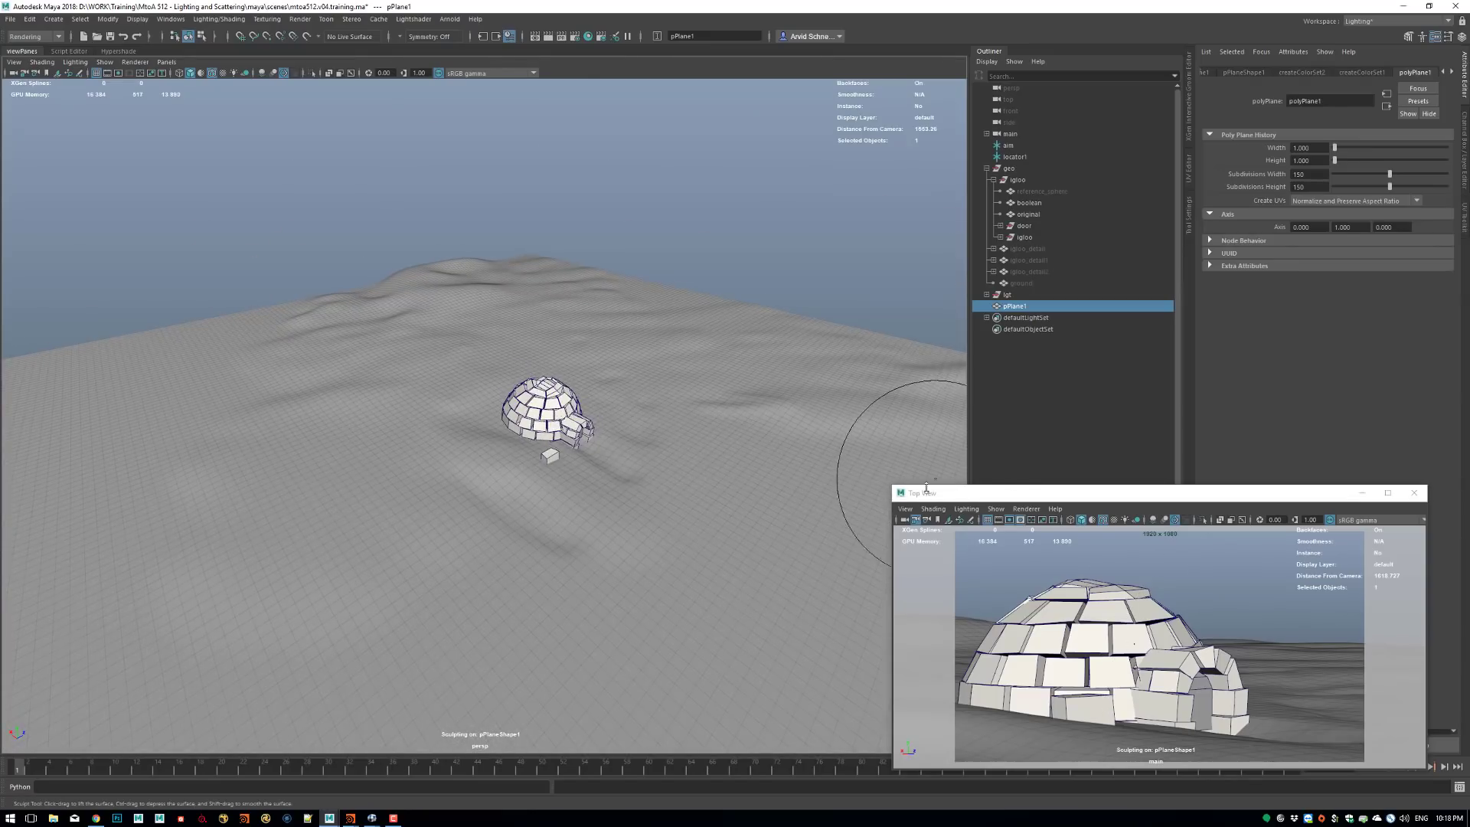
Enlarge the floating camera view window and frame the igloo closely in the perspective view.
{"action": "left_click_drag", "start_coordinate": [891, 484], "coordinate": [661, 254]}
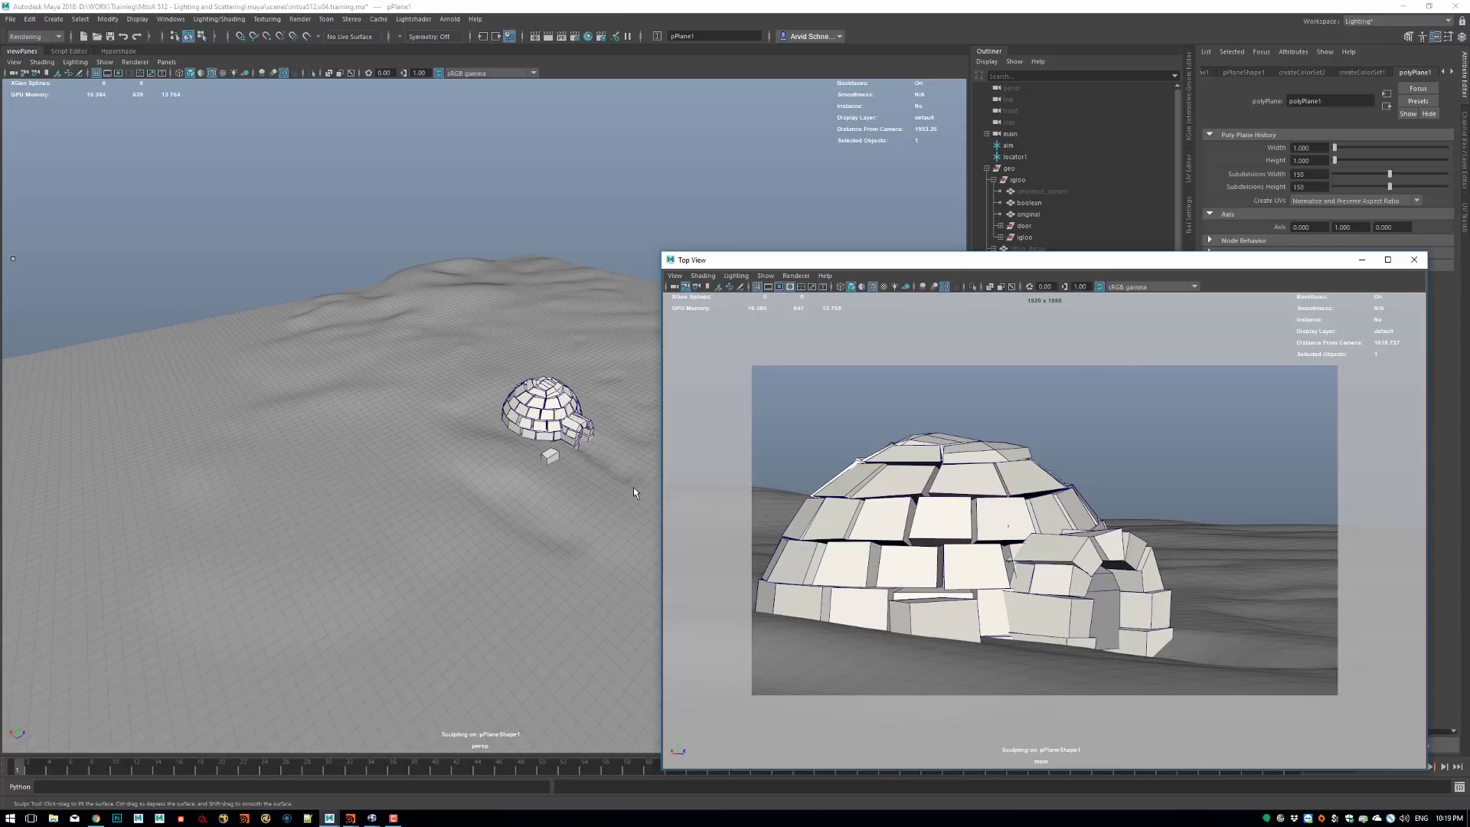
{"action": "middle_click_drag", "start_coordinate": [509, 488], "coordinate": [331, 473], "text": "alt"}
{"action": "right_click_drag", "start_coordinate": [454, 420], "coordinate": [624, 467], "text": "alt"}
{"action": "middle_click_drag", "start_coordinate": [576, 486], "coordinate": [697, 505], "text": "alt"}
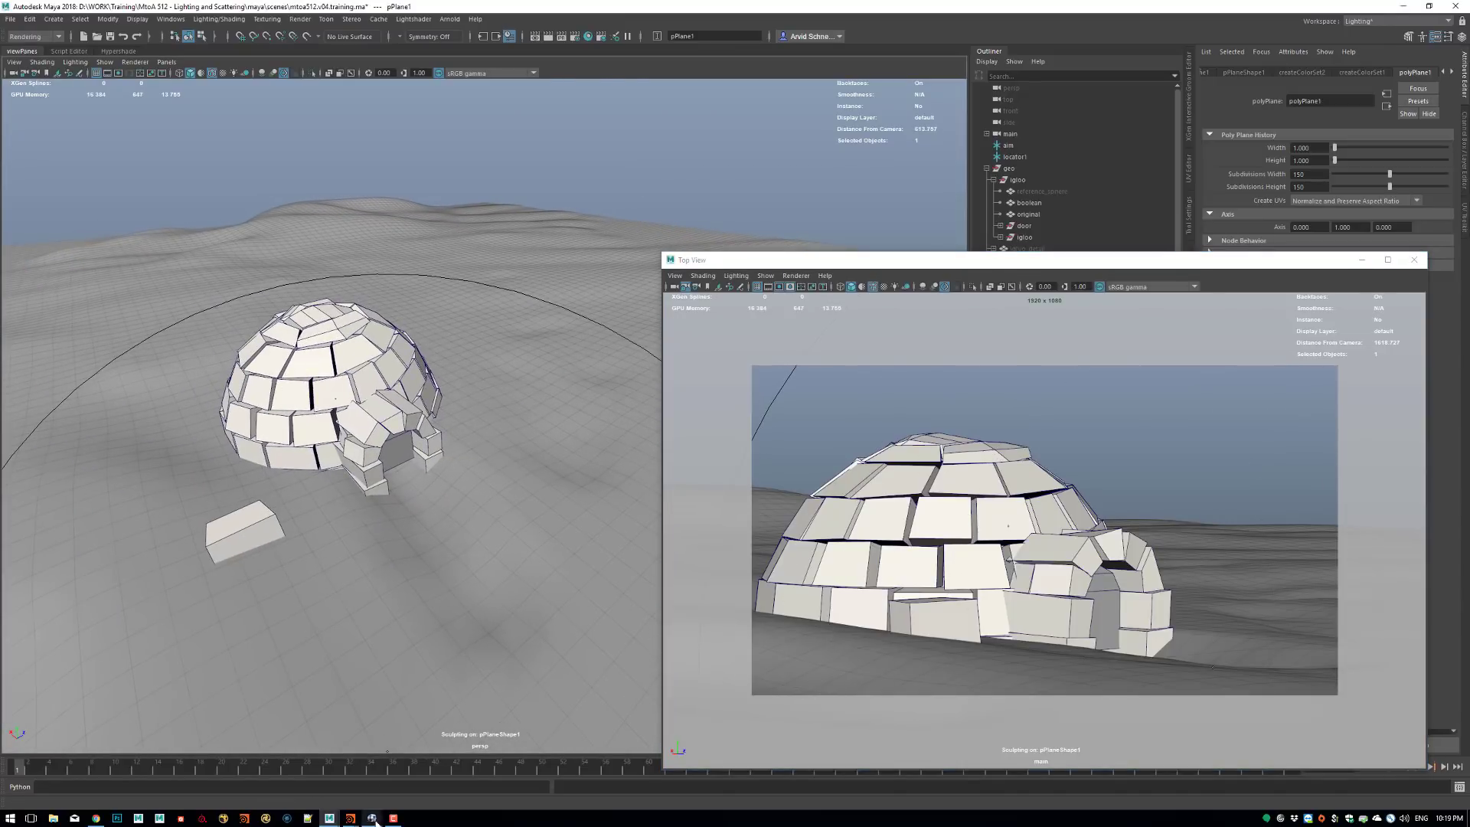
Switch to RV to examine the final igloo render as reference, and return to Maya.
{"action": "mouse_move", "coordinate": [372, 818]}
{"action": "left_click", "coordinate": [434, 774]}
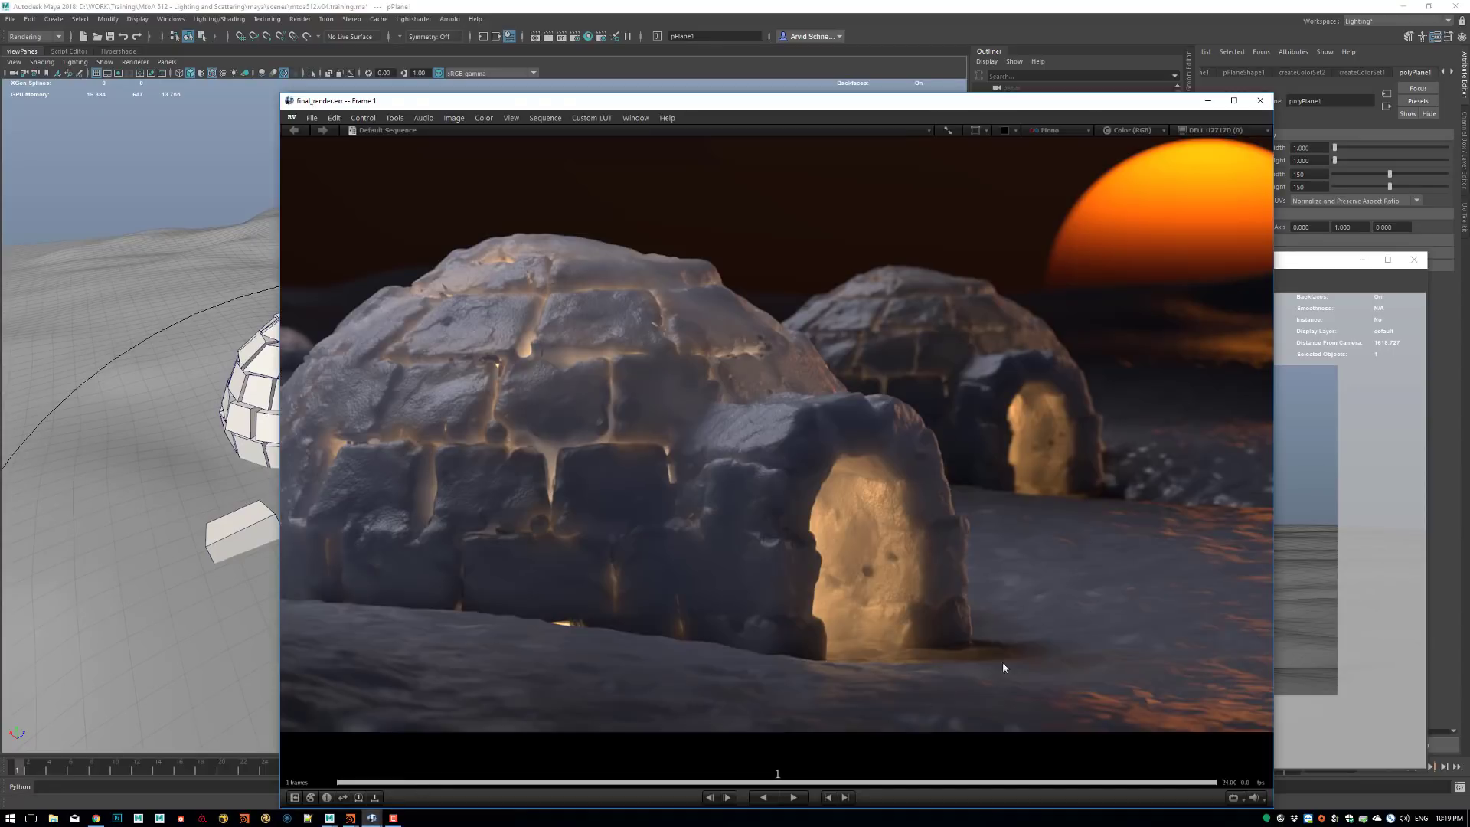
{"action": "left_click", "coordinate": [1208, 102]}
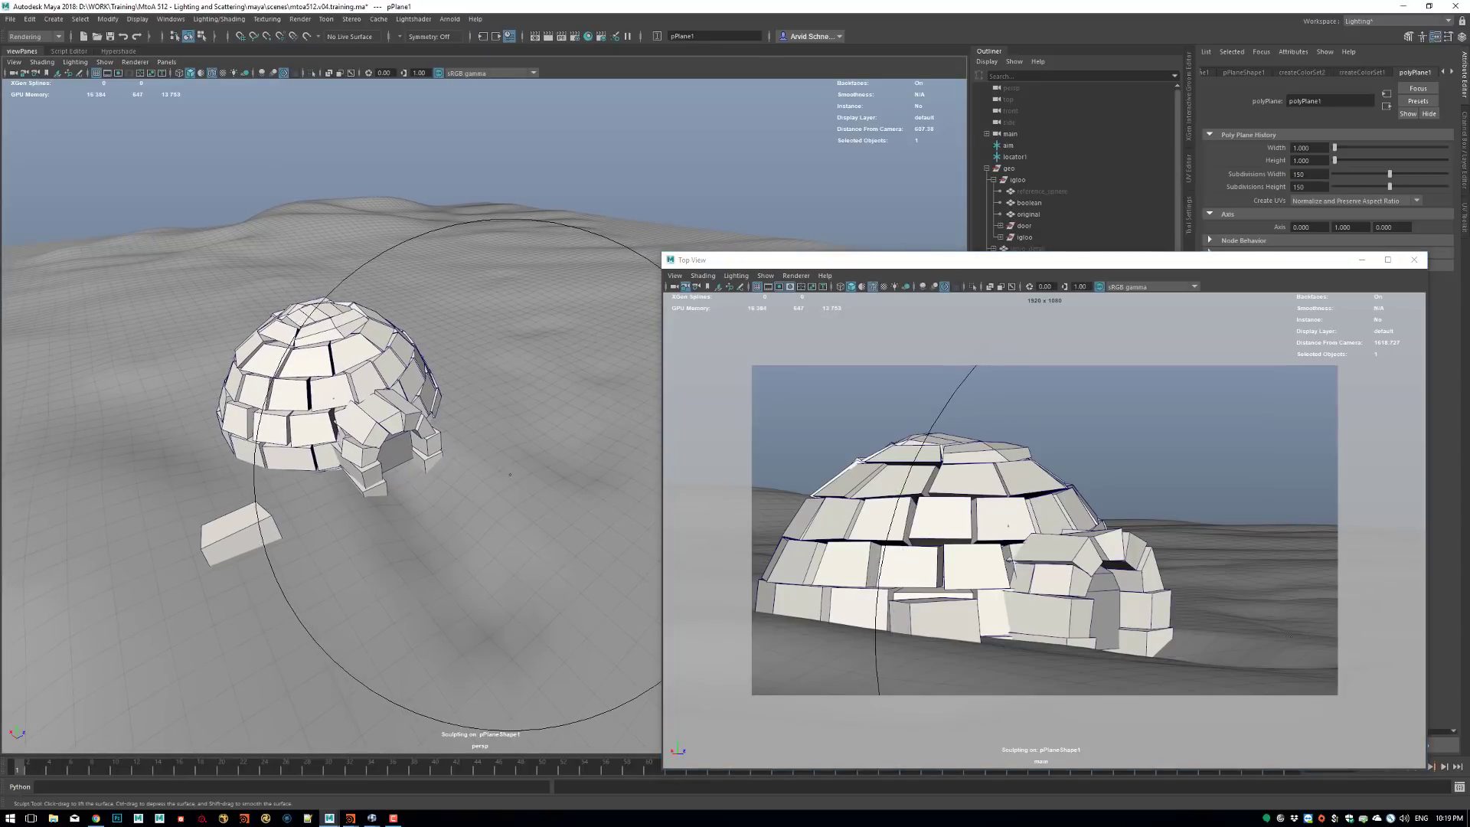
Shrink the sculpt brush and try raising a snow mound beside the igloo's entrance.
{"action": "key", "text": "b"}
{"action": "left_click_drag", "start_coordinate": [501, 467], "coordinate": [293, 467]}
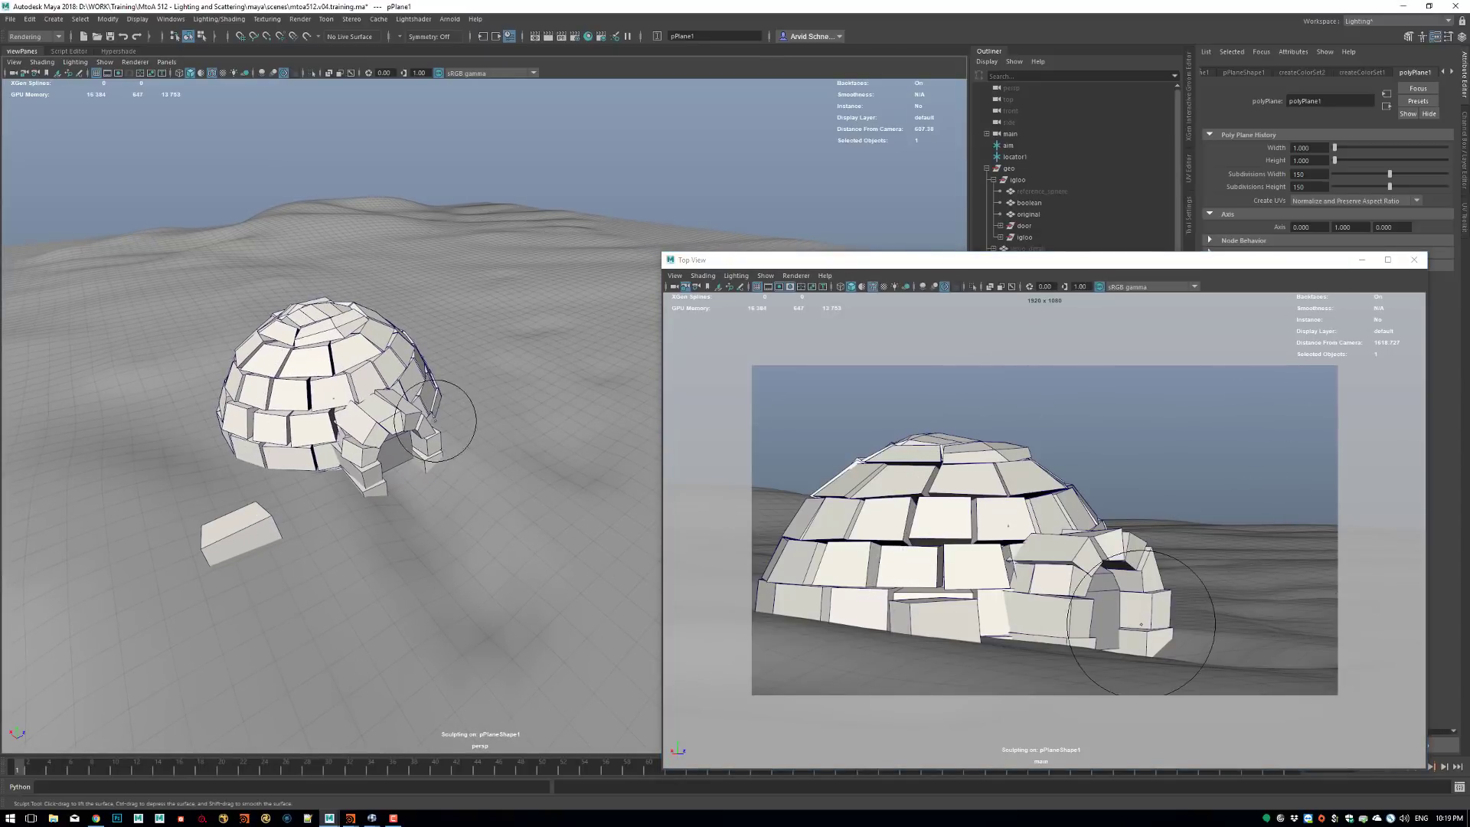
{"action": "left_click_drag", "start_coordinate": [490, 460], "coordinate": [509, 458]}
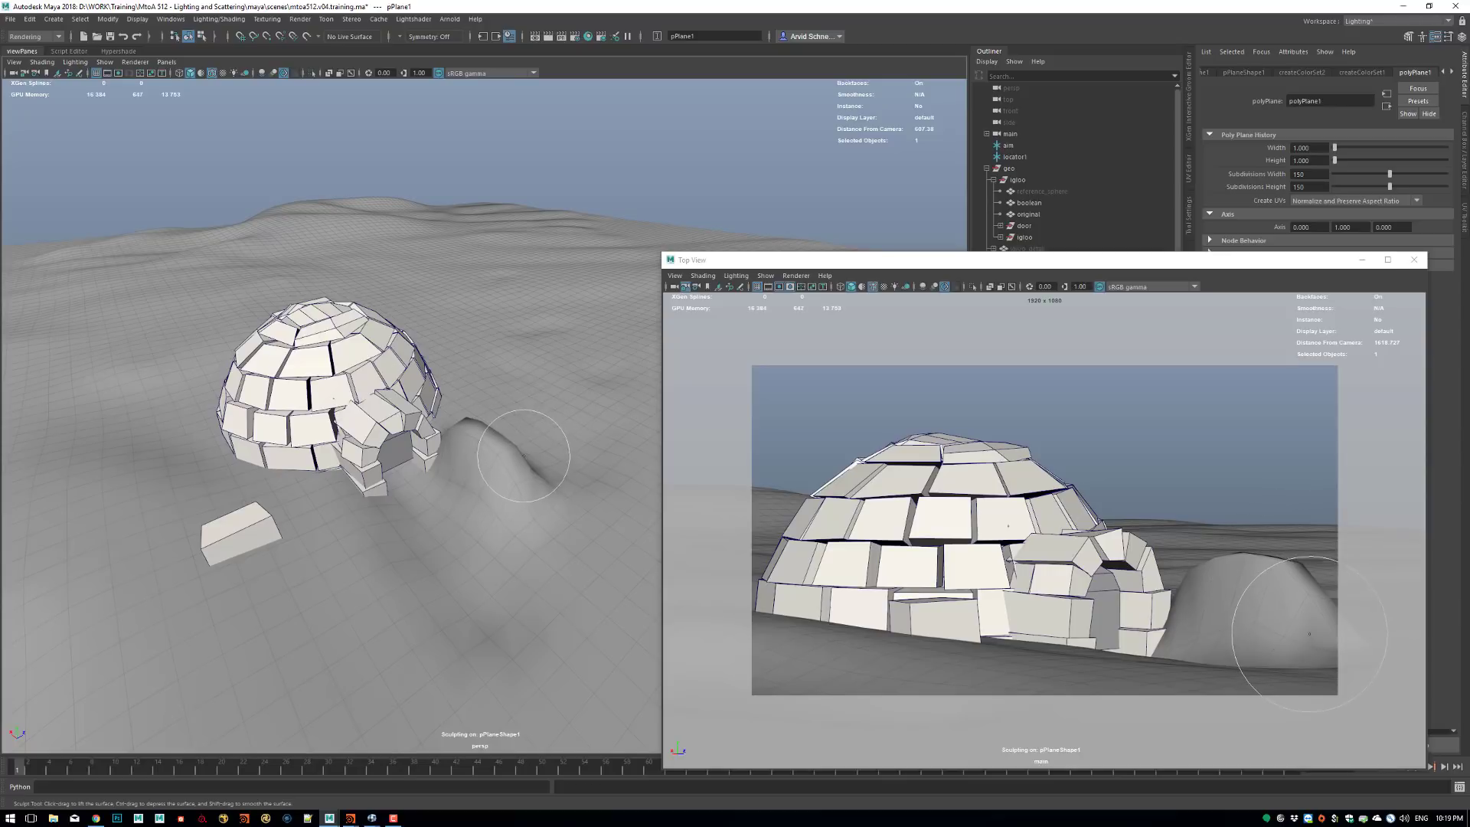
{"action": "key", "text": "ctrl+z"}
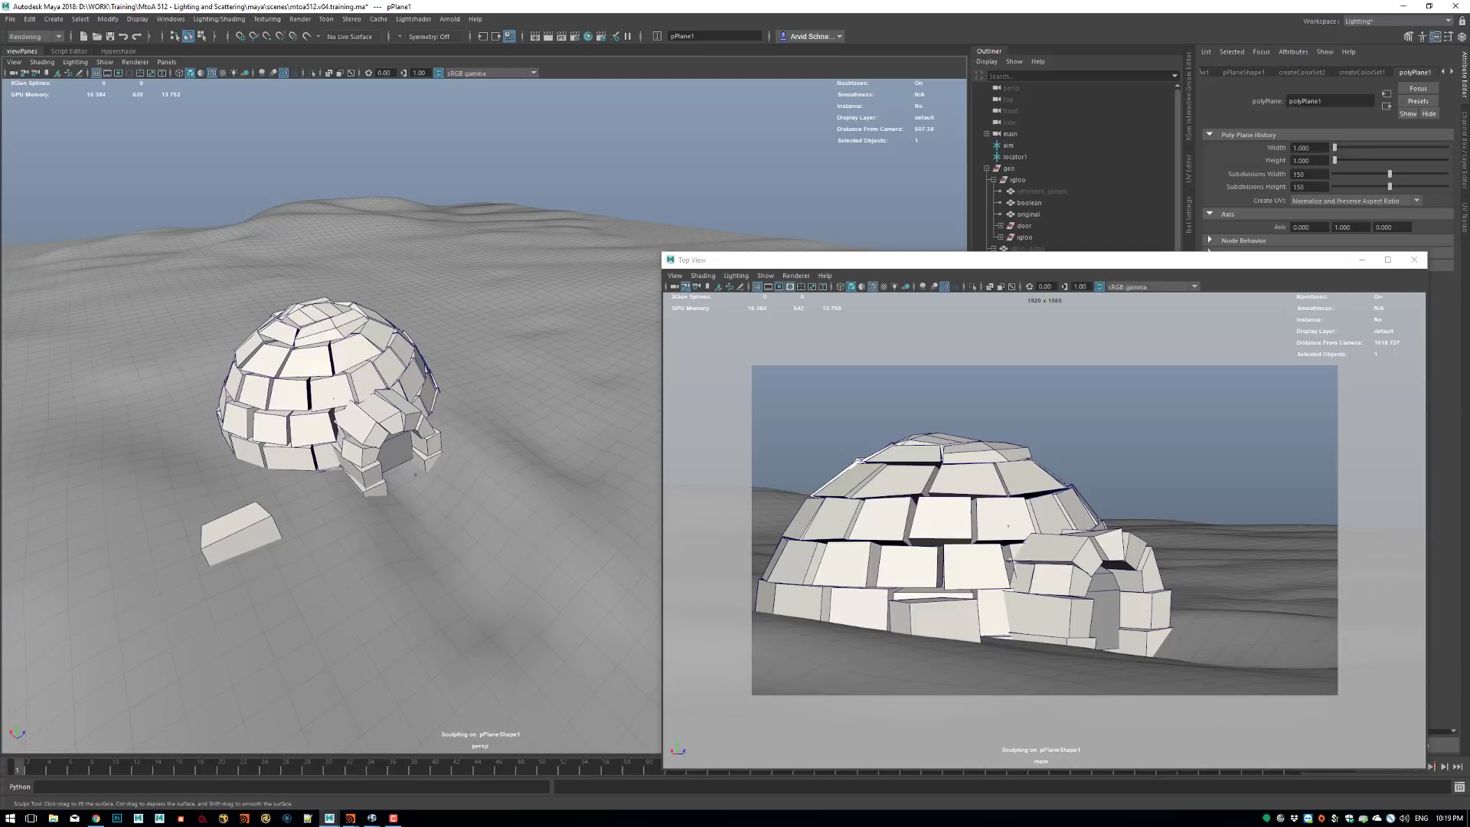
Turn on smooth mesh preview for the ground plane and sculpt the snow around the igloo's entrance.
{"action": "key", "text": "3"}
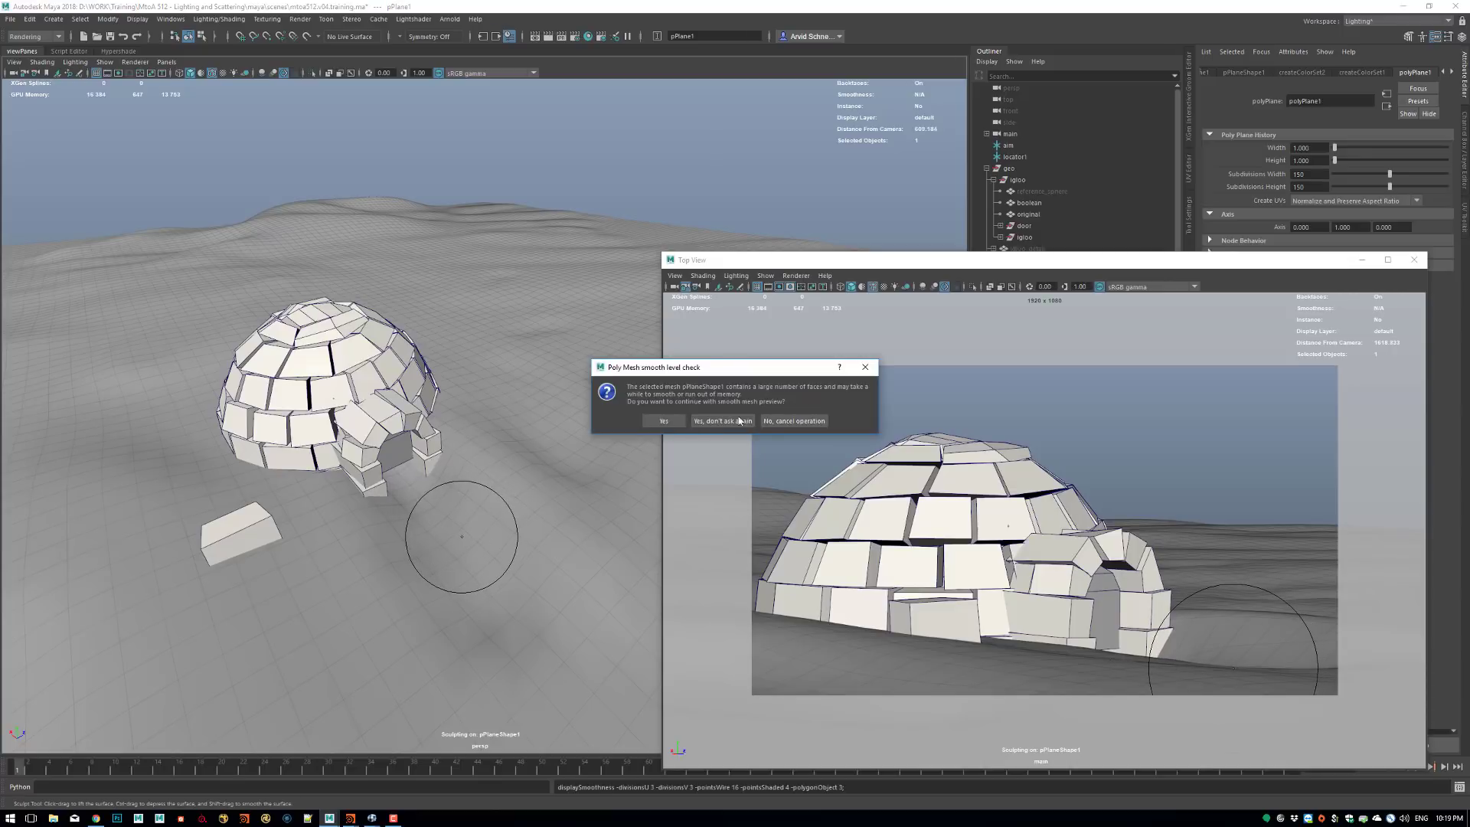
{"action": "left_click", "coordinate": [657, 426]}
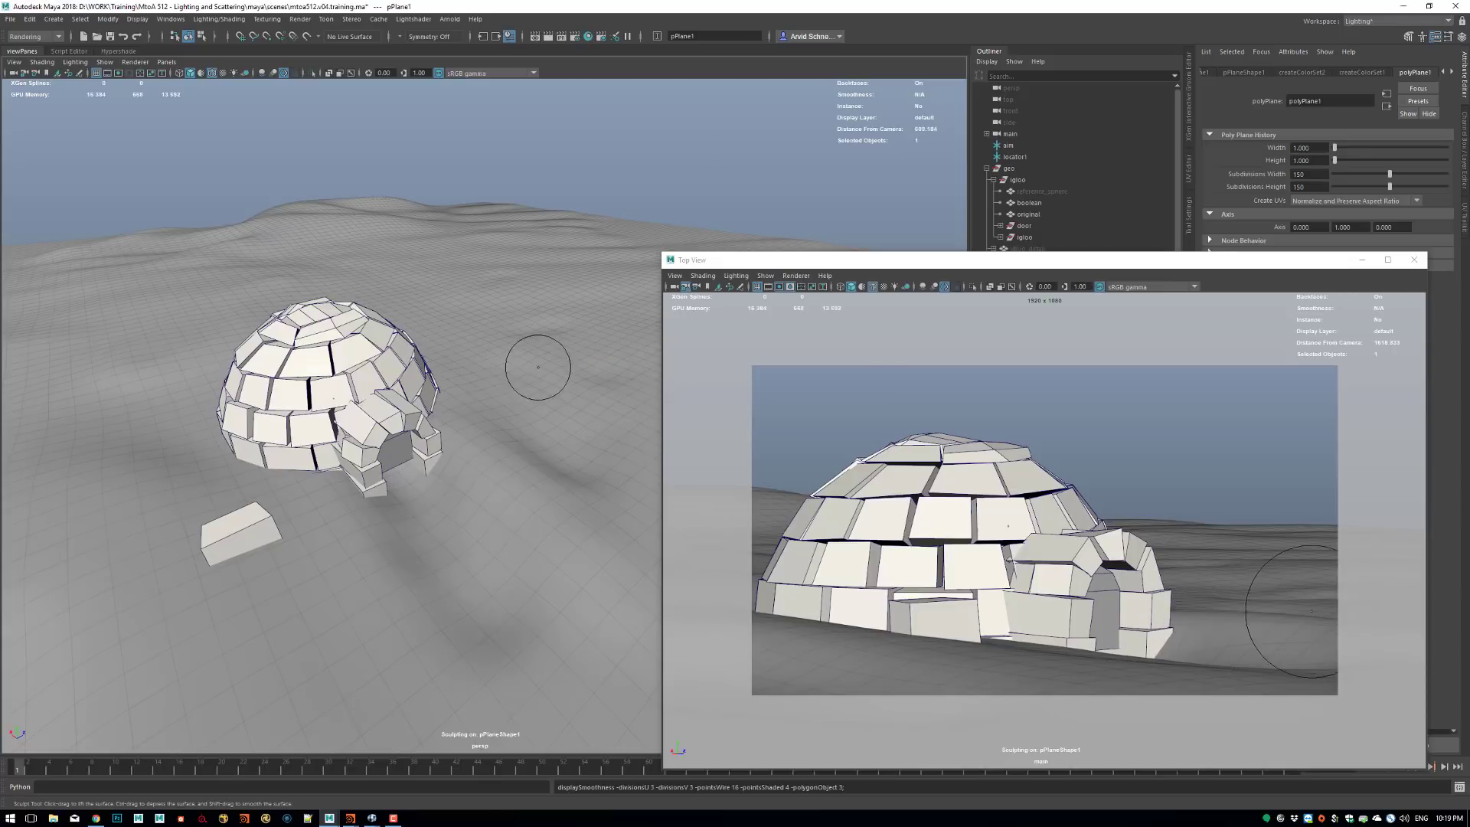
{"action": "middle_click_drag", "start_coordinate": [456, 494], "coordinate": [480, 467], "text": "alt"}
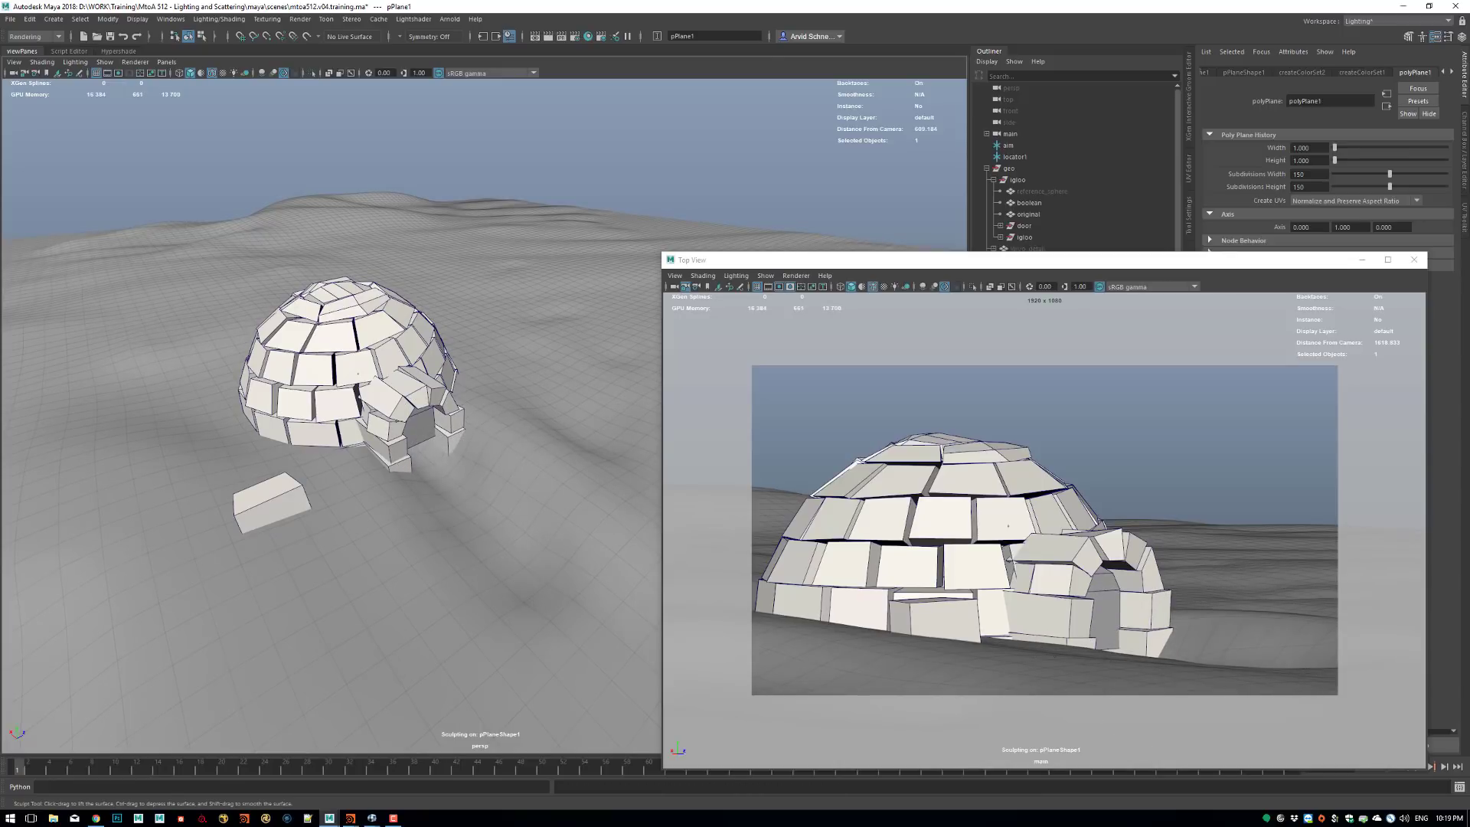
{"action": "left_click_drag", "start_coordinate": [605, 599], "coordinate": [604, 585], "text": "ctrl"}
{"action": "left_click_drag", "start_coordinate": [483, 380], "coordinate": [480, 371], "text": "ctrl"}
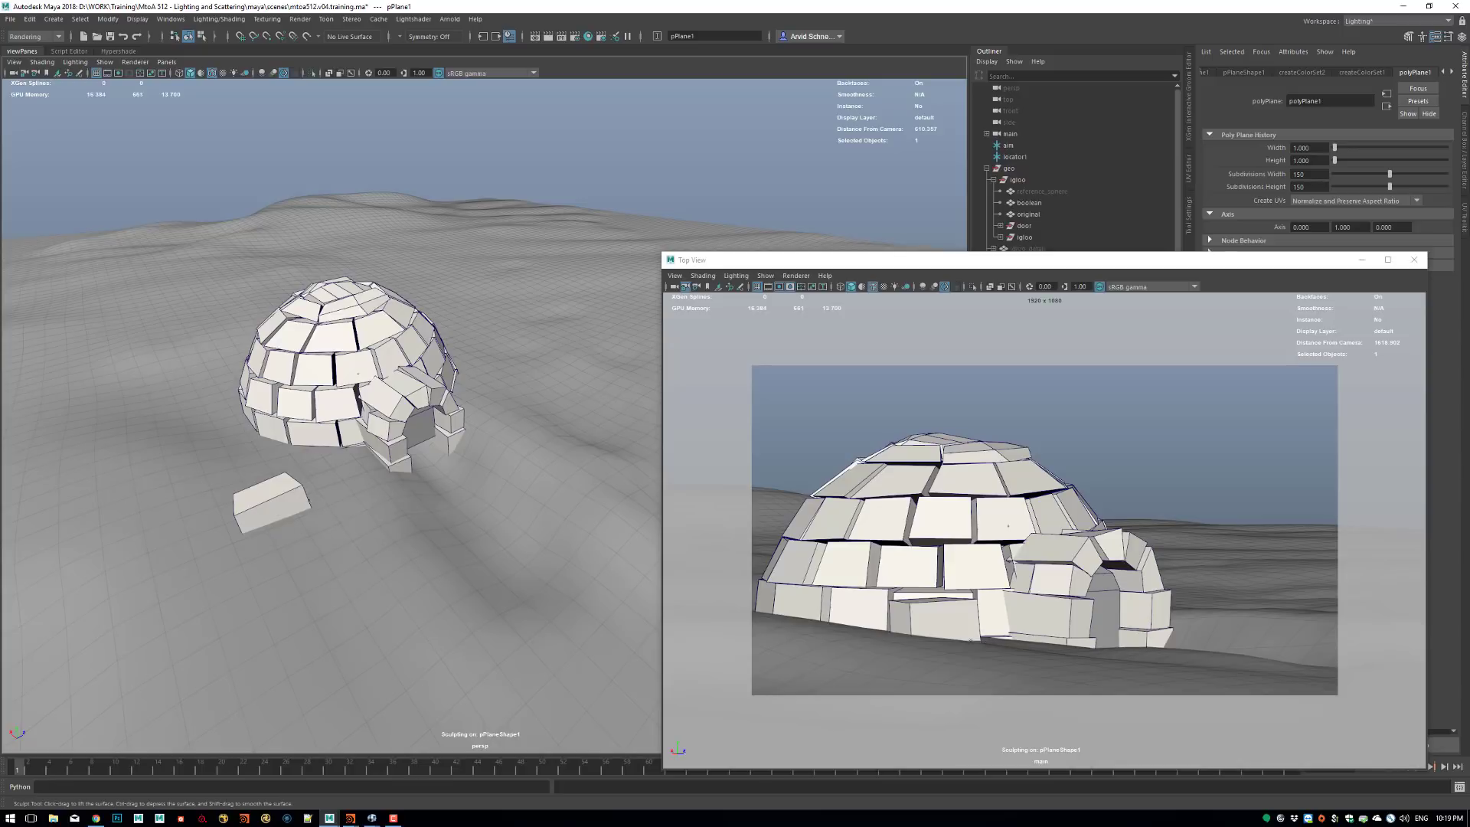
Close the floating camera view window to uncover the whole perspective view.
{"action": "right_click_drag", "start_coordinate": [397, 487], "coordinate": [387, 433], "text": "alt"}
{"action": "left_click_drag", "start_coordinate": [1304, 265], "coordinate": [1157, 238]}
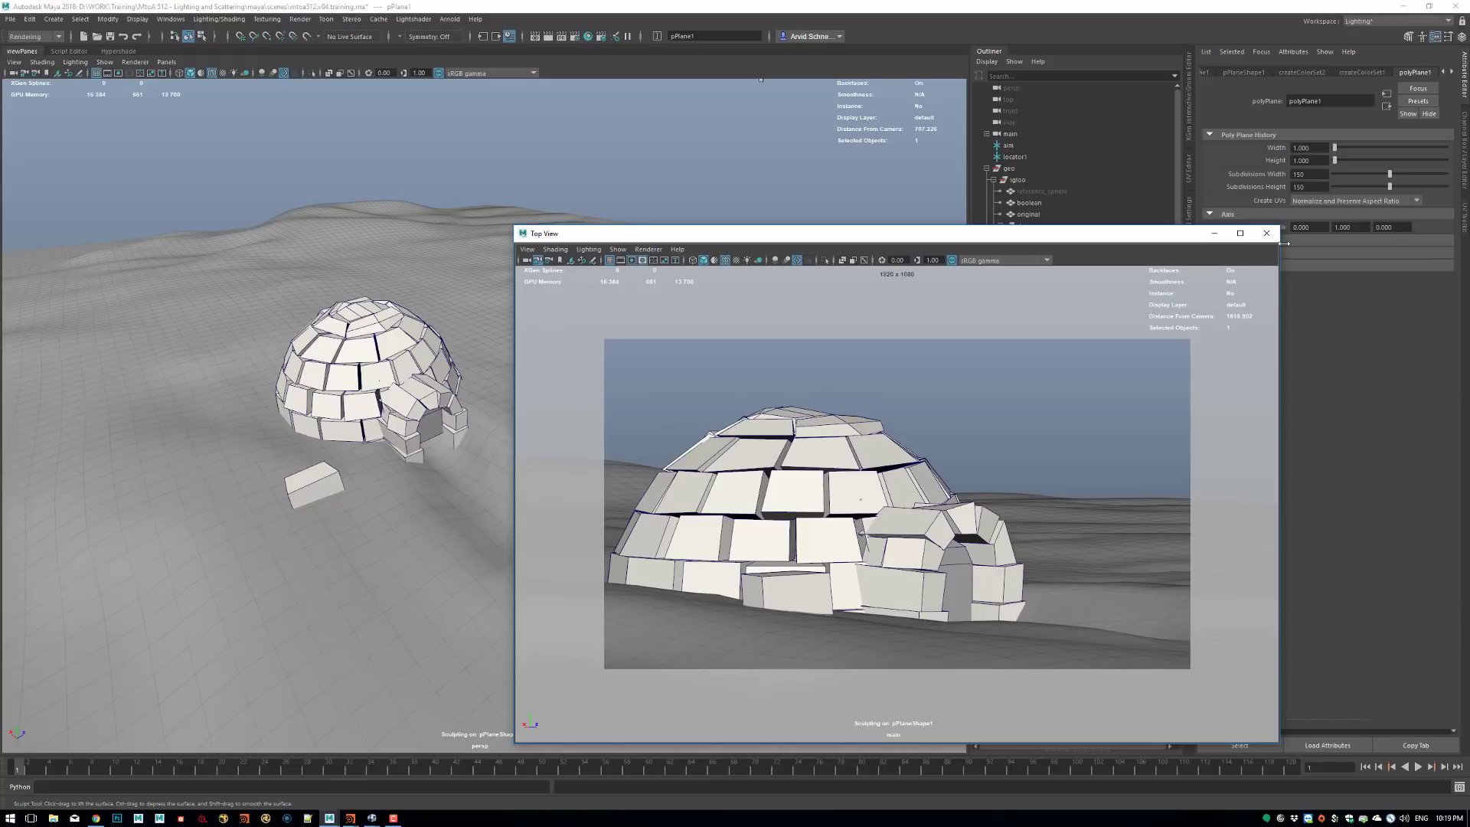
{"action": "left_click", "coordinate": [1267, 233]}
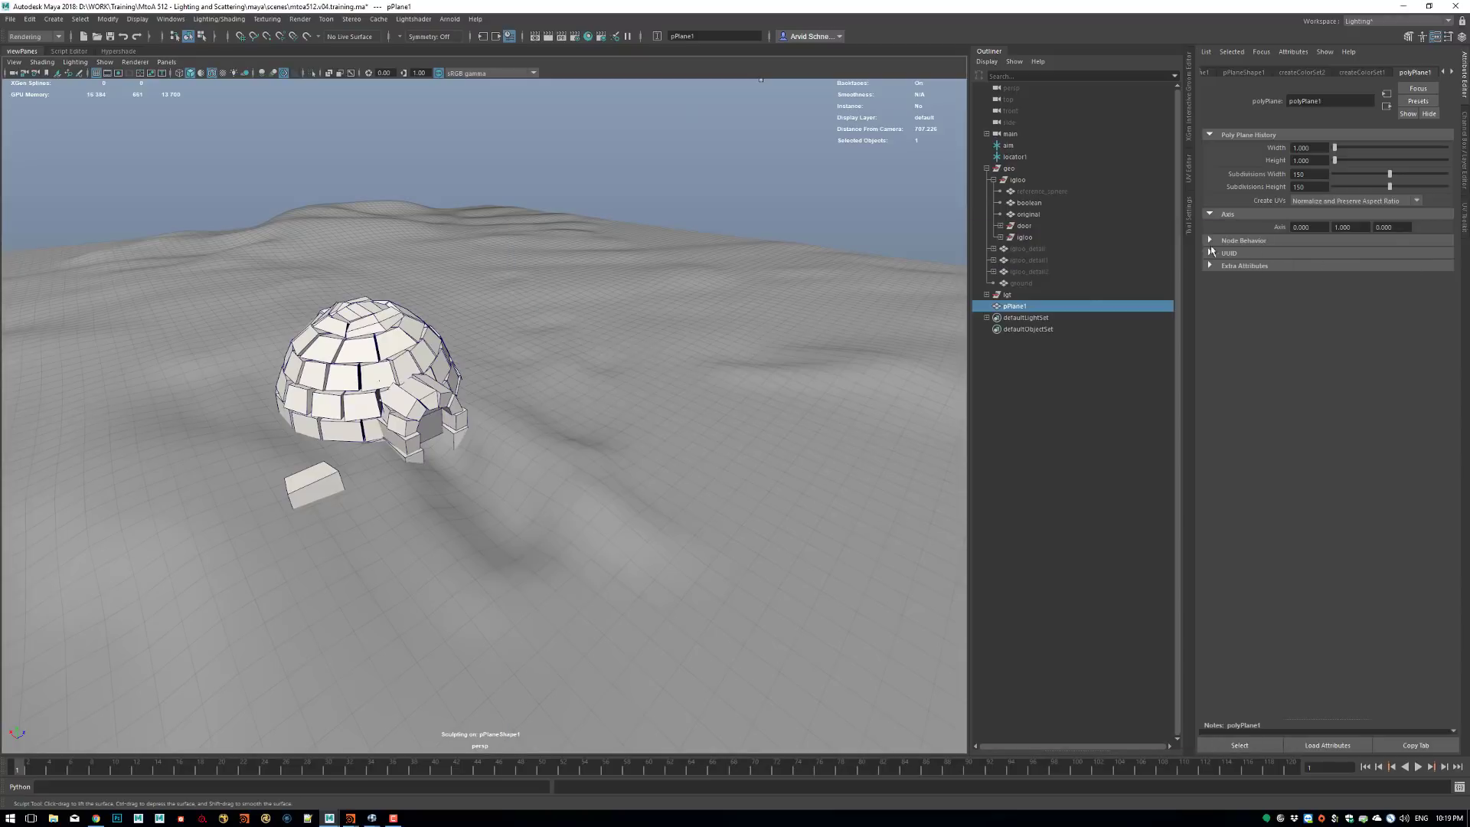
Hide the block-built igloo group and show the igloo_detail mesh in its place, leaving nothing selected.
{"action": "left_click", "coordinate": [1052, 250]}
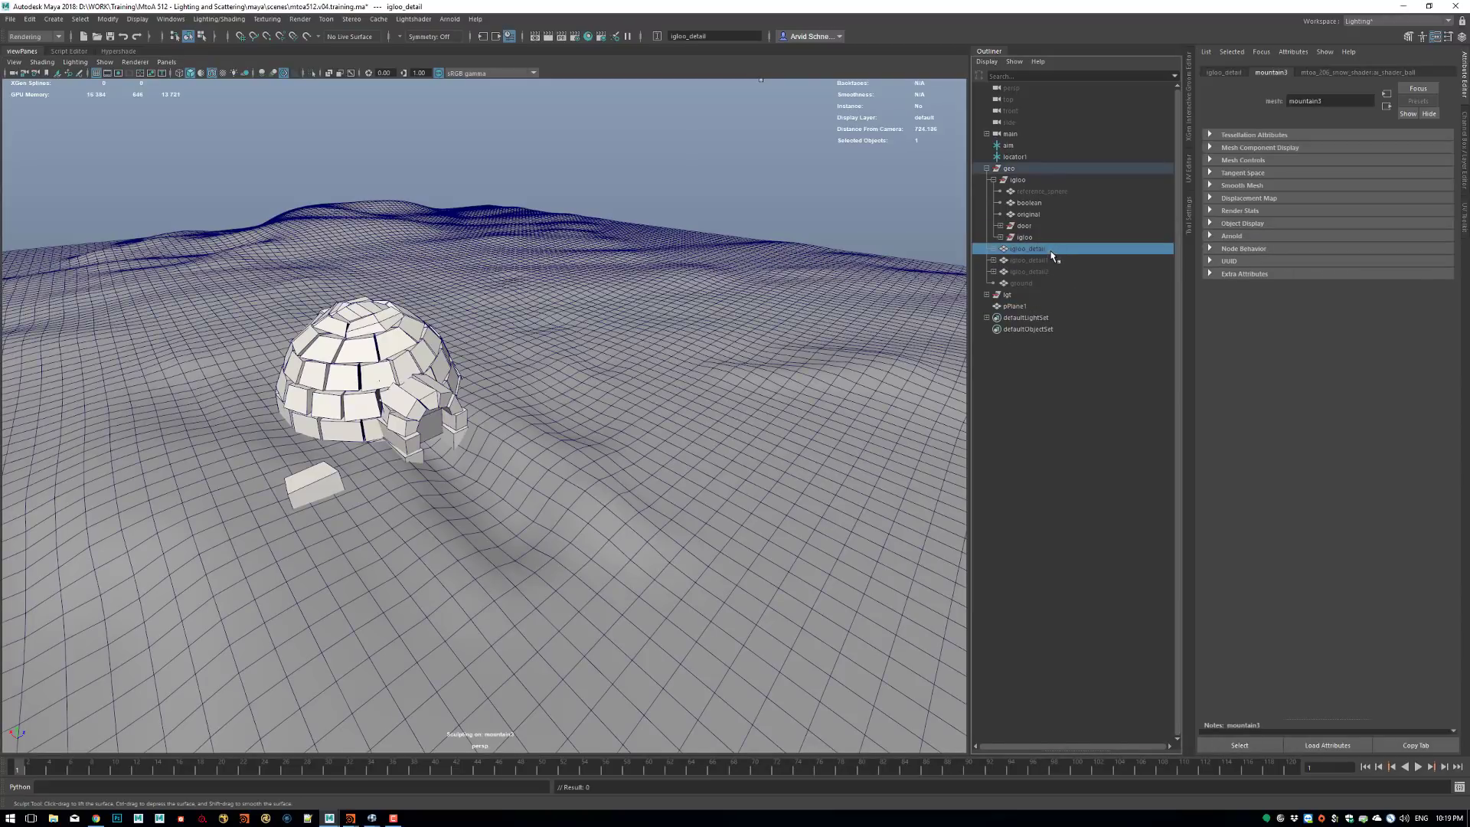
{"action": "left_click", "coordinate": [1041, 182]}
{"action": "key", "text": "ctrl+h"}
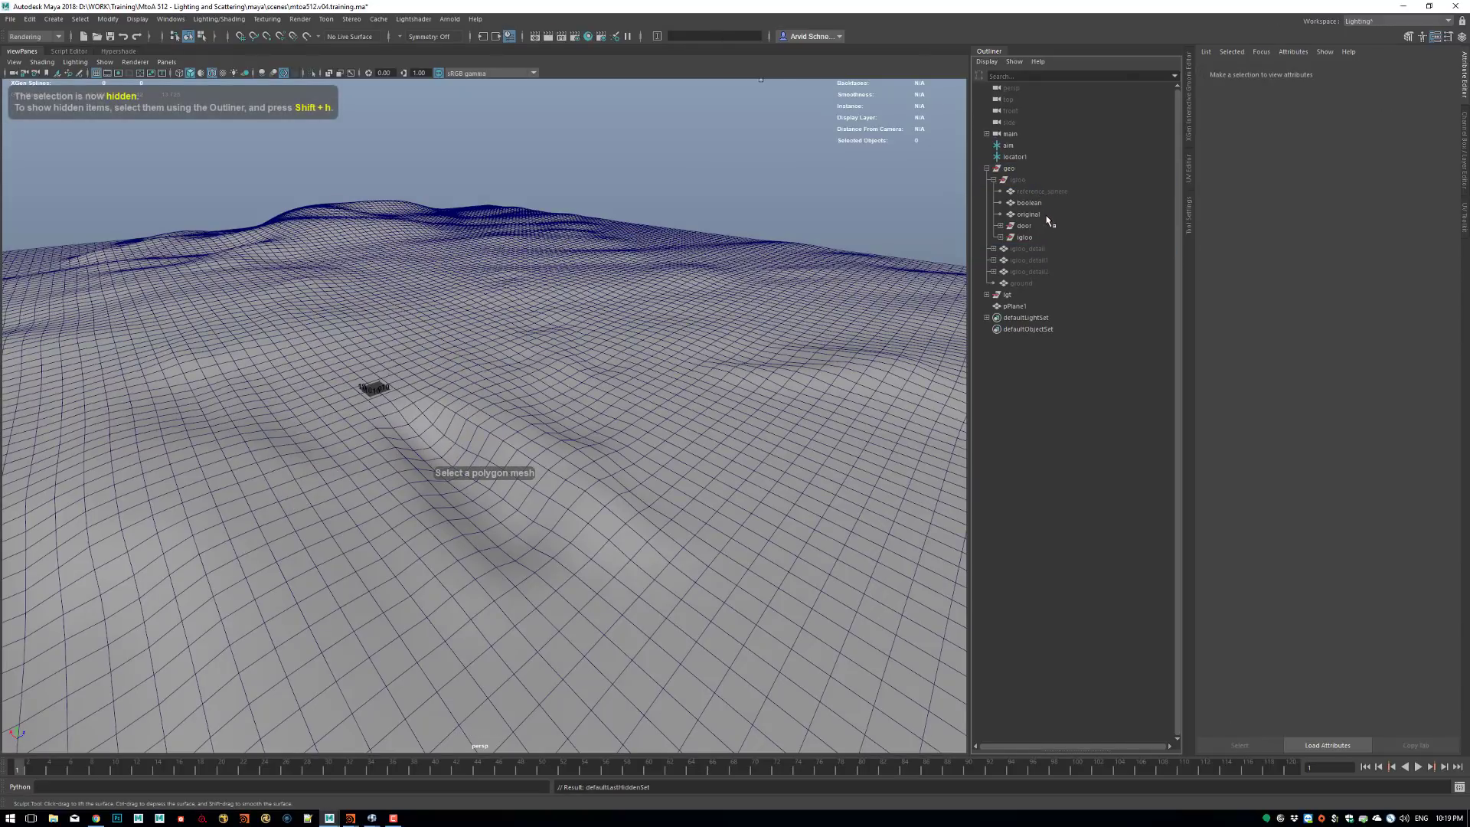
{"action": "left_click", "coordinate": [1046, 248]}
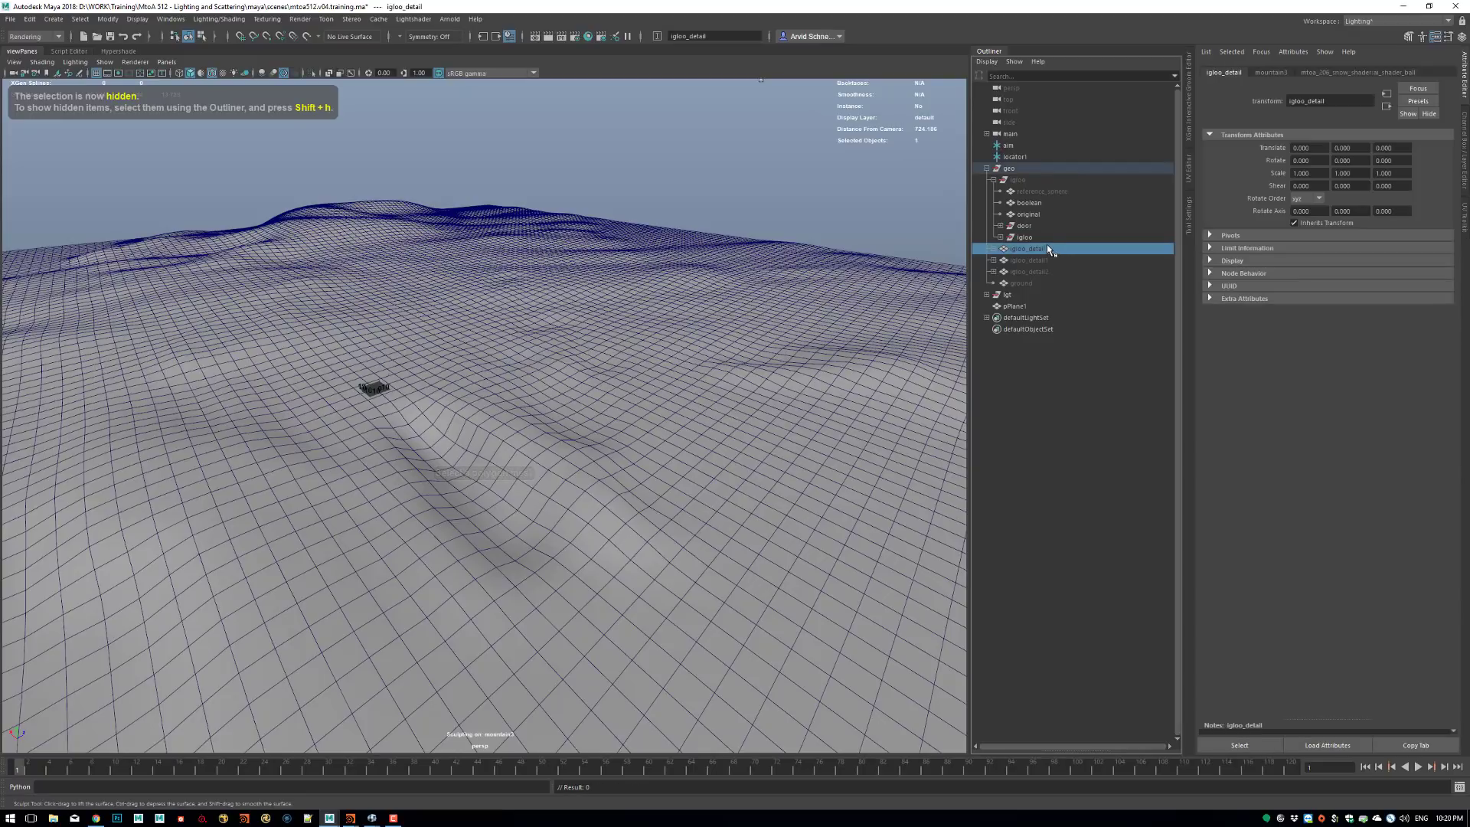
{"action": "key", "text": "shift+h"}
{"action": "left_click_drag", "start_coordinate": [597, 360], "coordinate": [735, 368], "text": "alt"}
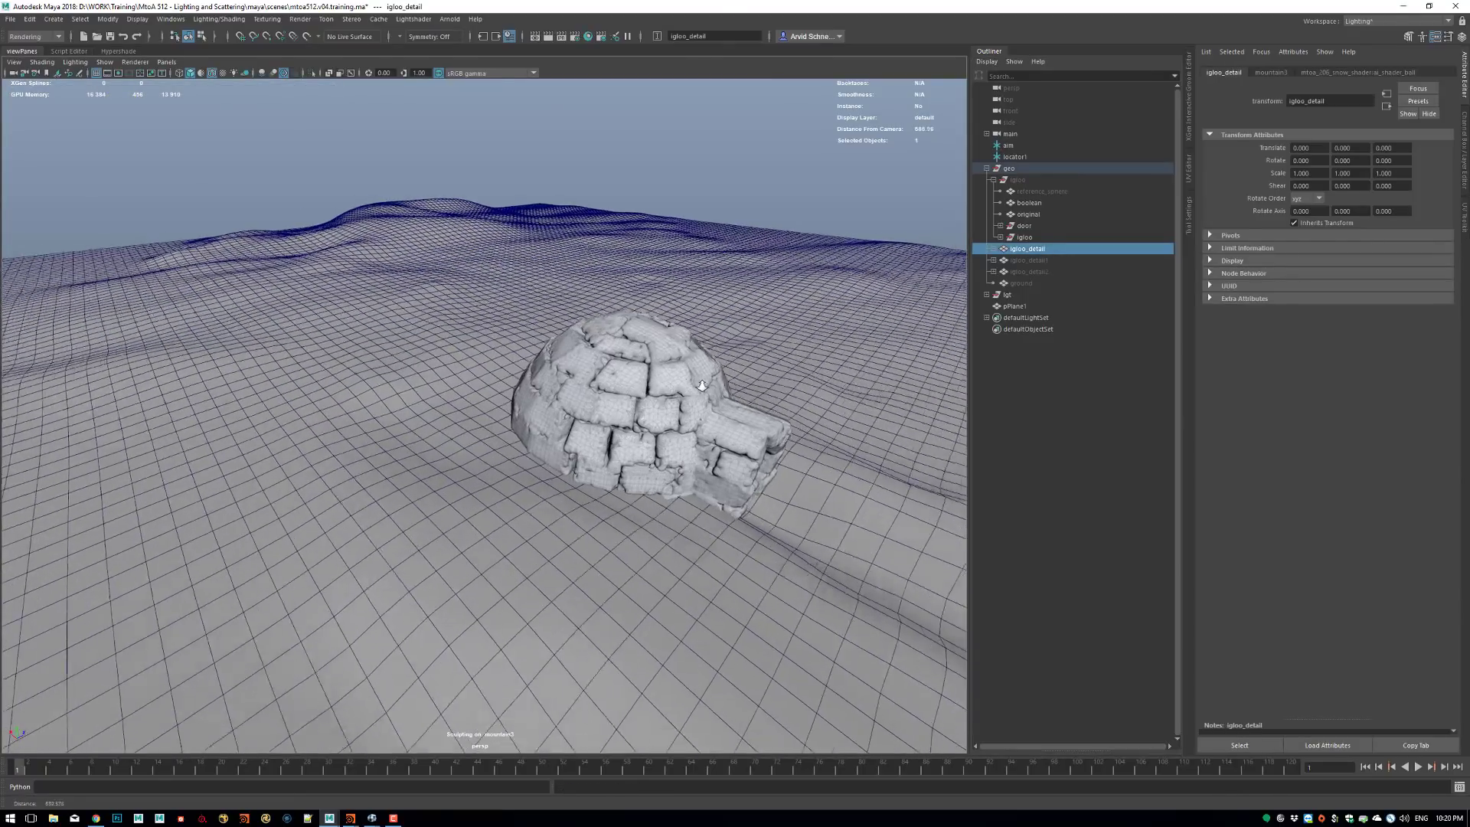
{"action": "right_click_drag", "start_coordinate": [735, 368], "coordinate": [769, 360], "text": "alt"}
{"action": "key", "text": "q"}
{"action": "left_click", "coordinate": [805, 190]}
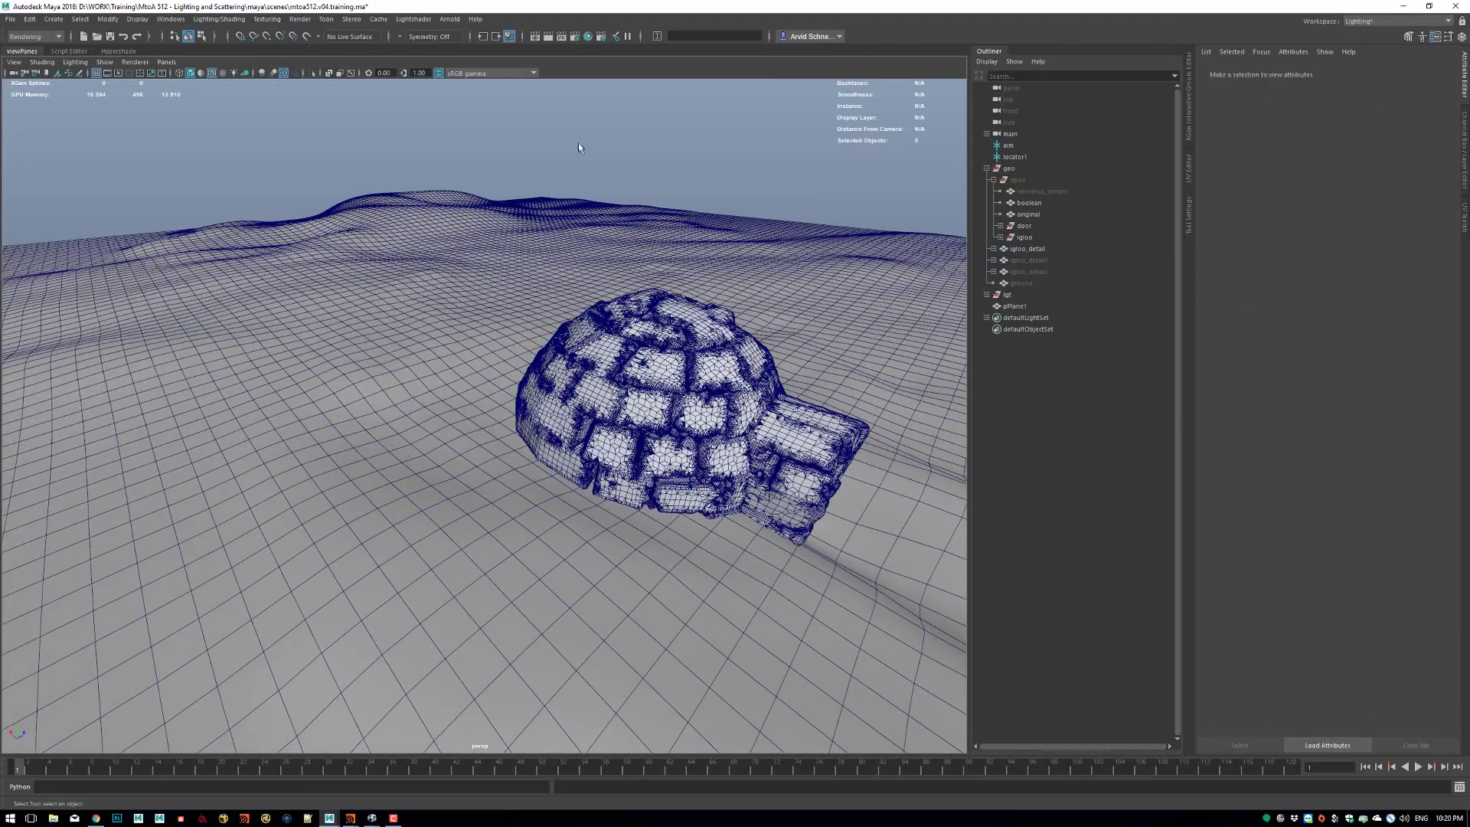
Turn off the wireframe overlay on shaded objects and display the scene with the default material.
{"action": "left_click", "coordinate": [215, 75]}
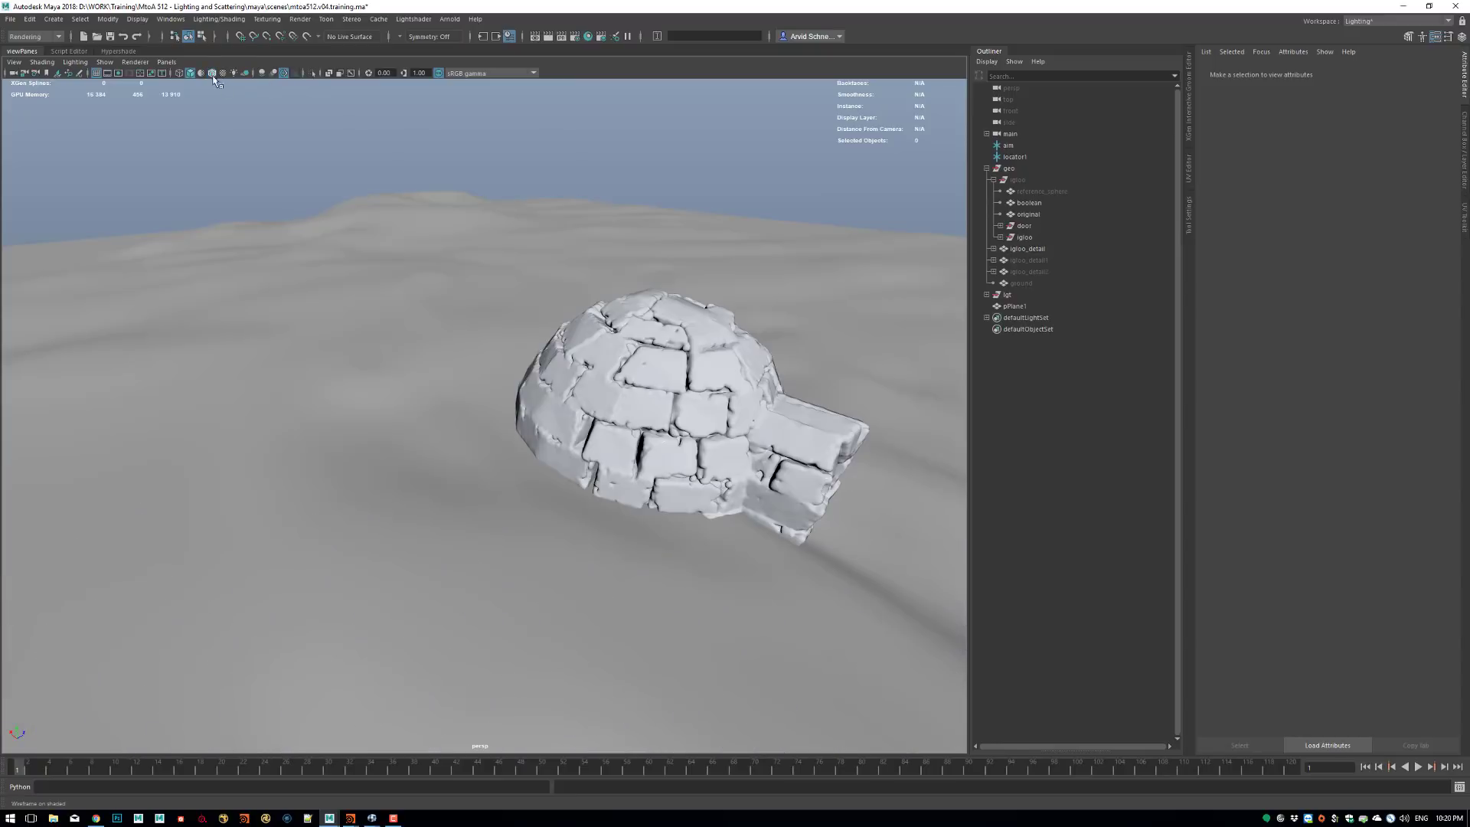
{"action": "left_click_drag", "start_coordinate": [536, 287], "coordinate": [396, 301], "text": "alt"}
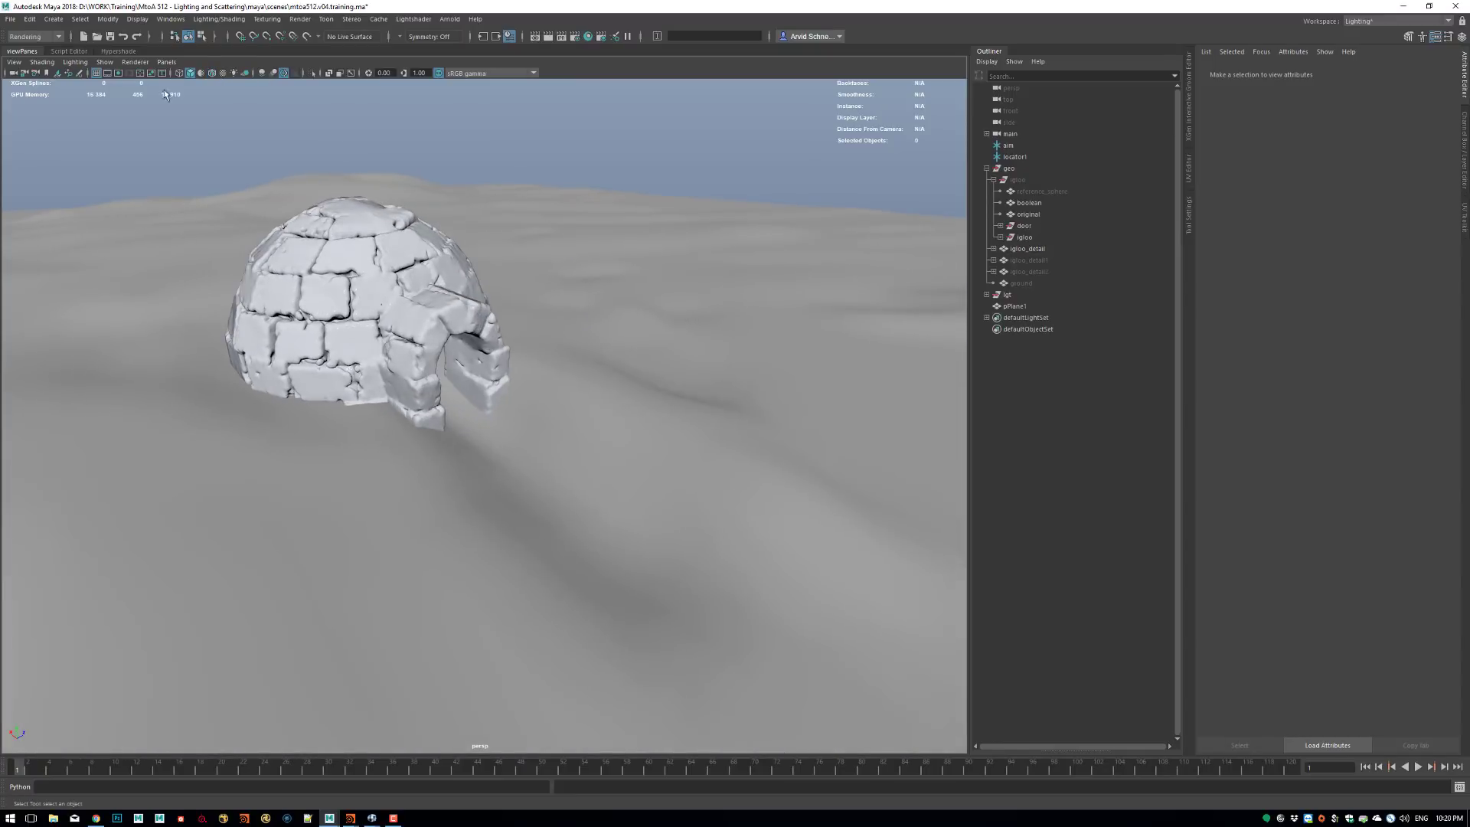
{"action": "left_click", "coordinate": [200, 73]}
Examine the detailed igloo and the sculpted snow around it from close up and from a distance.
{"action": "middle_click_drag", "start_coordinate": [372, 312], "coordinate": [443, 454], "text": "alt"}
{"action": "right_click_drag", "start_coordinate": [443, 454], "coordinate": [716, 392], "text": "alt"}
{"action": "left_click_drag", "start_coordinate": [536, 528], "coordinate": [559, 505], "text": "alt"}
{"action": "left_click", "coordinate": [549, 452]}
{"action": "right_click_drag", "start_coordinate": [550, 451], "coordinate": [628, 252], "text": "alt"}
{"action": "left_click", "coordinate": [627, 248]}
{"action": "right_click_drag", "start_coordinate": [567, 343], "coordinate": [709, 346], "text": "alt"}
{"action": "left_click_drag", "start_coordinate": [709, 346], "coordinate": [594, 342], "text": "alt"}
{"action": "right_click_drag", "start_coordinate": [593, 342], "coordinate": [560, 348], "text": "alt"}
{"action": "left_click_drag", "start_coordinate": [560, 348], "coordinate": [599, 365], "text": "alt"}
{"action": "middle_click_drag", "start_coordinate": [599, 365], "coordinate": [535, 362], "text": "alt"}
{"action": "left_click_drag", "start_coordinate": [581, 410], "coordinate": [612, 429], "text": "alt"}
{"action": "right_click_drag", "start_coordinate": [613, 429], "coordinate": [312, 461], "text": "alt"}
{"action": "right_click_drag", "start_coordinate": [590, 383], "coordinate": [448, 379], "text": "alt"}
{"action": "mouse_move", "coordinate": [448, 383]}
{"action": "left_mouse_down", "text": "alt"}
{"action": "mouse_move", "coordinate": [893, 371]}
{"action": "mouse_move", "coordinate": [487, 436]}
{"action": "mouse_move", "coordinate": [459, 370]}
{"action": "left_mouse_up", "text": "alt"}
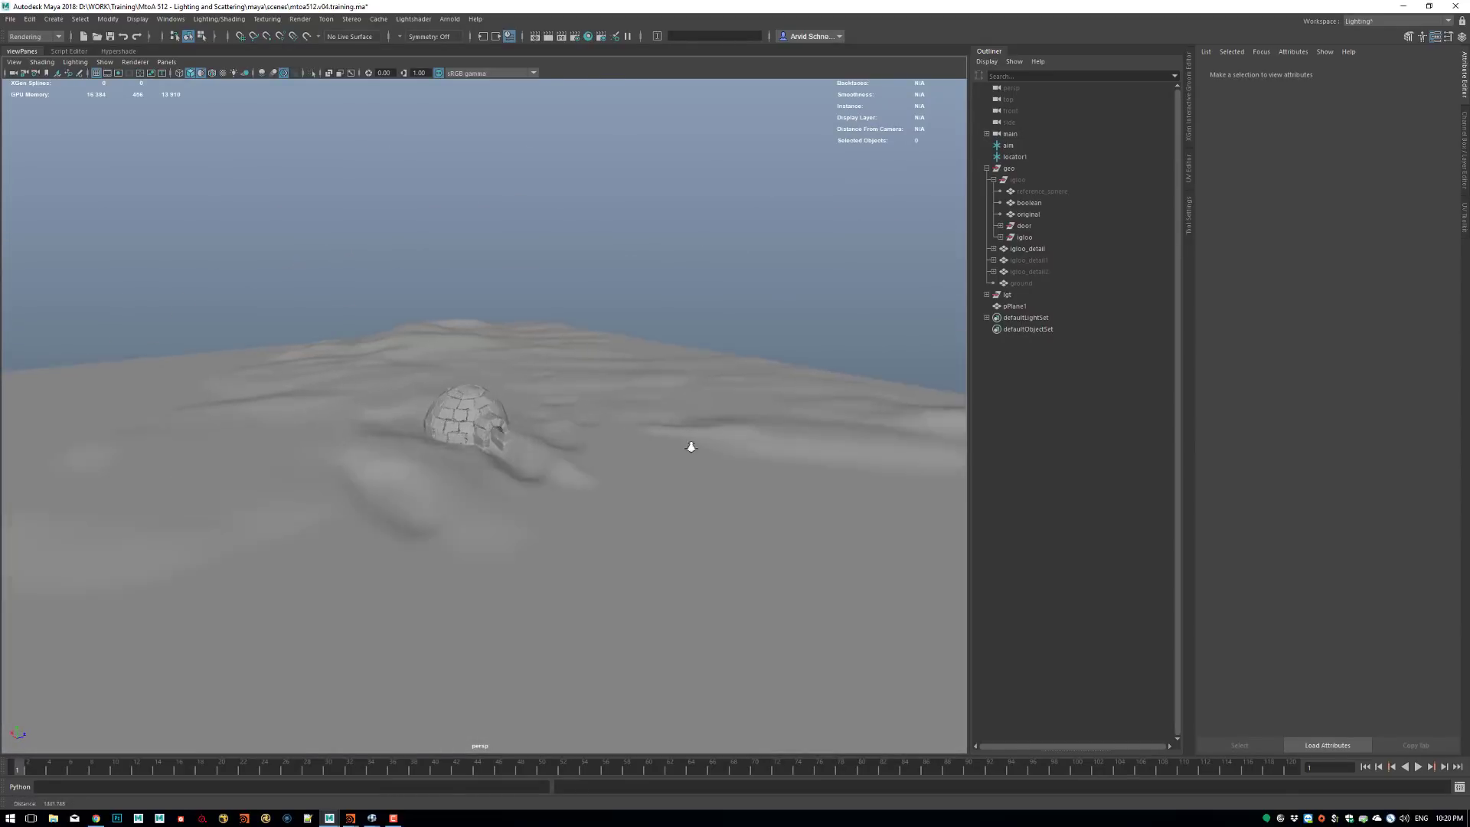
{"action": "right_click_drag", "start_coordinate": [368, 421], "coordinate": [520, 417], "text": "alt"}
Hide the sculpted pPlane1 and show the remeshed ground object beneath the detailed igloo.
{"action": "left_click", "coordinate": [1015, 307]}
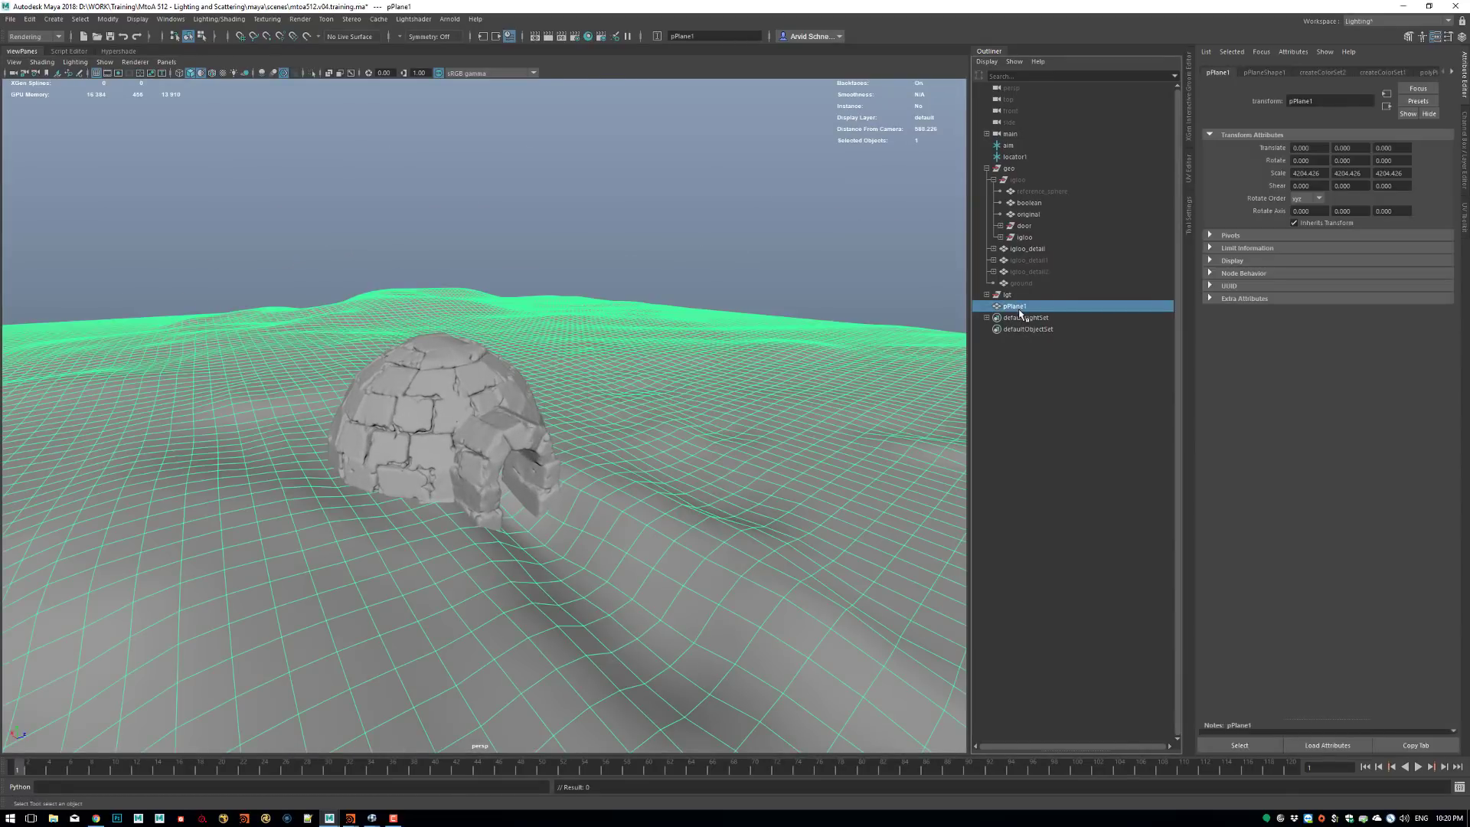
{"action": "key", "text": "ctrl+h"}
{"action": "left_click", "coordinate": [1038, 287]}
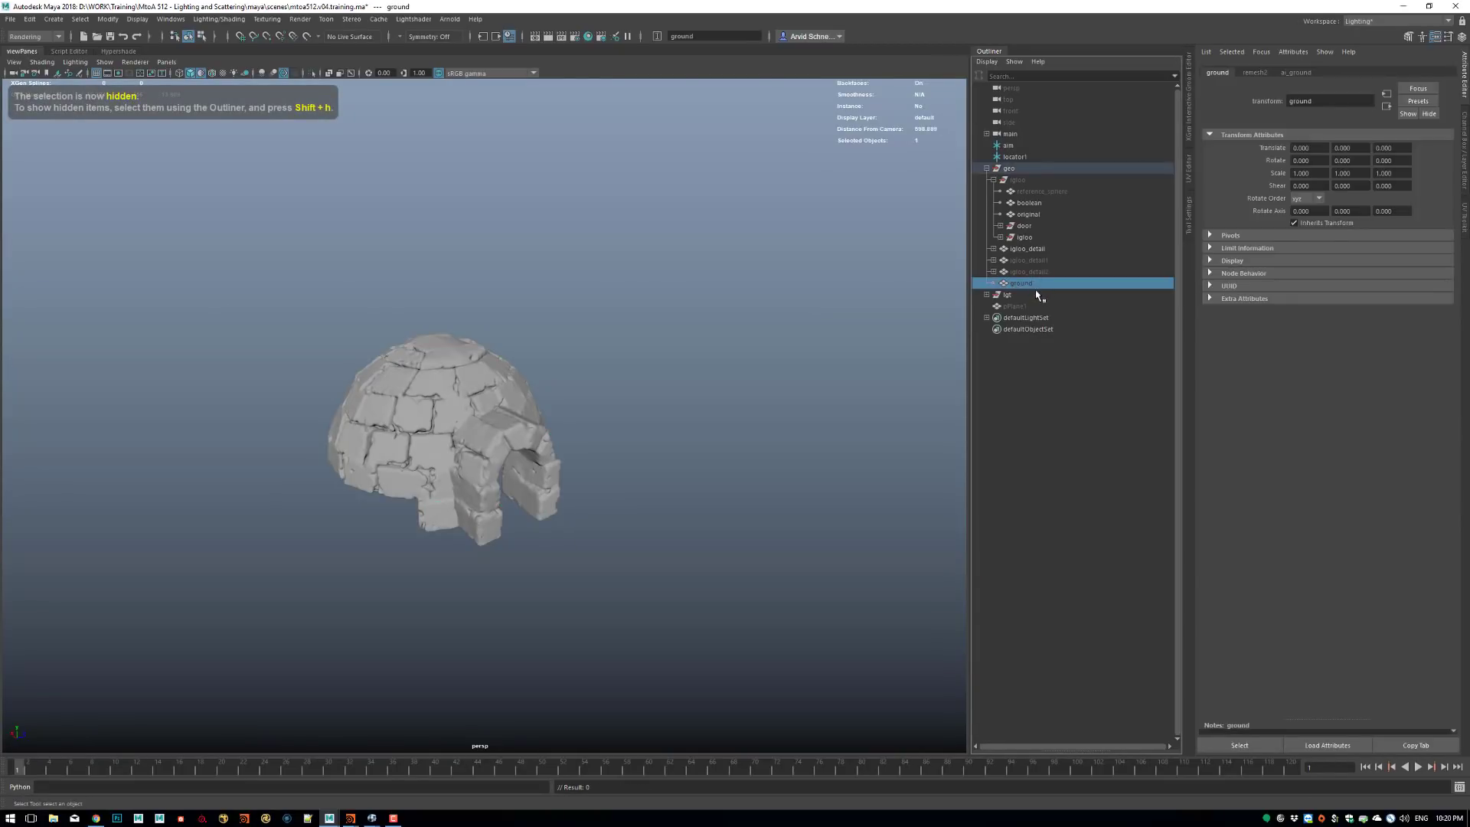
{"action": "key", "text": "shift+h"}
{"action": "left_click", "coordinate": [640, 227]}
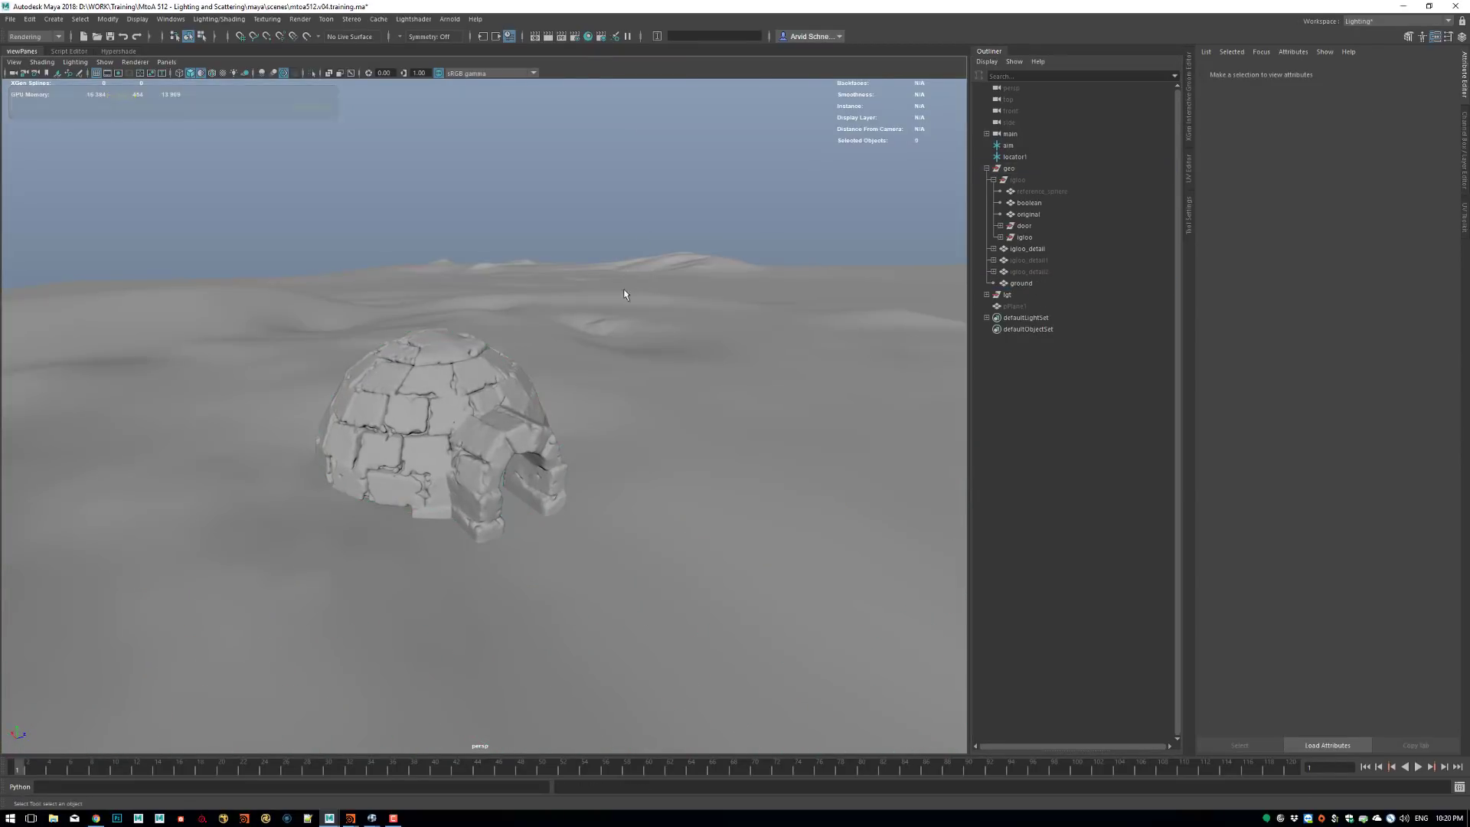
{"action": "left_click_drag", "start_coordinate": [623, 287], "coordinate": [533, 553], "text": "alt"}
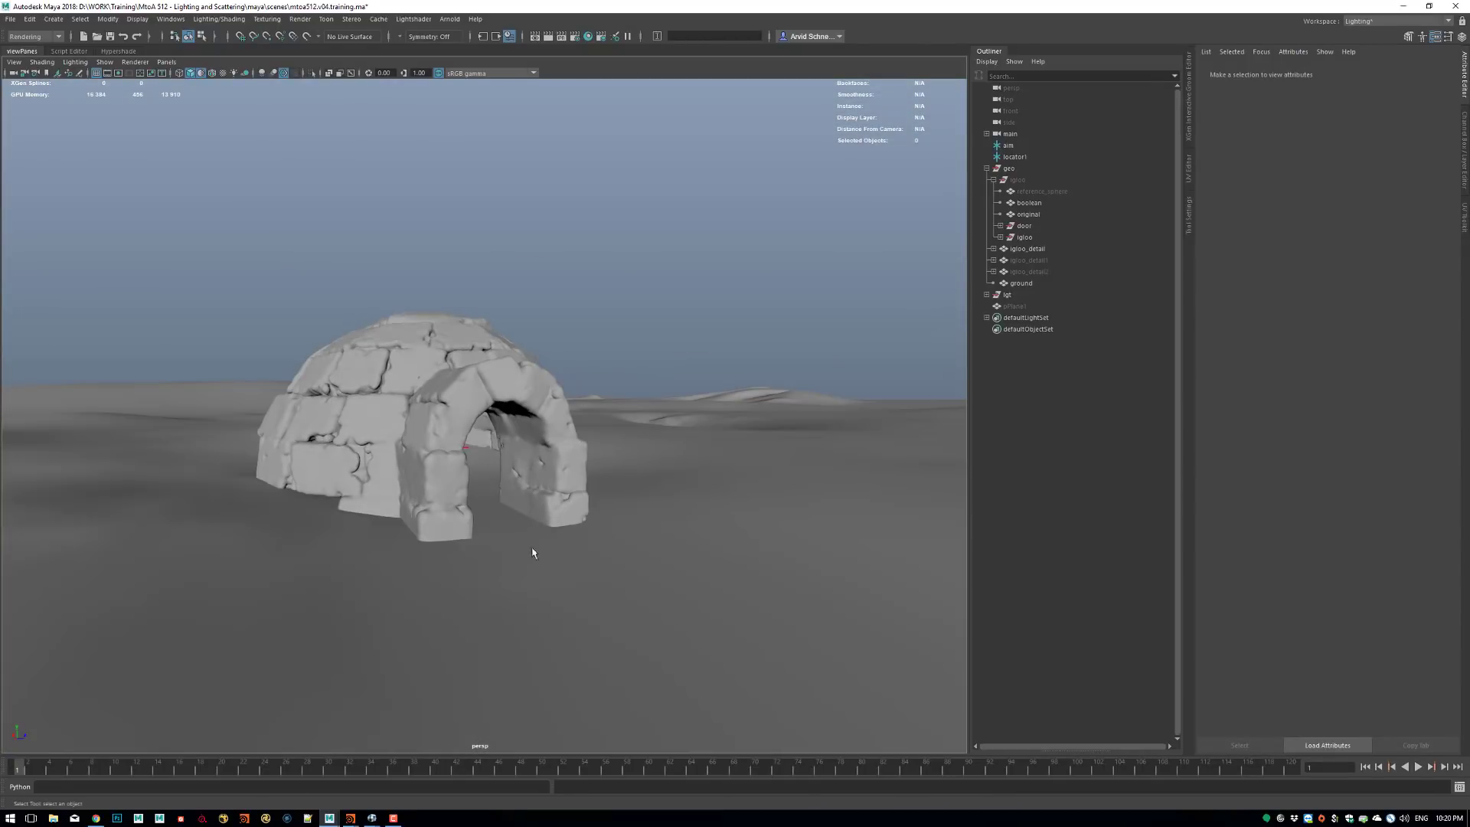
Show pPlane1 temporarily to compare its overlap with the ground mesh around the igloo, and hide it again.
{"action": "left_click", "coordinate": [1017, 307]}
{"action": "key", "text": "shift+h"}
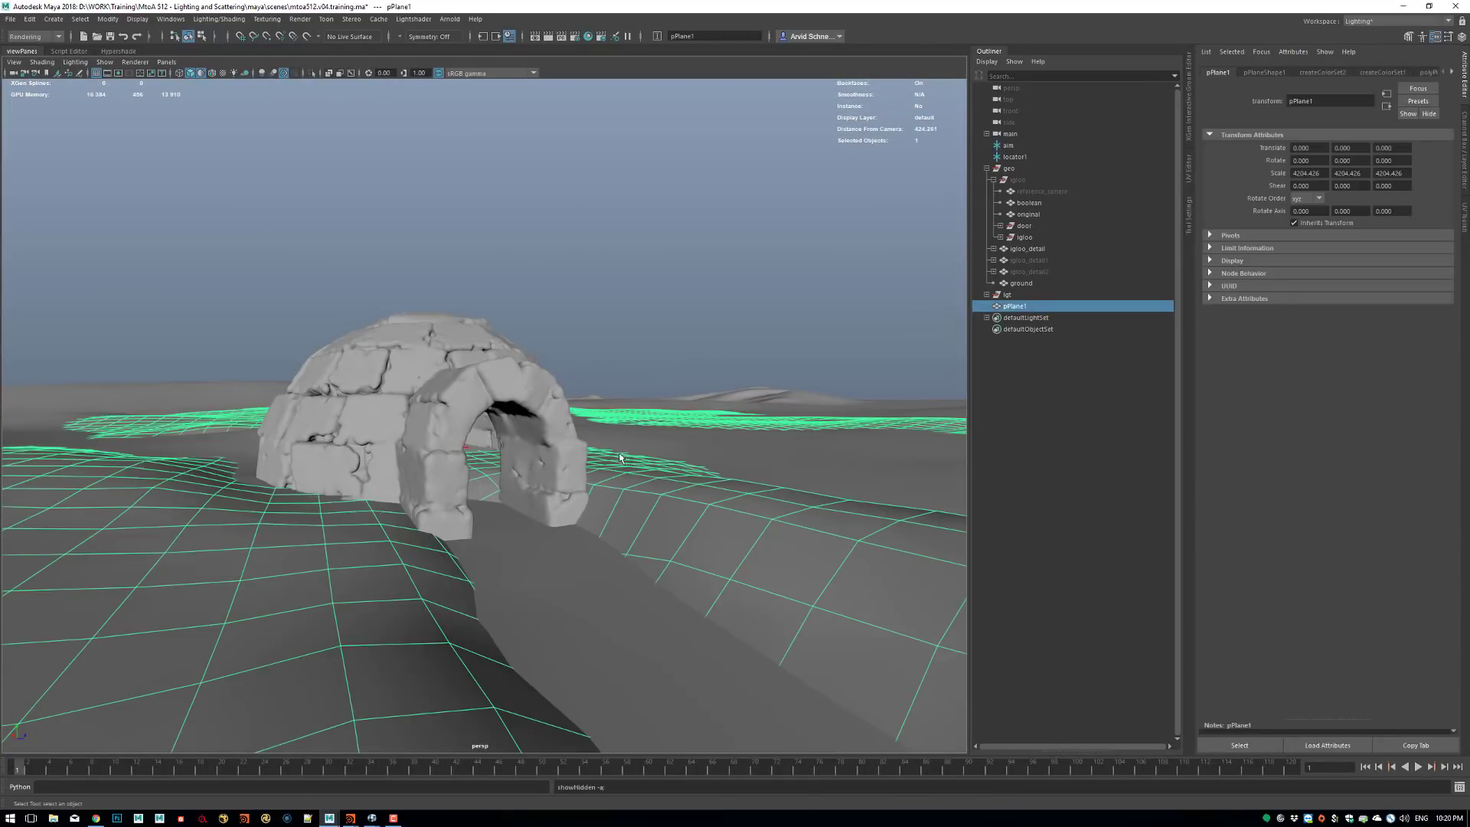
{"action": "right_click_drag", "start_coordinate": [649, 401], "coordinate": [540, 391], "text": "alt"}
{"action": "left_click_drag", "start_coordinate": [541, 390], "coordinate": [535, 471], "text": "alt"}
{"action": "right_click_drag", "start_coordinate": [534, 471], "coordinate": [774, 379], "text": "alt"}
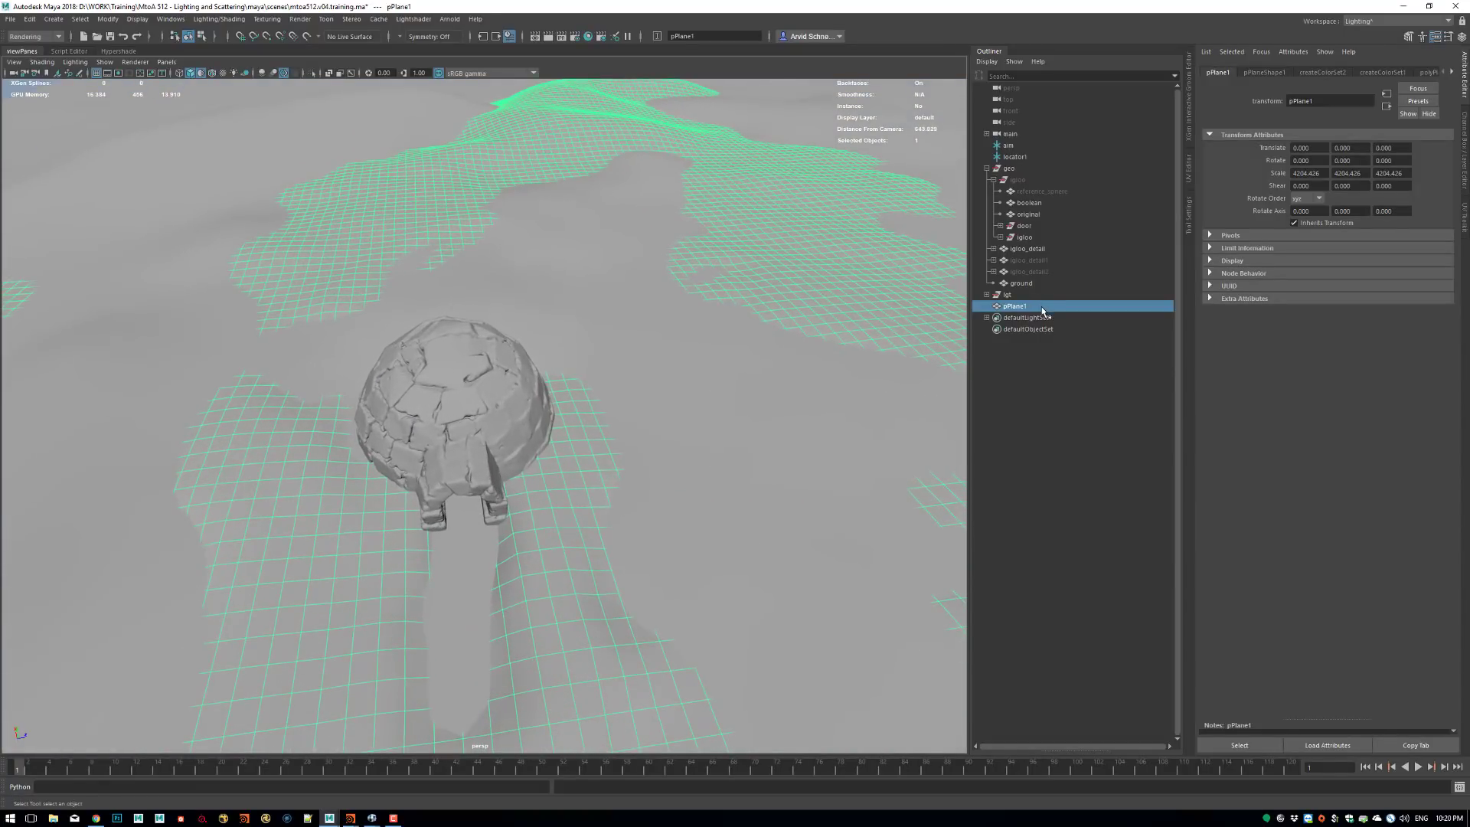
{"action": "key", "text": "ctrl+h"}
{"action": "left_click_drag", "start_coordinate": [686, 341], "coordinate": [642, 414], "text": "alt"}
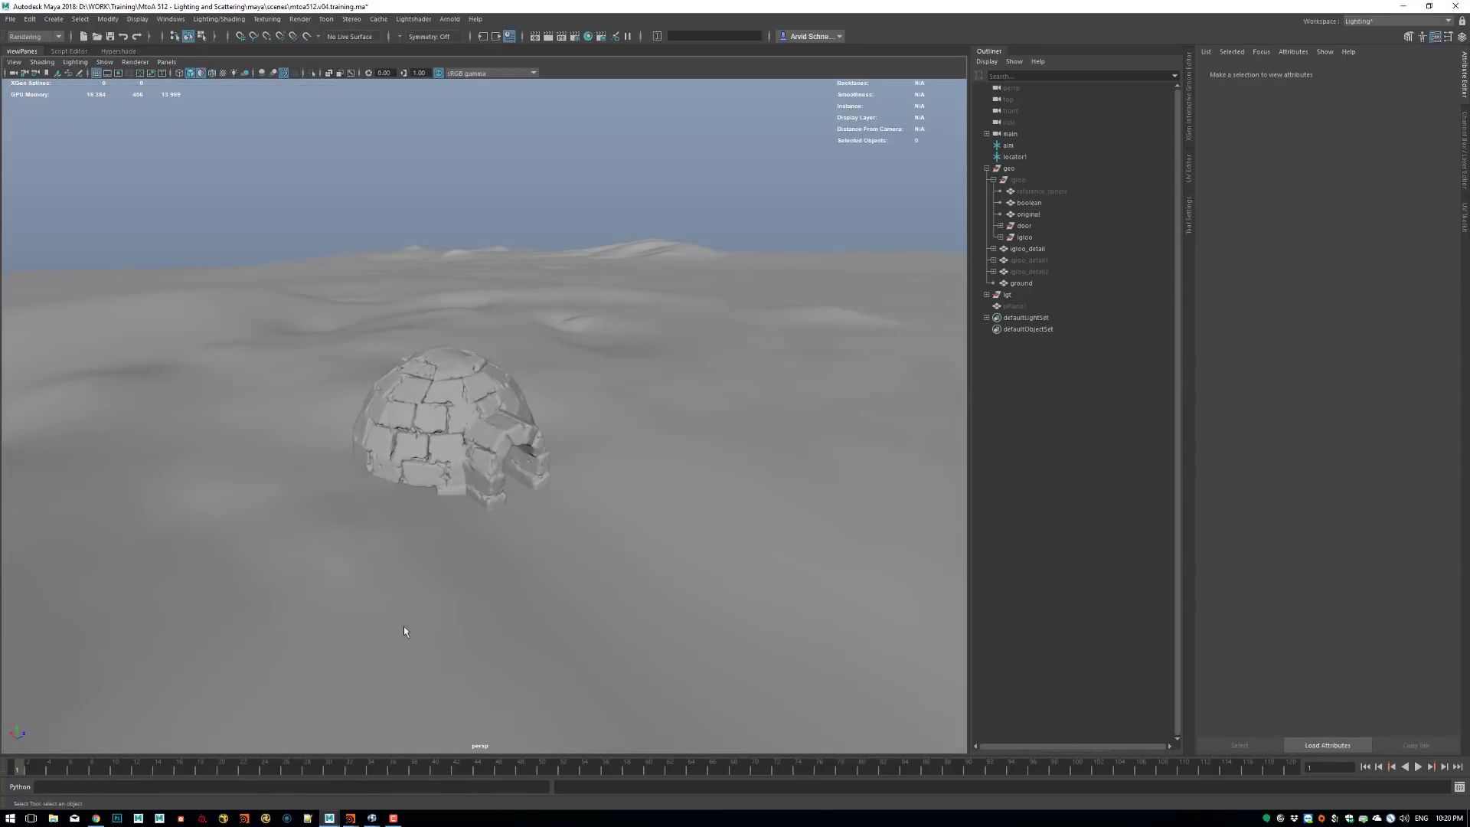
Switch to Houdini, display the vdbcombine5 node's output and inspect the combined igloo blocks.
{"action": "mouse_move", "coordinate": [350, 816]}
{"action": "left_click", "coordinate": [390, 754]}
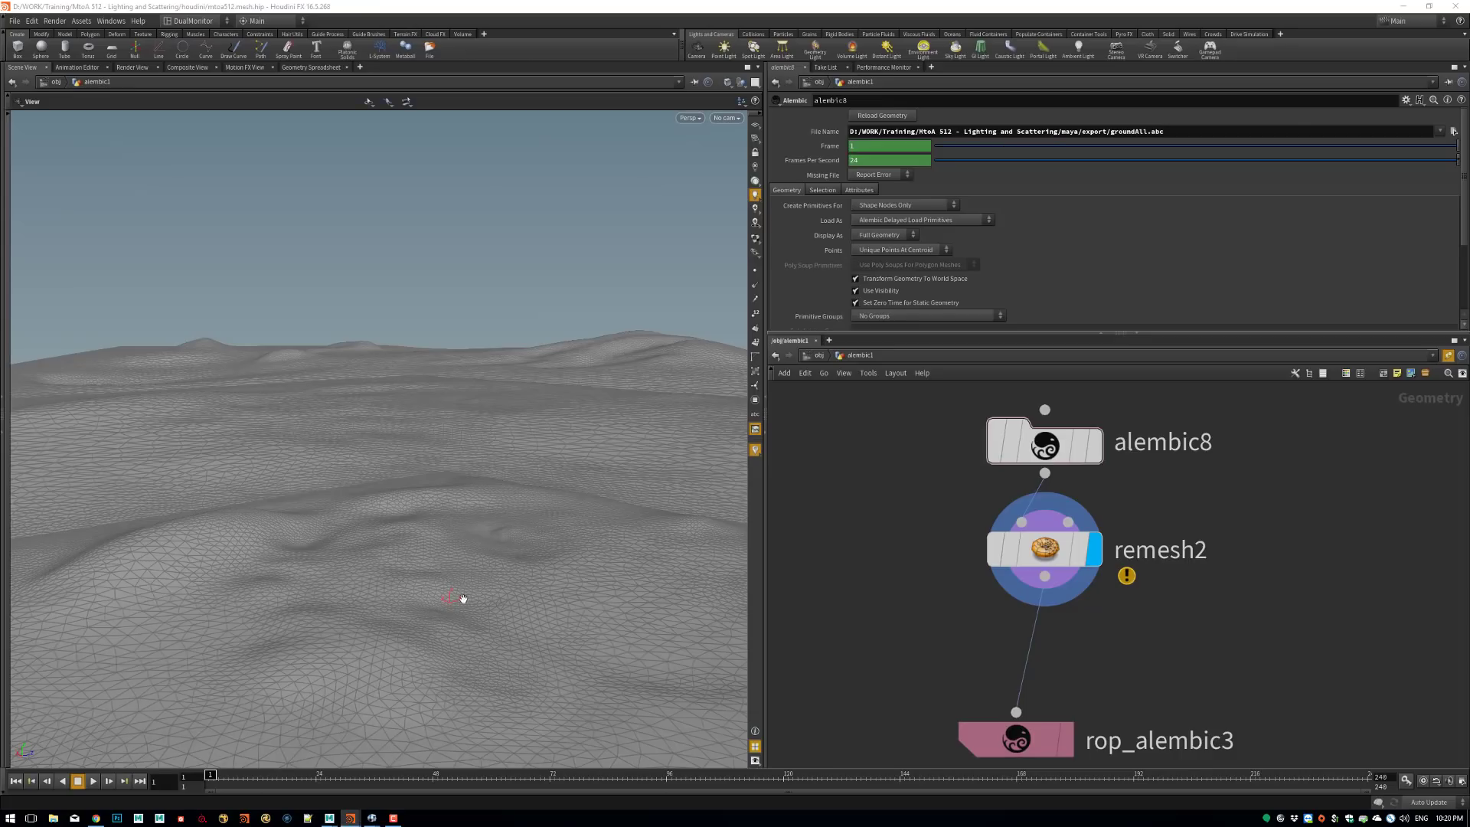
{"action": "middle_click_drag", "start_coordinate": [975, 469], "coordinate": [1051, 475]}
{"action": "right_click_drag", "start_coordinate": [1051, 475], "coordinate": [856, 493]}
{"action": "middle_click_drag", "start_coordinate": [856, 493], "coordinate": [1219, 528]}
{"action": "middle_click", "coordinate": [954, 493]}
{"action": "middle_click_drag", "start_coordinate": [980, 499], "coordinate": [1213, 502]}
{"action": "scroll", "coordinate": [856, 541], "scroll_direction": "up", "scroll_amount": 3}
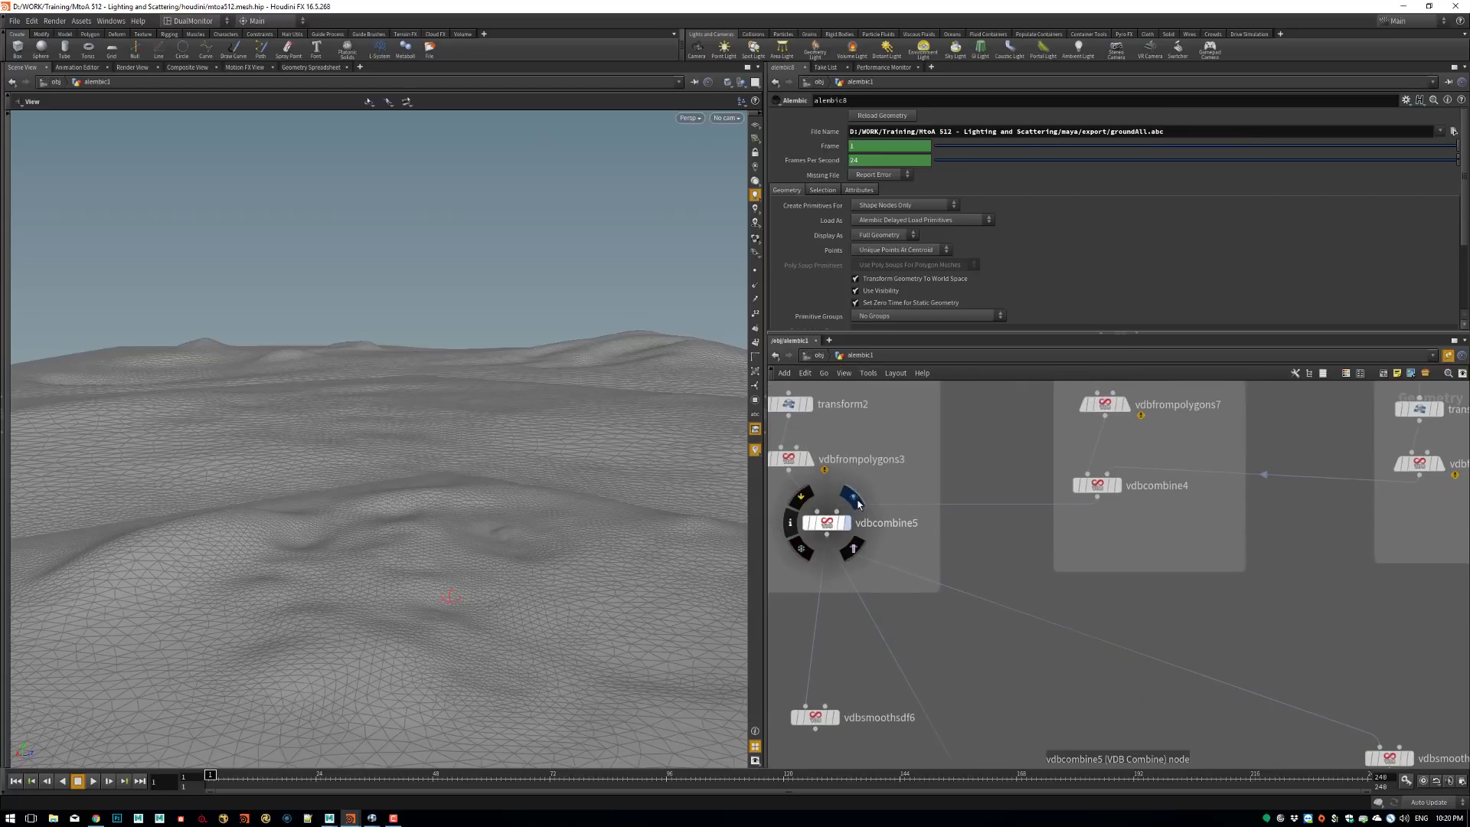
{"action": "left_click", "coordinate": [857, 502]}
{"action": "key", "text": "f"}
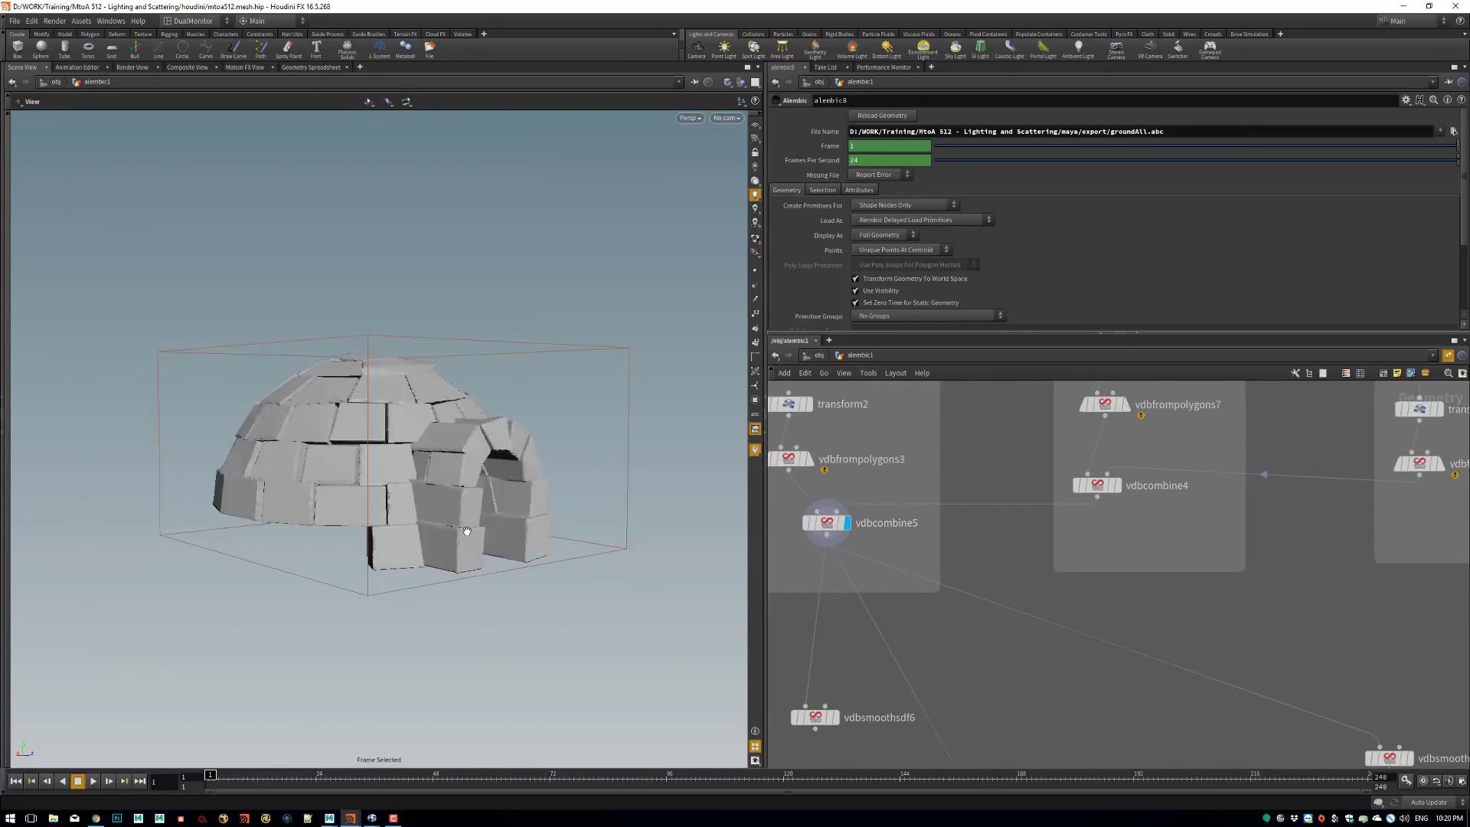
{"action": "right_click_drag", "start_coordinate": [467, 531], "coordinate": [538, 521]}
{"action": "mouse_move", "coordinate": [538, 521]}
{"action": "left_mouse_down"}
{"action": "mouse_move", "coordinate": [452, 513]}
{"action": "mouse_move", "coordinate": [475, 406]}
{"action": "mouse_move", "coordinate": [538, 499]}
{"action": "left_mouse_up"}
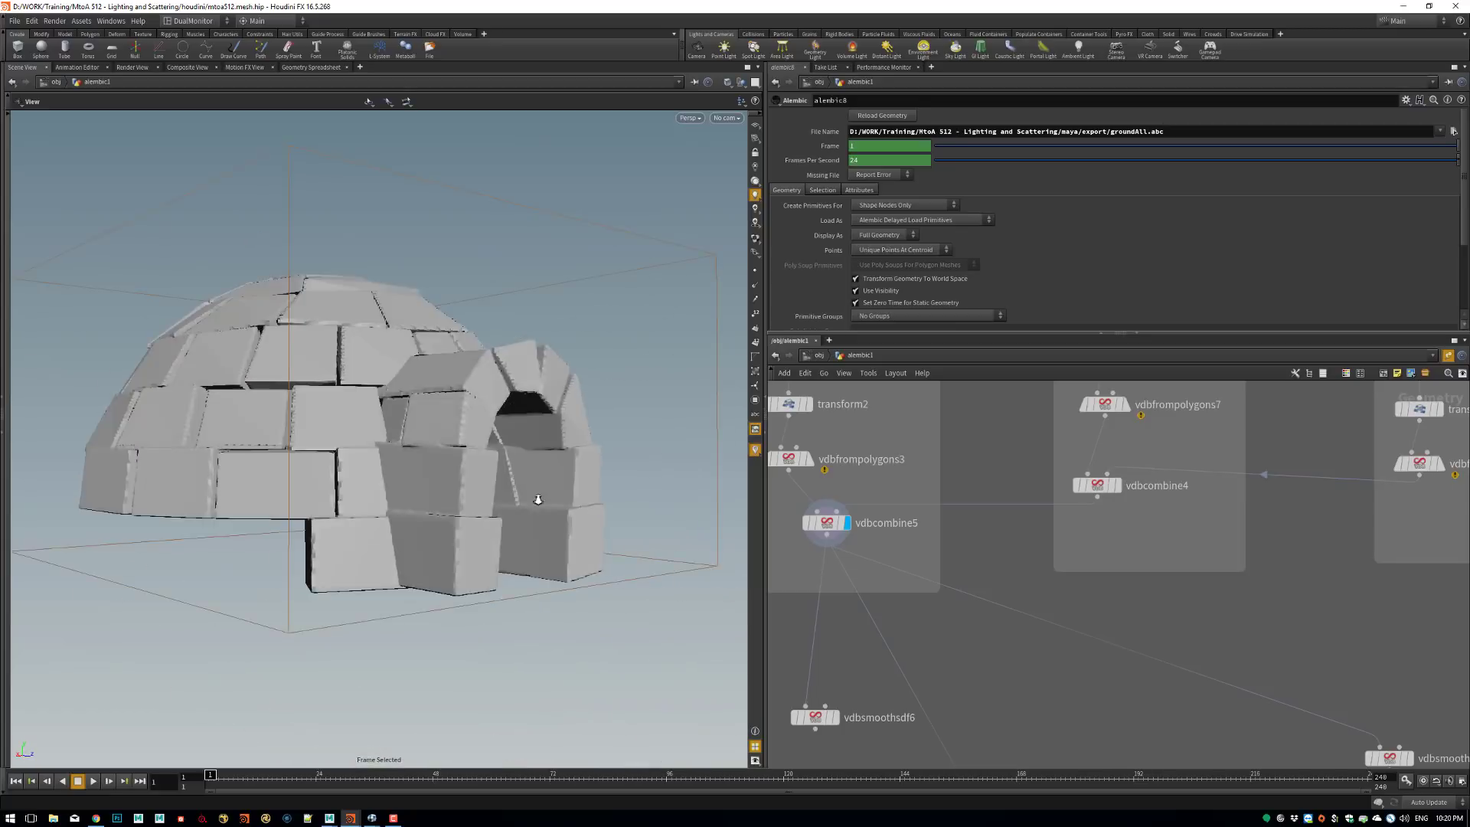
Display the output of the vdbsmoothsdf node at the head of the mountain, measure and scatter chain.
{"action": "scroll", "coordinate": [538, 499], "scroll_direction": "down", "scroll_amount": 5}
{"action": "scroll", "coordinate": [1007, 563], "scroll_direction": "down", "scroll_amount": 5}
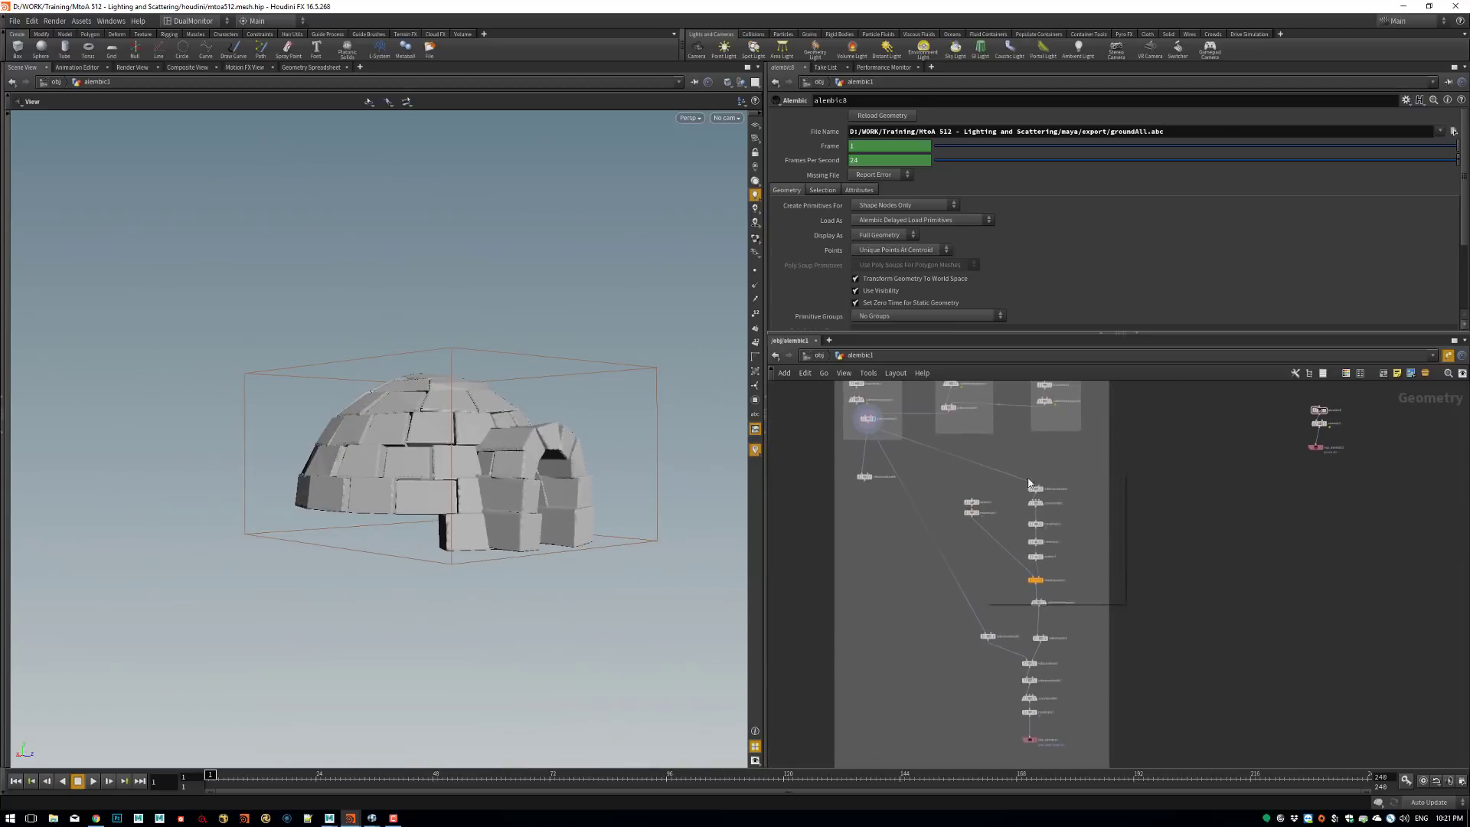
{"action": "scroll", "coordinate": [1009, 561], "scroll_direction": "up", "scroll_amount": 5}
{"action": "scroll", "coordinate": [1002, 490], "scroll_direction": "down", "scroll_amount": 3}
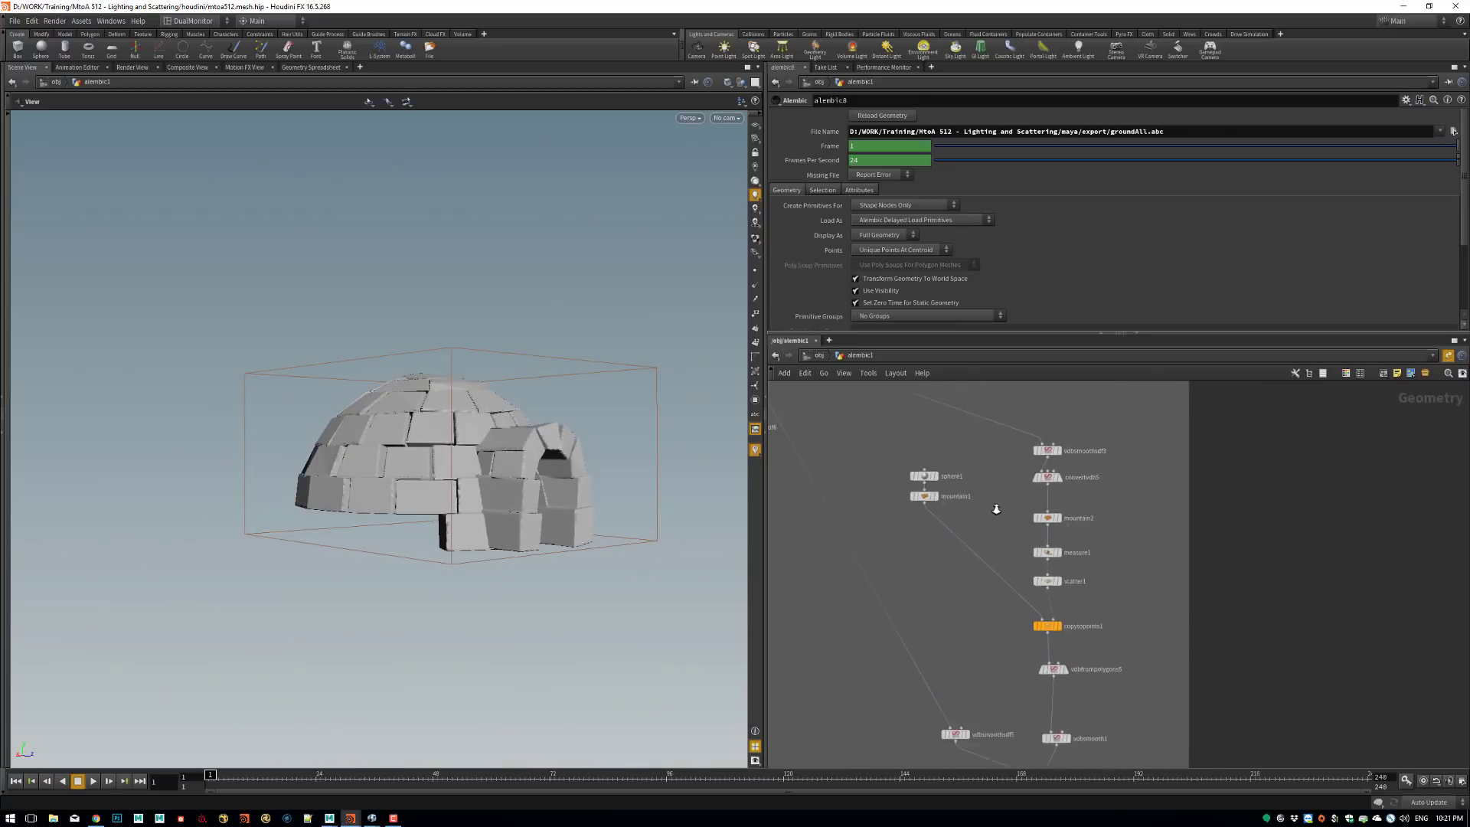
{"action": "scroll", "coordinate": [1003, 505], "scroll_direction": "up", "scroll_amount": 1}
{"action": "left_click", "coordinate": [1065, 431]}
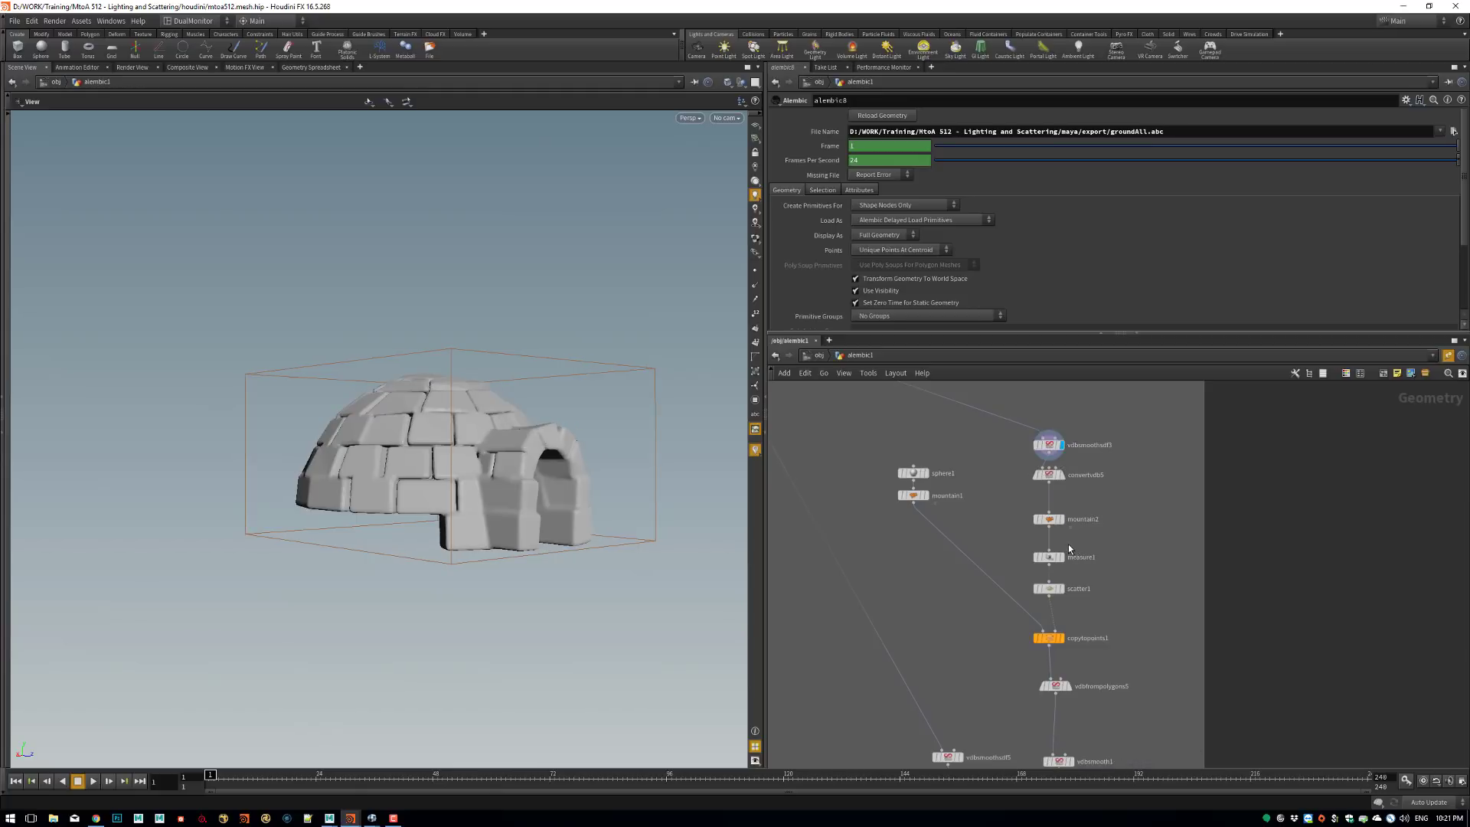
Display the outputs of copytopoints1, the VDB-from-polygons node below it and vdbsmooth1 in turn to examine the scattered pieces.
{"action": "left_click", "coordinate": [1066, 624]}
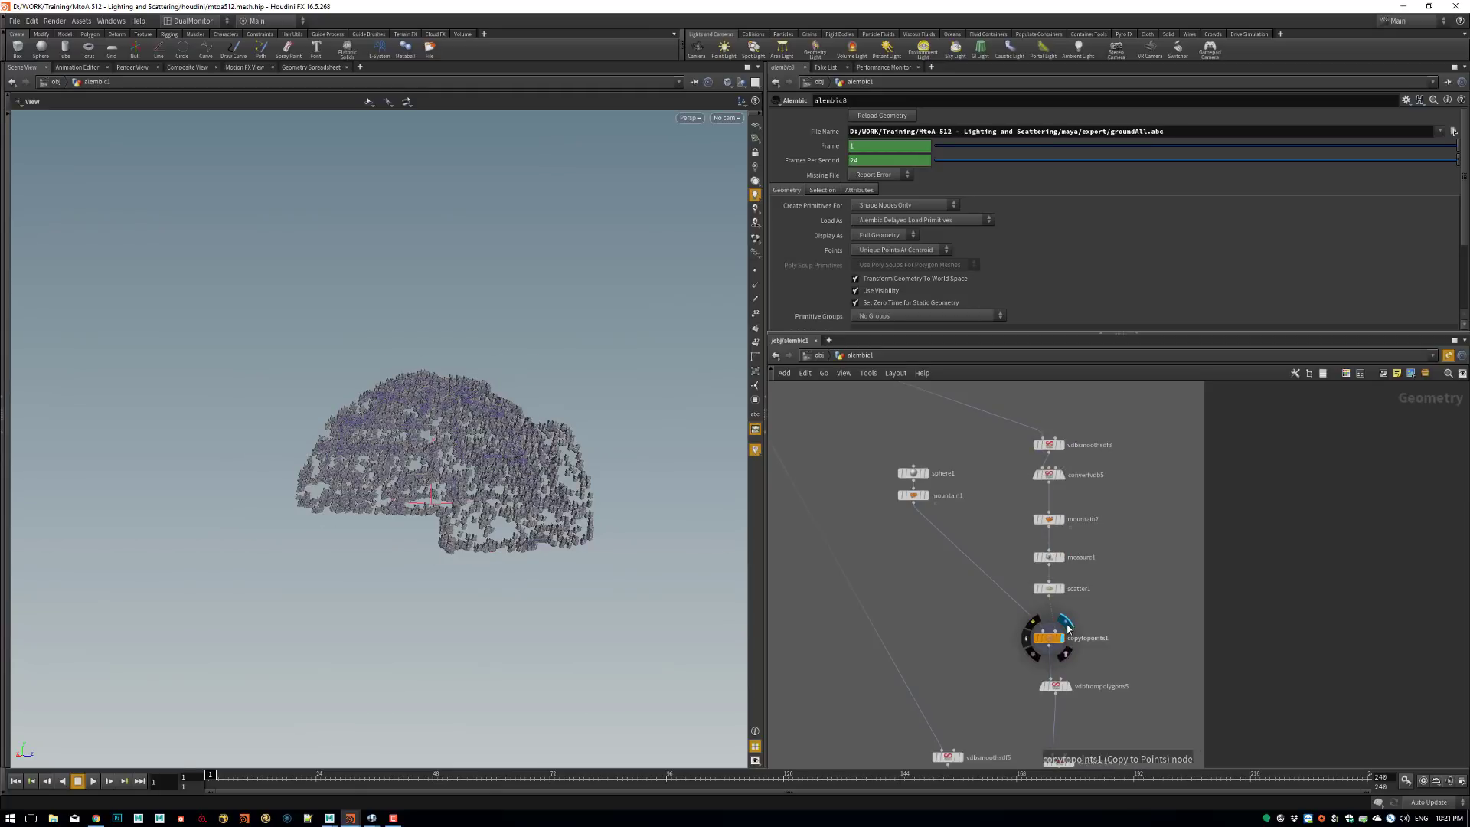
{"action": "left_click", "coordinate": [1066, 686]}
{"action": "middle_click_drag", "start_coordinate": [1089, 725], "coordinate": [1092, 500]}
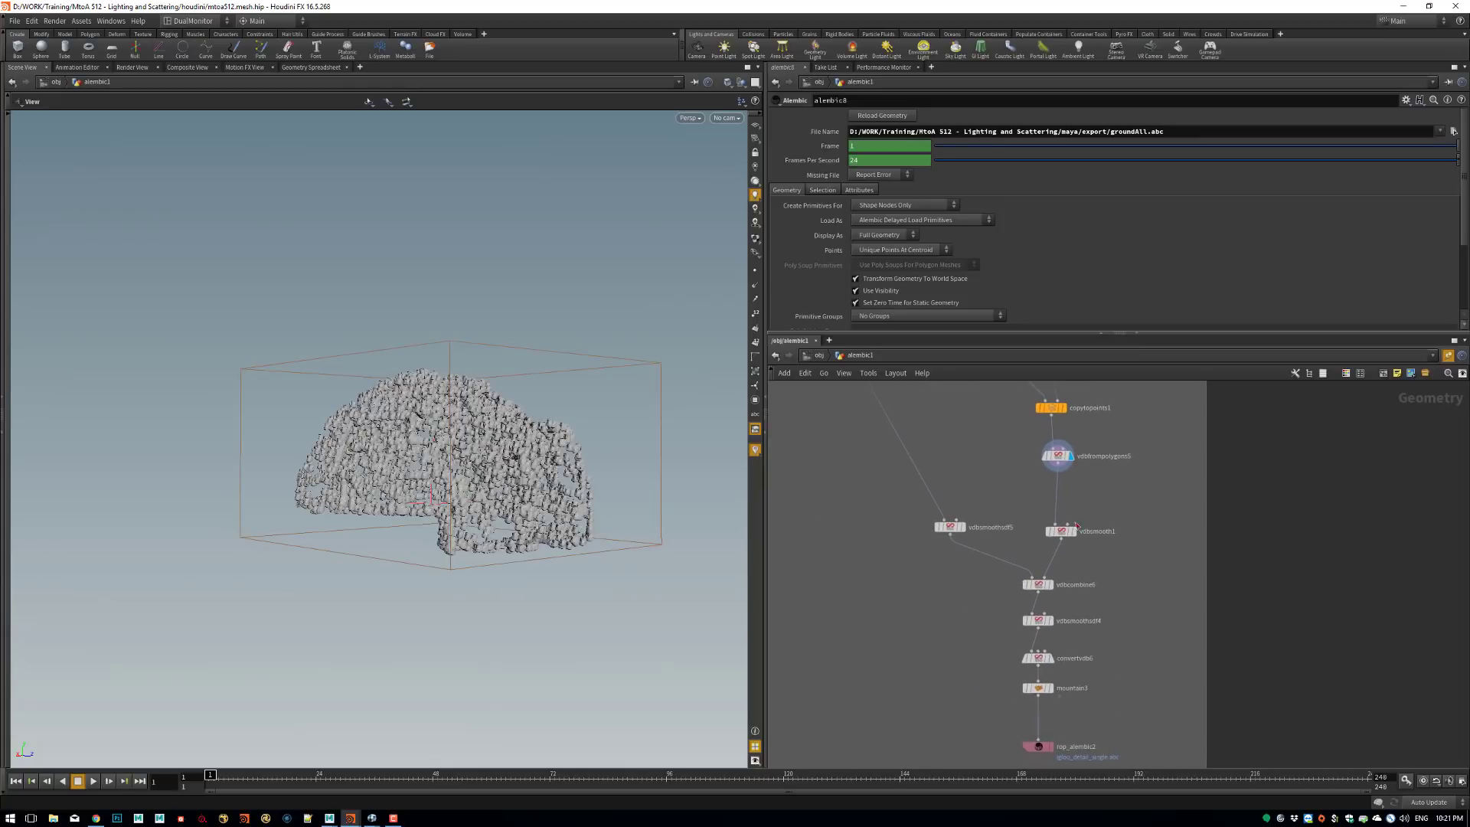
{"action": "left_click", "coordinate": [1073, 530]}
{"action": "scroll", "coordinate": [482, 417], "scroll_direction": "up", "scroll_amount": 5}
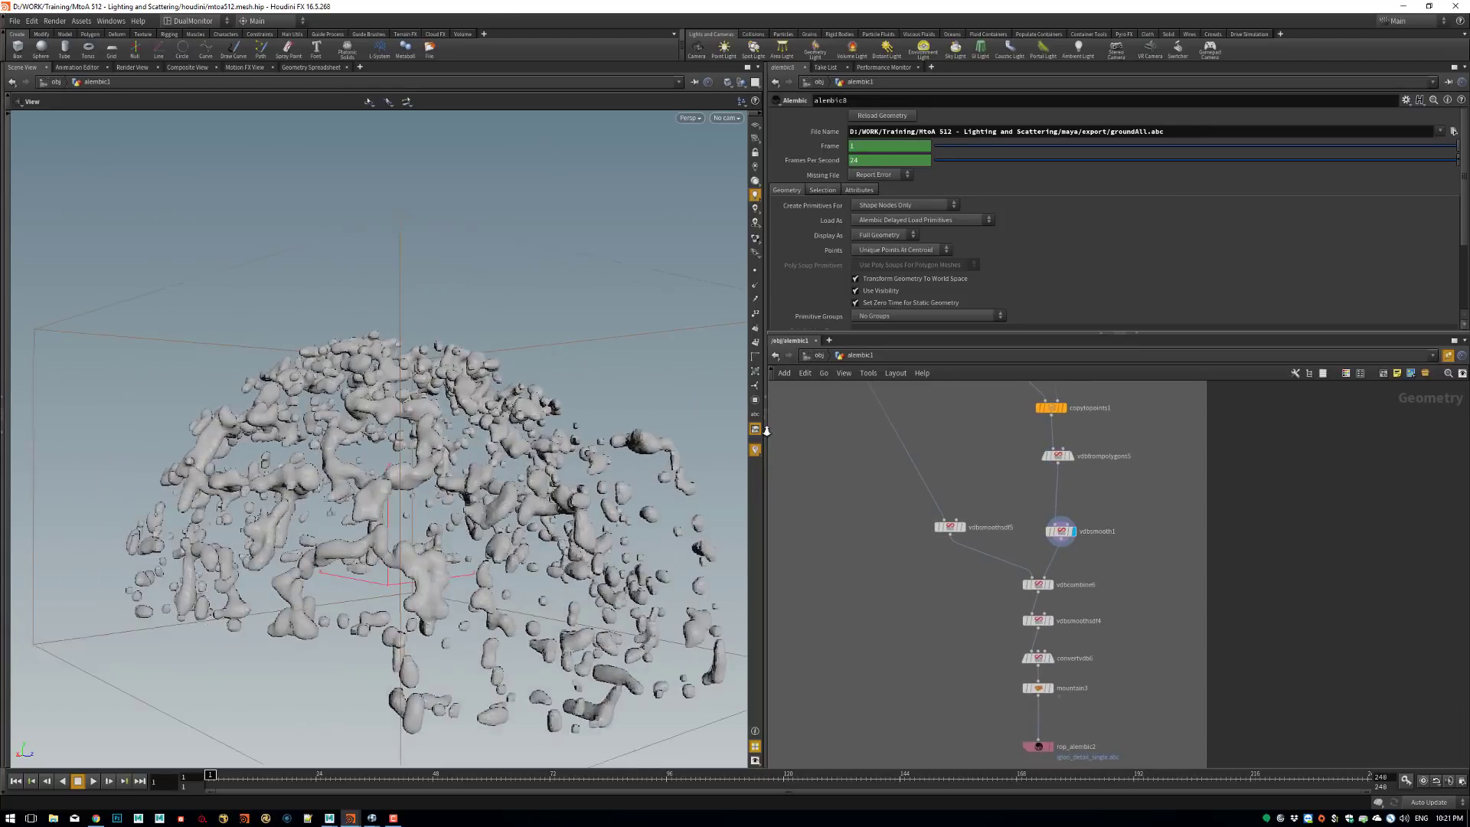
Display the smoothed igloo blocks from vdbsmoothsdf5, followed by the vdbcombine6 output, and examine the chipped block edges.
{"action": "left_click", "coordinate": [963, 527]}
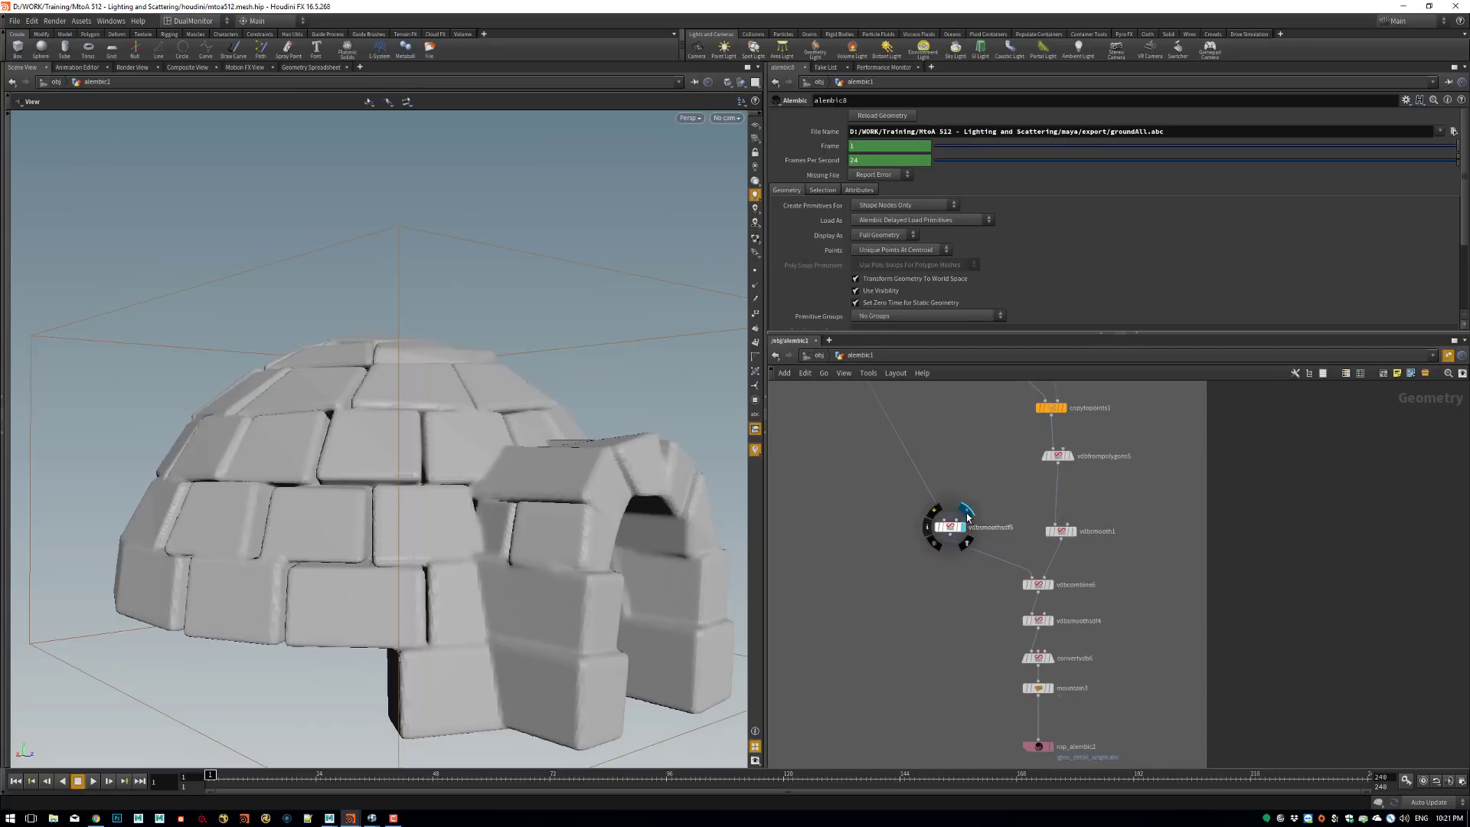
{"action": "left_click", "coordinate": [1057, 569]}
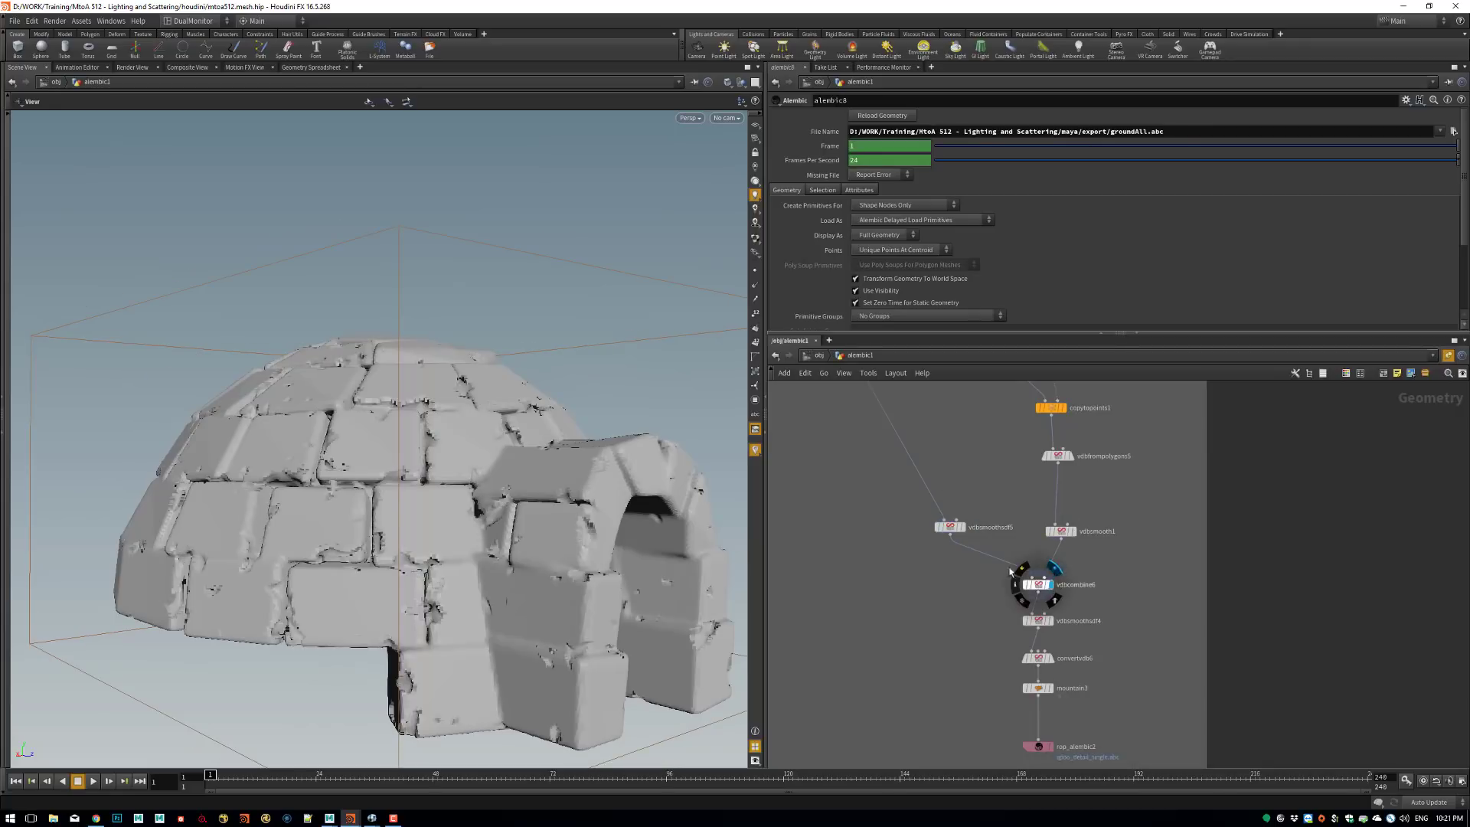
{"action": "left_click_drag", "start_coordinate": [636, 473], "coordinate": [529, 507]}
{"action": "middle_click_drag", "start_coordinate": [1131, 630], "coordinate": [1113, 529]}
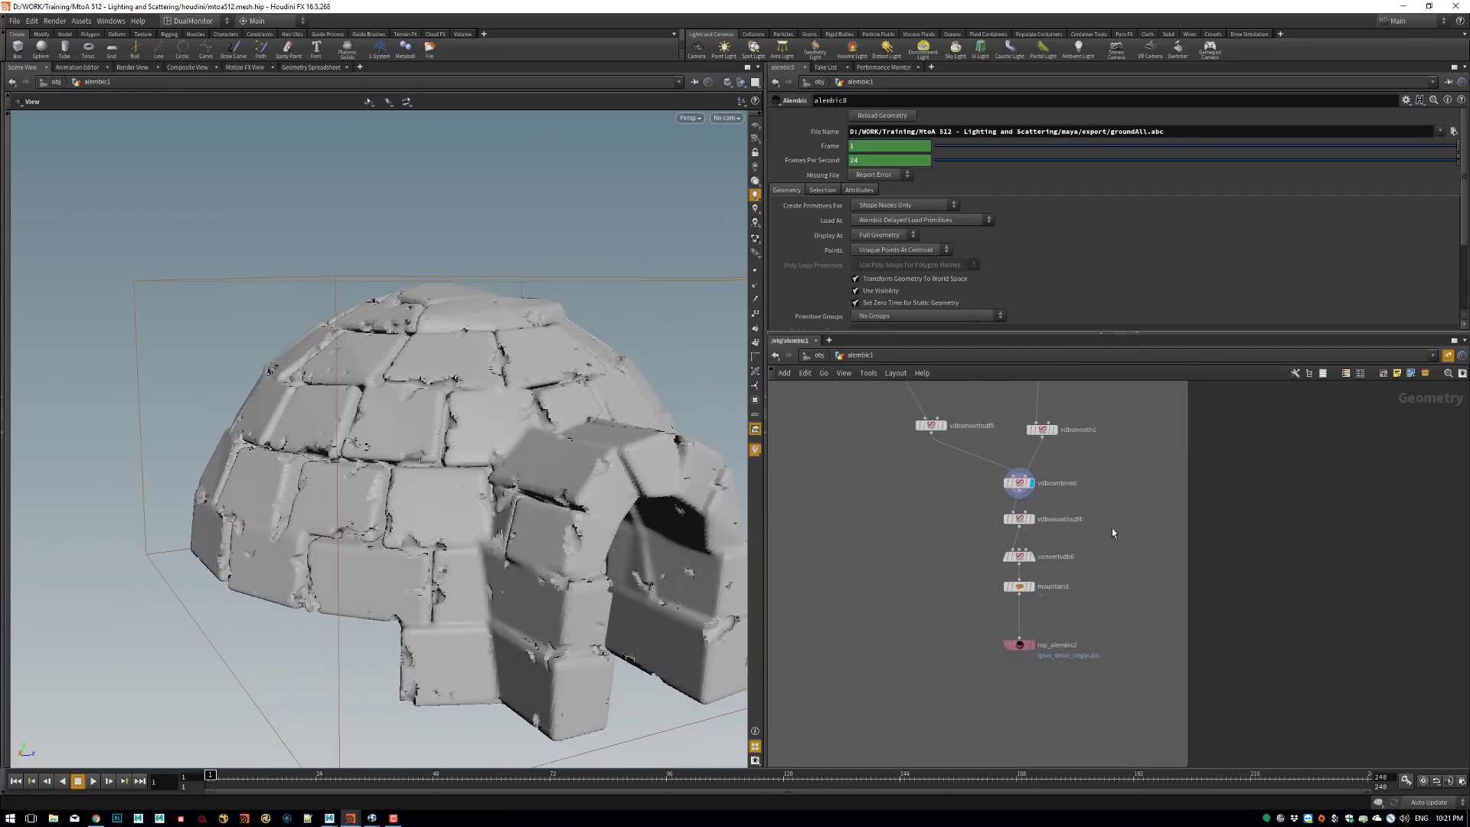
Display the output of the mountain3 node and examine the converted igloo mesh up close.
{"action": "left_click", "coordinate": [1030, 587]}
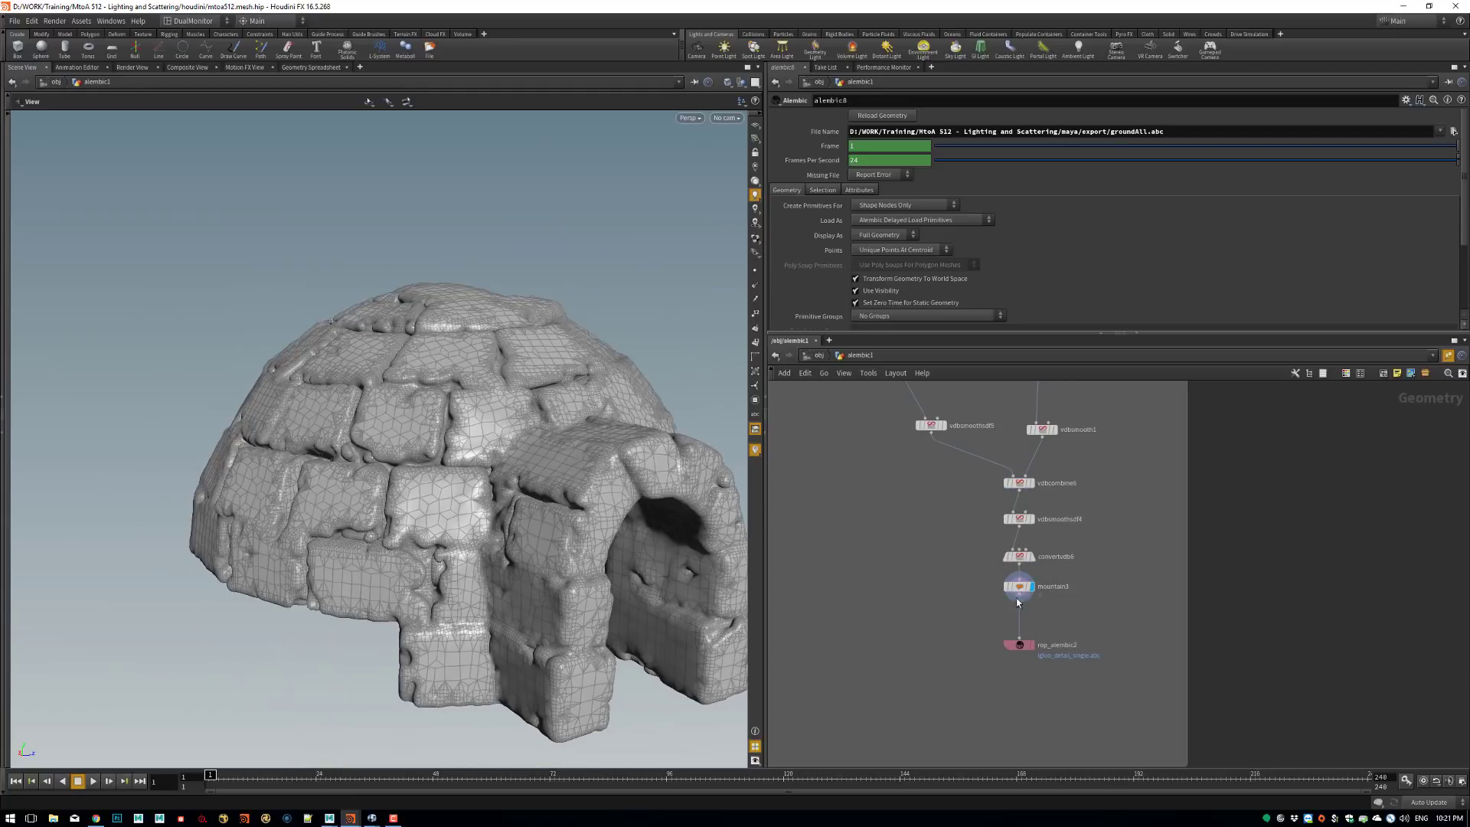
{"action": "scroll", "coordinate": [536, 513], "scroll_direction": "up", "scroll_amount": 5}
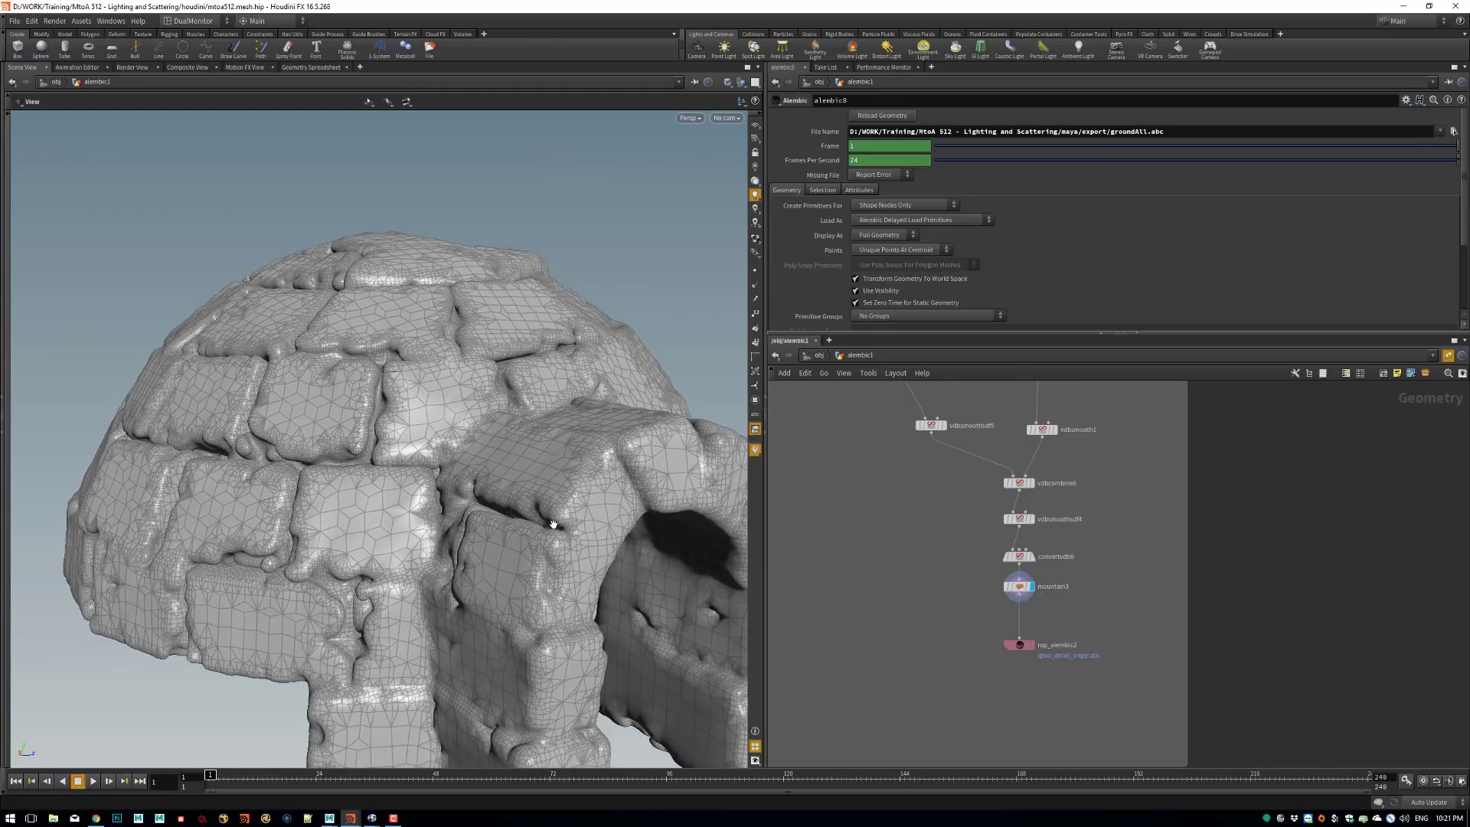
{"action": "middle_click_drag", "start_coordinate": [531, 510], "coordinate": [610, 450]}
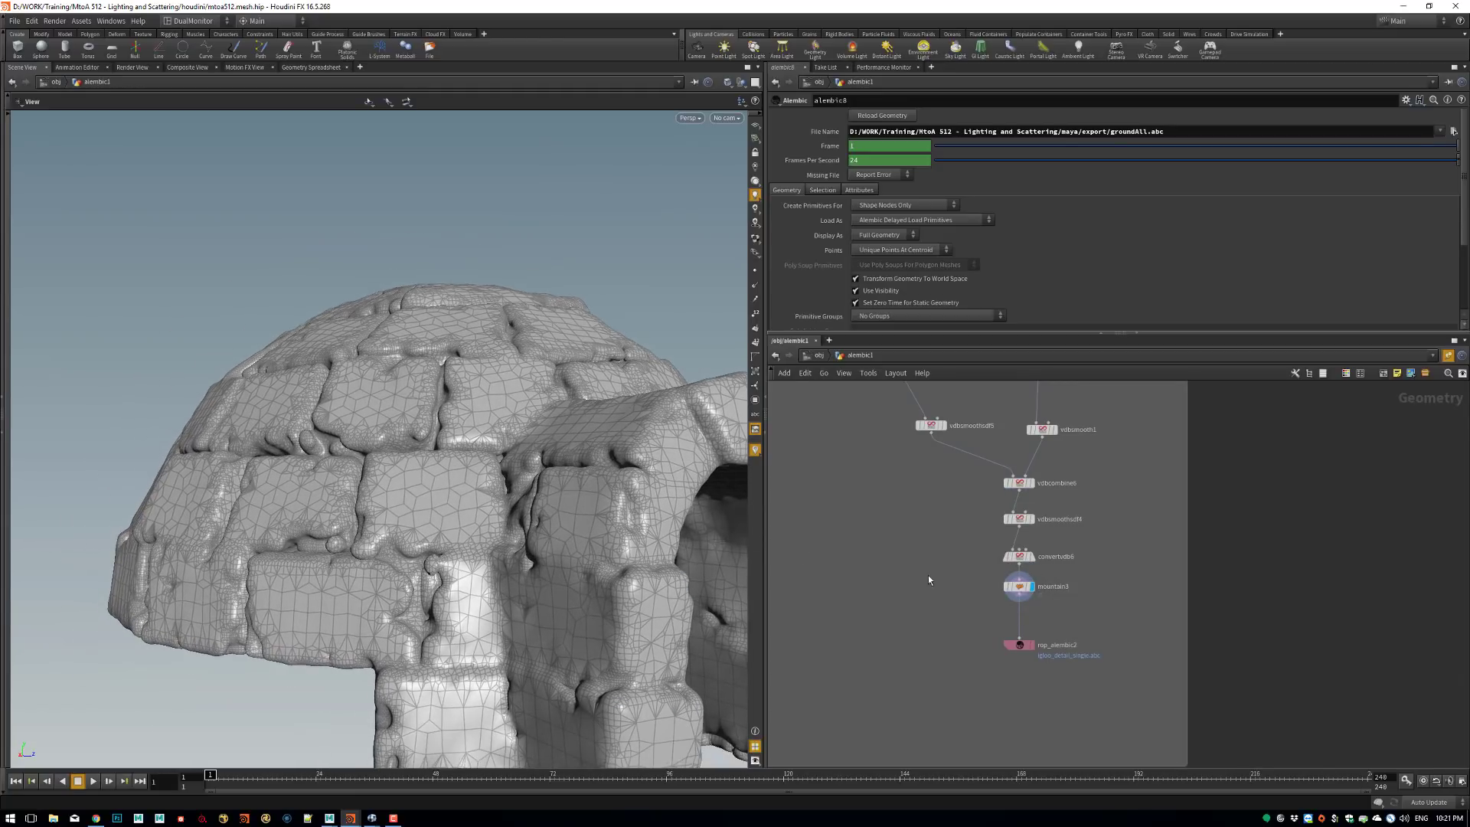
Toggle the bypass of mountain3 repeatedly to compare the igloo surface with and without its noise, leave it bypassed and inspect the whole igloo.
{"action": "left_click", "coordinate": [1006, 572]}
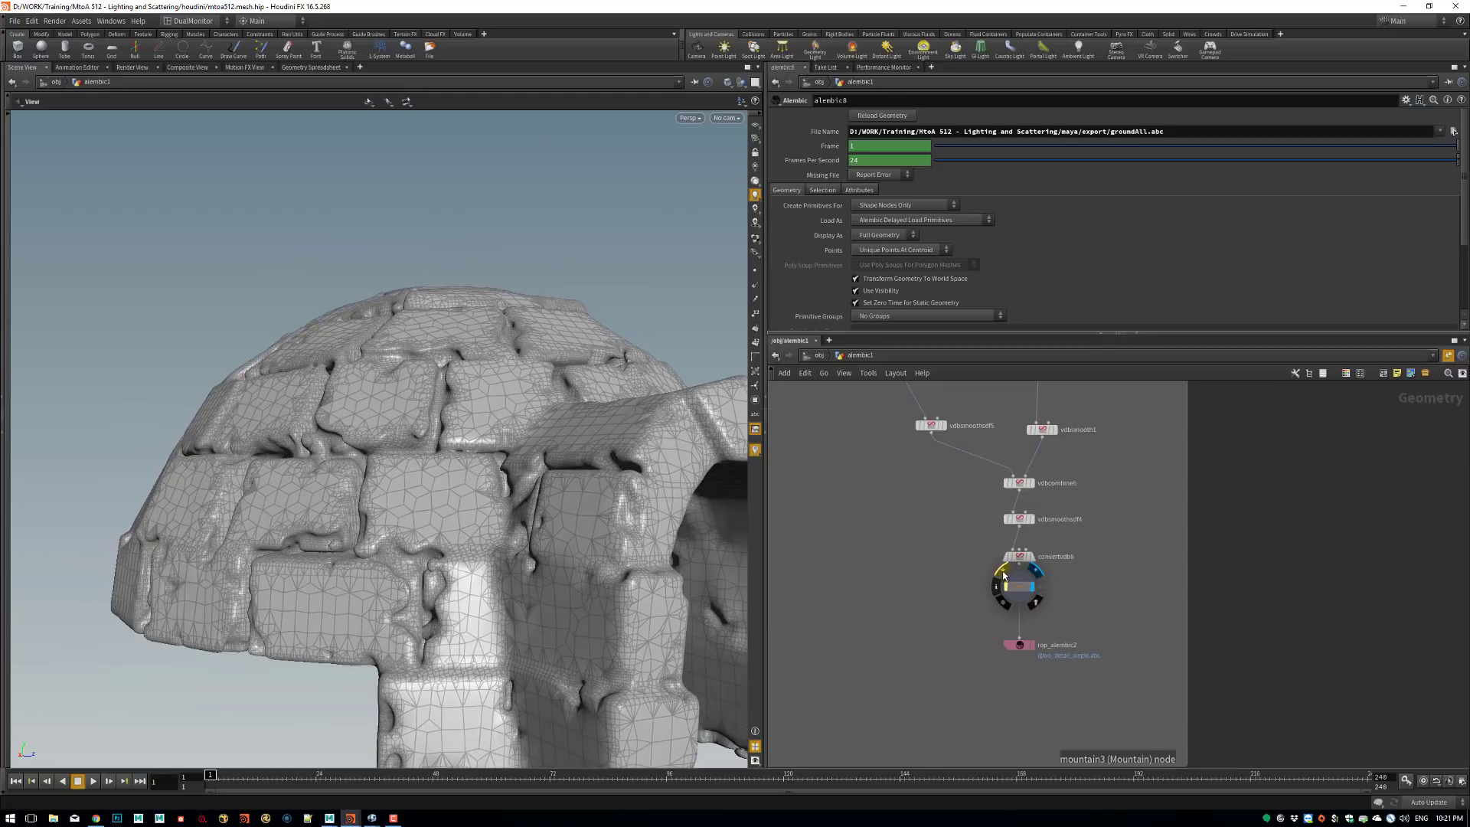
{"action": "left_click", "coordinate": [1006, 573]}
{"action": "left_click", "coordinate": [1007, 572]}
{"action": "left_click", "coordinate": [1007, 573]}
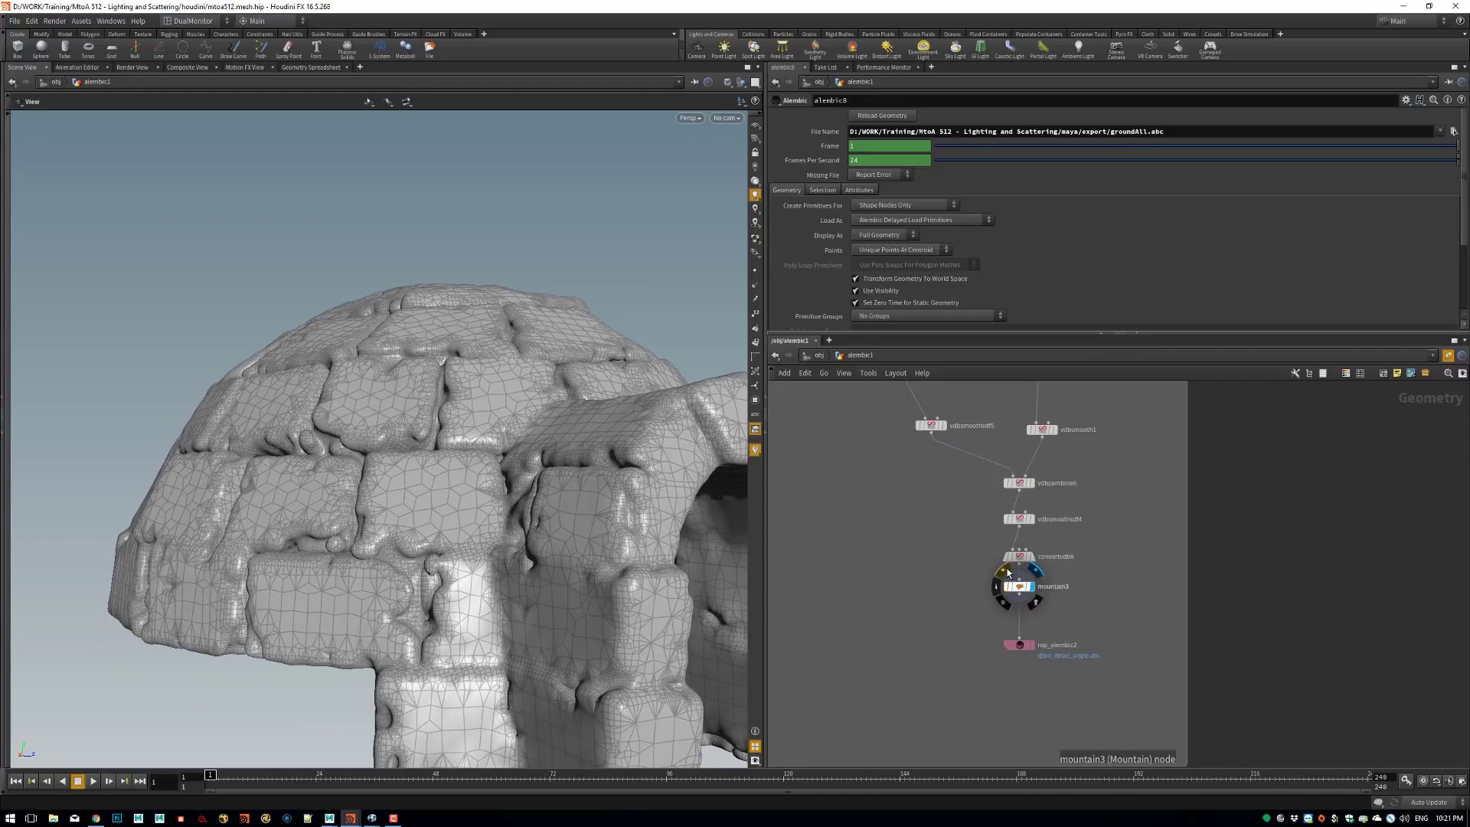
{"action": "left_click", "coordinate": [1006, 572]}
{"action": "left_click", "coordinate": [1005, 574]}
{"action": "left_click", "coordinate": [1004, 573]}
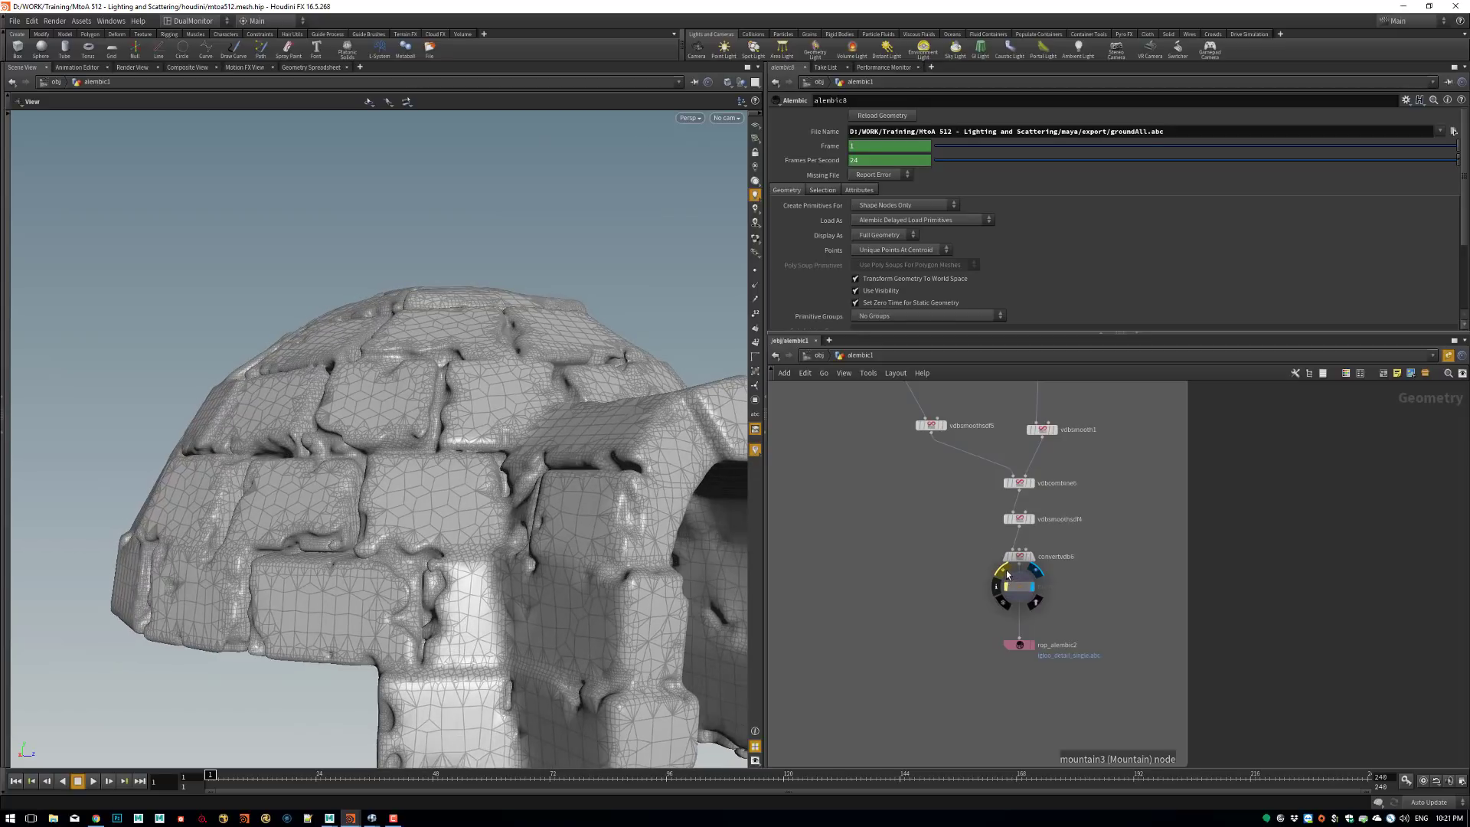
{"action": "scroll", "coordinate": [395, 332], "scroll_direction": "down", "scroll_amount": 3}
{"action": "left_click_drag", "start_coordinate": [395, 333], "coordinate": [483, 461]}
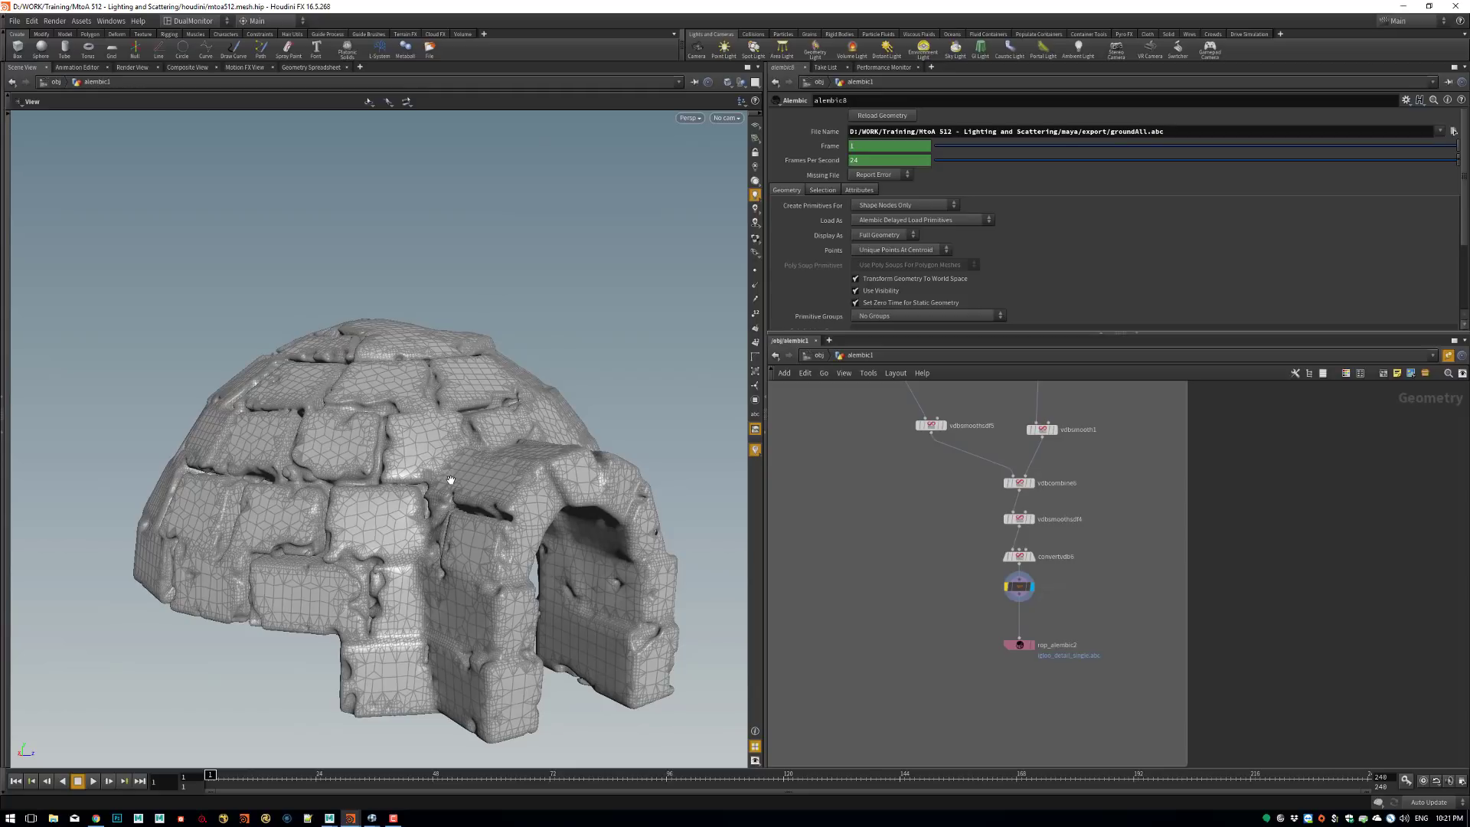
{"action": "left_click_drag", "start_coordinate": [469, 452], "coordinate": [505, 379]}
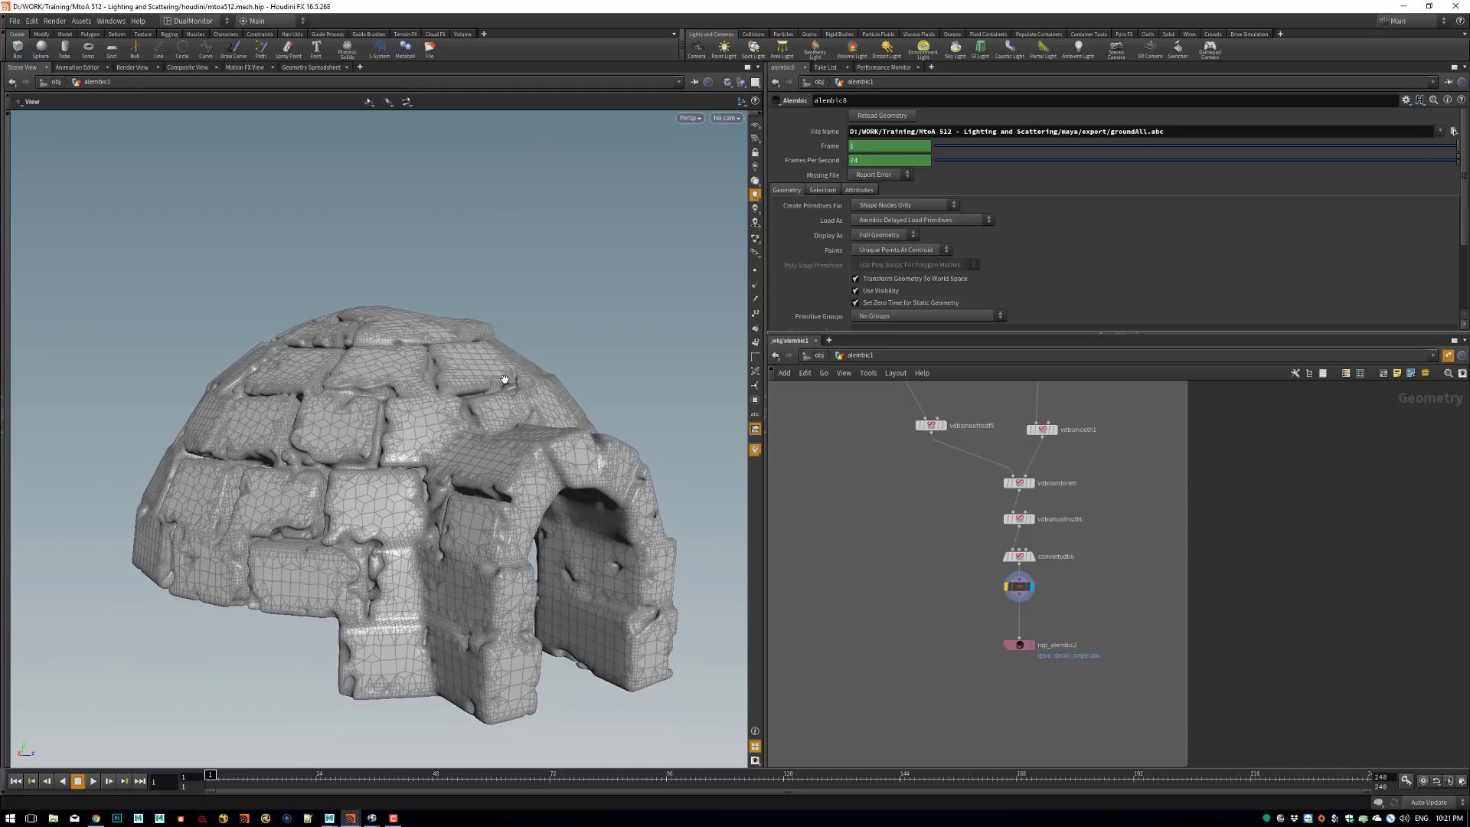